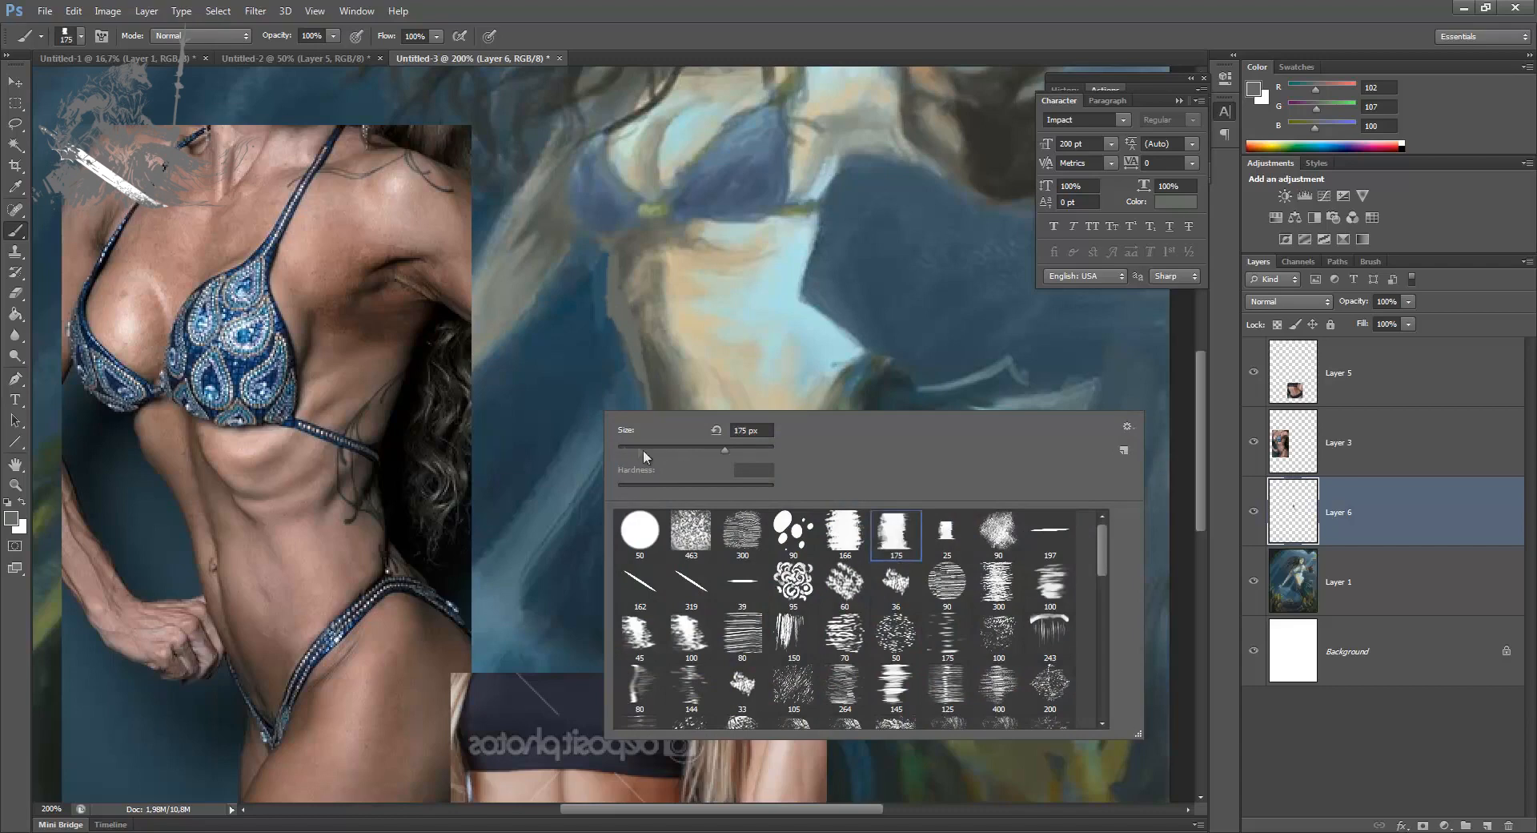
# Step: Reduce the bristle brush to 9 px and refine the mermaid's shadowed waist contour with sampled background blue and grey skin tones
pyautogui.click(603, 367)
pyautogui.press('[')
pyautogui.press('[')
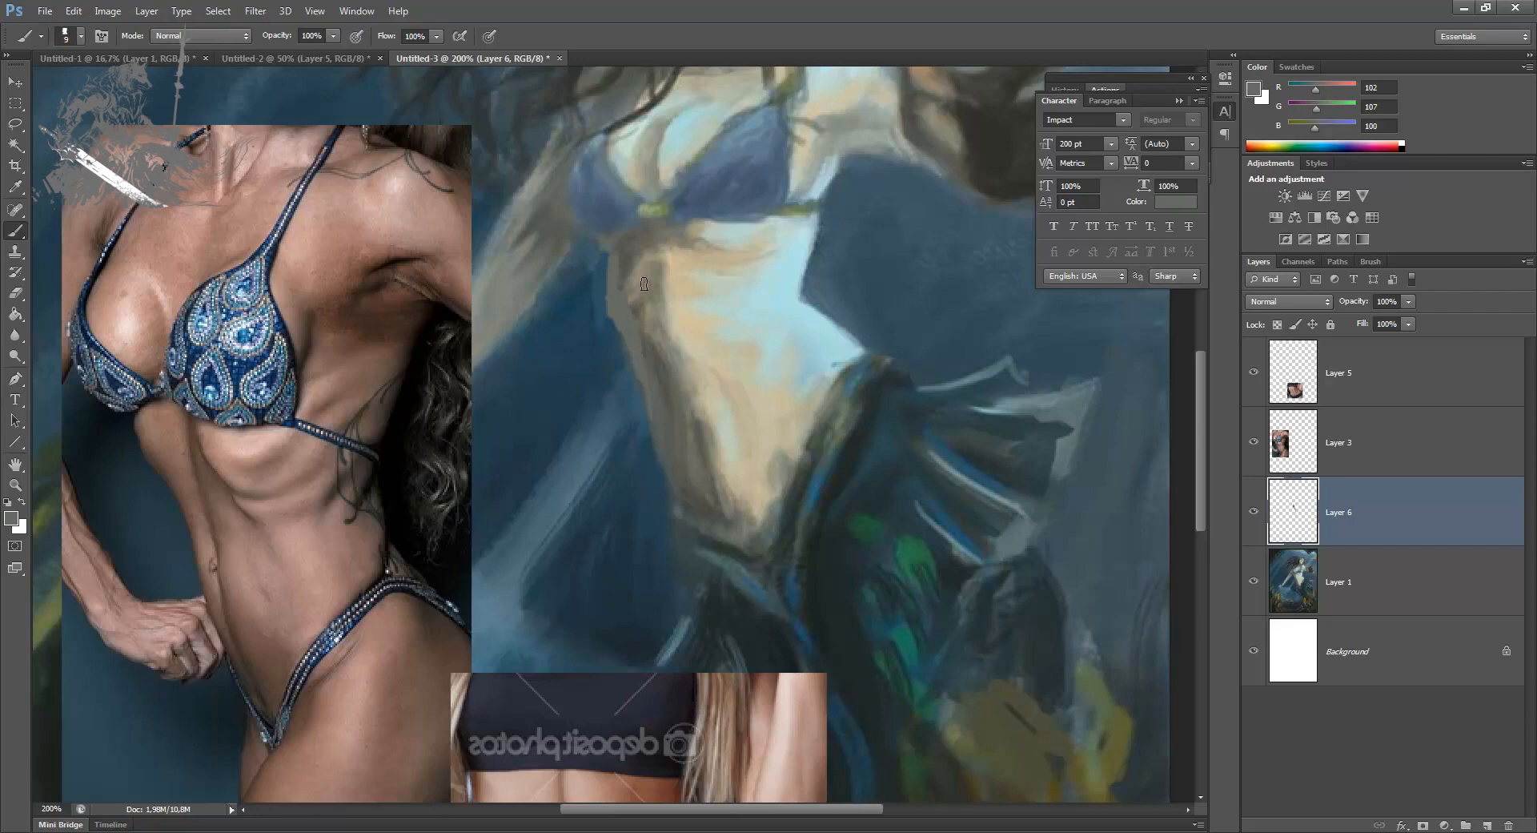
pyautogui.hotkey('ctrl', '-')
pyautogui.keyDown('alt'); pyautogui.click(600, 389); pyautogui.keyUp('alt')
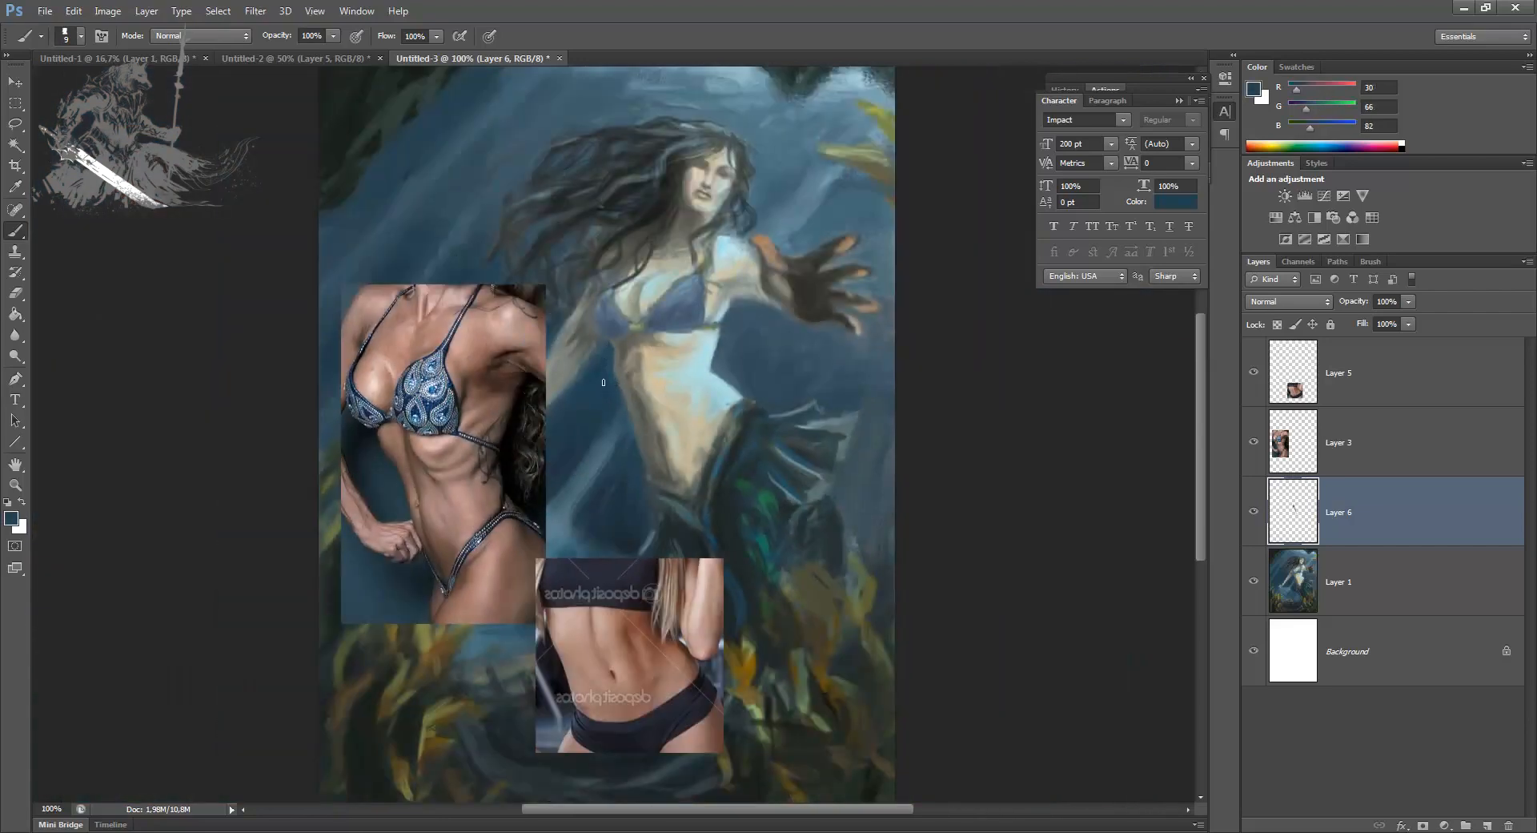
pyautogui.keyDown('alt'); pyautogui.click(618, 358); pyautogui.keyUp('alt')
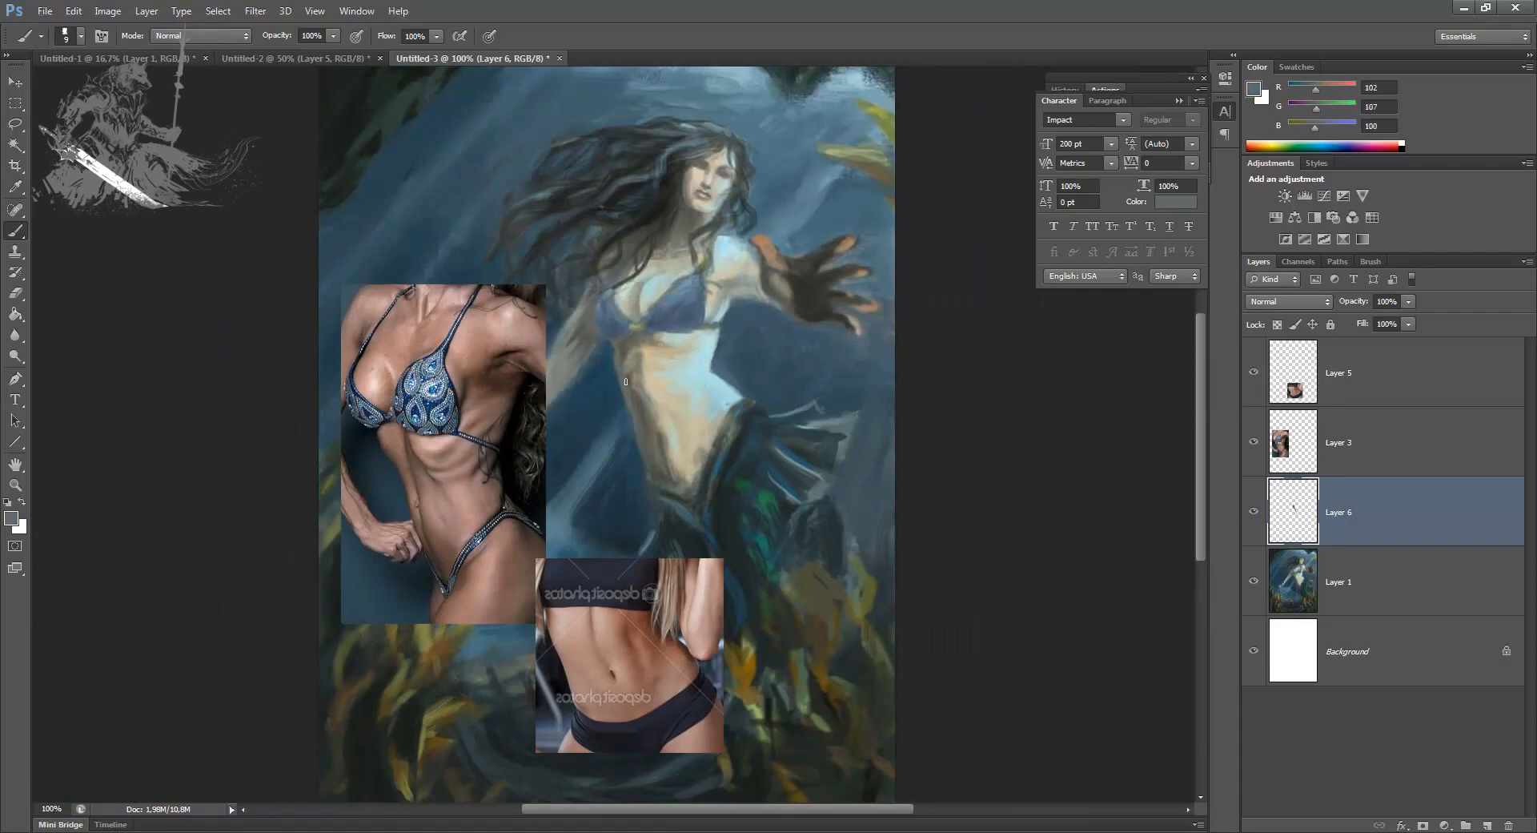
pyautogui.keyDown('alt'); pyautogui.click(646, 380); pyautogui.keyUp('alt')
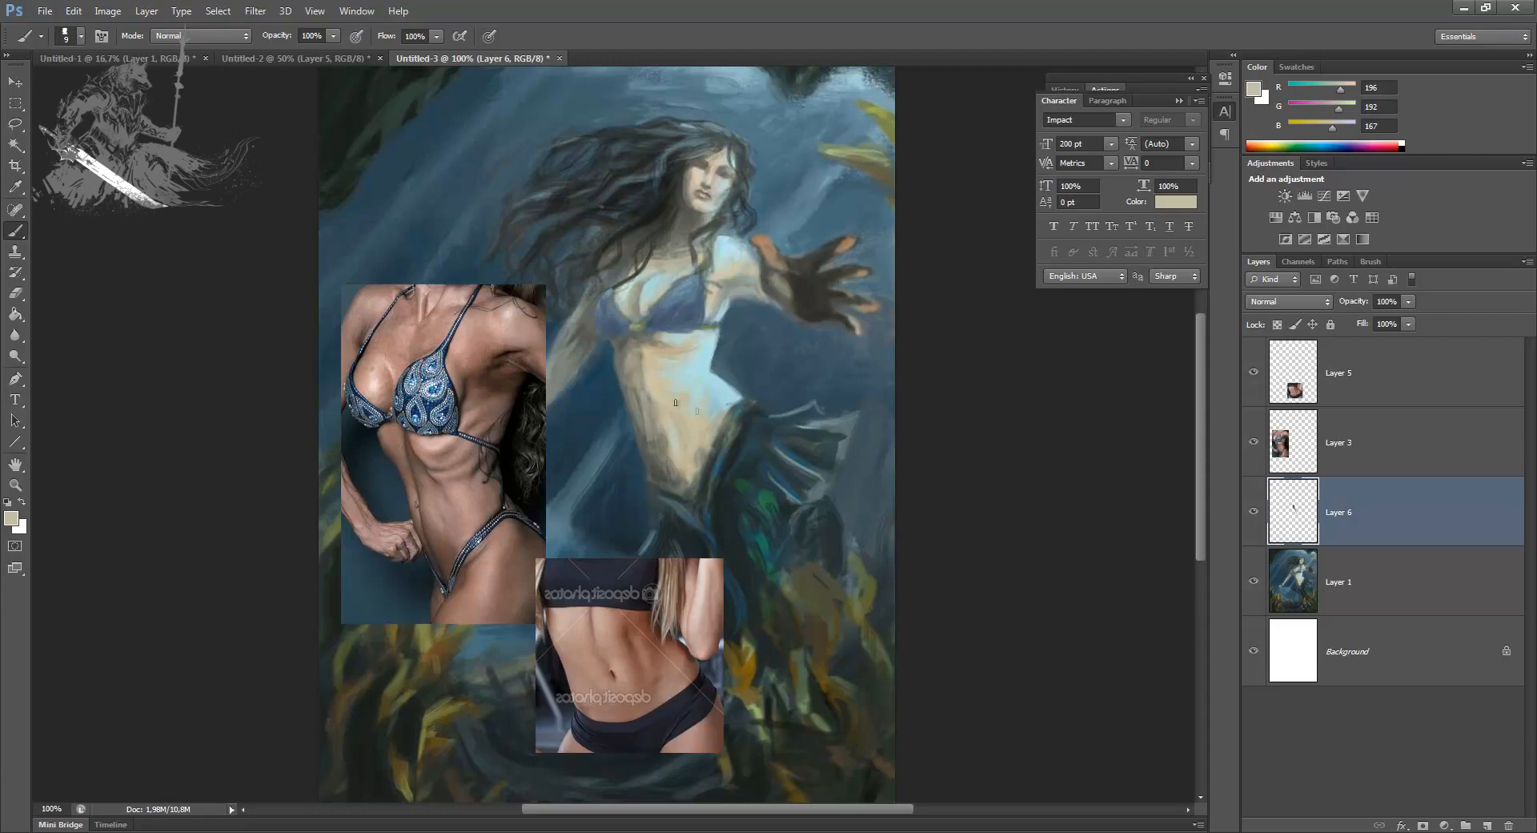
# Step: Touch up the mermaid's belly with sampled skin tones and clean up the lit waist edge with sampled background blue
pyautogui.keyDown('alt'); pyautogui.click(654, 367); pyautogui.keyUp('alt')
pyautogui.keyDown('alt'); pyautogui.click(669, 397); pyautogui.keyUp('alt')
pyautogui.moveTo(676, 424); pyautogui.dragTo(688, 462)
pyautogui.keyDown('alt'); pyautogui.click(725, 330); pyautogui.keyUp('alt')
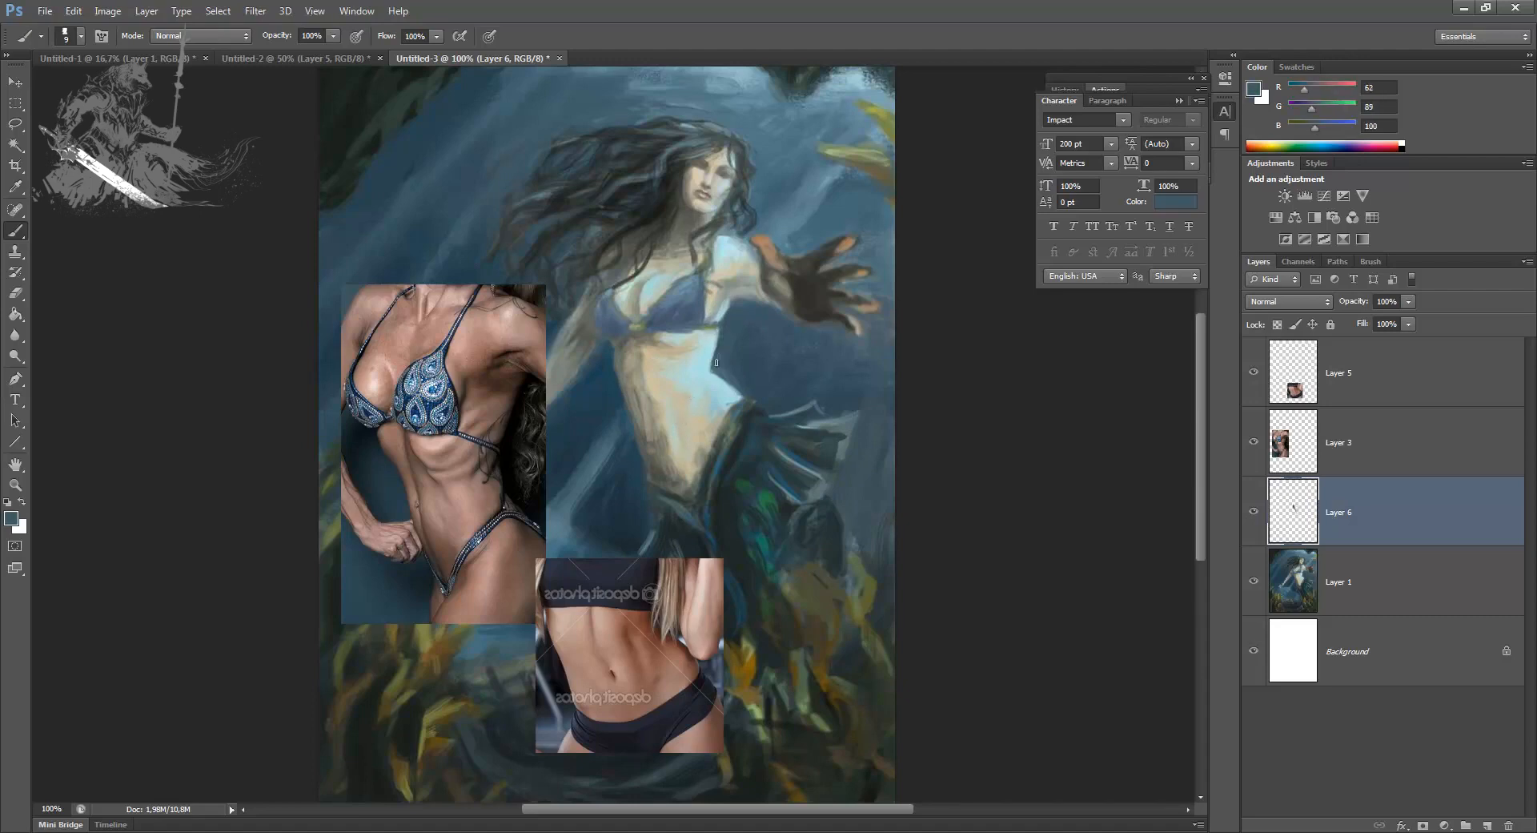
pyautogui.keyDown('alt'); pyautogui.click(722, 414); pyautogui.keyUp('alt')
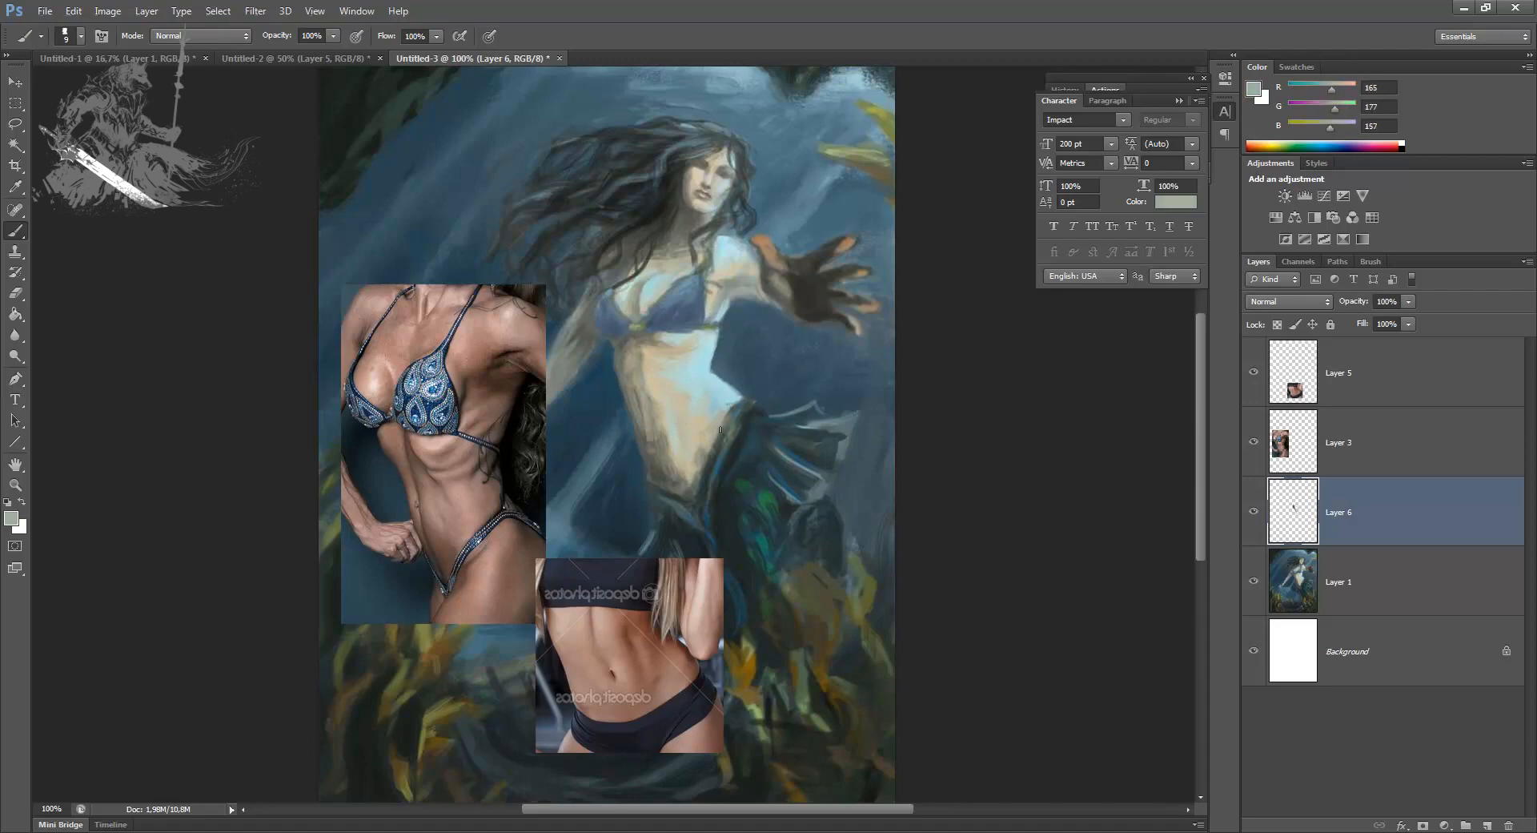
pyautogui.keyDown('alt'); pyautogui.click(740, 402); pyautogui.keyUp('alt')
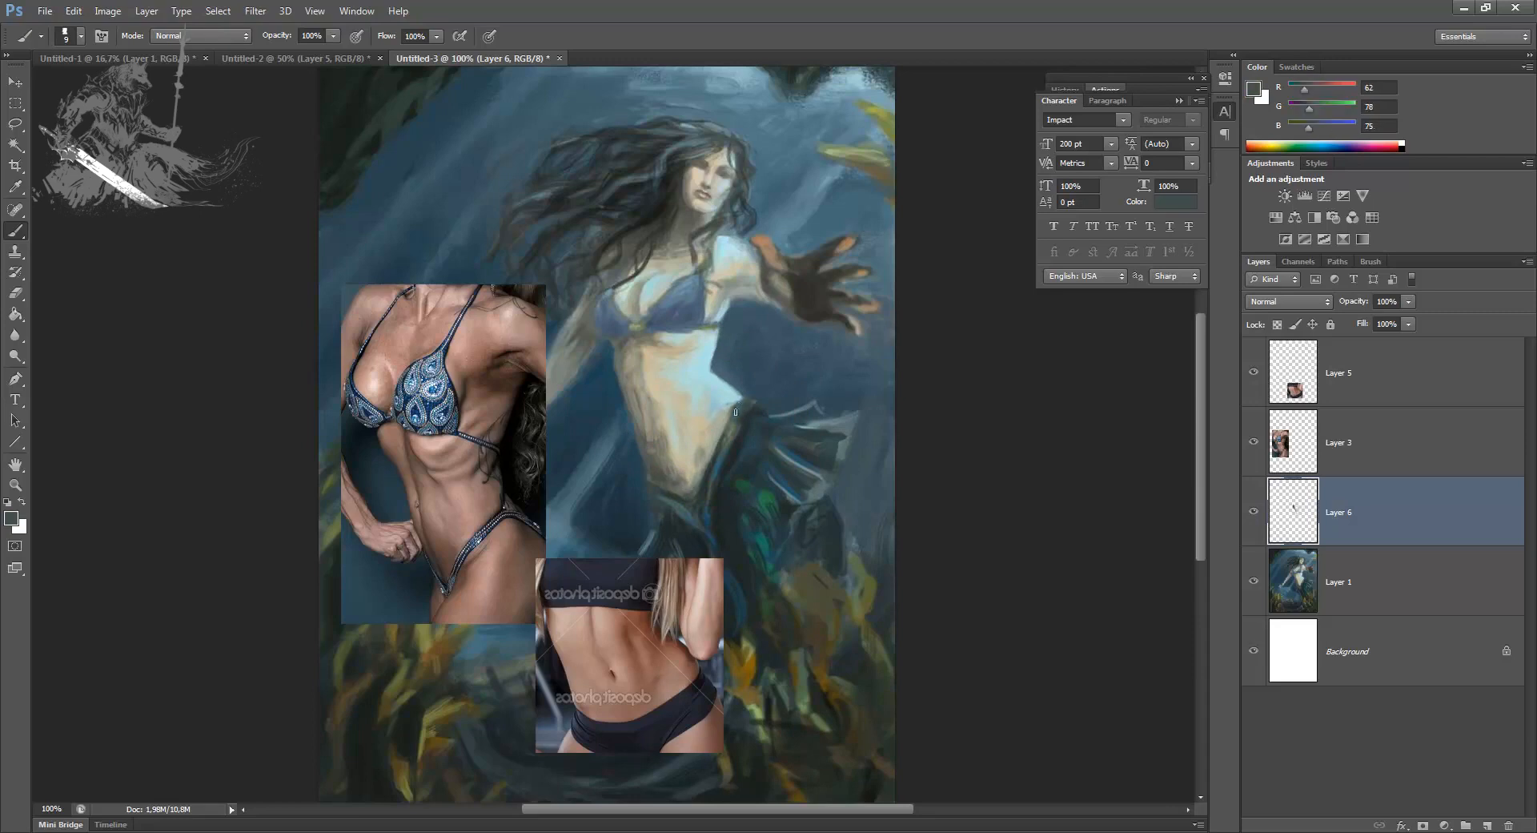
# Step: Reduce the brush to 7 px and paint the dark line where the belly meets the tail along the hip
pyautogui.press('[')
pyautogui.press('[')
pyautogui.keyDown('alt'); pyautogui.click(743, 432); pyautogui.keyUp('alt')
pyautogui.moveTo(750, 399); pyautogui.dragTo(720, 439)
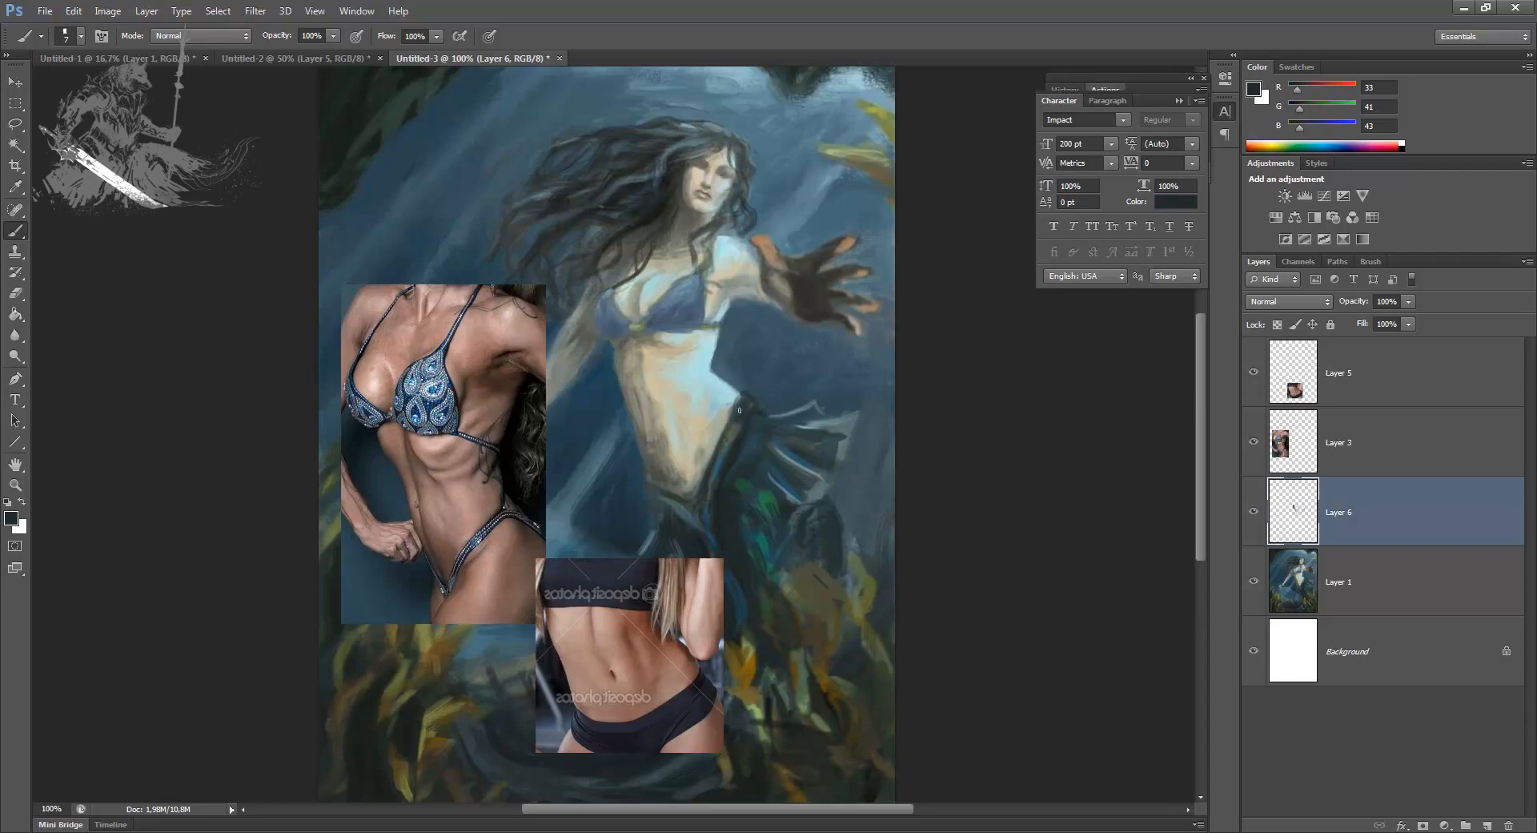
pyautogui.moveTo(716, 446); pyautogui.dragTo(697, 489)
pyautogui.moveTo(730, 418); pyautogui.dragTo(715, 442)
pyautogui.keyDown('alt'); pyautogui.click(725, 459); pyautogui.keyUp('alt')
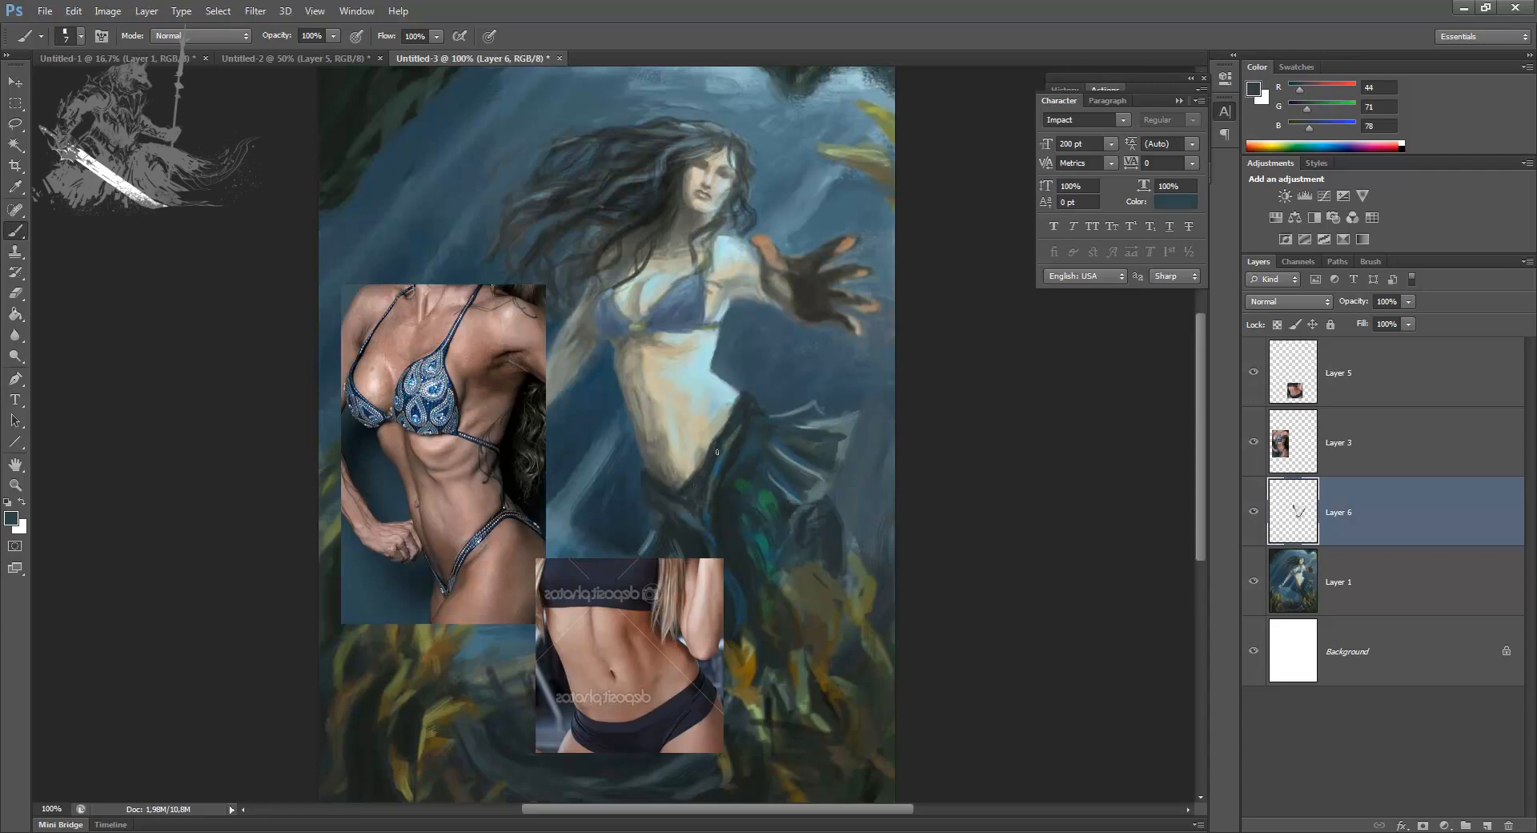
# Step: Sample a light skin tone from the belly and switch to a soft round brush at 41 px
pyautogui.keyDown('alt'); pyautogui.click(689, 406); pyautogui.keyUp('alt')
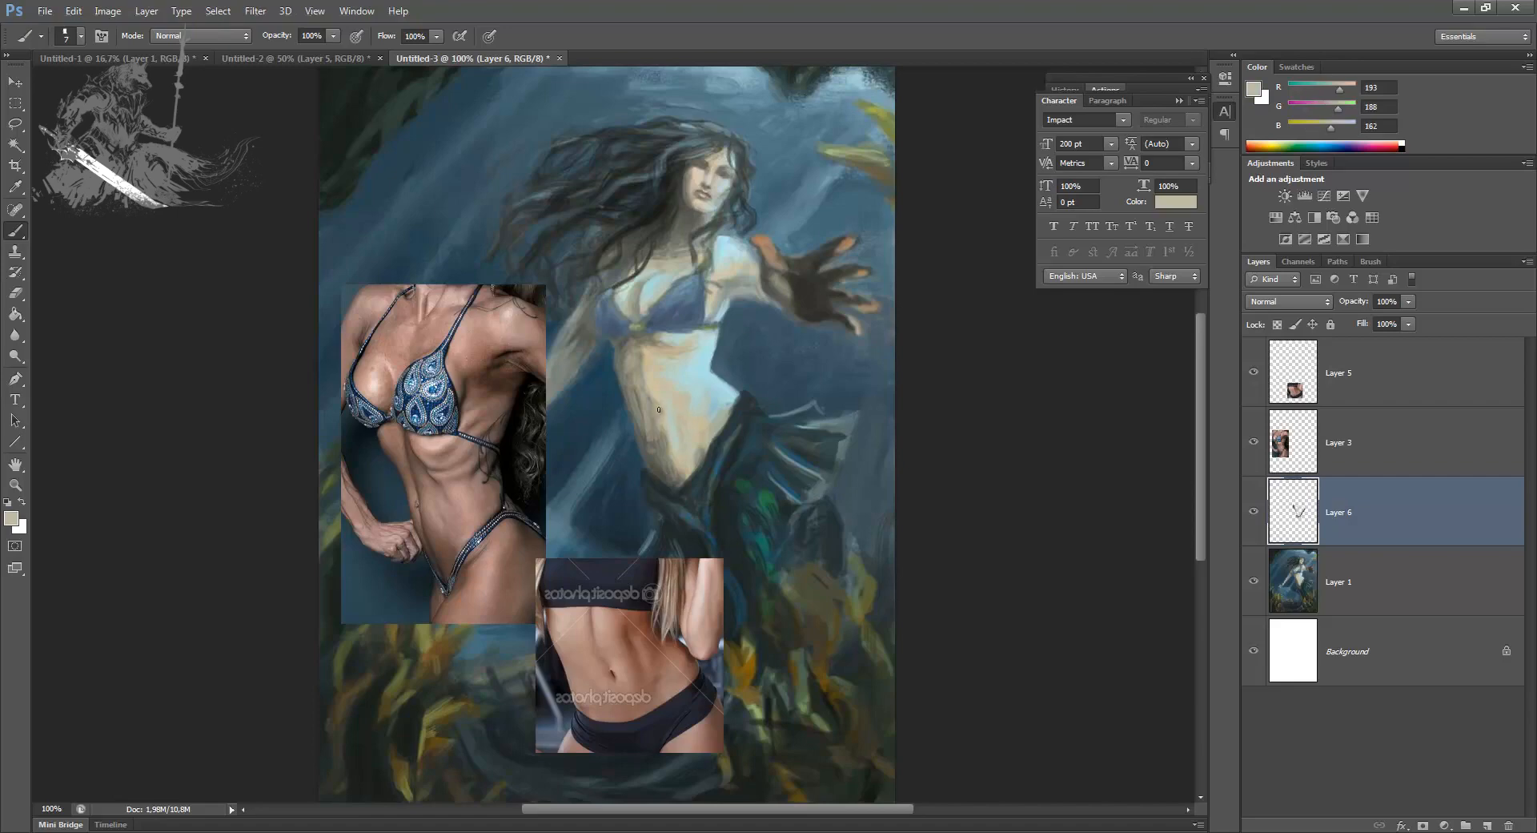
pyautogui.rightClick(658, 410)
pyautogui.scroll(-3, 1163, 559)
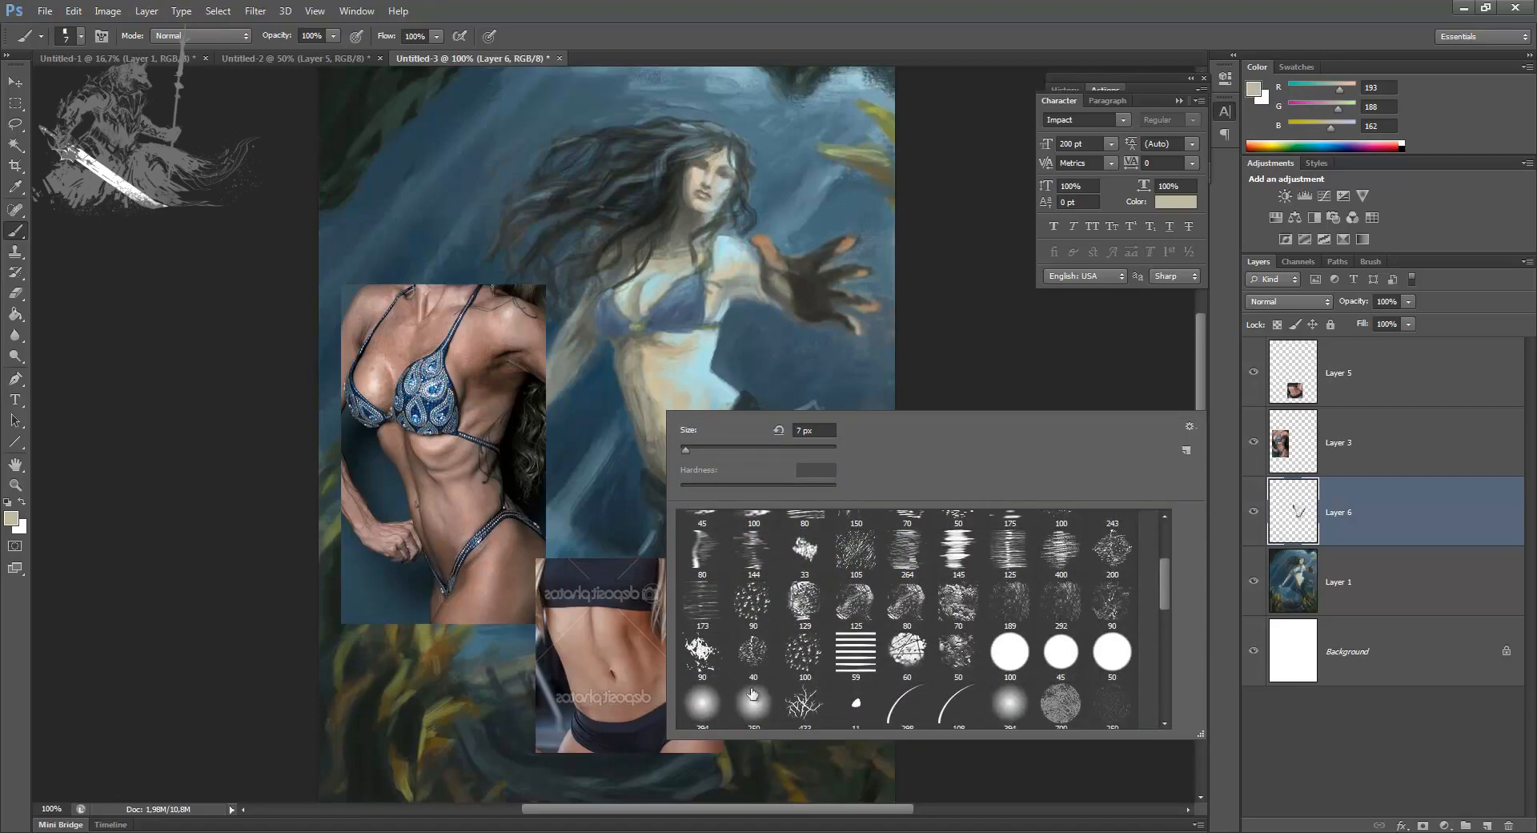
pyautogui.scroll(-2, 752, 685)
pyautogui.click(704, 679)
pyautogui.click(724, 444)
pyautogui.press('Return')
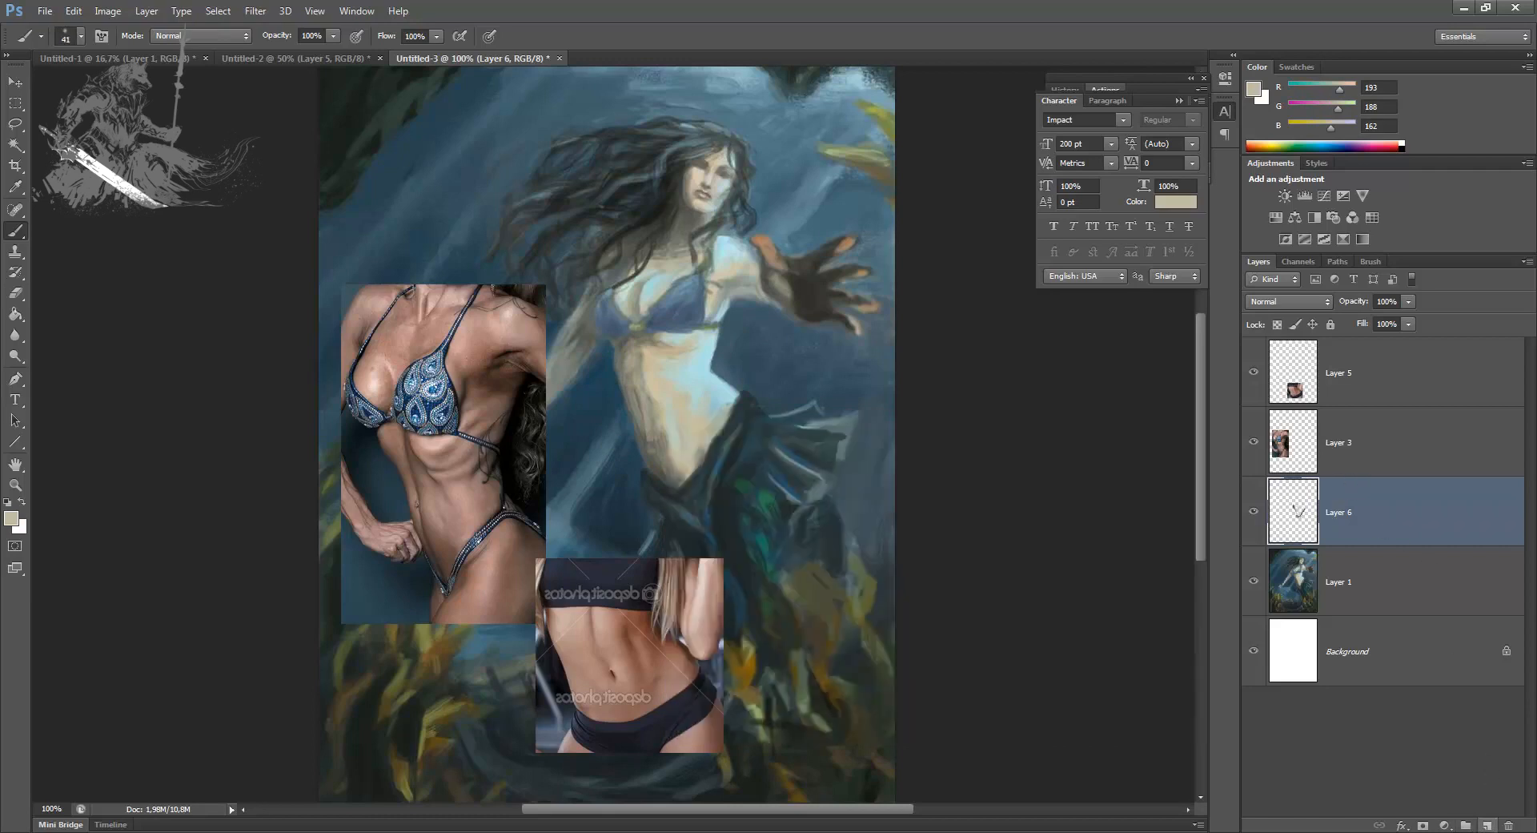
pyautogui.click(1487, 825)
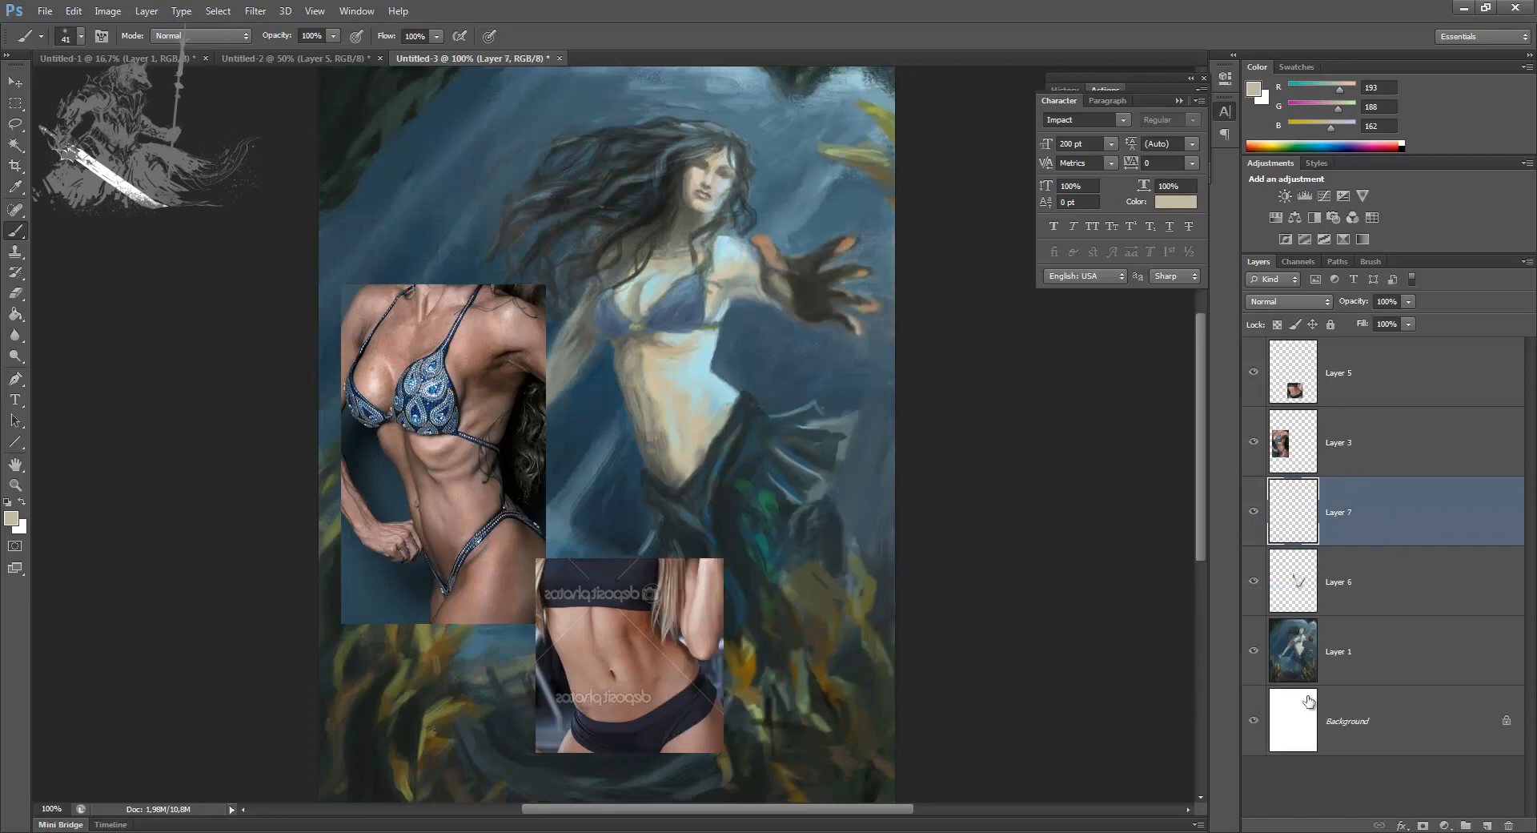
pyautogui.press('[')
pyautogui.press('[')
pyautogui.press('[')
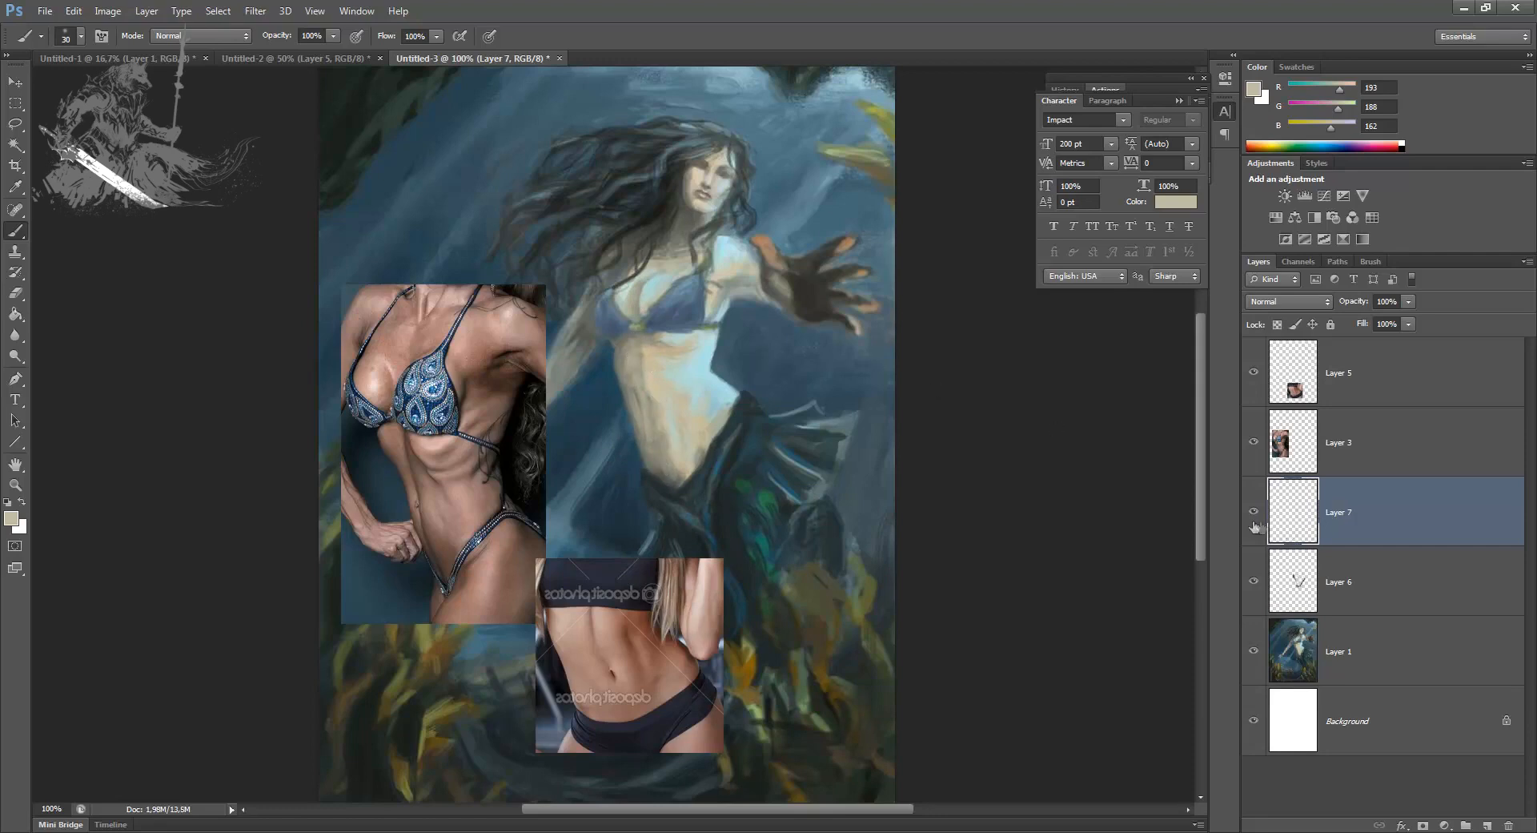
pyautogui.press('Delete')
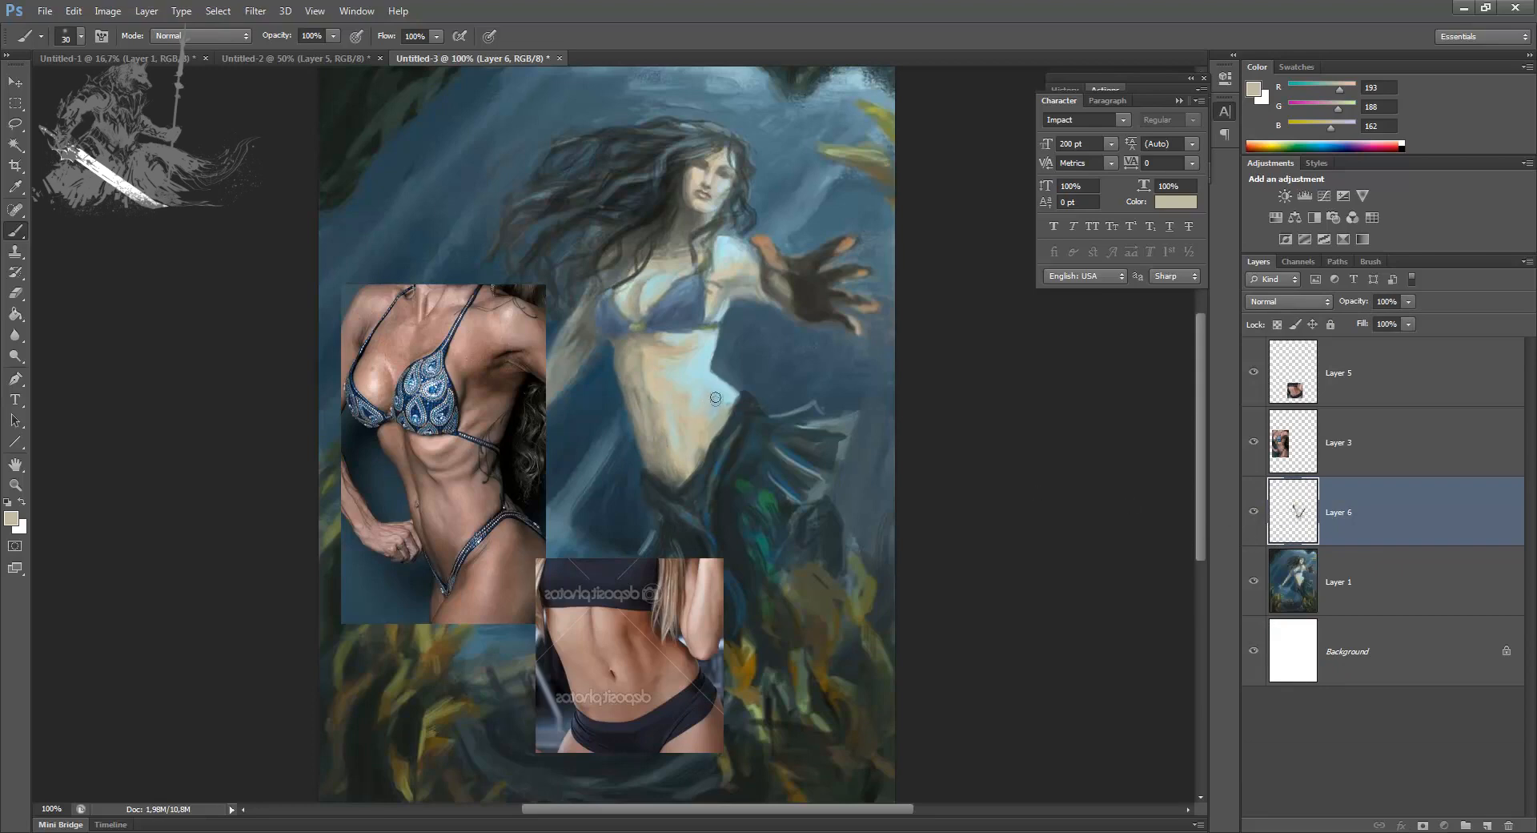
# Step: Sample a dark tone from the tail, brighten the foreground colour to #396d78, and glaze the upper tail on Layer 6
pyautogui.keyDown('alt'); pyautogui.click(747, 444); pyautogui.keyUp('alt')
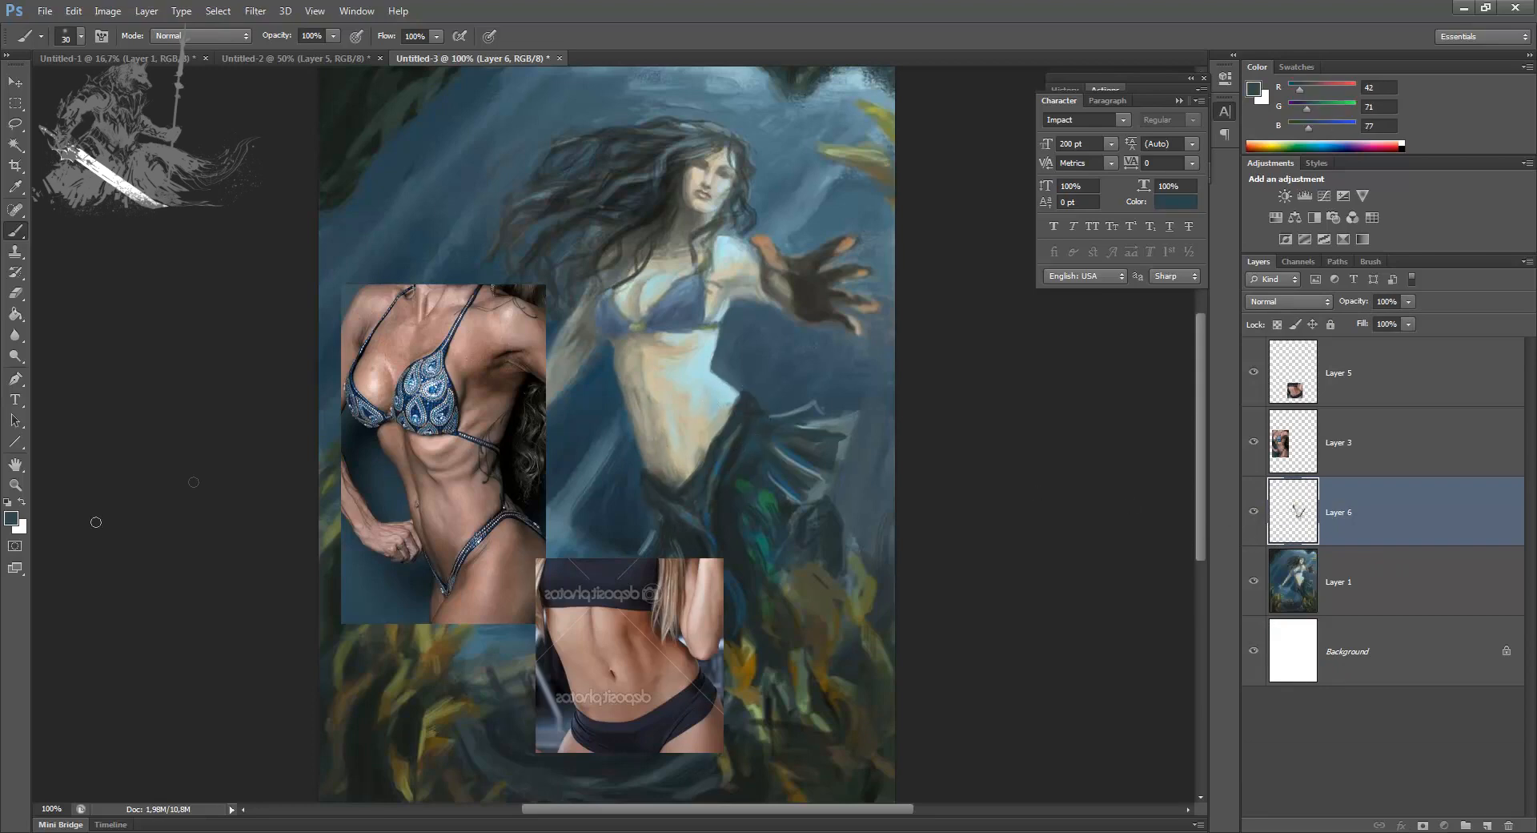
pyautogui.click(11, 519)
pyautogui.moveTo(1013, 532); pyautogui.dragTo(1015, 499)
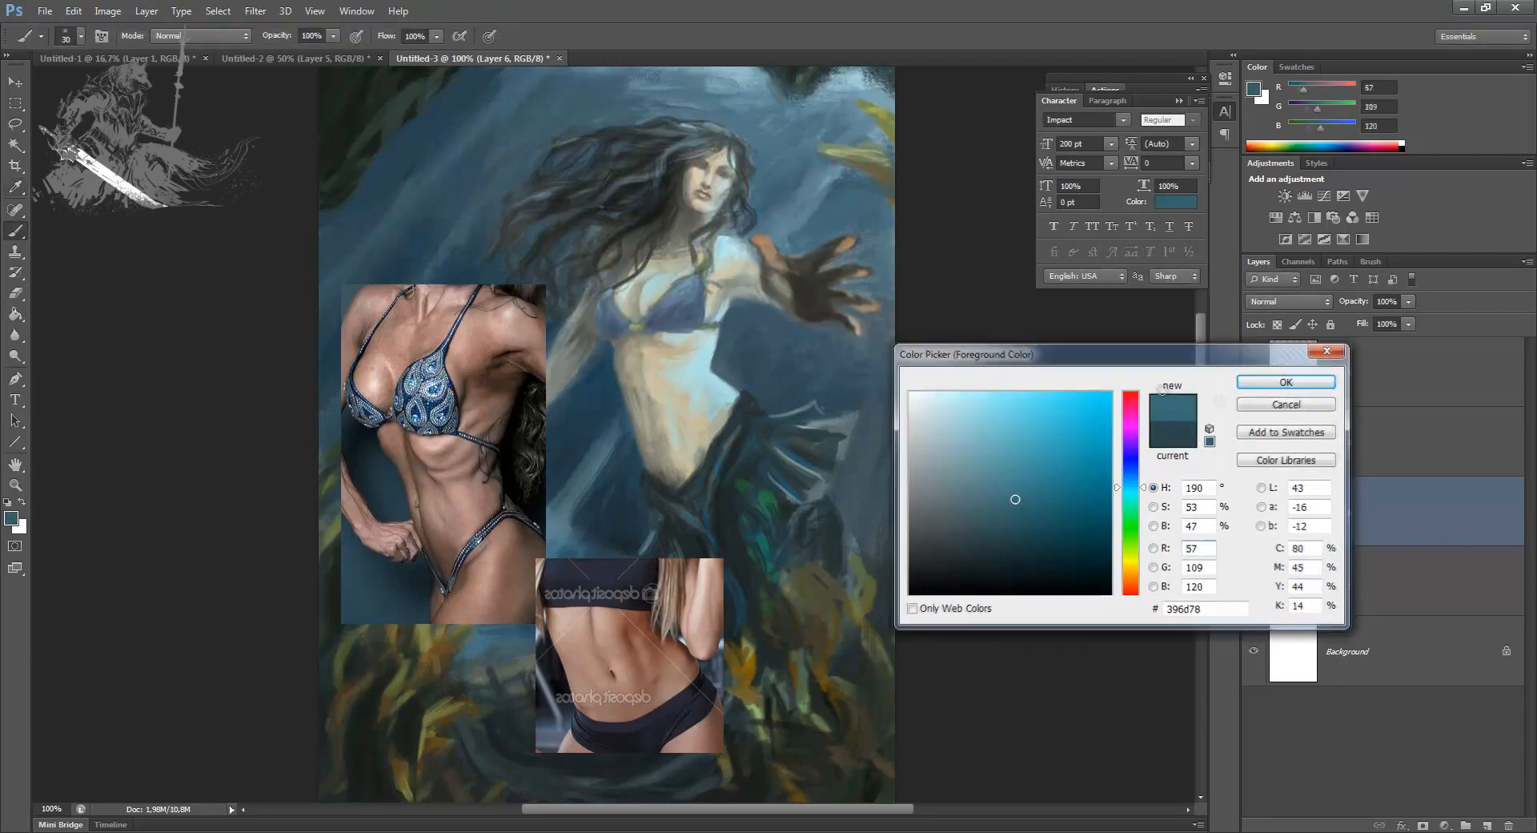
pyautogui.press('Return')
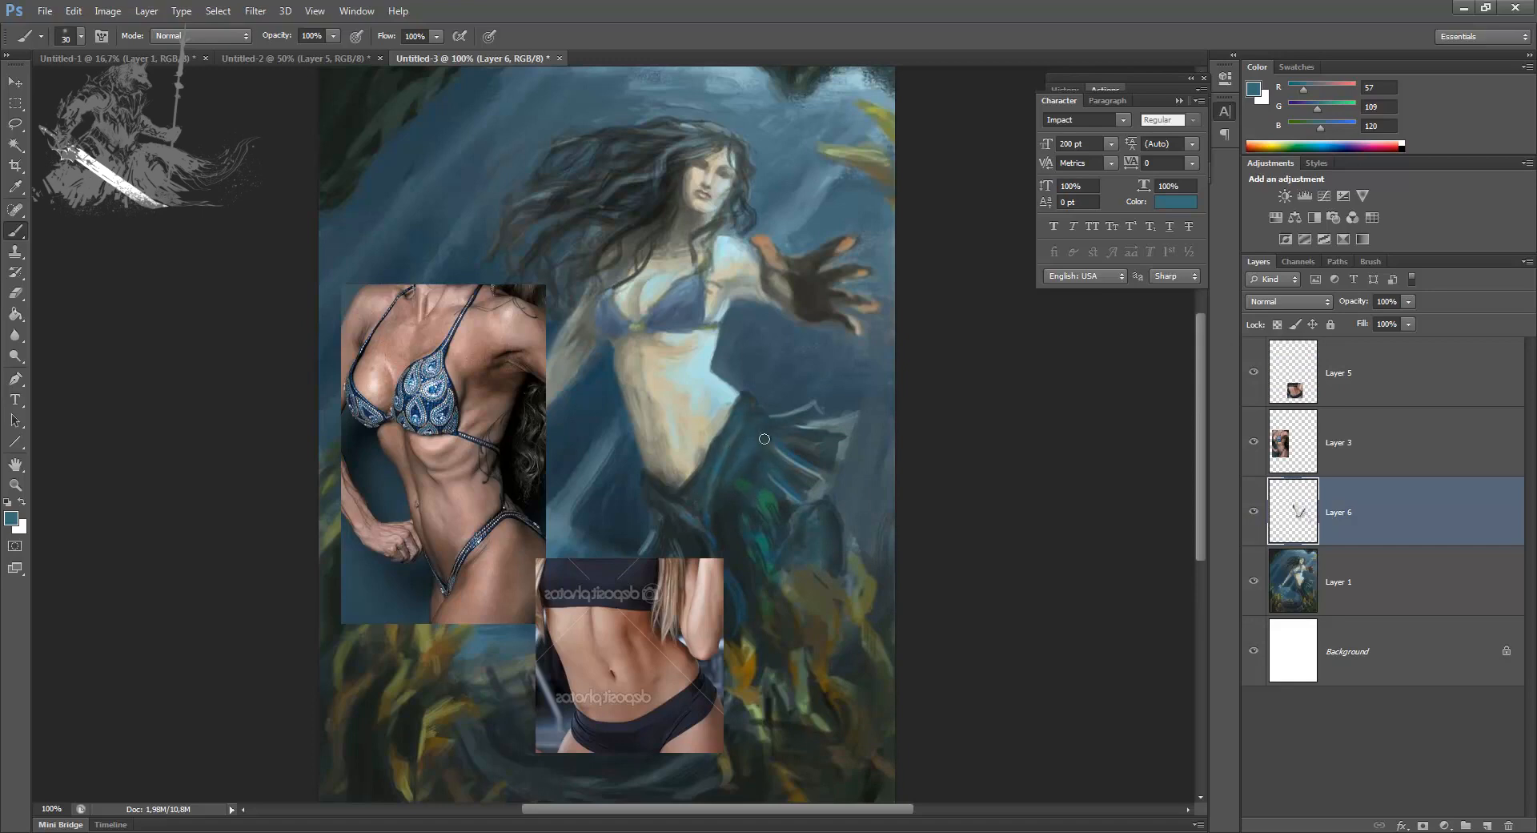
# Step: Set the foreground colour to light teal, RGB 96, 163, 177, and paint highlights along the folds of the hip fins at 10 px
pyautogui.click(11, 518)
pyautogui.click(1002, 454)
pyautogui.press('Return')
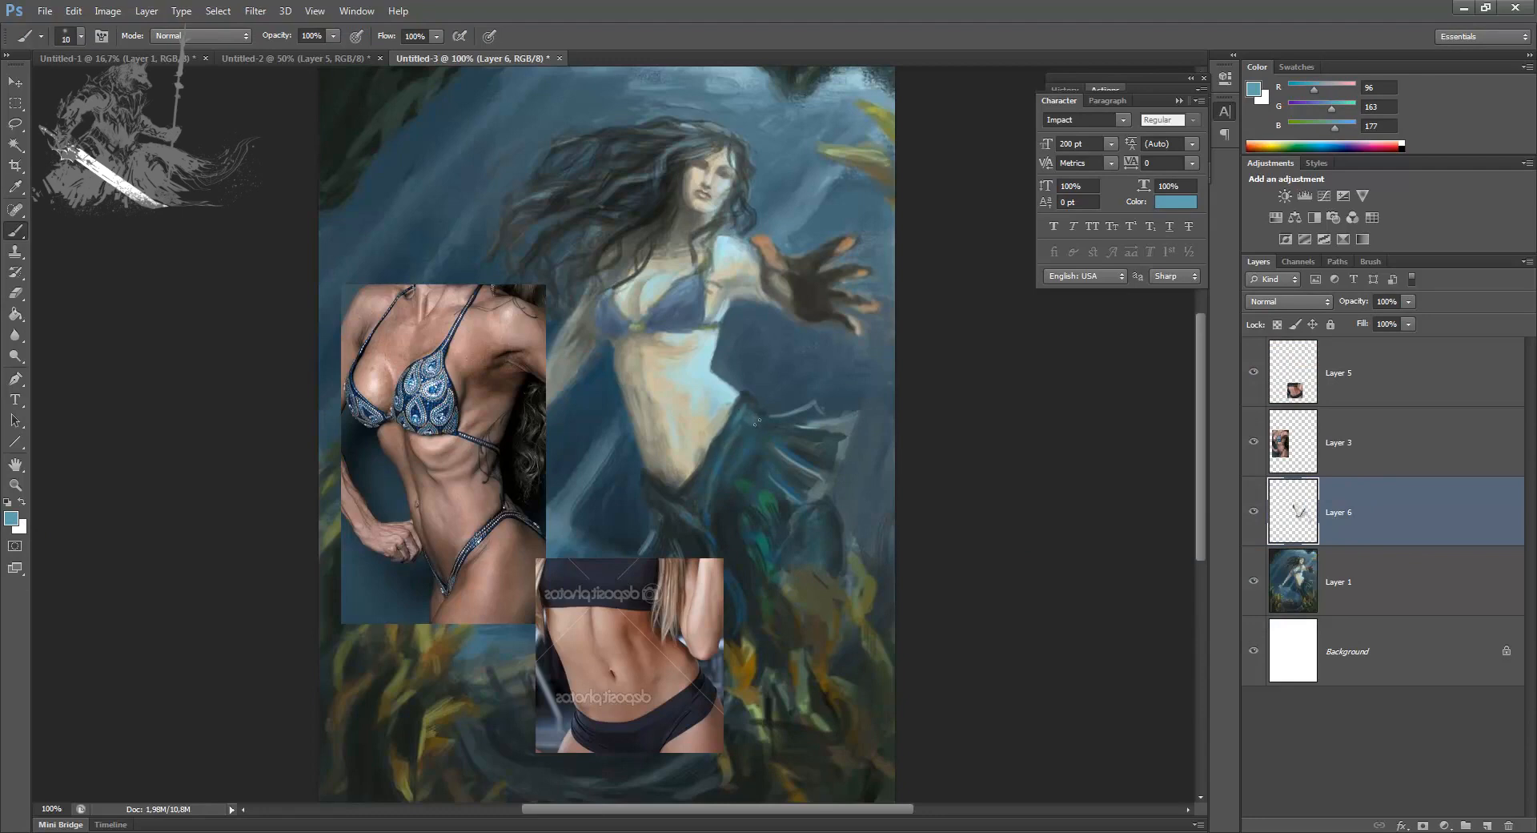
pyautogui.moveTo(814, 423); pyautogui.dragTo(768, 421)
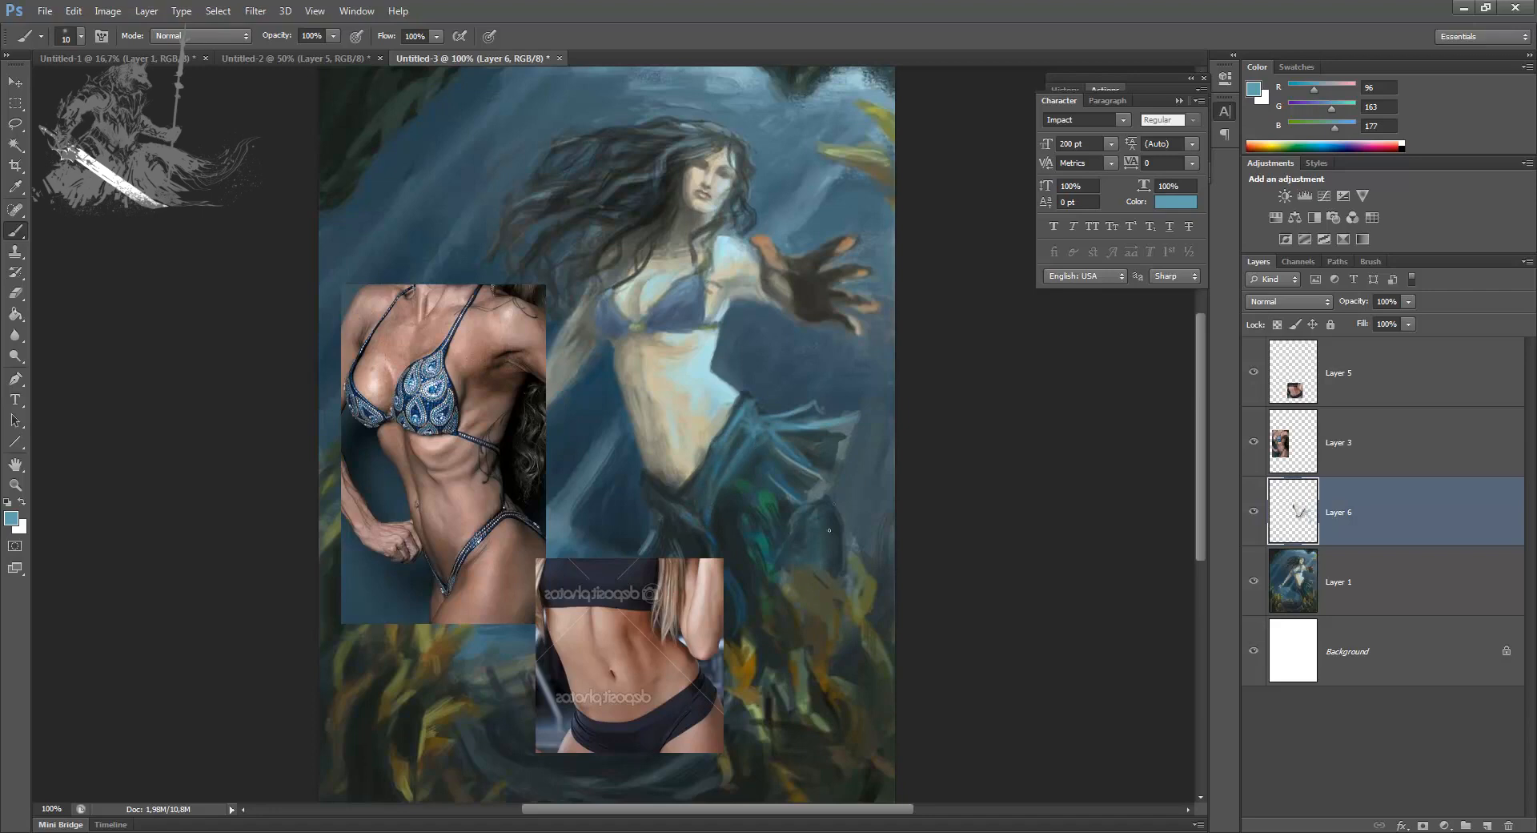
pyautogui.moveTo(829, 517)
pyautogui.mouseDown()
pyautogui.moveTo(834, 575)
pyautogui.moveTo(842, 548)
pyautogui.mouseUp()
pyautogui.moveTo(826, 420)
pyautogui.mouseDown()
pyautogui.moveTo(778, 428)
pyautogui.moveTo(859, 414)
pyautogui.moveTo(795, 425)
pyautogui.moveTo(829, 439)
pyautogui.mouseUp()
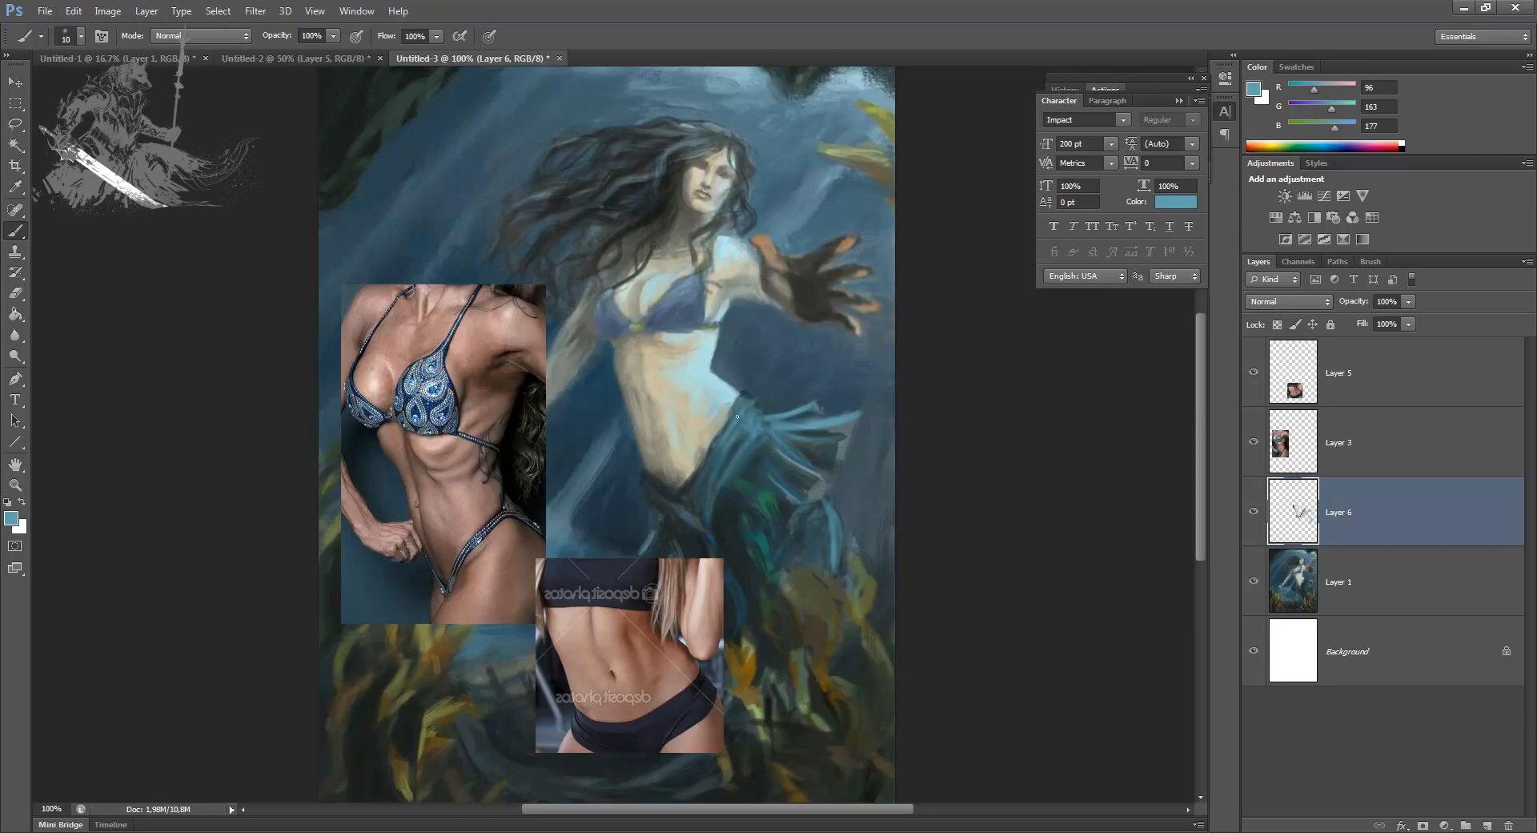
# Step: Sample a dark blue-grey from the tail and switch to the 175 px bristle brush preset, reduced to 5 px
pyautogui.keyDown('alt'); pyautogui.click(747, 429); pyautogui.keyUp('alt')
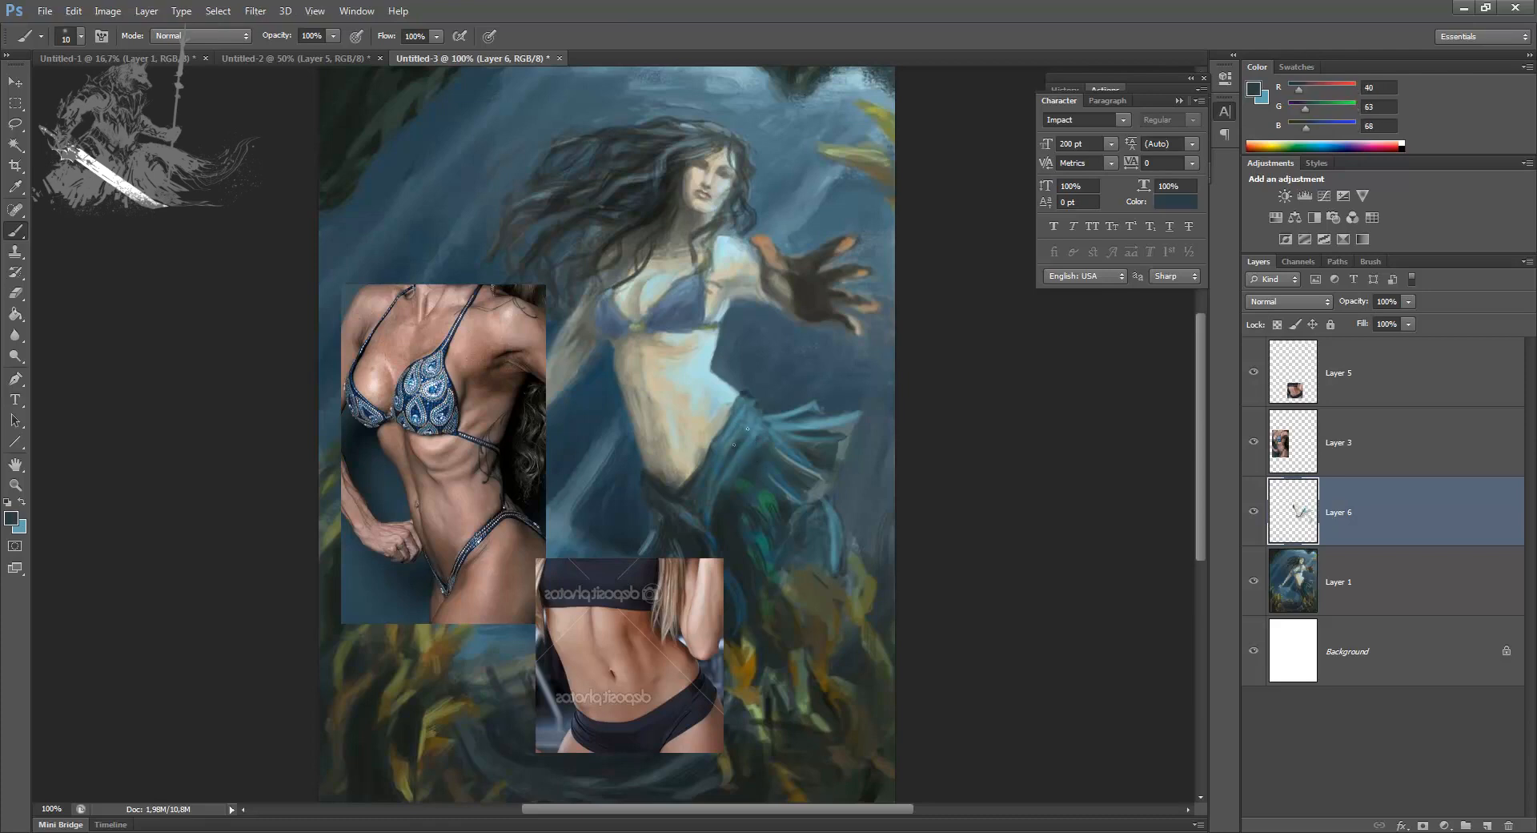
pyautogui.rightClick(716, 461)
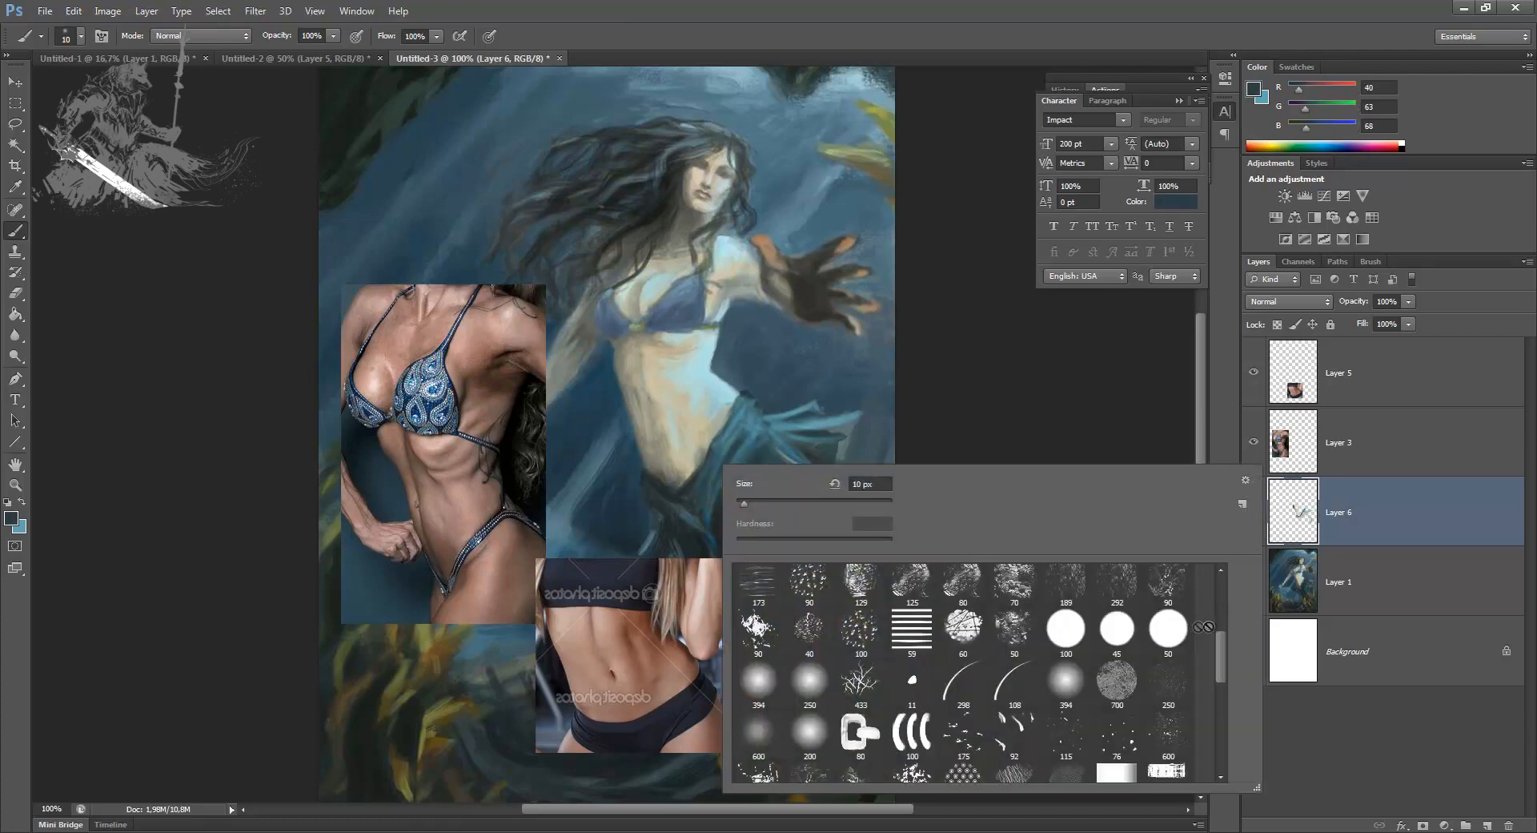
pyautogui.scroll(-5, 1206, 617)
pyautogui.click(1011, 586)
pyautogui.click(749, 502)
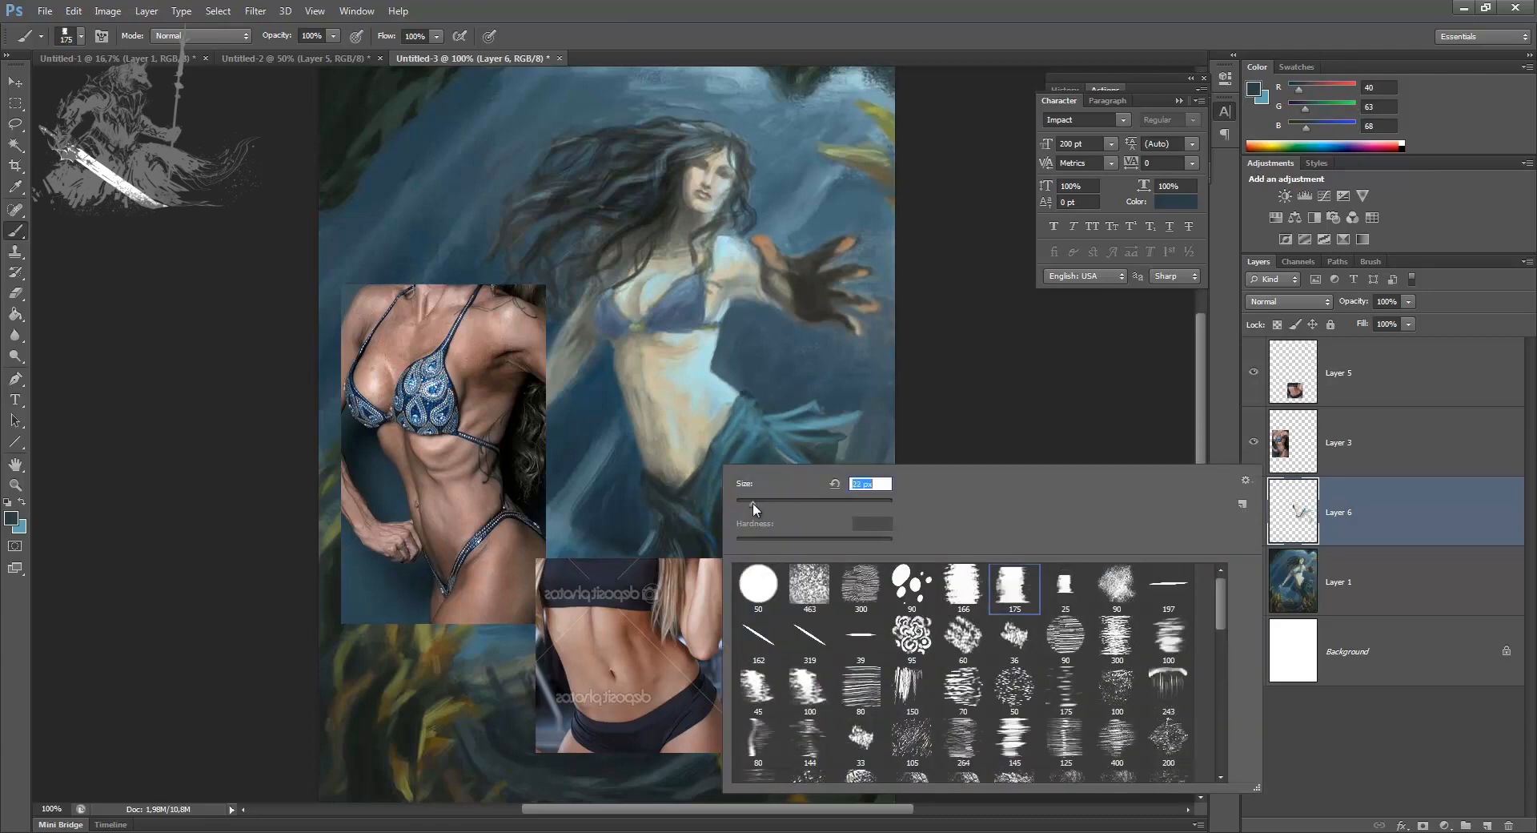
pyautogui.click(1310, 538)
pyautogui.press('[')
pyautogui.press('[')
pyautogui.press('[')
pyautogui.press('[')
pyautogui.press('[')
pyautogui.press('[')
# Step: Paint dark accents between the fin folds and along the lower fins with sampled dark tones
pyautogui.moveTo(746, 417)
pyautogui.mouseDown()
pyautogui.moveTo(724, 439)
pyautogui.moveTo(743, 432)
pyautogui.mouseUp()
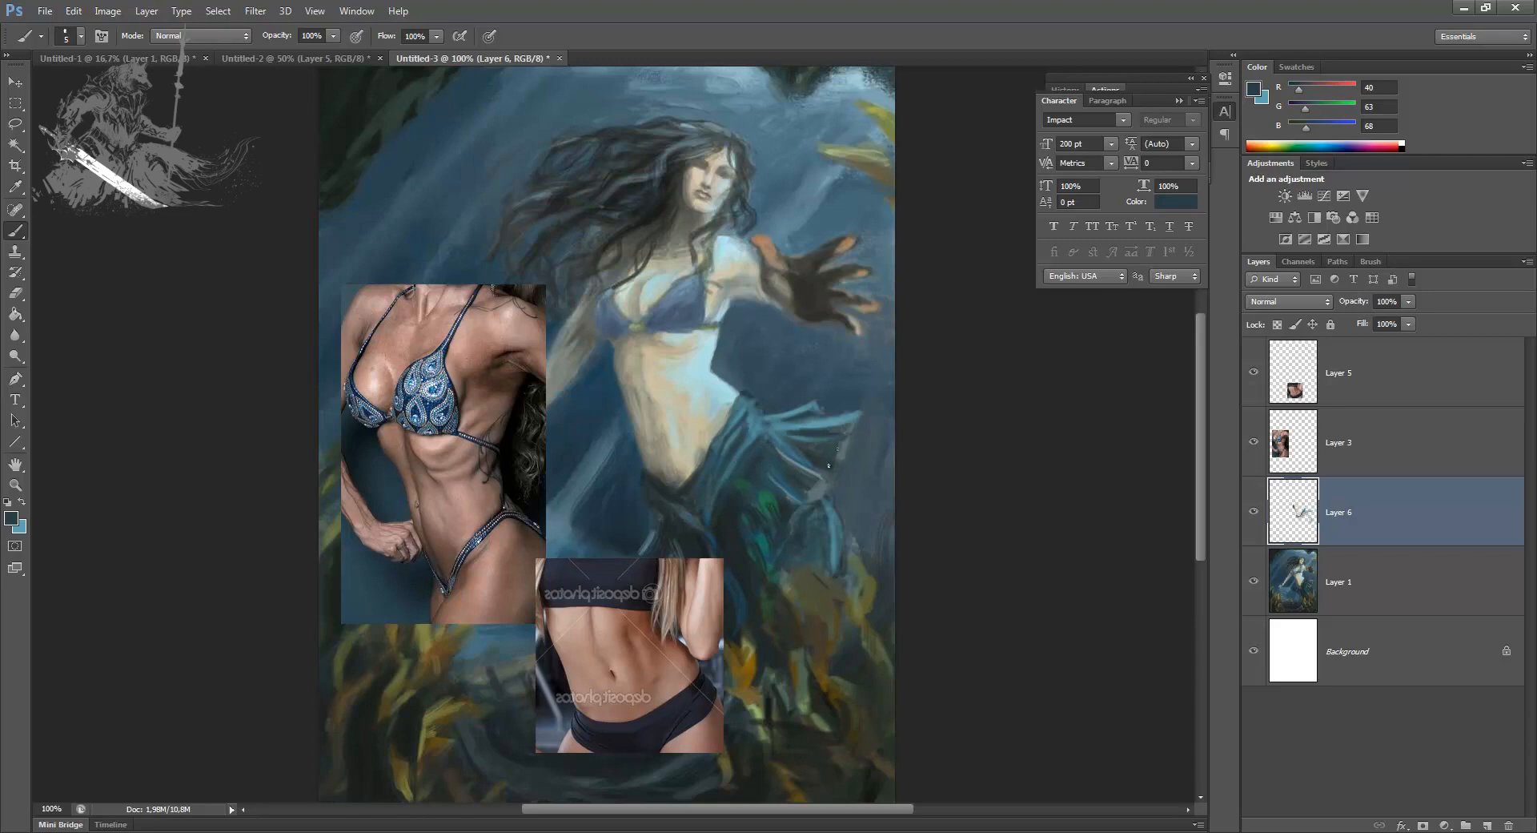
pyautogui.keyDown('alt'); pyautogui.click(787, 498); pyautogui.keyUp('alt')
pyautogui.moveTo(822, 504); pyautogui.dragTo(823, 507)
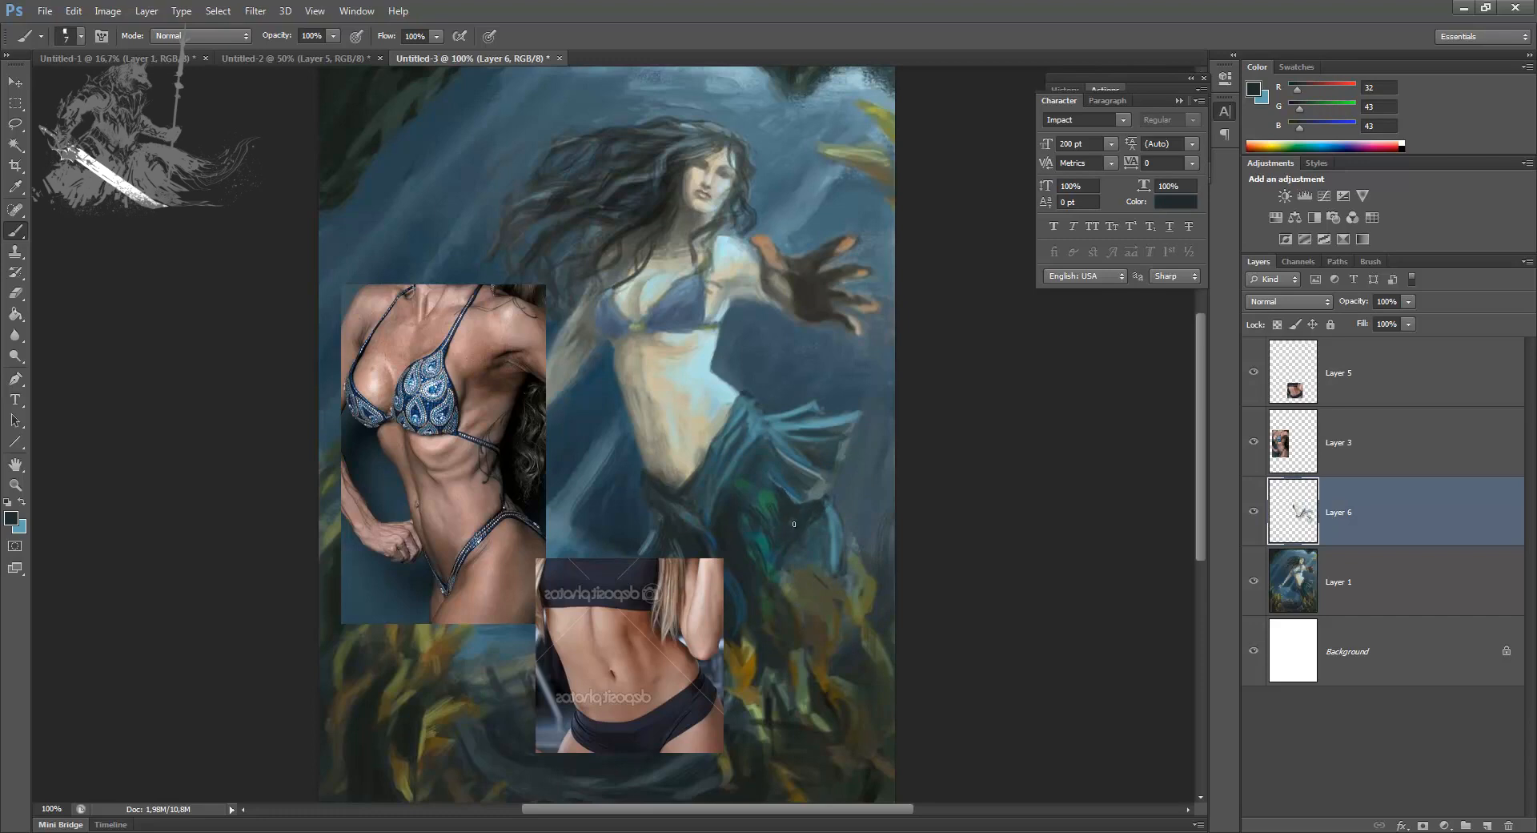
# Step: Toggle the visibility of Layer 6 to compare the painting with and without the new strokes
pyautogui.click(1252, 513)
pyautogui.click(1250, 516)
pyautogui.click(1249, 520)
pyautogui.click(1251, 515)
# Step: Touch up the lower belly beside the hip with sampled skin tones and sample a grey shadow tone below the bikini top
pyautogui.keyDown('alt'); pyautogui.click(703, 442); pyautogui.keyUp('alt')
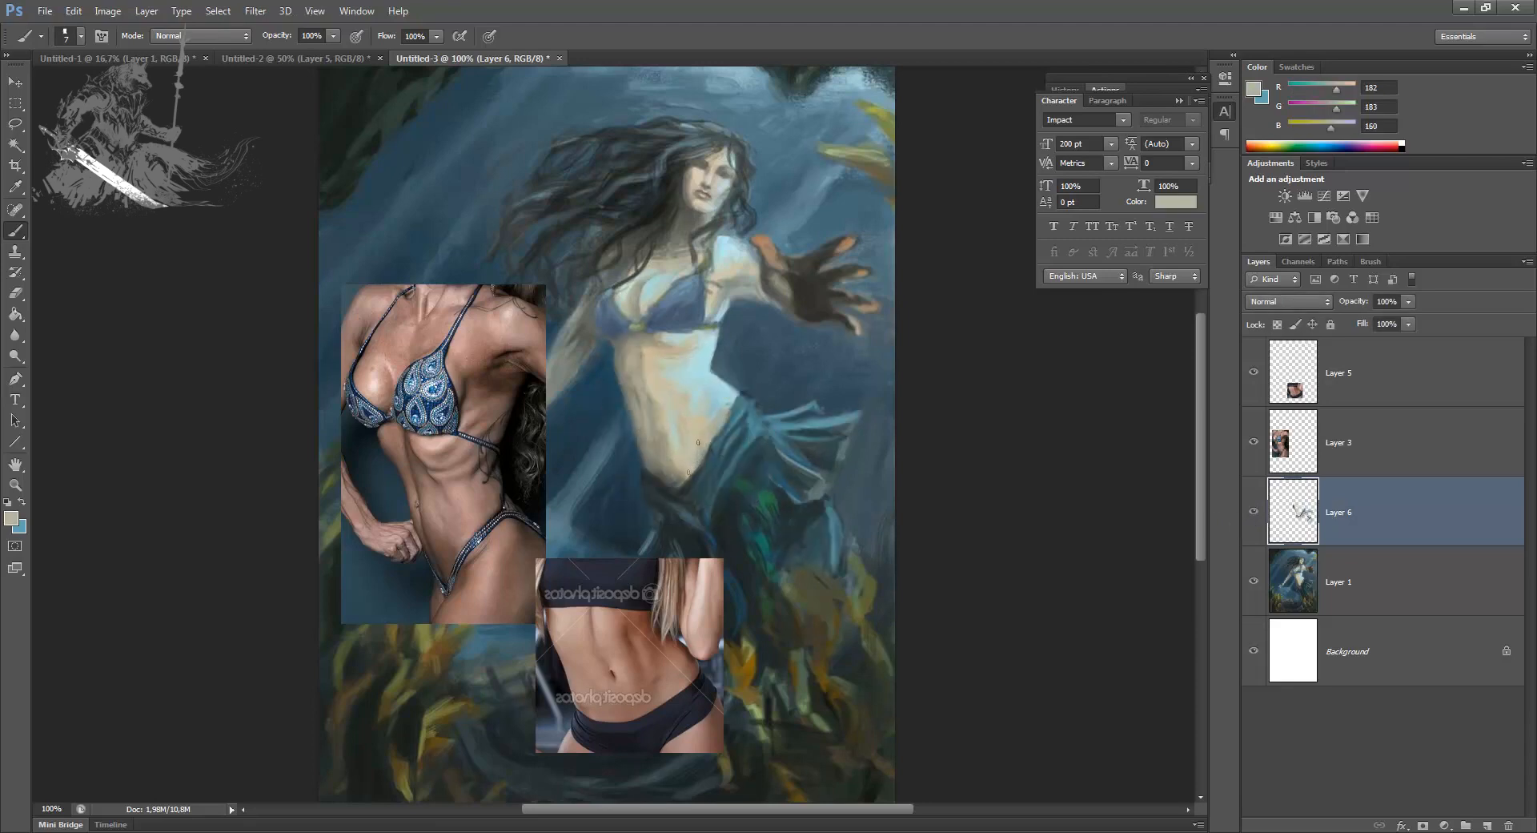
pyautogui.keyDown('alt'); pyautogui.click(703, 433); pyautogui.keyUp('alt')
pyautogui.keyDown('alt'); pyautogui.click(617, 339); pyautogui.keyUp('alt')
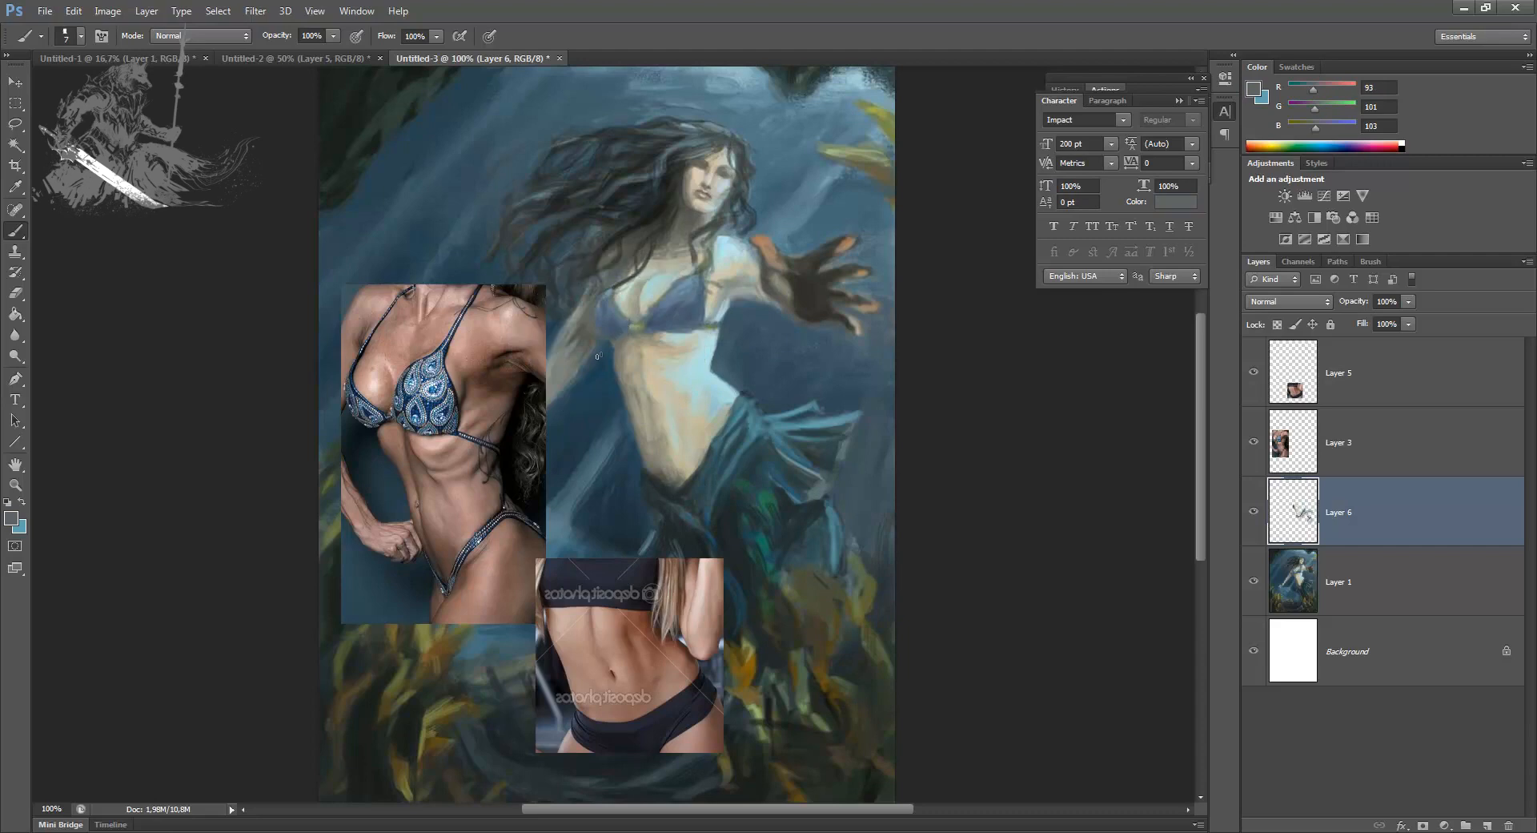
# Step: Paint the mermaid's navel with fine strokes of sampled skin and shadow tones at 5 px
pyautogui.keyDown('alt'); pyautogui.click(659, 436); pyautogui.keyUp('alt')
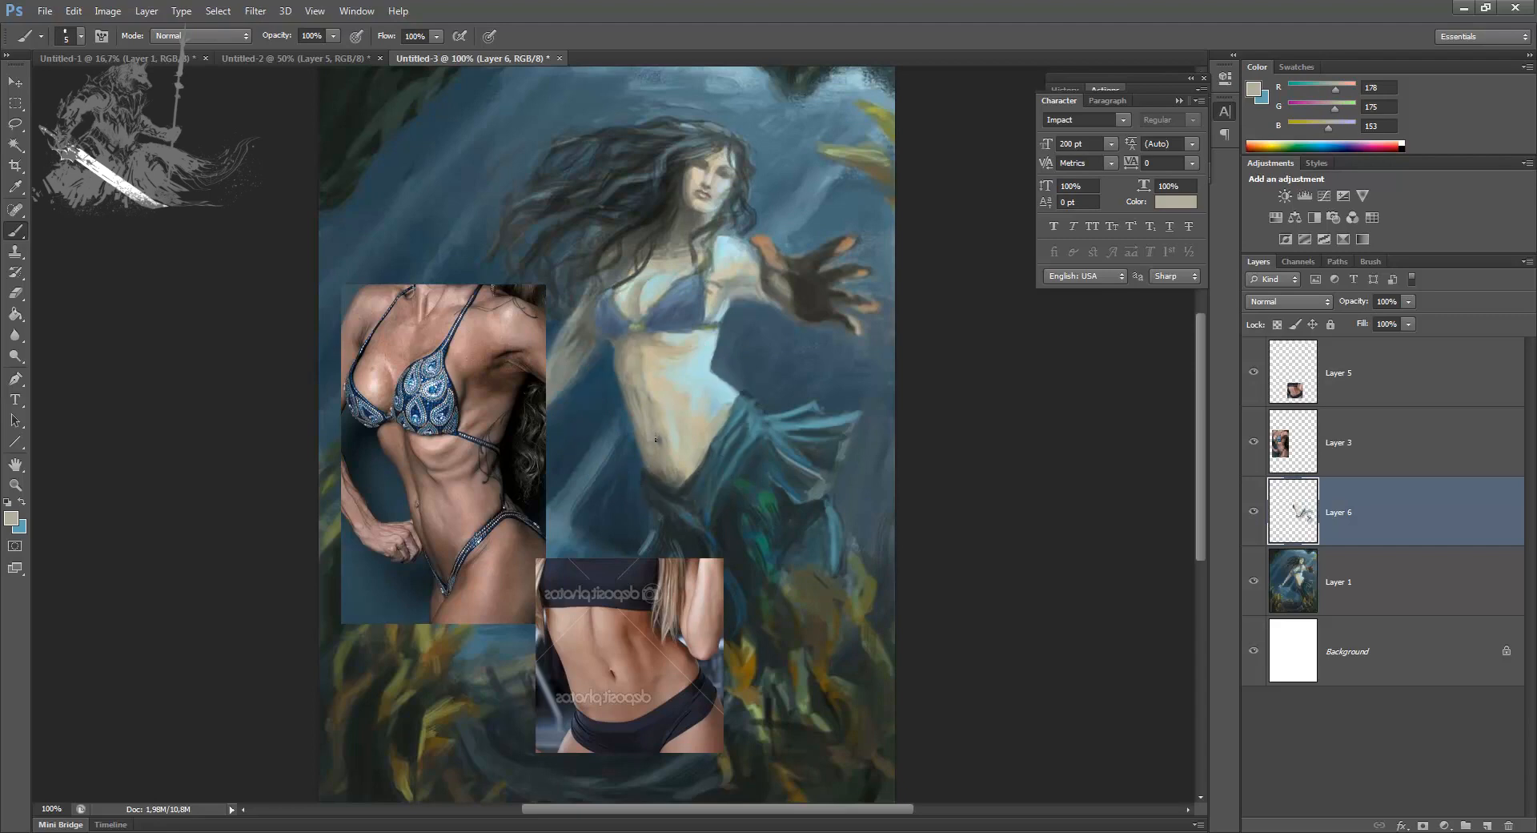
pyautogui.keyDown('alt'); pyautogui.click(664, 438); pyautogui.keyUp('alt')
pyautogui.moveTo(660, 441); pyautogui.dragTo(657, 433)
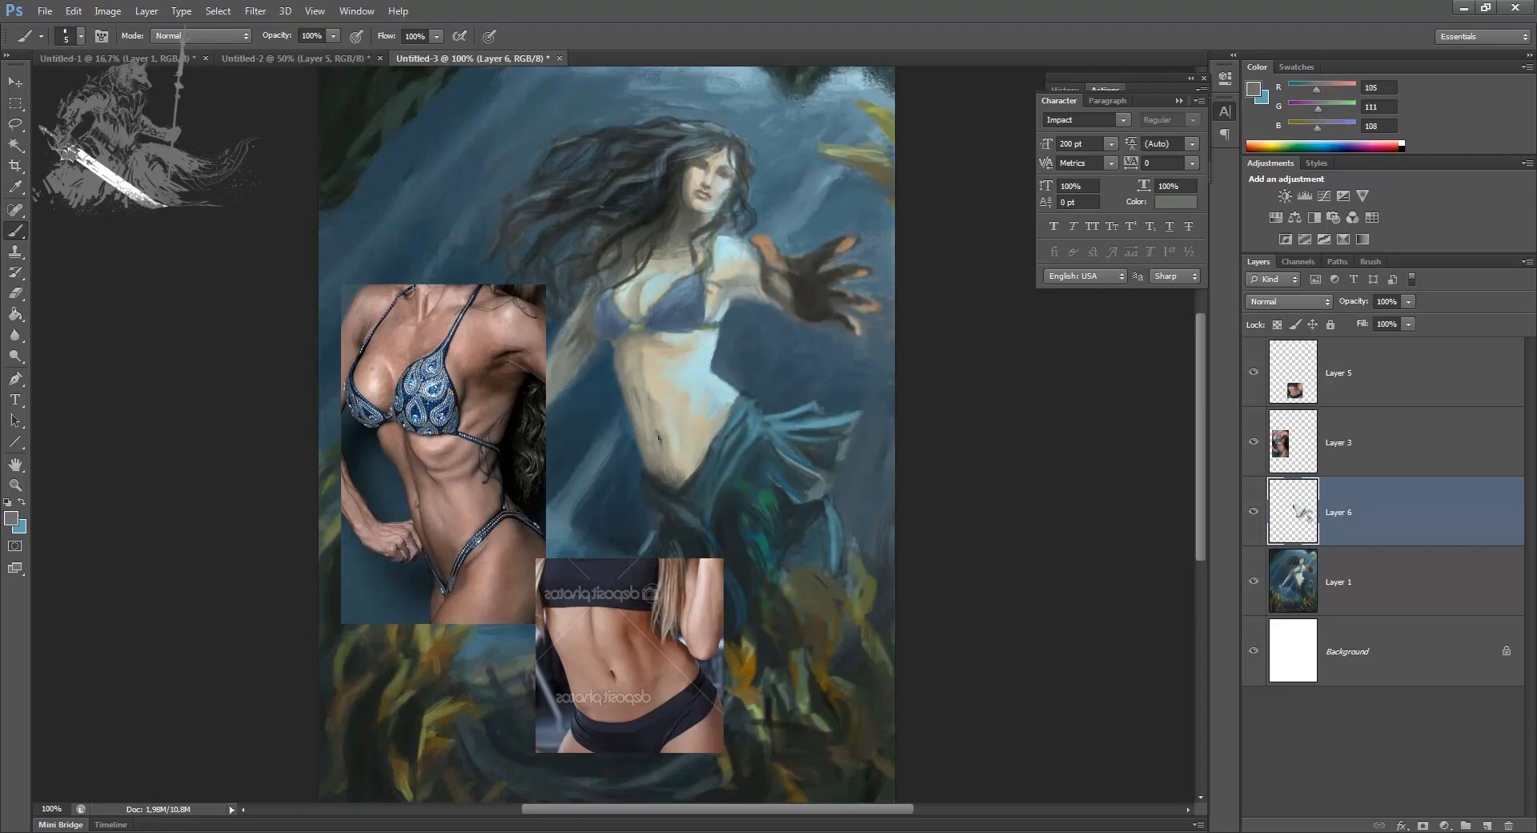
# Step: Switch to the 600 px soft round brush preset and set its size to 56 px
pyautogui.rightClick(641, 395)
pyautogui.scroll(-4, 1142, 533)
pyautogui.moveTo(1154, 571); pyautogui.dragTo(1153, 589)
pyautogui.click(690, 629)
pyautogui.click(689, 663)
pyautogui.moveTo(747, 433); pyautogui.dragTo(706, 436)
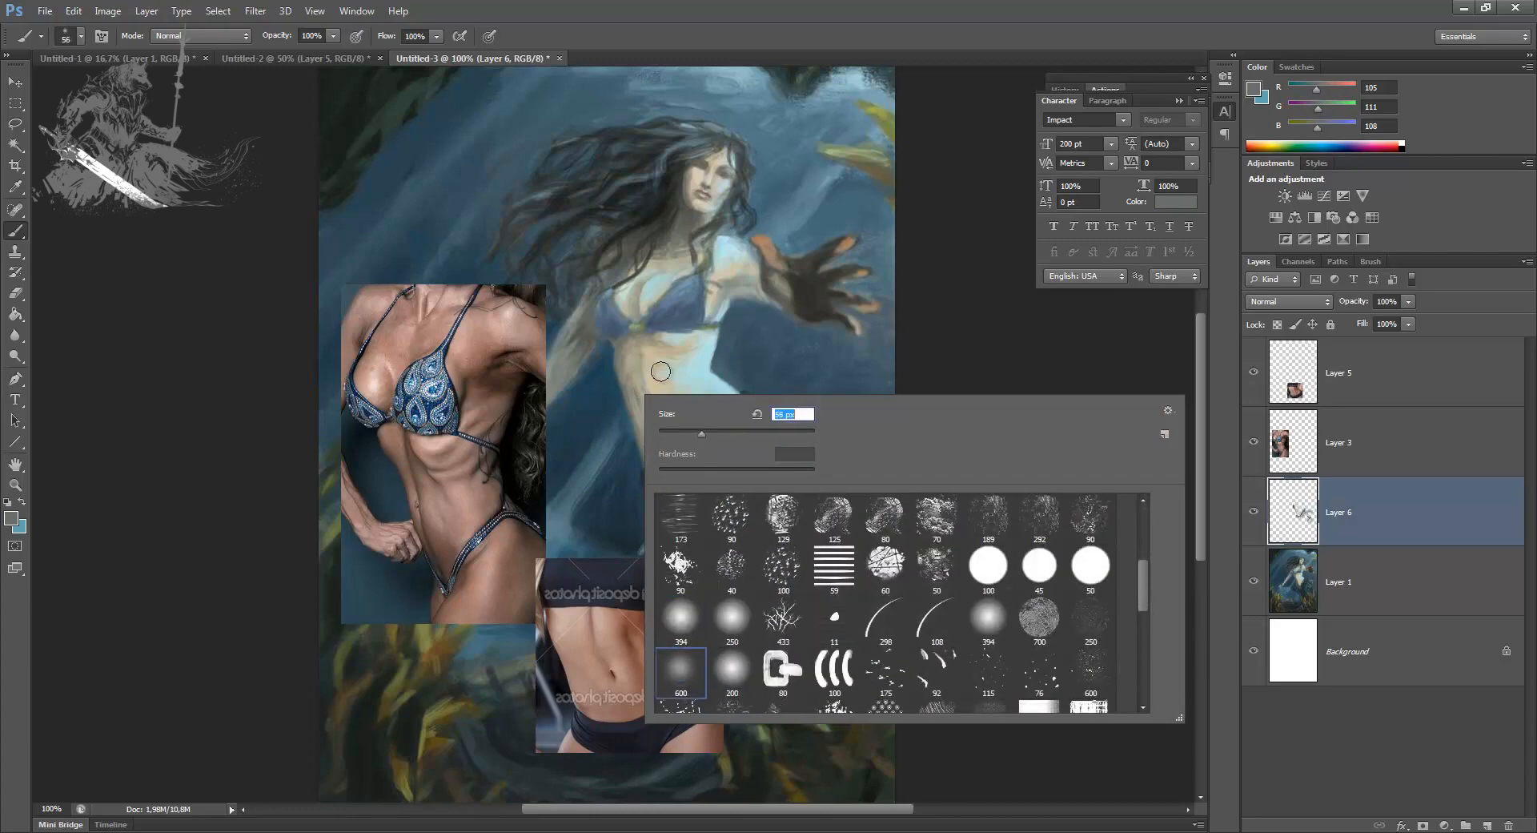
pyautogui.click(664, 367)
# Step: Reduce the soft brush to 35 px and smooth the shading across the torso and belly with sampled skin tones
pyautogui.keyDown('alt'); pyautogui.click(633, 368); pyautogui.keyUp('alt')
pyautogui.press('[')
pyautogui.press('[')
pyautogui.press('[')
pyautogui.moveTo(630, 370); pyautogui.dragTo(634, 398)
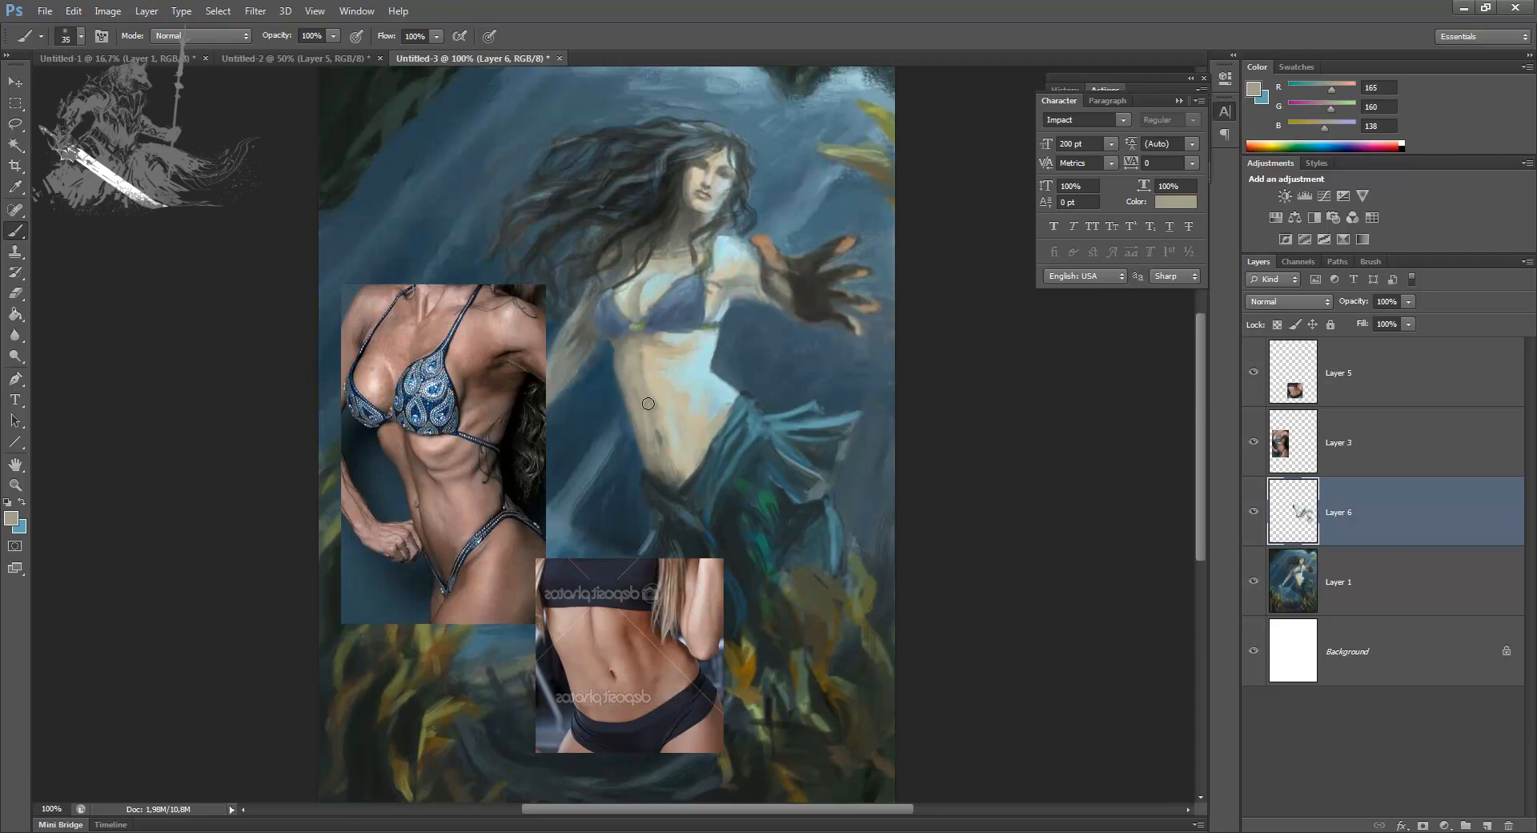
pyautogui.keyDown('alt'); pyautogui.click(660, 408); pyautogui.keyUp('alt')
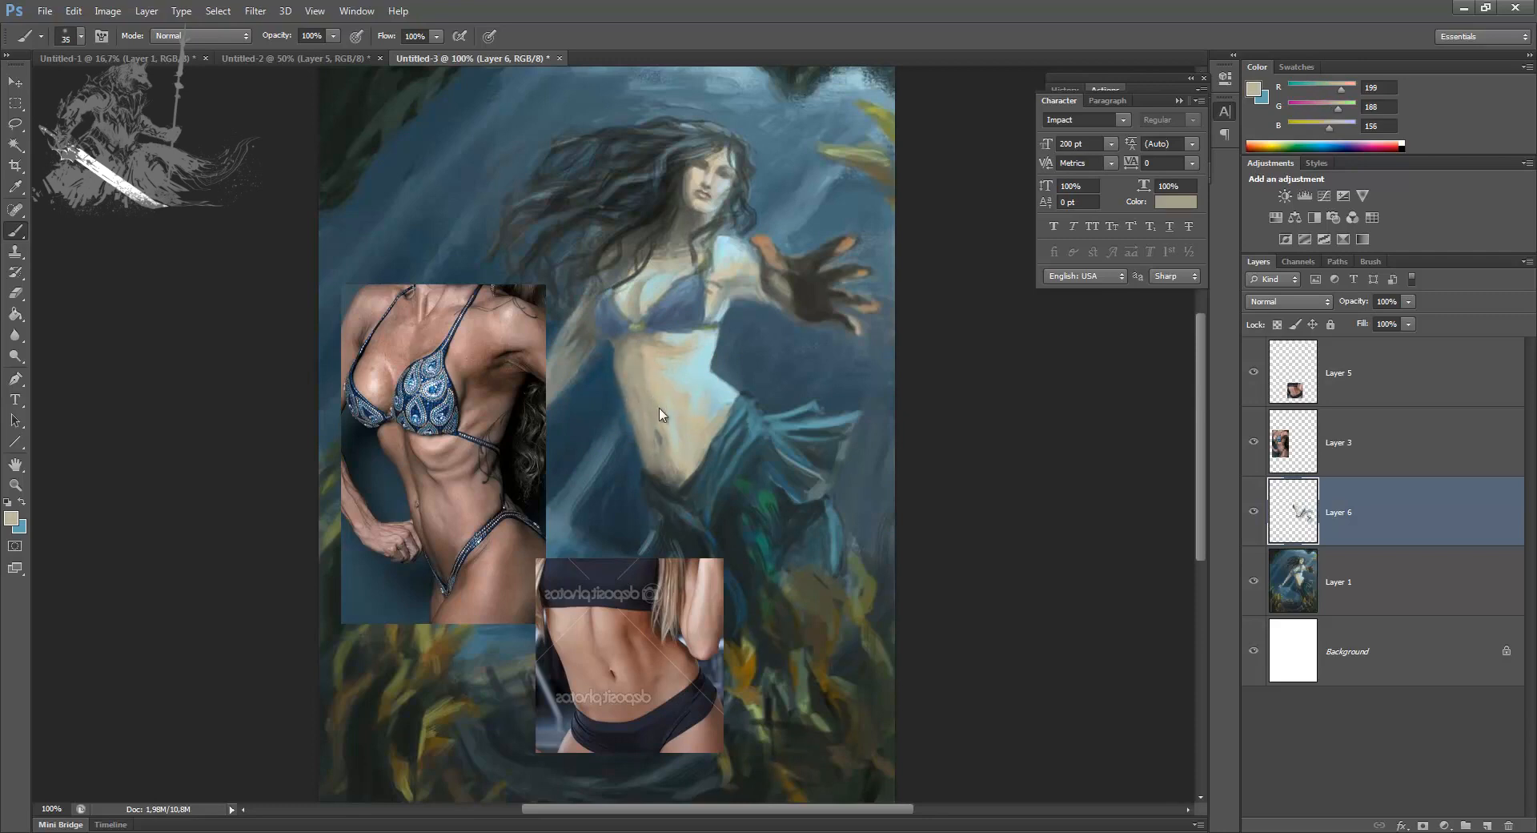
pyautogui.keyDown('alt'); pyautogui.click(674, 426); pyautogui.keyUp('alt')
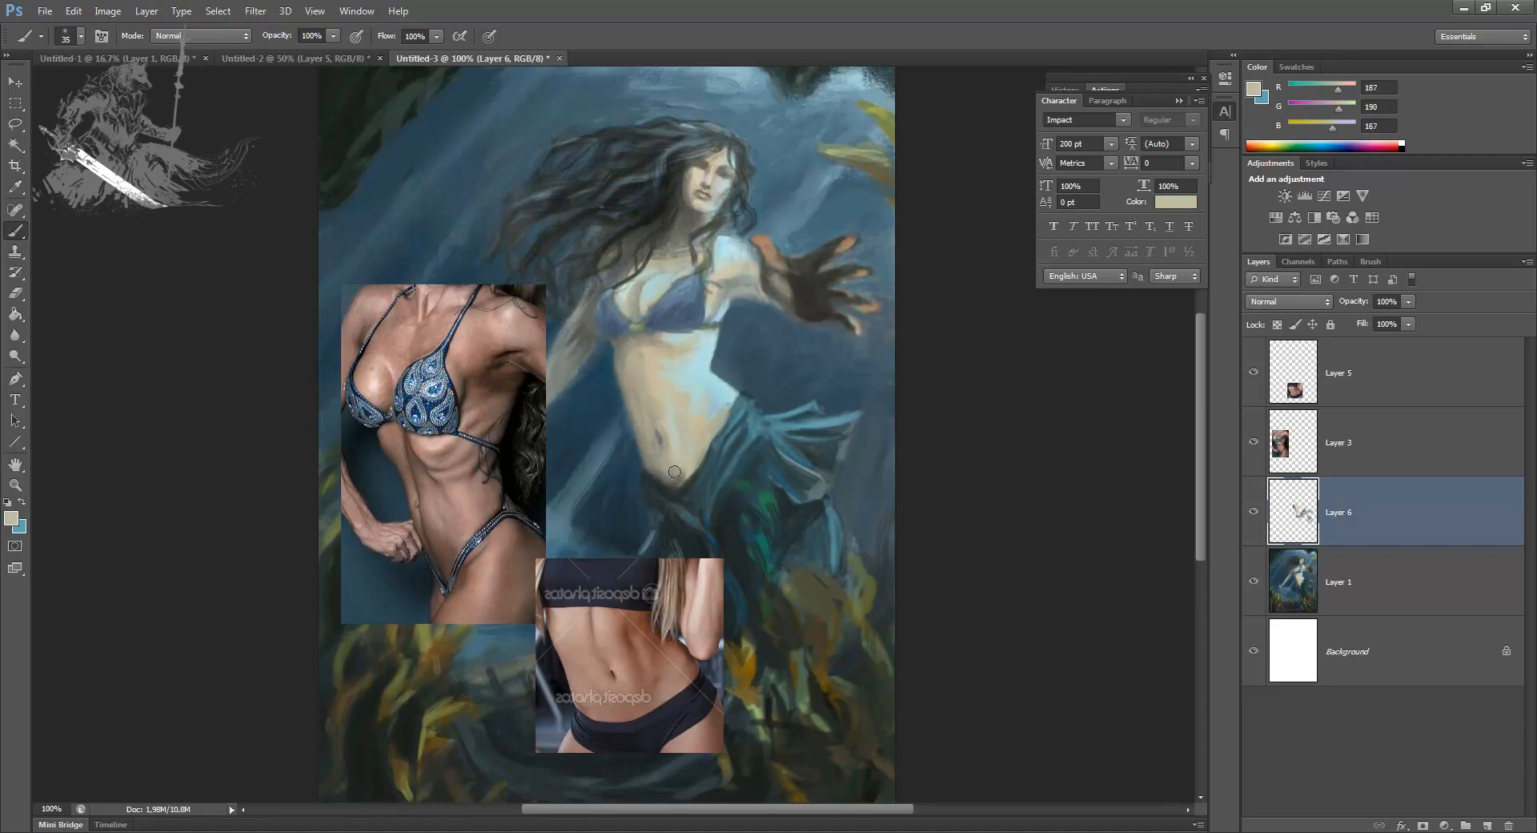
# Step: Sample a belly skin tone and shift the foreground colour to a warm brown, R 145, G 121, B 86, for brush painting
pyautogui.keyDown('alt'); pyautogui.click(665, 464); pyautogui.keyUp('alt')
pyautogui.click(11, 519)
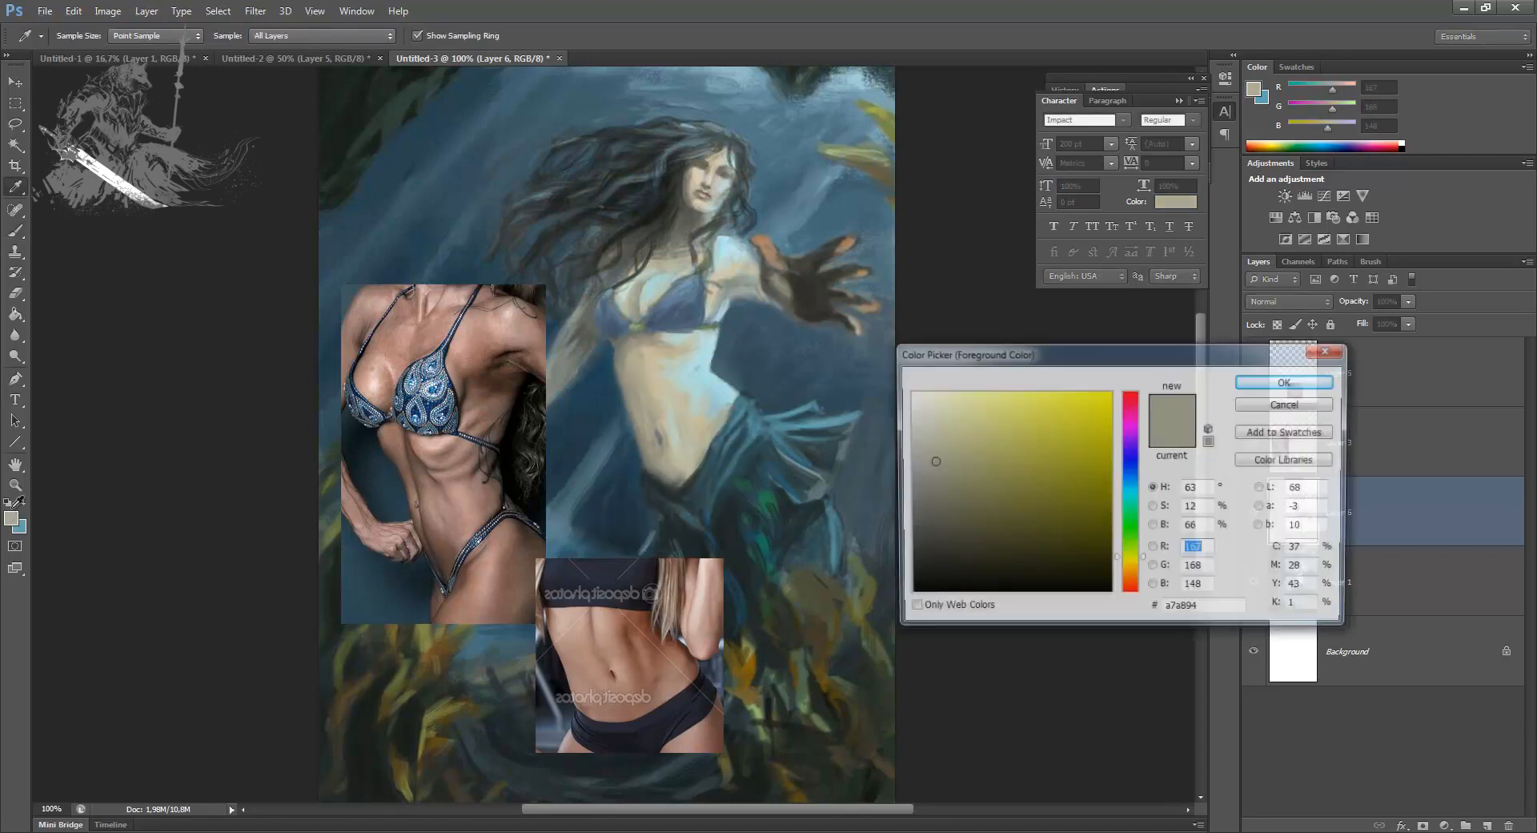
pyautogui.moveTo(1141, 564); pyautogui.dragTo(1142, 569)
pyautogui.moveTo(918, 467); pyautogui.dragTo(957, 478)
pyautogui.moveTo(1142, 567); pyautogui.dragTo(1142, 574)
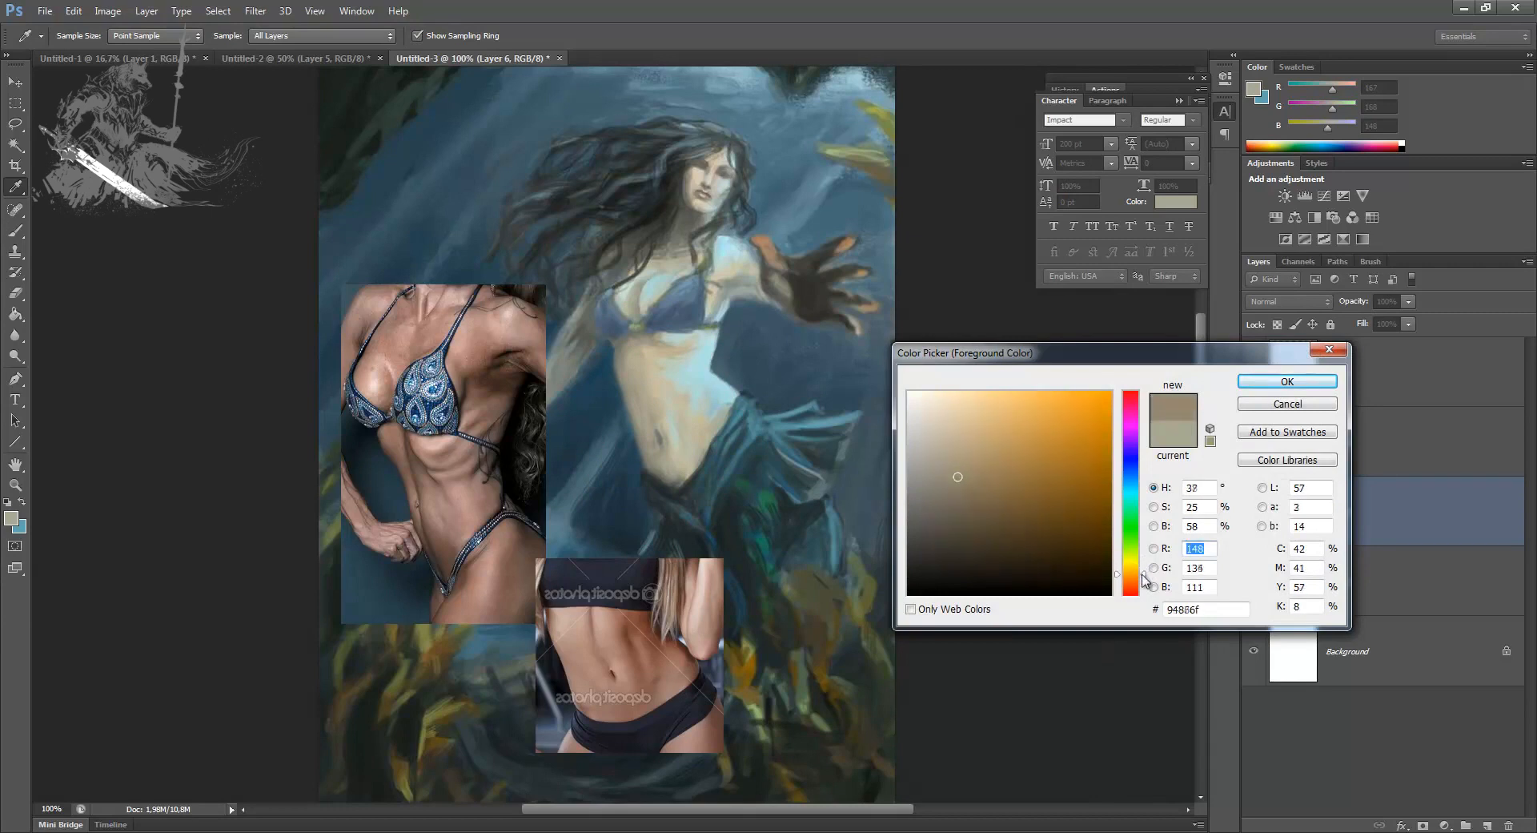
pyautogui.moveTo(983, 473); pyautogui.dragTo(990, 478)
pyautogui.press('Return')
pyautogui.press('b')
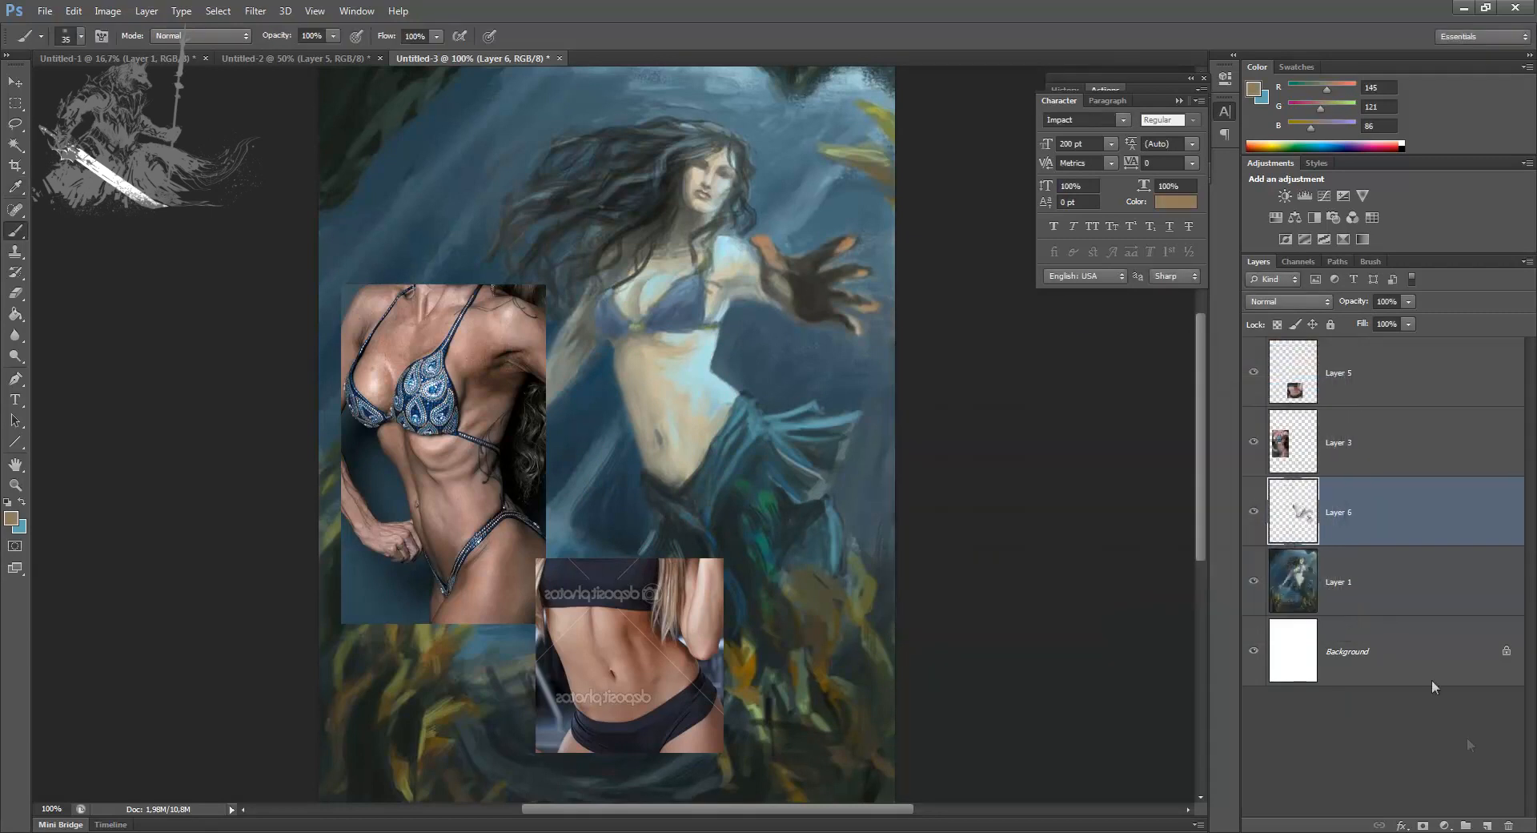
# Step: Add a new layer above Layer 6 and paint brown muscle shading down the mermaid's belly, reducing the brush to 15 px
pyautogui.click(1487, 825)
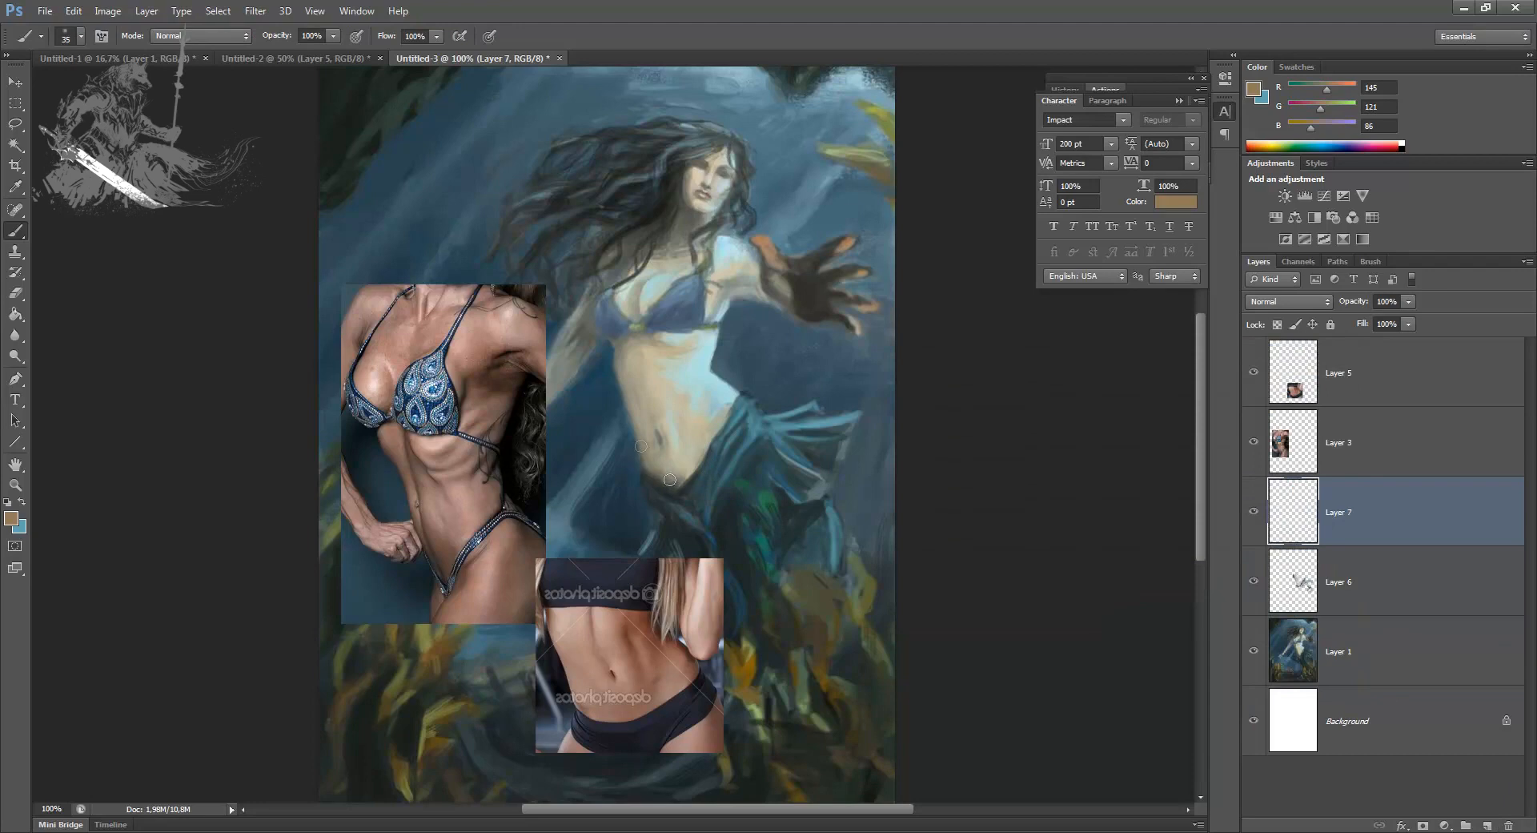
pyautogui.moveTo(663, 464)
pyautogui.mouseDown()
pyautogui.moveTo(641, 428)
pyautogui.moveTo(665, 414)
pyautogui.moveTo(663, 390)
pyautogui.mouseUp()
pyautogui.press('[')
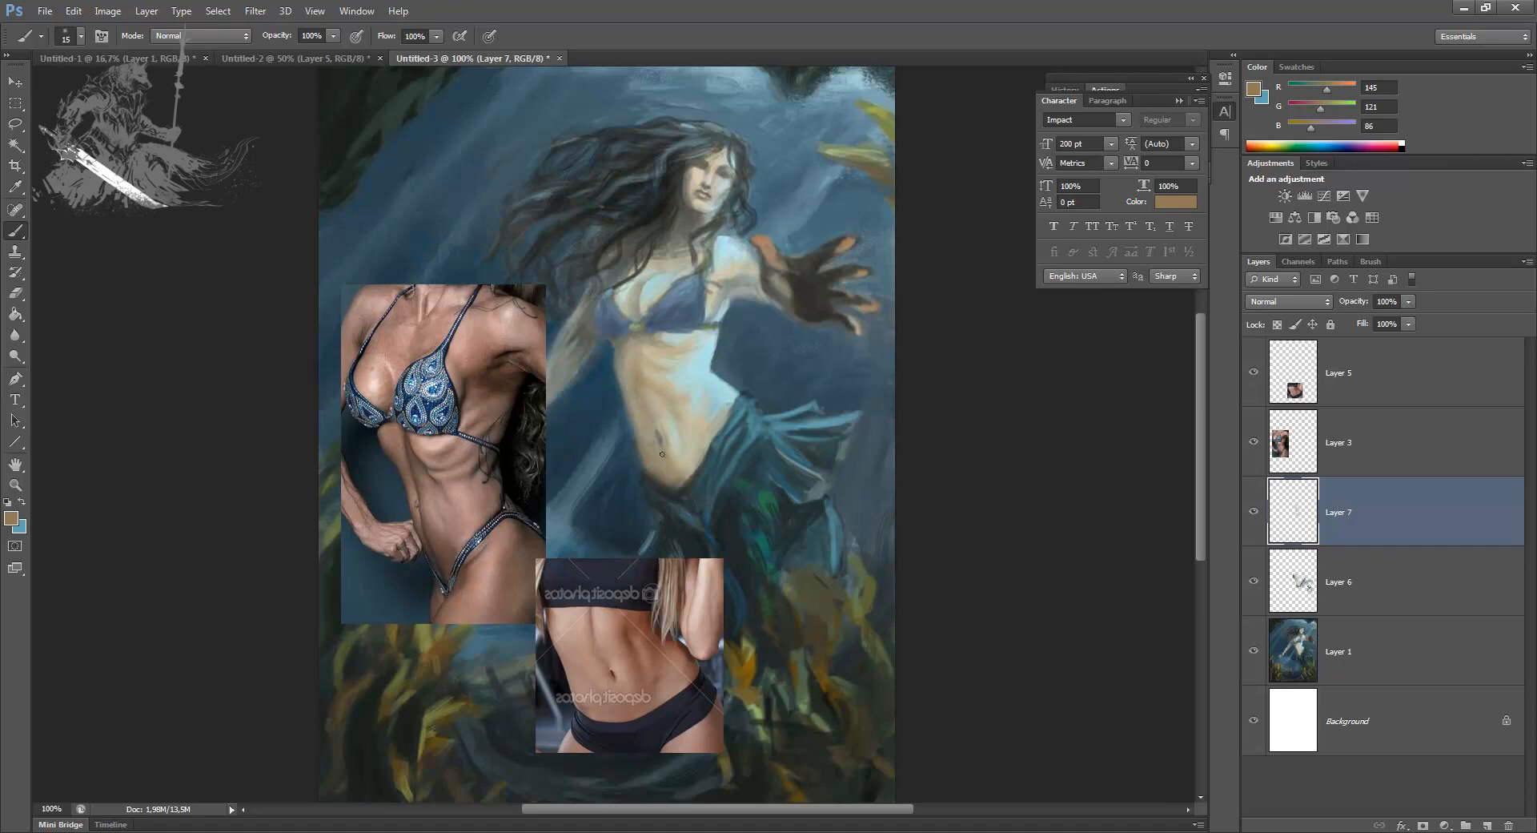
# Step: Soften the belly and waist shading with skin tones sampled from the torso, enlarging the brush to 30 px
pyautogui.keyDown('alt'); pyautogui.click(671, 418); pyautogui.keyUp('alt')
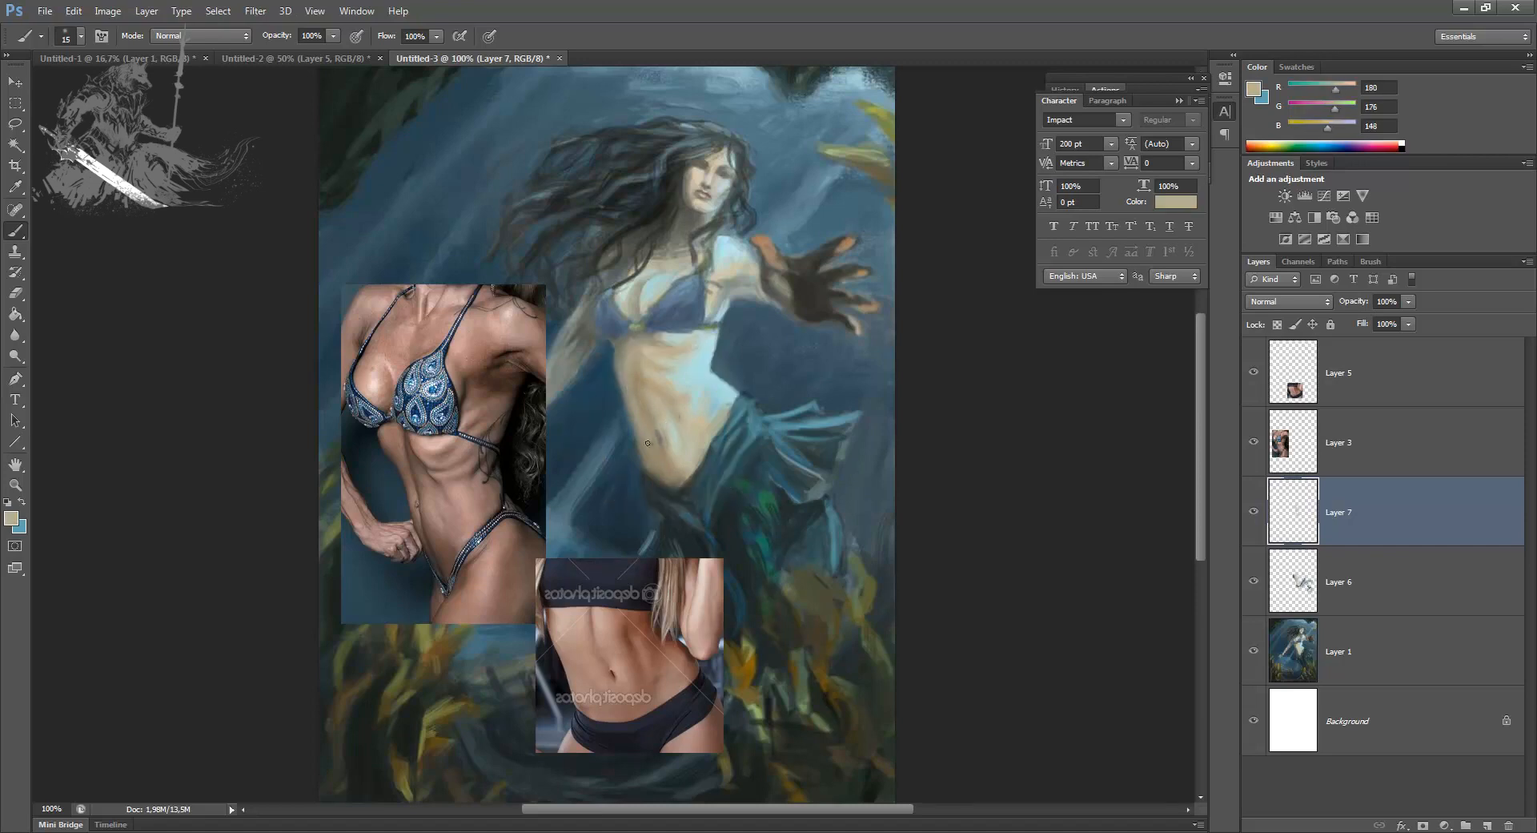
pyautogui.press(']')
pyautogui.keyDown('alt'); pyautogui.click(648, 383); pyautogui.keyUp('alt')
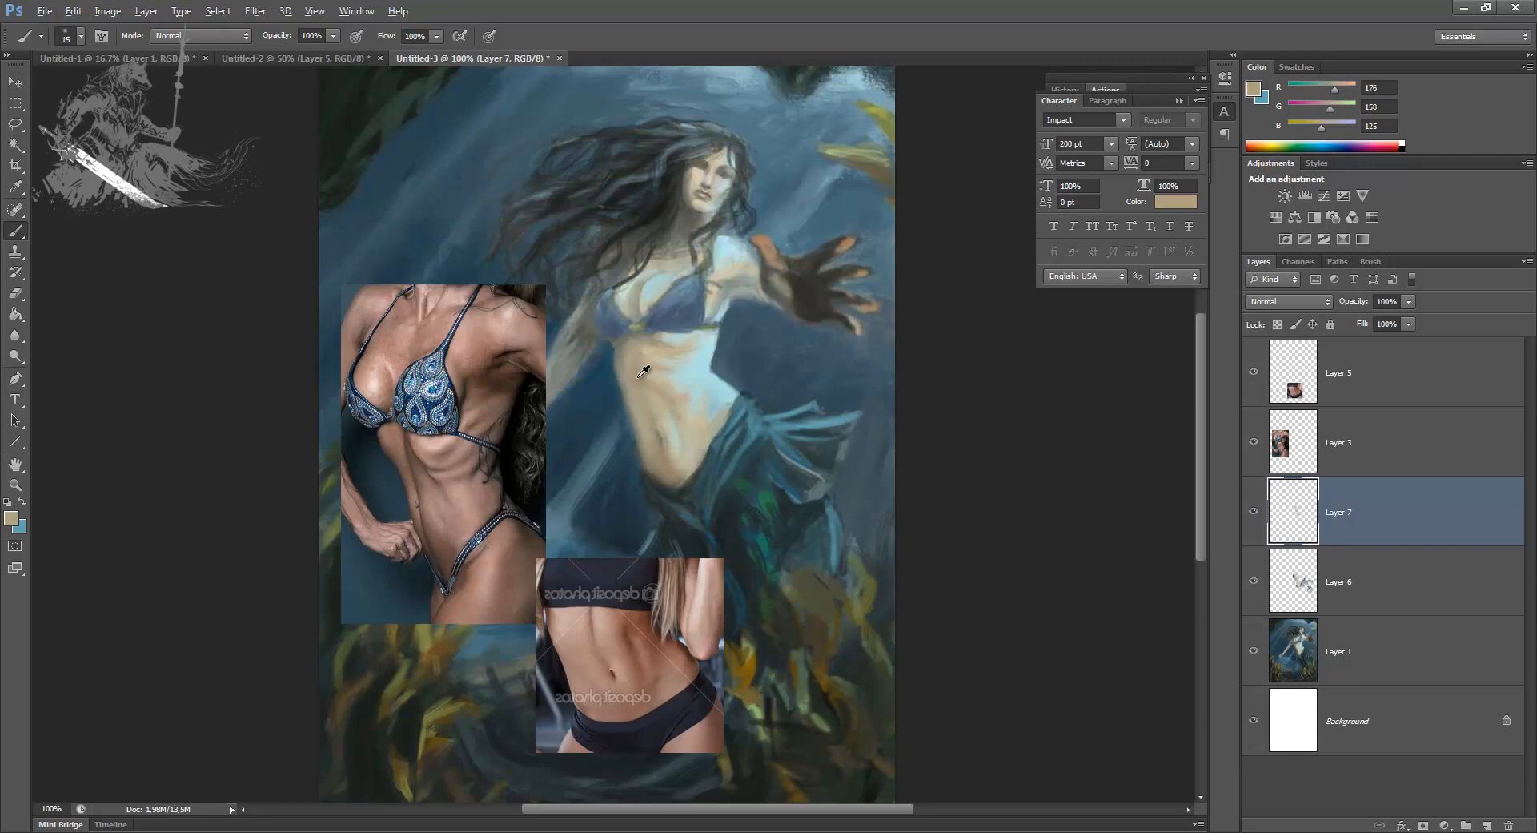
pyautogui.keyDown('alt'); pyautogui.click(625, 371); pyautogui.keyUp('alt')
pyautogui.keyDown('alt'); pyautogui.click(623, 368); pyautogui.keyUp('alt')
# Step: Refine the ribs and upper abdomen below the bikini top with sampled light and brown skin tones at 20 to 30 px
pyautogui.keyDown('alt'); pyautogui.click(673, 390); pyautogui.keyUp('alt')
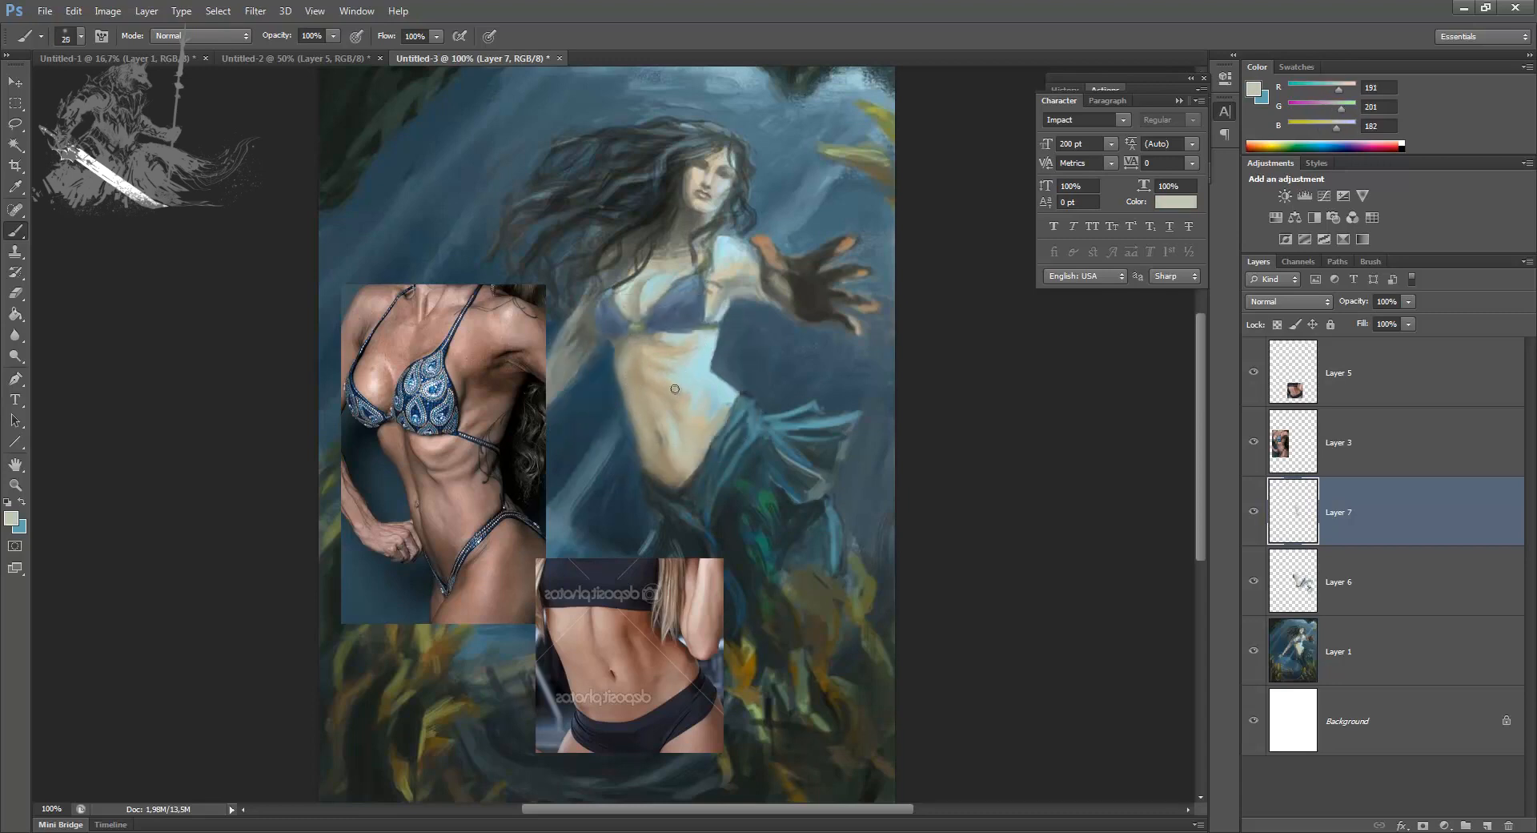
pyautogui.keyDown('alt'); pyautogui.click(660, 369); pyautogui.keyUp('alt')
pyautogui.keyDown('alt'); pyautogui.click(676, 367); pyautogui.keyUp('alt')
pyautogui.keyDown('alt'); pyautogui.click(683, 360); pyautogui.keyUp('alt')
pyautogui.keyDown('alt'); pyautogui.click(645, 374); pyautogui.keyUp('alt')
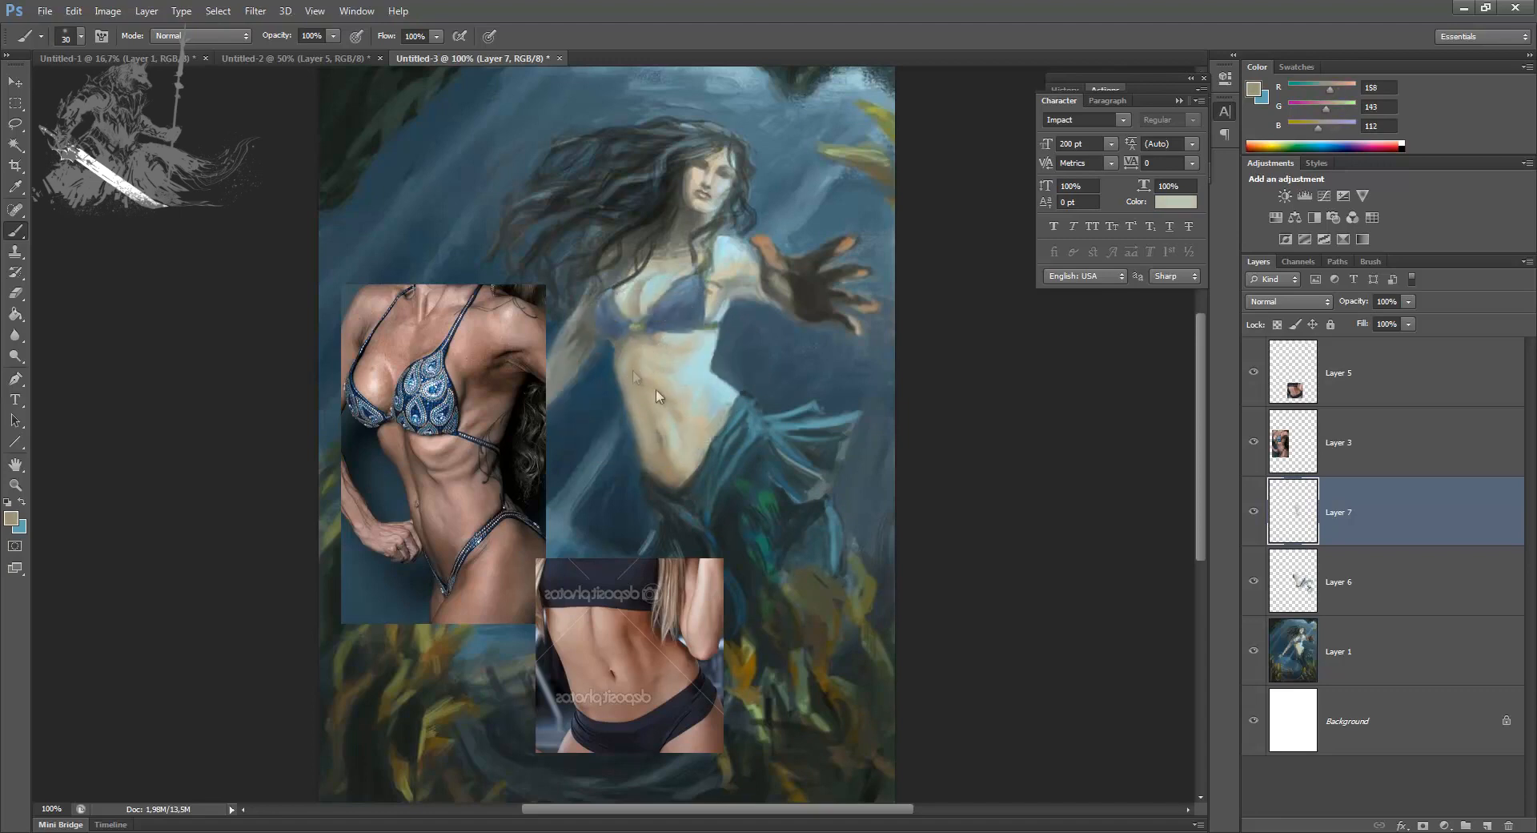
pyautogui.moveTo(666, 380)
pyautogui.mouseDown()
pyautogui.moveTo(671, 421)
pyautogui.moveTo(664, 481)
pyautogui.moveTo(665, 420)
pyautogui.moveTo(626, 358)
pyautogui.mouseUp()
# Step: Compare the torso with the Layer 7 shading hidden and shown, and reduce the eraser to 15 px to clean up the belly shading
pyautogui.click(1253, 511)
pyautogui.click(1254, 512)
pyautogui.press('e')
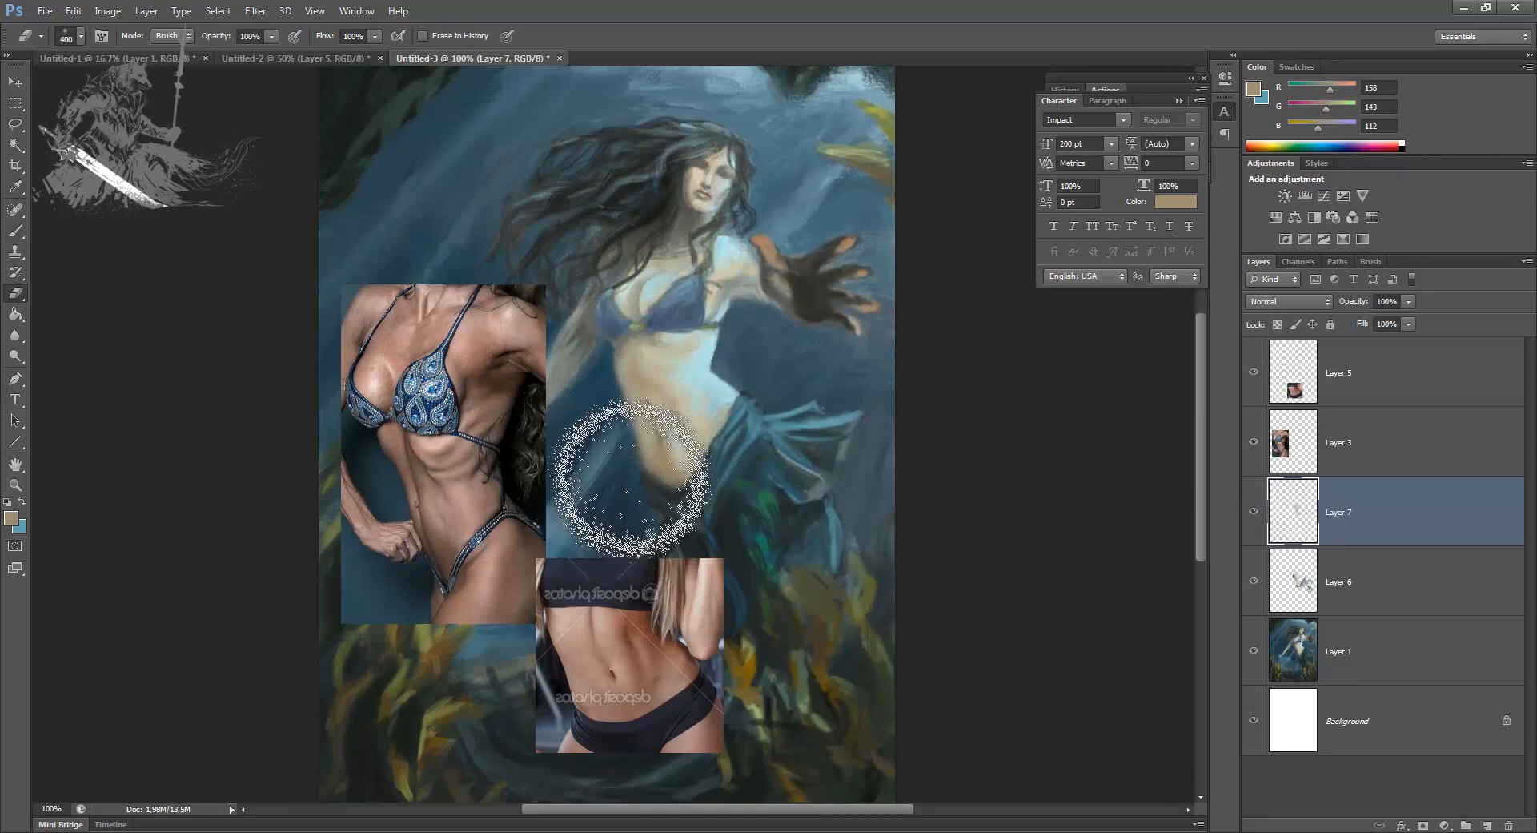
pyautogui.press('[')
pyautogui.press('[')
pyautogui.press('[')
pyautogui.press('[')
pyautogui.press('[')
pyautogui.press('[')
pyautogui.press('[')
pyautogui.press('[')
pyautogui.press('[')
pyautogui.press('[')
pyautogui.press('[')
pyautogui.press('[')
pyautogui.press('[')
pyautogui.press('[')
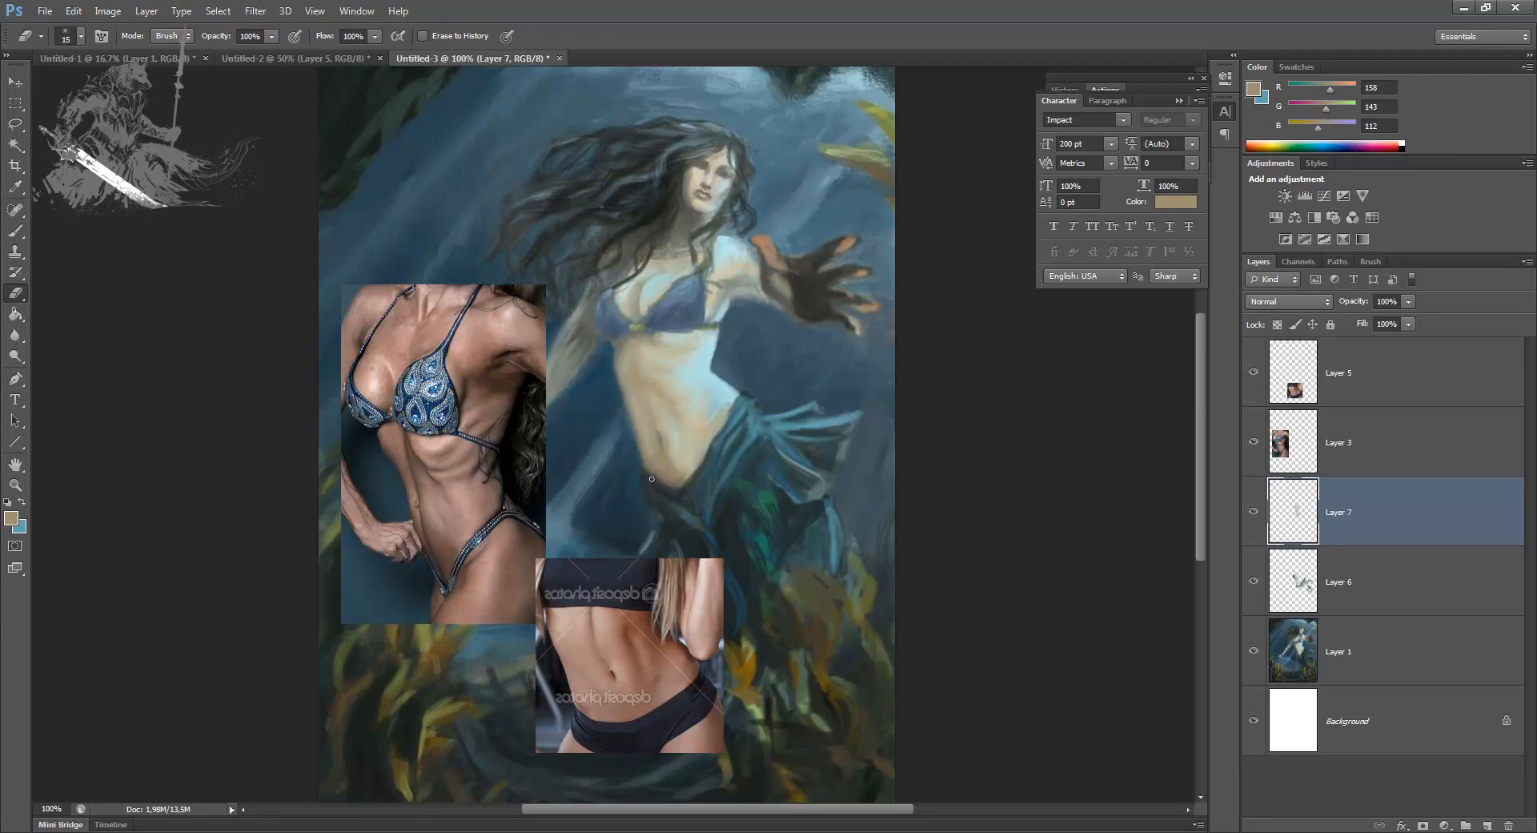
# Step: Merge Layer 7 into Layer 6 and toggle the merged layer's visibility to compare the torso repaint with the original
pyautogui.press('Delete')
pyautogui.click(1252, 512)
pyautogui.click(1252, 512)
pyautogui.click(1253, 512)
pyautogui.click(1252, 513)
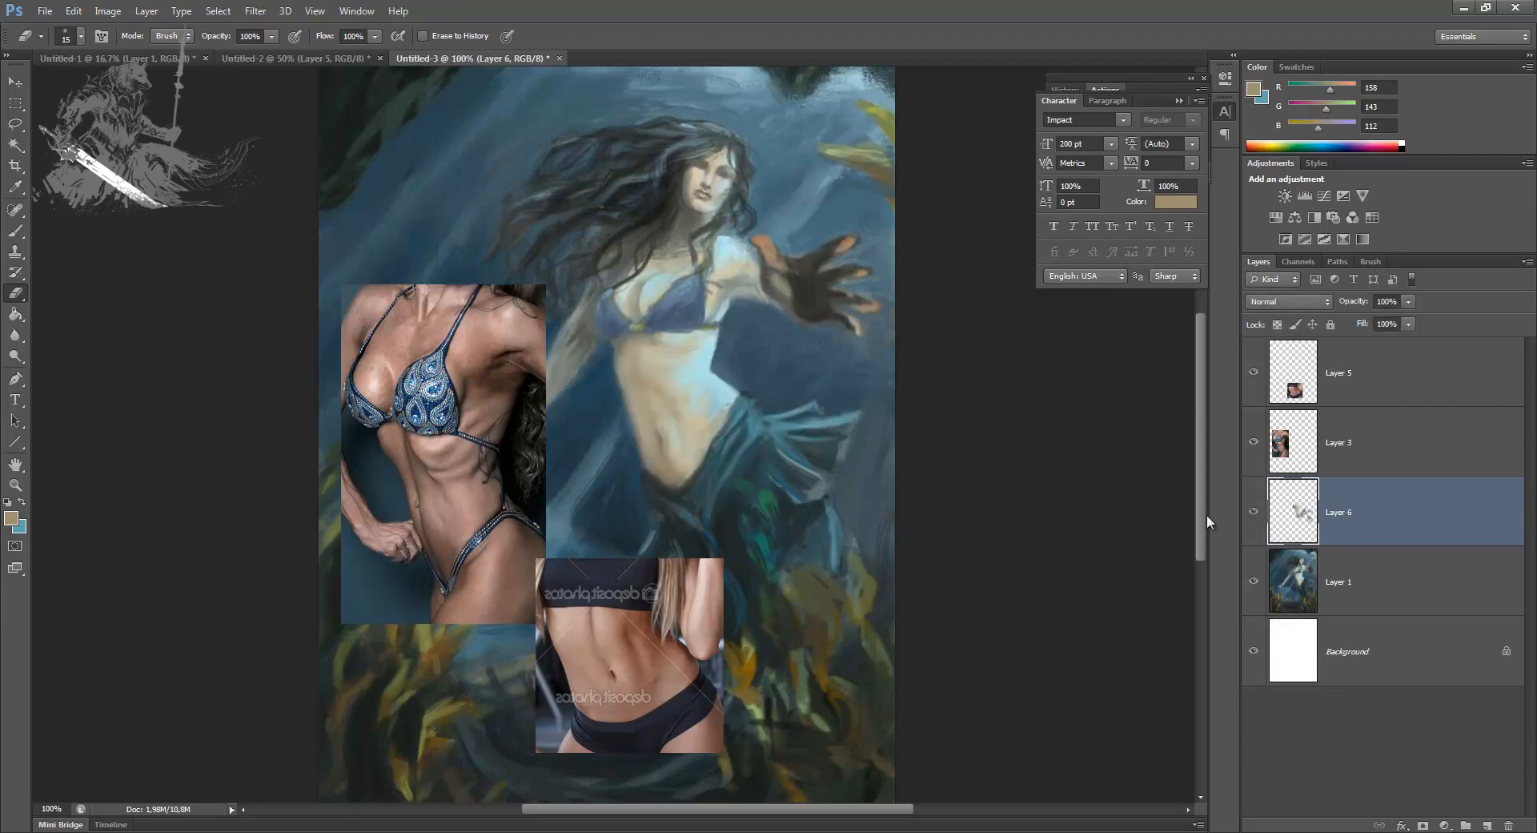
# Step: Add a new layer above Layer 6, sample the bikini's blue and switch to the 175 px textured brush preset at 6 px
pyautogui.hotkey('ctrl', '+')
pyautogui.moveTo(977, 461); pyautogui.dragTo(947, 558)
pyautogui.click(1486, 825)
pyautogui.press('b')
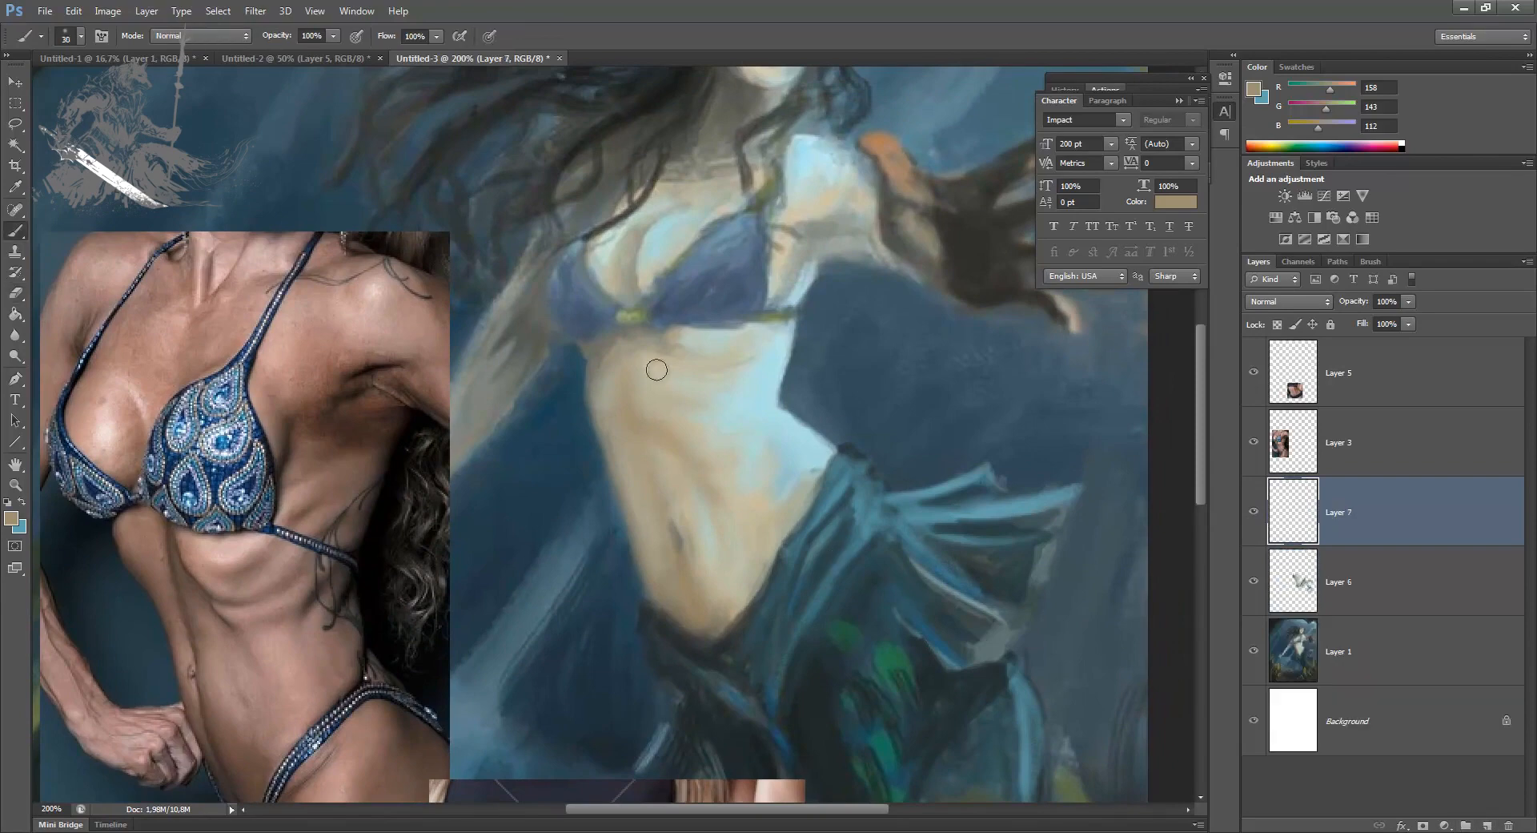
pyautogui.keyDown('alt'); pyautogui.click(750, 286); pyautogui.keyUp('alt')
pyautogui.rightClick(467, 411)
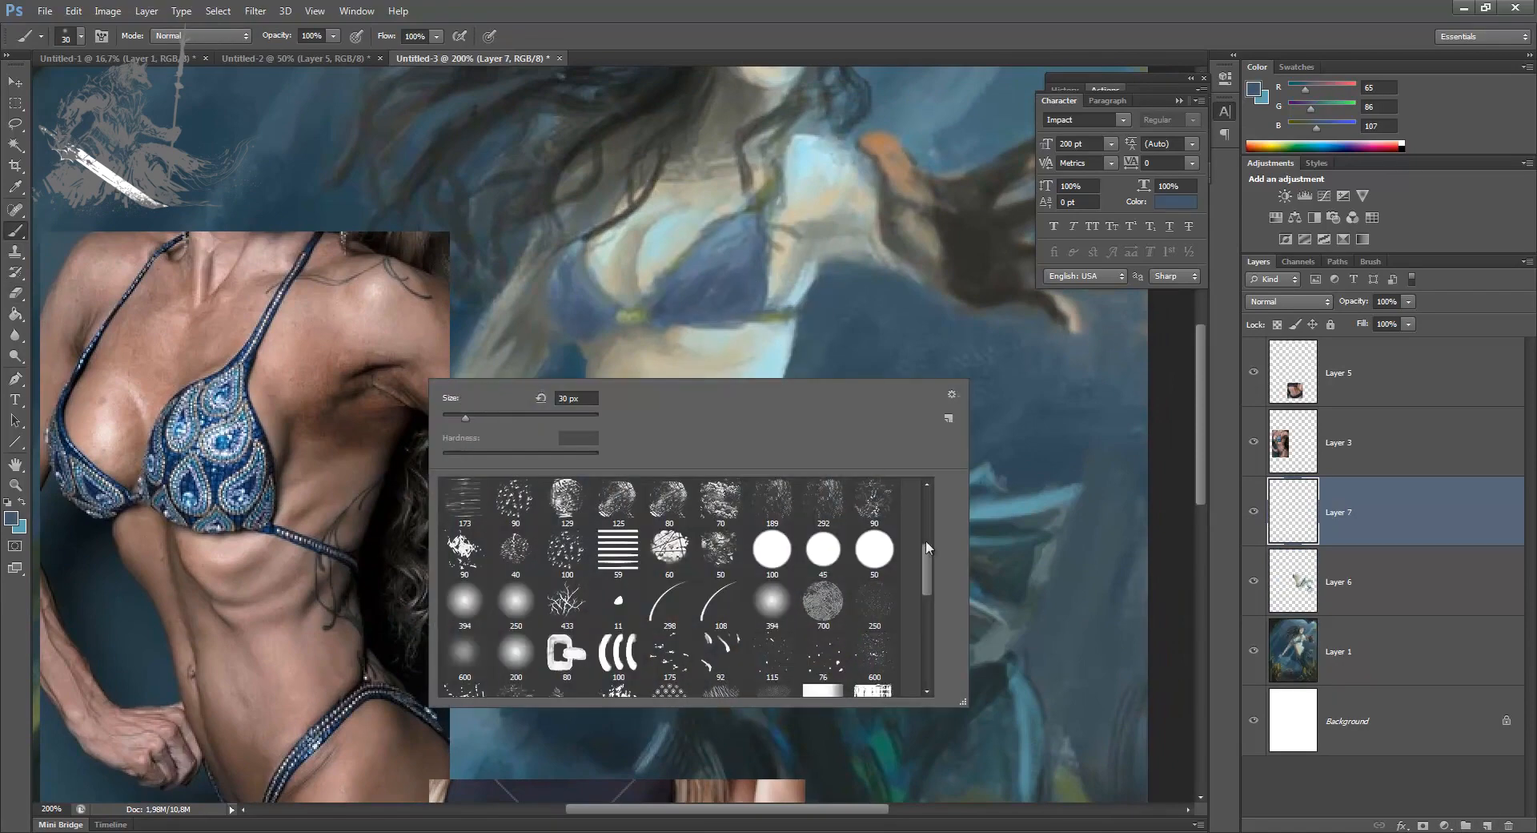
pyautogui.click(708, 501)
pyautogui.moveTo(526, 417); pyautogui.dragTo(449, 417)
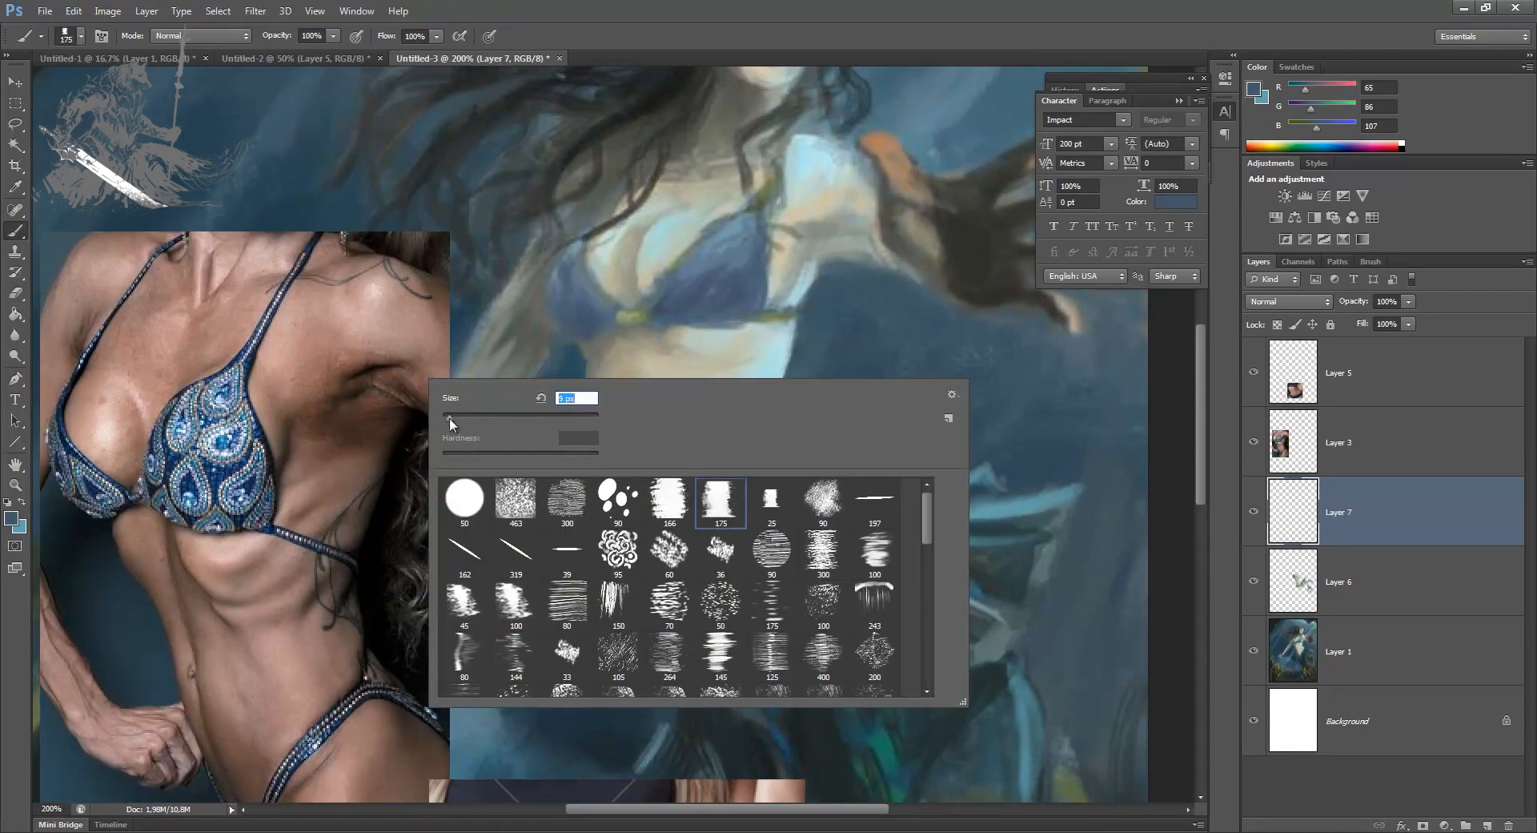
pyautogui.click(680, 291)
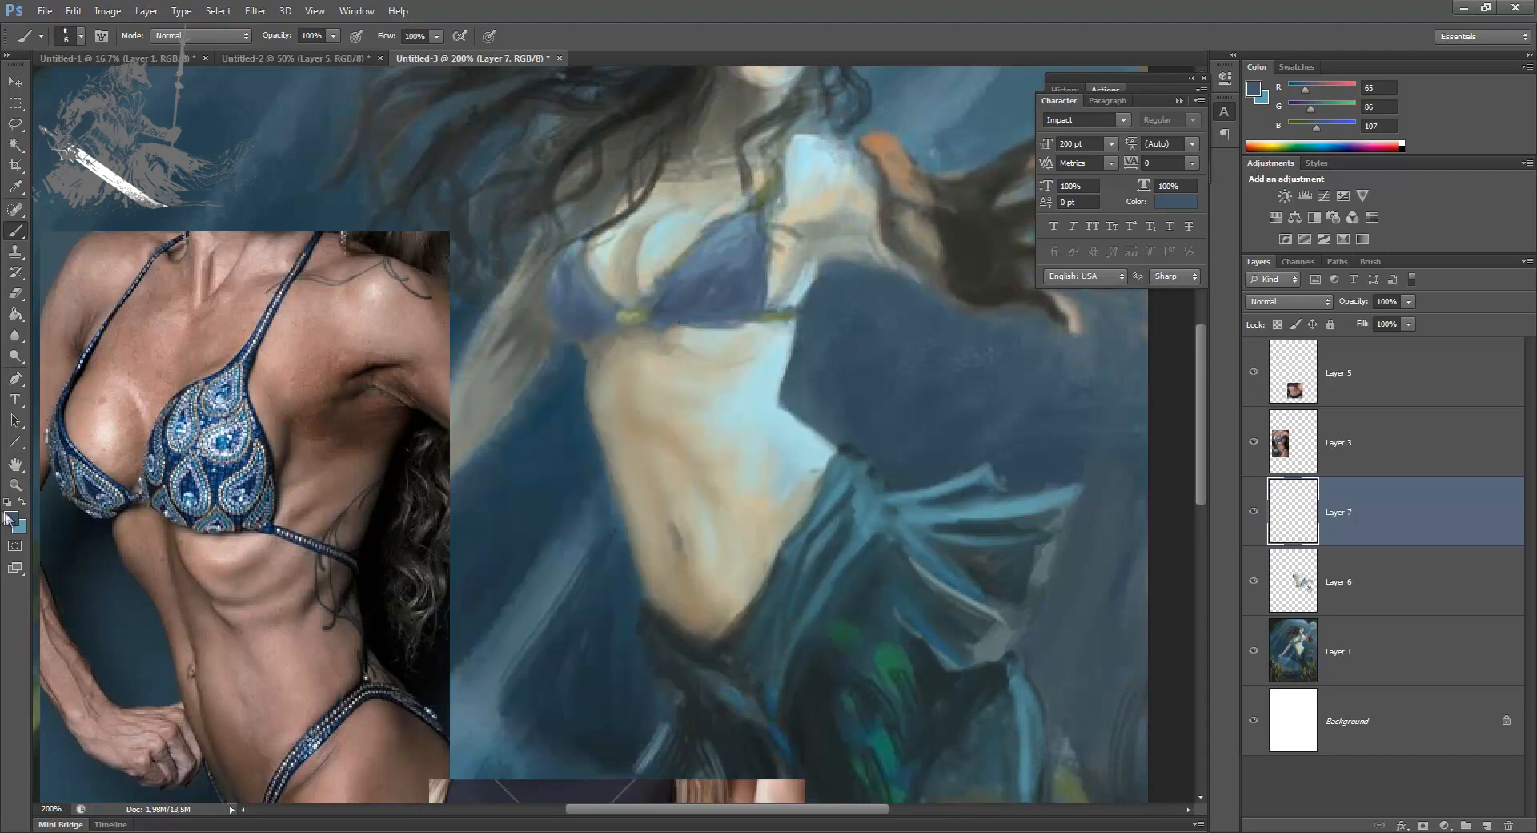
# Step: Darken the foreground colour to a deep blue, R 34, G 53, B 72
pyautogui.click(11, 518)
pyautogui.moveTo(991, 512); pyautogui.dragTo(1017, 537)
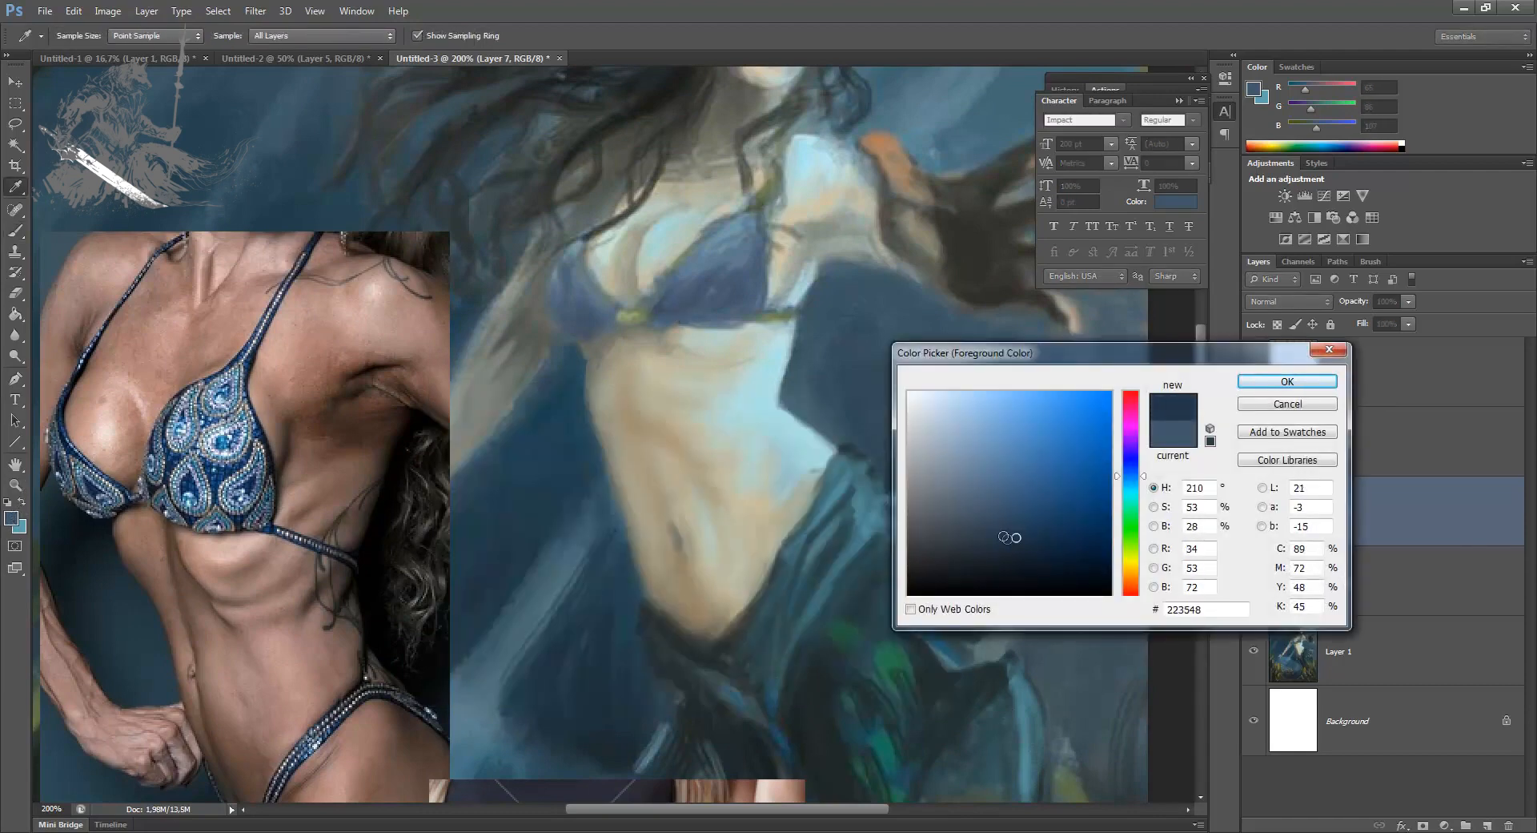
pyautogui.press('Return')
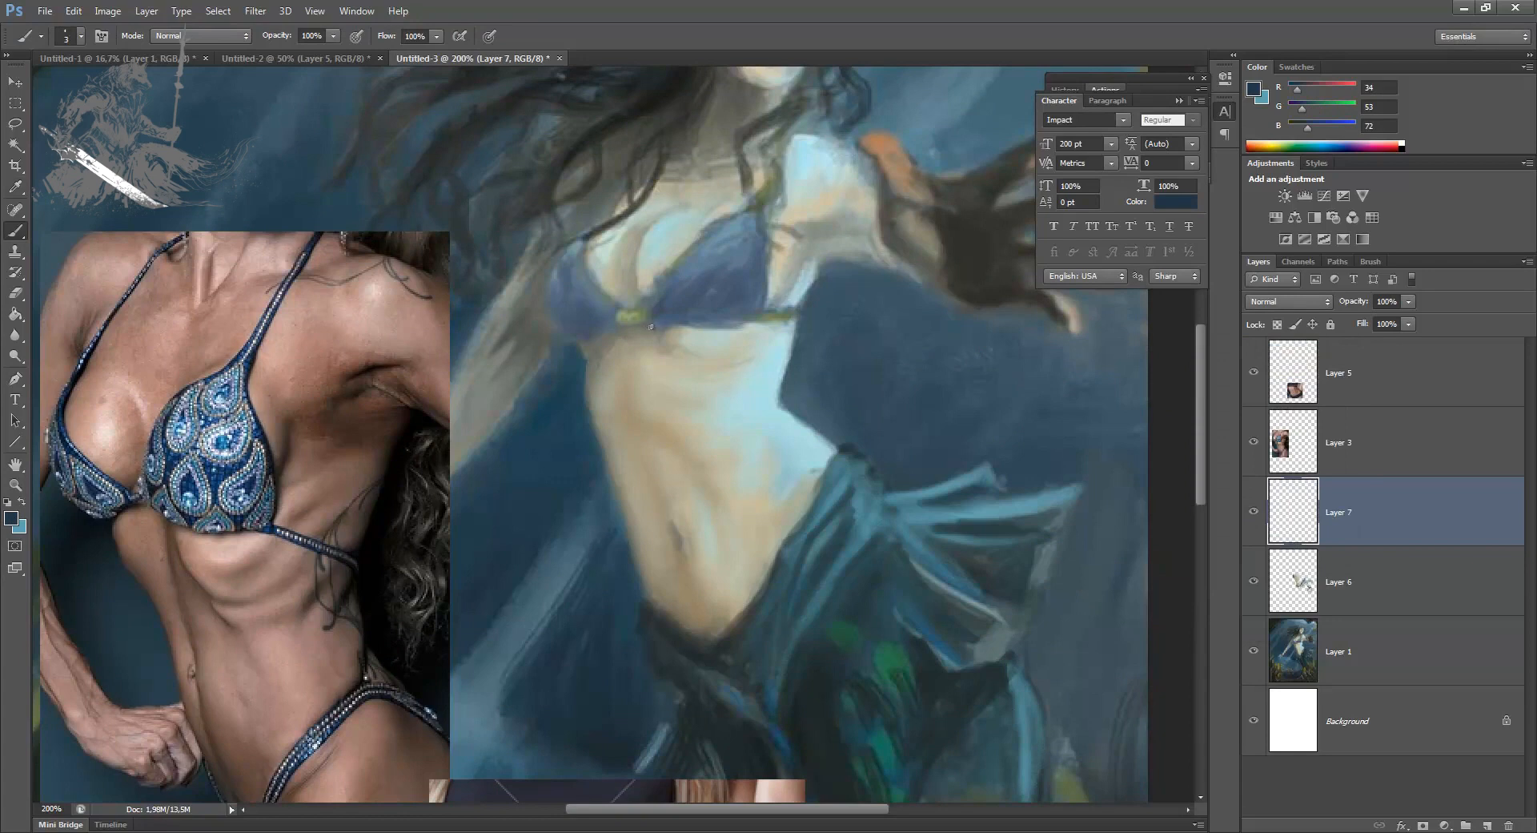
# Step: Outline the bikini cup nearer the outstretched arm, including its lower edge and strap, with dark blue strokes at 3 px
pyautogui.moveTo(661, 329); pyautogui.dragTo(759, 320)
pyautogui.moveTo(666, 278); pyautogui.dragTo(674, 260)
pyautogui.moveTo(655, 289)
pyautogui.mouseDown()
pyautogui.moveTo(679, 253)
pyautogui.moveTo(772, 197)
pyautogui.mouseUp()
pyautogui.moveTo(675, 255); pyautogui.dragTo(702, 233)
pyautogui.moveTo(651, 291); pyautogui.dragTo(680, 250)
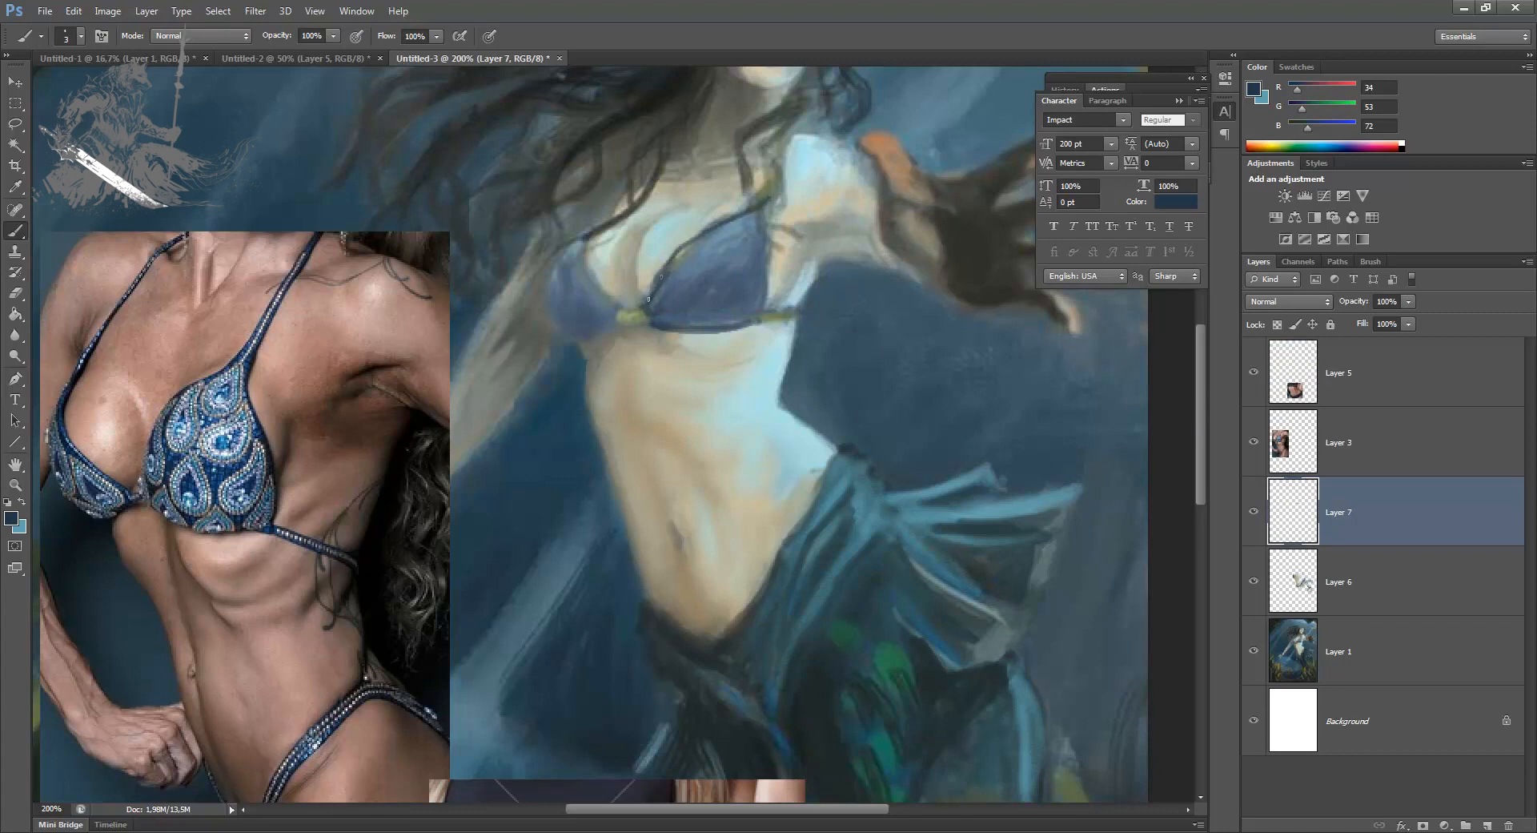
pyautogui.moveTo(767, 221)
pyautogui.mouseDown()
pyautogui.moveTo(770, 303)
pyautogui.moveTo(775, 252)
pyautogui.mouseUp()
# Step: Outline the other bikini cup in dark blue and sample the grey shadow tone beneath it
pyautogui.moveTo(616, 310); pyautogui.dragTo(584, 250)
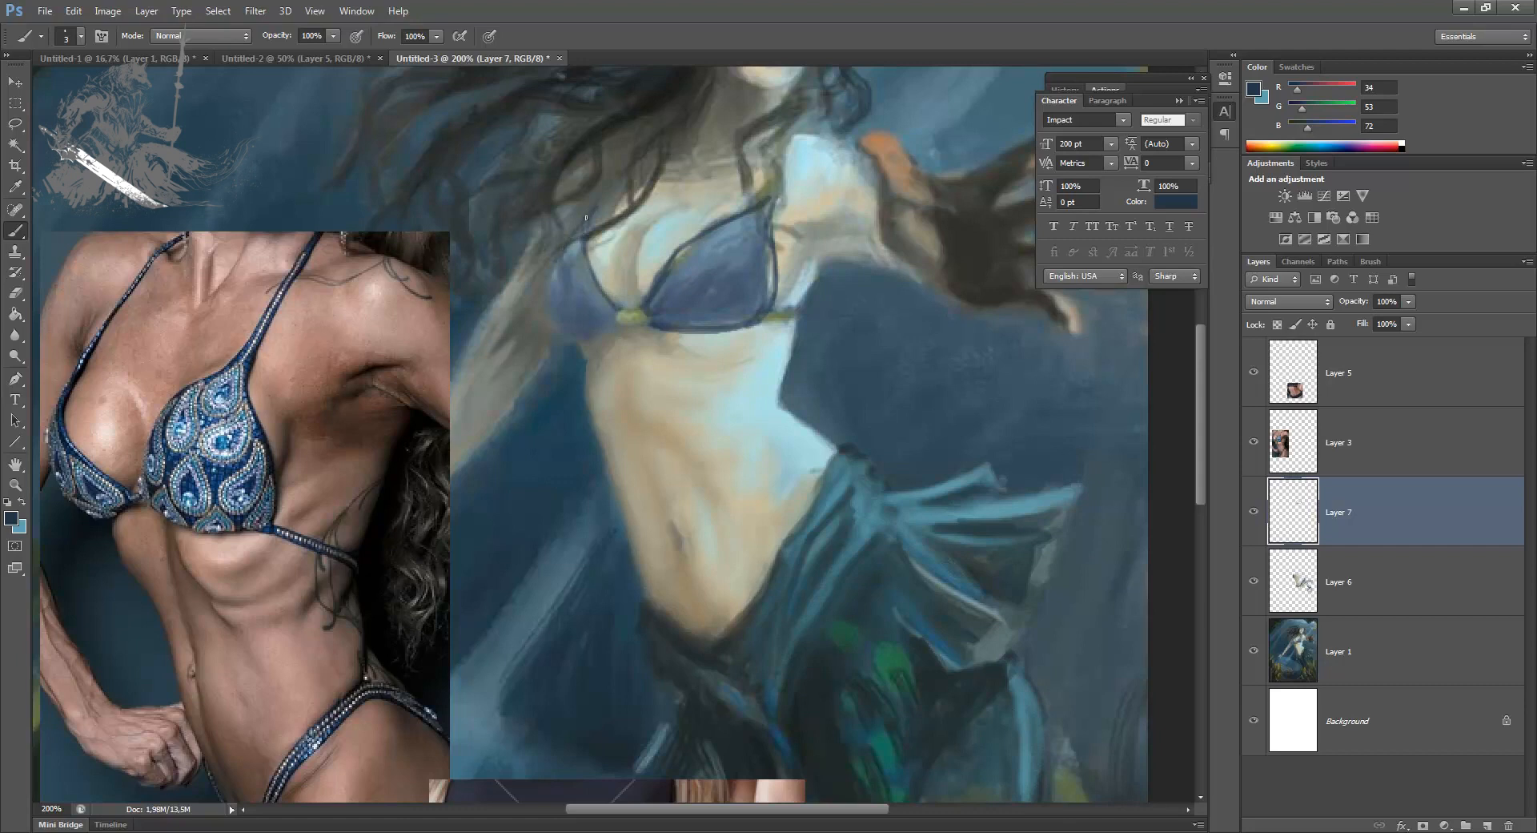
pyautogui.moveTo(547, 280); pyautogui.dragTo(563, 329)
pyautogui.keyDown('alt'); pyautogui.click(585, 350); pyautogui.keyUp('alt')
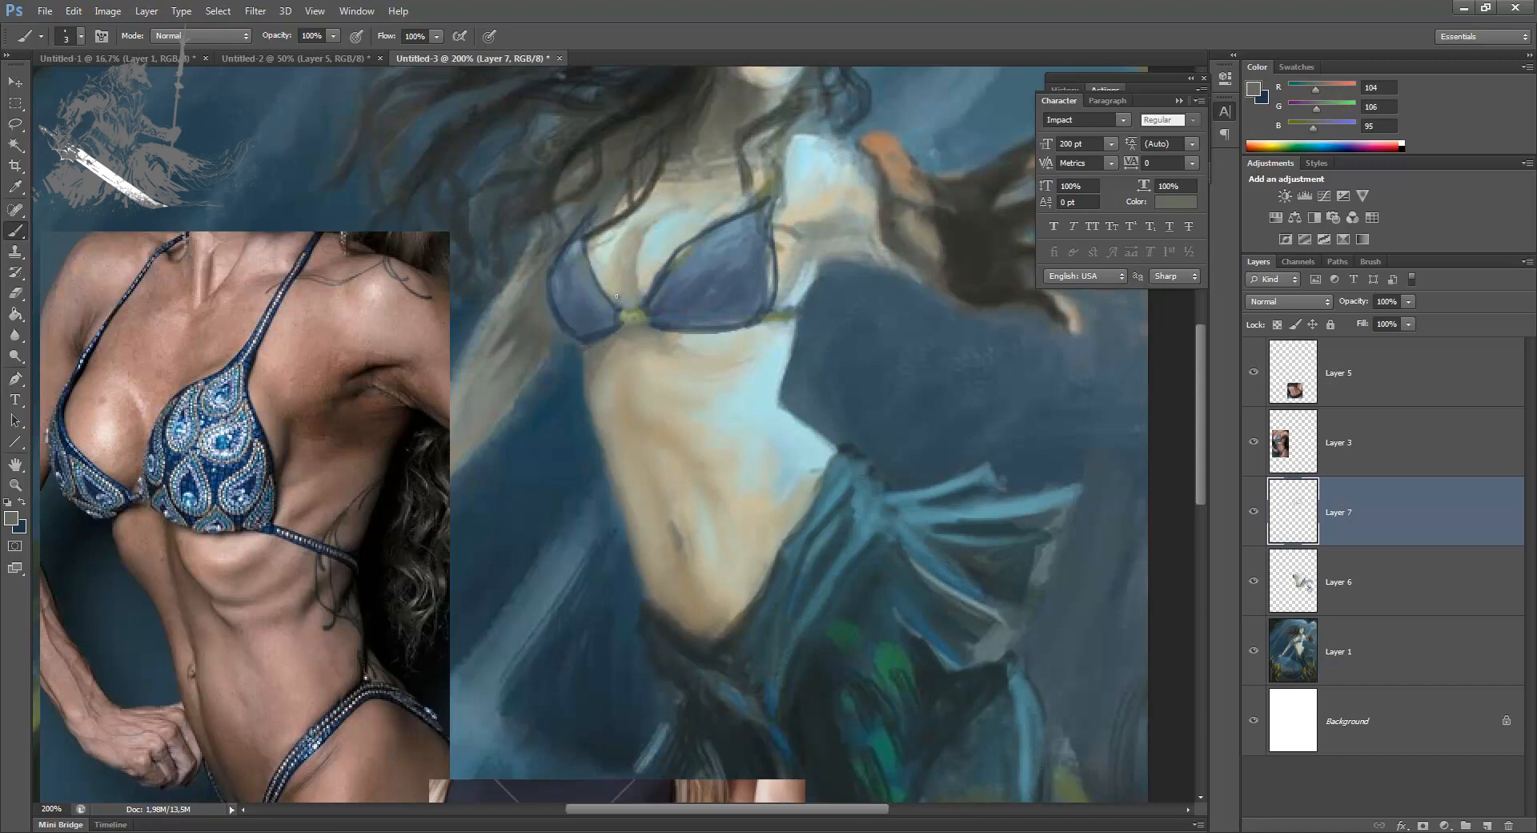
# Step: Return to the dark blue and shade inside both bikini cups, enlarging the brush to 8 px
pyautogui.press('x')
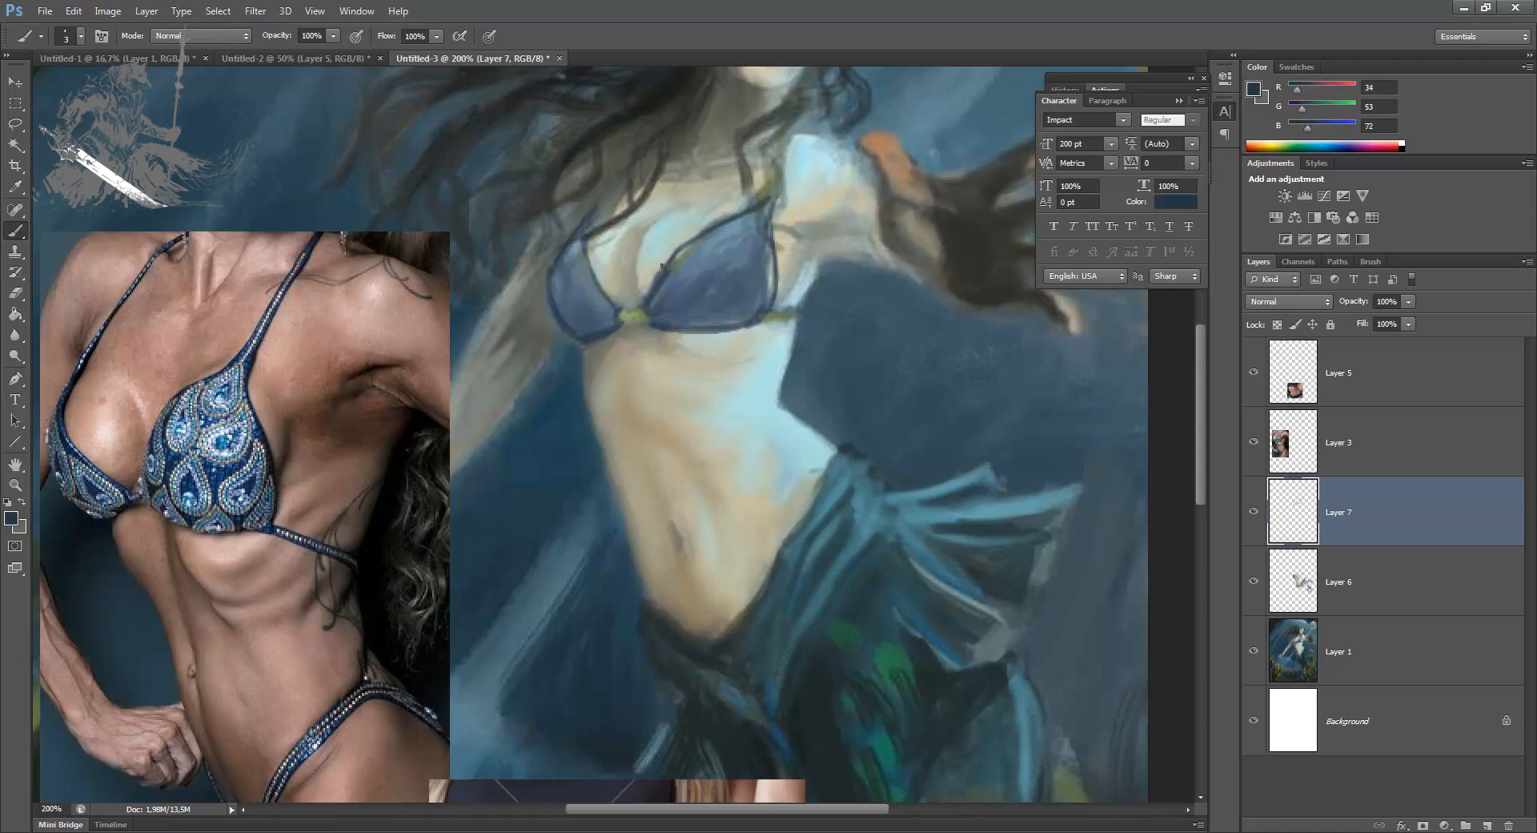
pyautogui.moveTo(667, 281)
pyautogui.mouseDown()
pyautogui.moveTo(690, 254)
pyautogui.moveTo(674, 268)
pyautogui.mouseUp()
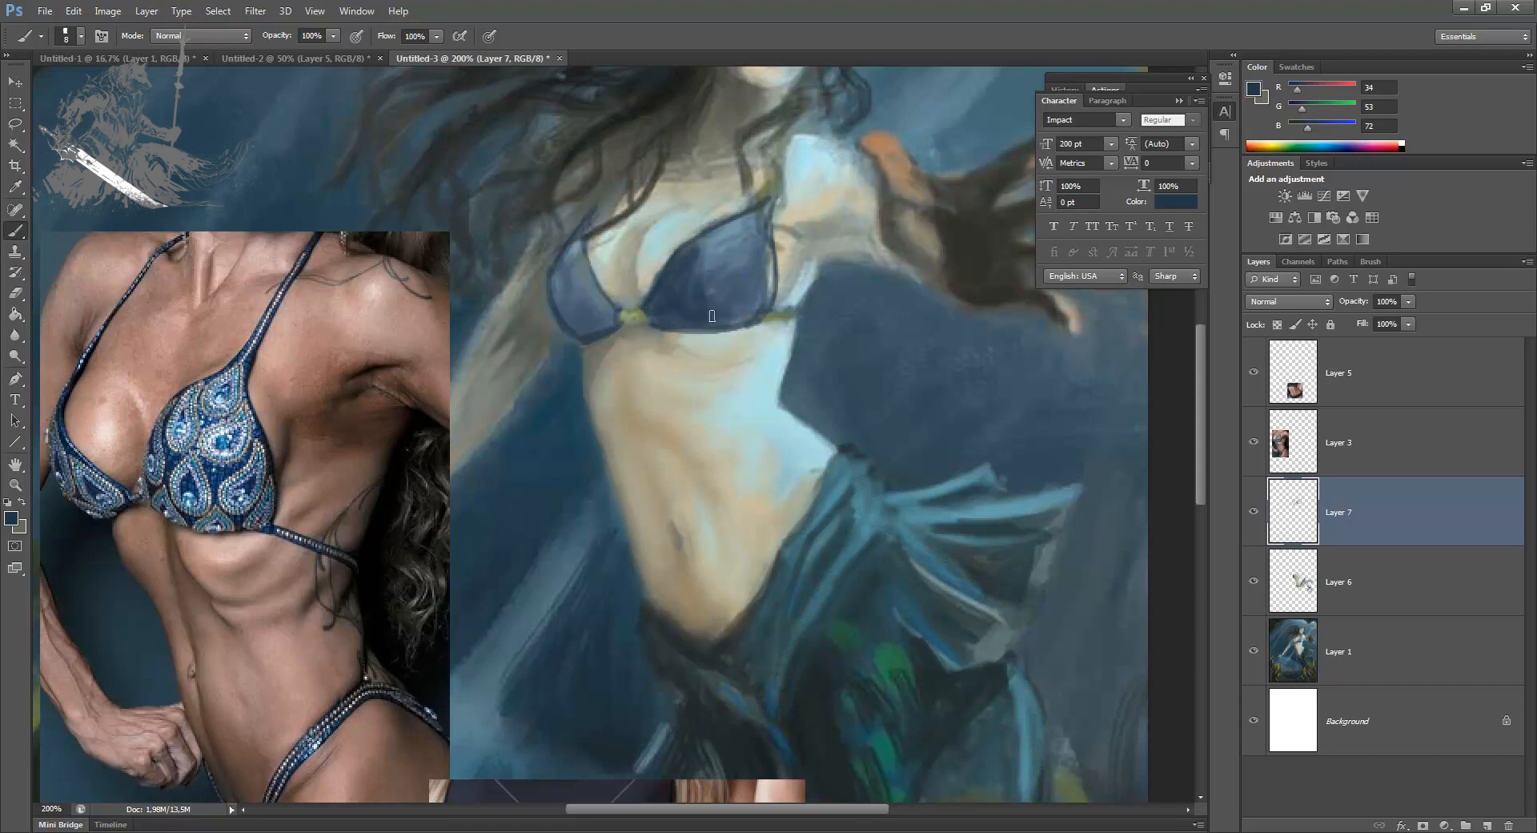
pyautogui.moveTo(563, 298)
pyautogui.mouseDown()
pyautogui.moveTo(591, 329)
pyautogui.moveTo(561, 286)
pyautogui.moveTo(586, 320)
pyautogui.moveTo(591, 303)
pyautogui.moveTo(567, 257)
pyautogui.moveTo(589, 313)
pyautogui.mouseUp()
# Step: Lasso the area around the larger bikini cup and copy it to a new layer
pyautogui.press('l')
pyautogui.moveTo(652, 370)
pyautogui.mouseDown()
pyautogui.moveTo(626, 282)
pyautogui.moveTo(818, 280)
pyautogui.moveTo(793, 372)
pyautogui.mouseUp()
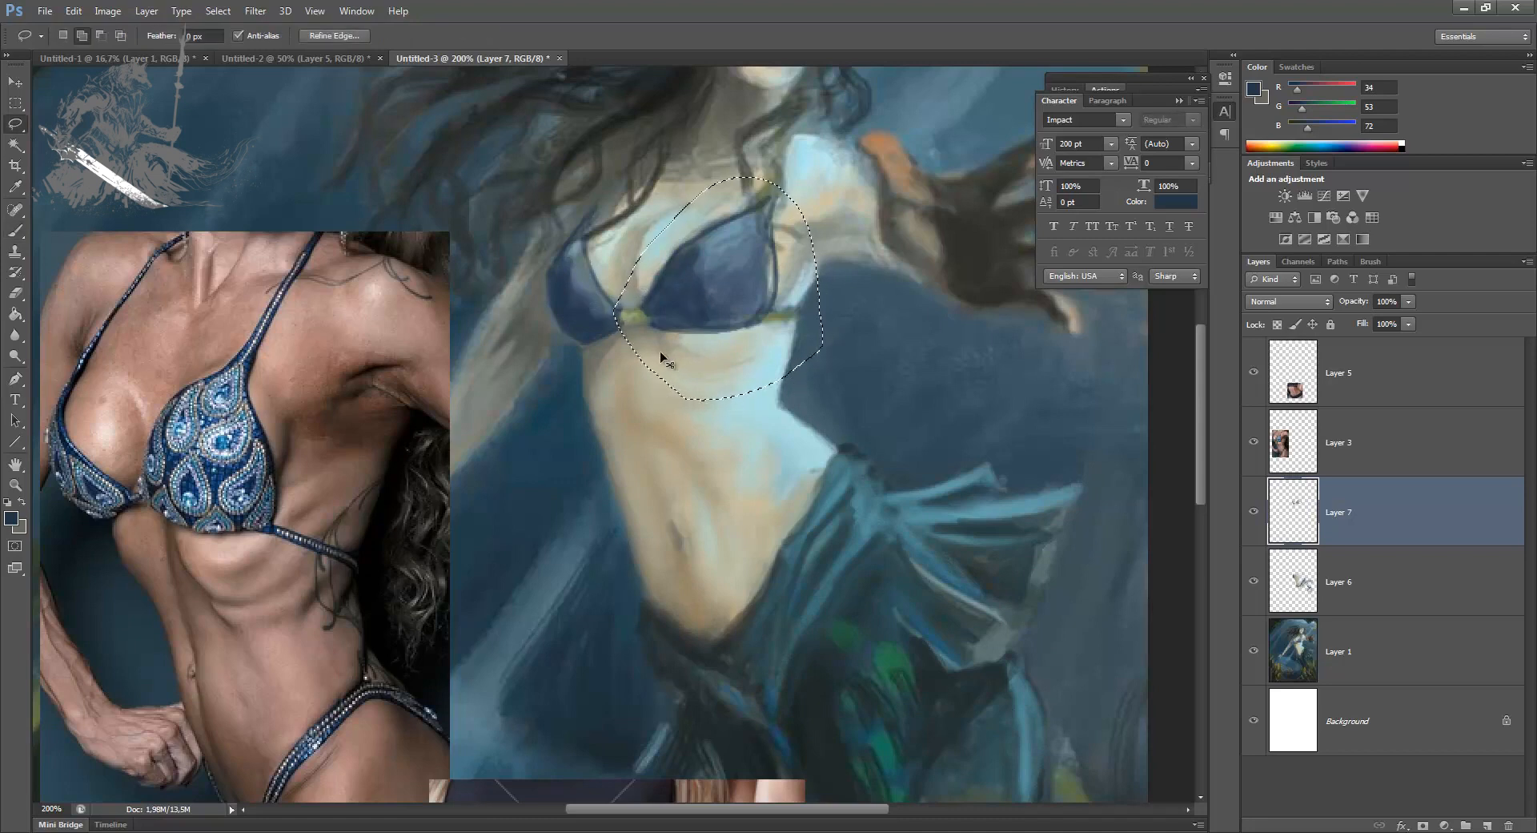
pyautogui.hotkey('ctrl', 'j')
# Step: Warp the copied bikini cup so its lower edge bulges slightly downward and outward
pyautogui.hotkey('ctrl', 't')
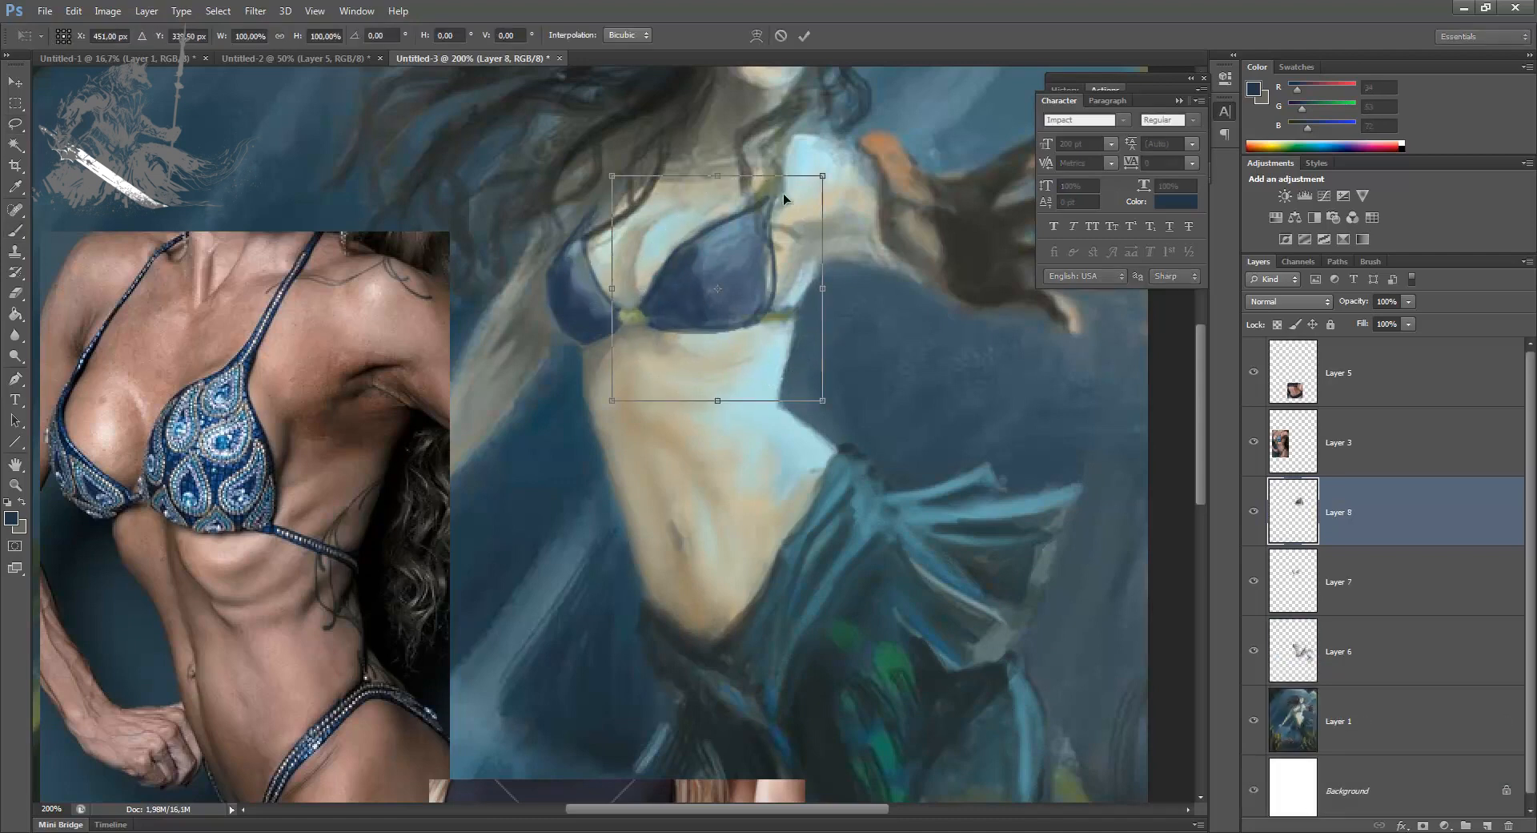
pyautogui.click(757, 35)
pyautogui.moveTo(725, 341); pyautogui.dragTo(733, 344)
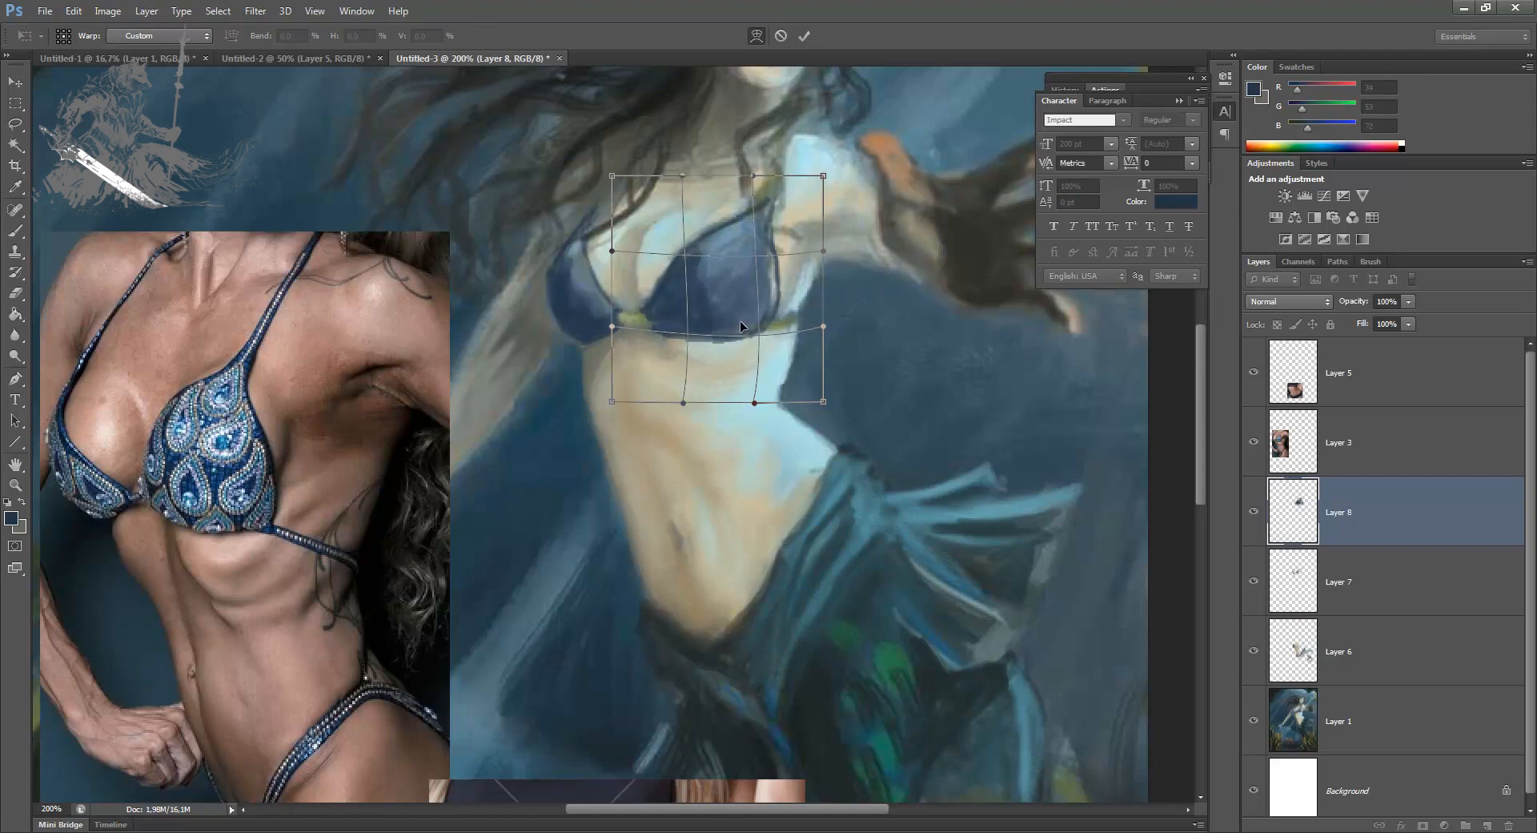
pyautogui.press('Return')
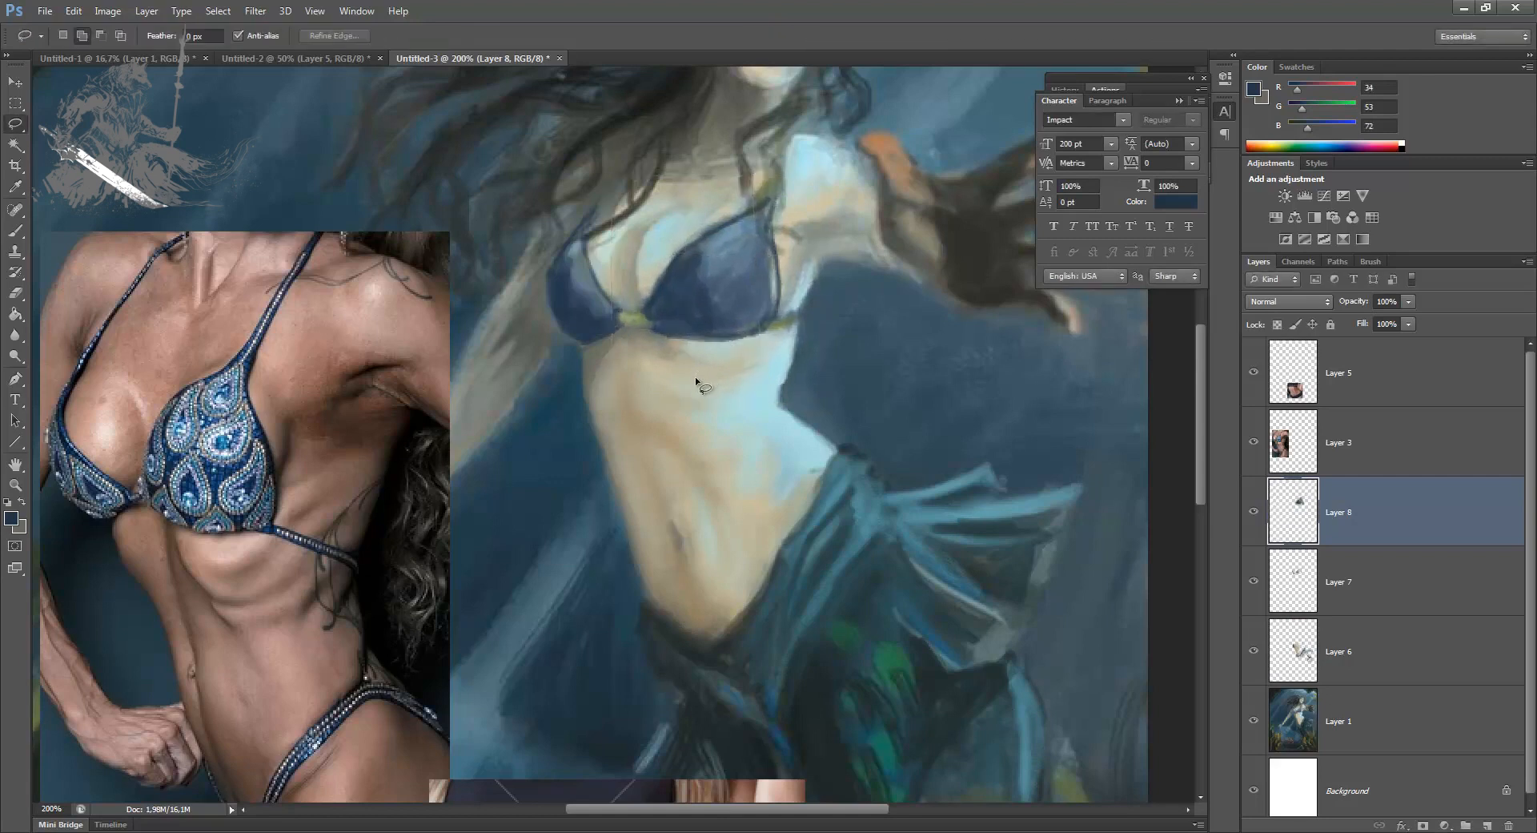
# Step: Refine the lit edge of the waist at 5 px with sampled pale blue skin and dark background tones
pyautogui.press('b')
pyautogui.press('[')
pyautogui.press('[')
pyautogui.keyDown('alt'); pyautogui.click(789, 376); pyautogui.keyUp('alt')
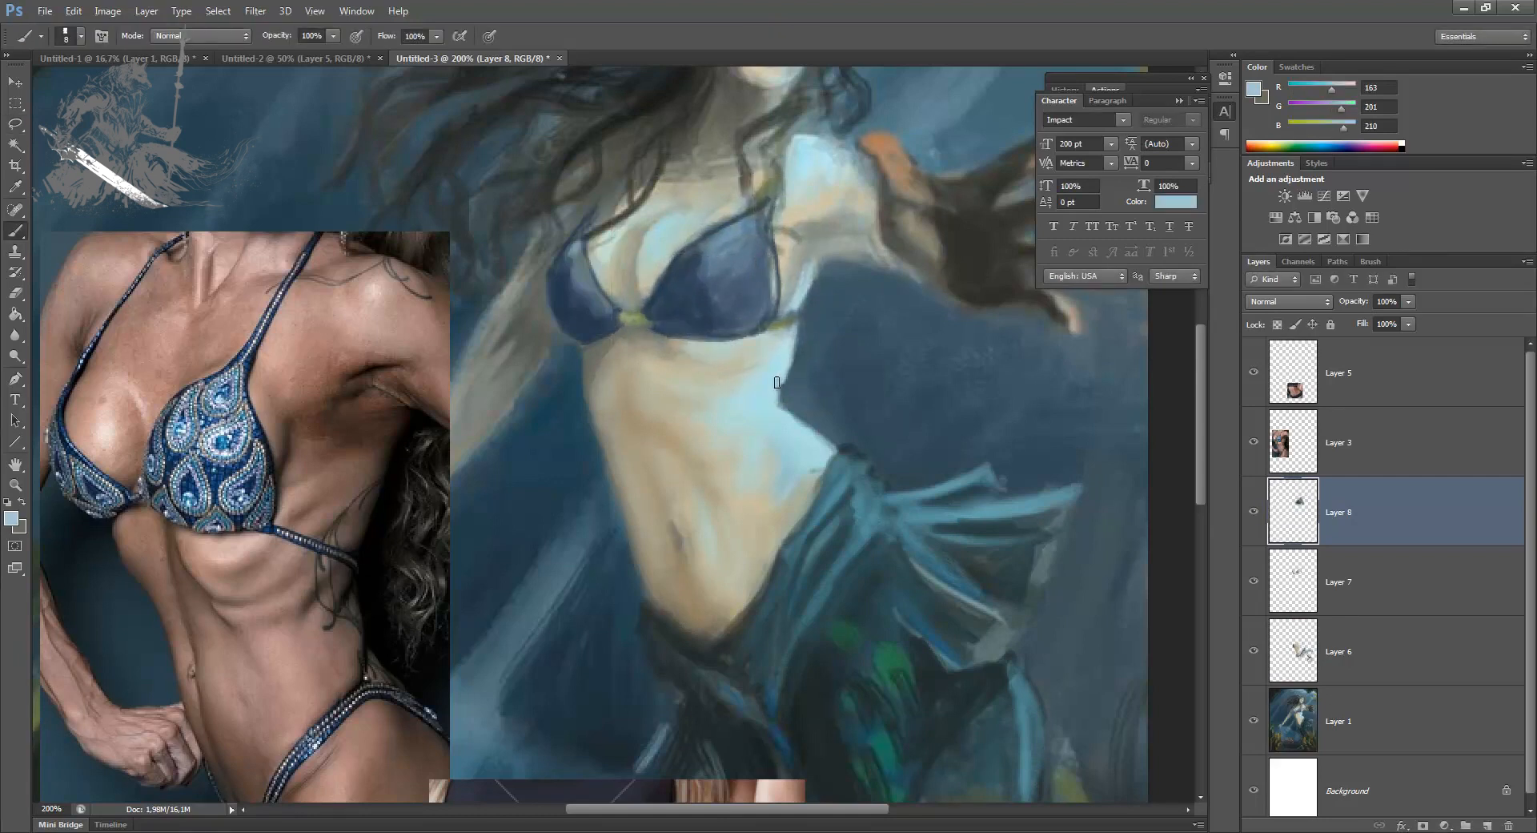
pyautogui.keyDown('alt'); pyautogui.click(807, 349); pyautogui.keyUp('alt')
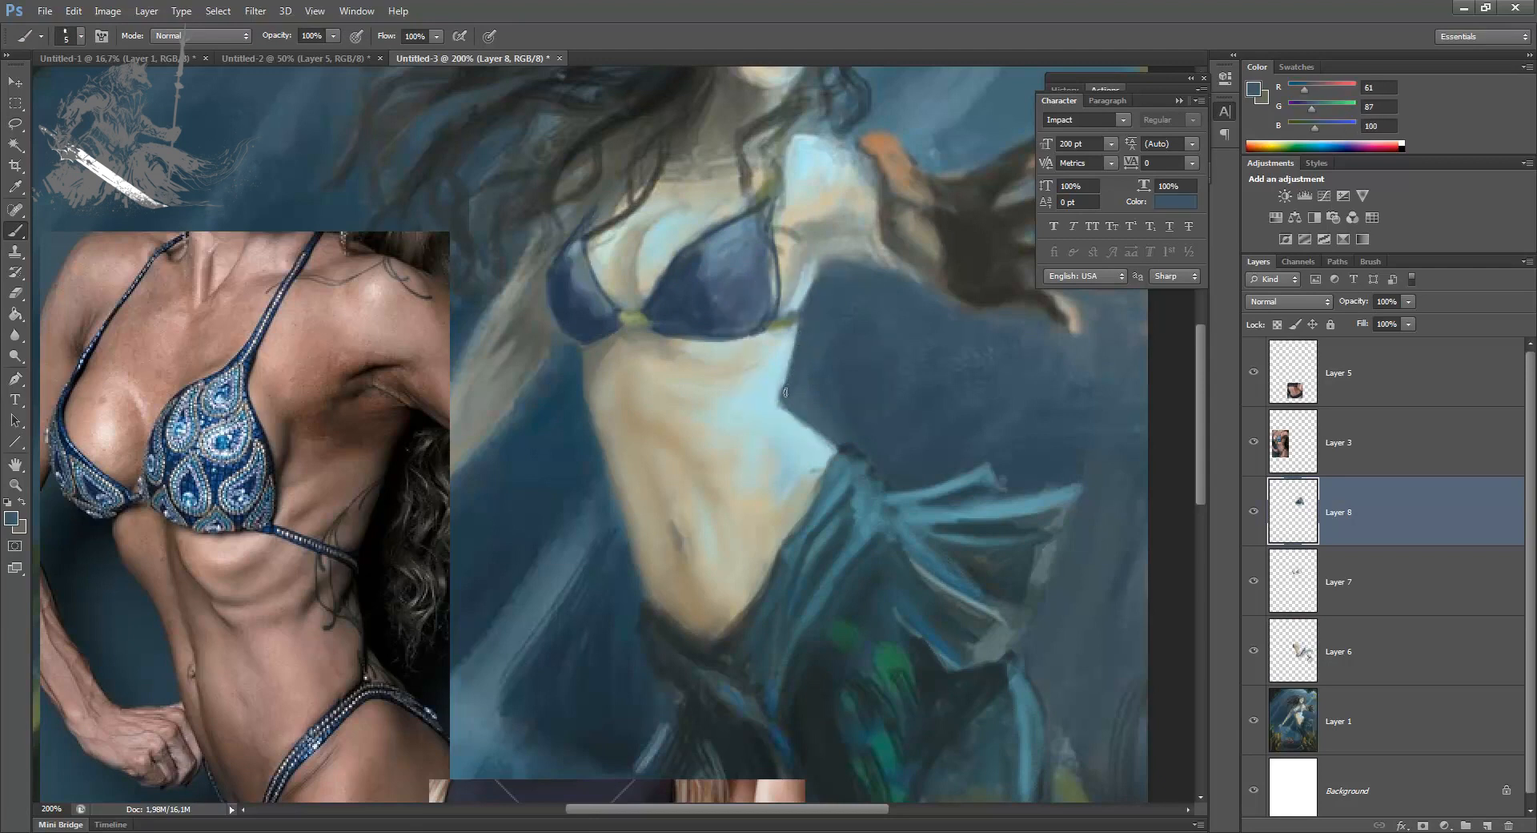
pyautogui.keyDown('alt'); pyautogui.click(781, 349); pyautogui.keyUp('alt')
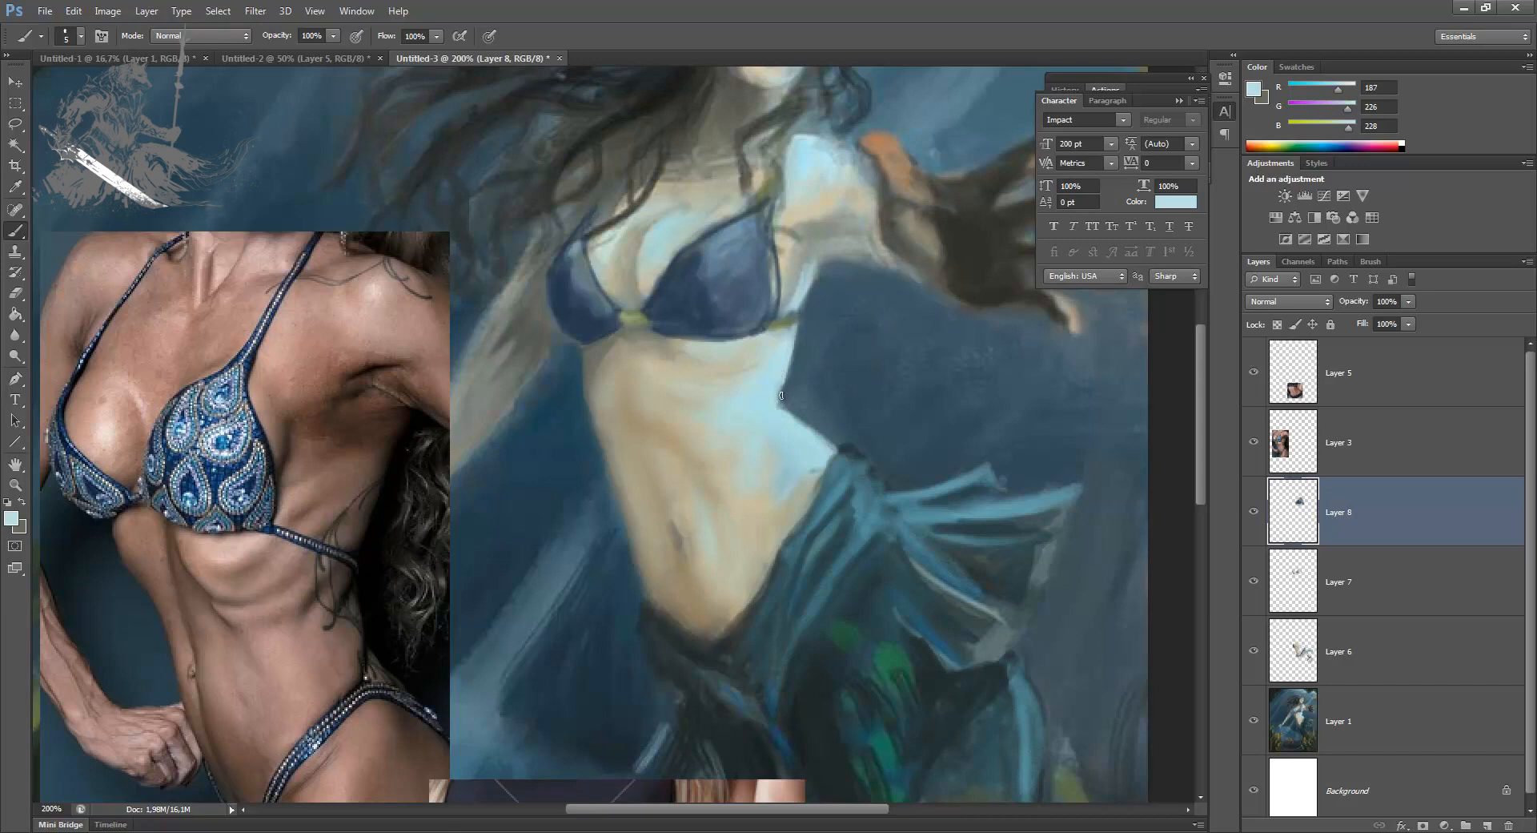
# Step: Sample the bikini's light blue and brighten the foreground colour to R 116, G 185, B 219
pyautogui.keyDown('alt'); pyautogui.click(725, 242); pyautogui.keyUp('alt')
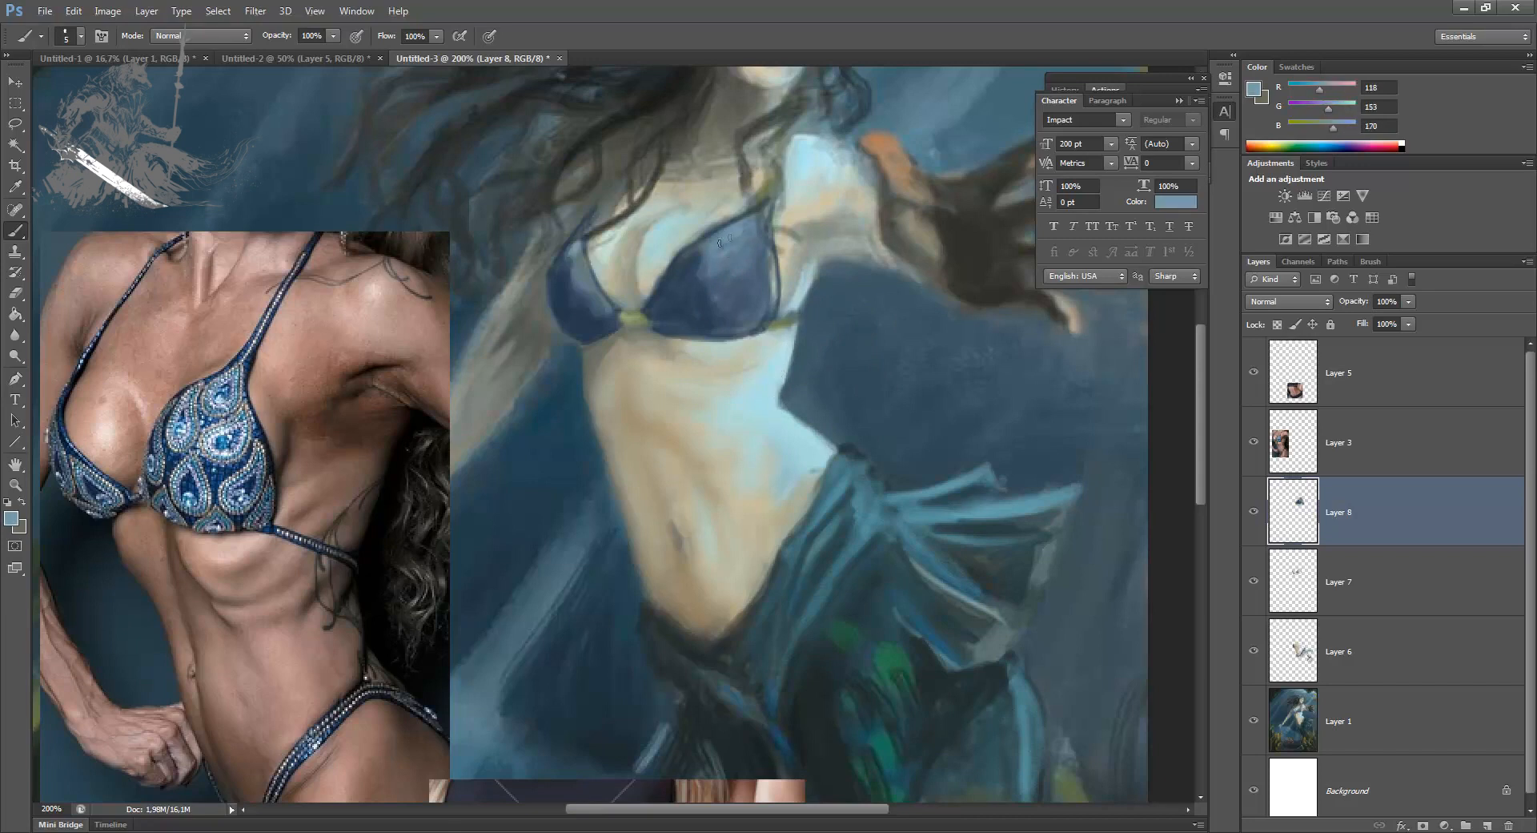
pyautogui.click(11, 519)
pyautogui.click(1002, 418)
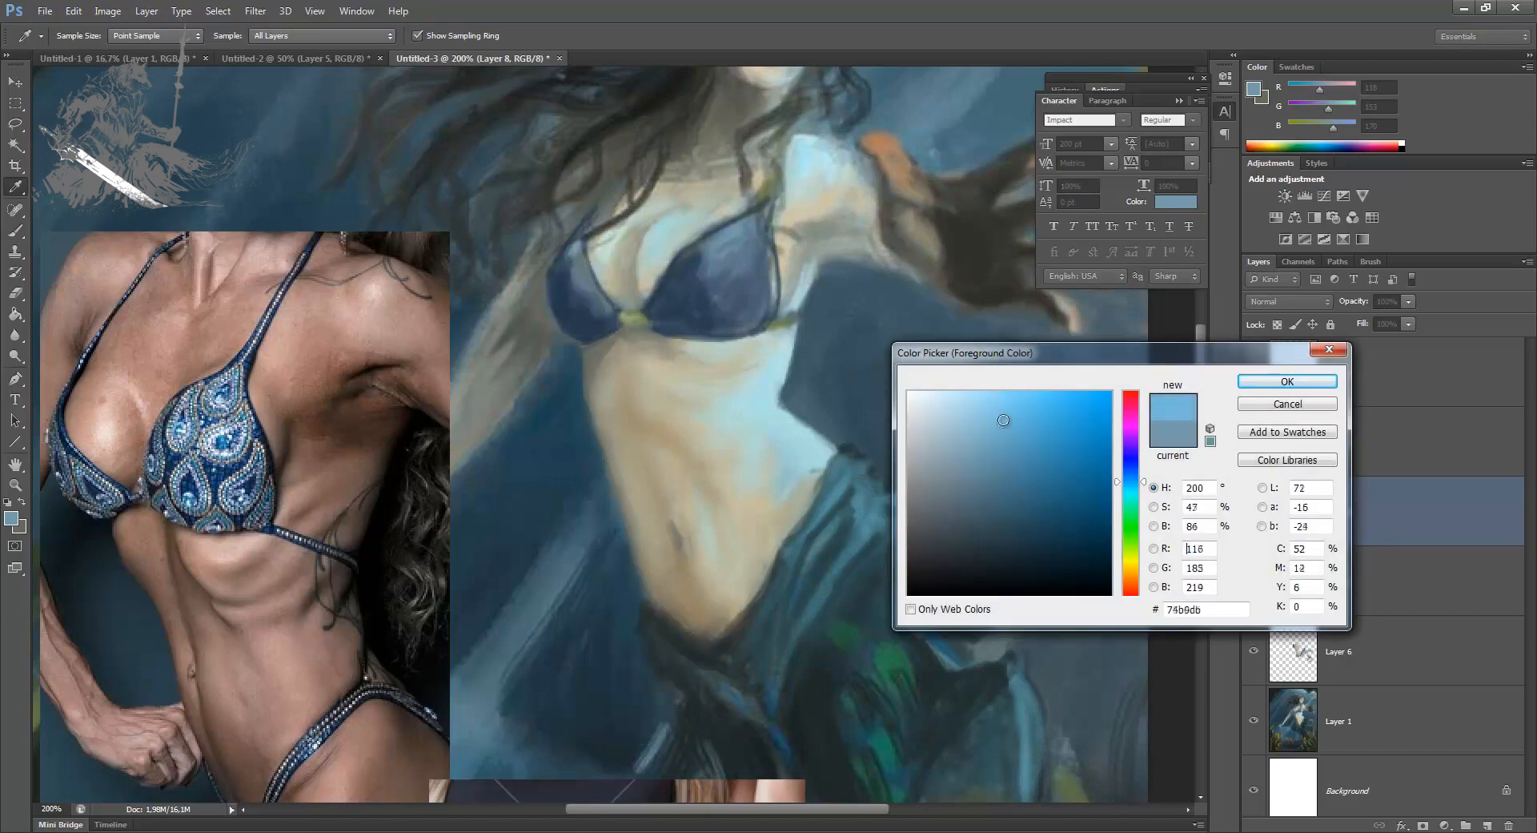
pyautogui.click(1286, 381)
# Step: Paint a bright blue highlight along the larger cup's outer edge and blend it with sampled bikini blues at 7 px
pyautogui.moveTo(761, 215)
pyautogui.mouseDown()
pyautogui.moveTo(764, 297)
pyautogui.moveTo(752, 228)
pyautogui.moveTo(713, 240)
pyautogui.moveTo(748, 237)
pyautogui.moveTo(763, 304)
pyautogui.mouseUp()
pyautogui.keyDown('alt'); pyautogui.click(763, 280); pyautogui.keyUp('alt')
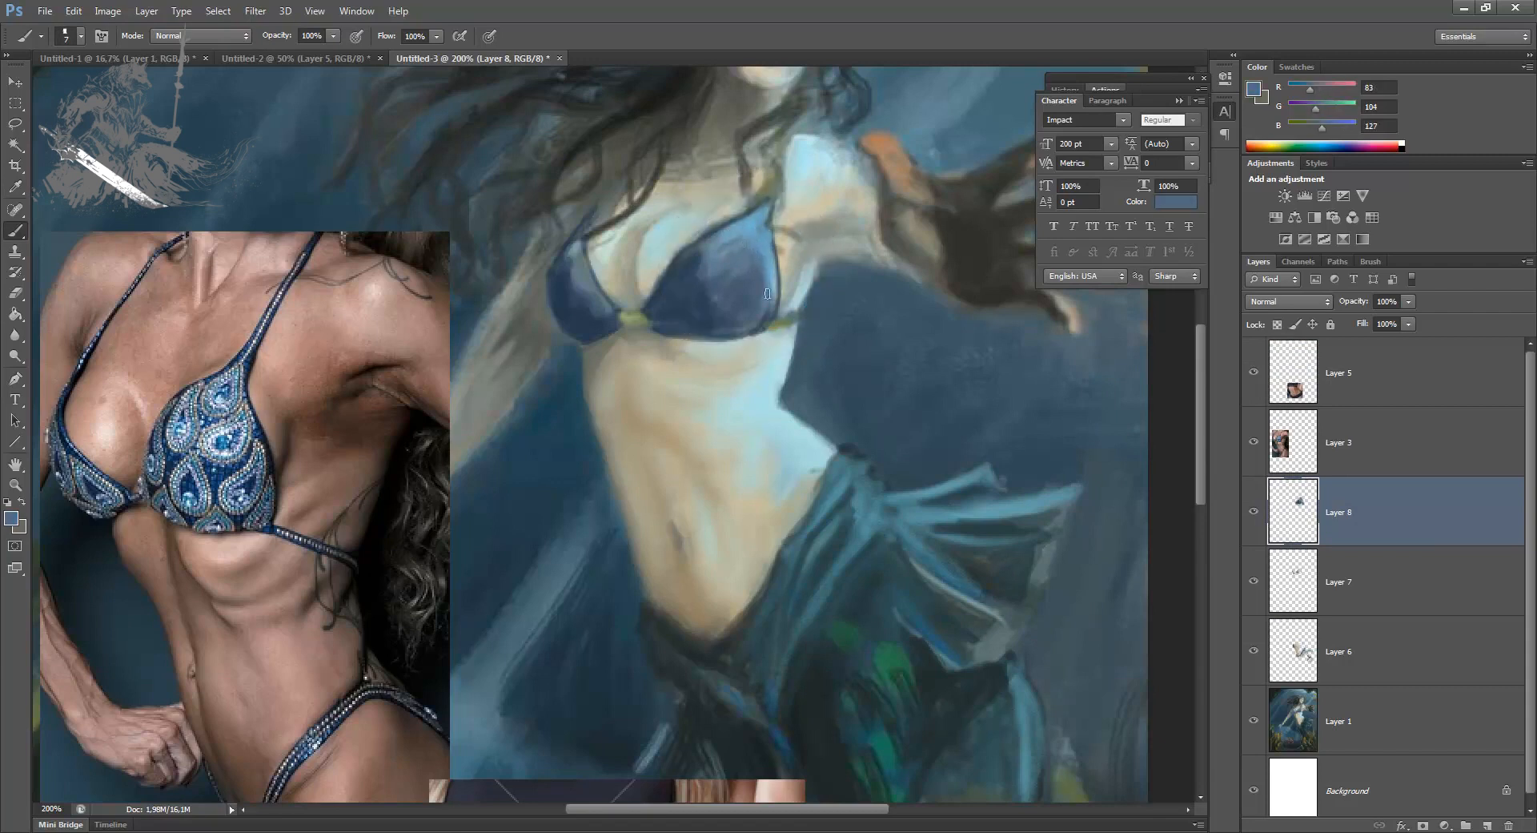
pyautogui.keyDown('alt'); pyautogui.click(729, 227); pyautogui.keyUp('alt')
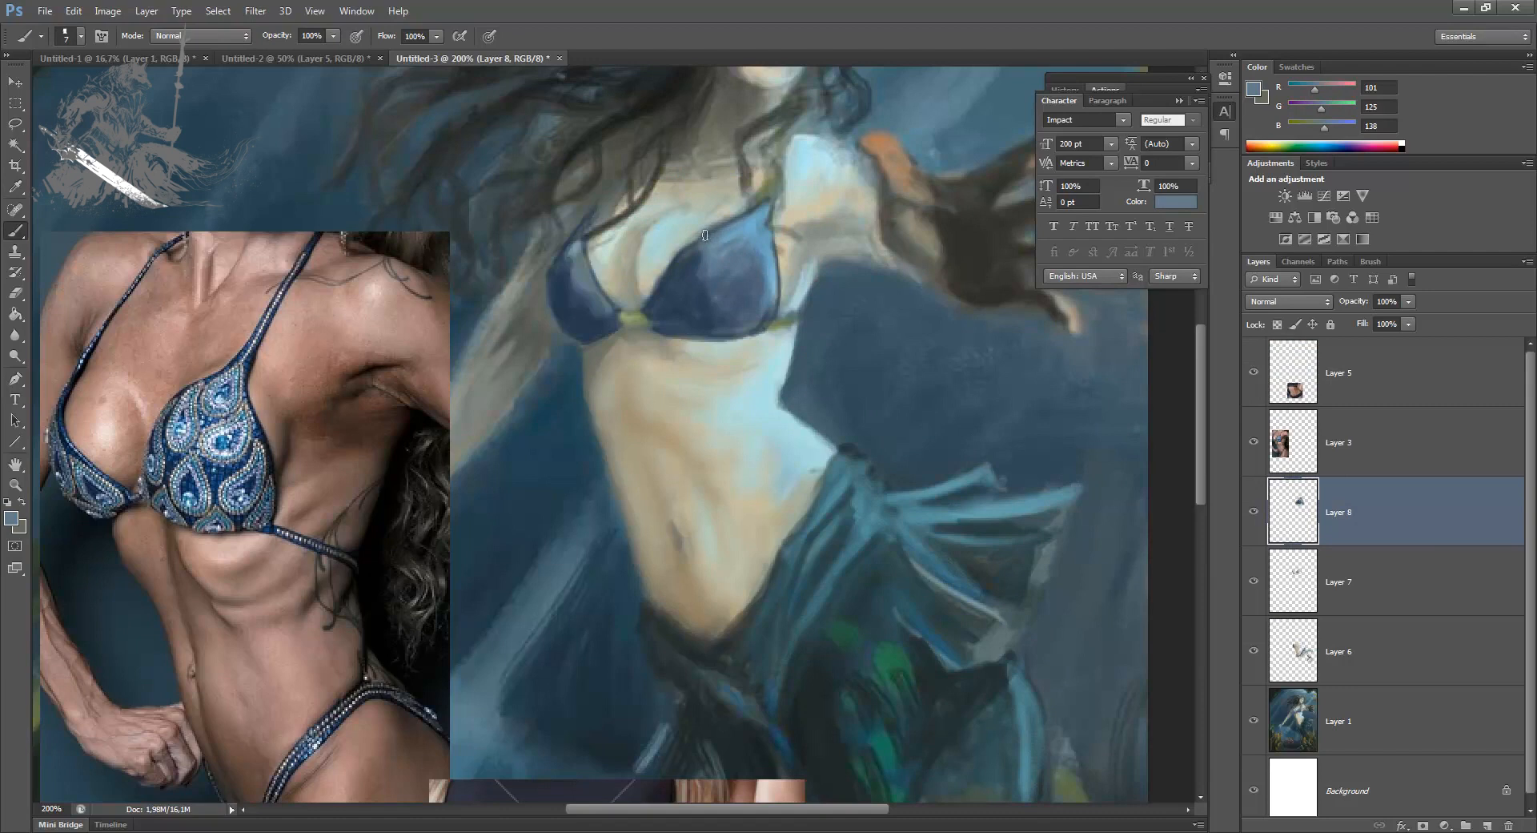
pyautogui.keyDown('alt'); pyautogui.click(764, 233); pyautogui.keyUp('alt')
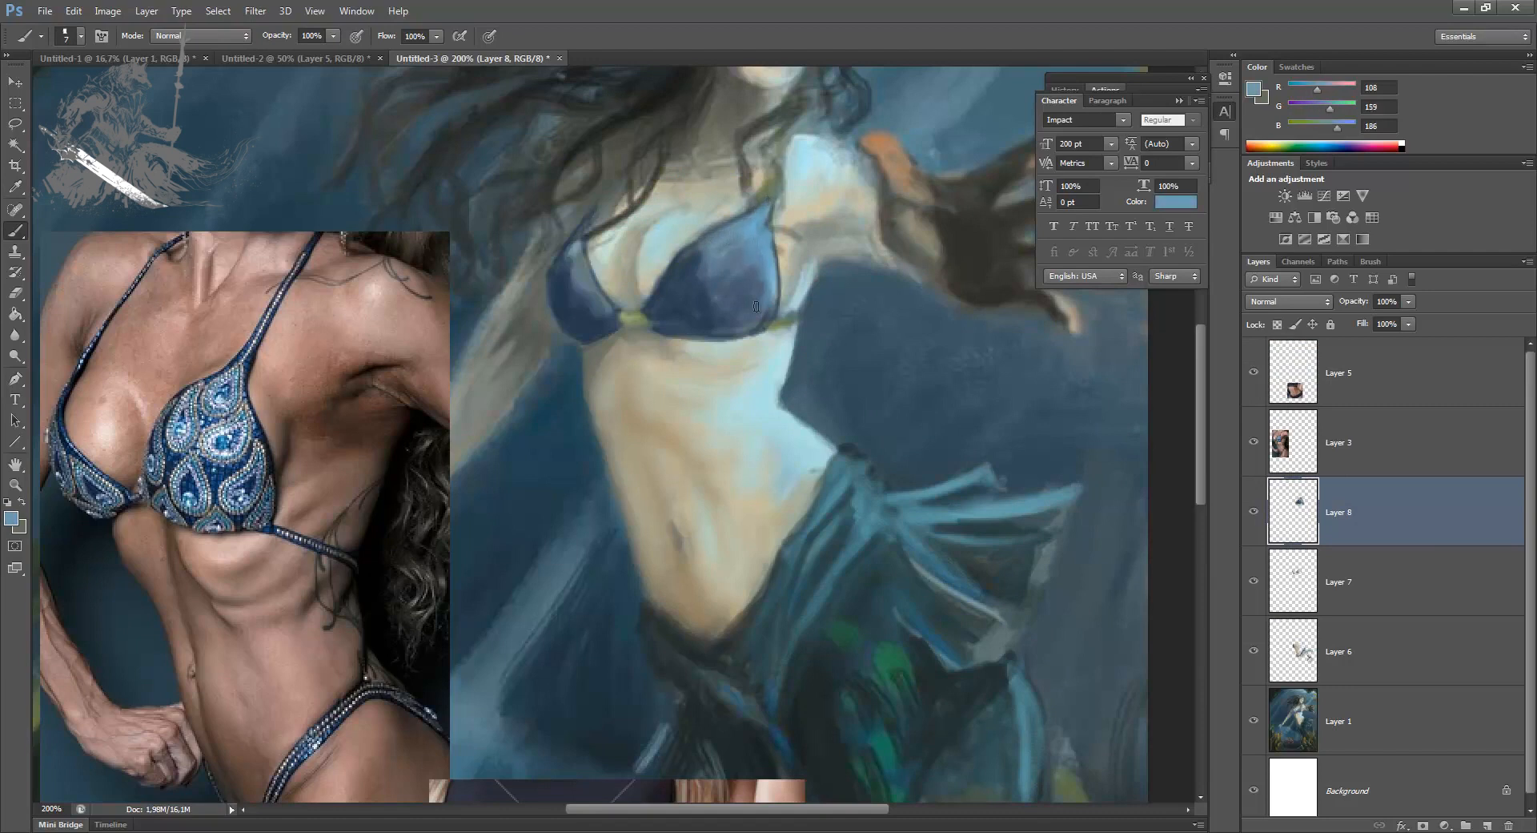
# Step: Blend the smaller bikini cup at 7 px with sampled dark blues and sample the larger cup's lighter blue
pyautogui.keyDown('alt'); pyautogui.click(582, 270); pyautogui.keyUp('alt')
pyautogui.moveTo(570, 284)
pyautogui.mouseDown()
pyautogui.moveTo(580, 260)
pyautogui.moveTo(604, 317)
pyautogui.mouseUp()
pyautogui.keyDown('alt'); pyautogui.click(573, 296); pyautogui.keyUp('alt')
pyautogui.moveTo(582, 239); pyautogui.dragTo(573, 265)
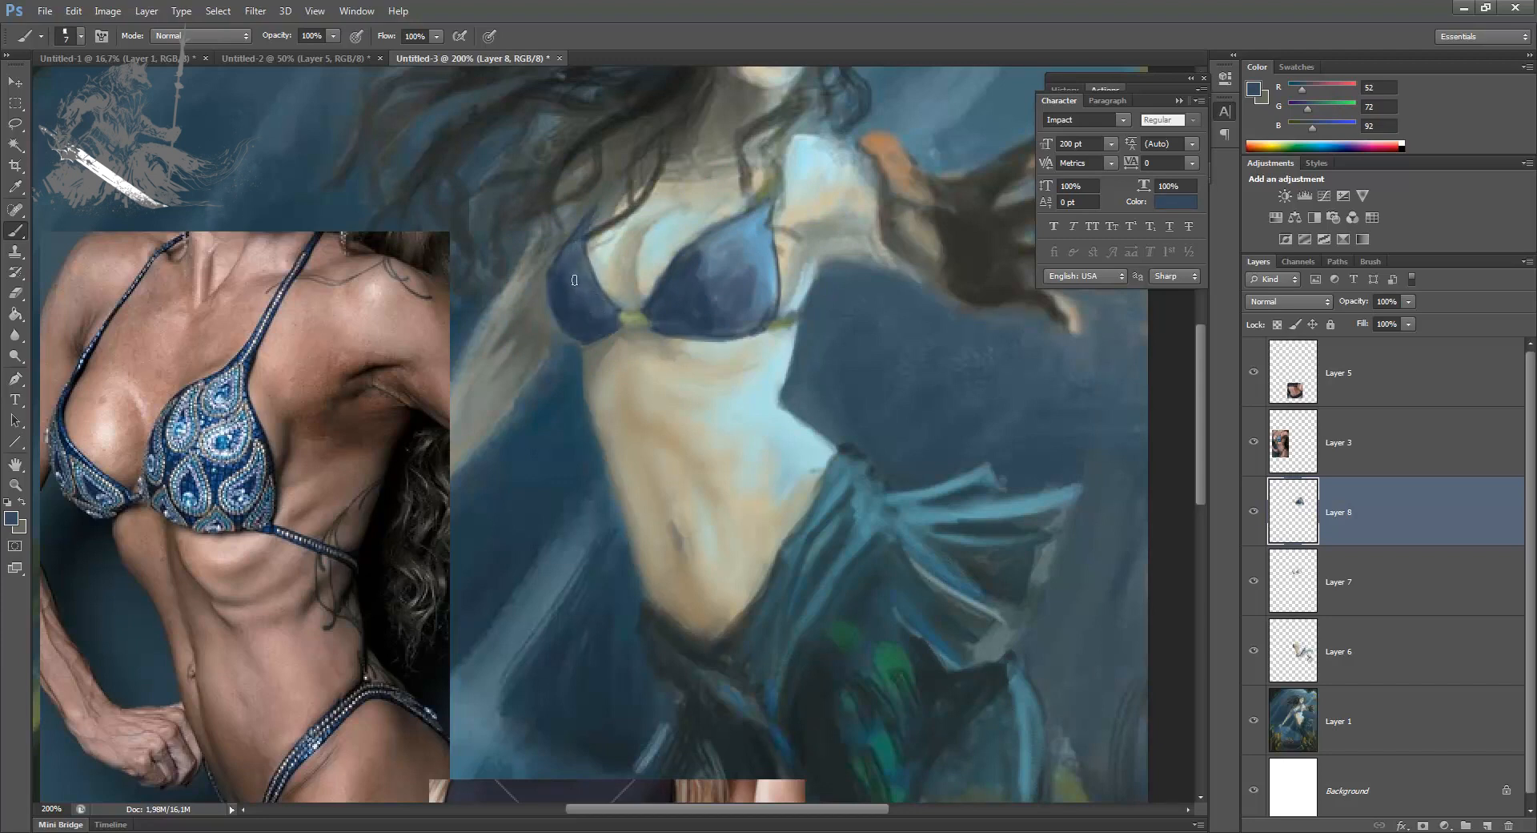
pyautogui.keyDown('alt'); pyautogui.click(697, 263); pyautogui.keyUp('alt')
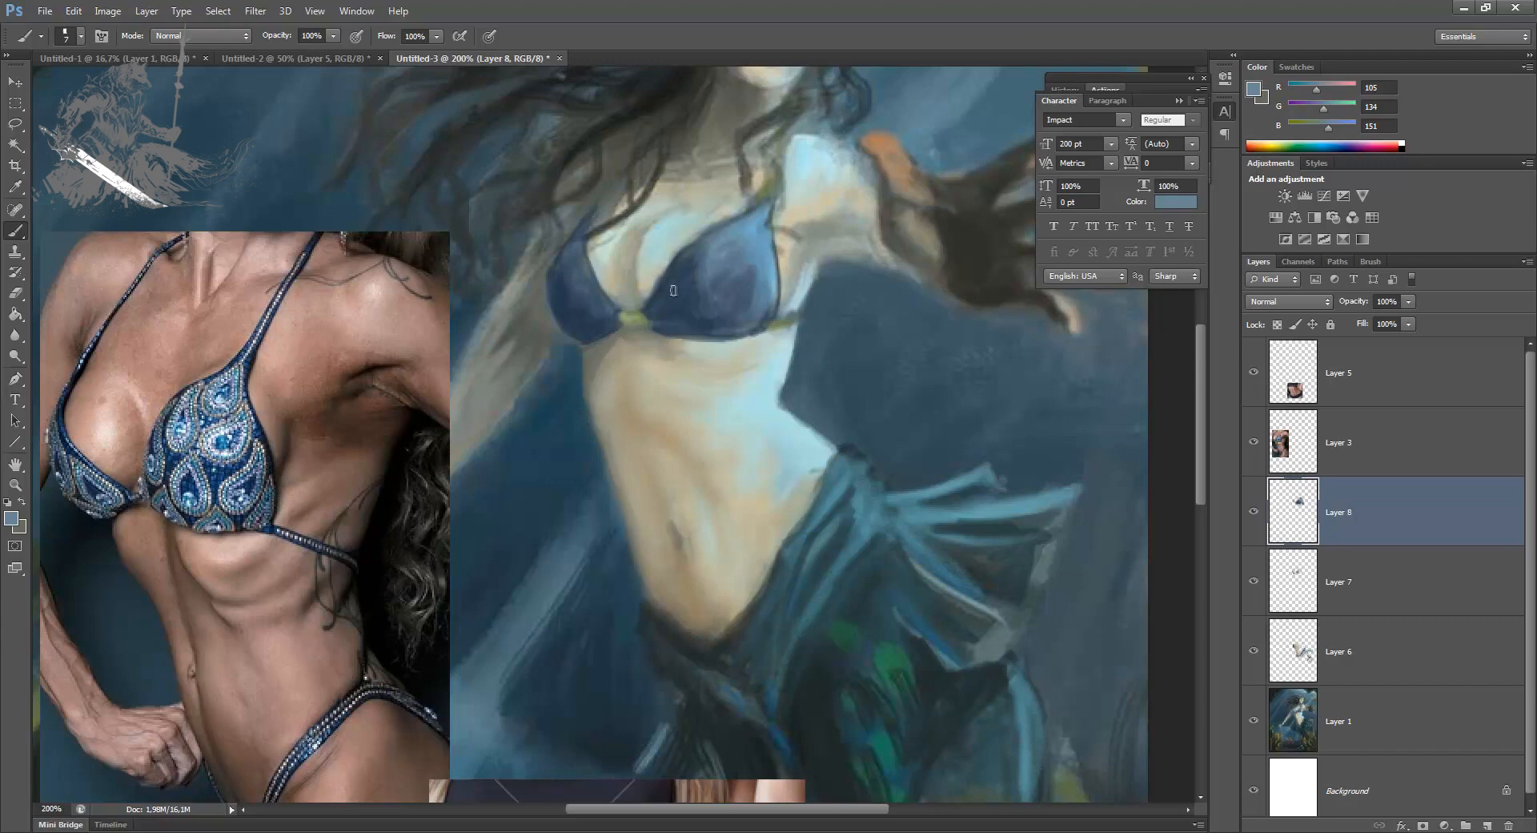
# Step: Merge the bikini layers down into Layer 6 and toggle its visibility to compare the torso before and after
pyautogui.hotkey('ctrl', '-')
pyautogui.hotkey('ctrl', '-')
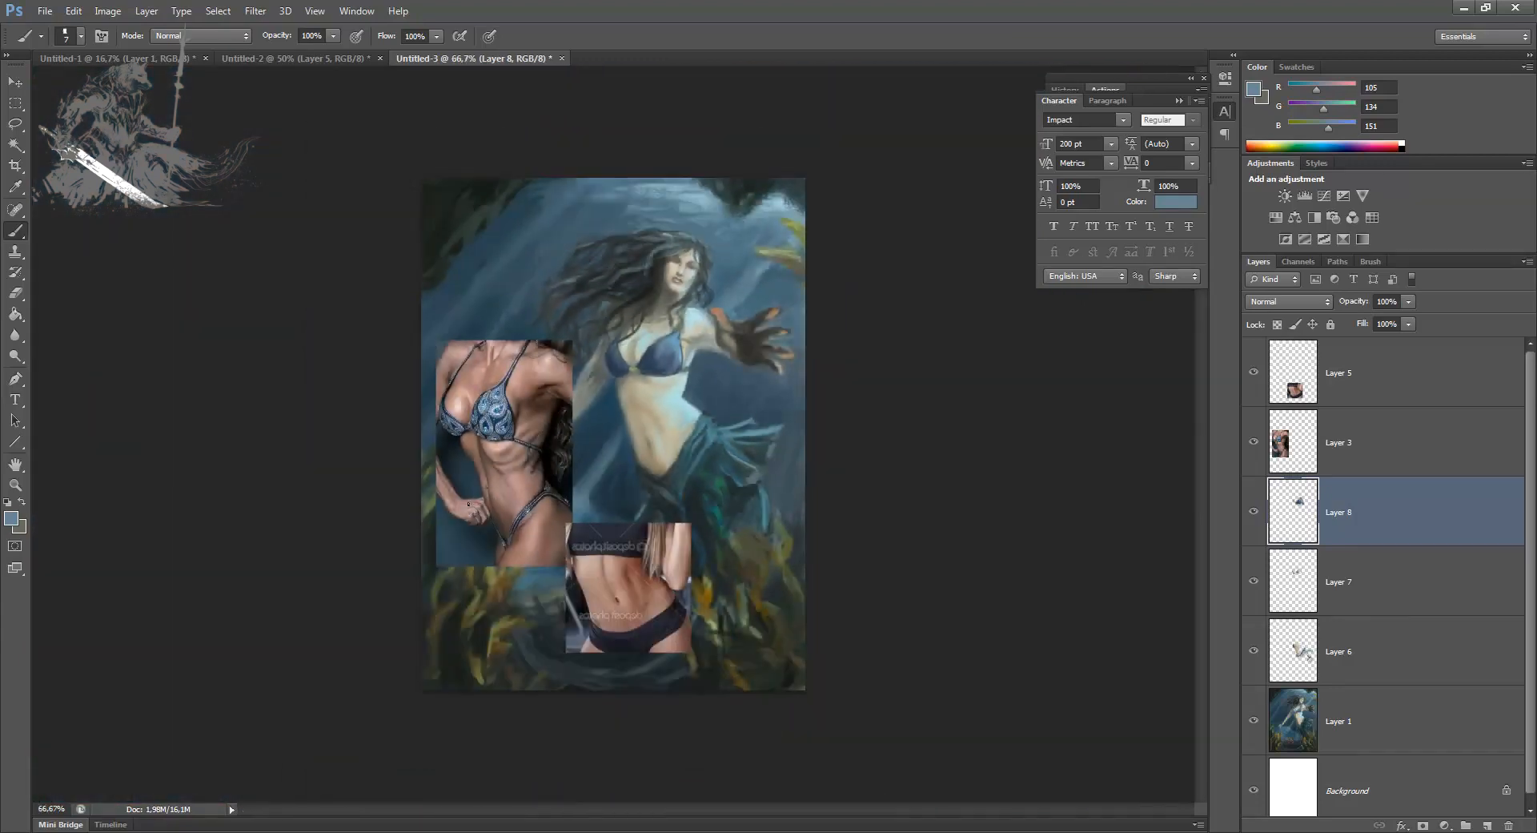
pyautogui.hotkey('ctrl', 'e')
pyautogui.hotkey('ctrl', 'e')
pyautogui.click(1257, 514)
pyautogui.click(1256, 514)
pyautogui.click(1256, 514)
pyautogui.click(1254, 514)
pyautogui.click(1255, 514)
# Step: Add a new layer above Layer 6 and darken a sampled skin tone to brown R 84, G 58, B 40
pyautogui.hotkey('ctrl', '+')
pyautogui.hotkey('ctrl', '+')
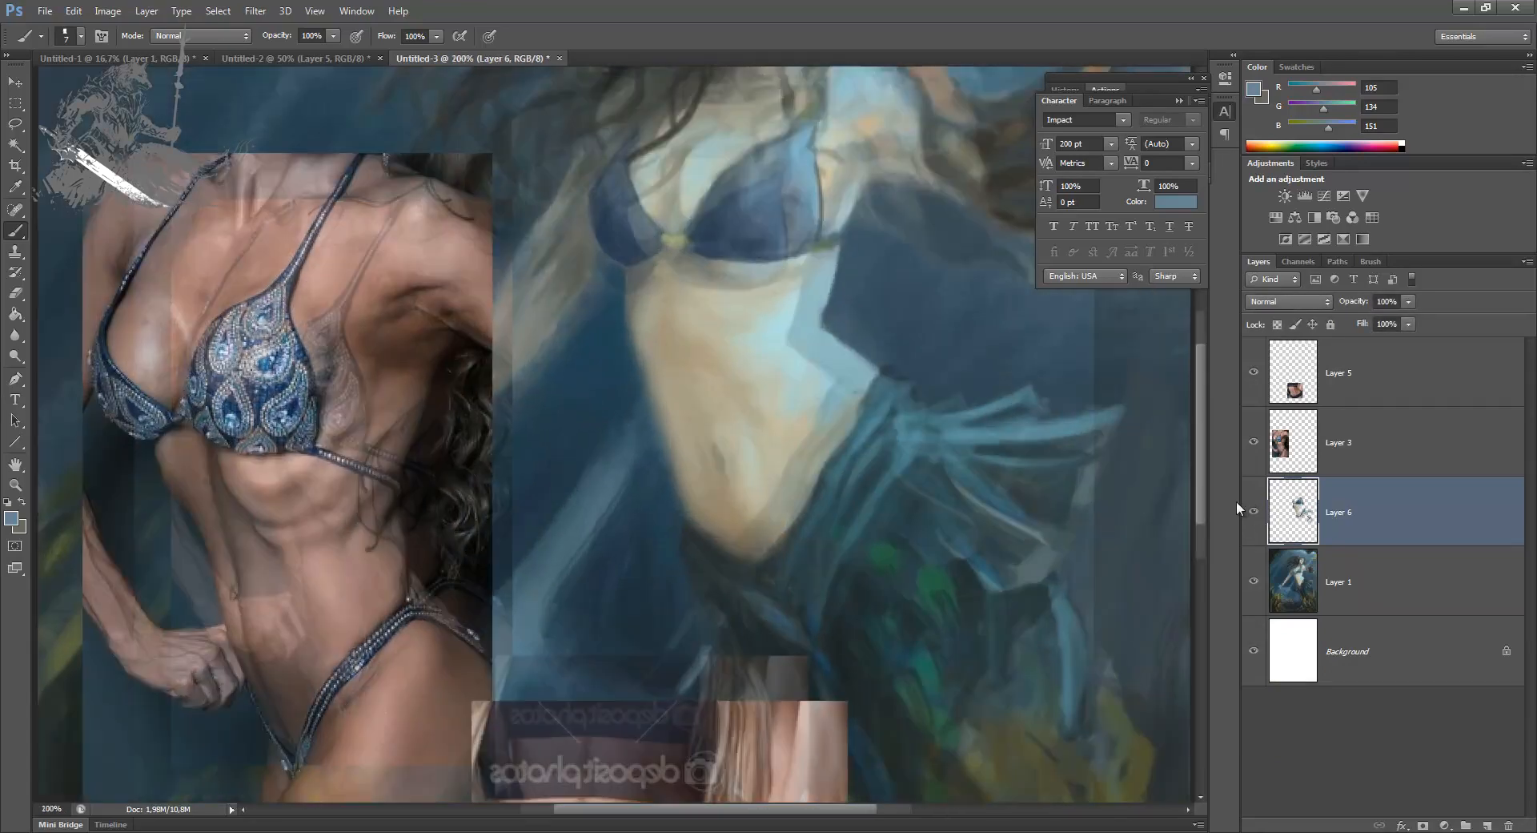
pyautogui.moveTo(659, 401); pyautogui.dragTo(617, 514)
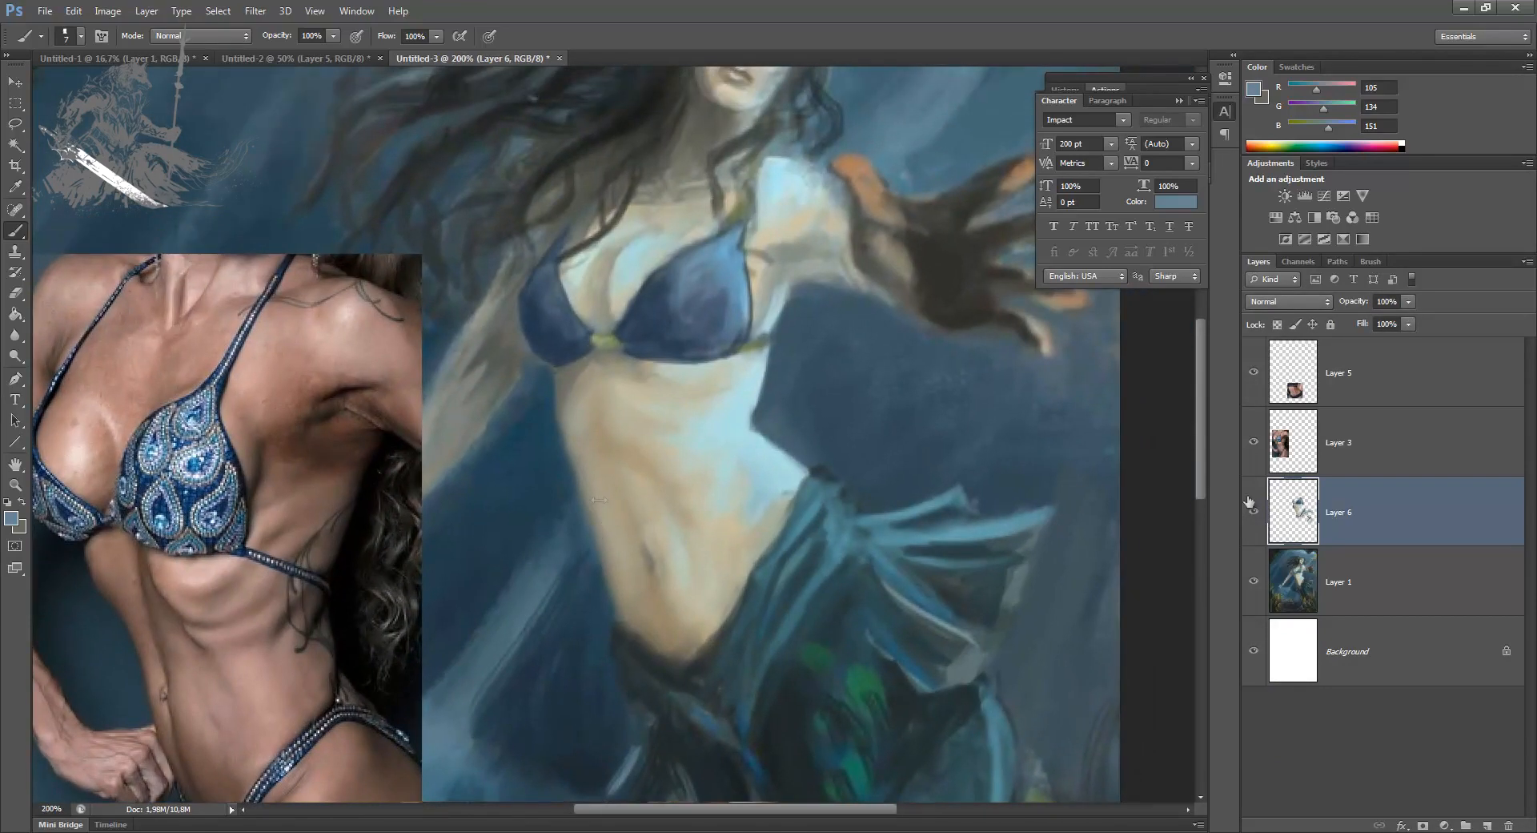
pyautogui.click(1487, 825)
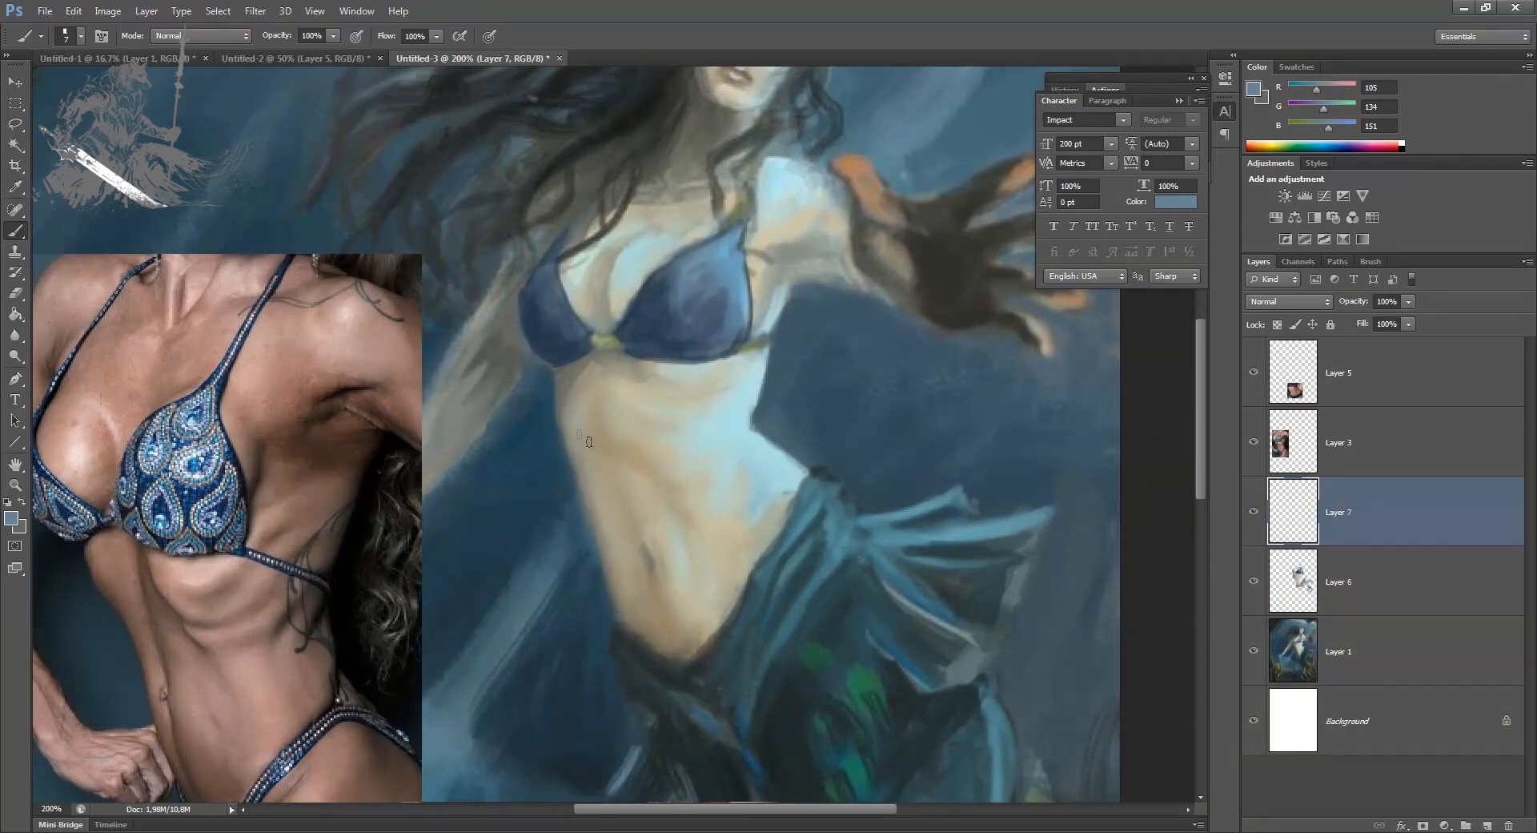
pyautogui.keyDown('alt'); pyautogui.click(661, 597); pyautogui.keyUp('alt')
pyautogui.click(11, 518)
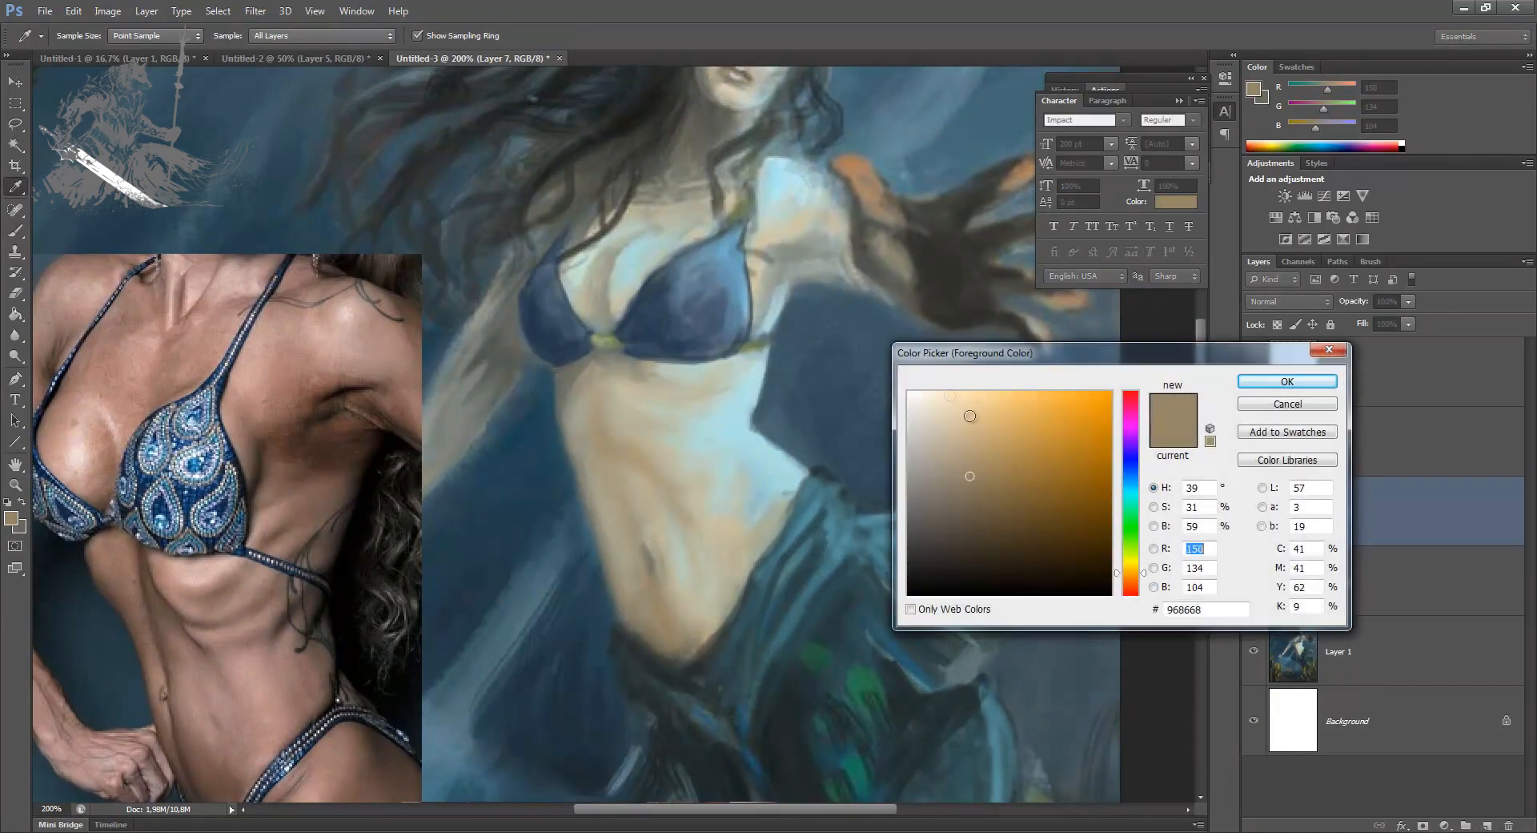
pyautogui.moveTo(991, 494); pyautogui.dragTo(1018, 521)
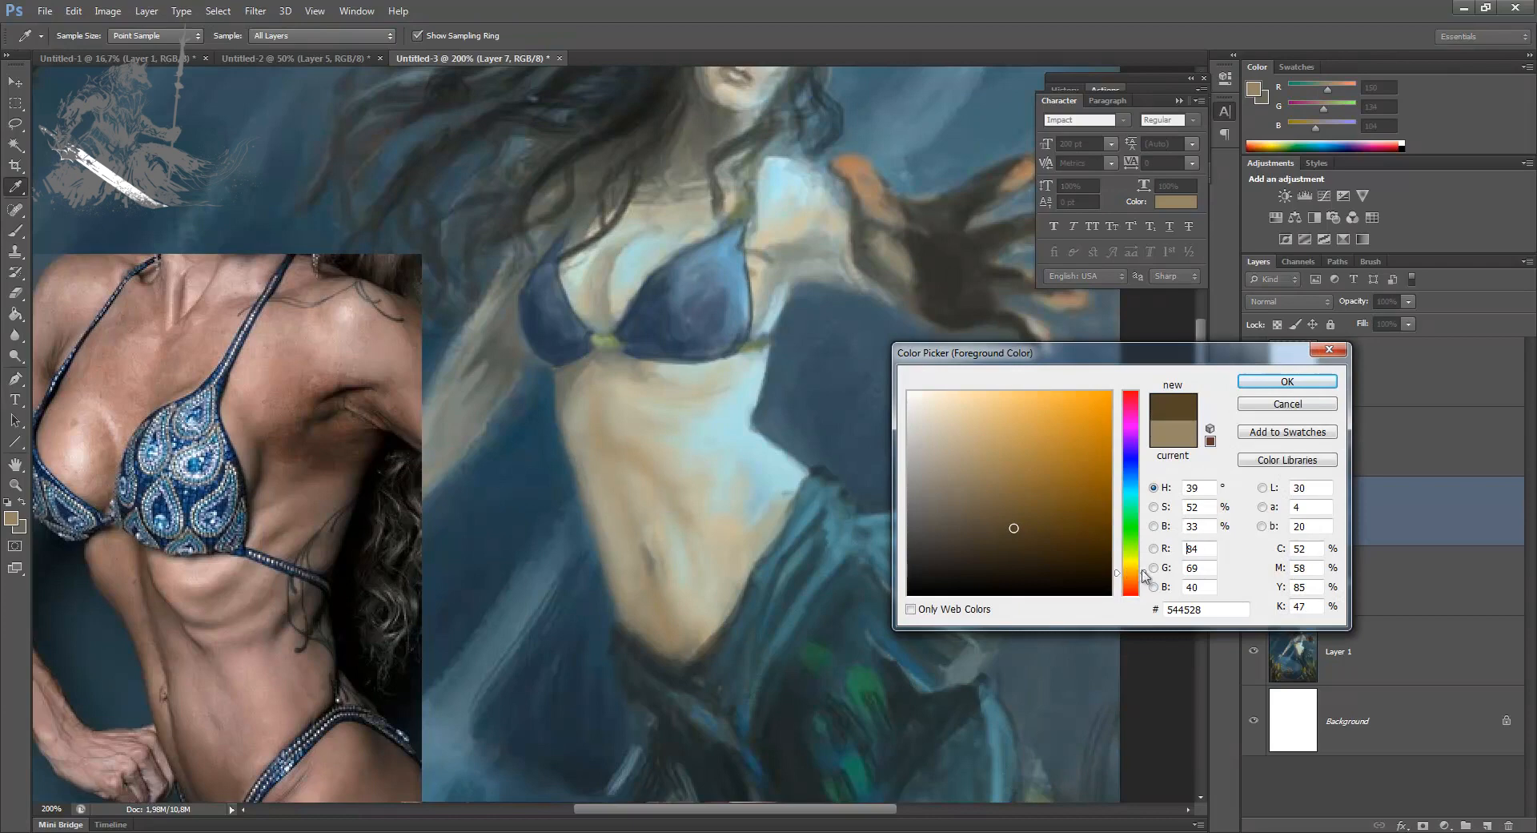
pyautogui.moveTo(1130, 573); pyautogui.dragTo(1131, 581)
pyautogui.press('Return')
# Step: Paint the dark brown armpit shadow and the underside of the raised arm at 2 to 5 px, then soften it with a 25 px eraser
pyautogui.press('b')
pyautogui.press('[')
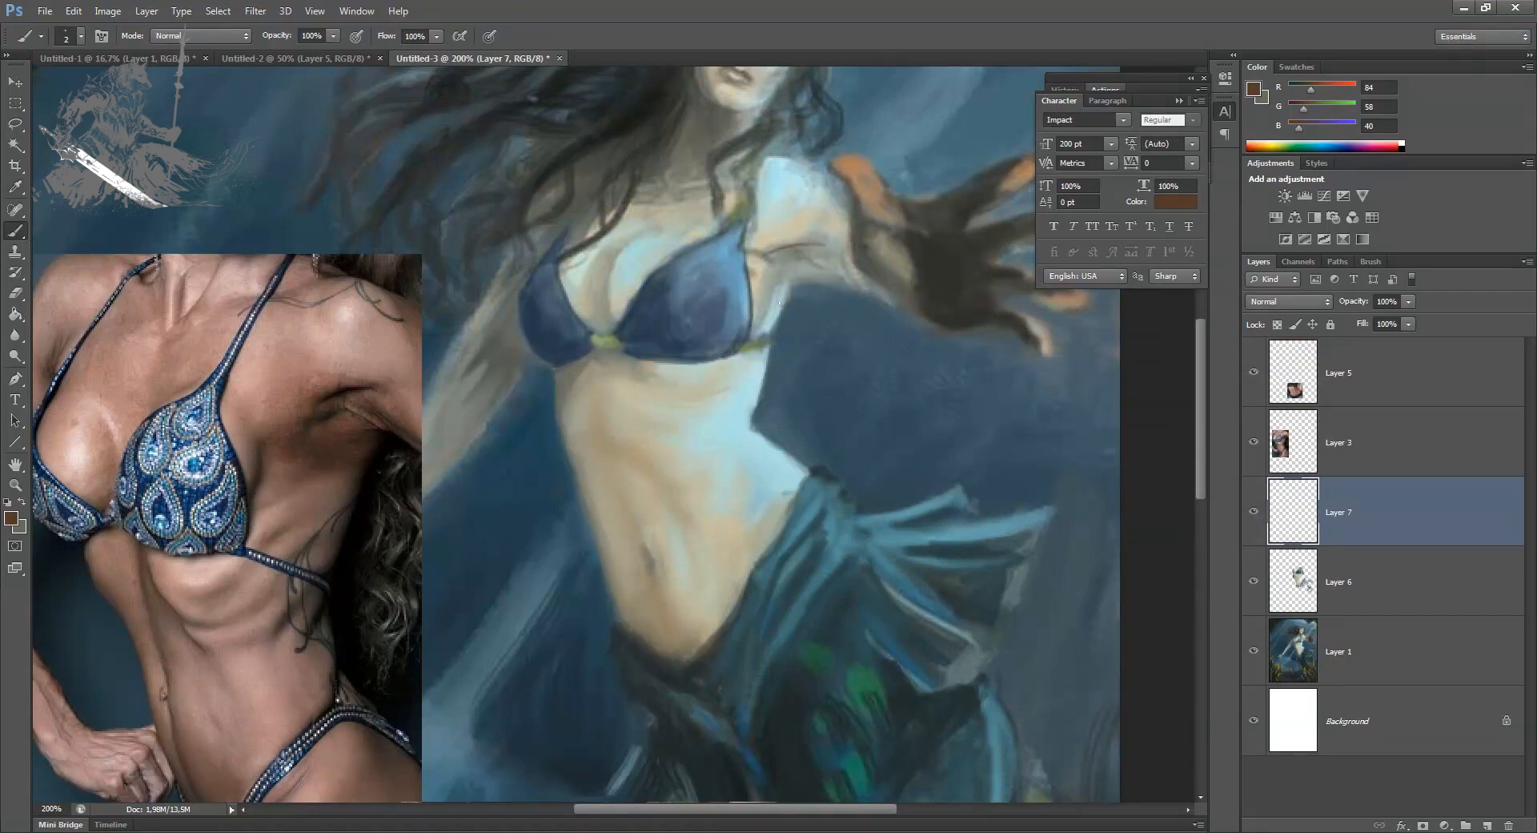
pyautogui.moveTo(782, 304); pyautogui.dragTo(772, 328)
pyautogui.press(']')
pyautogui.press(']')
pyautogui.press(']')
pyautogui.moveTo(785, 251)
pyautogui.mouseDown()
pyautogui.moveTo(844, 253)
pyautogui.moveTo(781, 258)
pyautogui.moveTo(773, 283)
pyautogui.moveTo(772, 262)
pyautogui.moveTo(761, 314)
pyautogui.moveTo(782, 252)
pyautogui.moveTo(771, 261)
pyautogui.moveTo(821, 285)
pyautogui.mouseUp()
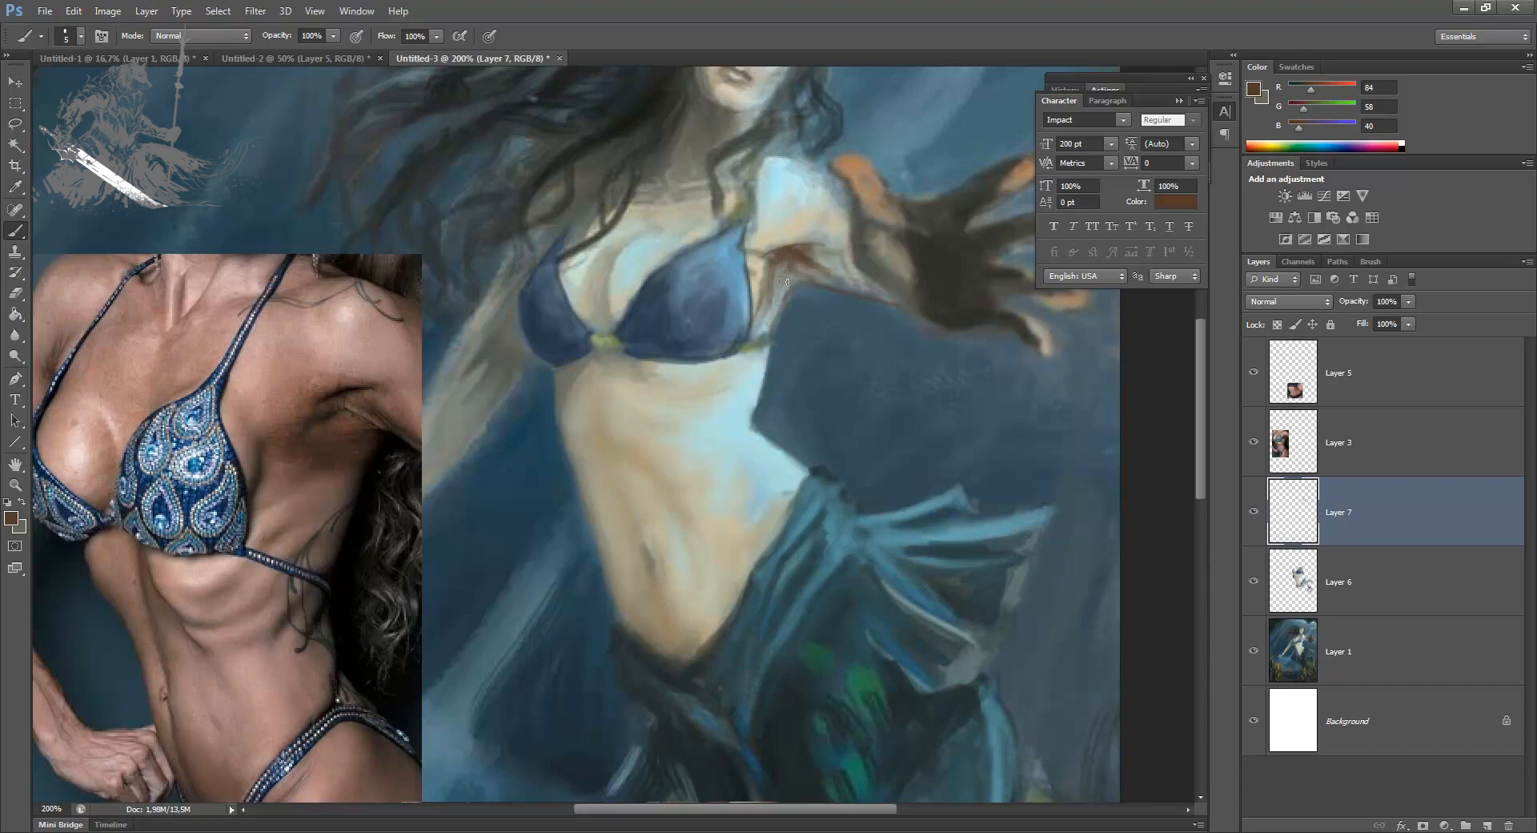
pyautogui.moveTo(808, 276)
pyautogui.mouseDown()
pyautogui.moveTo(857, 288)
pyautogui.moveTo(800, 276)
pyautogui.mouseUp()
pyautogui.press('e')
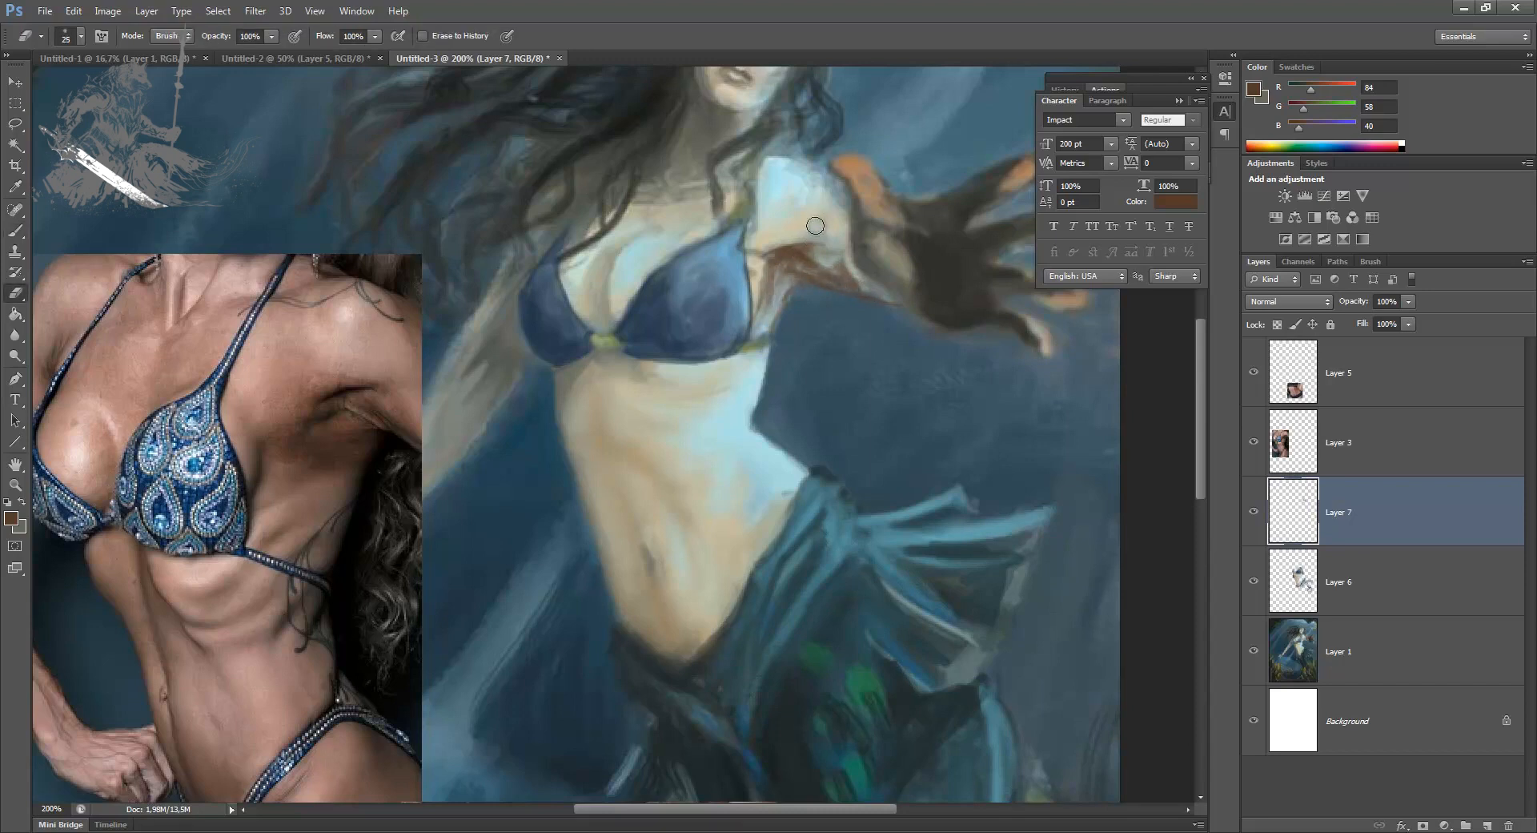
pyautogui.moveTo(810, 243)
pyautogui.mouseDown()
pyautogui.moveTo(771, 246)
pyautogui.moveTo(851, 246)
pyautogui.moveTo(795, 258)
pyautogui.mouseUp()
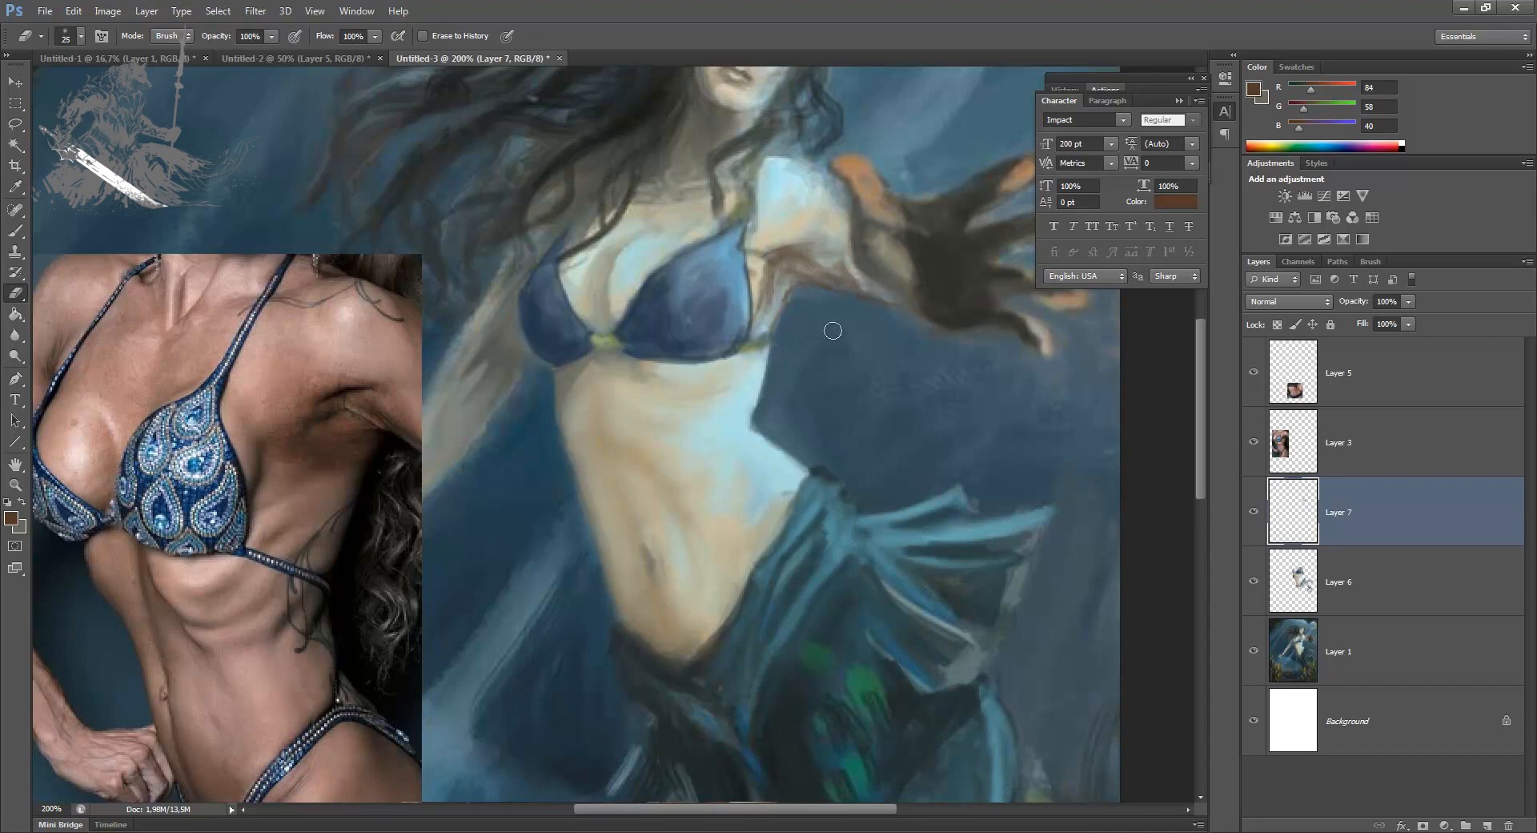
# Step: Blend the armpit and the side of the chest at 5 px with sampled brown, grey and light skin tones
pyautogui.press('b')
pyautogui.keyDown('alt'); pyautogui.click(773, 268); pyautogui.keyUp('alt')
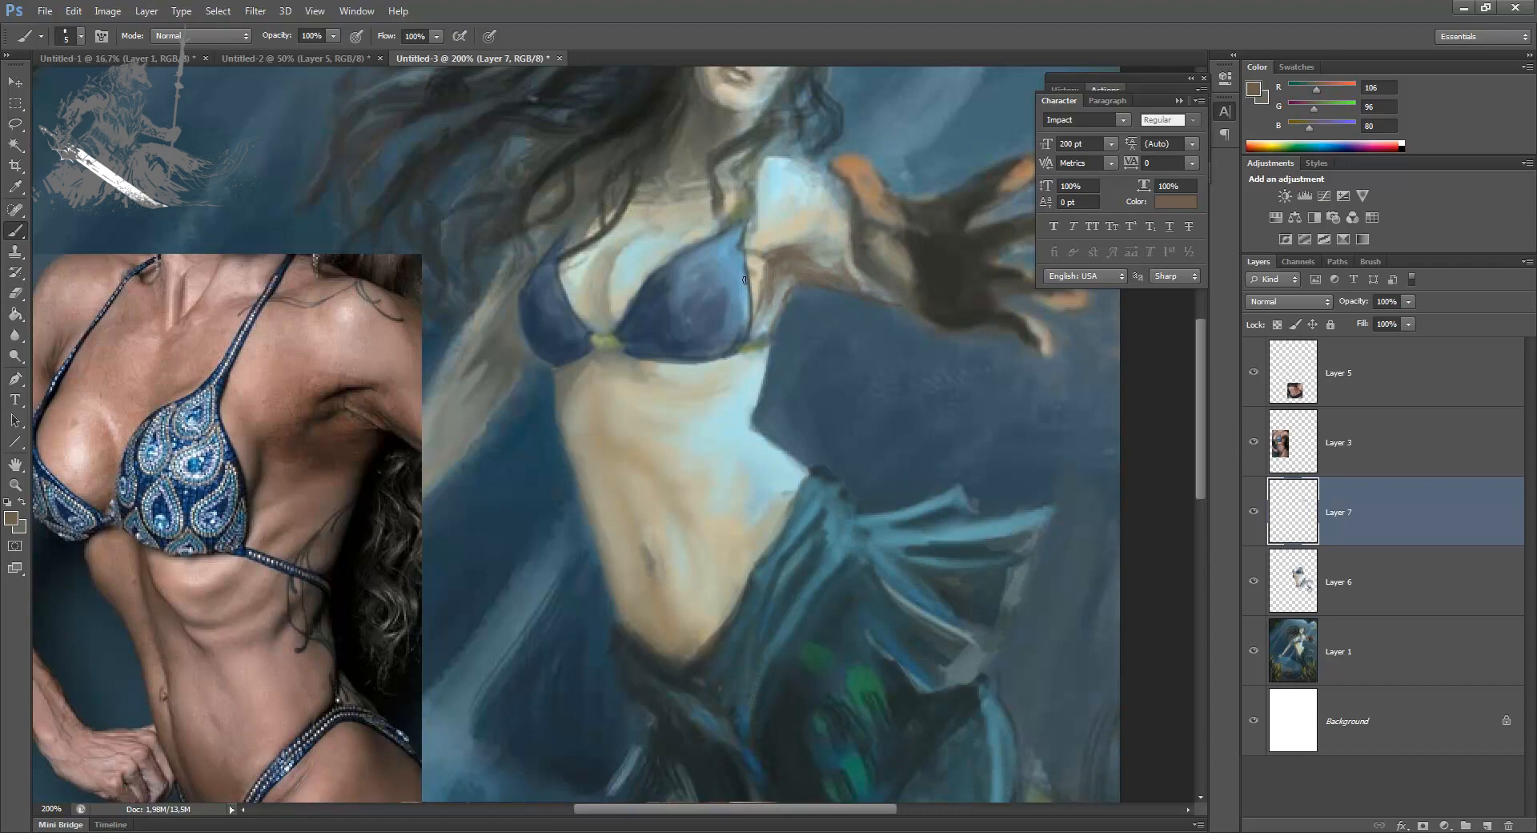
pyautogui.keyDown('alt'); pyautogui.click(781, 216); pyautogui.keyUp('alt')
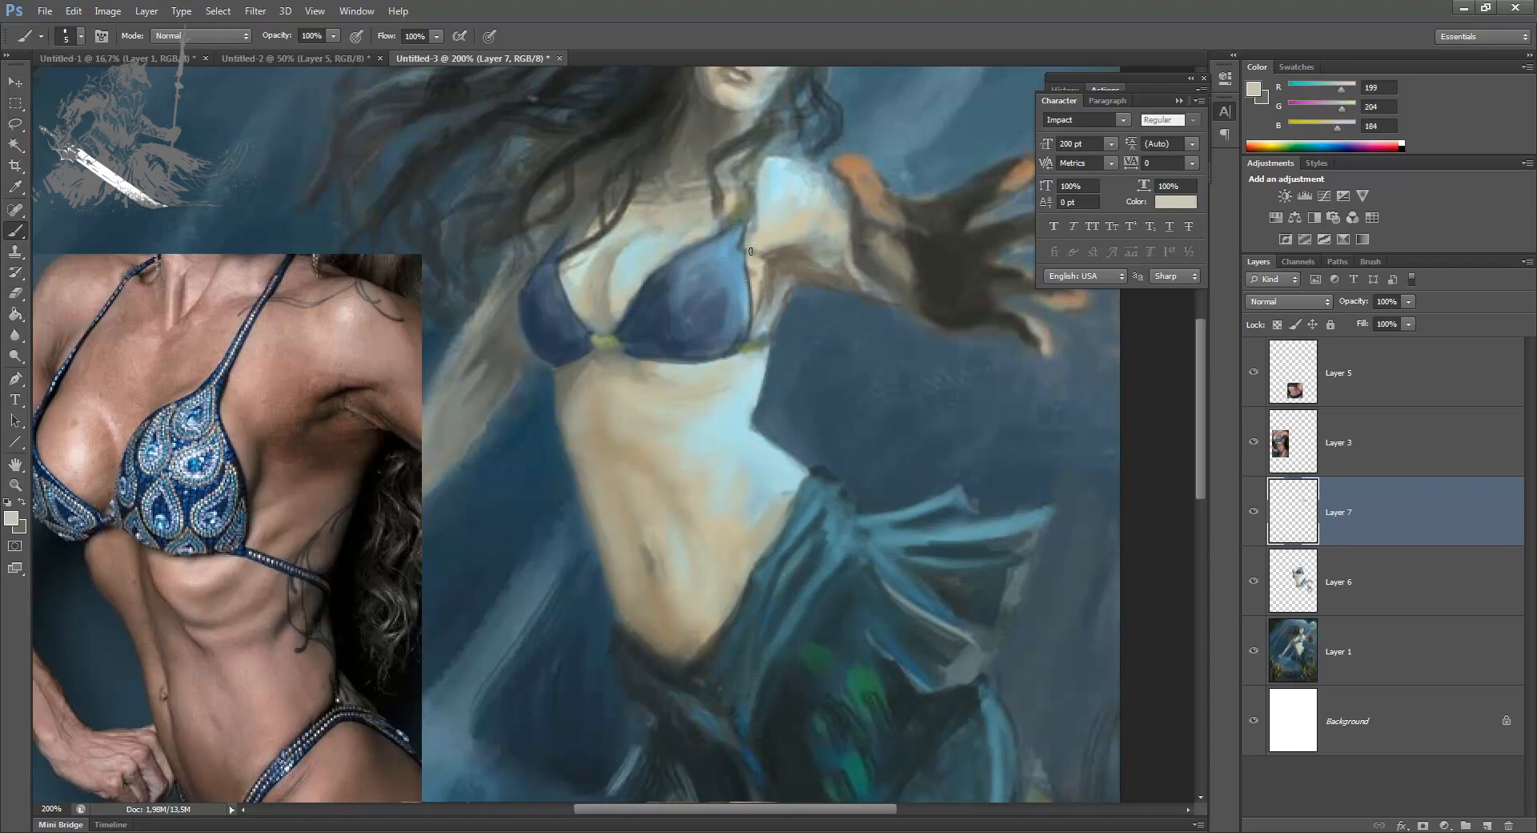
pyautogui.keyDown('alt'); pyautogui.click(774, 259); pyautogui.keyUp('alt')
pyautogui.keyDown('alt'); pyautogui.click(761, 256); pyautogui.keyUp('alt')
pyautogui.moveTo(785, 301); pyautogui.dragTo(757, 341)
pyautogui.keyDown('alt'); pyautogui.click(785, 202); pyautogui.keyUp('alt')
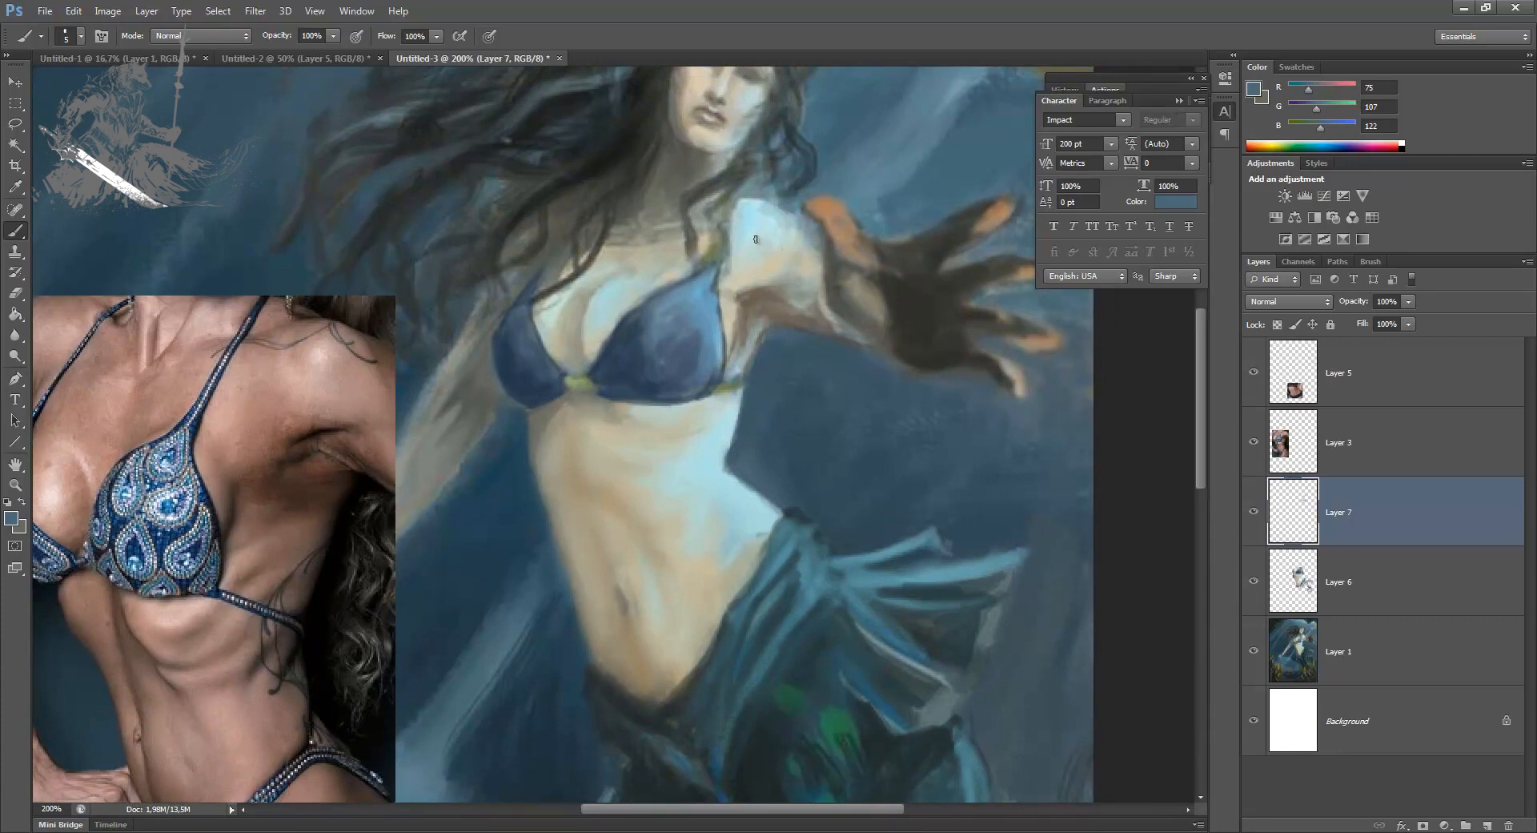
# Step: Set the foreground colour to pure red (ff0000) and try circling the raised arm's shoulder
pyautogui.click(12, 519)
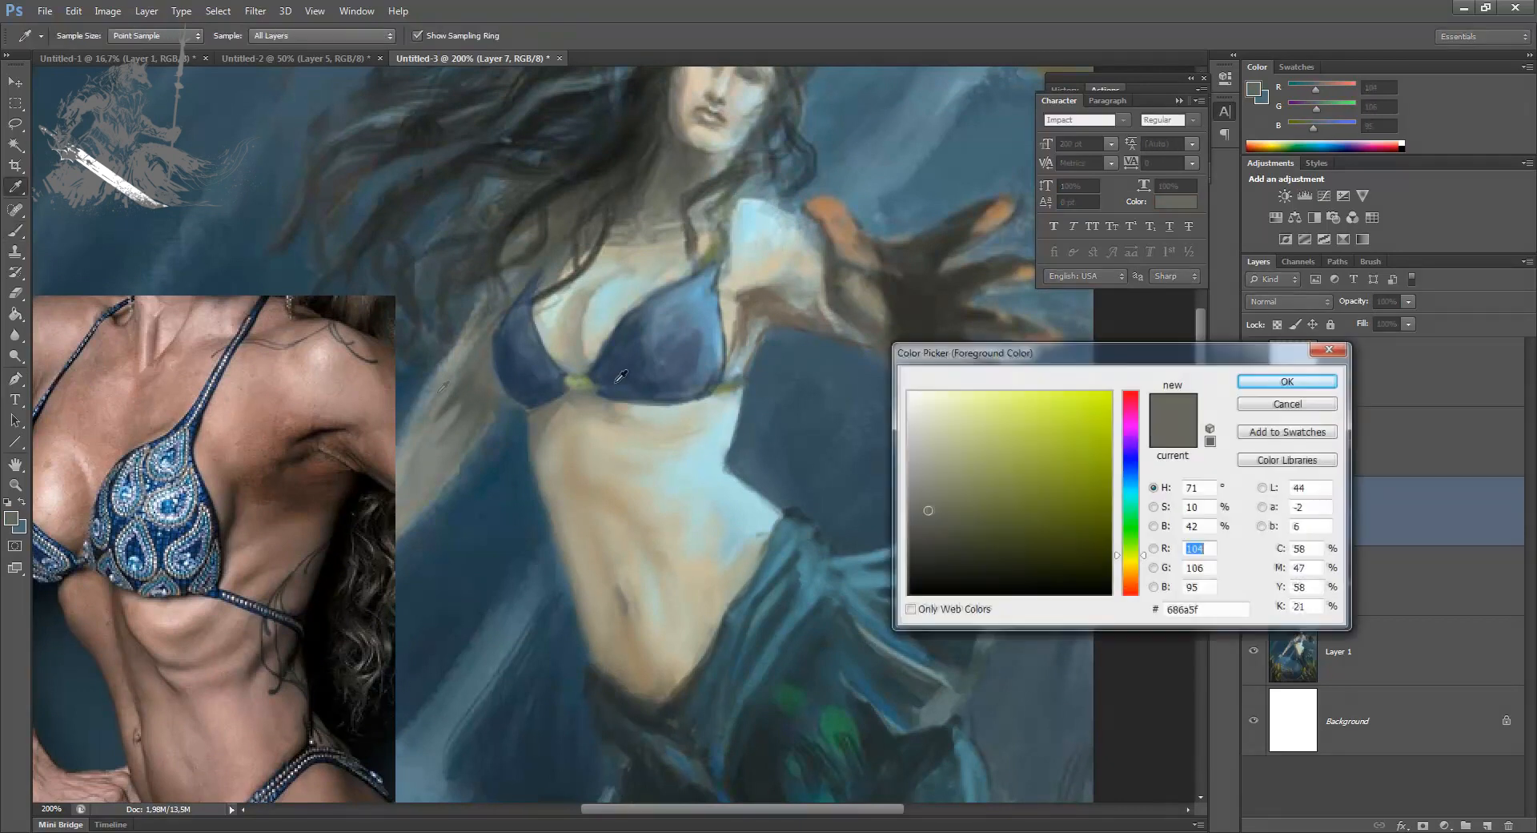
pyautogui.moveTo(1129, 404); pyautogui.dragTo(1128, 386)
pyautogui.click(1111, 392)
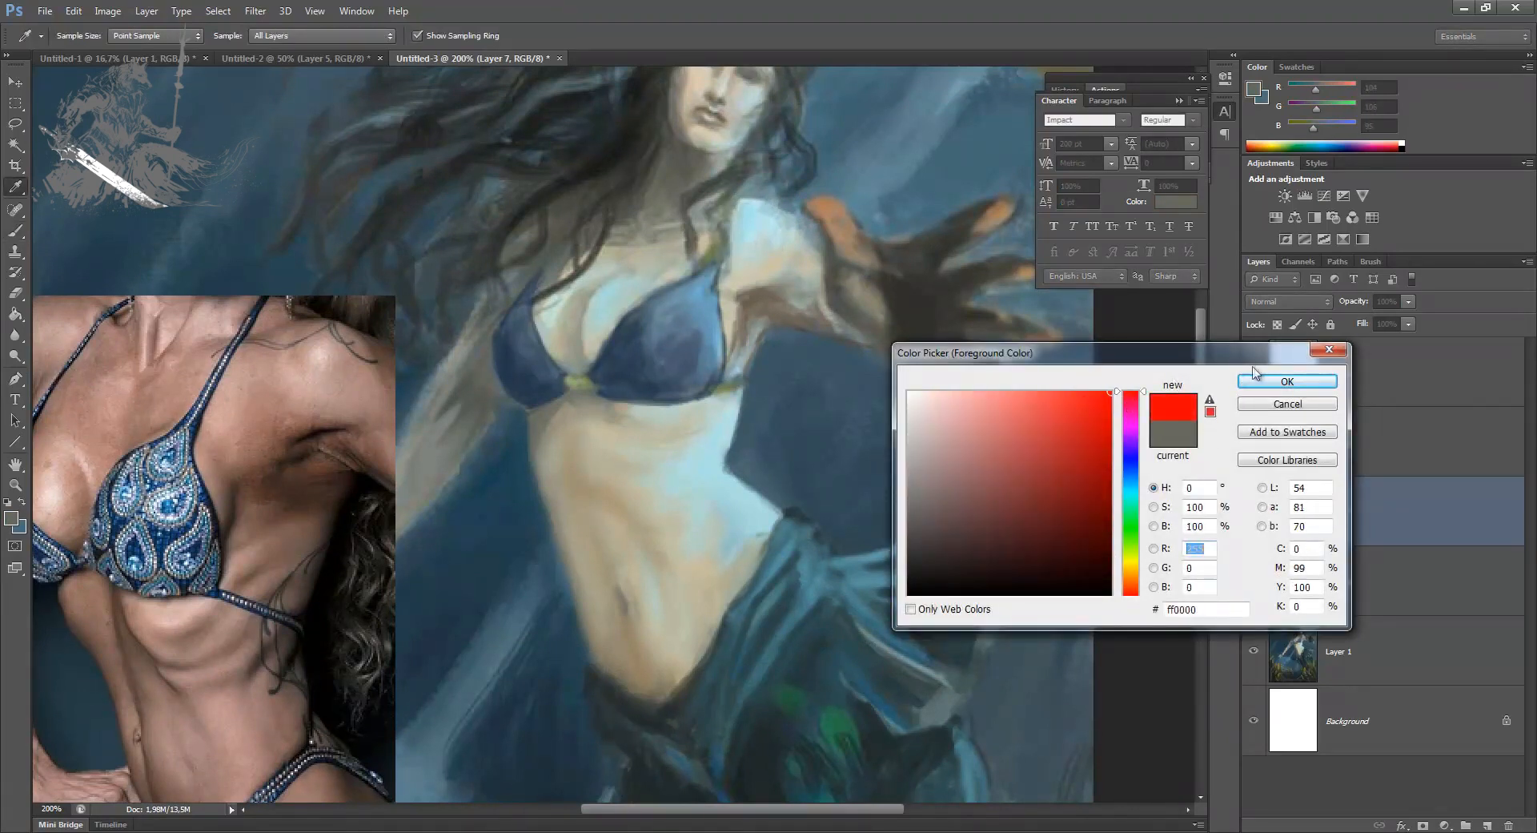
pyautogui.click(1286, 381)
pyautogui.moveTo(800, 170)
pyautogui.mouseDown()
pyautogui.moveTo(724, 244)
pyautogui.moveTo(829, 177)
pyautogui.mouseUp()
pyautogui.moveTo(743, 202)
pyautogui.mouseDown()
pyautogui.moveTo(812, 224)
pyautogui.moveTo(811, 266)
pyautogui.mouseUp()
pyautogui.hotkey('ctrl', 'alt', 'z')
pyautogui.hotkey('ctrl', 'alt', 'z')
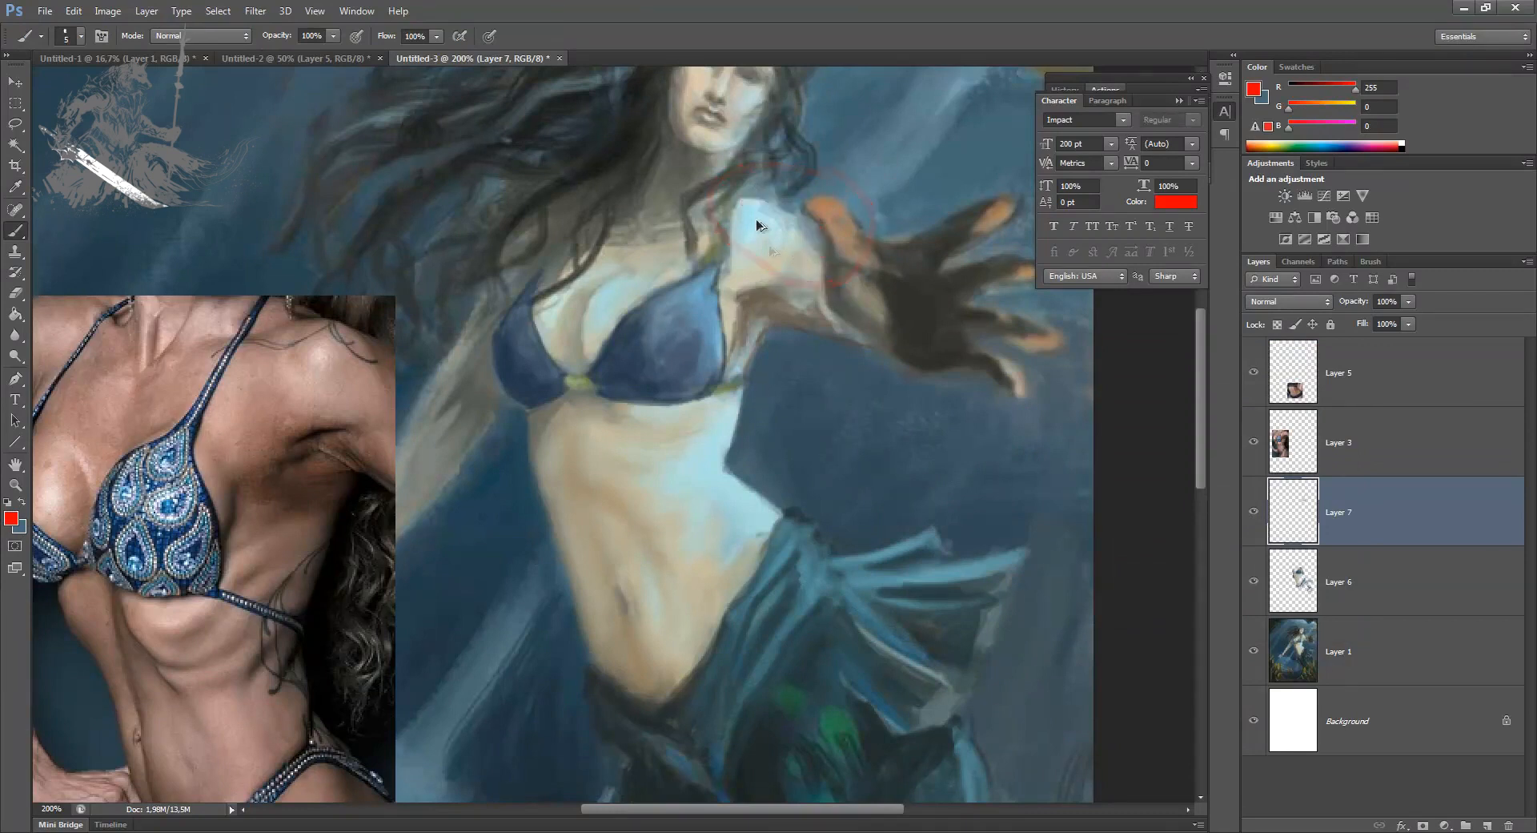
# Step: Annotate the painting in red with "NÃO PODE ACONTECER" and "TUDO IN", and outline the fingers of the outstretched hand
pyautogui.moveTo(722, 218)
pyautogui.mouseDown()
pyautogui.moveTo(799, 176)
pyautogui.moveTo(793, 150)
pyautogui.moveTo(851, 152)
pyautogui.moveTo(854, 130)
pyautogui.moveTo(947, 82)
pyautogui.mouseUp()
pyautogui.moveTo(783, 240)
pyautogui.mouseDown()
pyautogui.moveTo(865, 209)
pyautogui.moveTo(886, 169)
pyautogui.moveTo(936, 167)
pyautogui.moveTo(925, 143)
pyautogui.moveTo(960, 130)
pyautogui.mouseUp()
pyautogui.moveTo(973, 265)
pyautogui.mouseDown()
pyautogui.moveTo(1018, 230)
pyautogui.moveTo(1019, 174)
pyautogui.moveTo(909, 246)
pyautogui.mouseUp()
pyautogui.moveTo(1040, 304); pyautogui.dragTo(921, 340)
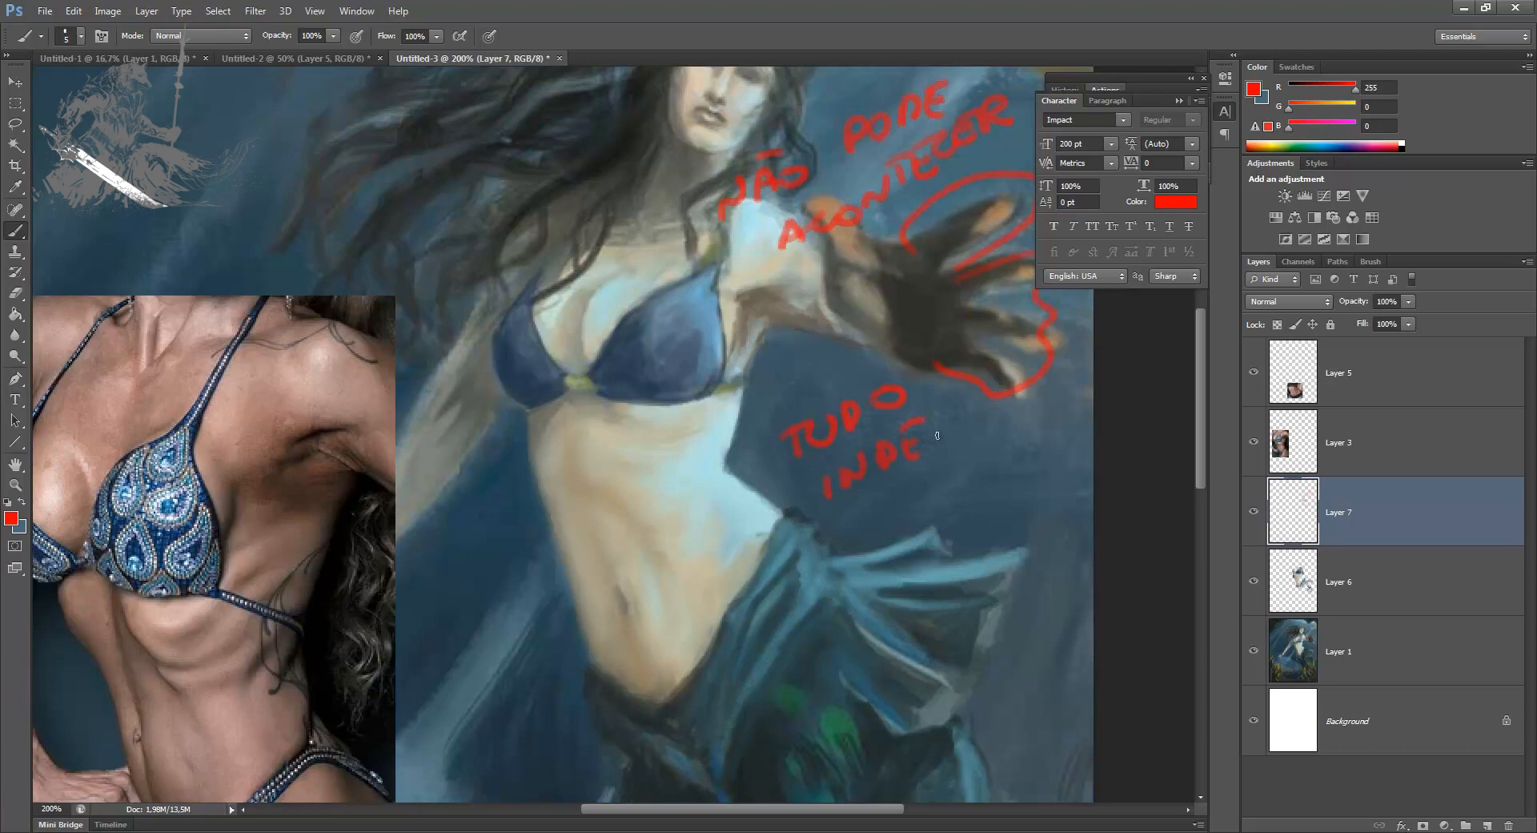
pyautogui.moveTo(1009, 412); pyautogui.dragTo(1089, 381)
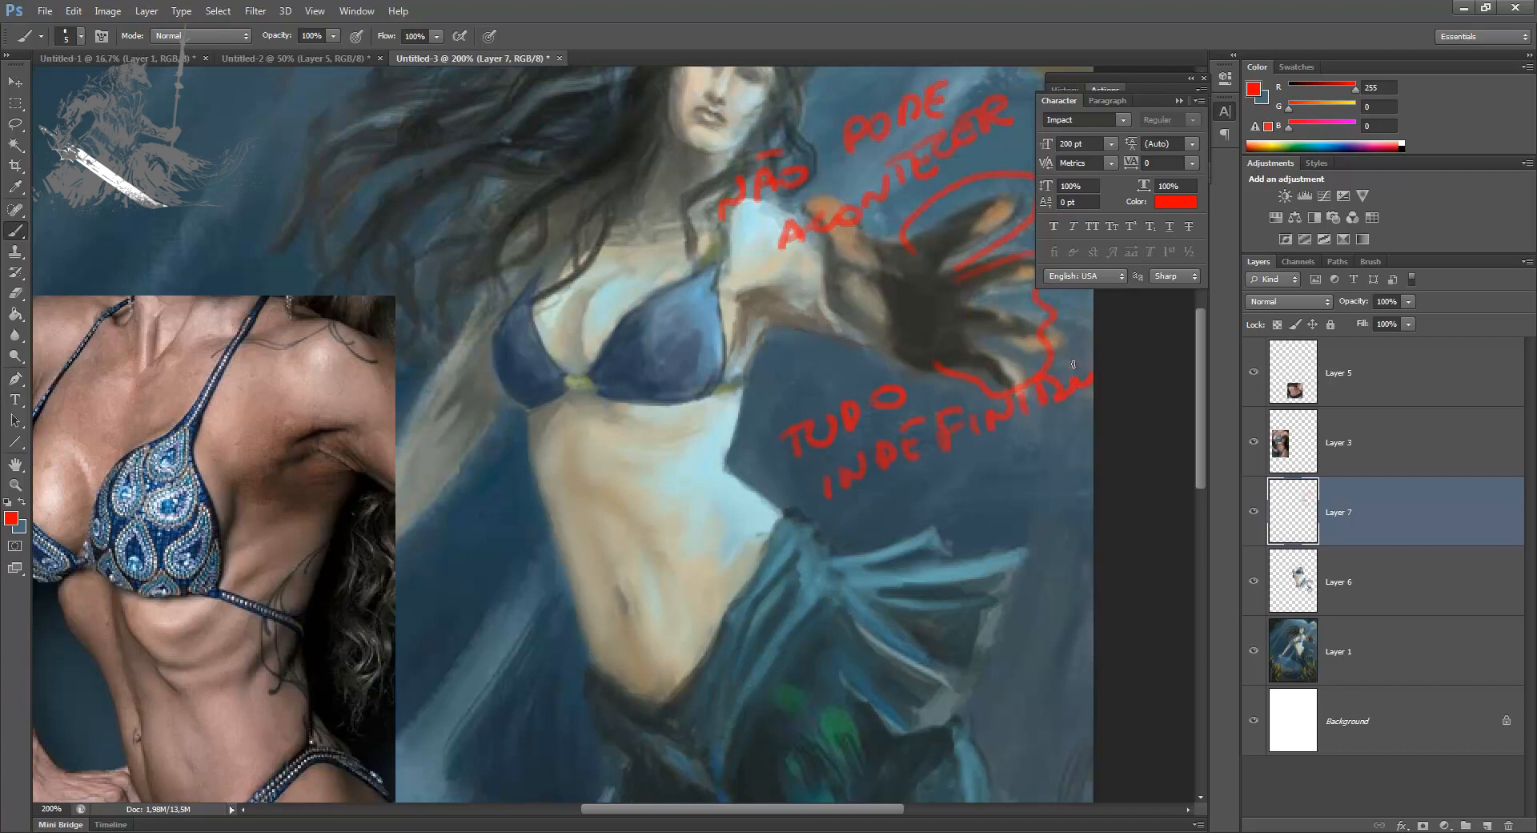
pyautogui.hotkey('ctrl', 'alt', 'z')
pyautogui.hotkey('ctrl', 'alt', 'z')
pyautogui.hotkey('ctrl', 'alt', 'z')
pyautogui.hotkey('ctrl', 'alt', 'z')
pyautogui.hotkey('ctrl', 'alt', 'z')
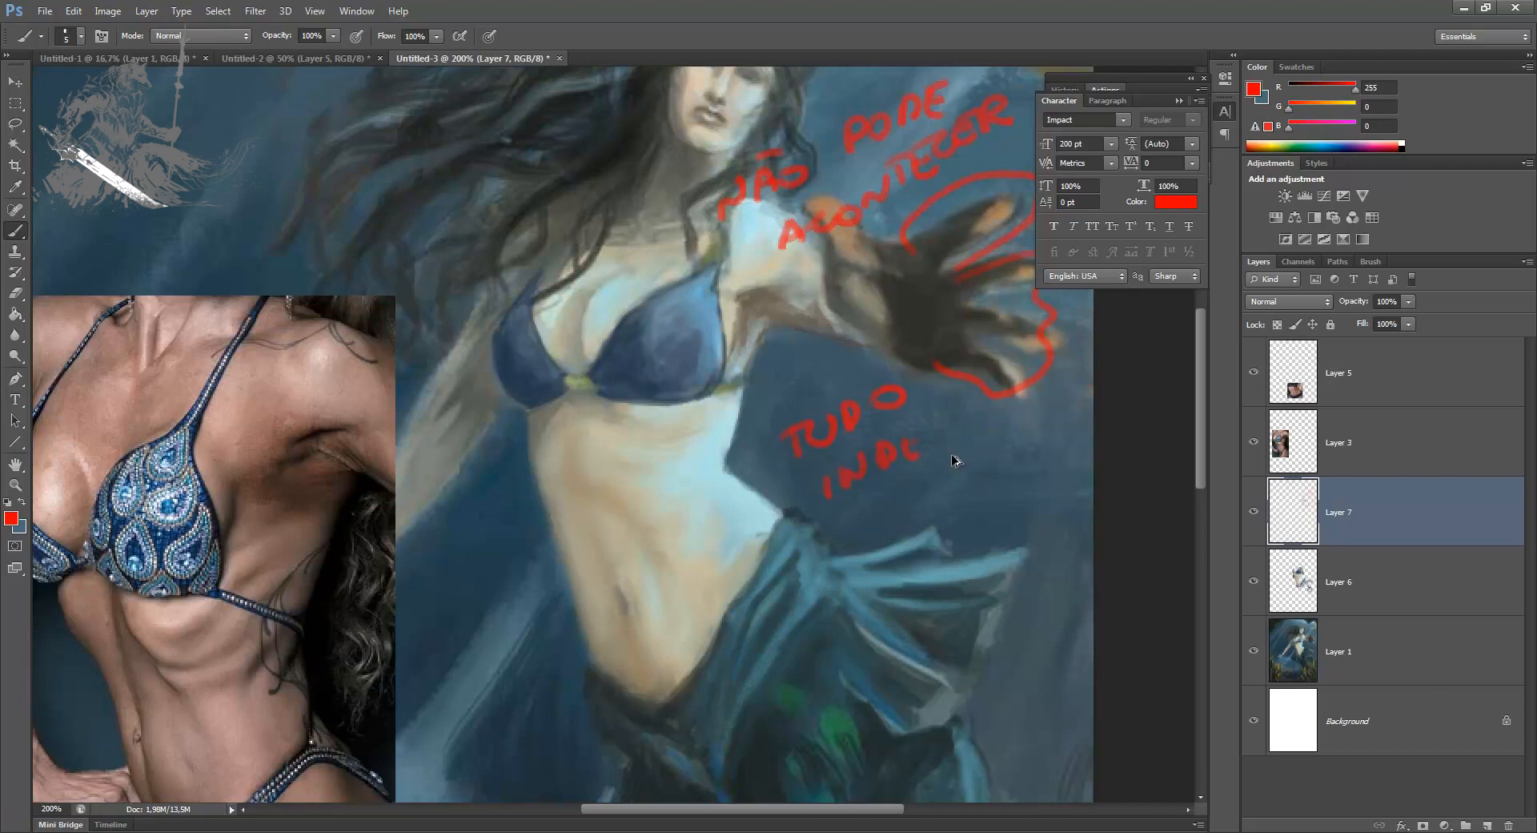
# Step: Lasso and delete the red handwritten notes and hand outline from Layer 7, and clear the selection
pyautogui.press('l')
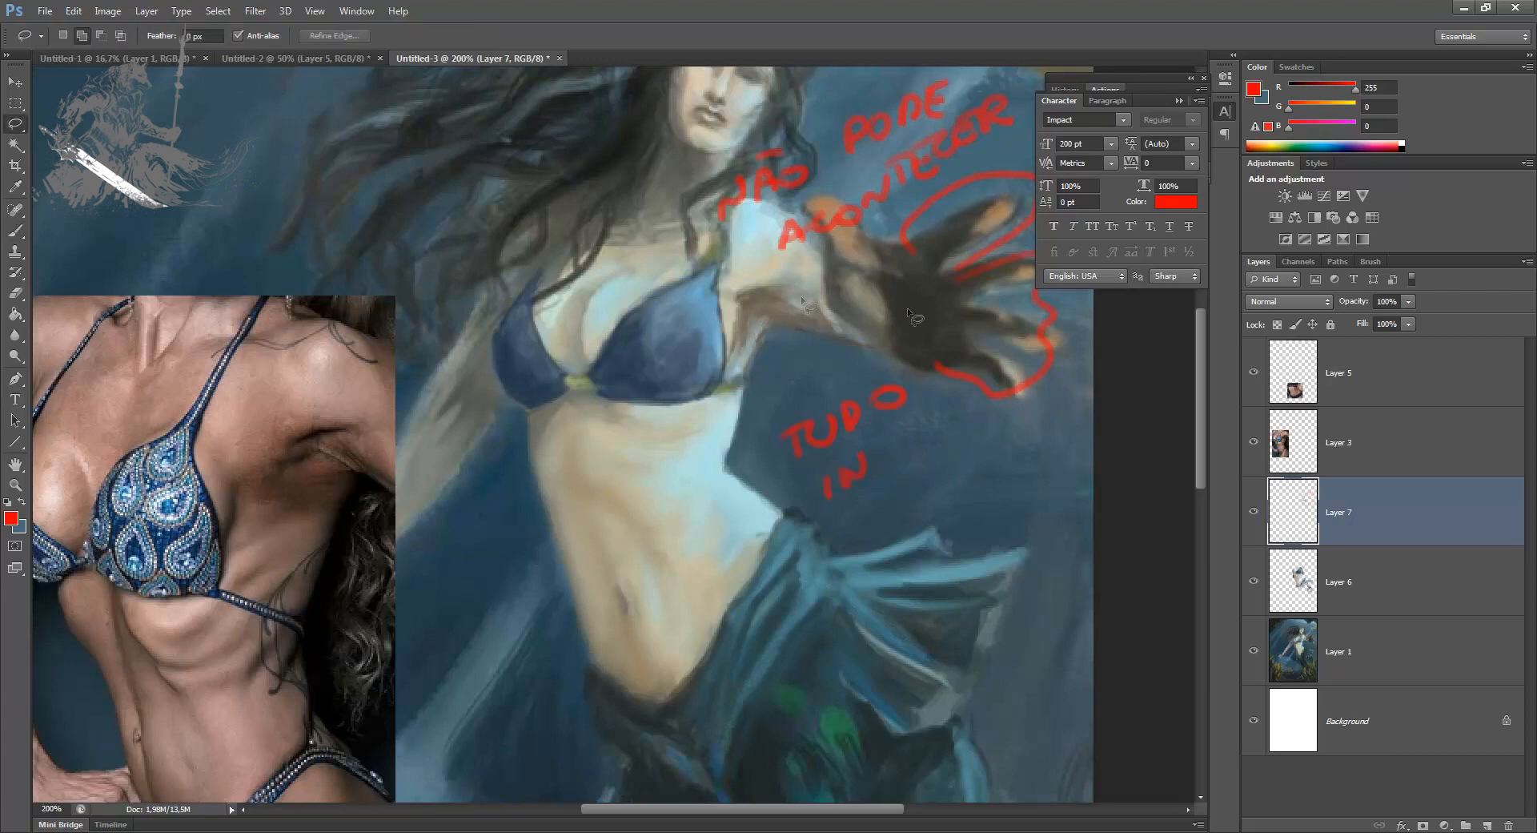
pyautogui.click(1254, 512)
pyautogui.click(1254, 511)
pyautogui.moveTo(710, 249)
pyautogui.mouseDown()
pyautogui.moveTo(1080, 118)
pyautogui.moveTo(677, 116)
pyautogui.mouseUp()
pyautogui.press('Delete')
pyautogui.moveTo(883, 191)
pyautogui.mouseDown()
pyautogui.moveTo(879, 356)
pyautogui.moveTo(1171, 180)
pyautogui.moveTo(738, 138)
pyautogui.mouseUp()
pyautogui.press('Delete')
pyautogui.hotkey('ctrl', 'd')
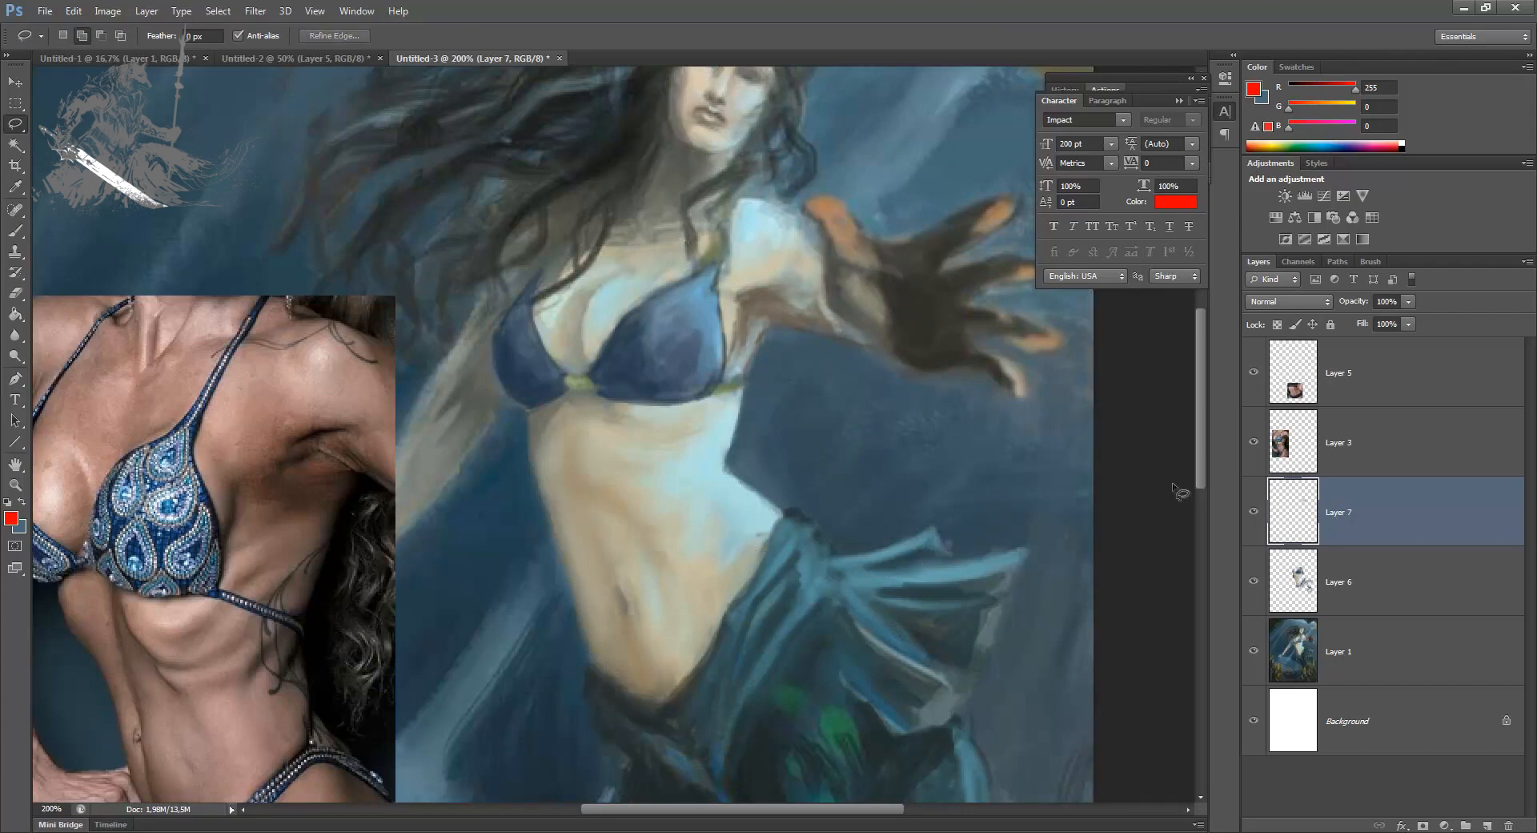
# Step: Refine the raised shoulder and upper arm edge at 3 px with sampled dark grey, pale skin and background blues
pyautogui.press('b')
pyautogui.keyDown('alt'); pyautogui.click(828, 274); pyautogui.keyUp('alt')
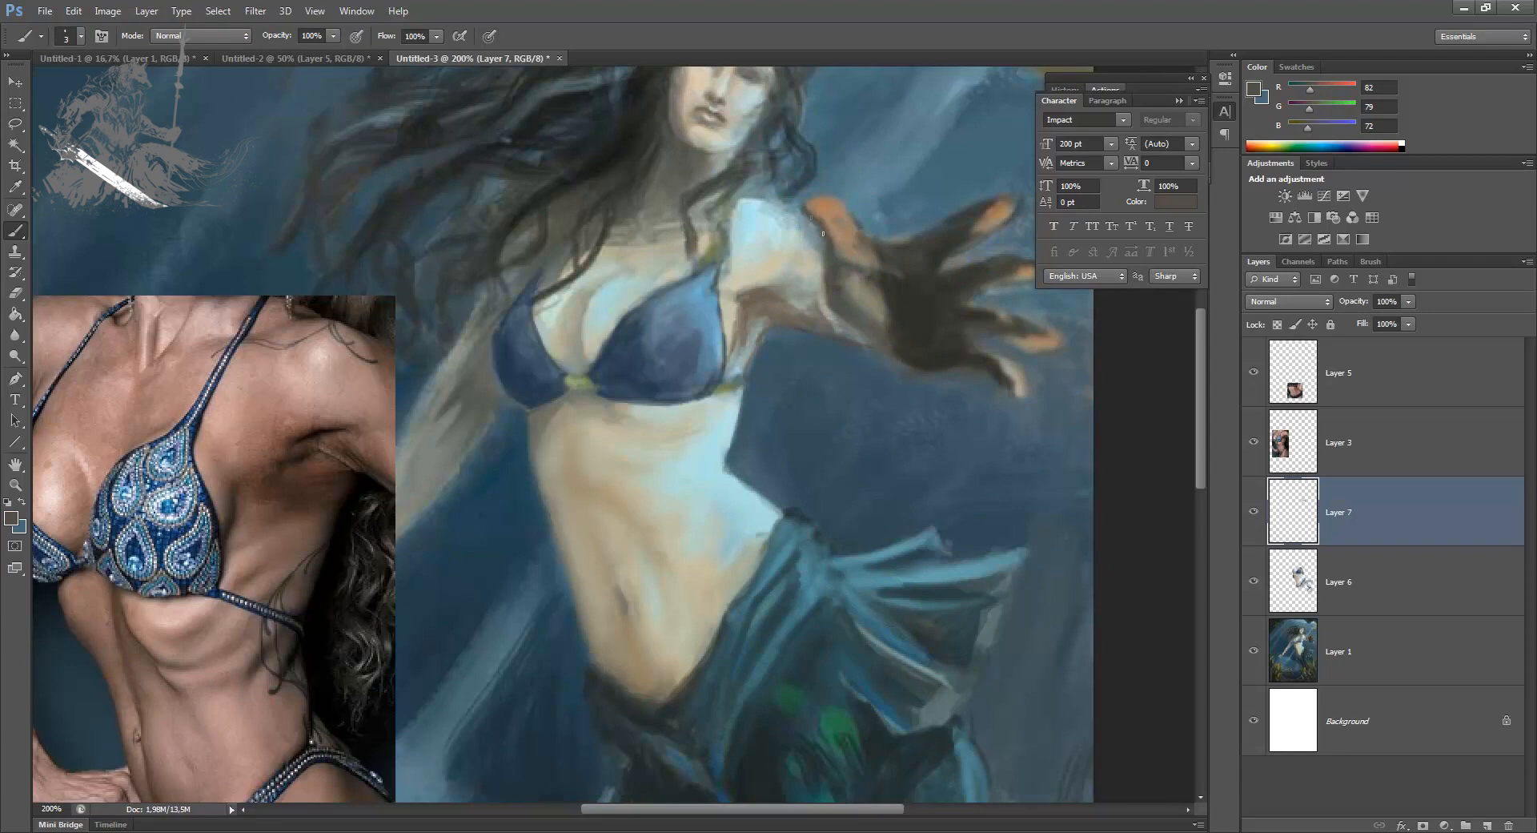
pyautogui.keyDown('alt'); pyautogui.click(824, 285); pyautogui.keyUp('alt')
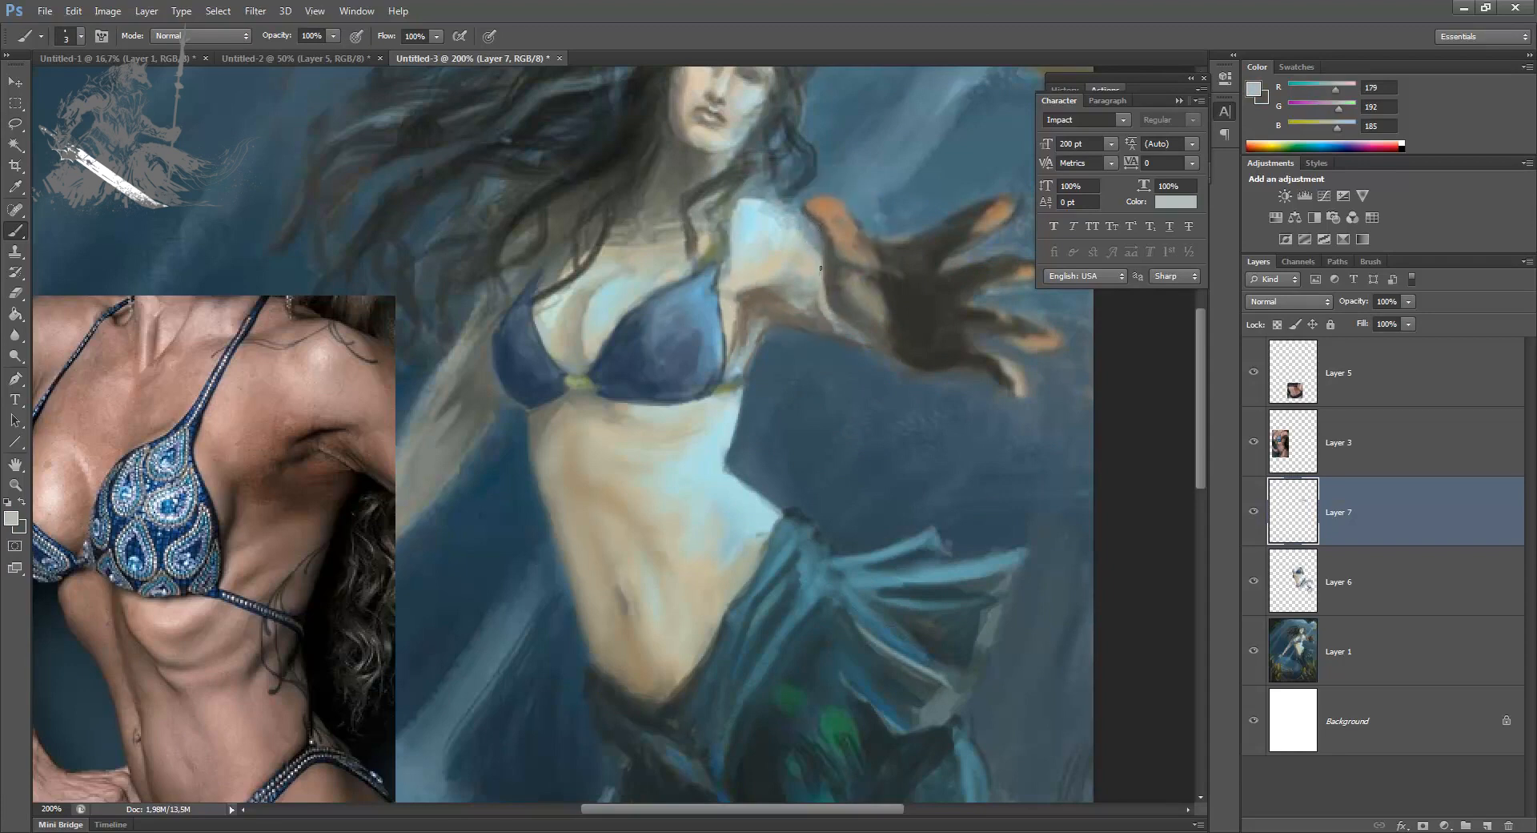
pyautogui.keyDown('alt'); pyautogui.click(861, 175); pyautogui.keyUp('alt')
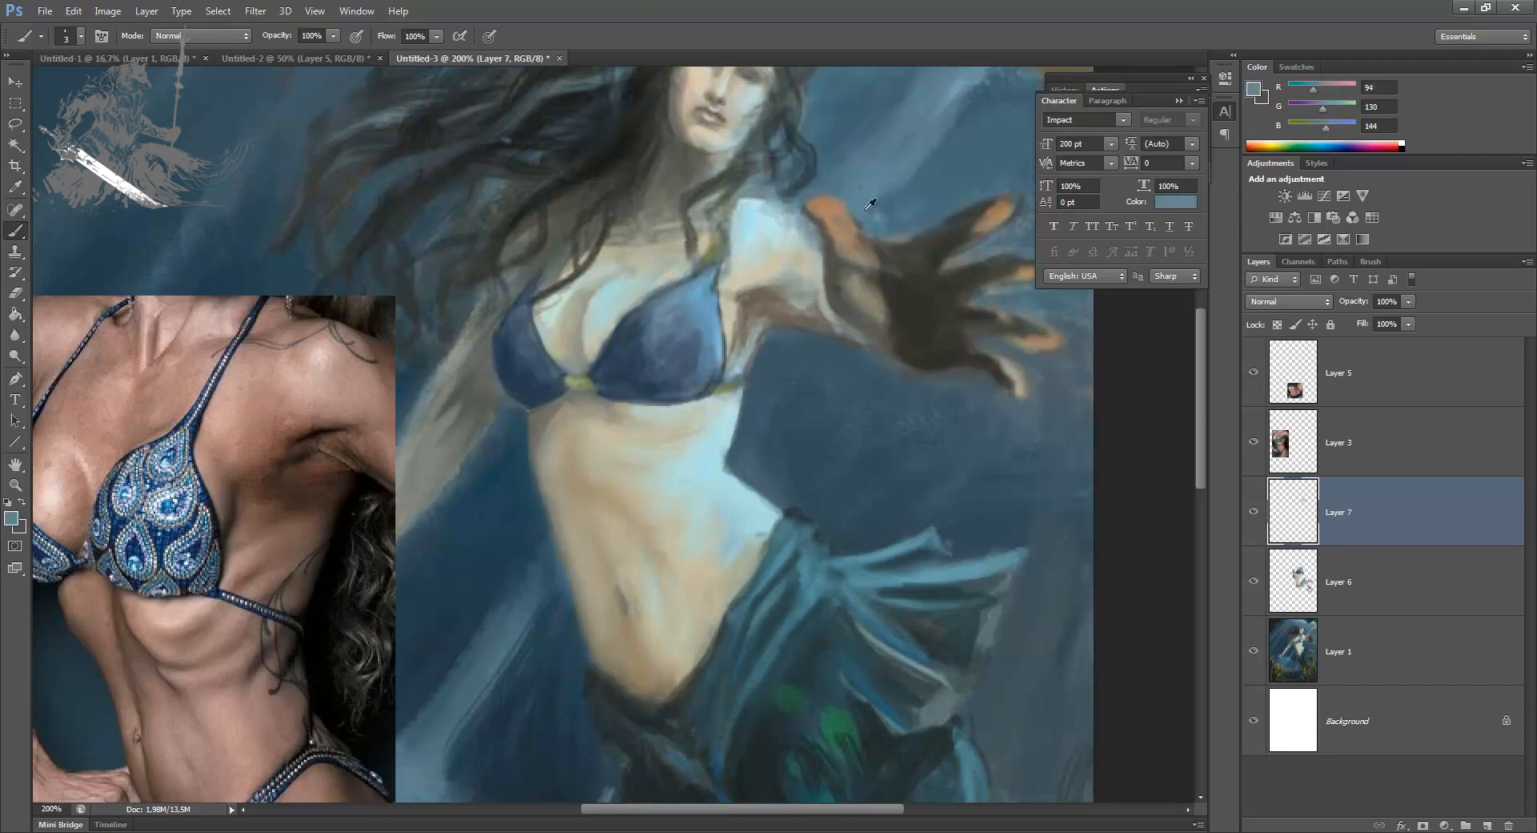
pyautogui.keyDown('alt'); pyautogui.click(899, 205); pyautogui.keyUp('alt')
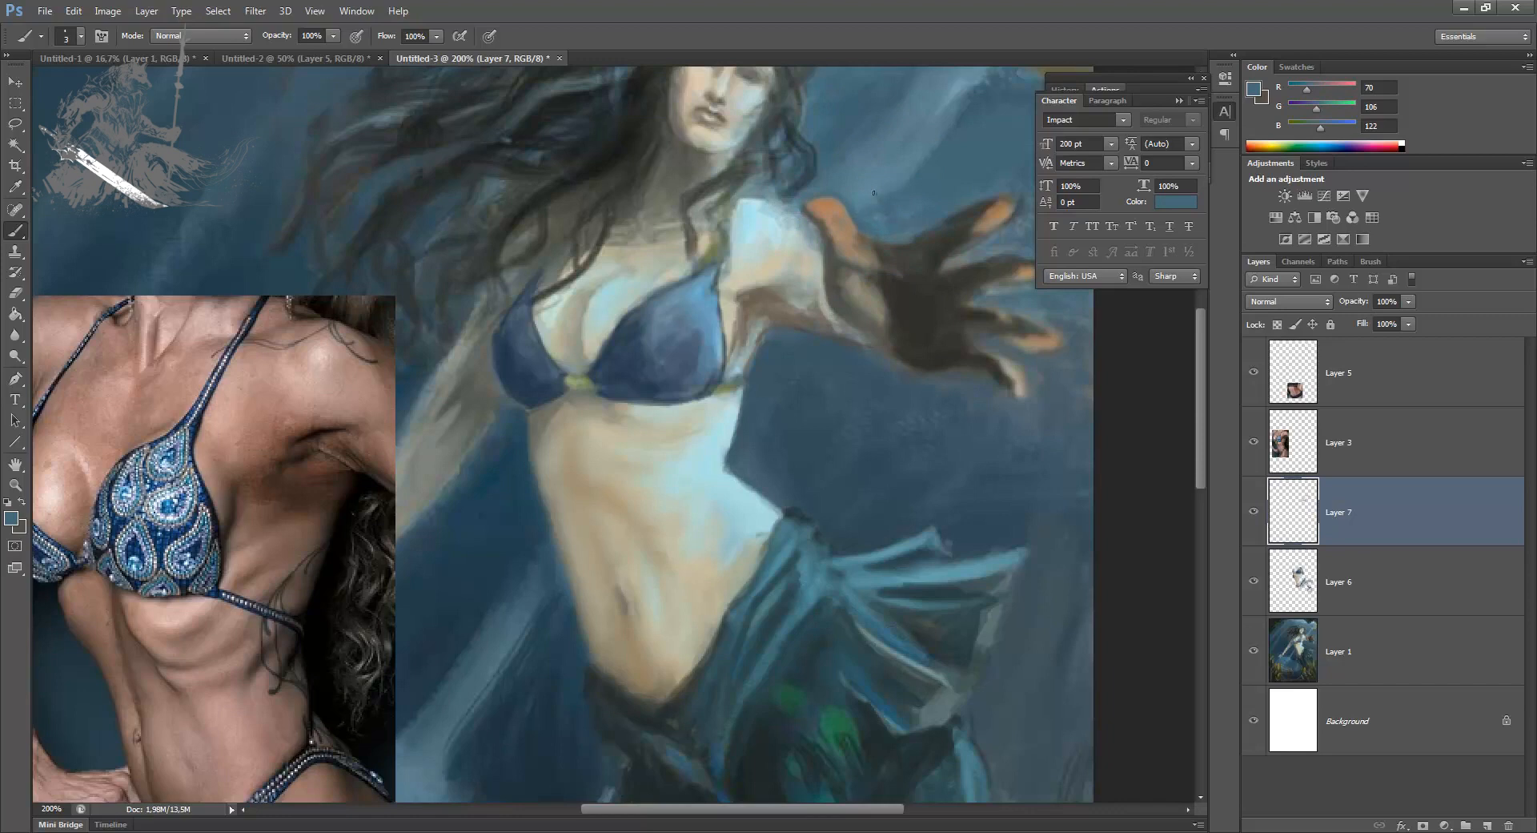
# Step: Repaint the water above and below the outstretched arm at 7 px with sampled background blues
pyautogui.press(']')
pyautogui.press(']')
pyautogui.press(']')
pyautogui.press(']')
pyautogui.keyDown('alt'); pyautogui.click(849, 170); pyautogui.keyUp('alt')
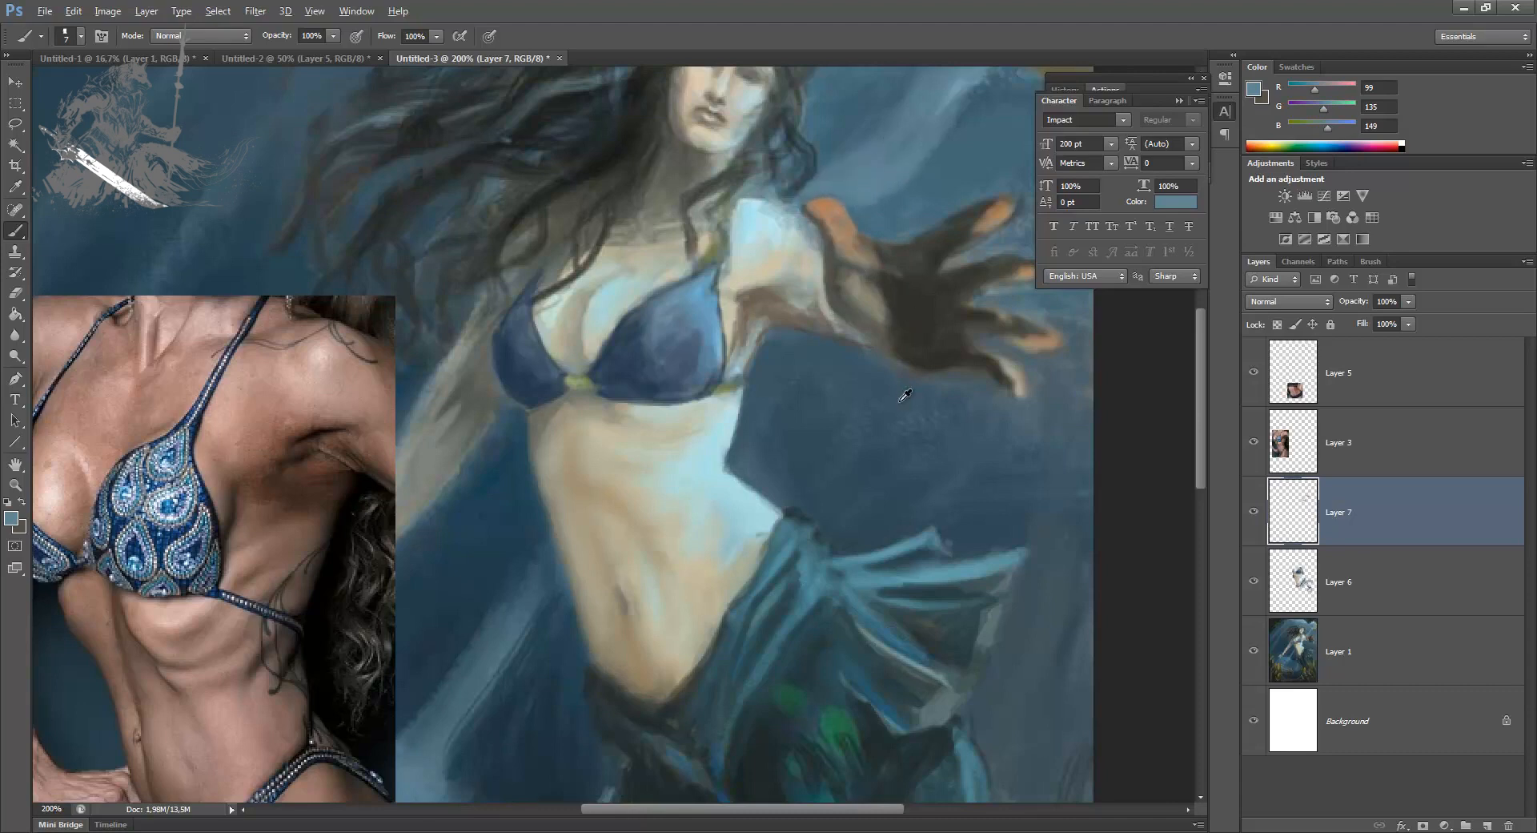
pyautogui.keyDown('alt'); pyautogui.click(880, 367); pyautogui.keyUp('alt')
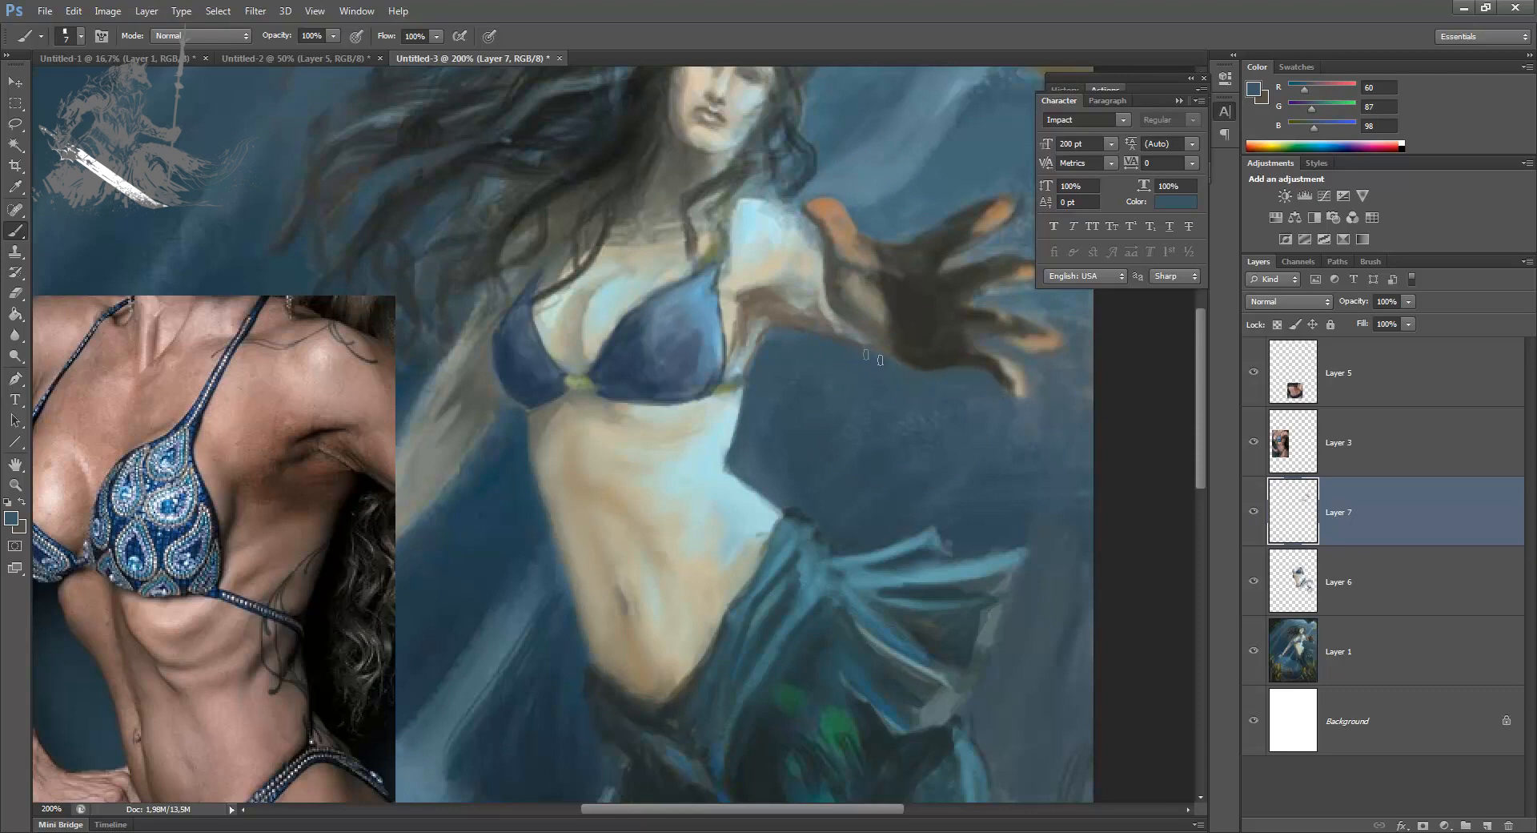
pyautogui.keyDown('alt'); pyautogui.click(789, 376); pyautogui.keyUp('alt')
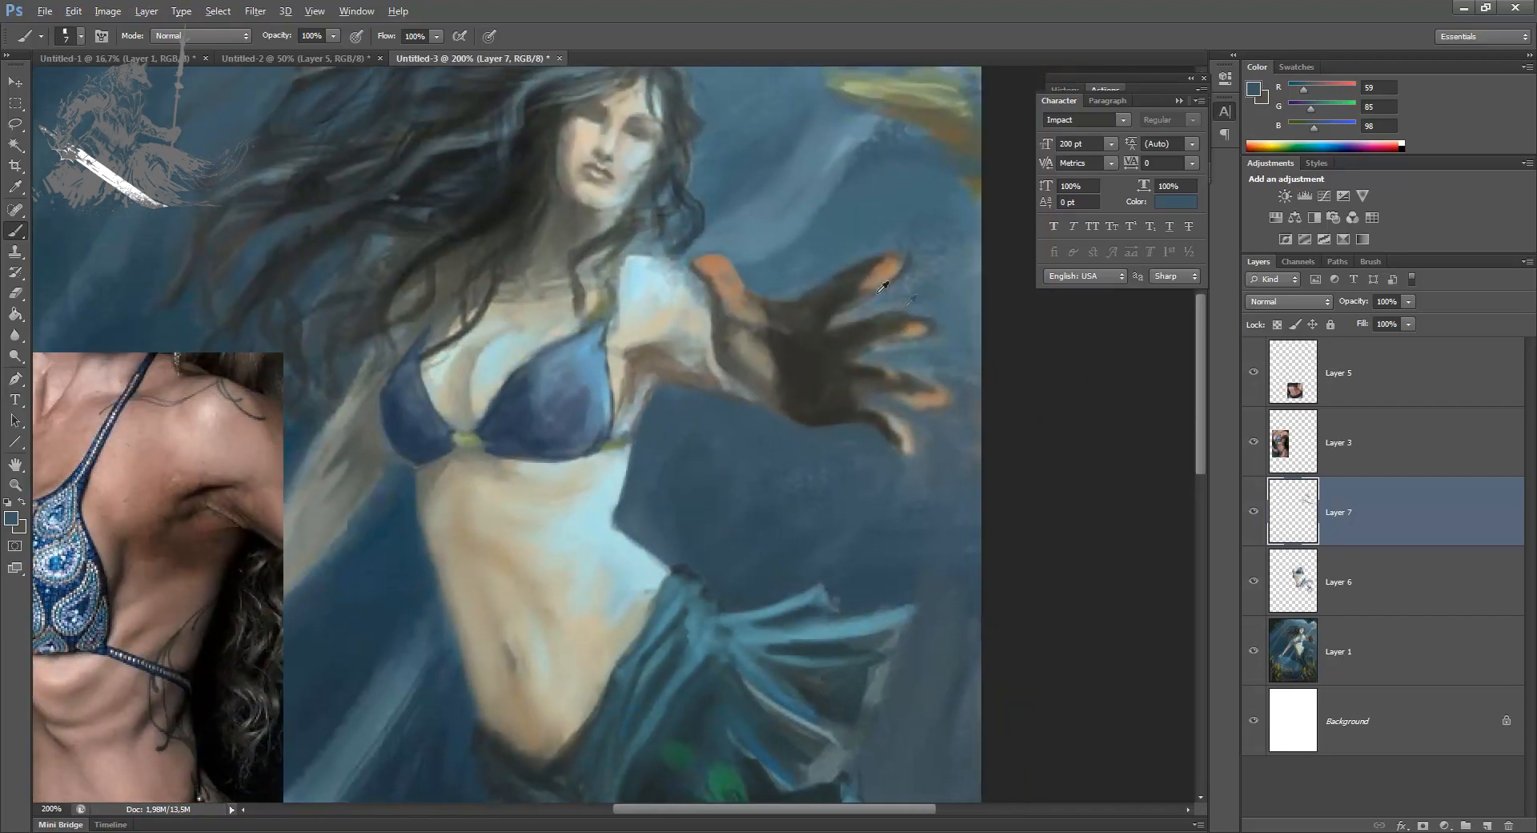
# Step: Clean up the outline of the hand and fingertips at 4 px with sampled water blues and skin tones
pyautogui.keyDown('alt'); pyautogui.click(893, 290); pyautogui.keyUp('alt')
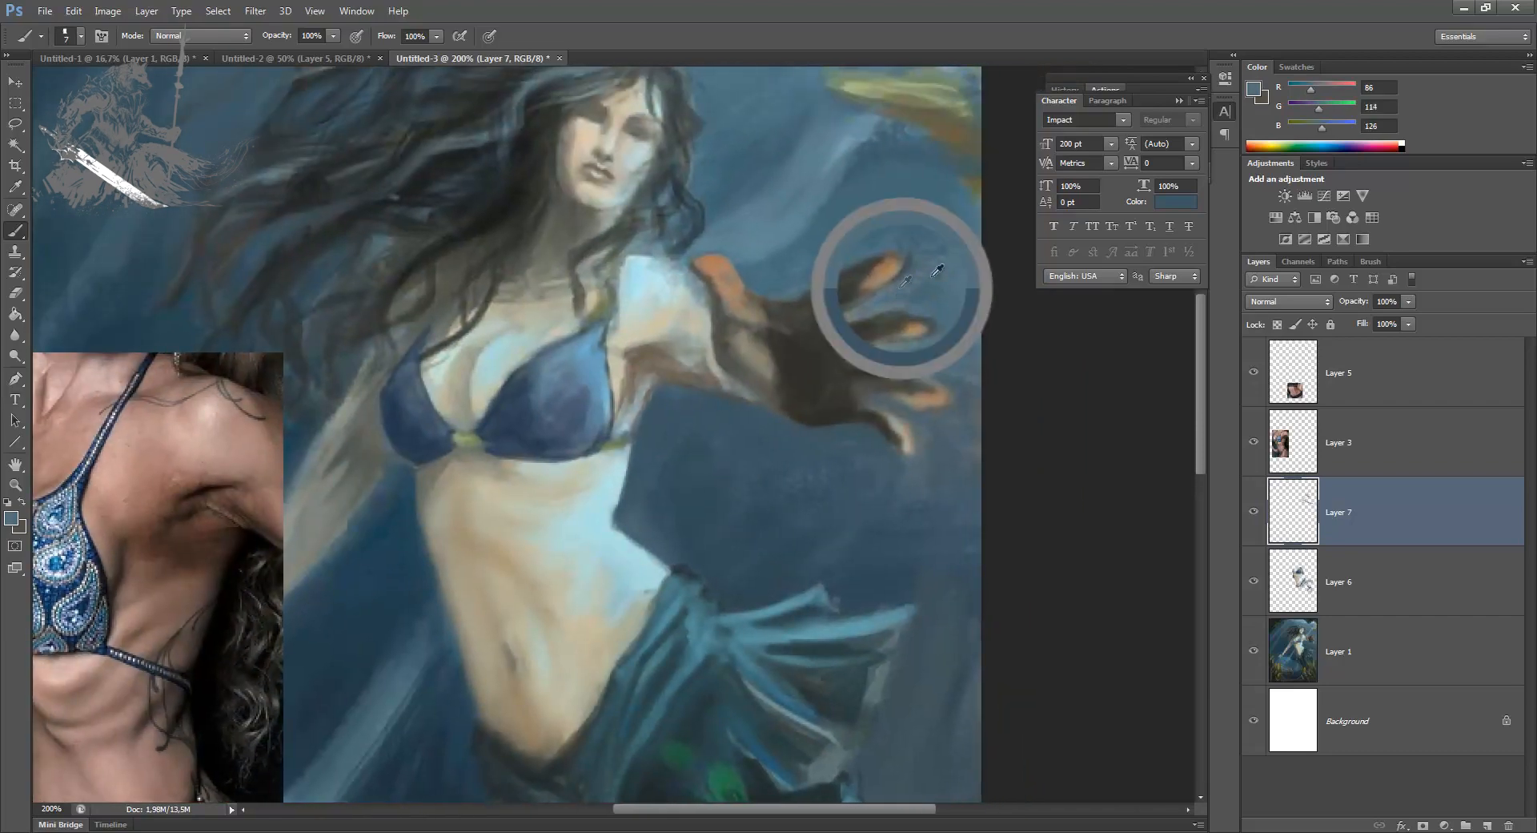
pyautogui.press('[')
pyautogui.press('[')
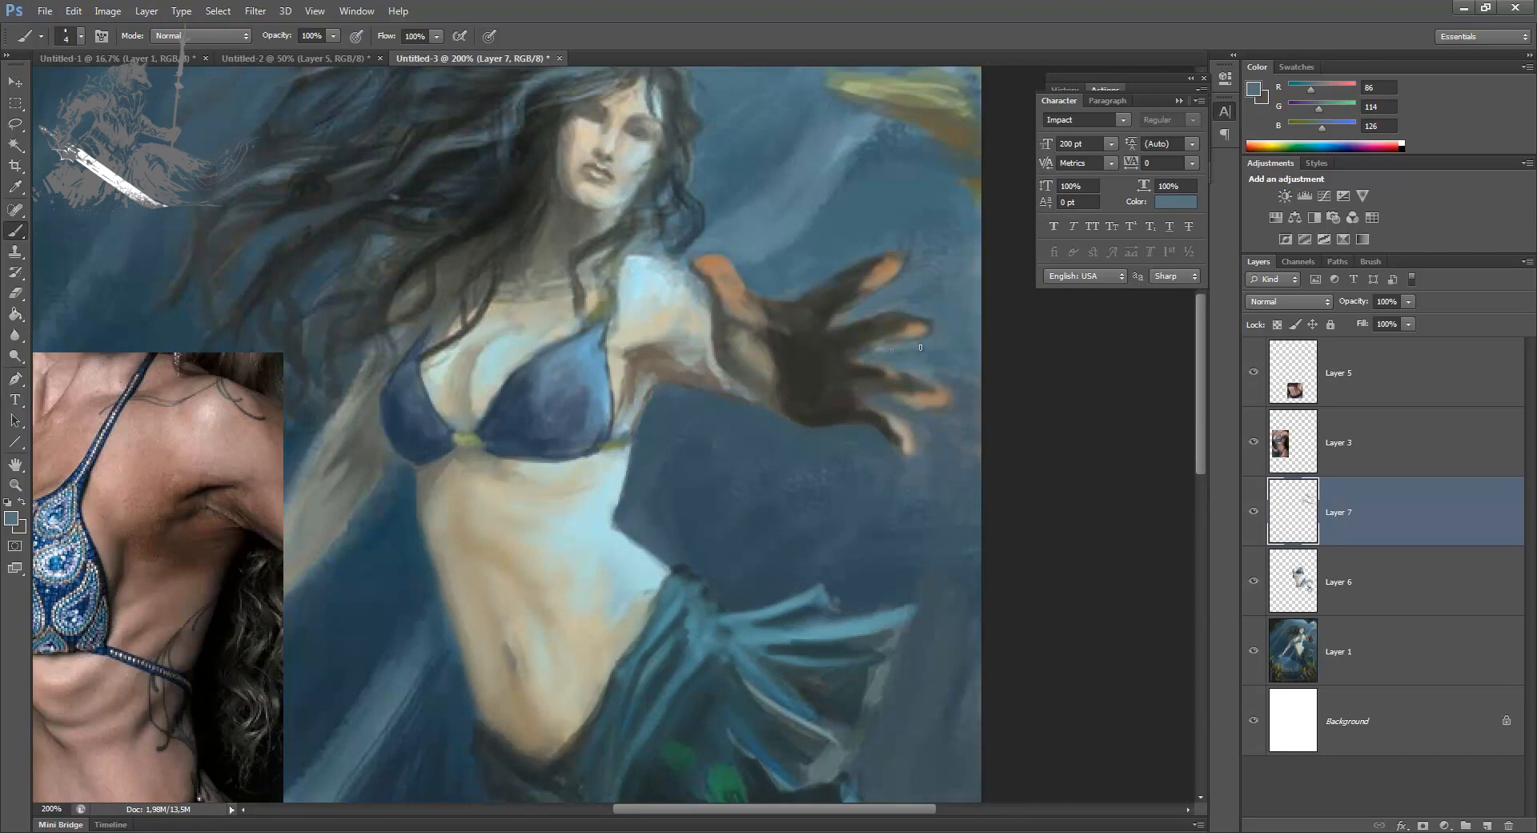
pyautogui.keyDown('alt'); pyautogui.click(895, 407); pyautogui.keyUp('alt')
pyautogui.keyDown('alt'); pyautogui.click(906, 436); pyautogui.keyUp('alt')
pyautogui.keyDown('alt'); pyautogui.click(929, 412); pyautogui.keyUp('alt')
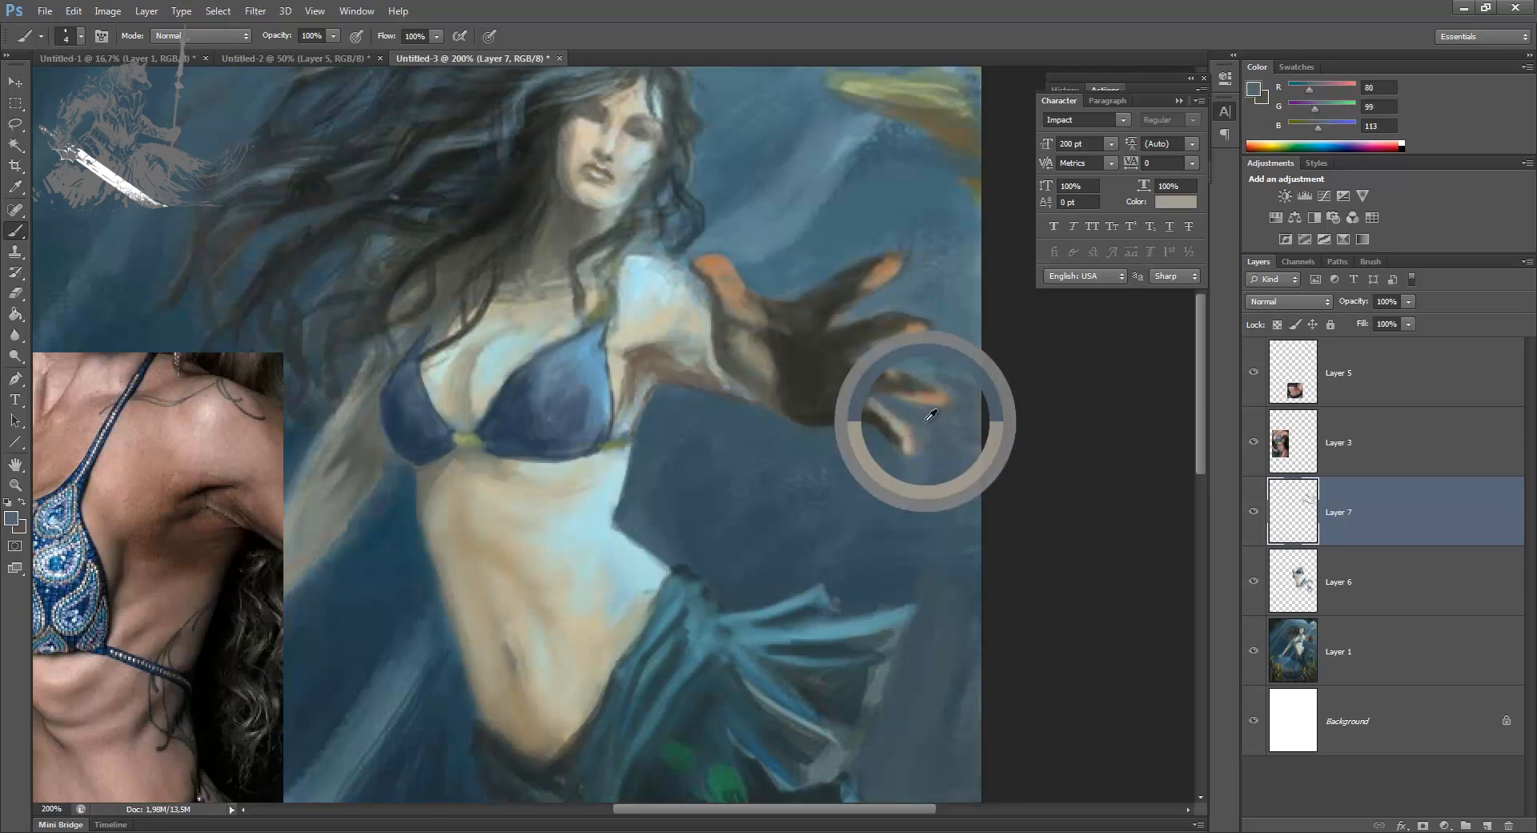
pyautogui.keyDown('alt'); pyautogui.click(953, 388); pyautogui.keyUp('alt')
pyautogui.keyDown('alt'); pyautogui.click(804, 273); pyautogui.keyUp('alt')
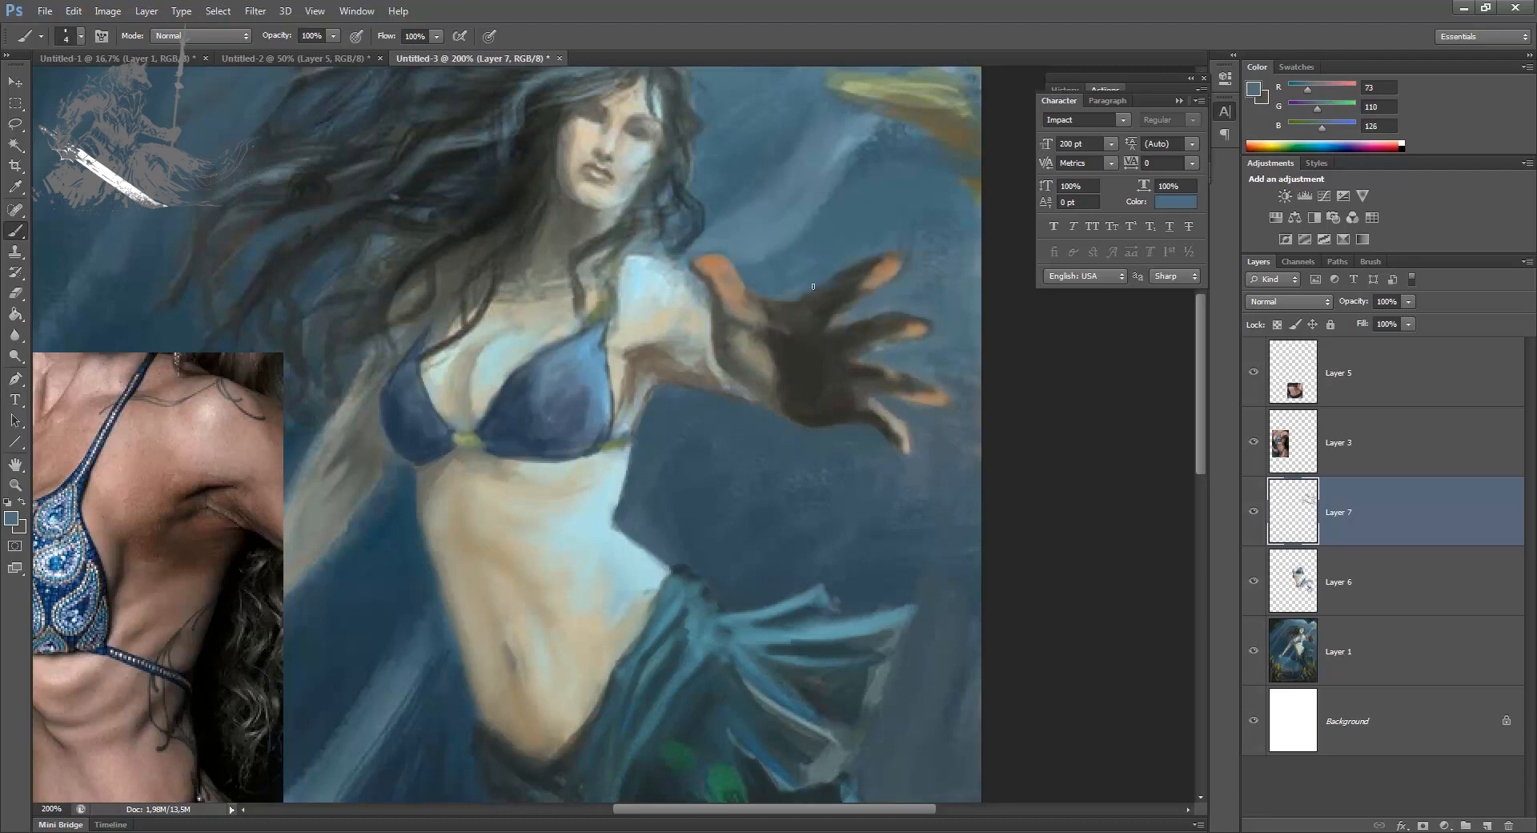
pyautogui.keyDown('alt'); pyautogui.click(690, 255); pyautogui.keyUp('alt')
# Step: Compare the arm repaint by toggling Layer 7 and merge it down into Layer 6
pyautogui.hotkey('ctrl', '-')
pyautogui.hotkey('ctrl', '-')
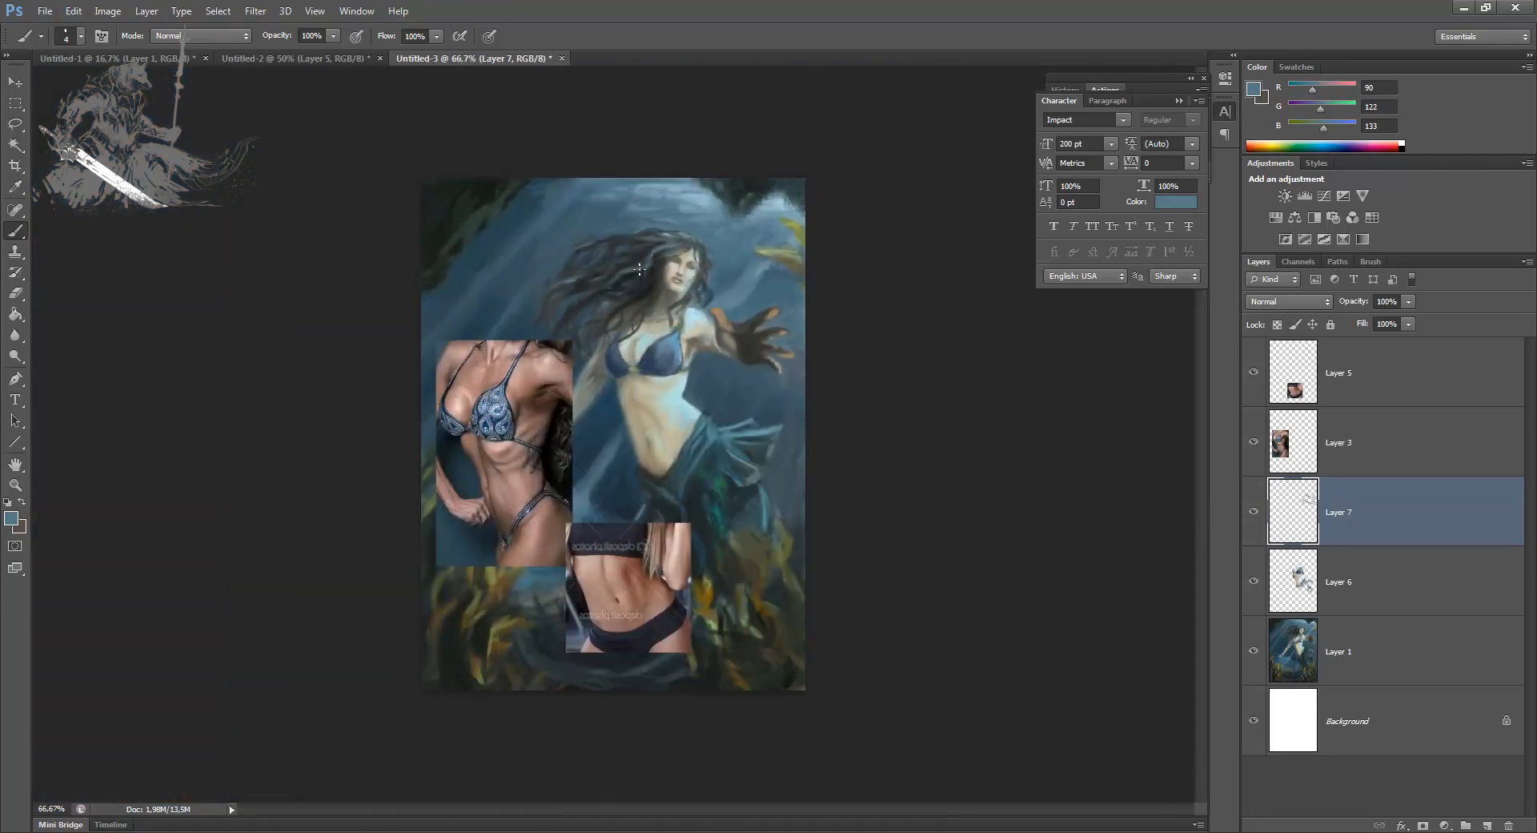
pyautogui.click(1253, 512)
pyautogui.click(1252, 515)
pyautogui.click(1251, 514)
pyautogui.click(1252, 514)
pyautogui.hotkey('ctrl', 'e')
pyautogui.click(1251, 514)
pyautogui.click(1251, 514)
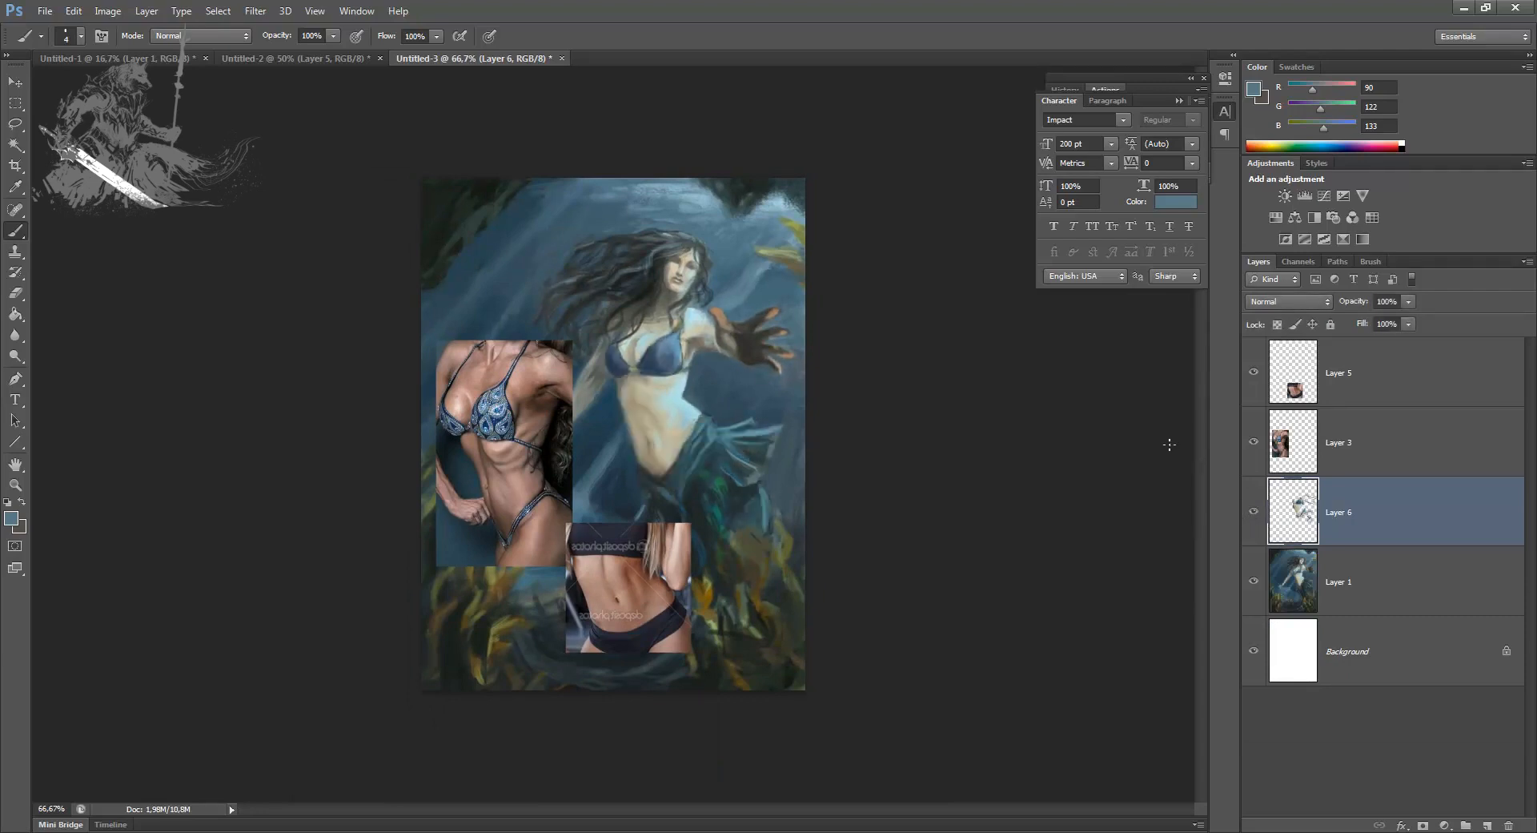
# Step: Copy the mermaid's head and surrounding hair from Layer 6 to a new layer and enlarge it to about 107%
pyautogui.press('l')
pyautogui.moveTo(723, 232)
pyautogui.mouseDown()
pyautogui.moveTo(719, 289)
pyautogui.moveTo(688, 316)
pyautogui.moveTo(727, 211)
pyautogui.moveTo(693, 134)
pyautogui.moveTo(685, 164)
pyautogui.mouseUp()
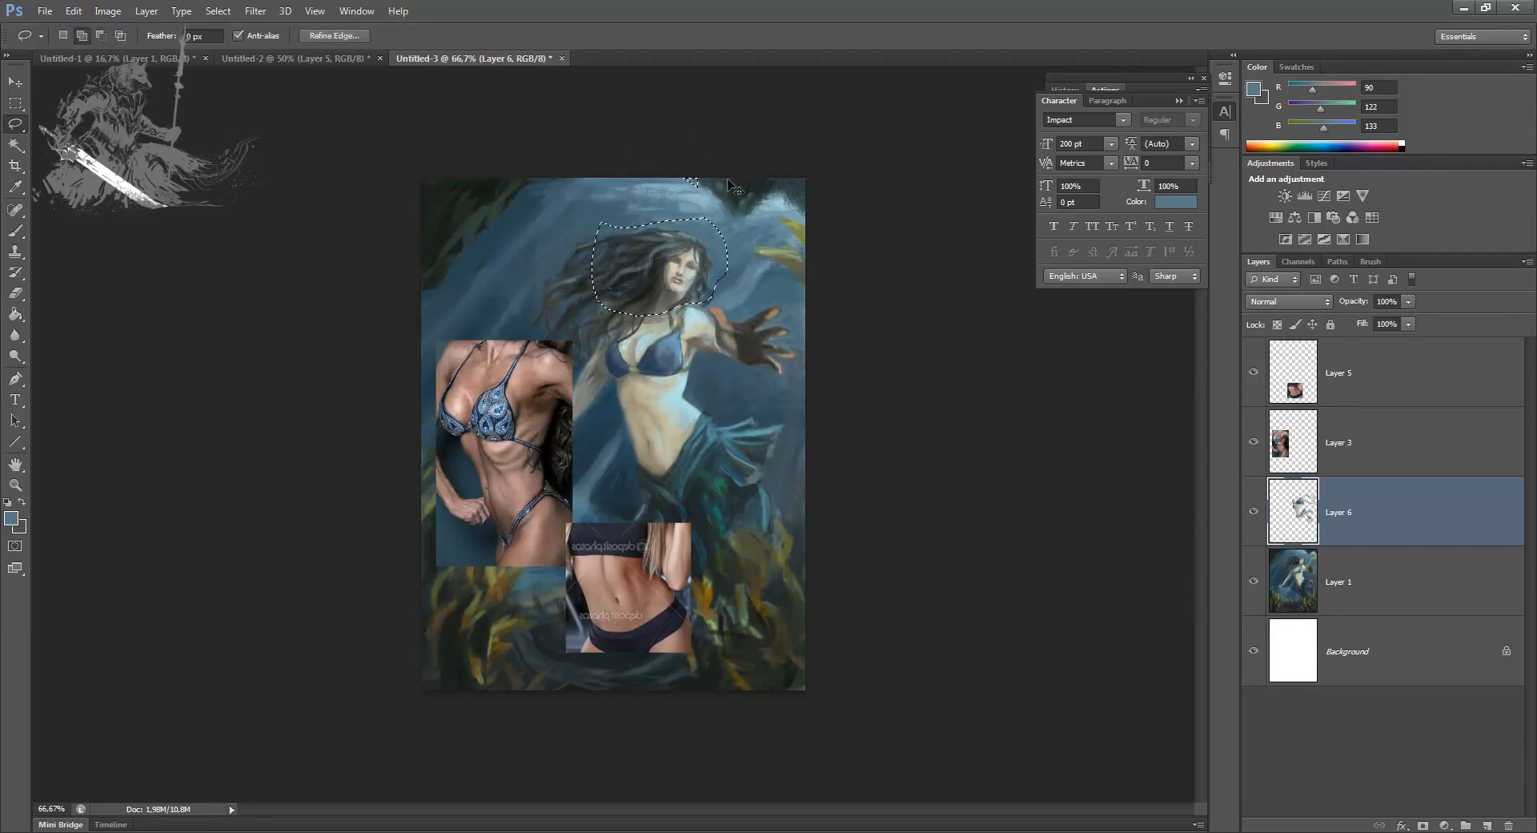
pyautogui.hotkey('ctrl', 'j')
pyautogui.hotkey('ctrl', 't')
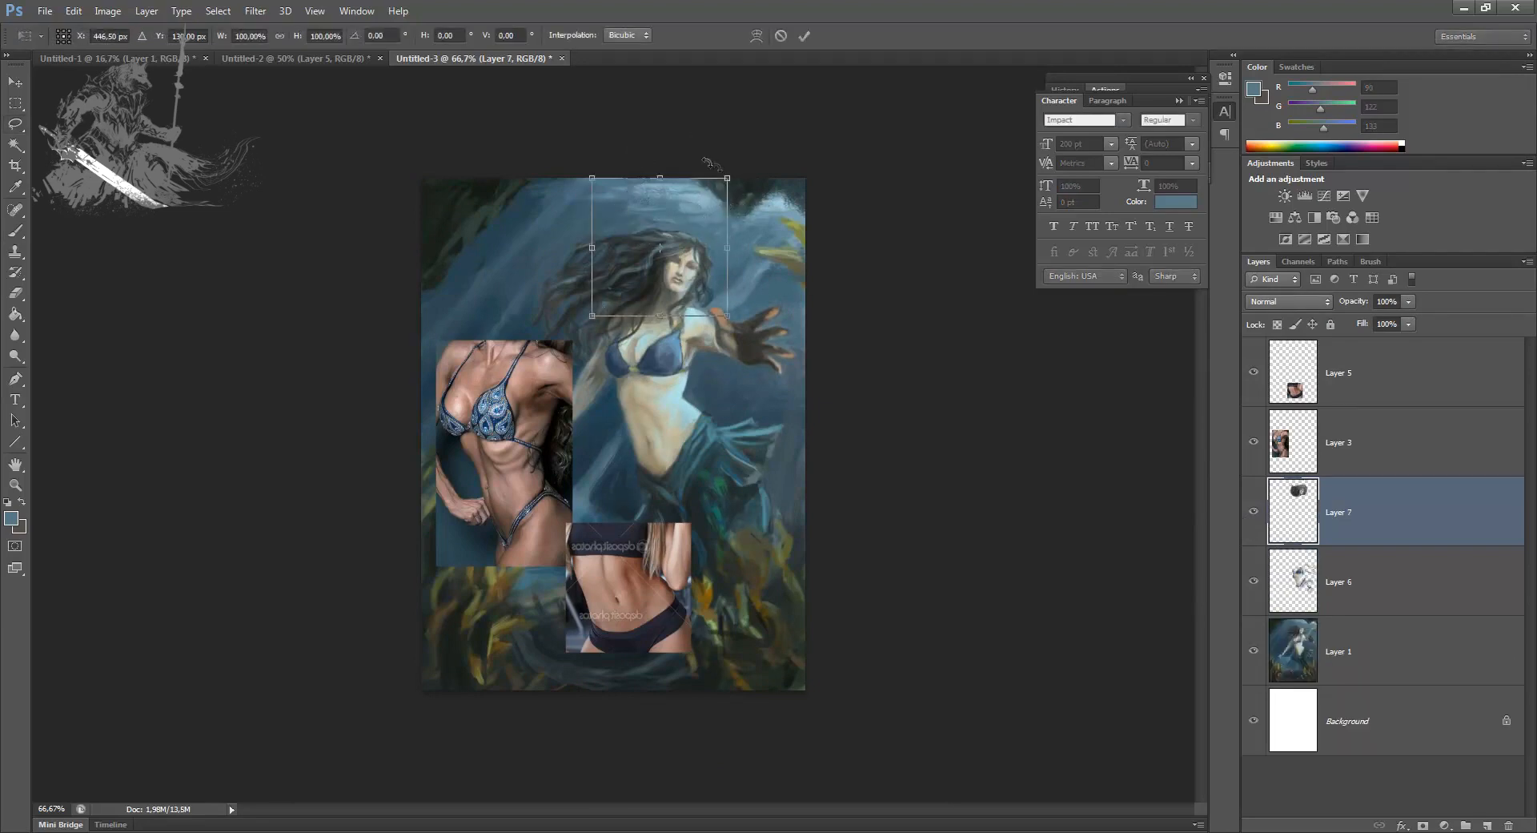
pyautogui.keyDown('alt'); pyautogui.moveTo(727, 177); pyautogui.dragTo(732, 173); pyautogui.keyUp('alt')
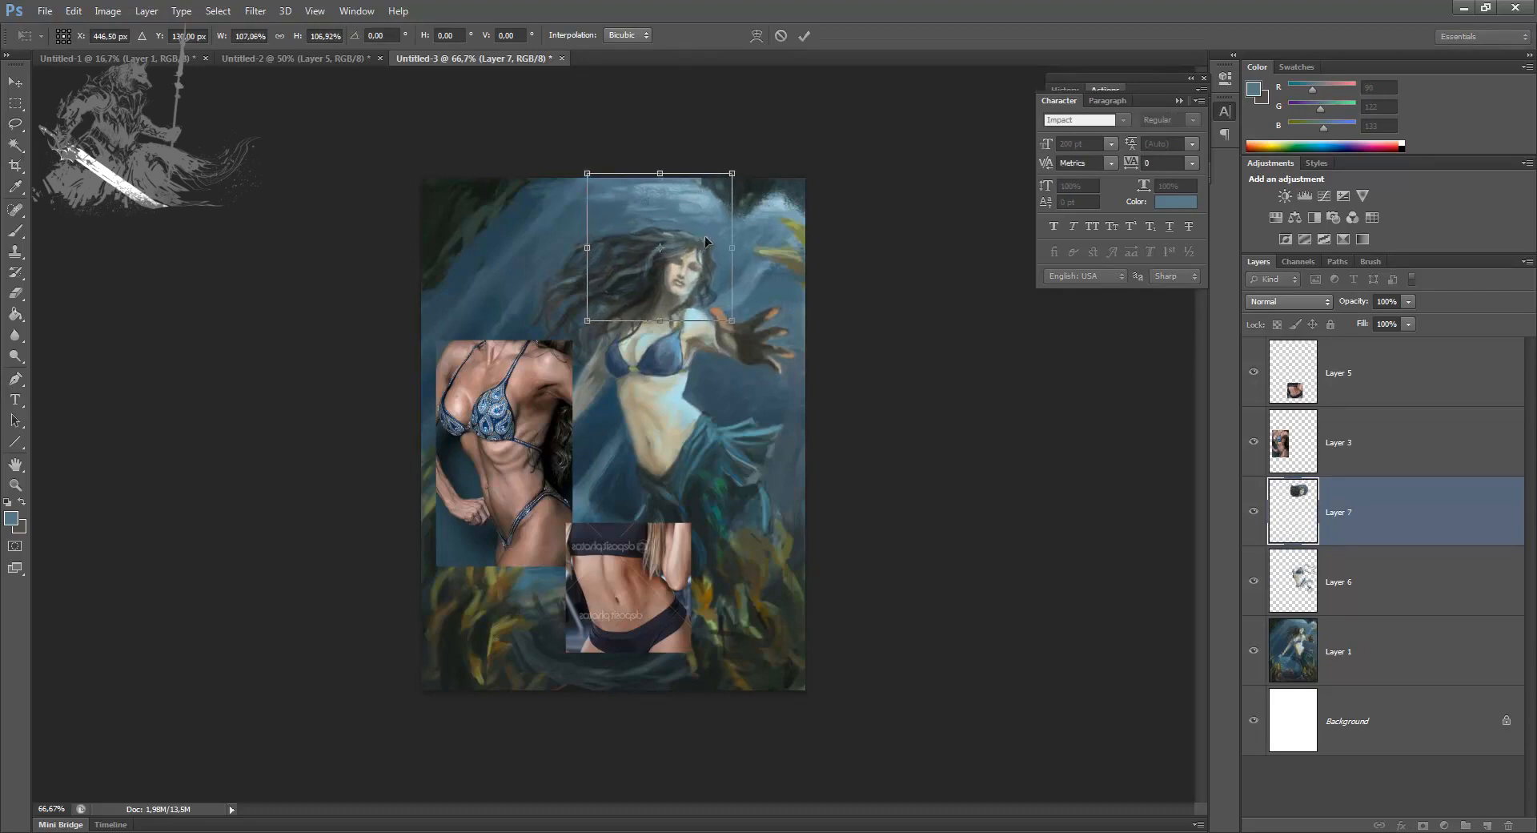
pyautogui.press('Return')
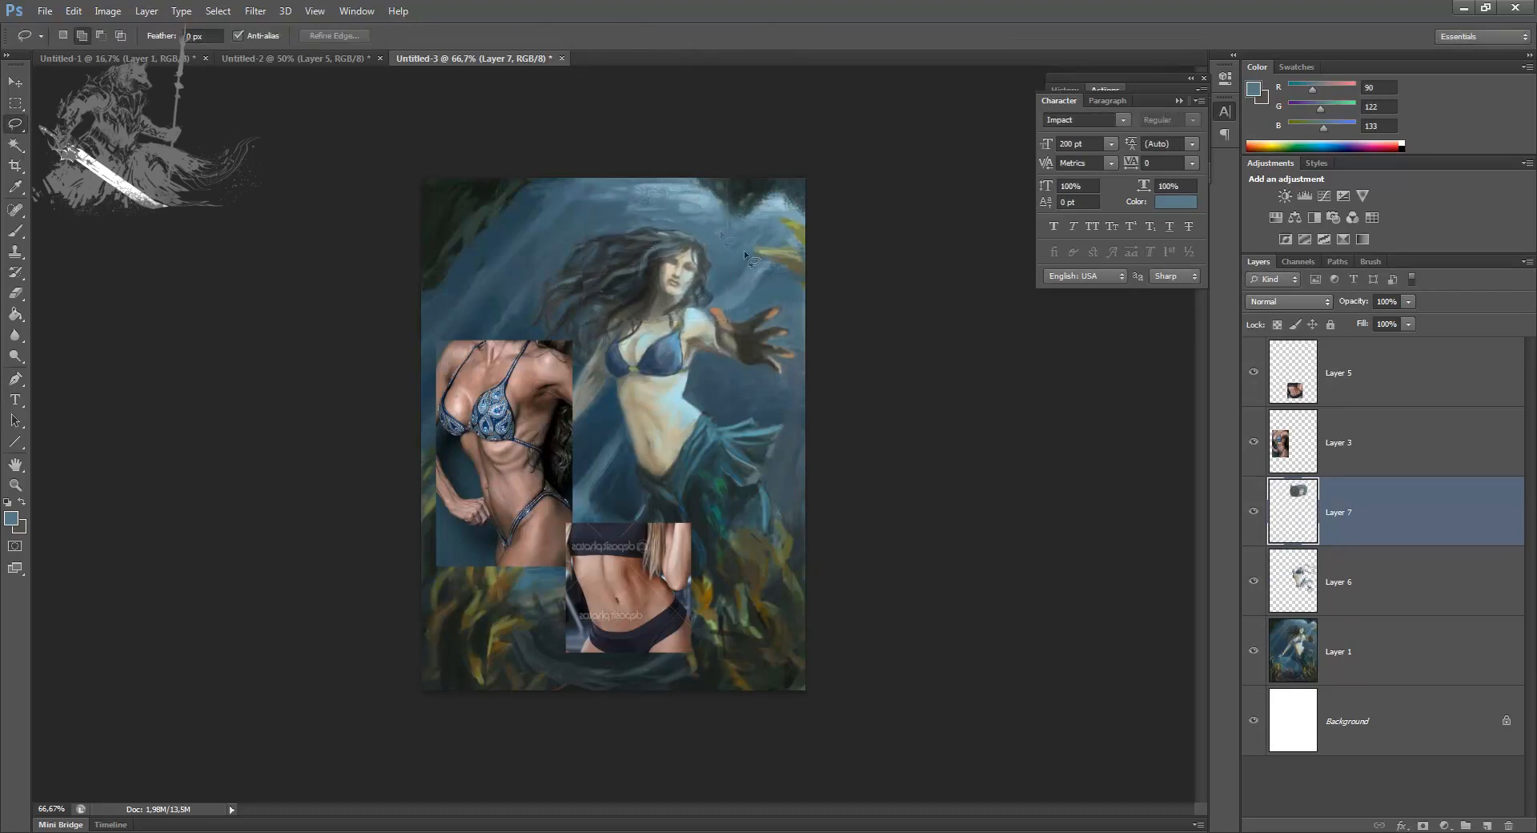
# Step: Enlarge the copied head slightly more and compare it by toggling the visibility of Layer 7
pyautogui.hotkey('ctrl', 't')
pyautogui.keyDown('alt'); pyautogui.moveTo(582, 175); pyautogui.dragTo(578, 172); pyautogui.keyUp('alt')
pyautogui.press('Return')
pyautogui.press('v')
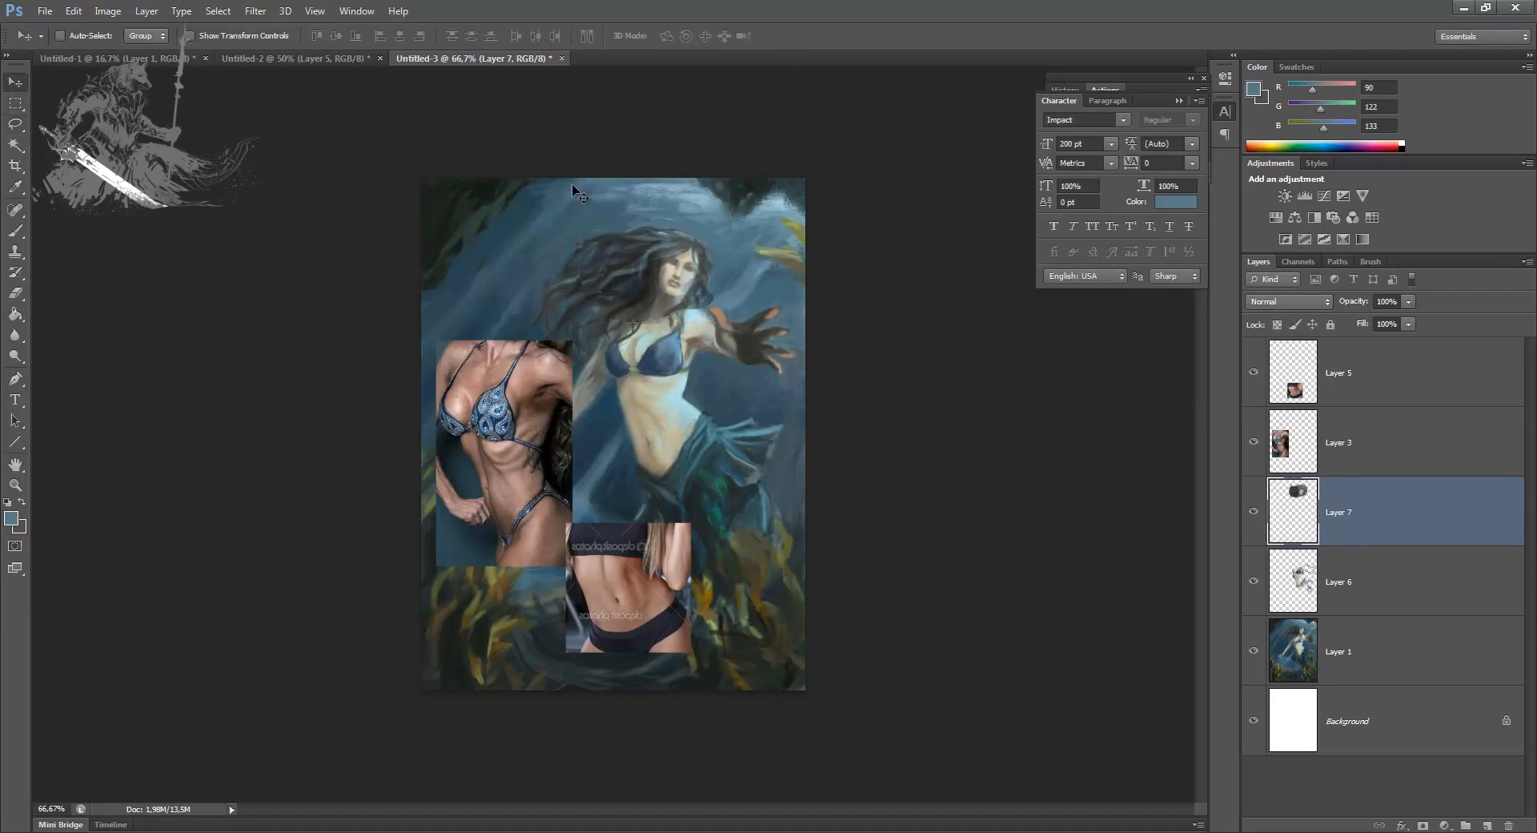
pyautogui.click(1255, 512)
pyautogui.click(1255, 511)
# Step: Blend the edges of the enlarged head copy on Layer 7 with a 60 px eraser
pyautogui.press('e')
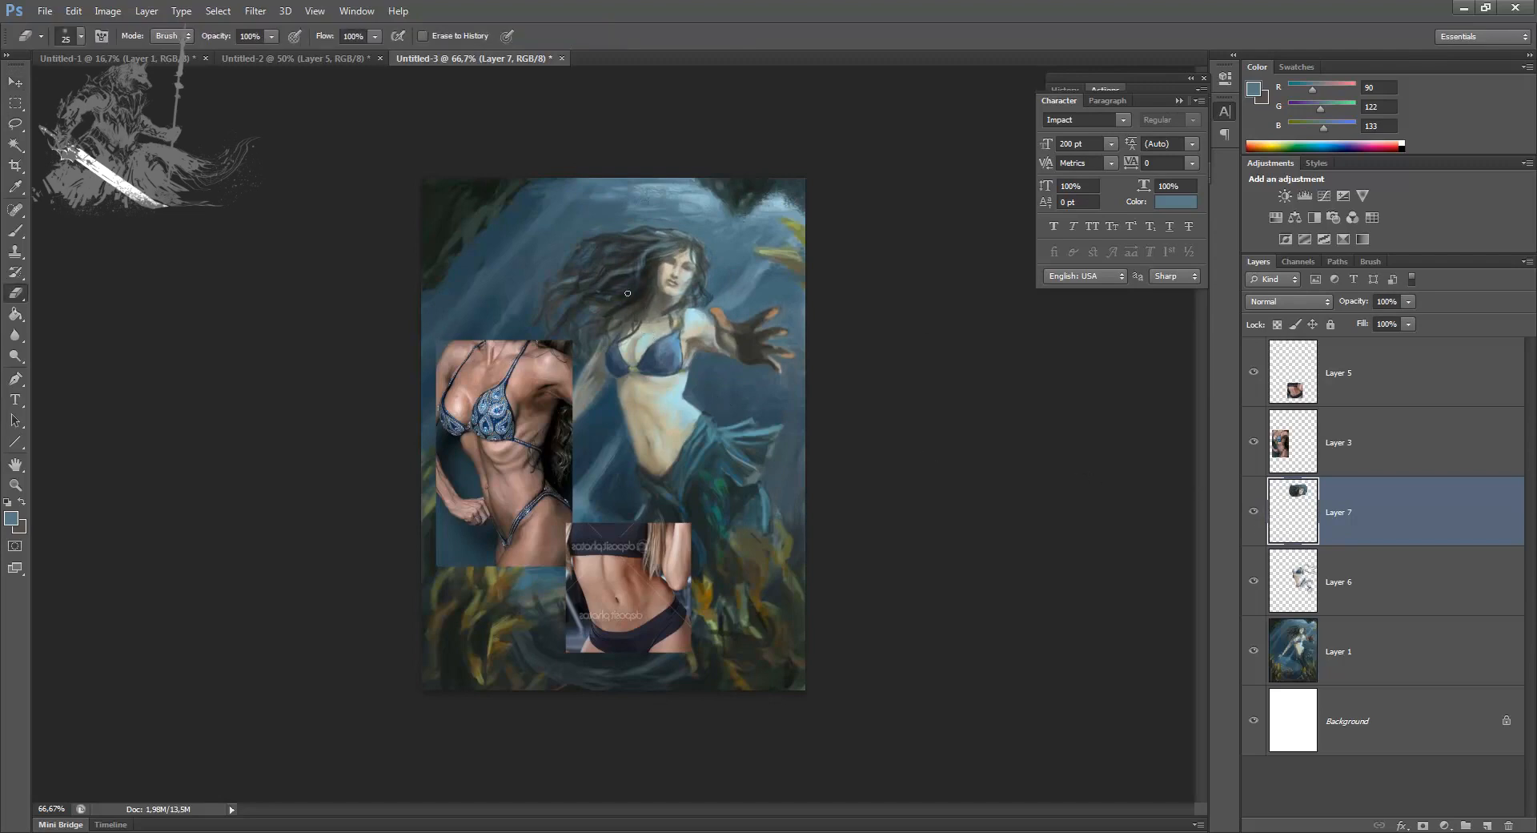
pyautogui.press(']')
pyautogui.press(']')
pyautogui.press(']')
pyautogui.hotkey('ctrl', '+')
pyautogui.hotkey('ctrl', '+')
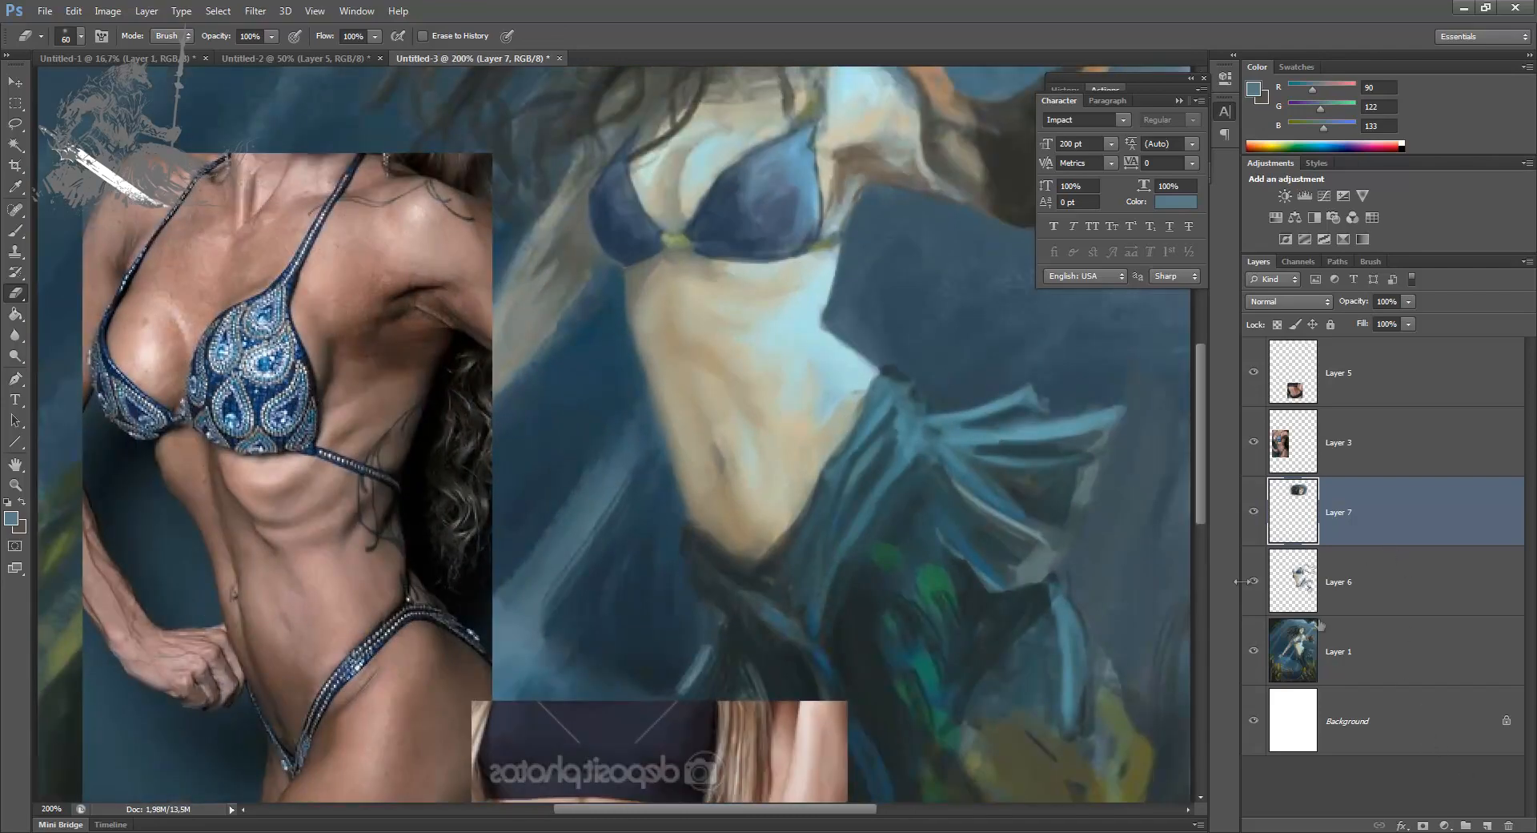
# Step: Paint the cleavage line between the bikini cups with a thin 2-3 px brush in dark brown (96, 75, 32)
pyautogui.press('b')
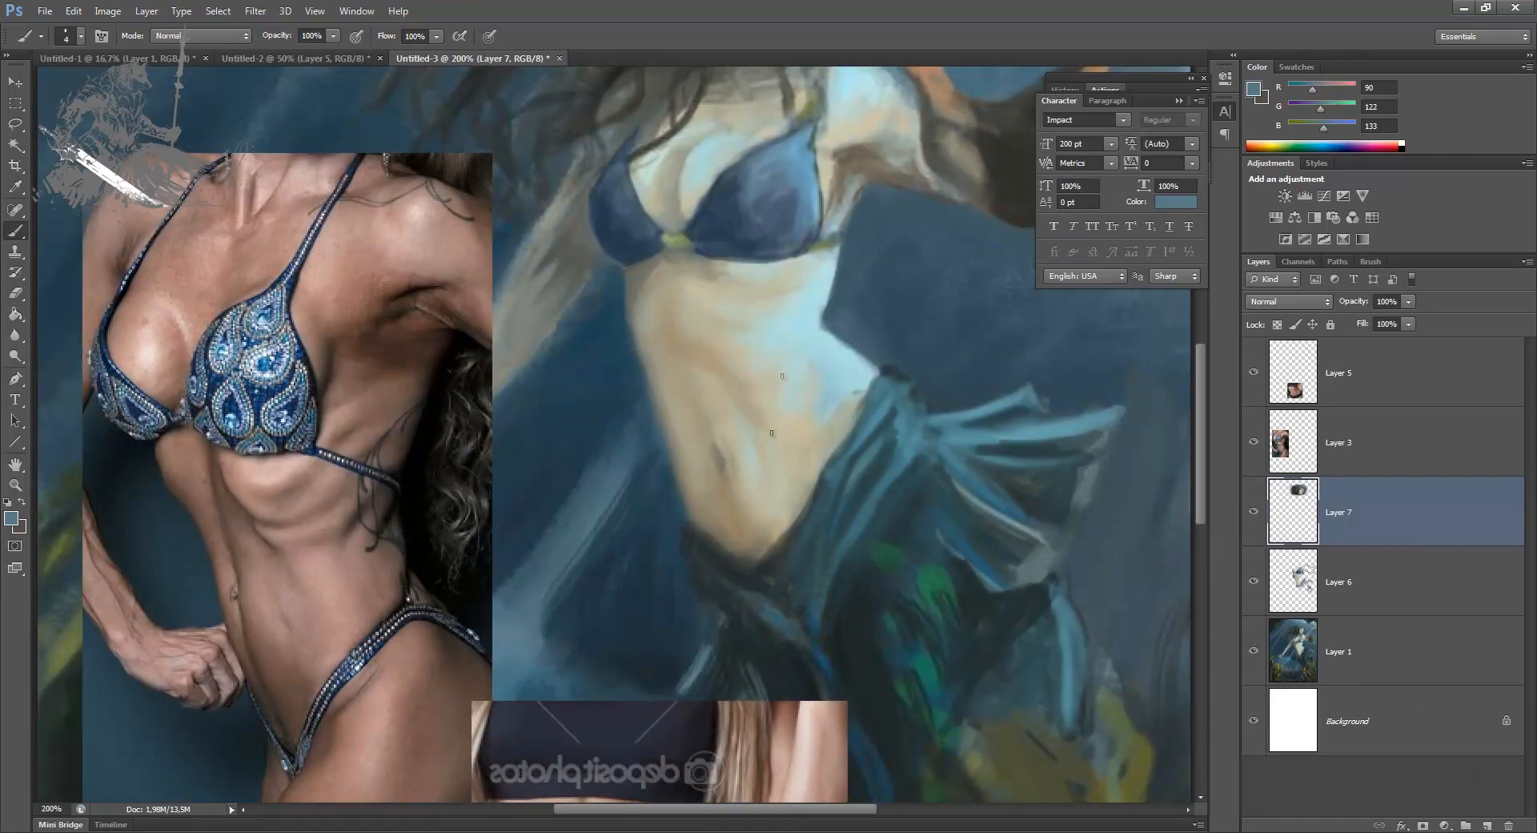
pyautogui.keyDown('alt'); pyautogui.click(710, 358); pyautogui.keyUp('alt')
pyautogui.click(12, 518)
pyautogui.moveTo(979, 466); pyautogui.dragTo(1045, 518)
pyautogui.click(1265, 384)
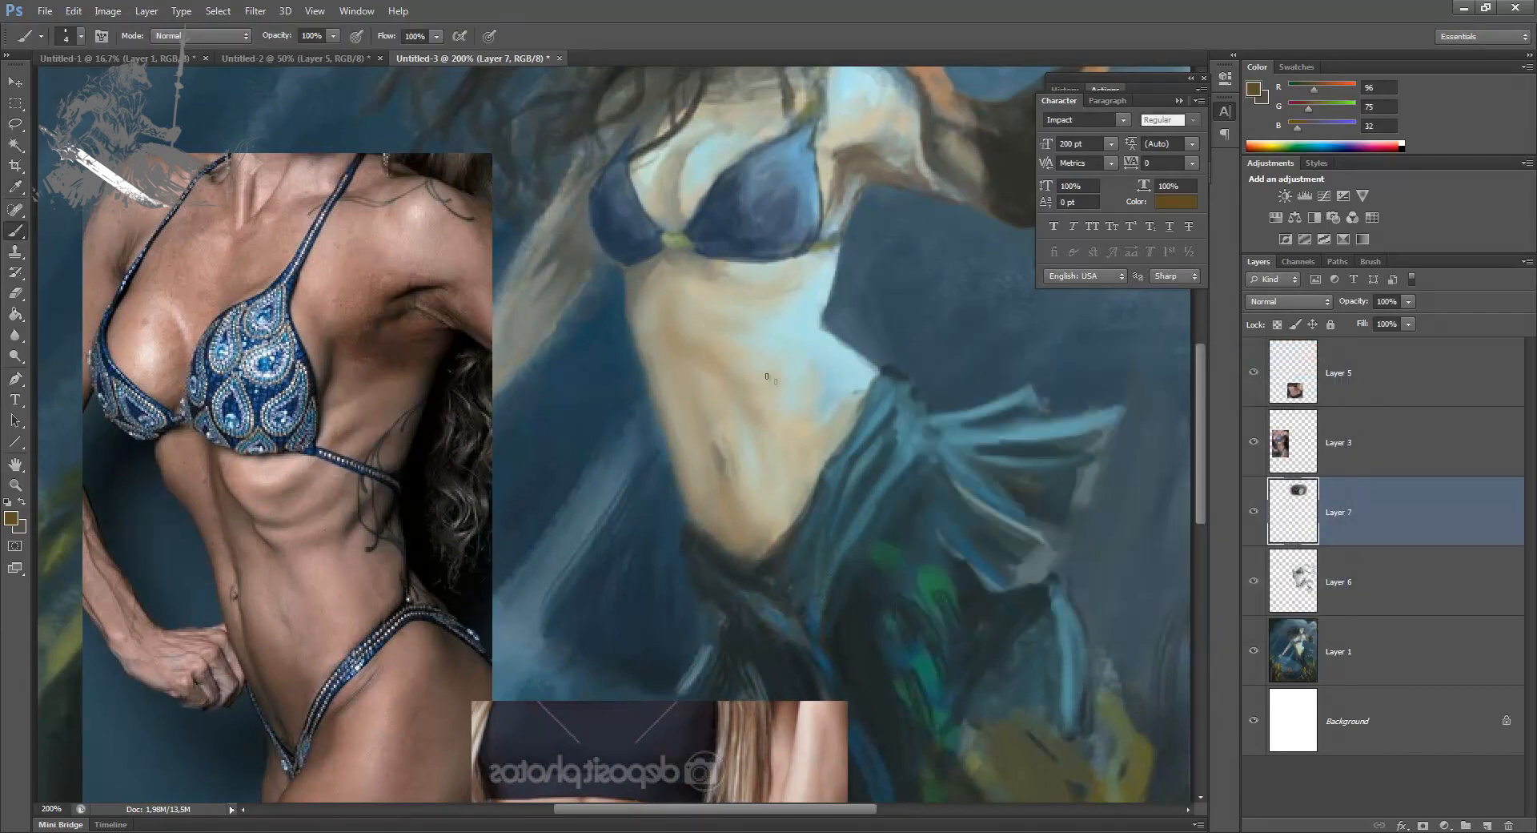
pyautogui.moveTo(666, 402); pyautogui.dragTo(665, 479)
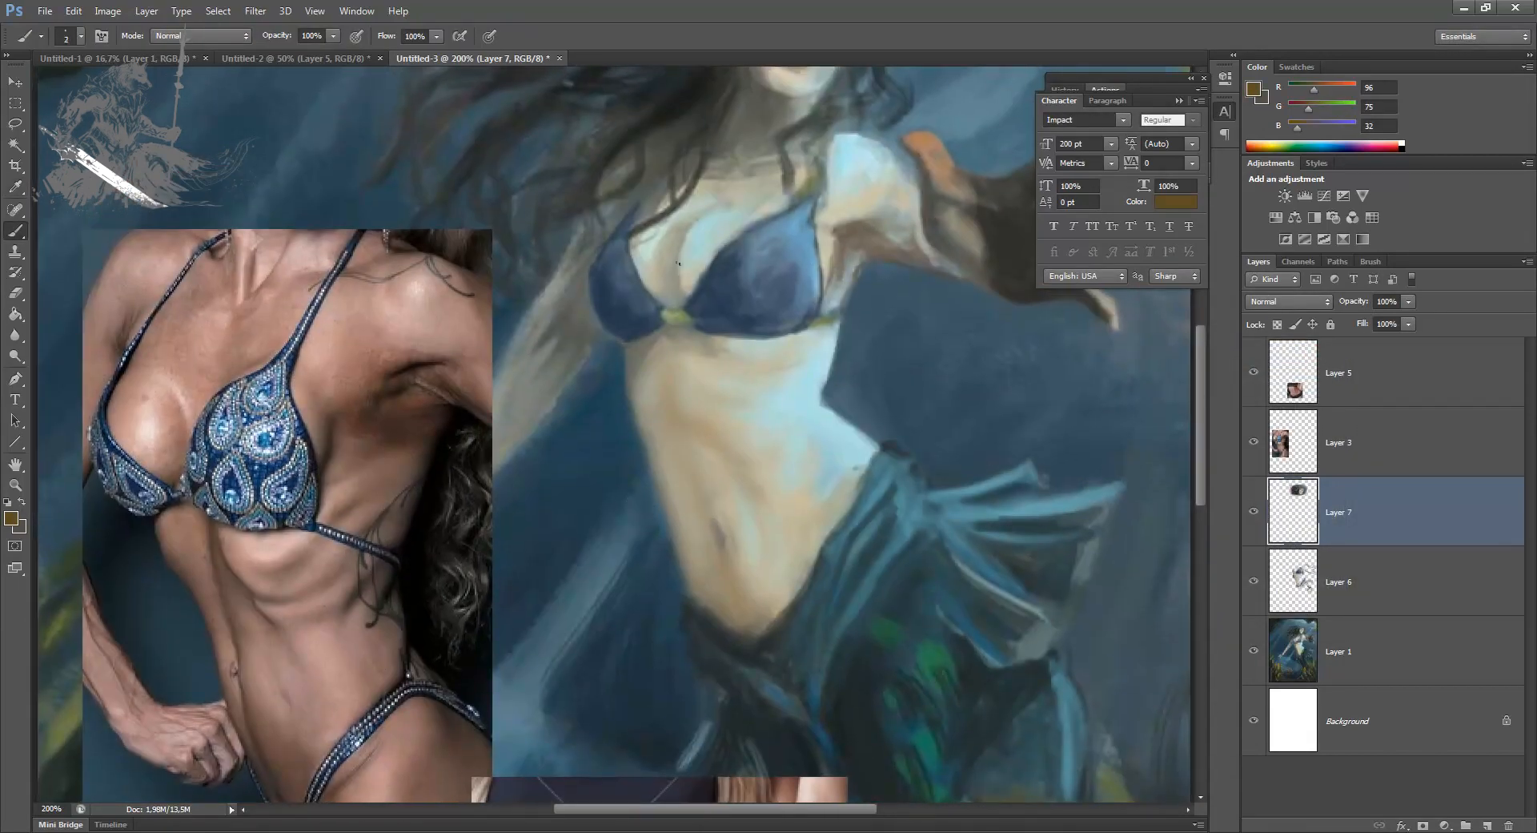
pyautogui.moveTo(674, 376)
pyautogui.mouseDown()
pyautogui.moveTo(676, 250)
pyautogui.moveTo(681, 397)
pyautogui.mouseUp()
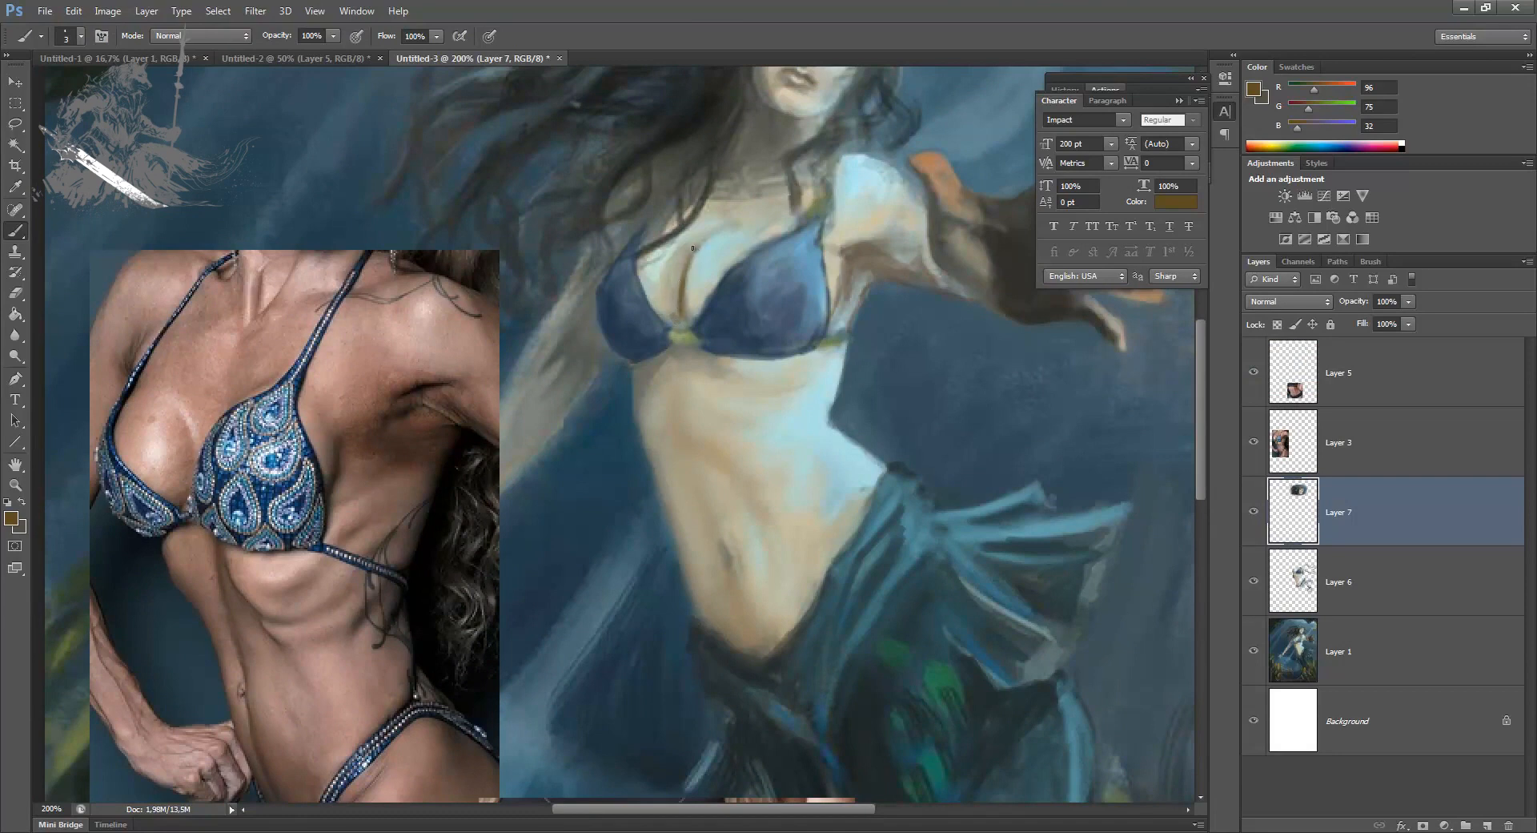
# Step: Shade the cleavage in dark brown using a different brush preset at 15 px
pyautogui.press(']')
pyautogui.press(']')
pyautogui.rightClick(684, 294)
pyautogui.scroll(-3, 1165, 469)
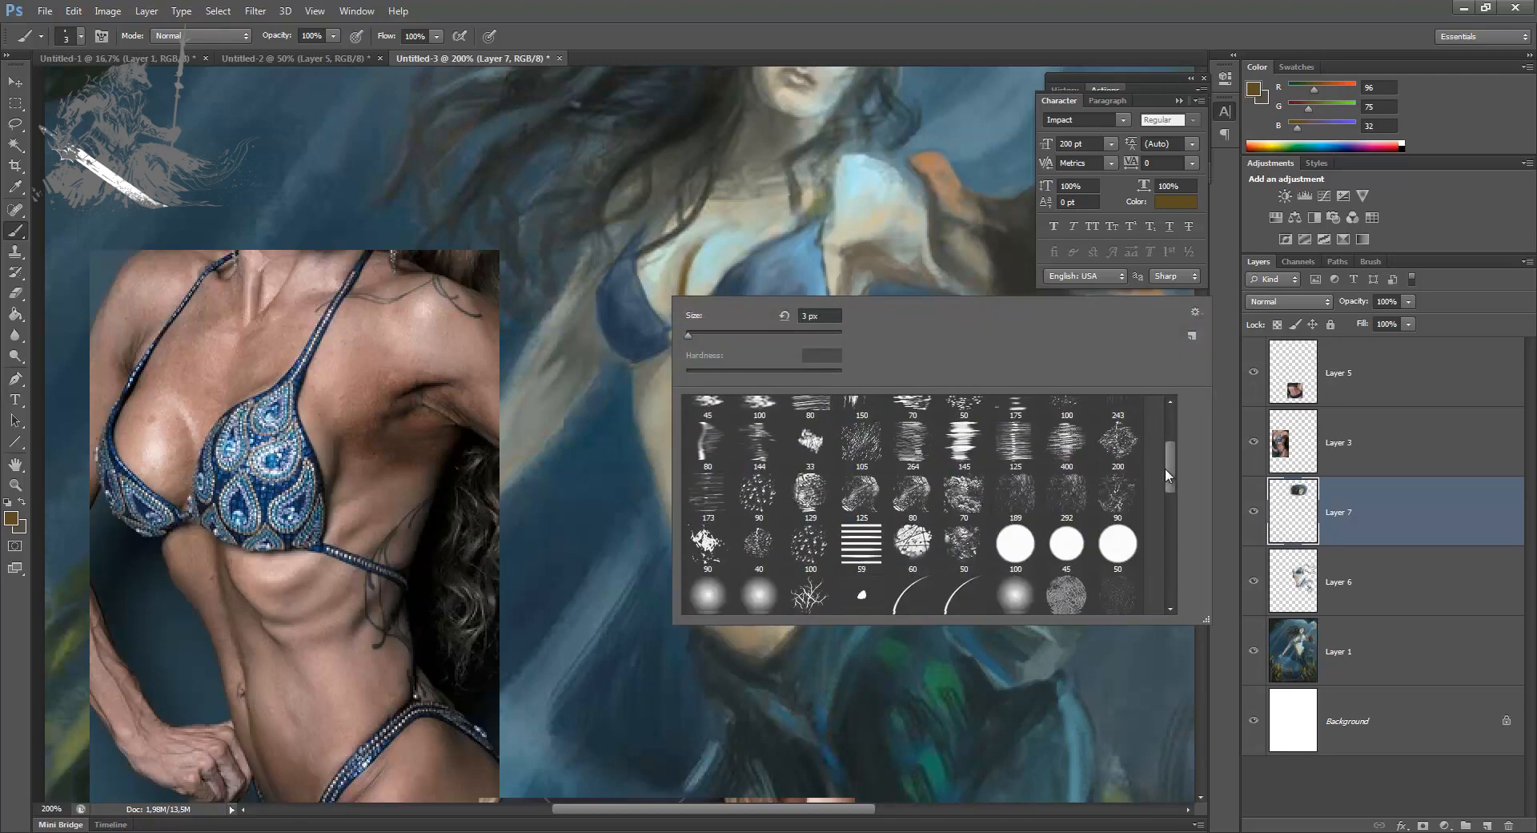
pyautogui.moveTo(1171, 470); pyautogui.dragTo(1170, 492)
pyautogui.click(695, 561)
pyautogui.moveTo(739, 334); pyautogui.dragTo(706, 336)
pyautogui.click(684, 284)
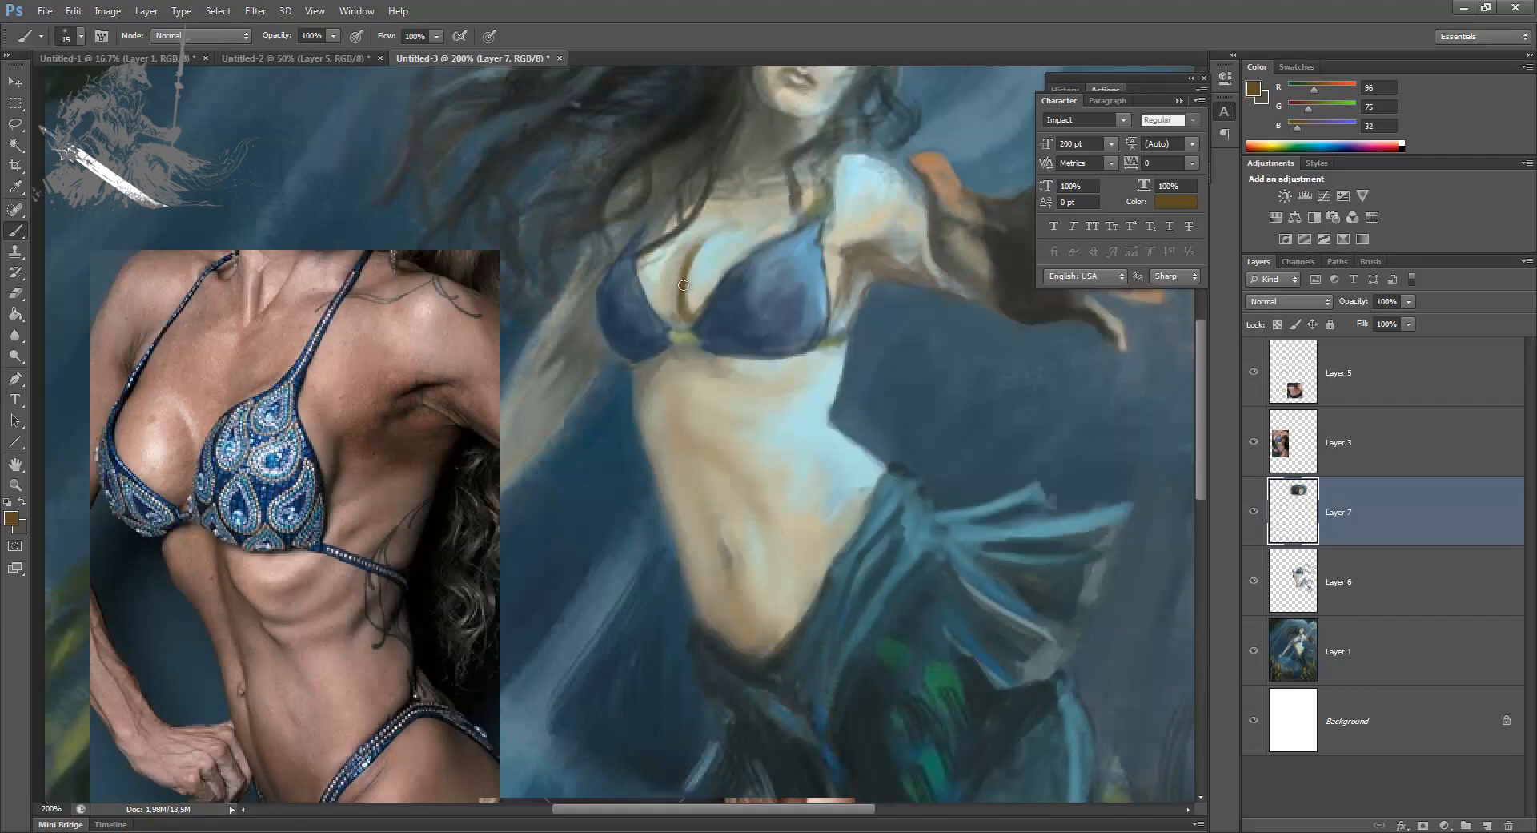
pyautogui.moveTo(691, 273); pyautogui.dragTo(688, 307)
pyautogui.moveTo(698, 246)
pyautogui.mouseDown()
pyautogui.moveTo(683, 314)
pyautogui.moveTo(652, 300)
pyautogui.moveTo(641, 262)
pyautogui.moveTo(673, 318)
pyautogui.mouseUp()
# Step: Blend the cleavage shading into the chest at 15 px with sampled pale skin tones
pyautogui.keyDown('alt'); pyautogui.click(711, 254); pyautogui.keyUp('alt')
pyautogui.keyDown('alt'); pyautogui.click(775, 455); pyautogui.keyUp('alt')
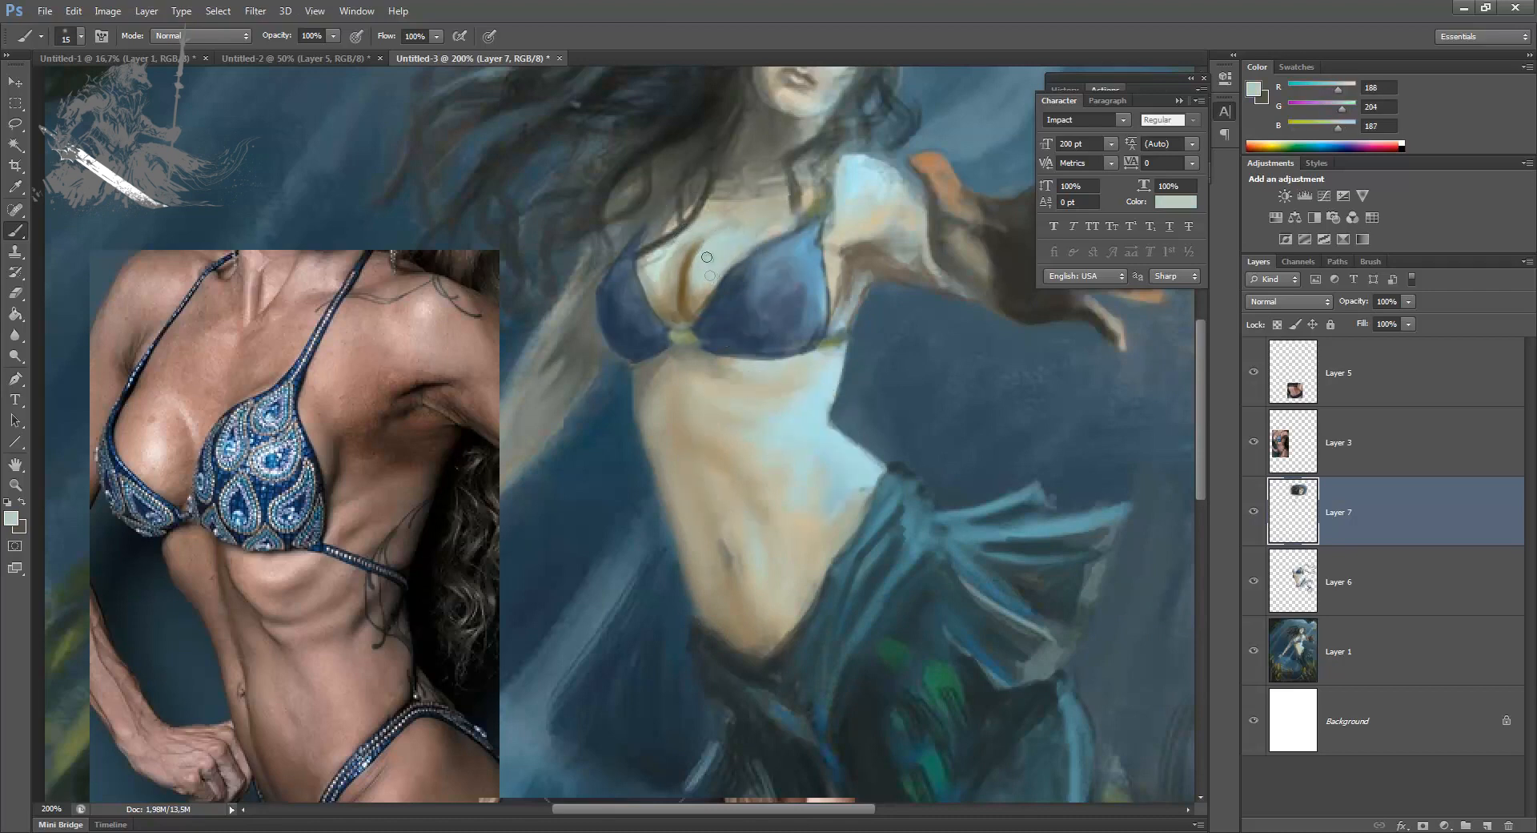
pyautogui.keyDown('alt'); pyautogui.click(743, 213); pyautogui.keyUp('alt')
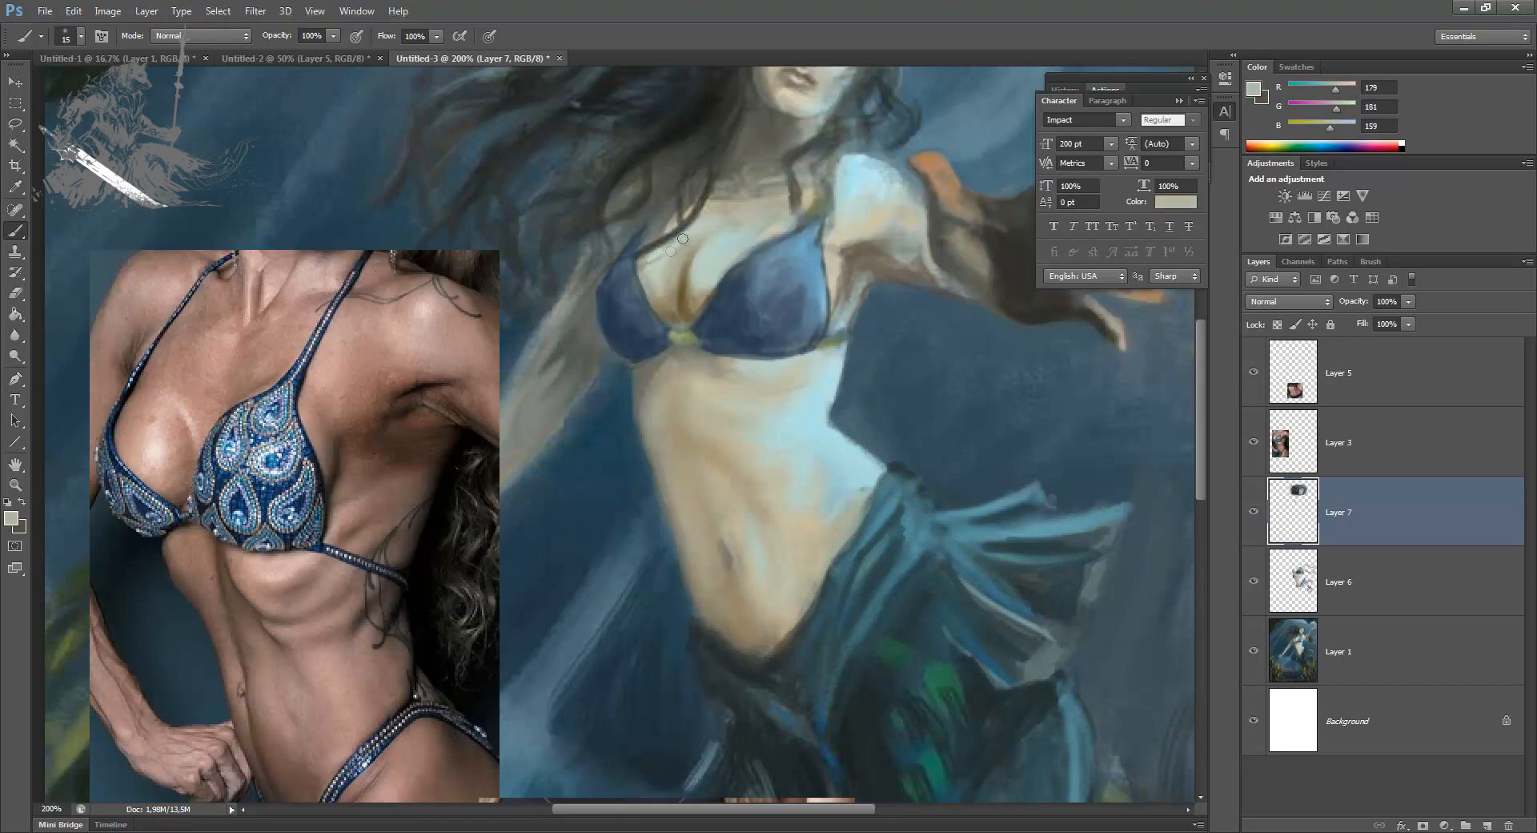
pyautogui.keyDown('alt'); pyautogui.click(694, 249); pyautogui.keyUp('alt')
pyautogui.keyDown('alt'); pyautogui.click(684, 294); pyautogui.keyUp('alt')
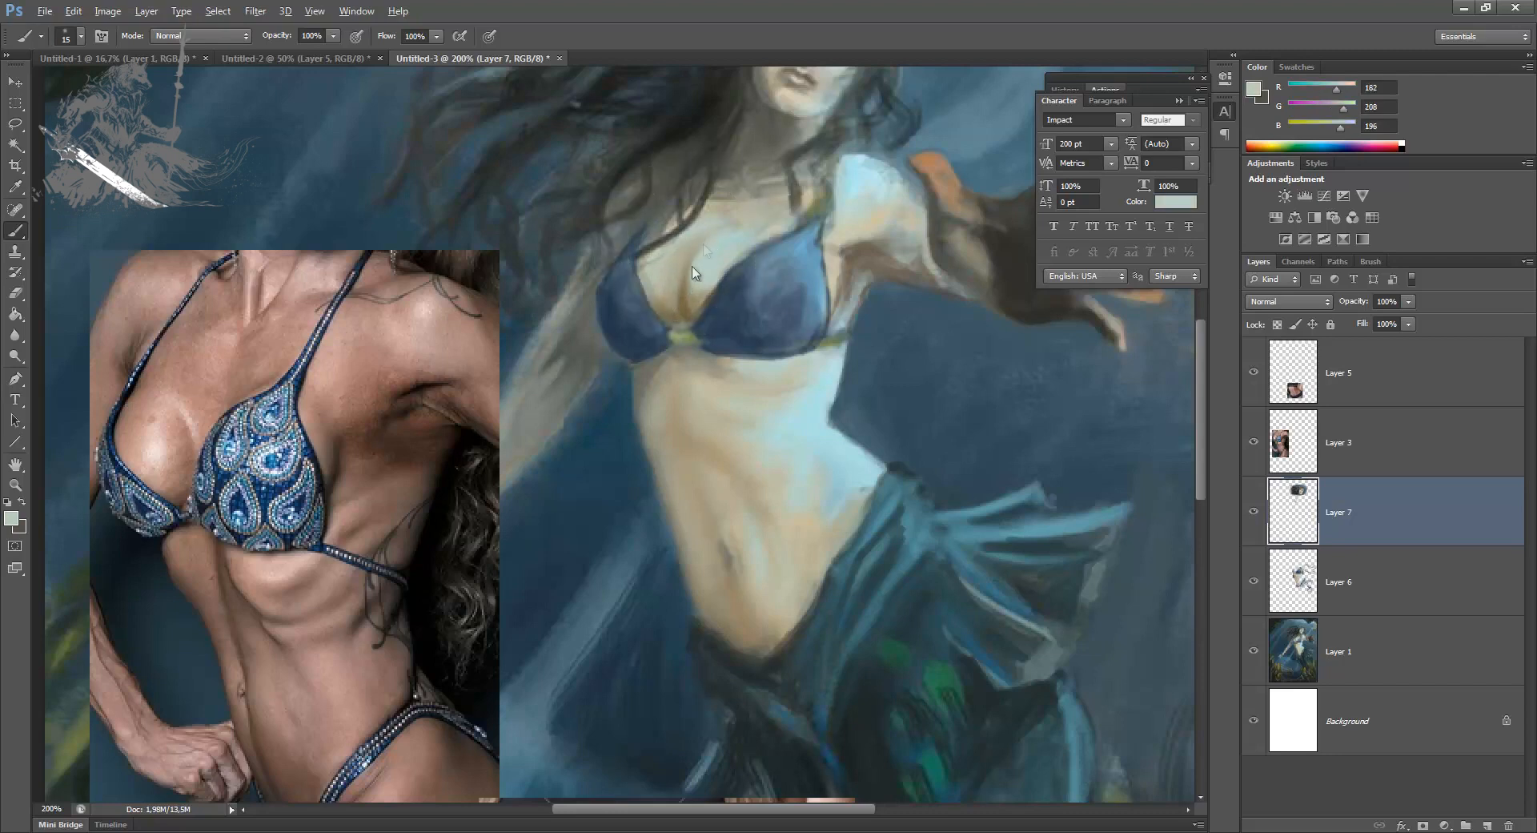
# Step: Deepen the base of the cleavage and the bikini's lower band at 8 px with dark brown (84, 74, 43)
pyautogui.keyDown('alt'); pyautogui.click(686, 308); pyautogui.keyUp('alt')
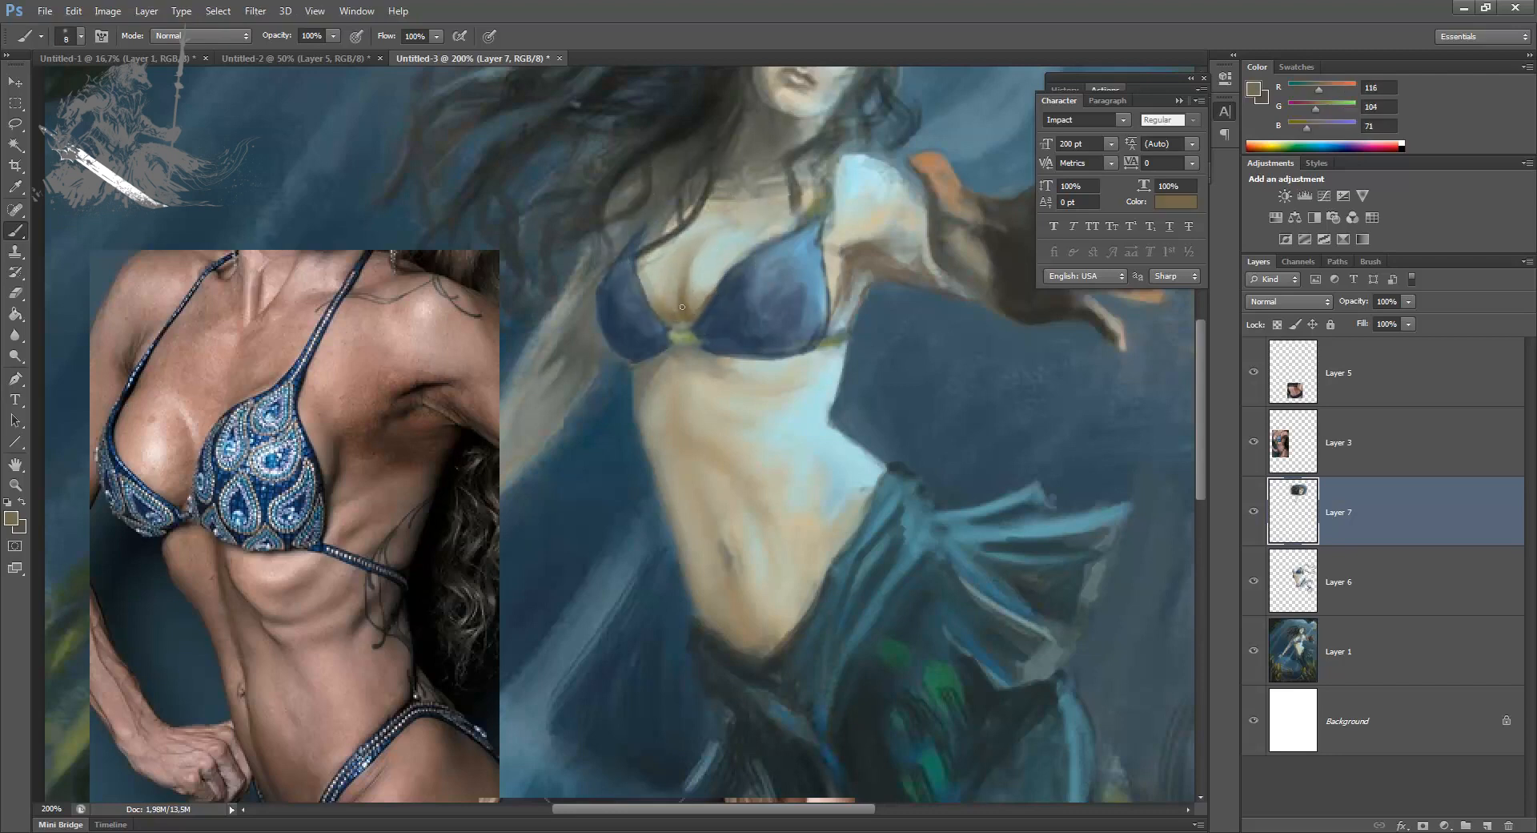
pyautogui.keyDown('alt'); pyautogui.click(687, 316); pyautogui.keyUp('alt')
pyautogui.click(11, 518)
pyautogui.click(1006, 525)
pyautogui.press('Return')
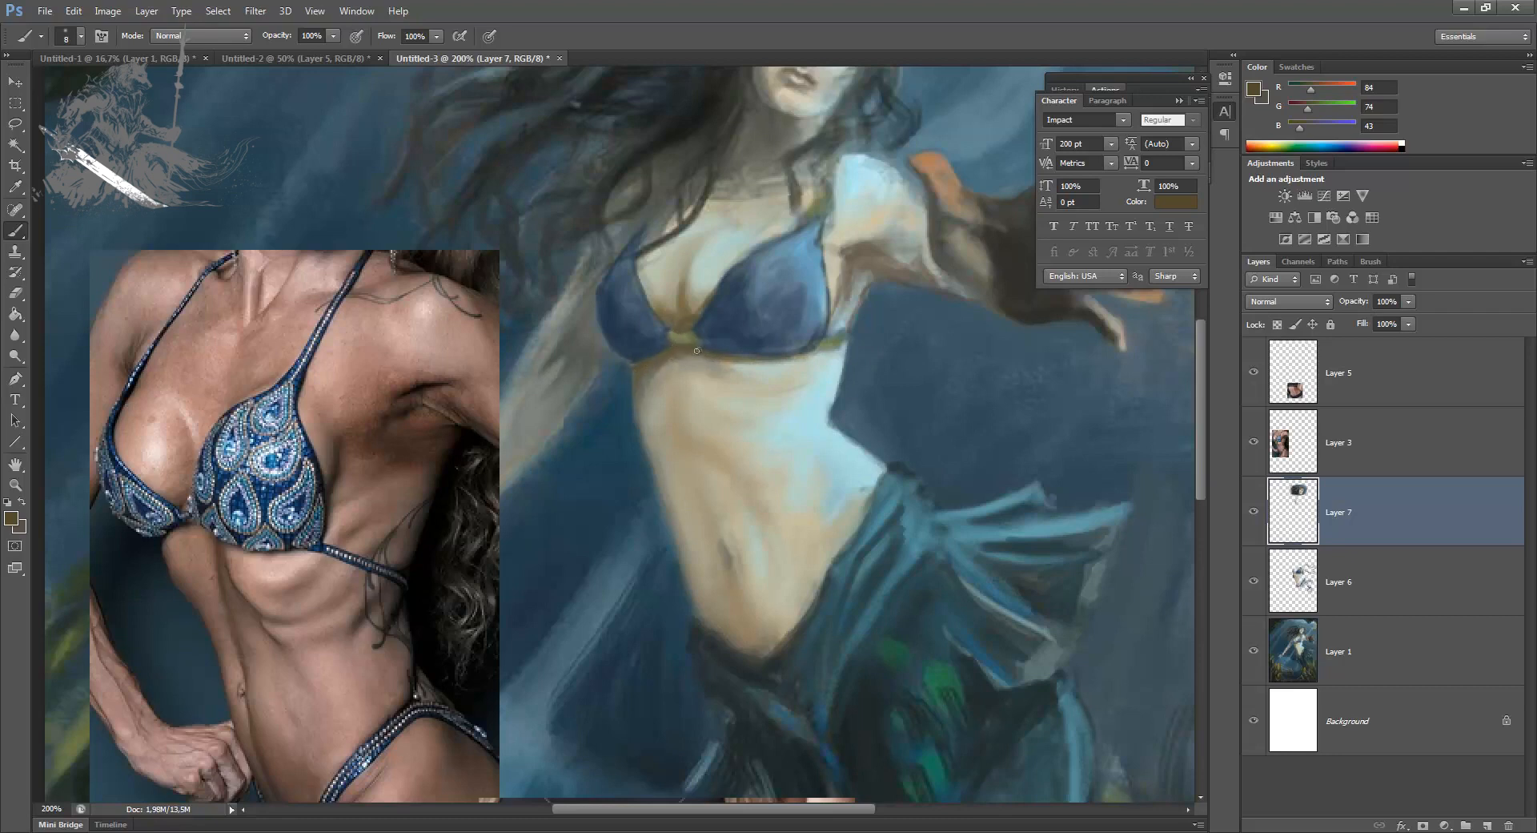
# Step: Define the underside of the bikini band at 5 px with a very dark brown (45, 38, 17)
pyautogui.click(11, 519)
pyautogui.moveTo(1011, 530); pyautogui.dragTo(1035, 558)
pyautogui.press('Return')
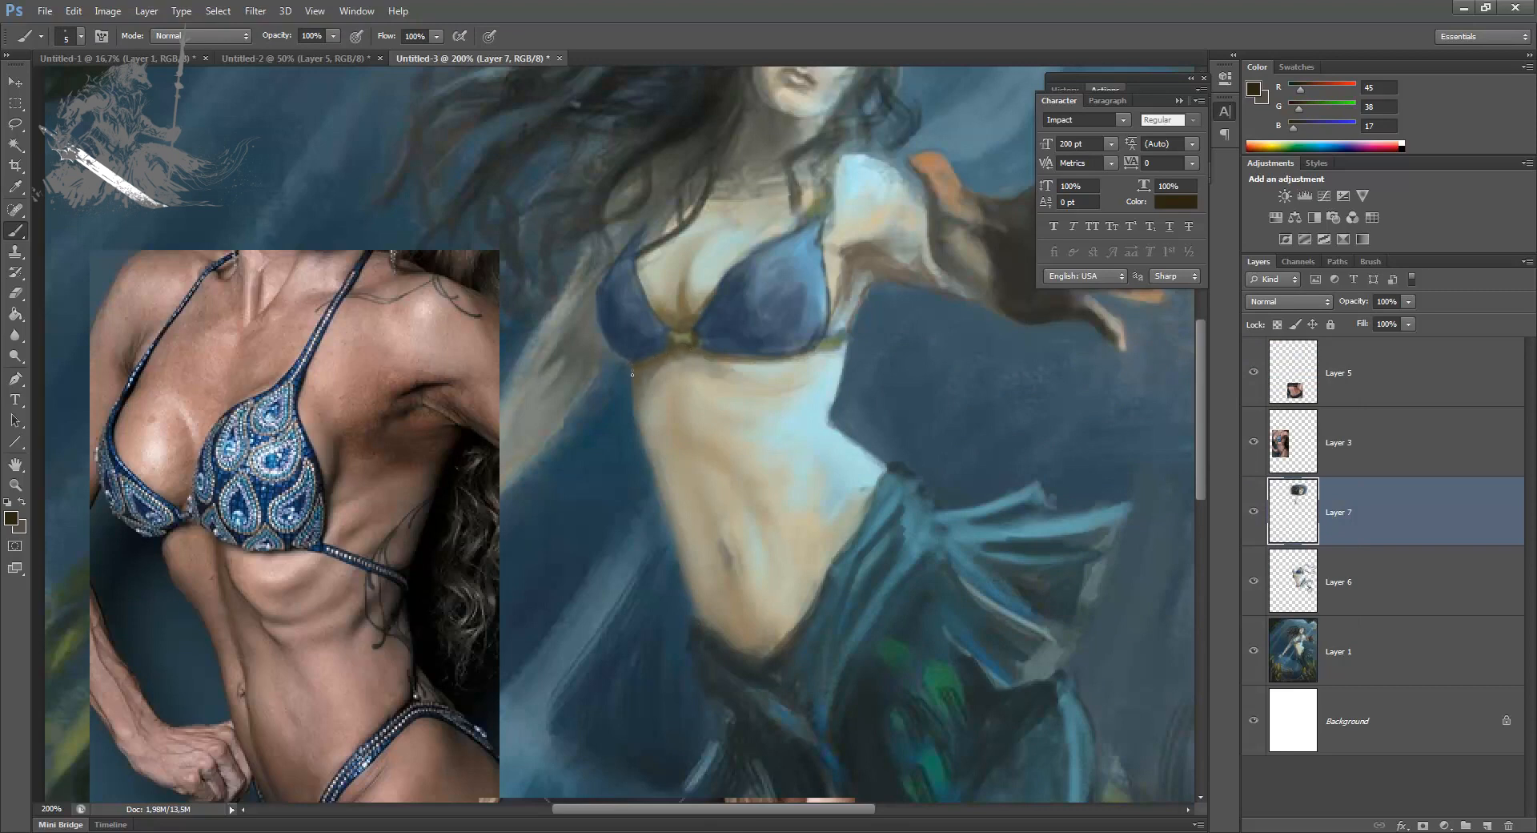
pyautogui.click(1369, 518)
# Step: Refine the torso's side edge below the bikini with sampled water blue at 5 px and grey skin tone at 9 px
pyautogui.keyDown('alt'); pyautogui.click(661, 585); pyautogui.keyUp('alt')
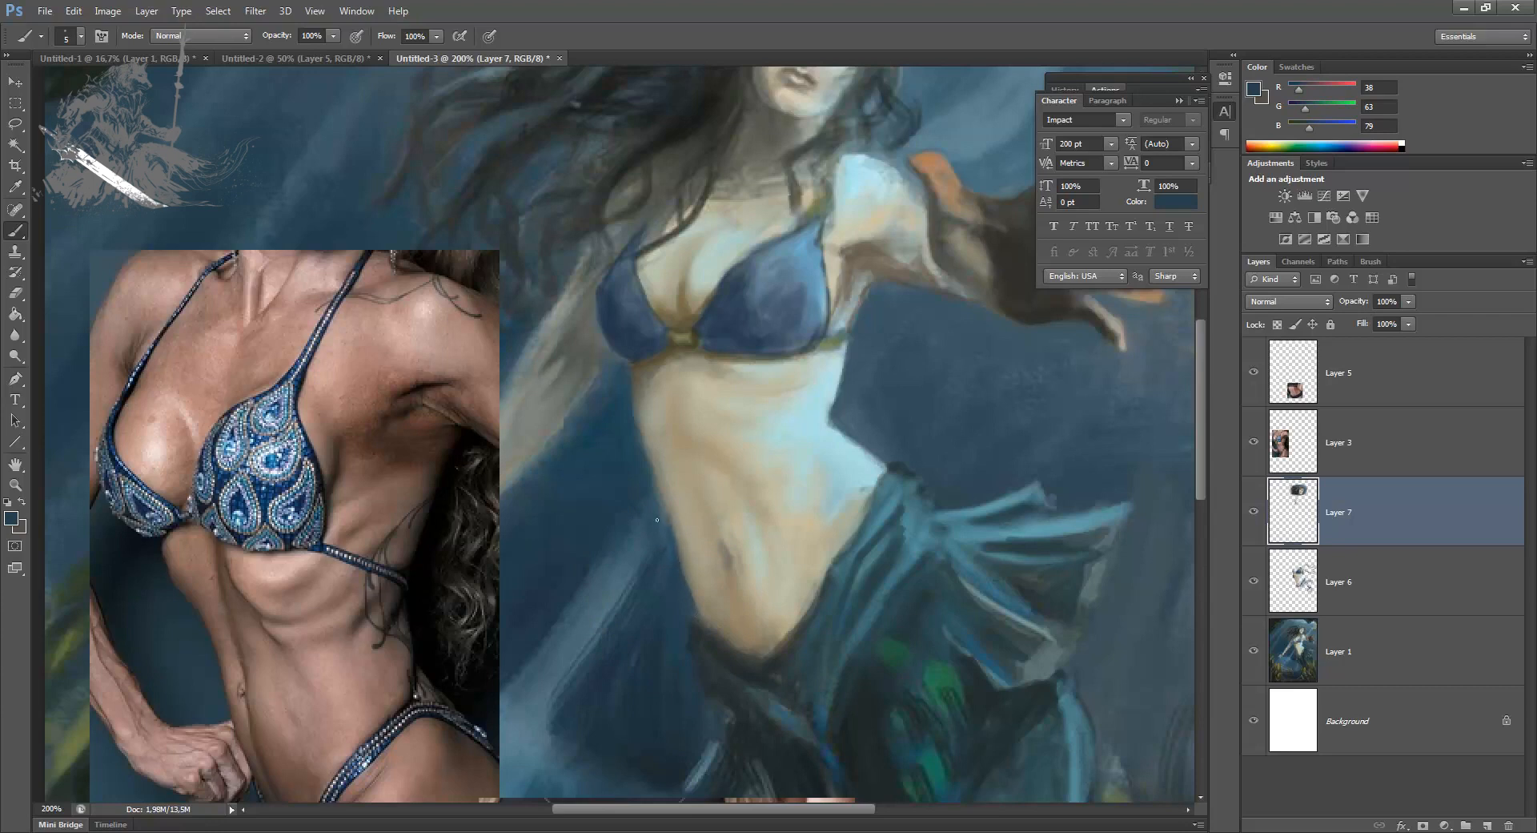
pyautogui.keyDown('alt'); pyautogui.click(648, 481); pyautogui.keyUp('alt')
pyautogui.keyDown('alt'); pyautogui.click(656, 457); pyautogui.keyUp('alt')
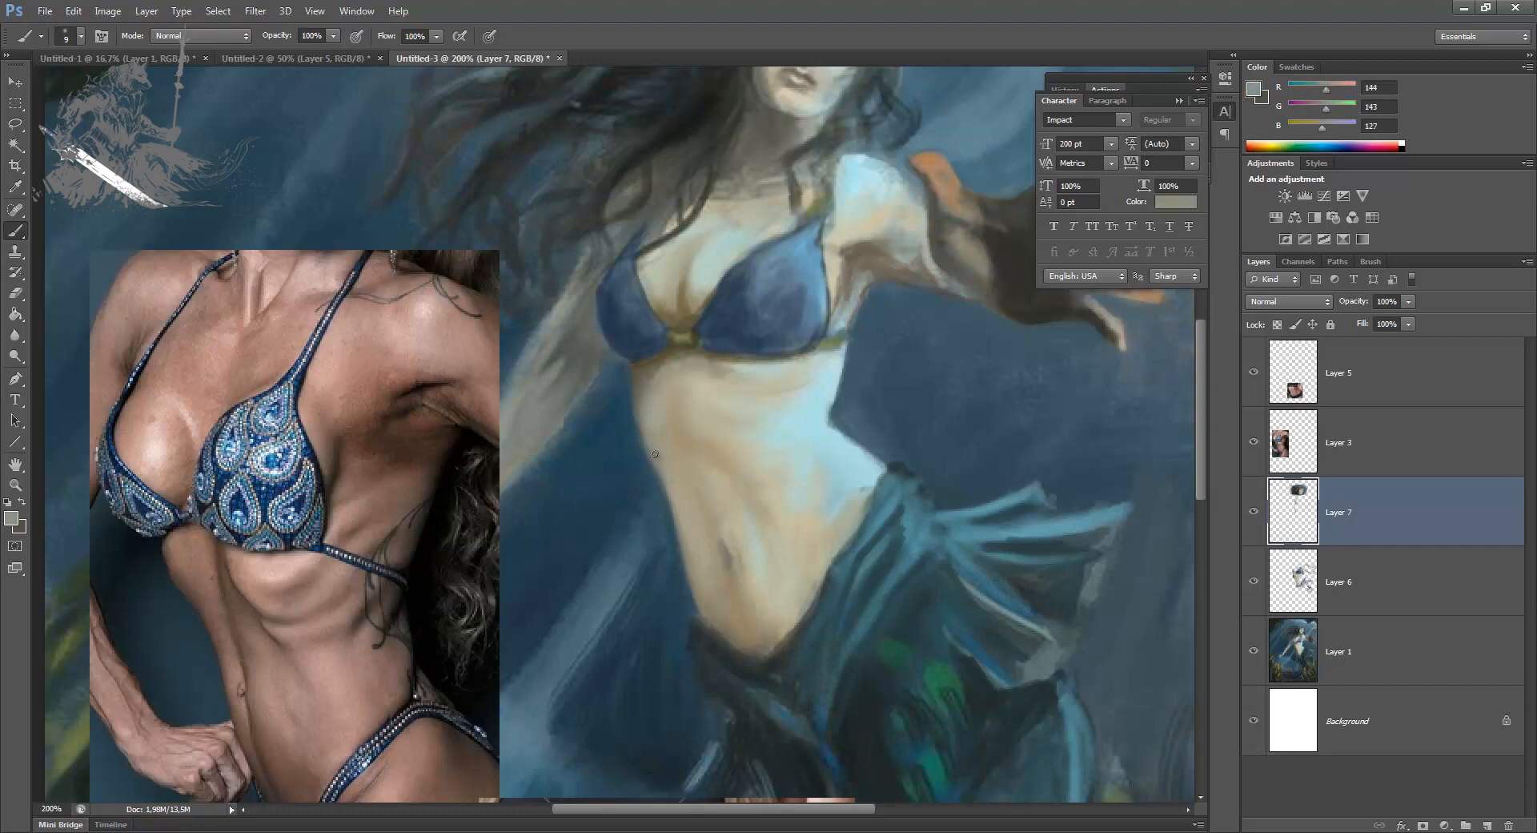
pyautogui.moveTo(667, 501); pyautogui.dragTo(681, 558)
# Step: Clean up the waist contour with another brush preset at 4 px, using sampled water blue and grey skin tones
pyautogui.rightClick(602, 451)
pyautogui.scroll(-3, 1041, 641)
pyautogui.click(906, 588)
pyautogui.moveTo(690, 490); pyautogui.dragTo(656, 491)
pyautogui.click(567, 508)
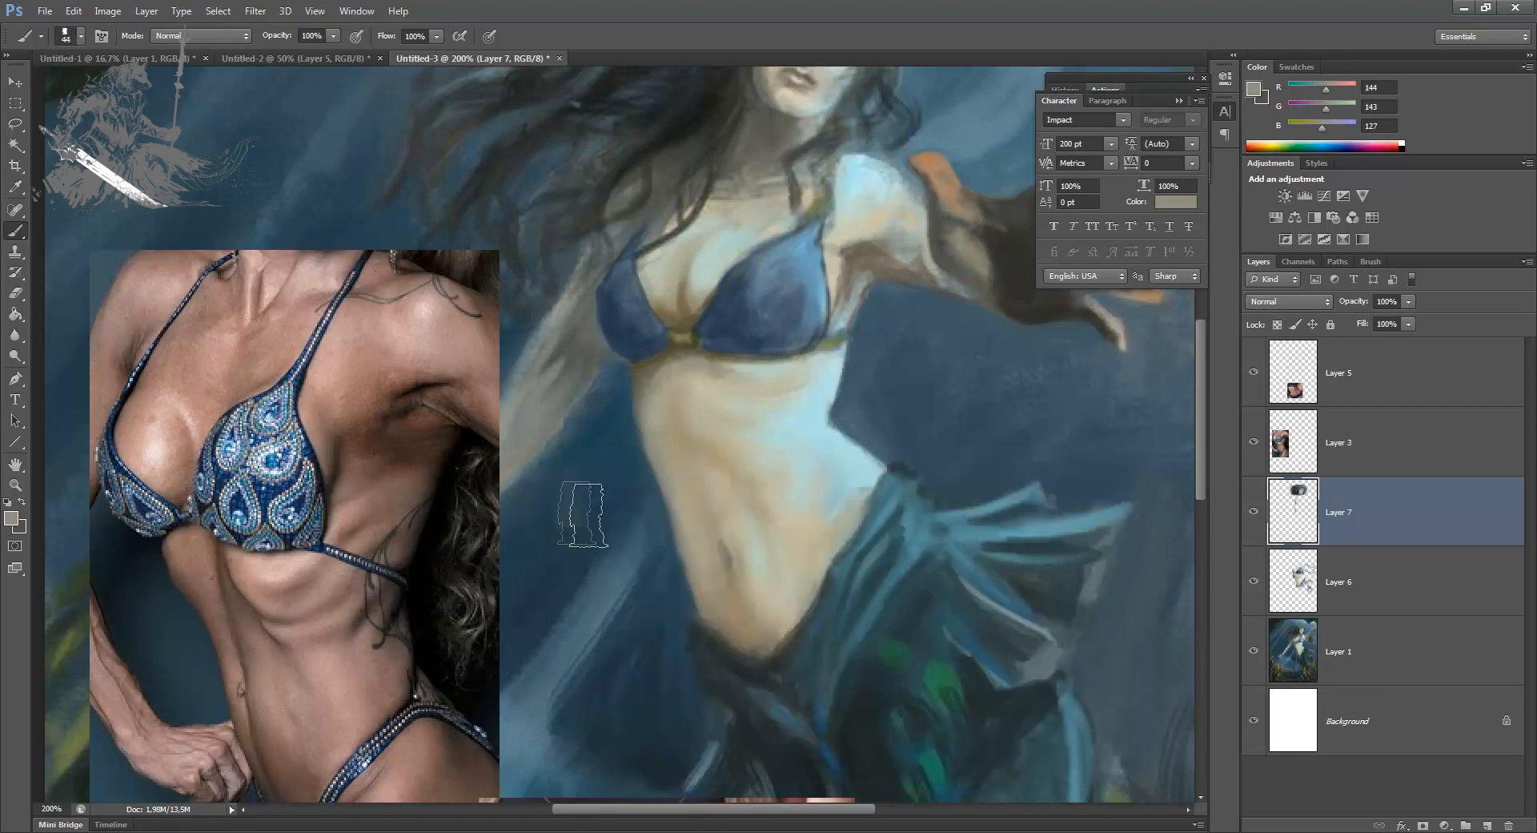
pyautogui.press('[')
pyautogui.press('[')
pyautogui.press('[')
pyautogui.press('[')
pyautogui.press('[')
pyautogui.press('[')
pyautogui.press('[')
pyautogui.keyDown('alt'); pyautogui.click(625, 470); pyautogui.keyUp('alt')
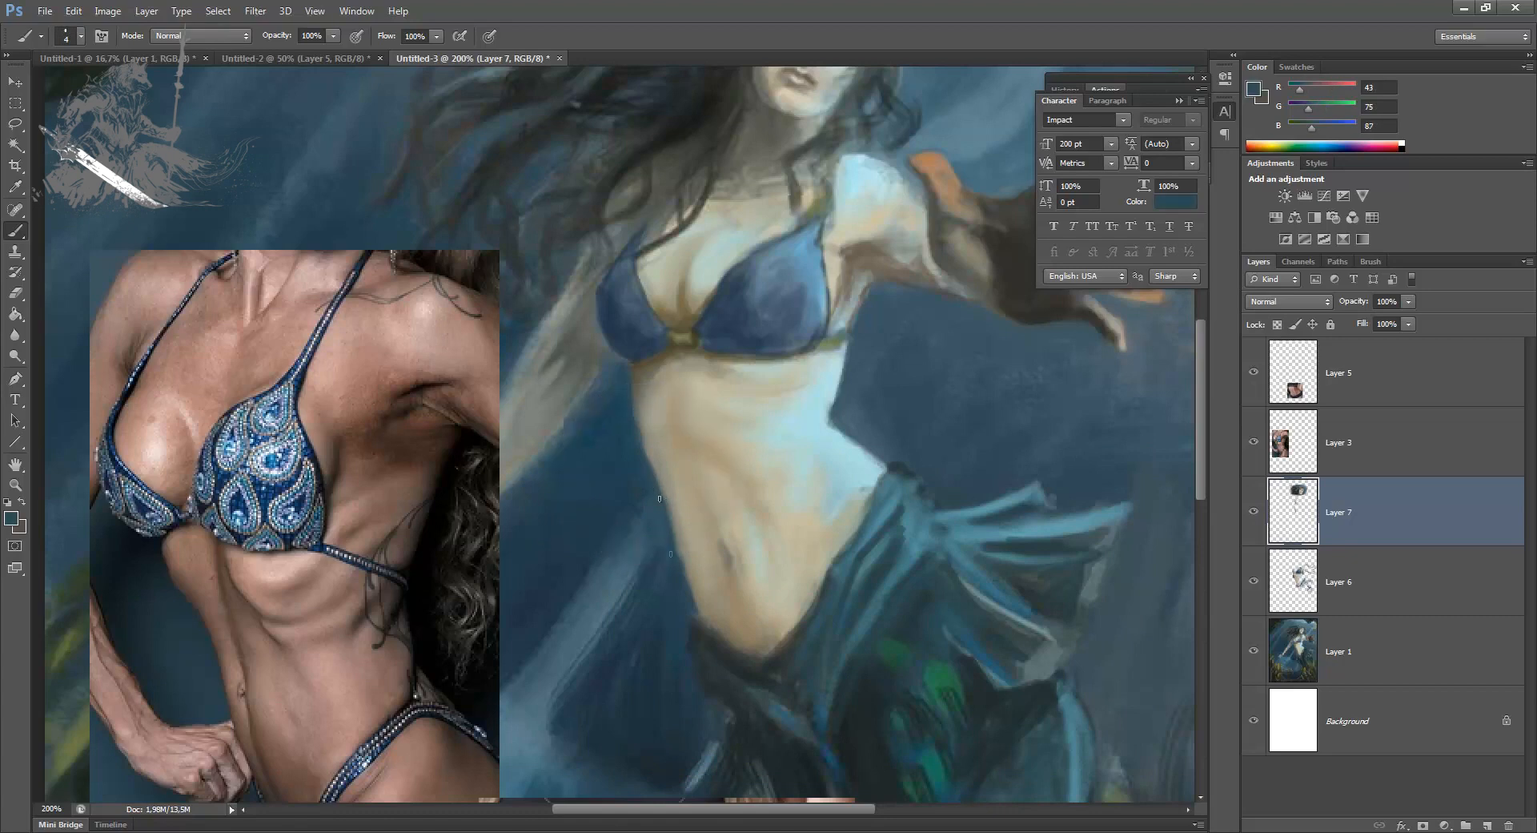
pyautogui.keyDown('alt'); pyautogui.click(685, 536); pyautogui.keyUp('alt')
pyautogui.keyDown('alt'); pyautogui.click(677, 589); pyautogui.keyUp('alt')
pyautogui.keyDown('alt'); pyautogui.click(639, 422); pyautogui.keyUp('alt')
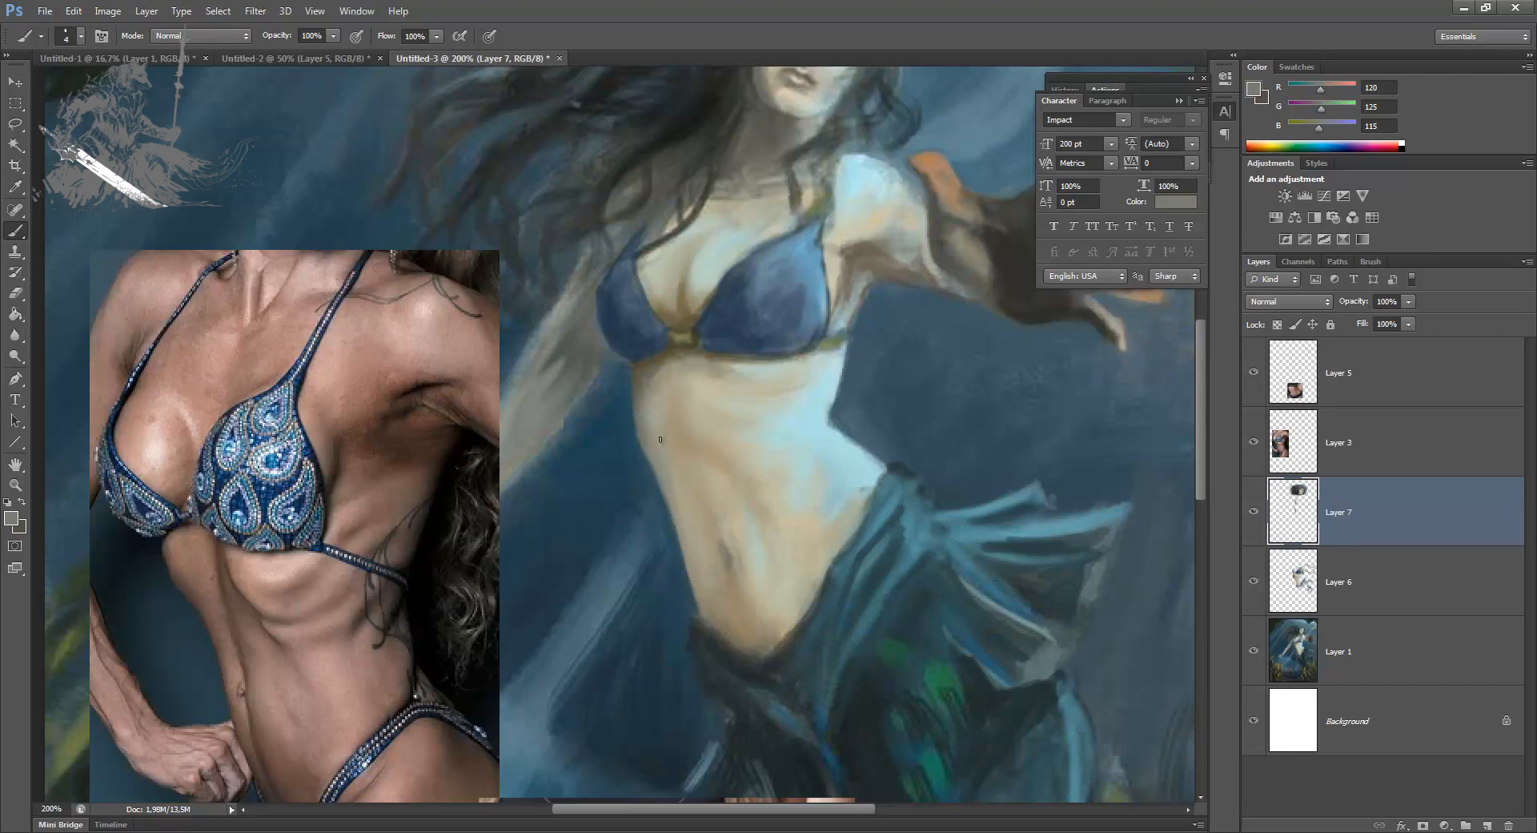
# Step: Refine the edge where the hip meets the tail at 4 px with sampled dark grey and tan skin tones
pyautogui.keyDown('alt'); pyautogui.click(728, 617); pyautogui.keyUp('alt')
pyautogui.keyDown('alt'); pyautogui.click(731, 644); pyautogui.keyUp('alt')
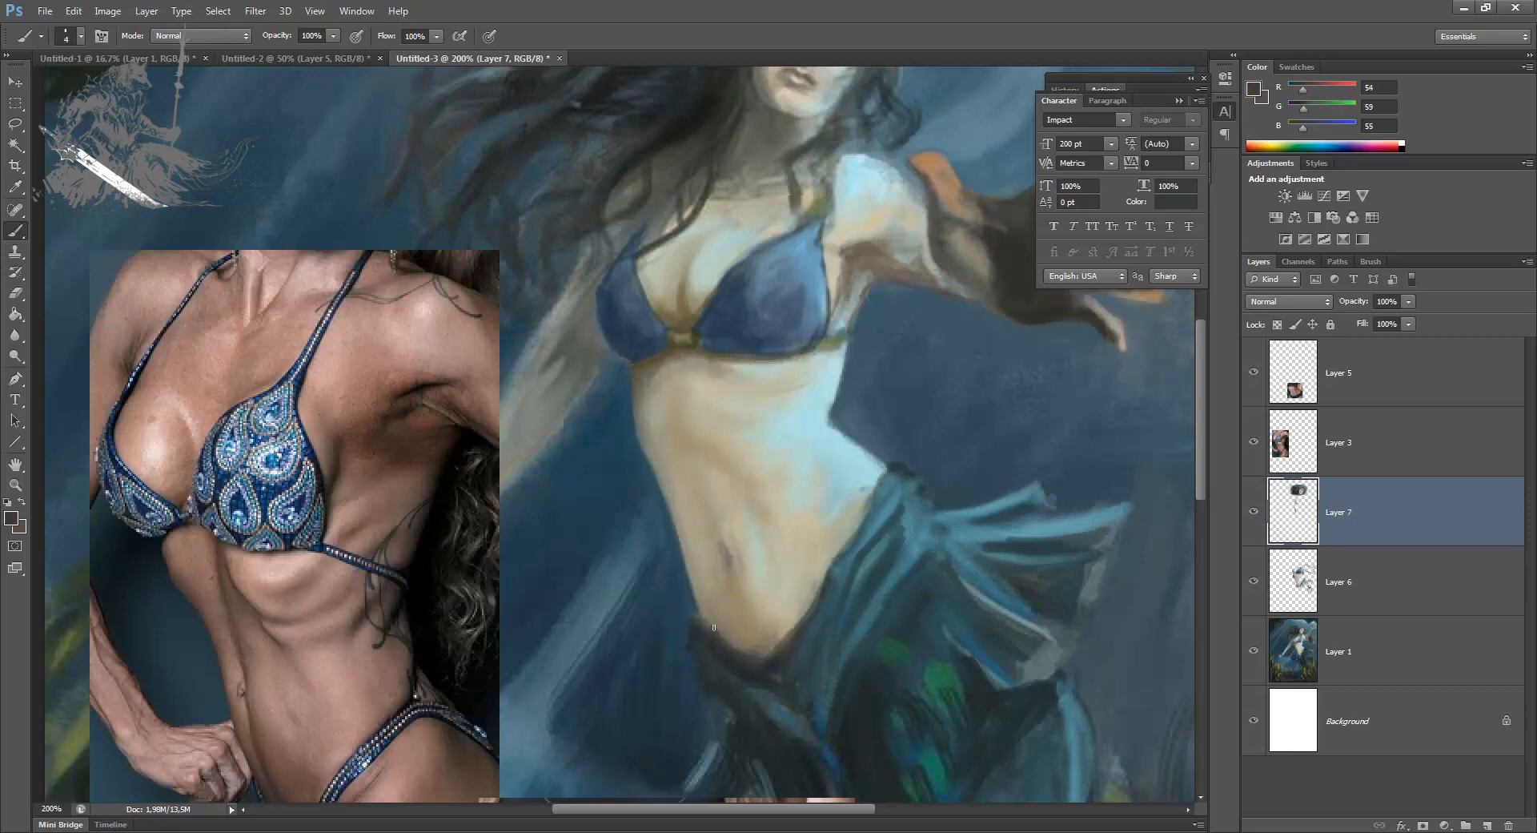
pyautogui.keyDown('alt'); pyautogui.click(718, 611); pyautogui.keyUp('alt')
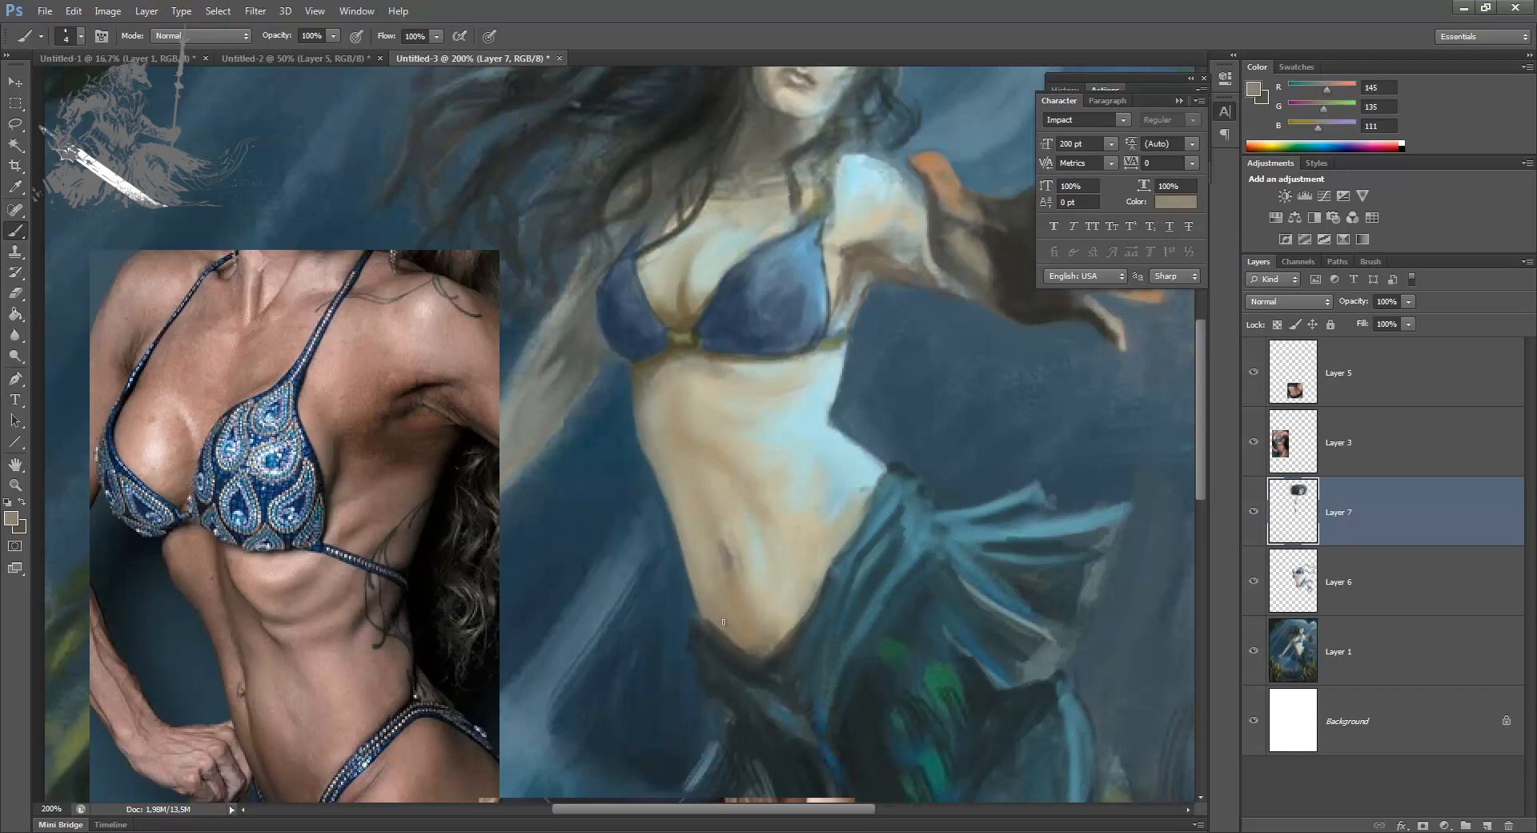
pyautogui.keyDown('alt'); pyautogui.click(725, 622); pyautogui.keyUp('alt')
# Step: Merge Layer 7 down into Layer 6 and compare the repaint by toggling layer visibility
pyautogui.hotkey('ctrl', '-')
pyautogui.hotkey('ctrl', '-')
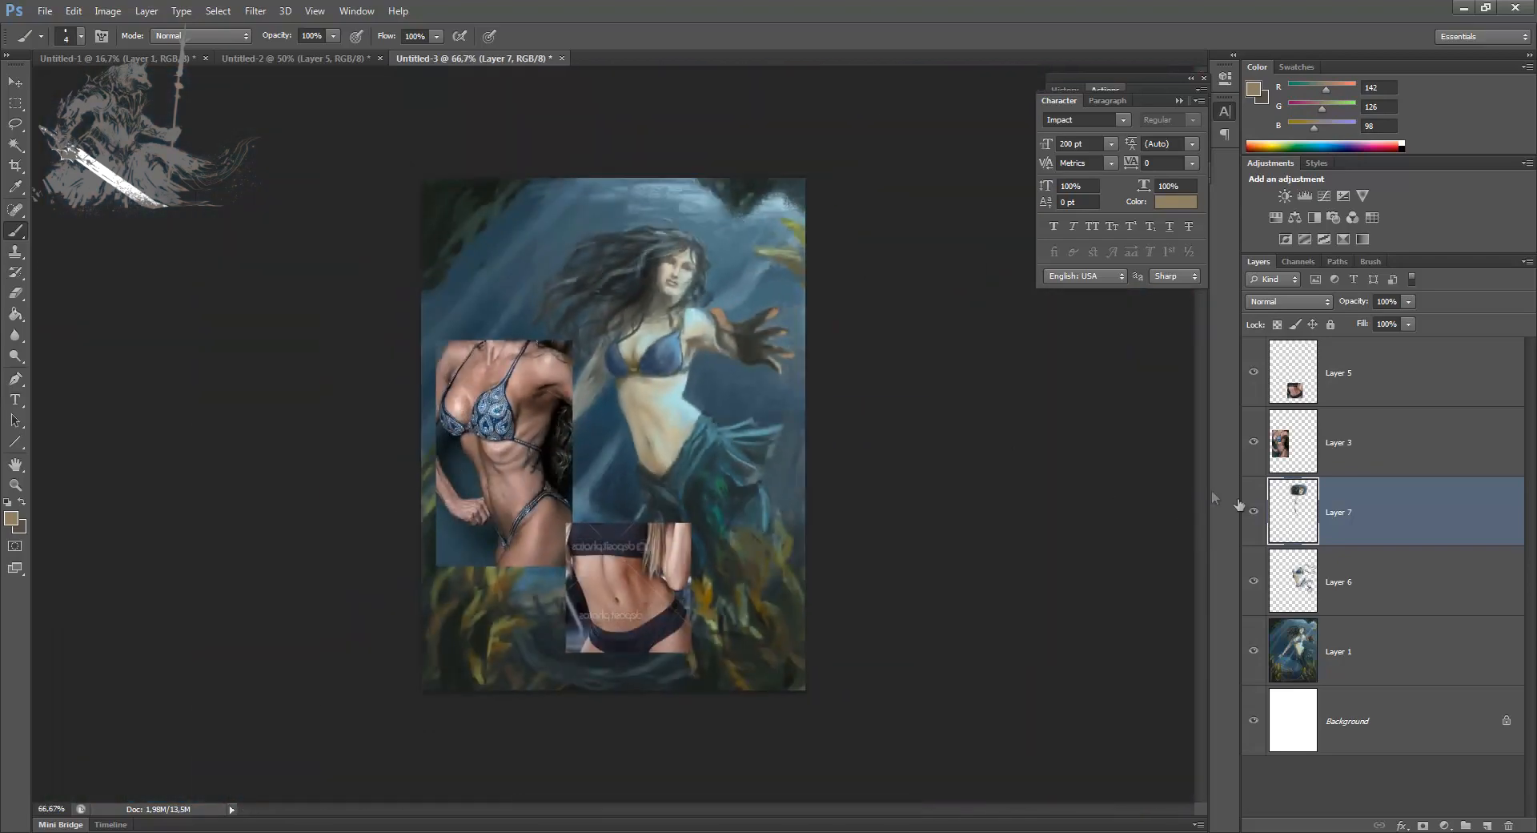
pyautogui.click(1254, 511)
pyautogui.click(1254, 511)
pyautogui.hotkey('ctrl', 'e')
pyautogui.click(1254, 511)
pyautogui.click(1254, 513)
pyautogui.click(1254, 512)
pyautogui.click(1254, 512)
pyautogui.click(1254, 513)
pyautogui.click(1254, 513)
pyautogui.click(1254, 513)
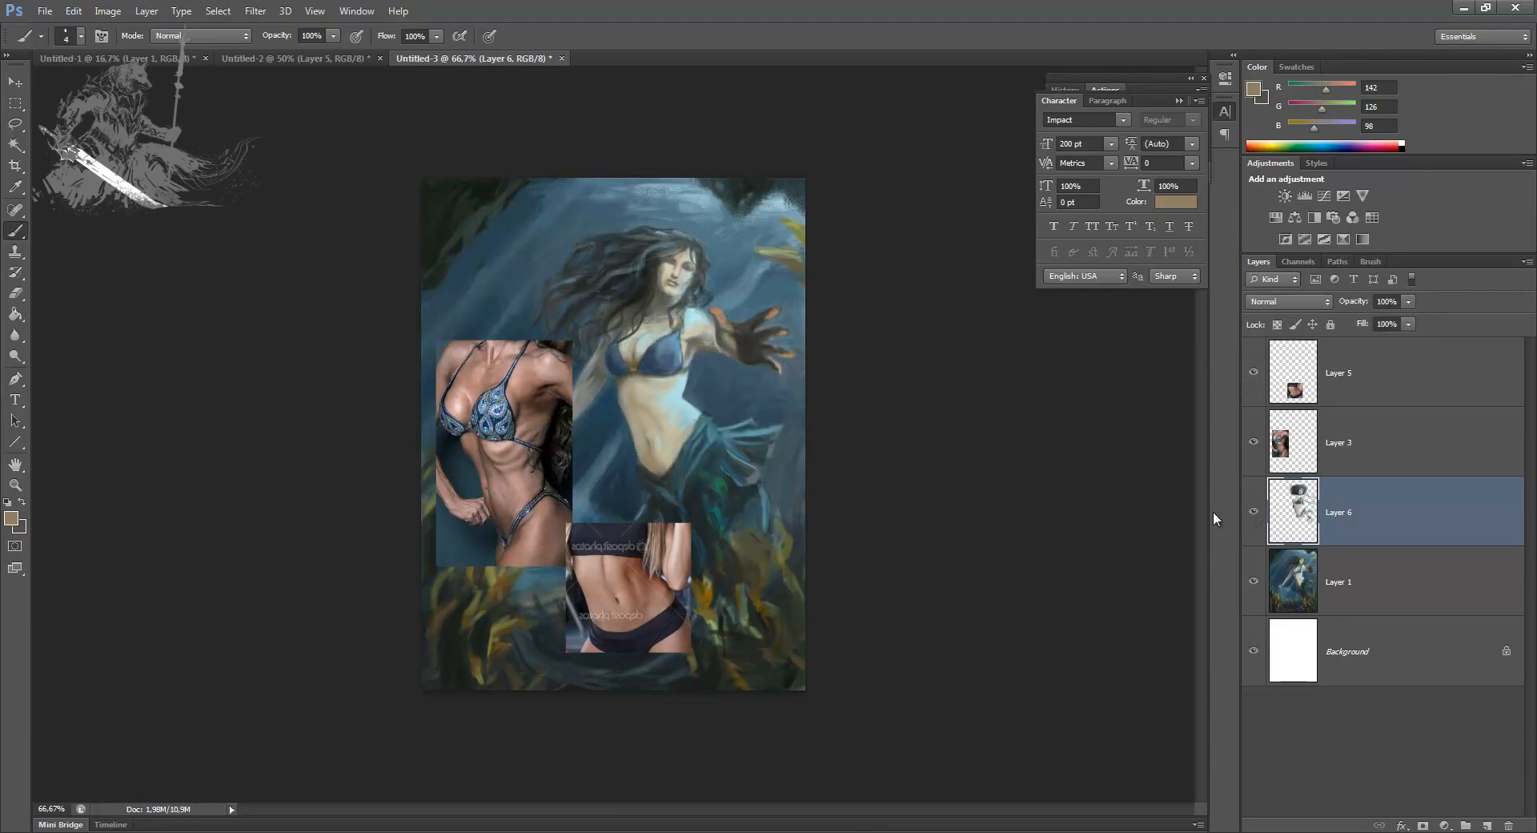
# Step: Hide the two reference photo layers, Layer 5 and Layer 3
pyautogui.hotkey('ctrl', '+')
pyautogui.hotkey('ctrl', '+')
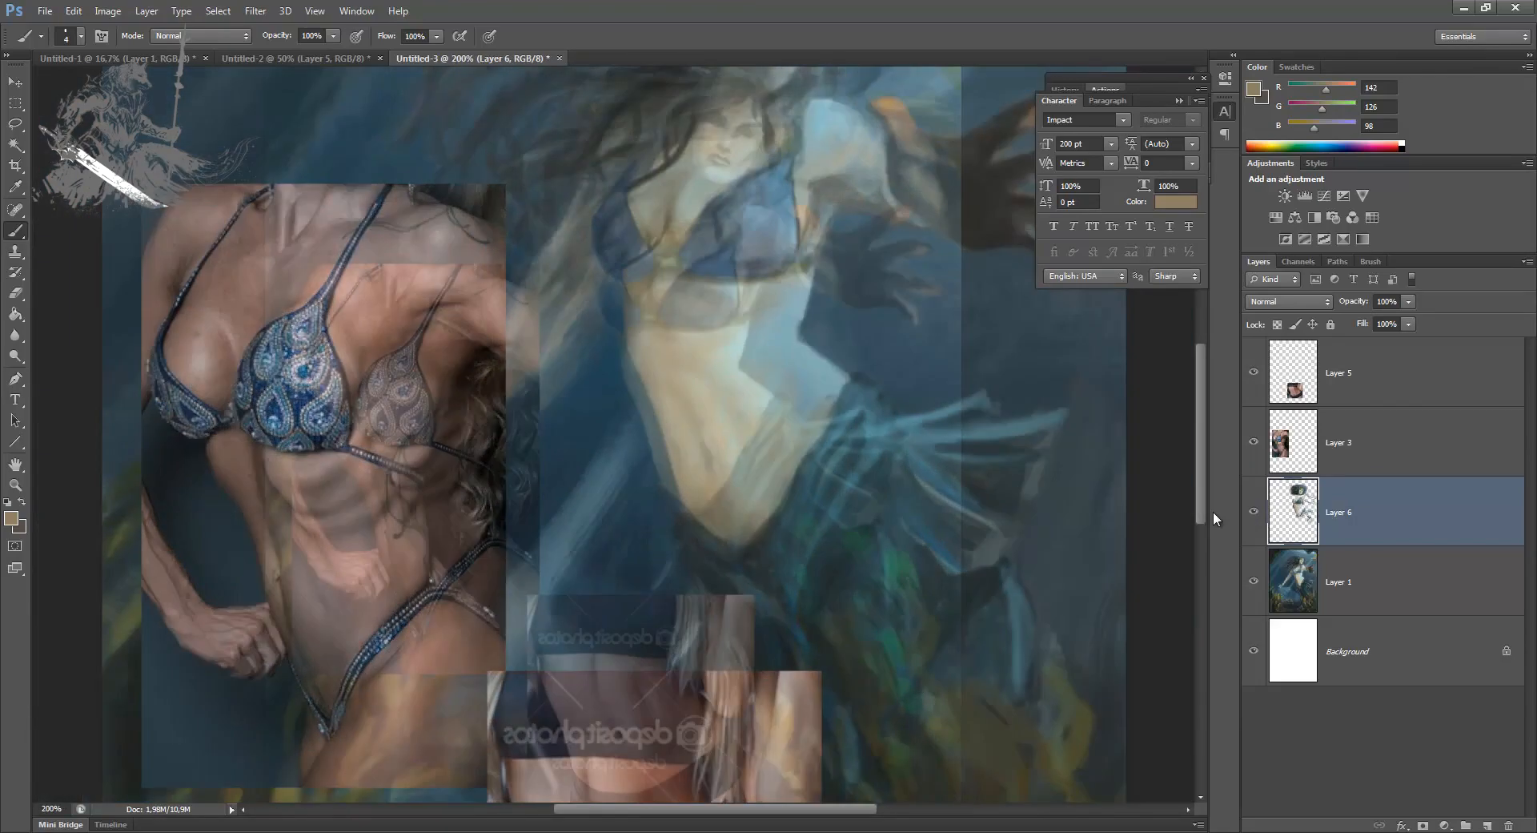
pyautogui.hotkey('ctrl', '-')
pyautogui.click(1255, 374)
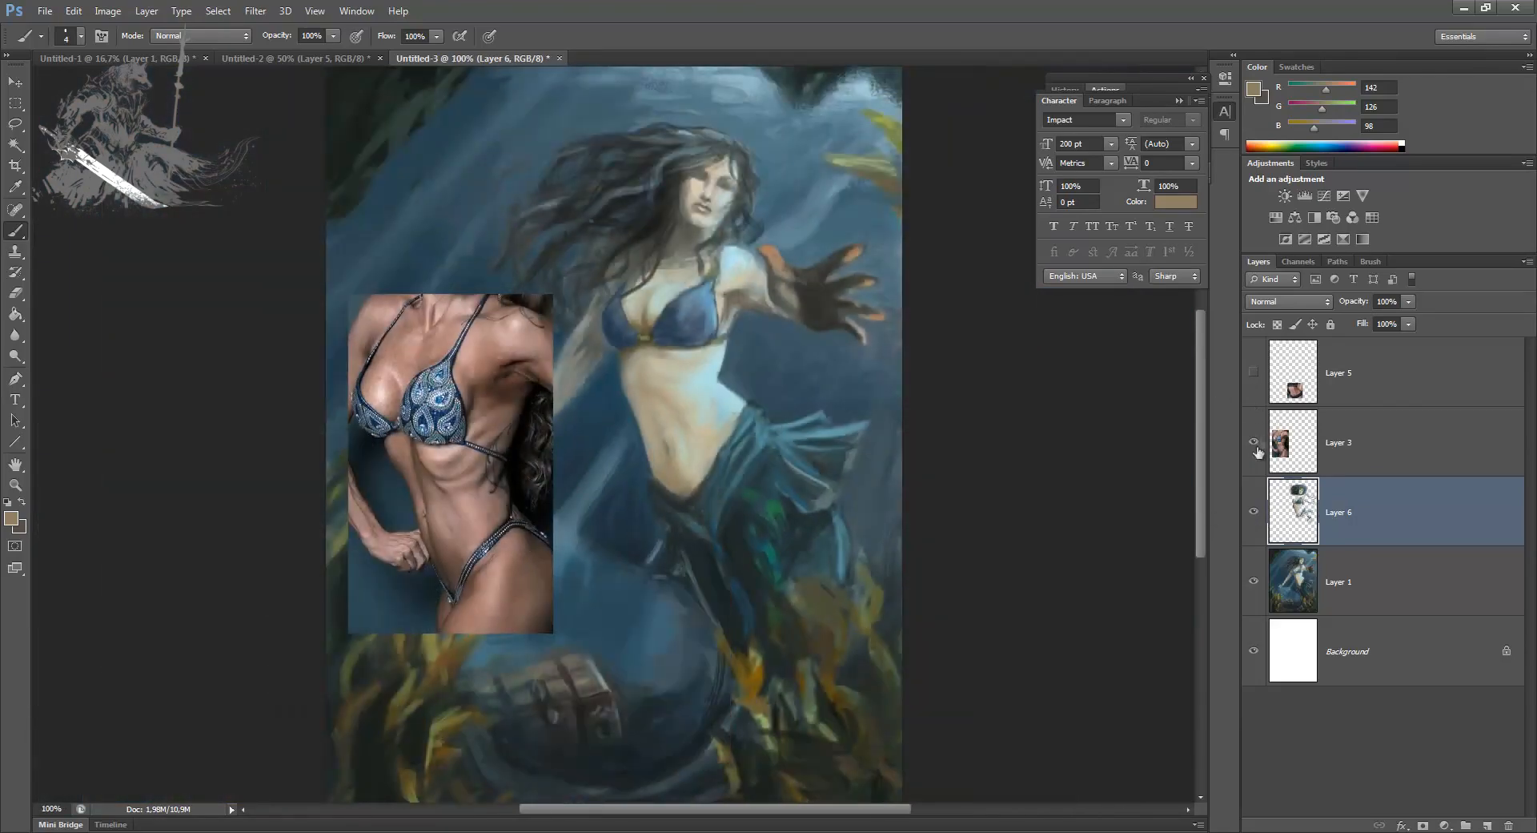
pyautogui.click(1255, 443)
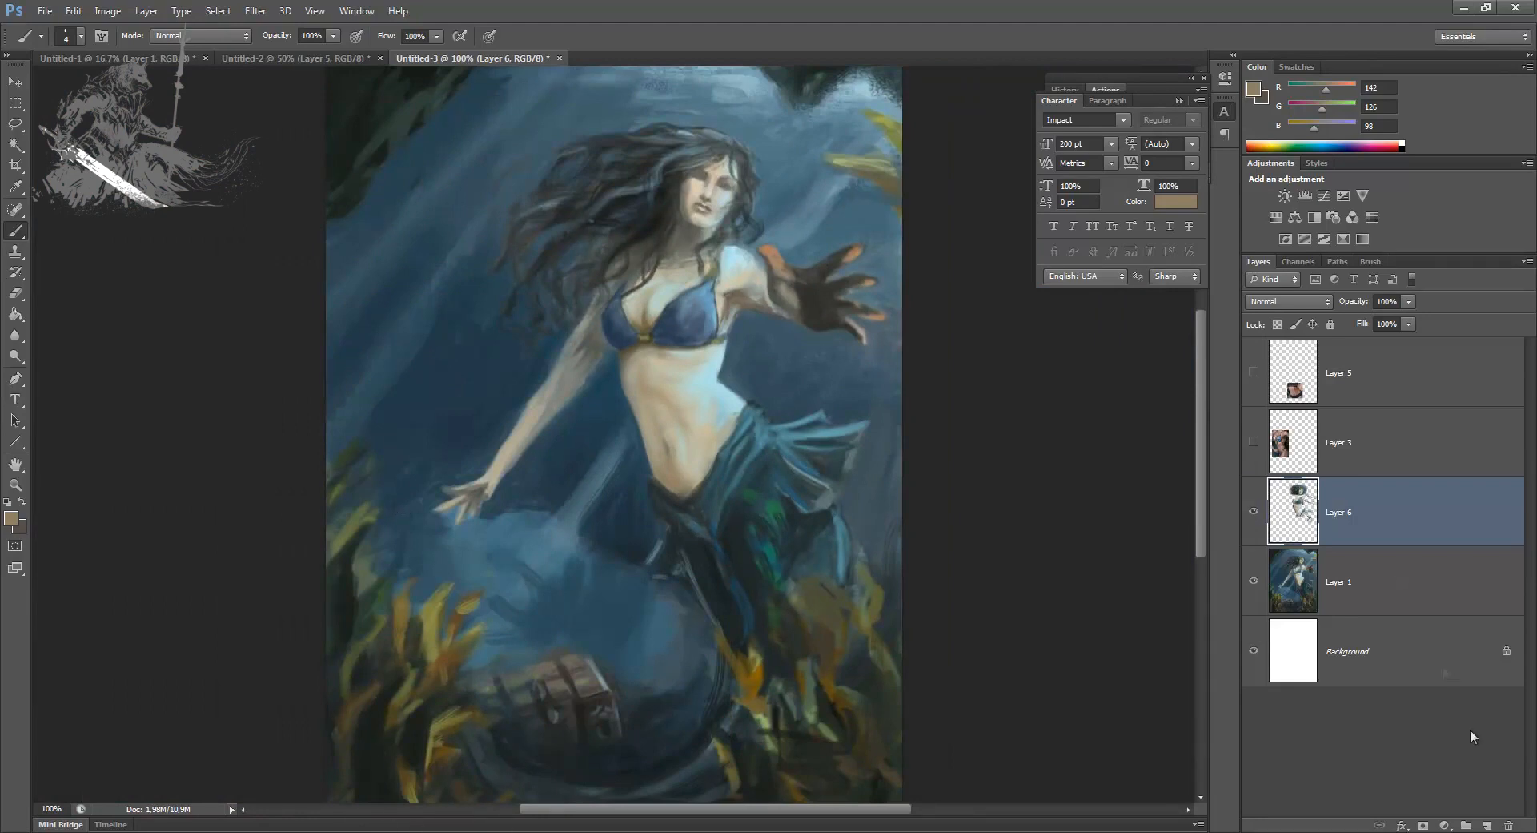
# Step: Add a new layer above Layer 6 and make a freehand selection around the mermaid's whole tail and hip fins
pyautogui.click(1486, 824)
pyautogui.press('l')
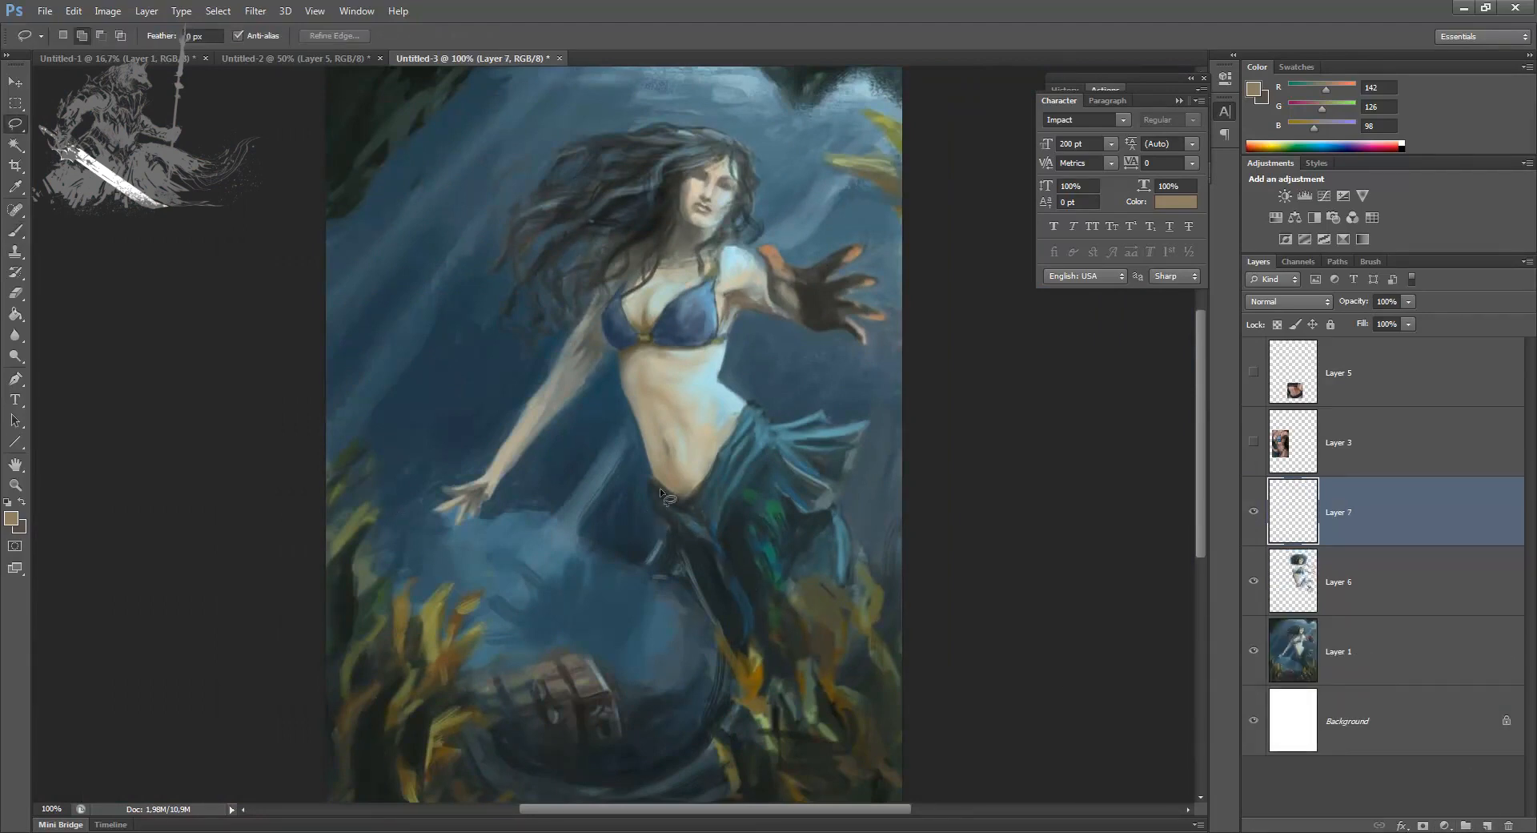
pyautogui.moveTo(652, 477)
pyautogui.mouseDown()
pyautogui.moveTo(668, 534)
pyautogui.moveTo(638, 569)
pyautogui.moveTo(692, 584)
pyautogui.moveTo(727, 661)
pyautogui.moveTo(721, 702)
pyautogui.moveTo(650, 773)
pyautogui.moveTo(744, 762)
pyautogui.mouseUp()
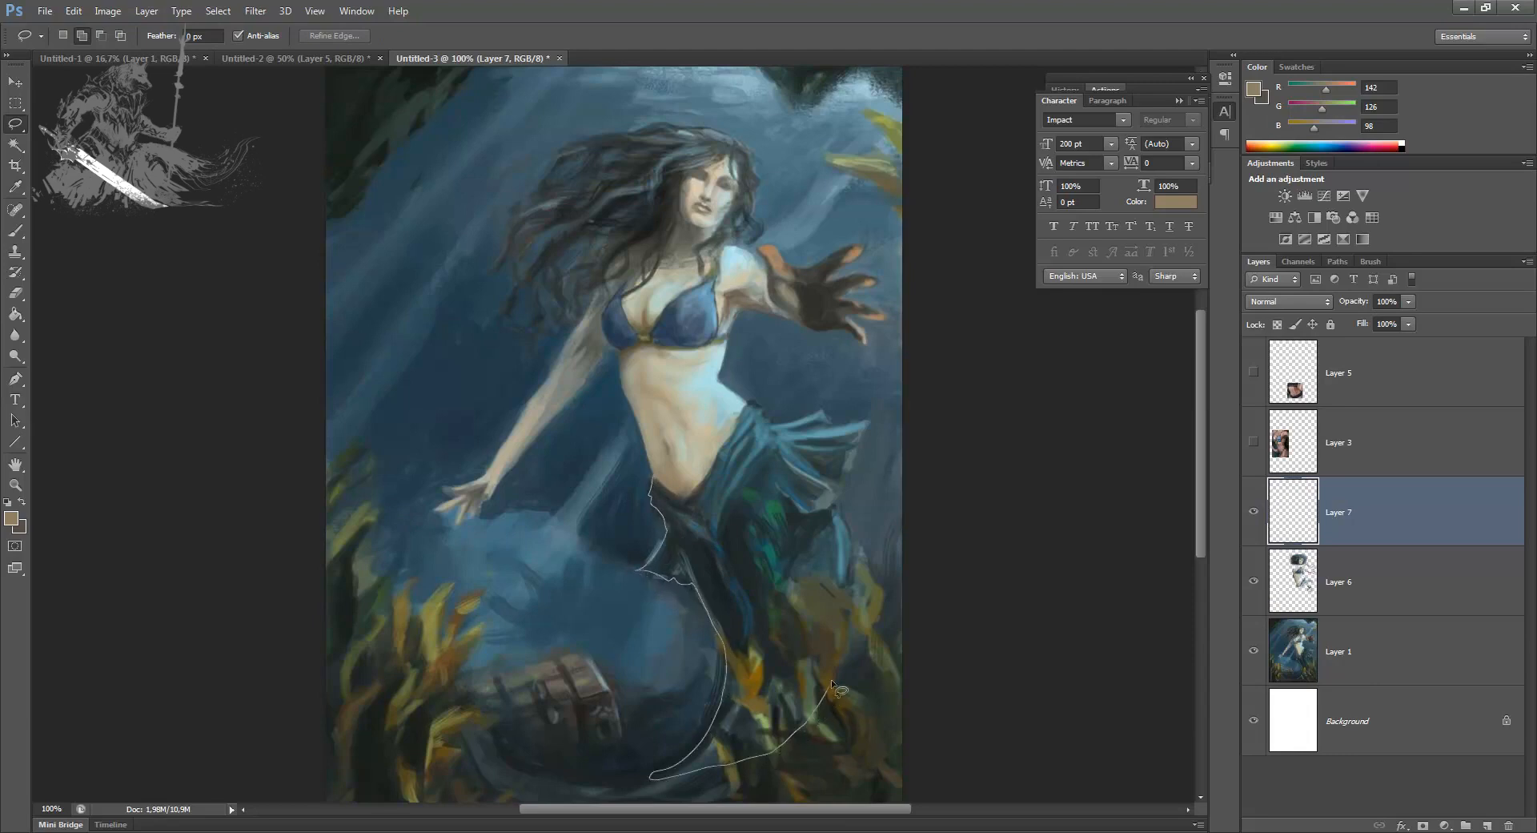
pyautogui.moveTo(834, 497); pyautogui.dragTo(866, 421)
pyautogui.moveTo(691, 501); pyautogui.dragTo(693, 503)
pyautogui.moveTo(687, 756)
pyautogui.mouseDown()
pyautogui.moveTo(555, 770)
pyautogui.moveTo(449, 698)
pyautogui.moveTo(489, 772)
pyautogui.moveTo(600, 823)
pyautogui.moveTo(732, 814)
pyautogui.moveTo(795, 763)
pyautogui.moveTo(828, 691)
pyautogui.moveTo(826, 596)
pyautogui.moveTo(853, 569)
pyautogui.moveTo(854, 656)
pyautogui.moveTo(804, 723)
pyautogui.mouseUp()
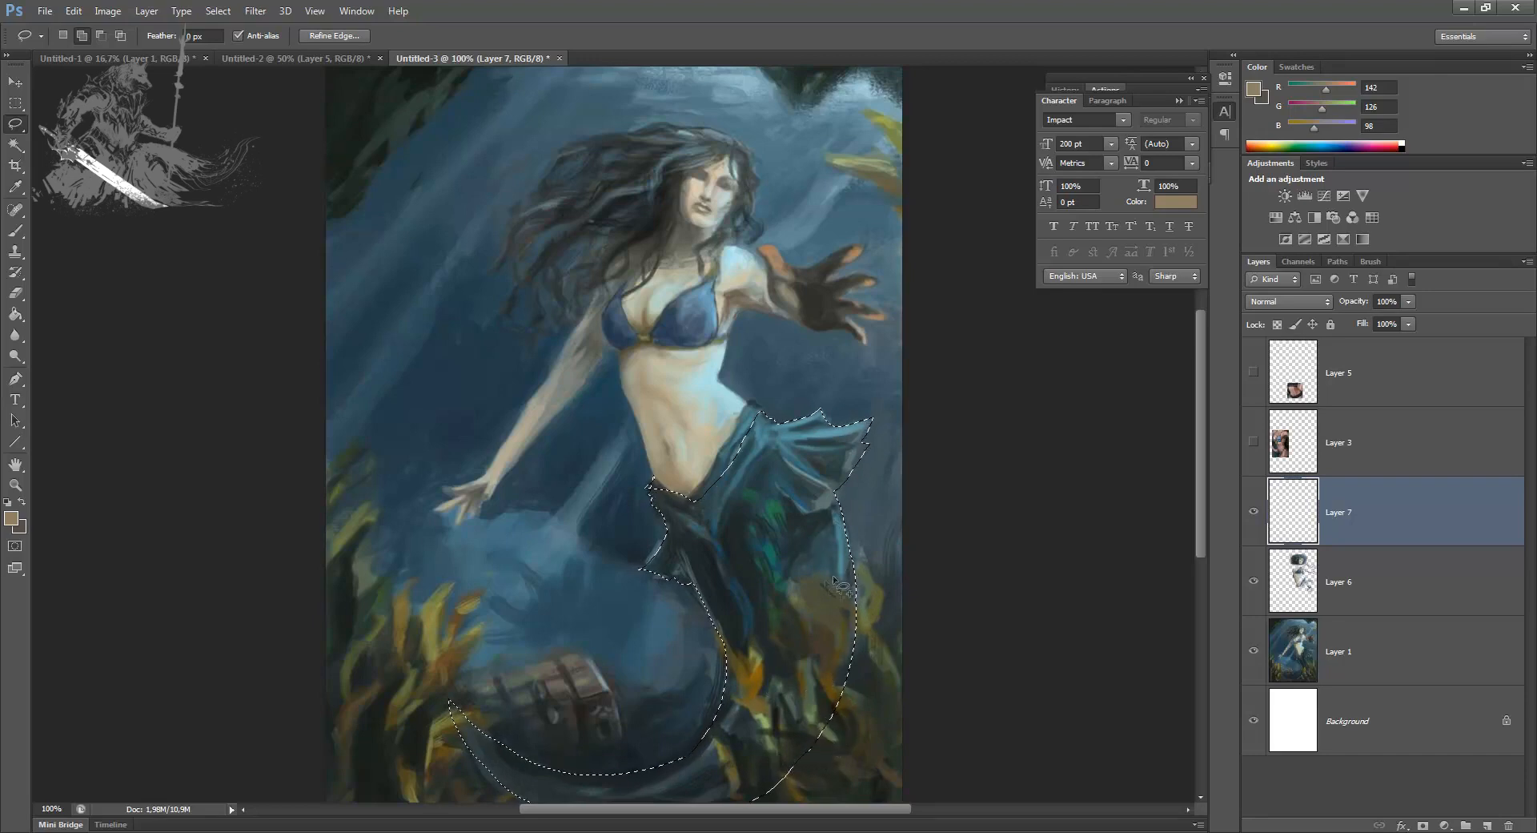
# Step: Copy the selected tail from Layer 1 onto its own layer directly above it
pyautogui.click(1305, 650)
pyautogui.hotkey('ctrl', 'j')
pyautogui.moveTo(1325, 658); pyautogui.dragTo(1295, 673)
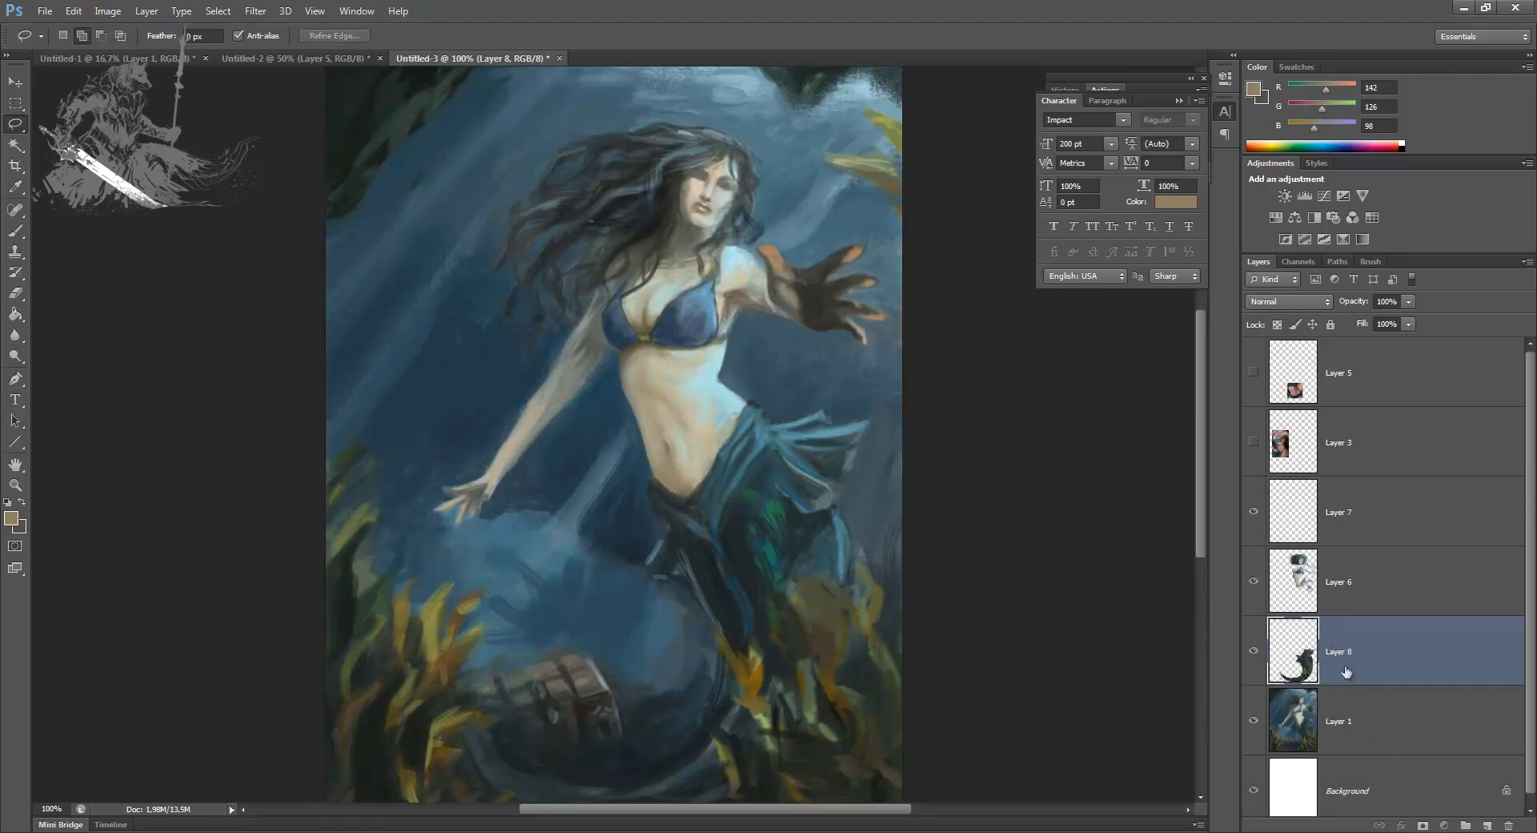
# Step: Add a new layer above the tail layer, Layer 8, and clip it to that layer
pyautogui.click(1487, 824)
pyautogui.moveTo(1339, 695); pyautogui.dragTo(1344, 685)
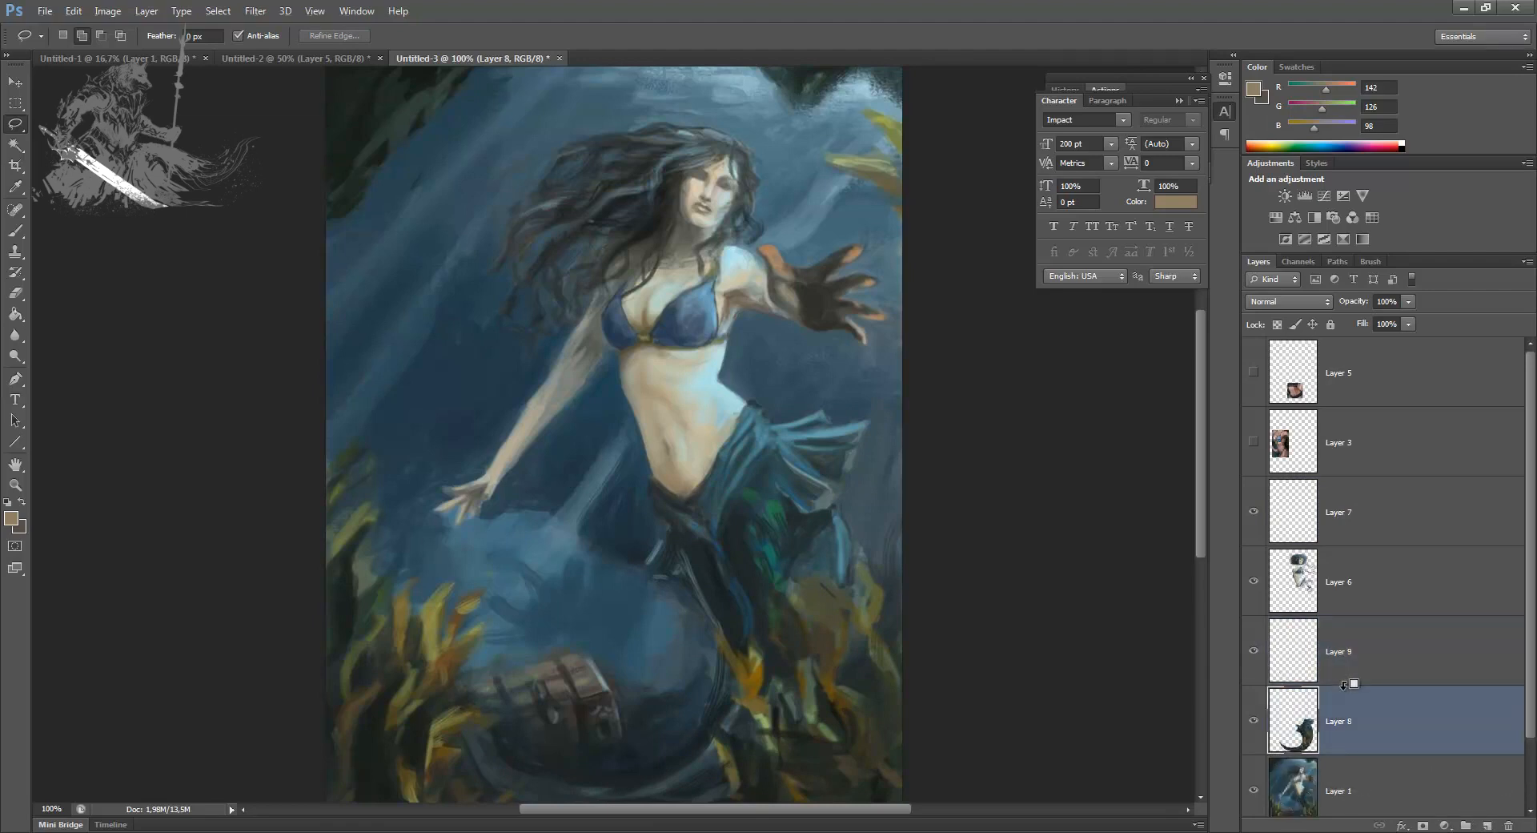
pyautogui.click(1349, 661)
pyautogui.keyDown('alt'); pyautogui.click(1348, 684); pyautogui.keyUp('alt')
# Step: Sample a dark tone from the tail and paint over the upper tail with a round brush at size 60
pyautogui.press('b')
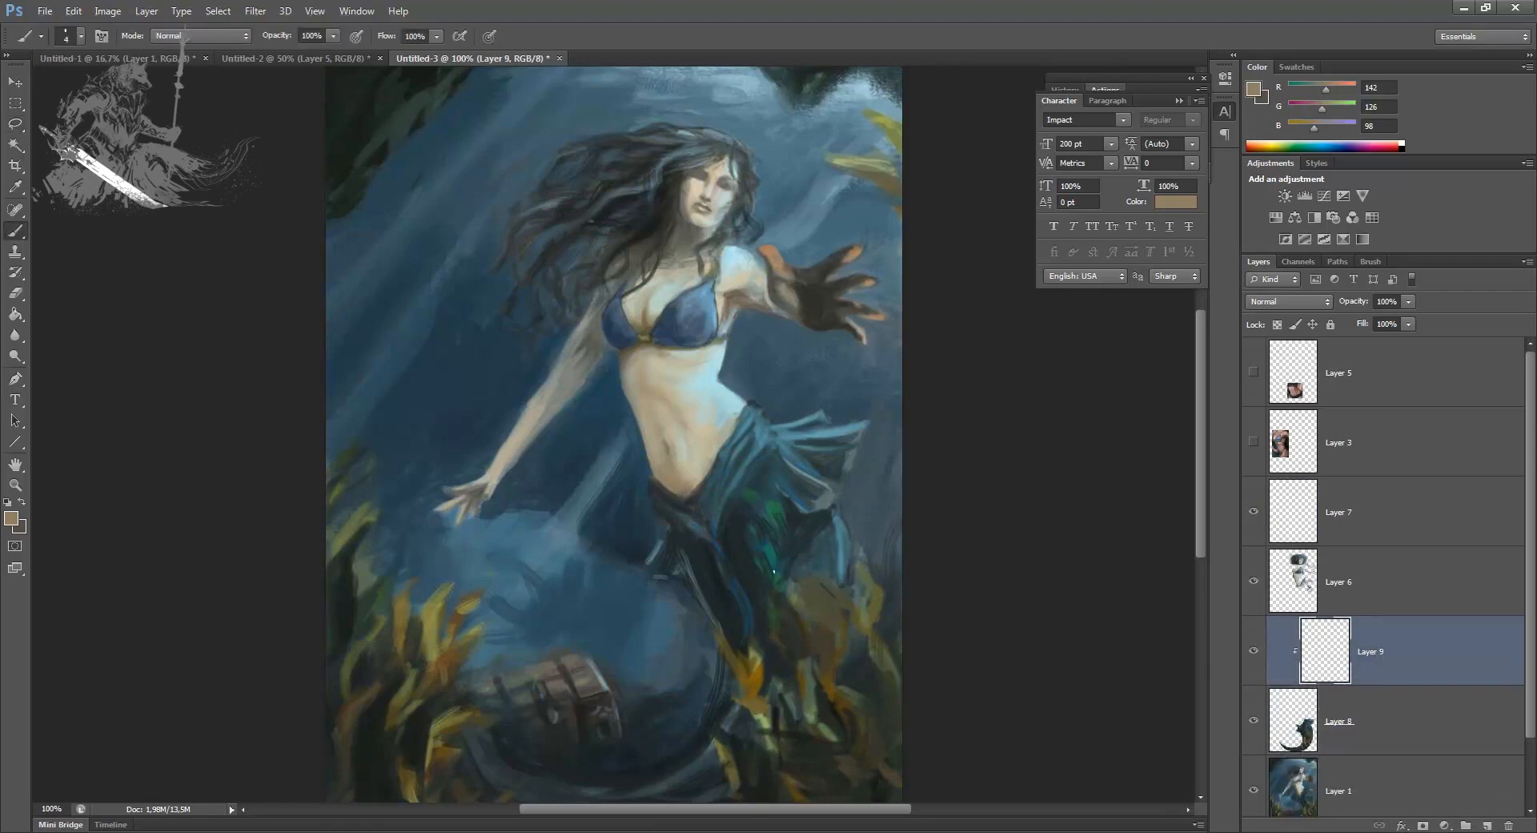
pyautogui.keyDown('alt'); pyautogui.click(714, 613); pyautogui.keyUp('alt')
pyautogui.press(']')
pyautogui.press(']')
pyautogui.press(']')
pyautogui.press(']')
pyautogui.press(']')
pyautogui.press(']')
pyautogui.press(']')
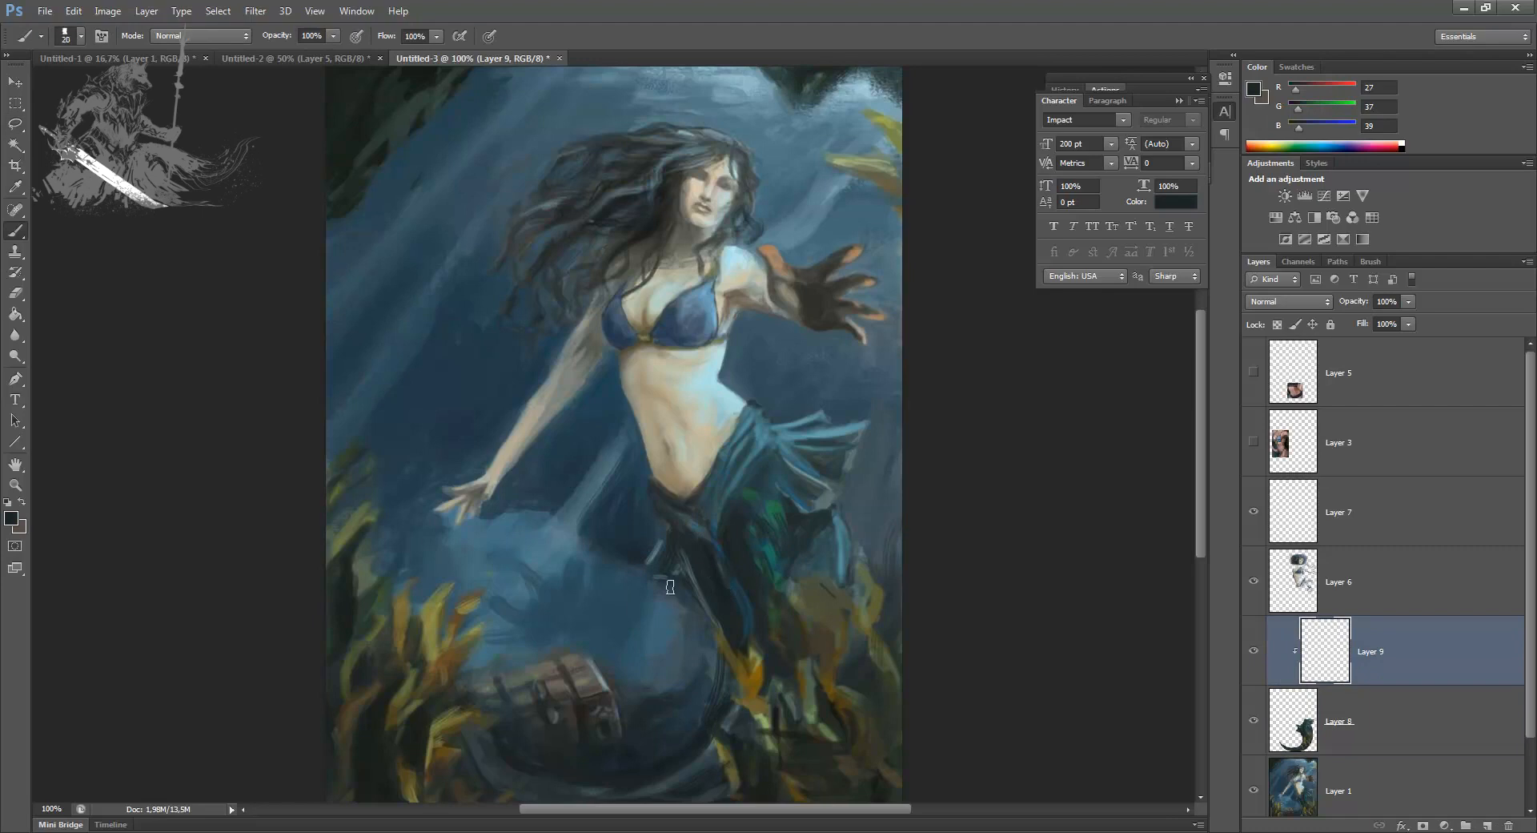
pyautogui.rightClick(674, 580)
pyautogui.moveTo(1173, 643); pyautogui.dragTo(1162, 693)
pyautogui.click(713, 801)
pyautogui.click(784, 543)
pyautogui.click(961, 458)
pyautogui.press('[')
pyautogui.press('[')
pyautogui.press('[')
pyautogui.moveTo(707, 615)
pyautogui.mouseDown()
pyautogui.moveTo(721, 646)
pyautogui.moveTo(715, 618)
pyautogui.mouseUp()
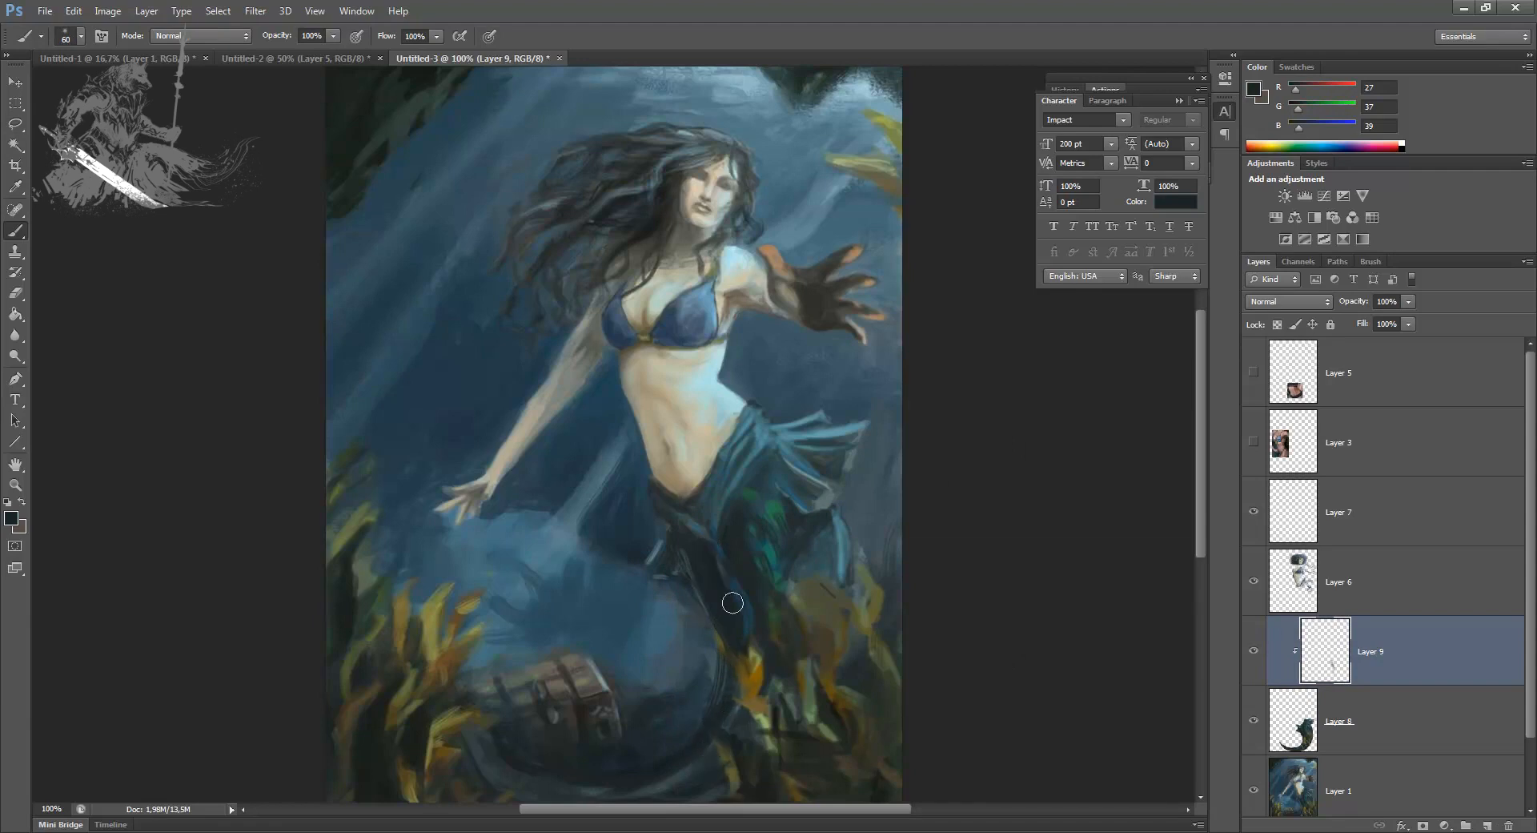
# Step: Paint sampled teal along the fin hanging behind the hip, and cover the lower tail curve with dark blue strokes
pyautogui.keyDown('alt'); pyautogui.click(844, 546); pyautogui.keyUp('alt')
pyautogui.moveTo(844, 520); pyautogui.dragTo(843, 590)
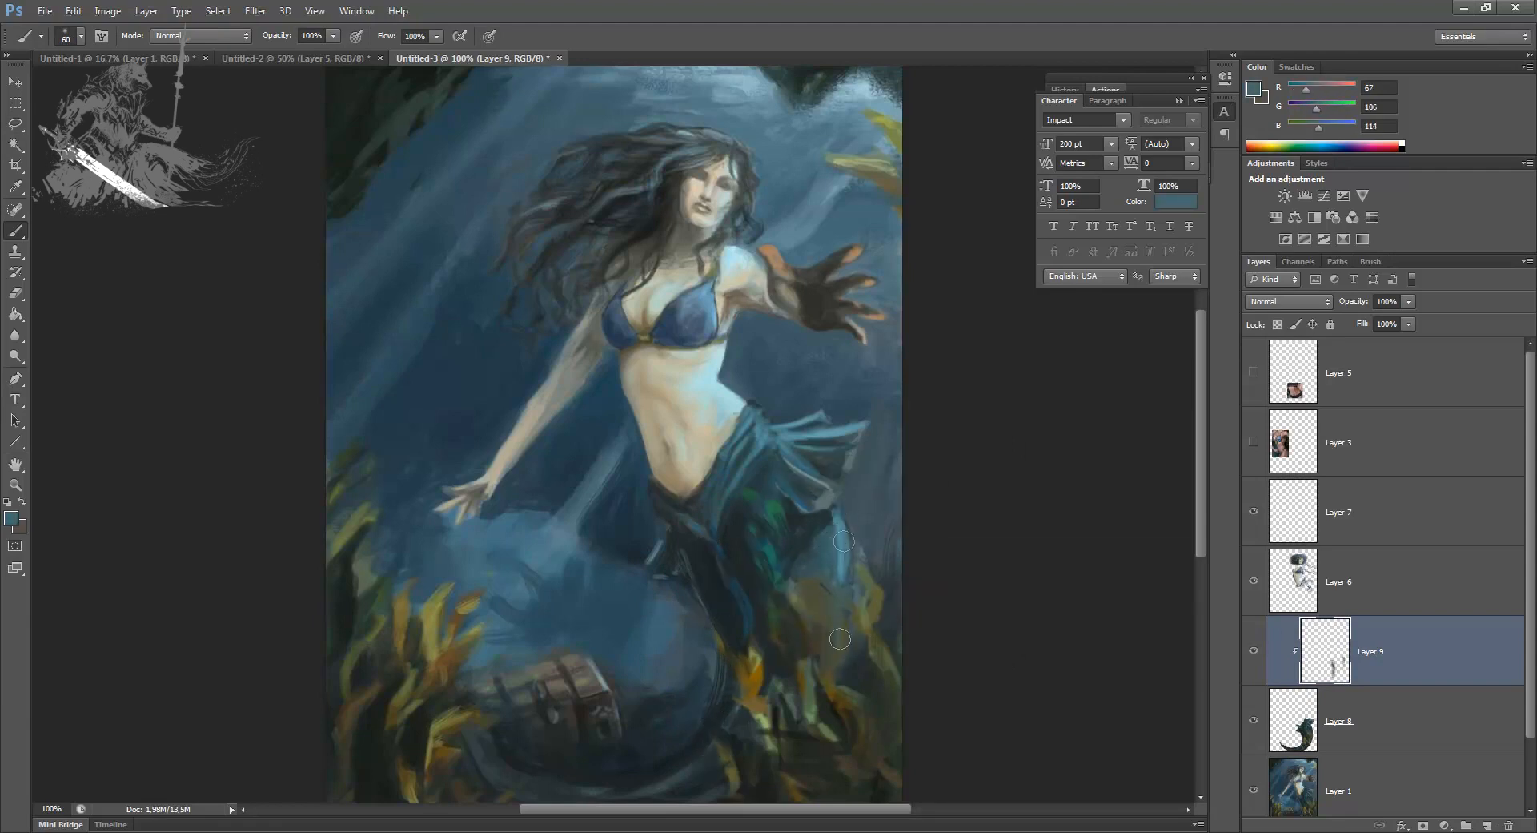
pyautogui.keyDown('alt'); pyautogui.click(690, 769); pyautogui.keyUp('alt')
pyautogui.keyDown('alt'); pyautogui.click(743, 606); pyautogui.keyUp('alt')
pyautogui.moveTo(725, 761)
pyautogui.mouseDown()
pyautogui.moveTo(702, 726)
pyautogui.moveTo(481, 725)
pyautogui.moveTo(457, 674)
pyautogui.mouseUp()
pyautogui.keyDown('alt'); pyautogui.click(590, 770); pyautogui.keyUp('alt')
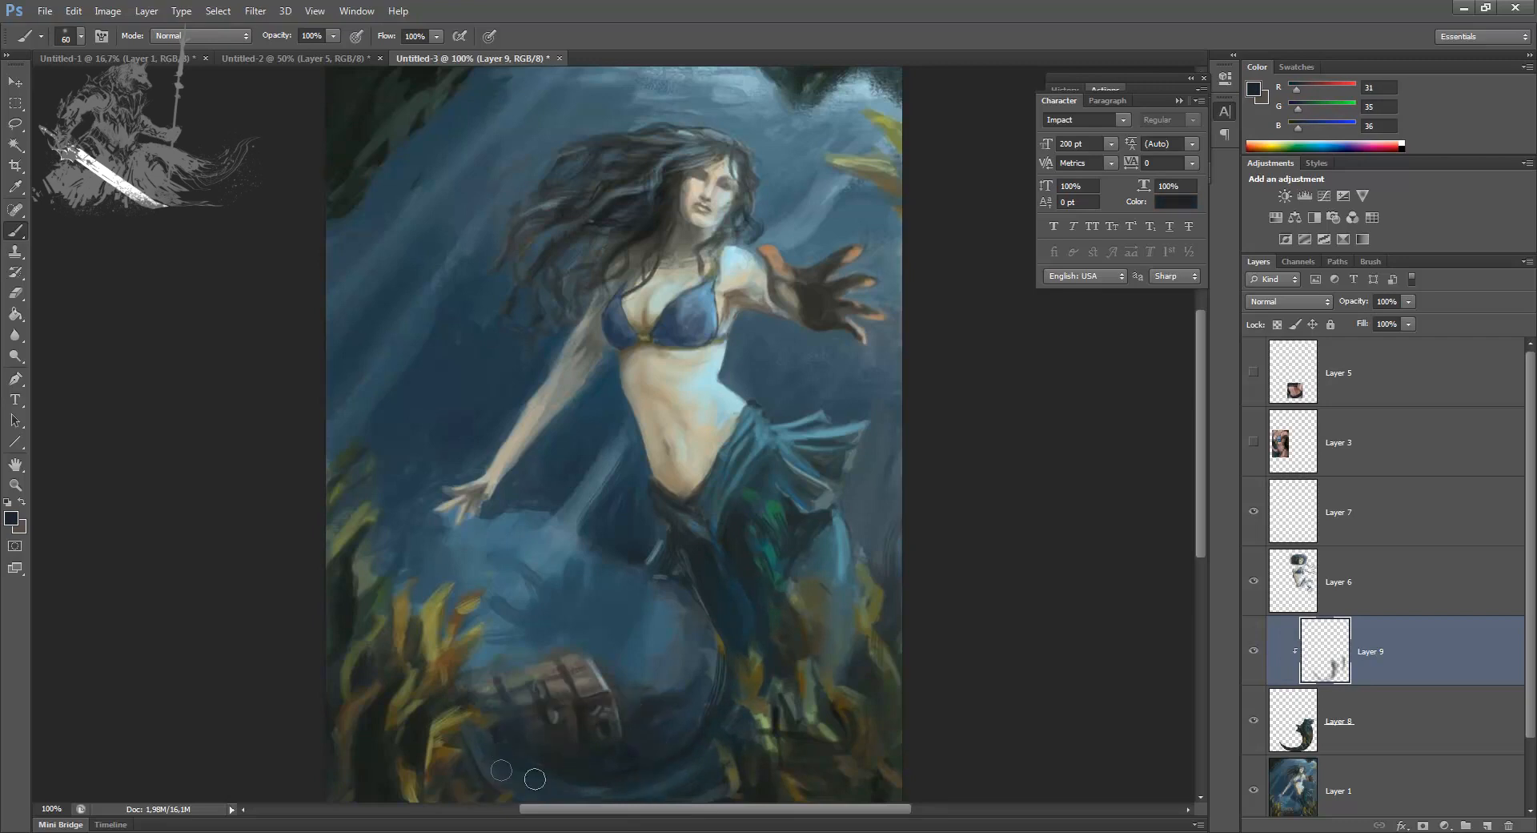
# Step: Blend dark blue-green over the seaweed crossing the tail and smooth the tail's thigh area, front fin and lower curve
pyautogui.keyDown('alt'); pyautogui.click(836, 548); pyautogui.keyUp('alt')
pyautogui.keyDown('alt'); pyautogui.click(732, 709); pyautogui.keyUp('alt')
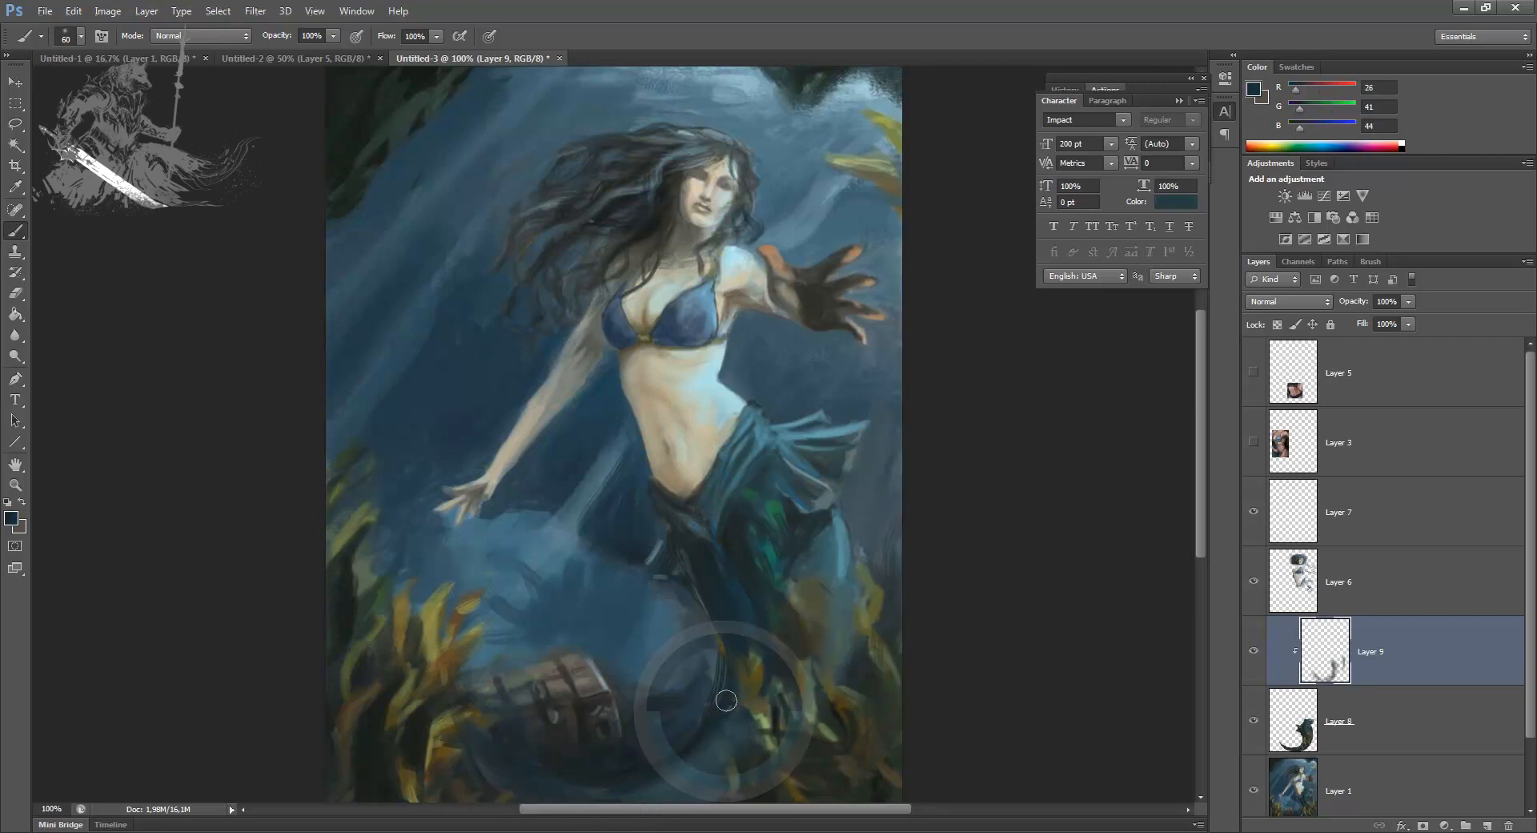
pyautogui.keyDown('alt'); pyautogui.click(817, 553); pyautogui.keyUp('alt')
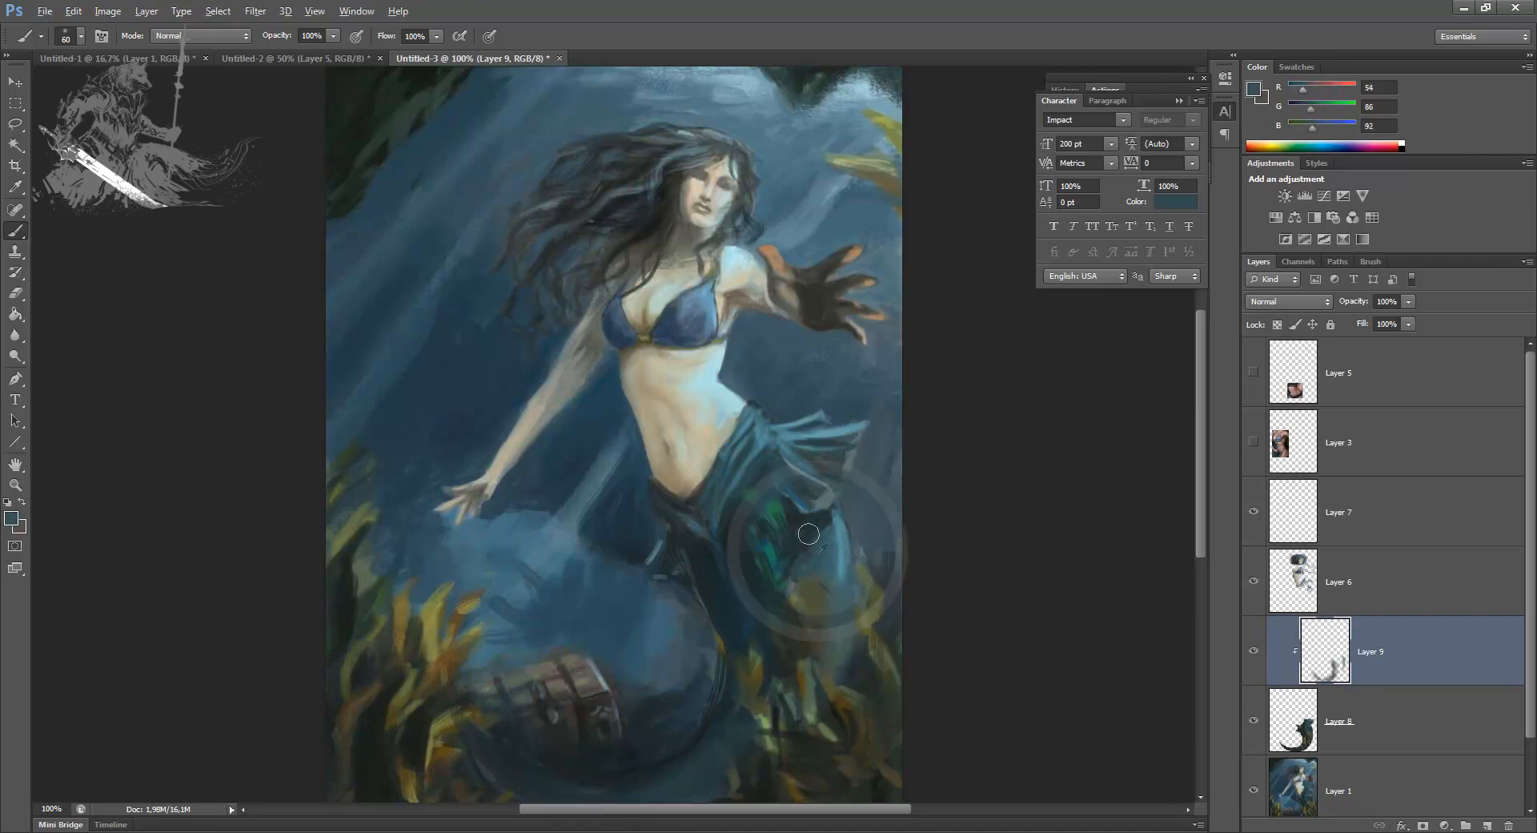
pyautogui.keyDown('alt'); pyautogui.click(530, 749); pyautogui.keyUp('alt')
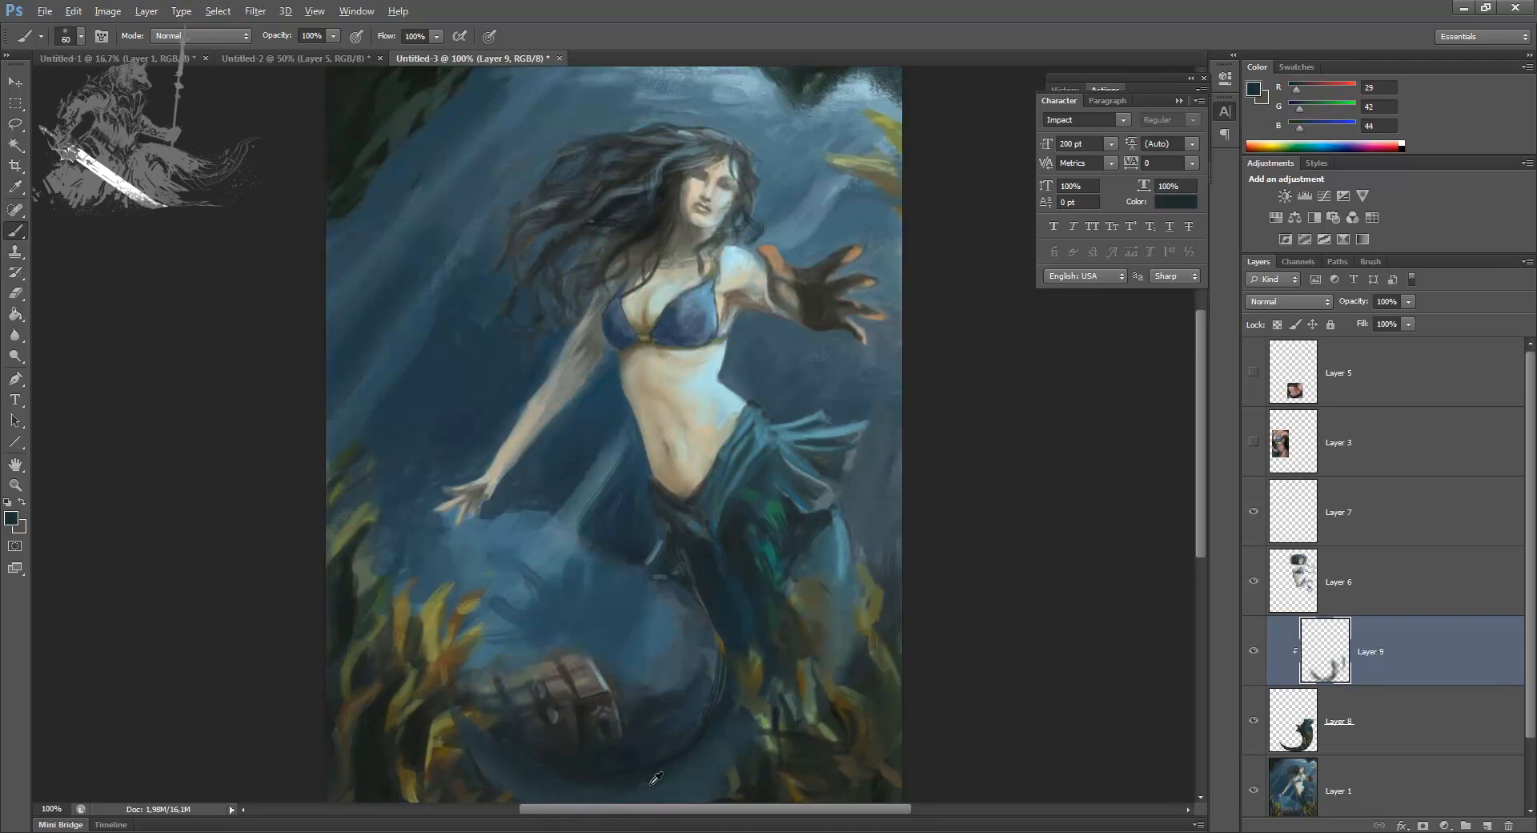
pyautogui.keyDown('alt'); pyautogui.click(708, 589); pyautogui.keyUp('alt')
pyautogui.keyDown('alt'); pyautogui.click(739, 565); pyautogui.keyUp('alt')
pyautogui.moveTo(762, 682); pyautogui.dragTo(759, 652)
pyautogui.moveTo(757, 506); pyautogui.dragTo(759, 485)
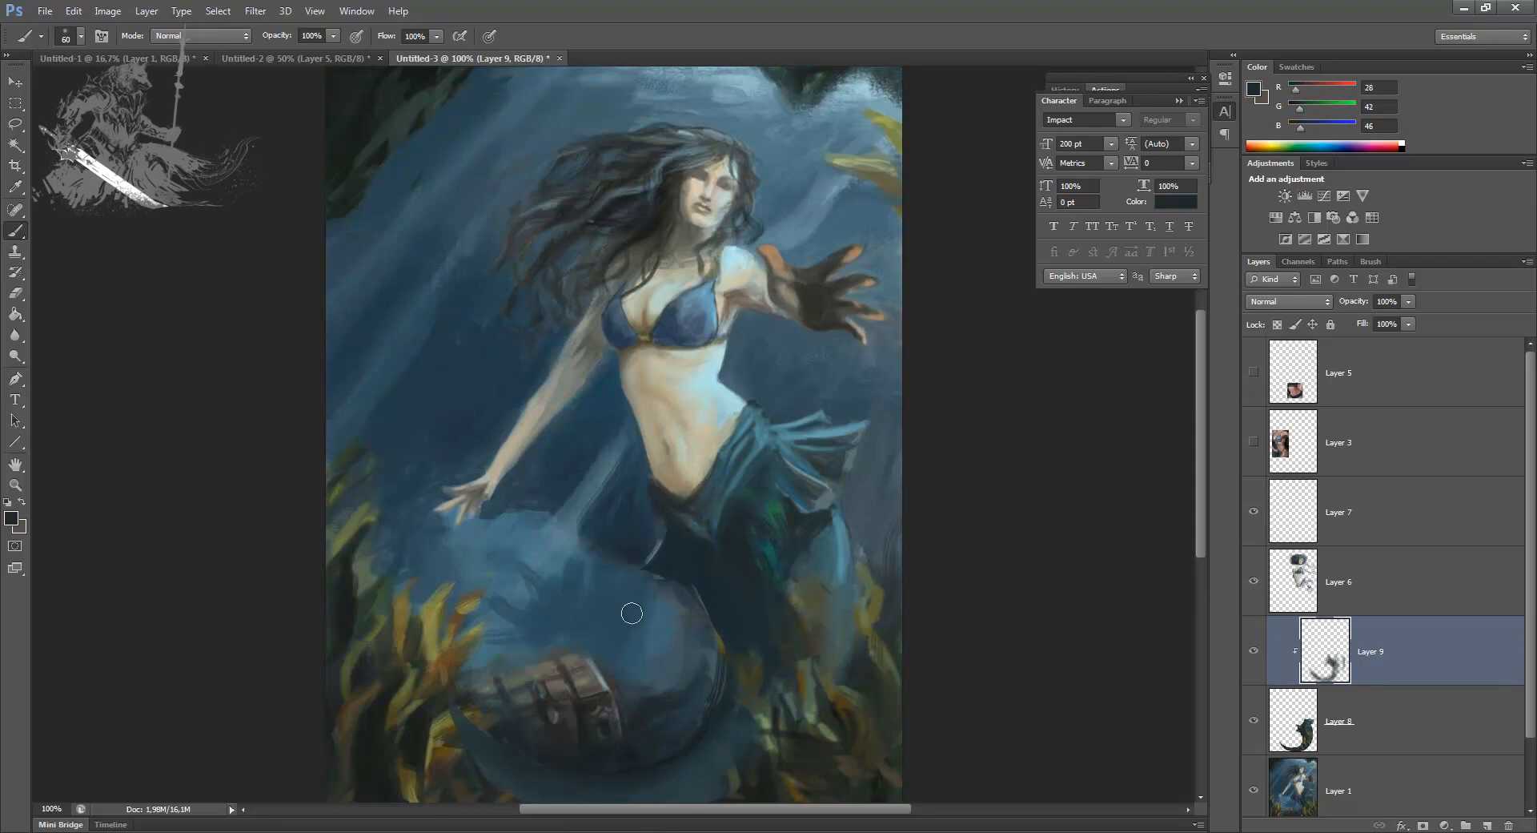
# Step: Extend the rear fin downward in lighter teal and fill out the hip fin with dark tones and light blue edges
pyautogui.keyDown('alt'); pyautogui.click(825, 551); pyautogui.keyUp('alt')
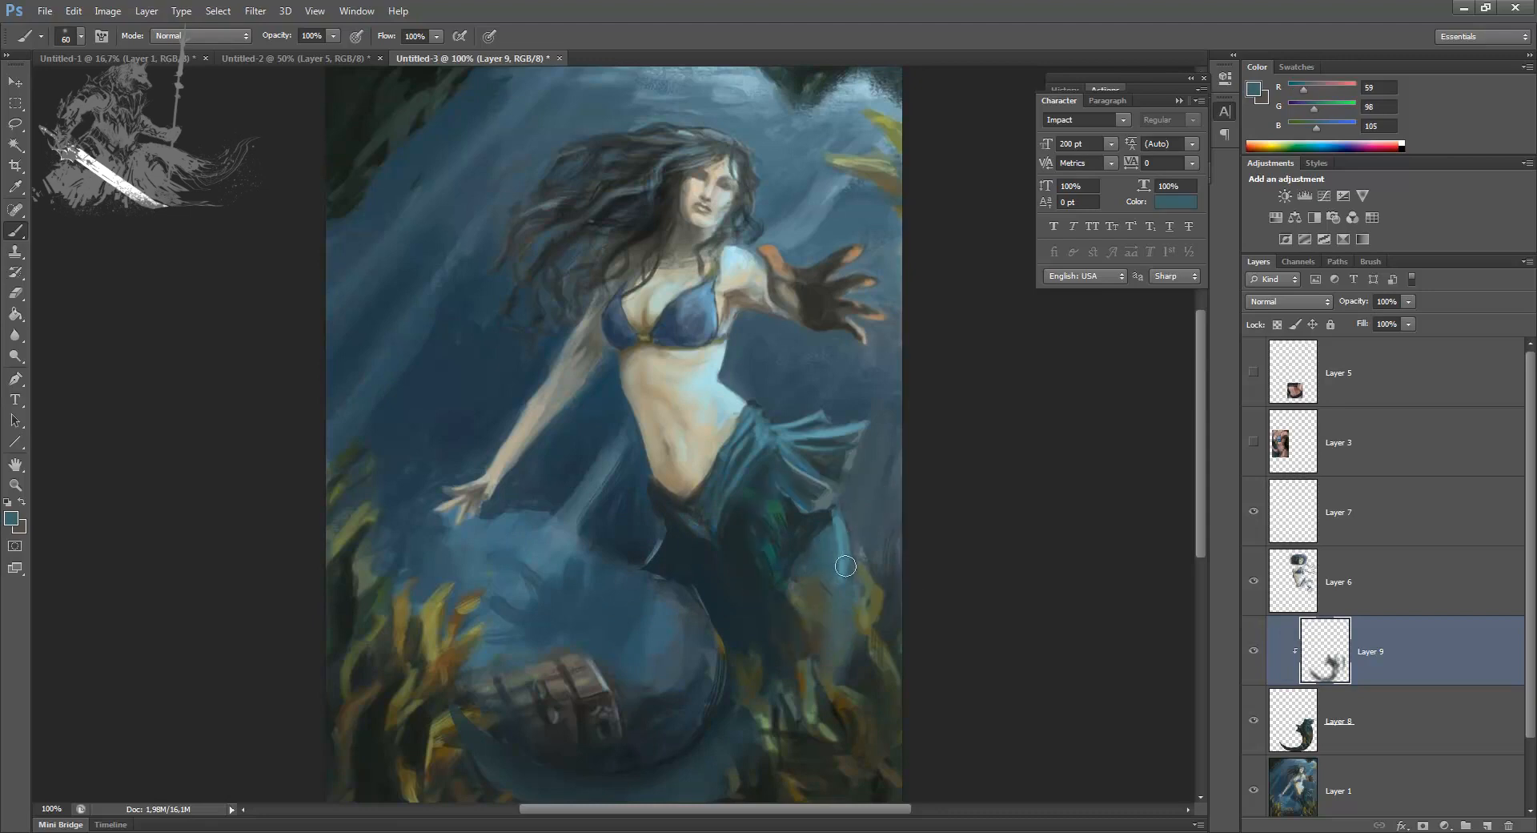
pyautogui.moveTo(855, 570); pyautogui.dragTo(812, 735)
pyautogui.keyDown('alt'); pyautogui.click(845, 525); pyautogui.keyUp('alt')
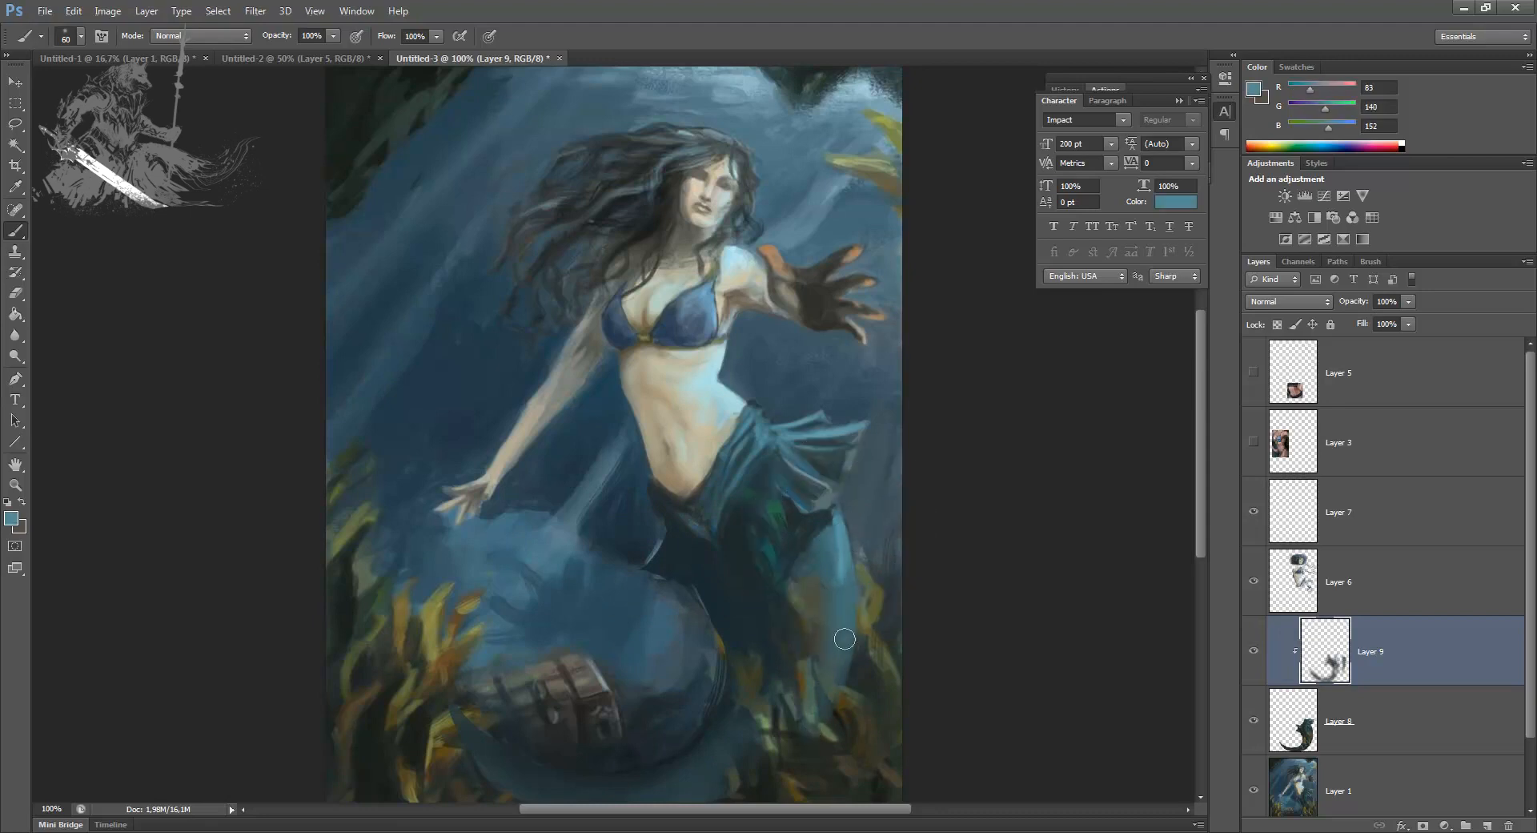
pyautogui.keyDown('alt'); pyautogui.click(797, 525); pyautogui.keyUp('alt')
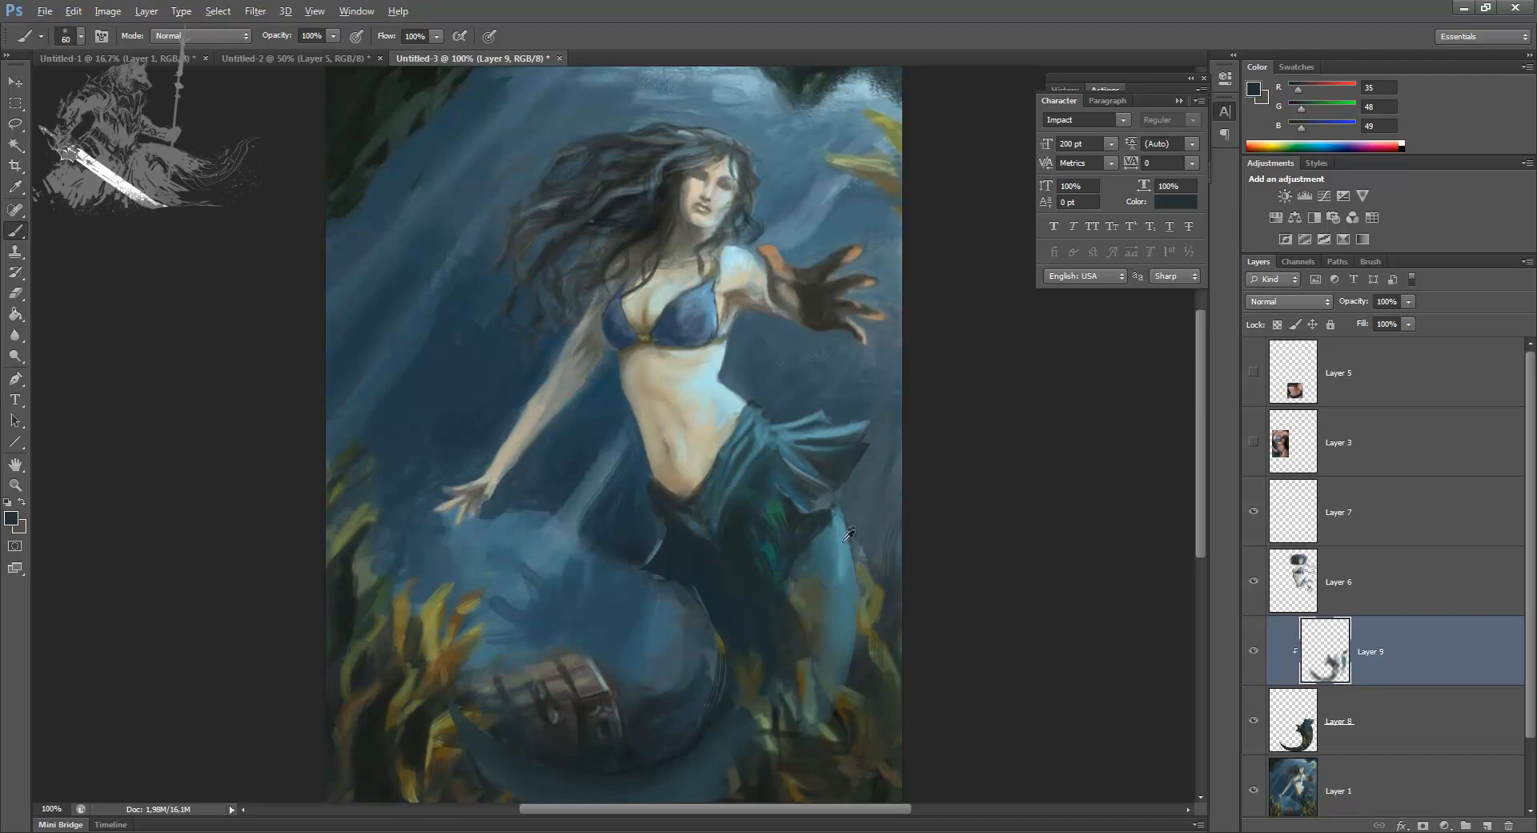
pyautogui.keyDown('alt'); pyautogui.click(847, 535); pyautogui.keyUp('alt')
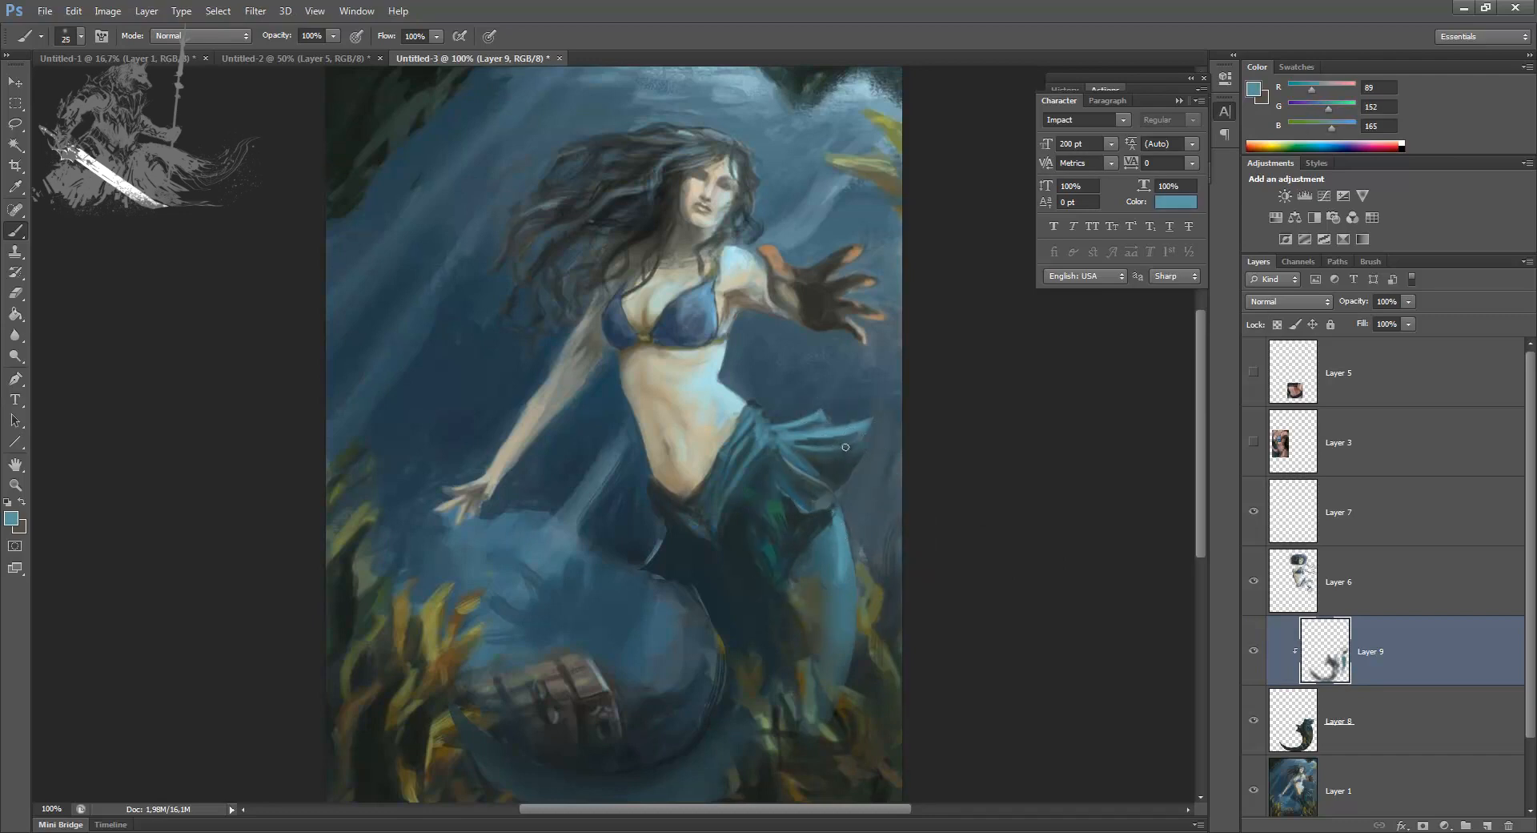
pyautogui.keyDown('alt'); pyautogui.click(851, 464); pyautogui.keyUp('alt')
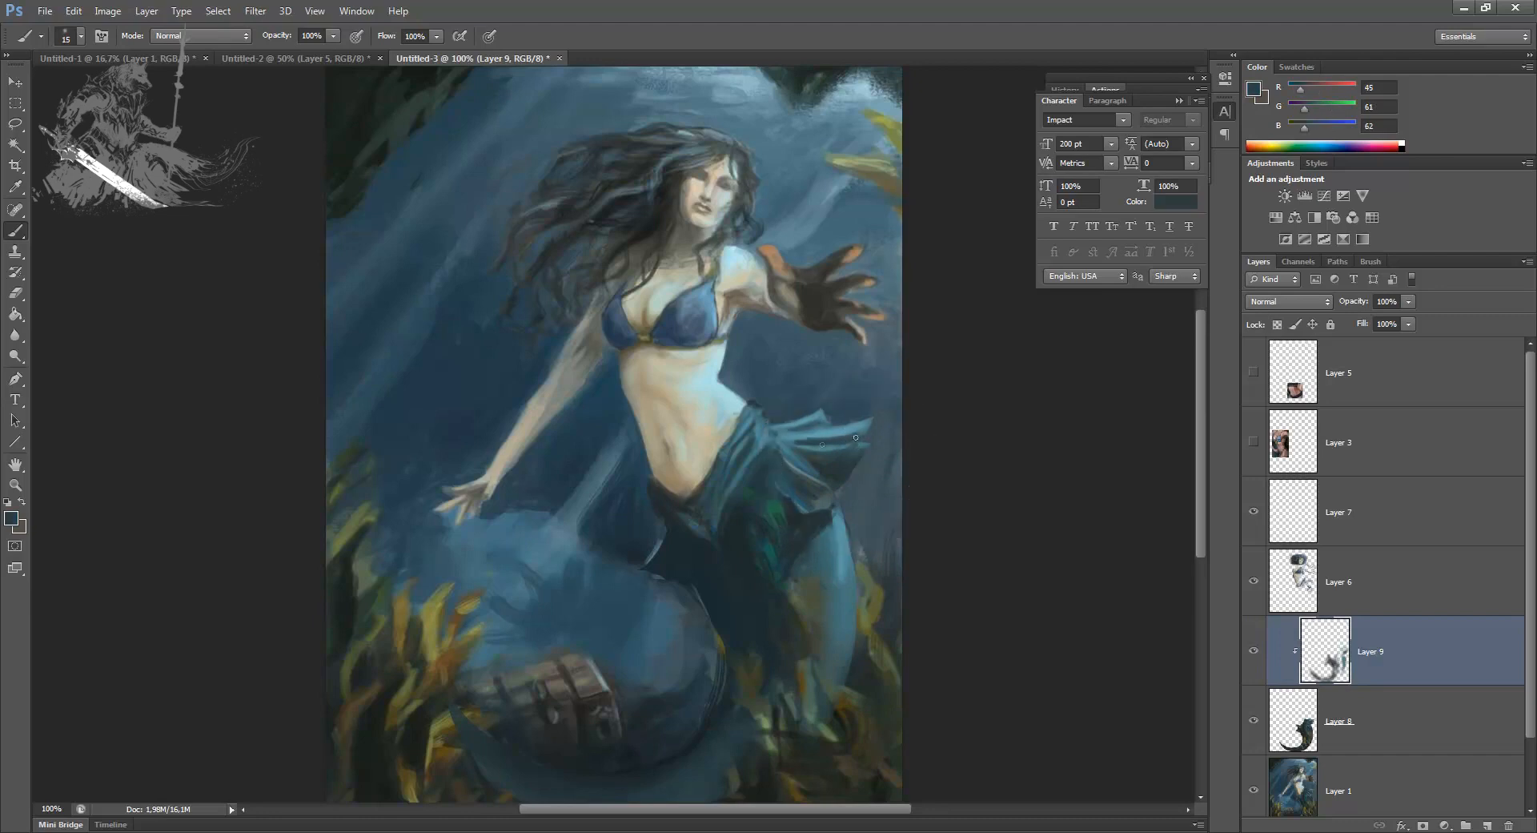
pyautogui.keyDown('alt'); pyautogui.click(824, 433); pyautogui.keyUp('alt')
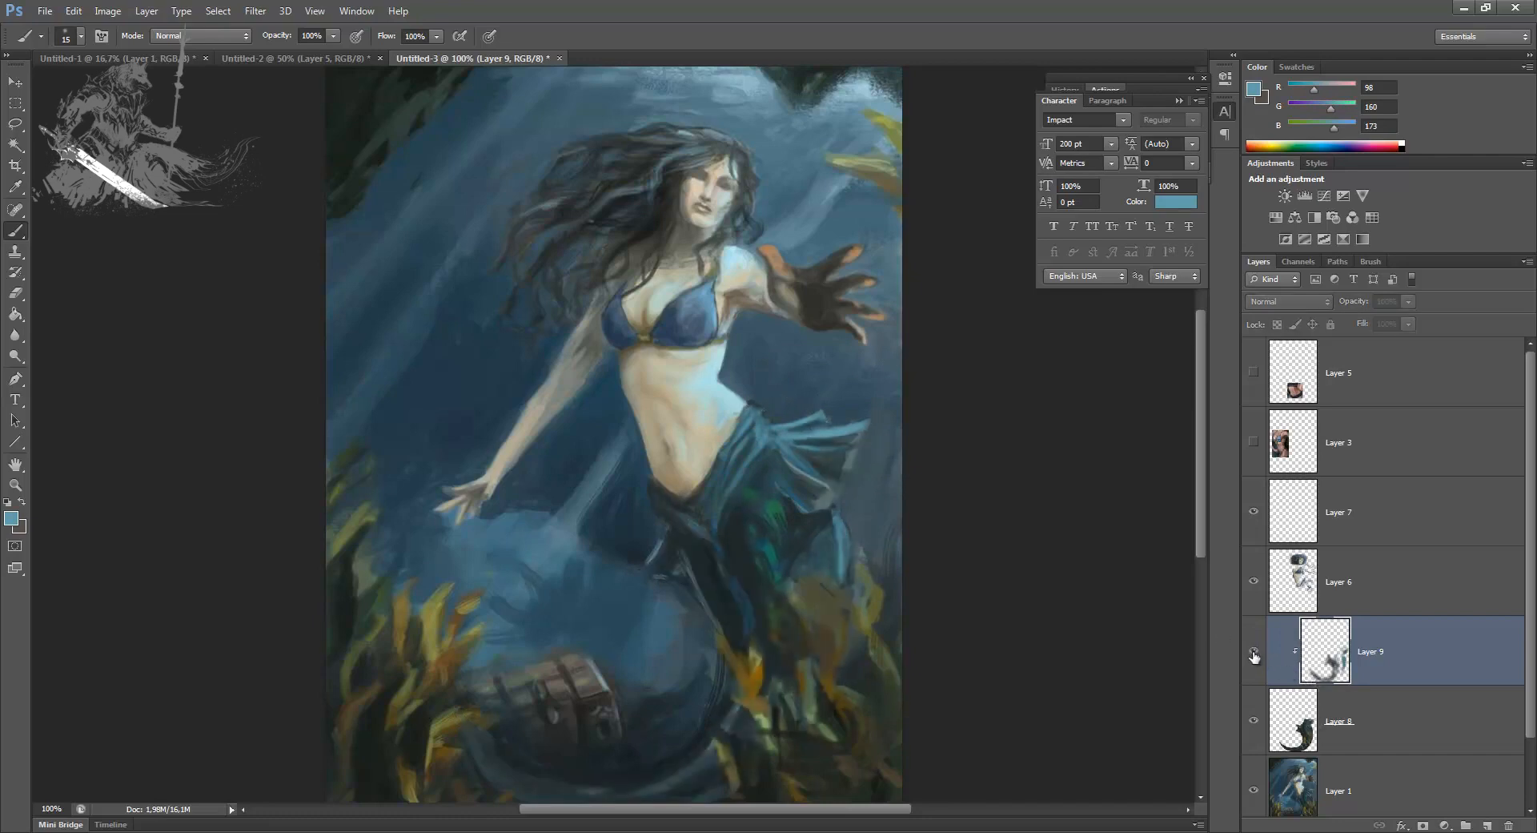
# Step: Add a new layer above Layer 1 and repaint the background inside the tail's curve and around the chest with a size 90 brush
pyautogui.click(1393, 789)
pyautogui.click(1488, 825)
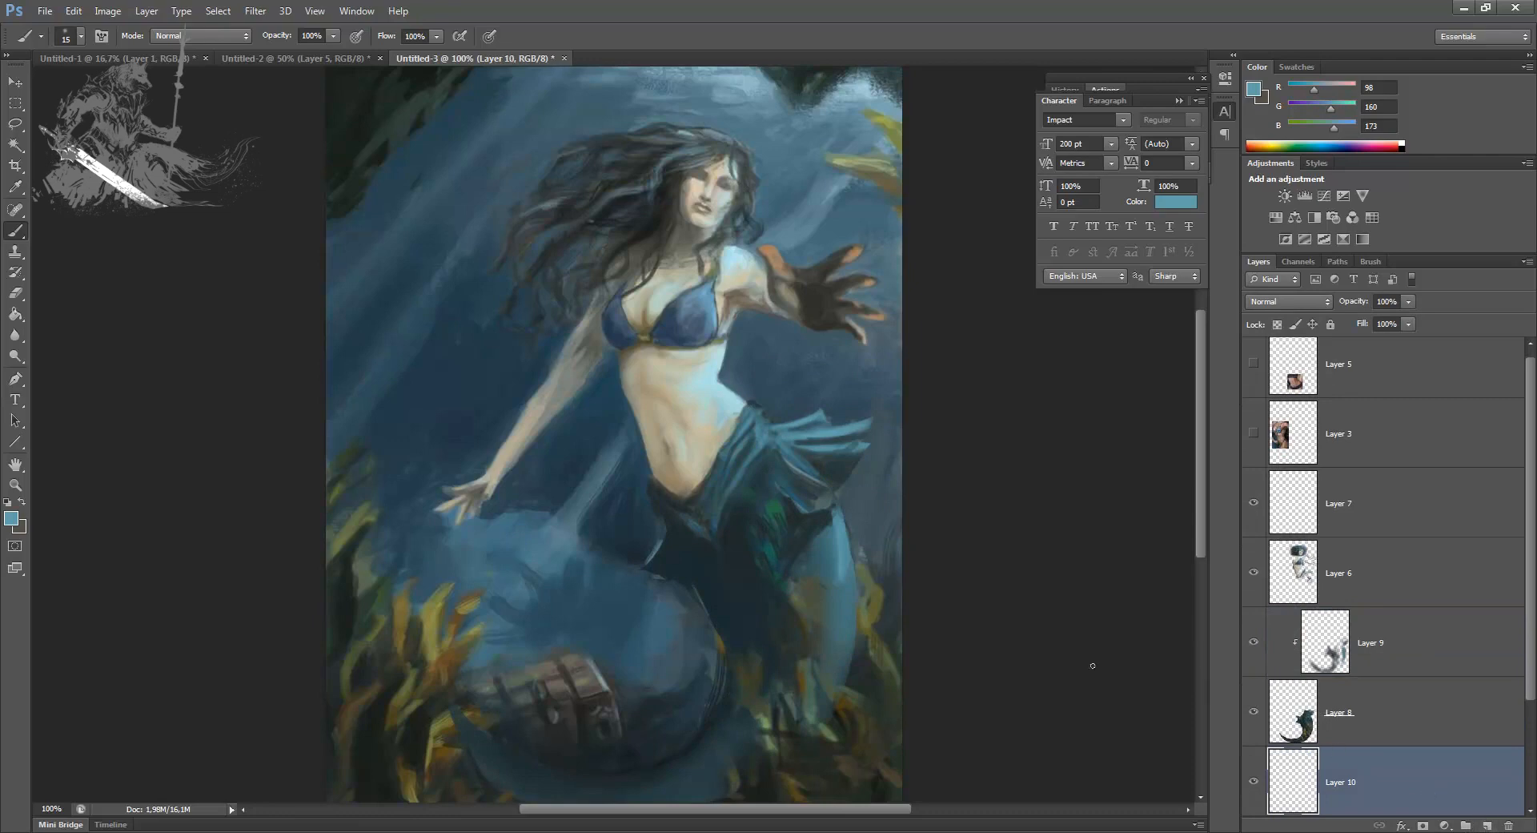
pyautogui.keyDown('alt'); pyautogui.click(673, 645); pyautogui.keyUp('alt')
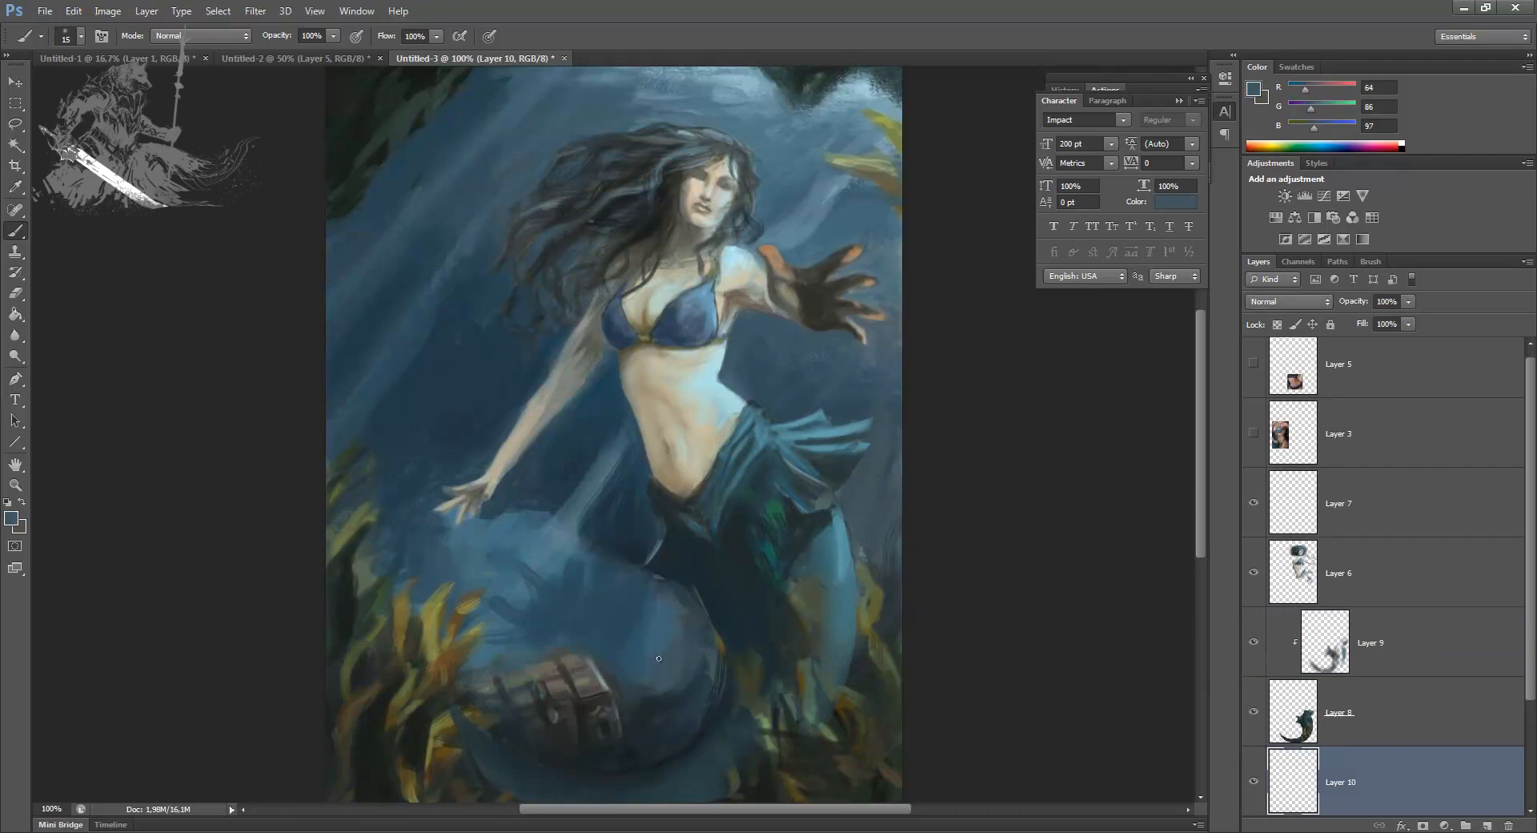
pyautogui.press(']')
pyautogui.press(']')
pyautogui.press(']')
pyautogui.press(']')
pyautogui.press(']')
pyautogui.press(']')
pyautogui.moveTo(682, 598)
pyautogui.mouseDown()
pyautogui.moveTo(680, 670)
pyautogui.moveTo(702, 725)
pyautogui.moveTo(572, 777)
pyautogui.mouseUp()
pyautogui.keyDown('alt'); pyautogui.click(558, 759); pyautogui.keyUp('alt')
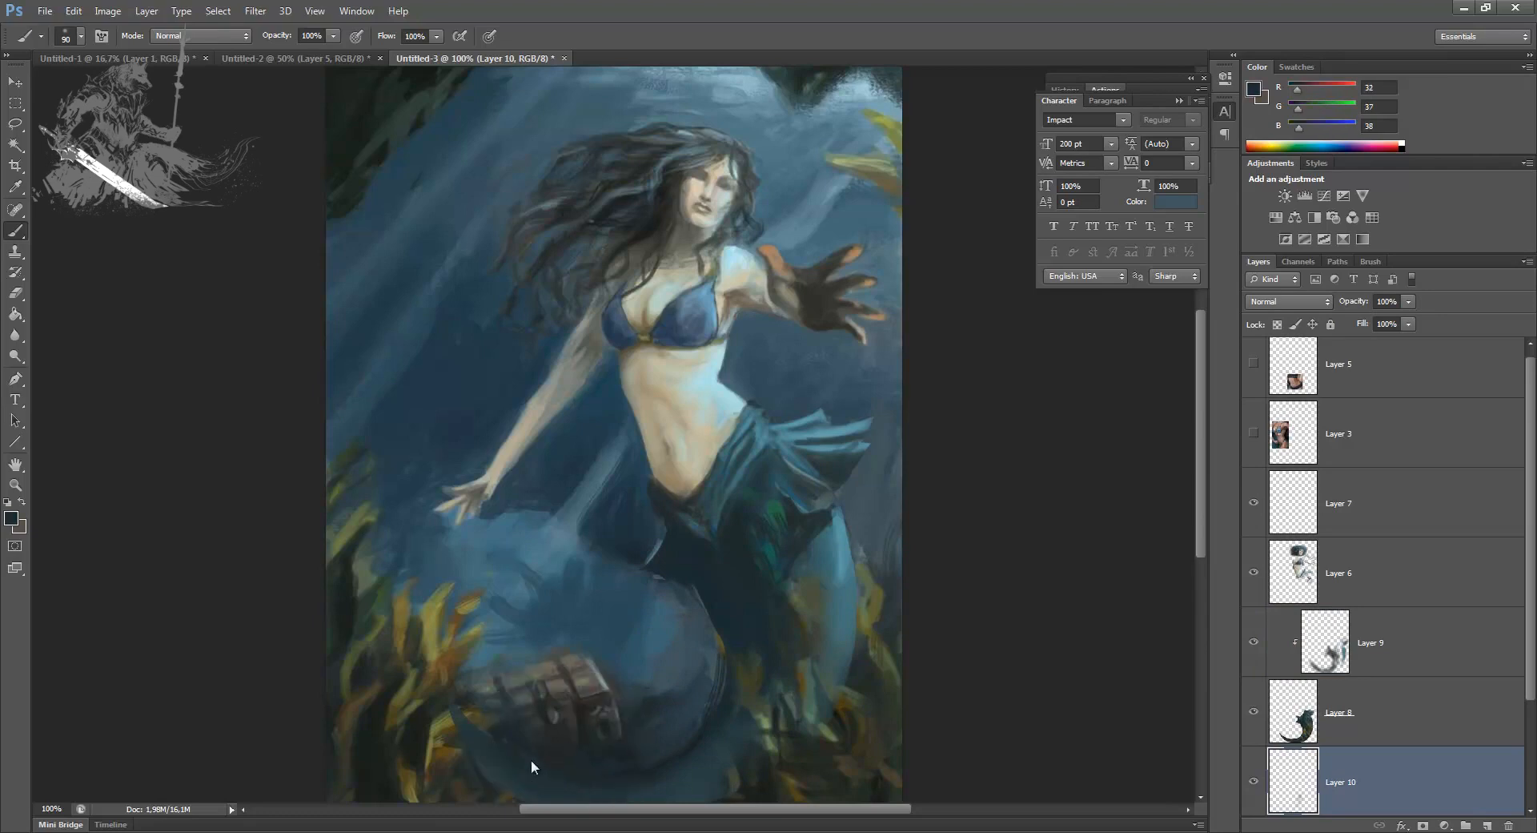
pyautogui.keyDown('alt'); pyautogui.click(666, 716); pyautogui.keyUp('alt')
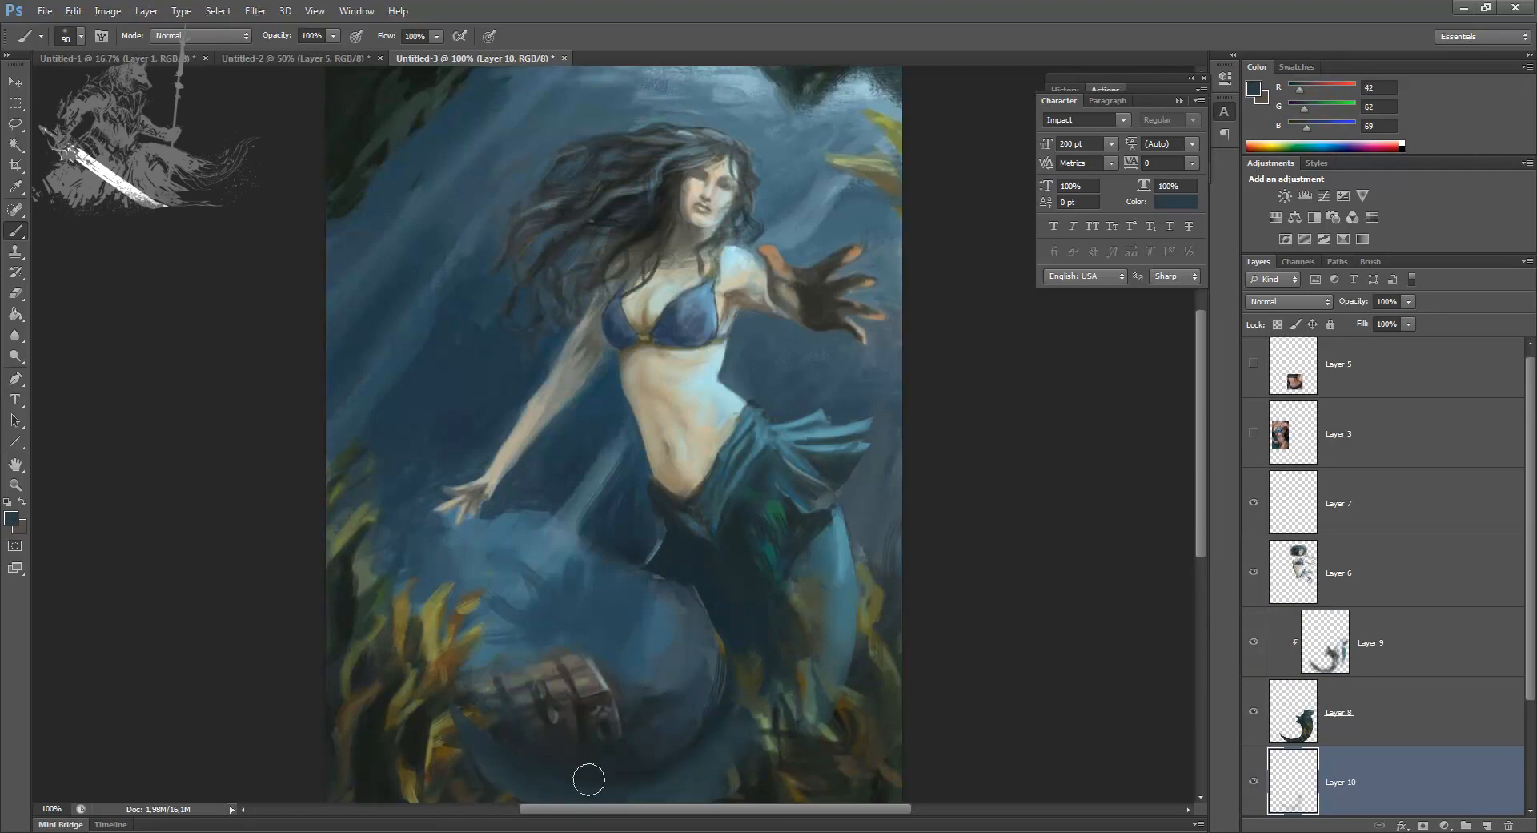
pyautogui.keyDown('alt'); pyautogui.click(682, 617); pyautogui.keyUp('alt')
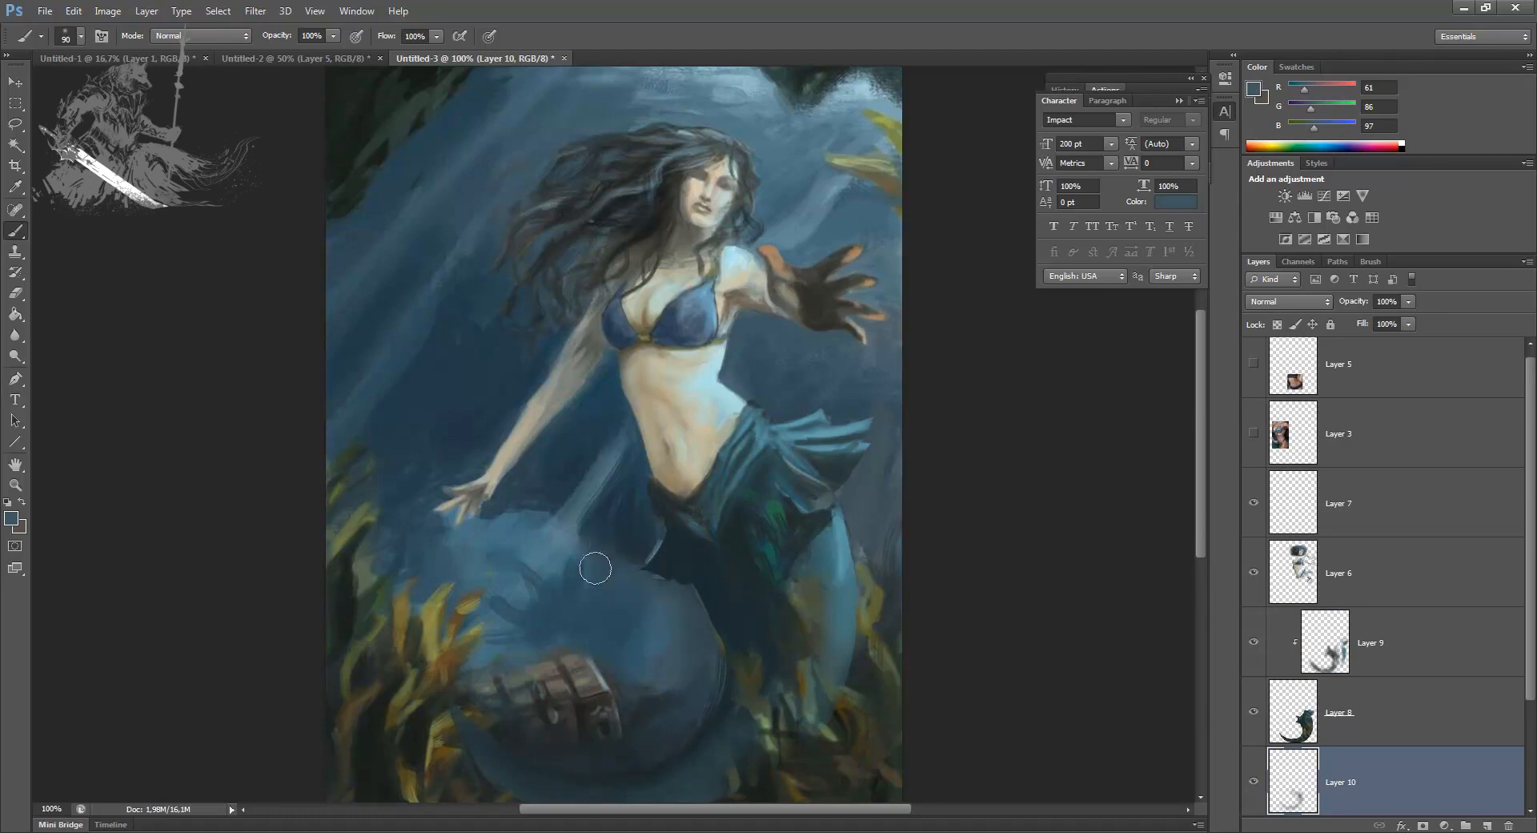
# Step: Repaint the water and light ray between the lowered arm and the front of the hip with sampled blues
pyautogui.keyDown('alt'); pyautogui.click(589, 499); pyautogui.keyUp('alt')
pyautogui.press('[')
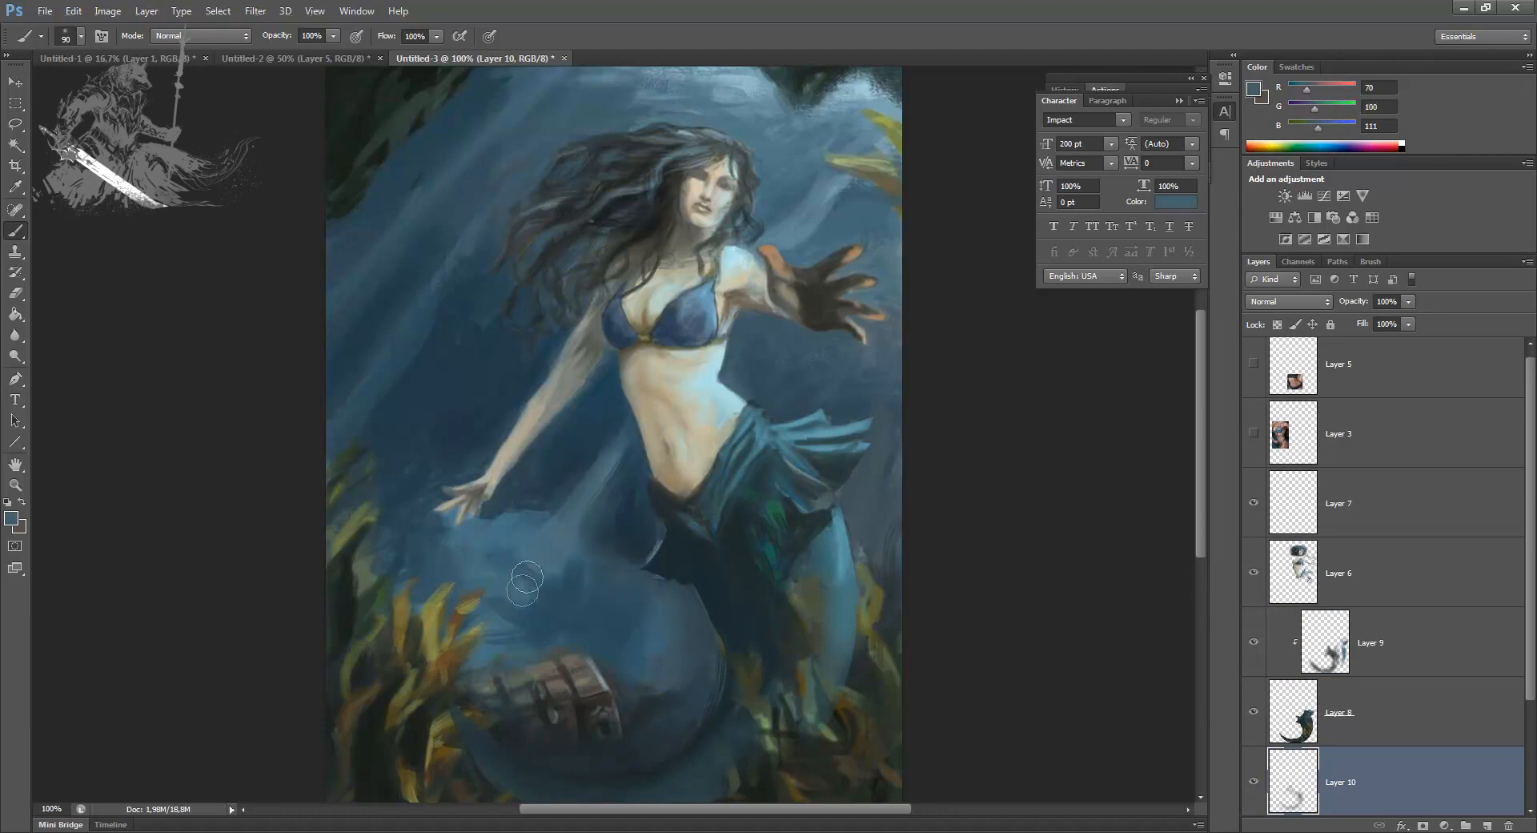
pyautogui.keyDown('alt'); pyautogui.click(631, 464); pyautogui.keyUp('alt')
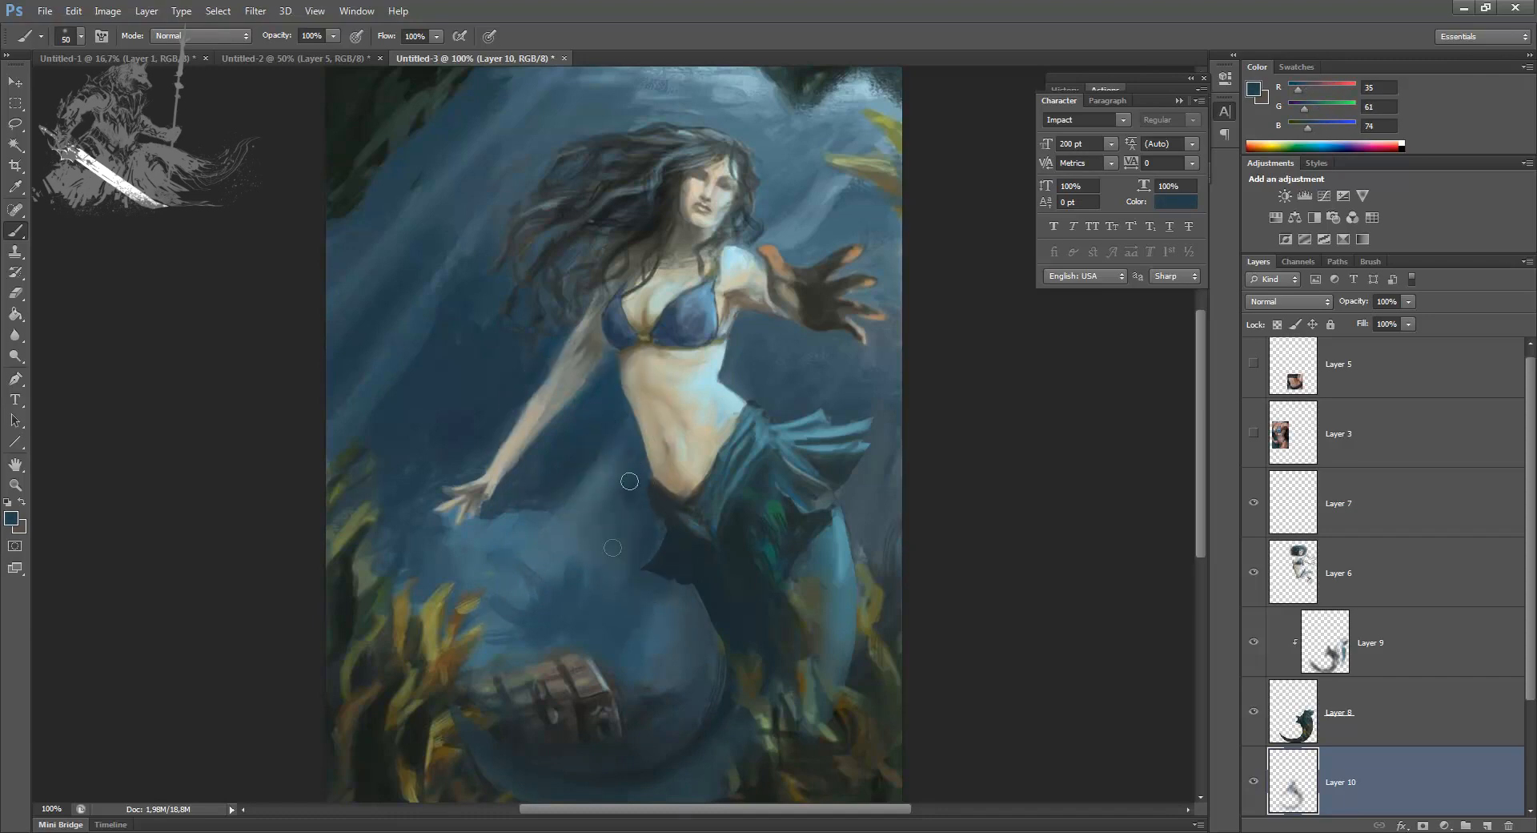
pyautogui.keyDown('alt'); pyautogui.click(601, 499); pyautogui.keyUp('alt')
pyautogui.keyDown('alt'); pyautogui.click(596, 580); pyautogui.keyUp('alt')
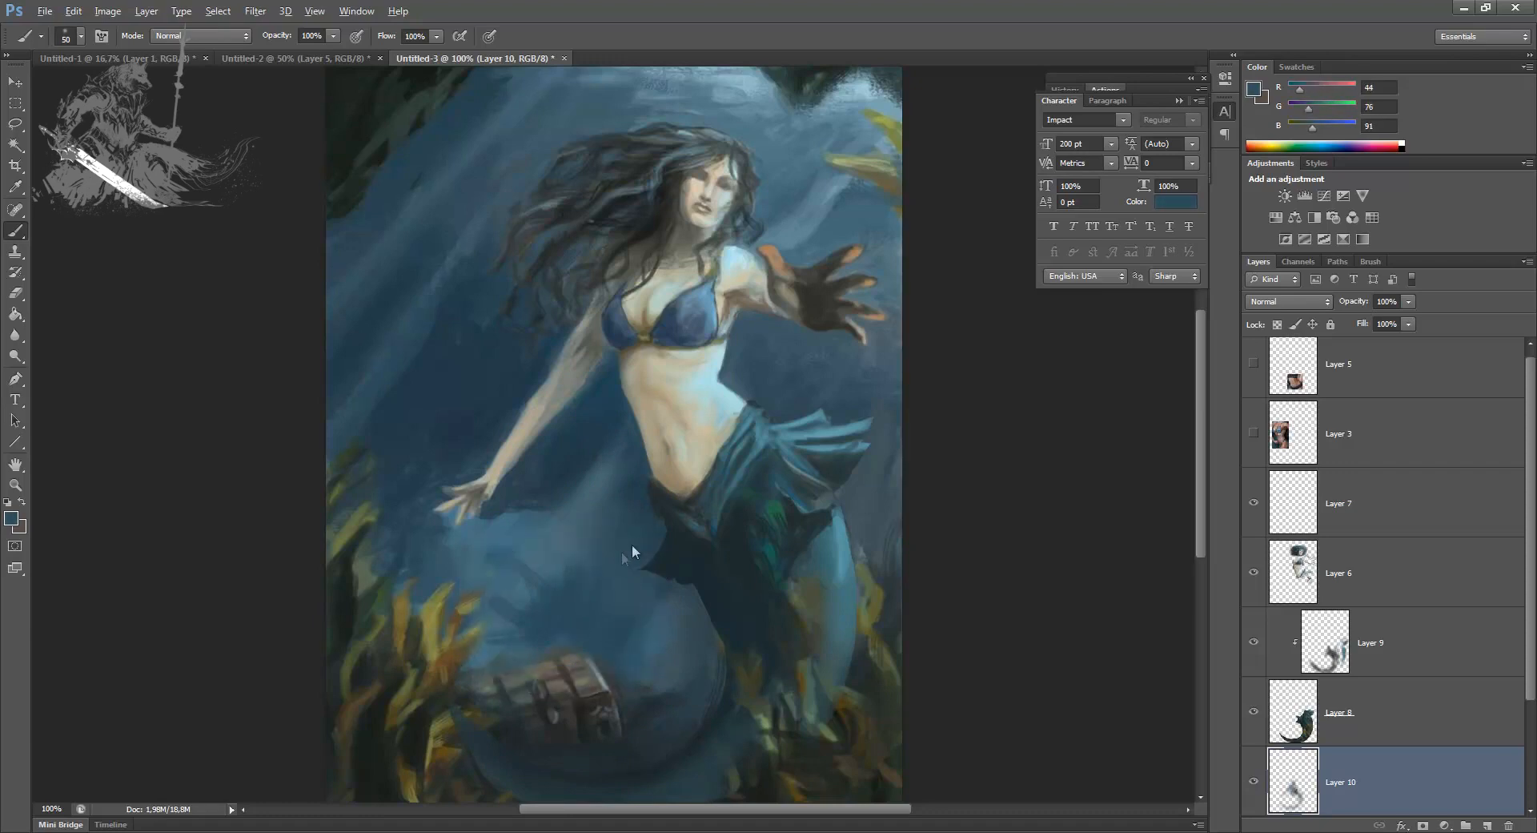
# Step: Enlarge the brush to 80 and smooth the background water beside the hip fins and around the tail with sampled blues
pyautogui.keyDown('alt'); pyautogui.click(866, 498); pyautogui.keyUp('alt')
pyautogui.keyDown('alt'); pyautogui.click(814, 382); pyautogui.keyUp('alt')
pyautogui.press(']')
pyautogui.press(']')
pyautogui.press(']')
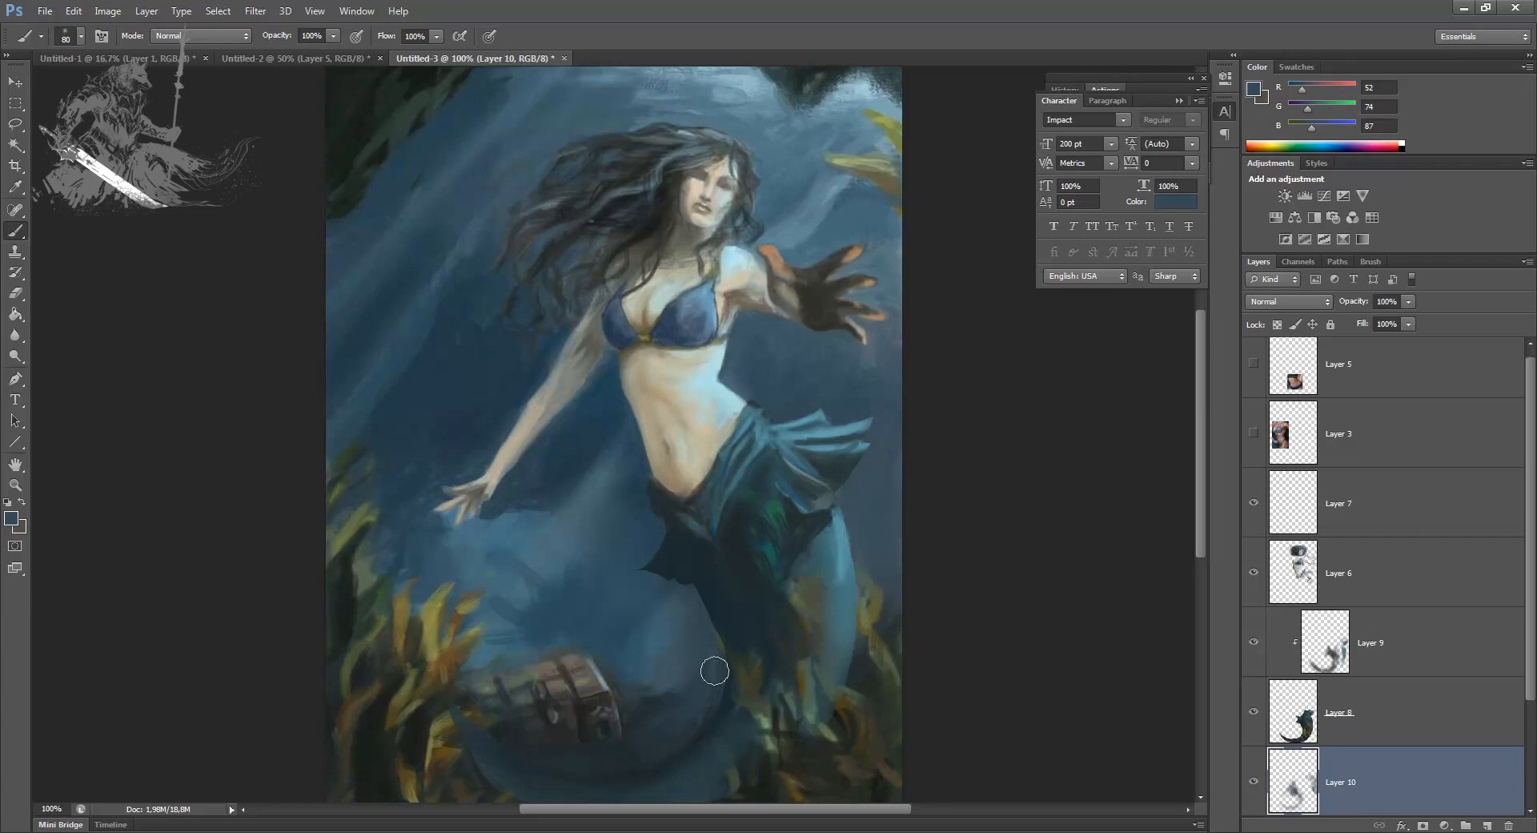
pyautogui.press('[')
pyautogui.press('[')
# Step: Compare the repaint by toggling layer visibility, merge Layer 10 into Layer 1, and merge Layer 9 into Layer 8
pyautogui.click(1253, 781)
pyautogui.press('Delete')
pyautogui.scroll(-2, 1458, 702)
pyautogui.click(1255, 577)
pyautogui.click(1255, 576)
pyautogui.click(1286, 575)
pyautogui.hotkey('ctrl', 'e')
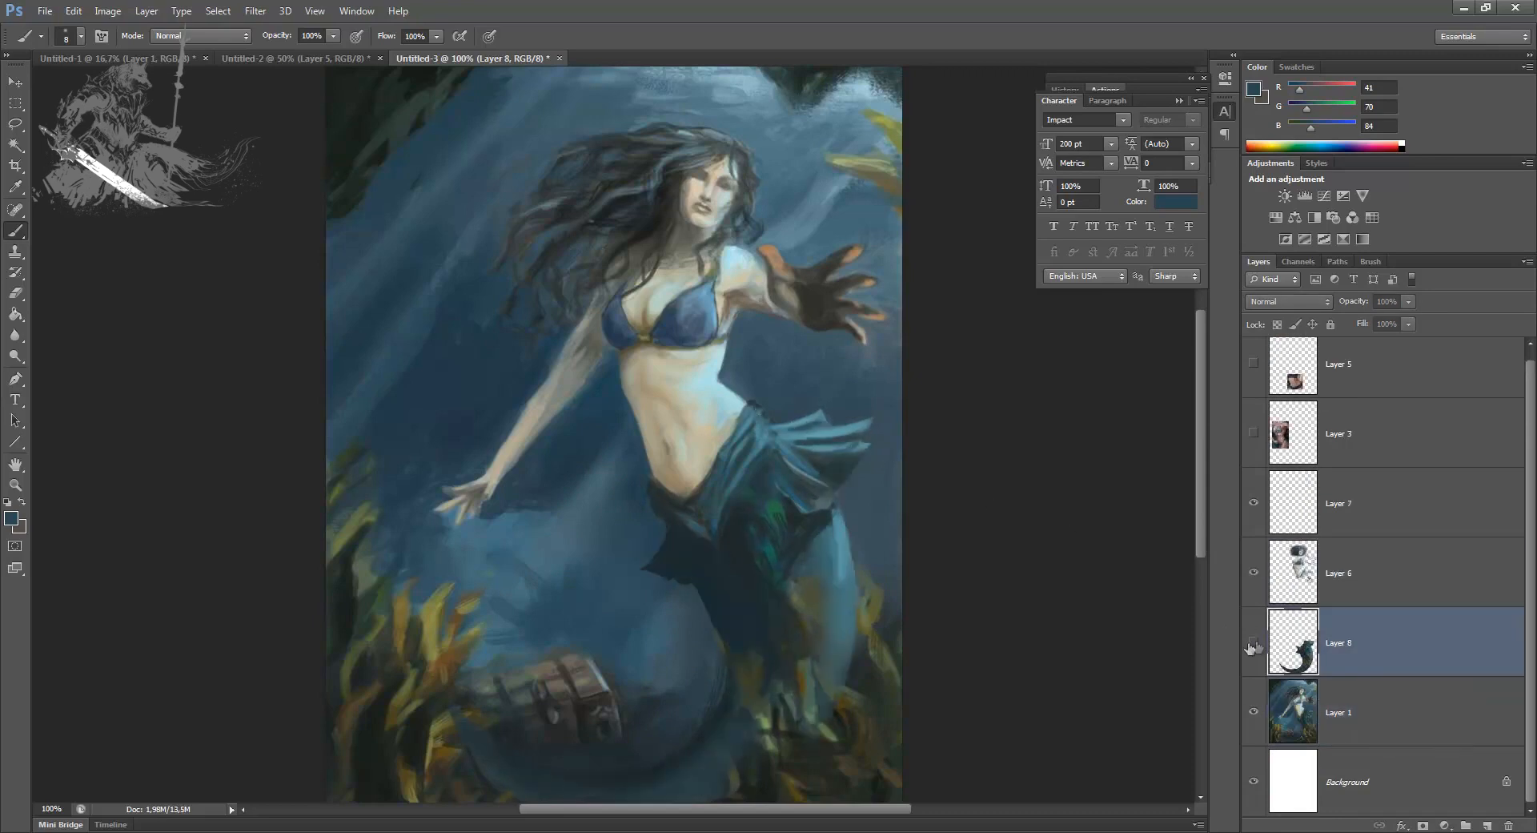
# Step: Hide Layer 8 and make a freehand selection around the foreground seaweed over the tail, subtracting the gaps between the leaves
pyautogui.click(1254, 641)
pyautogui.click(15, 124)
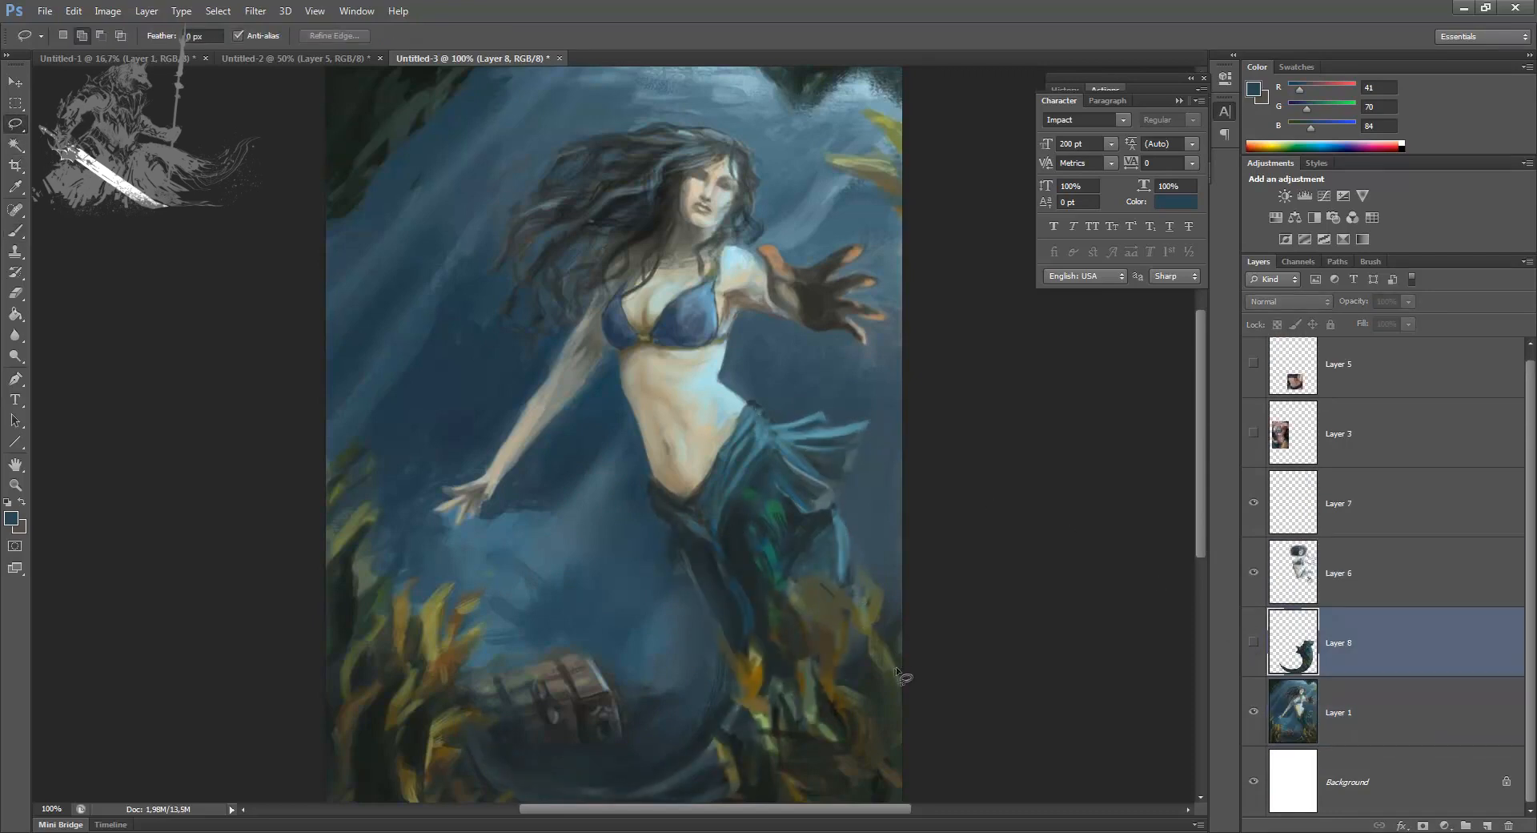
pyautogui.moveTo(907, 610); pyautogui.dragTo(893, 658)
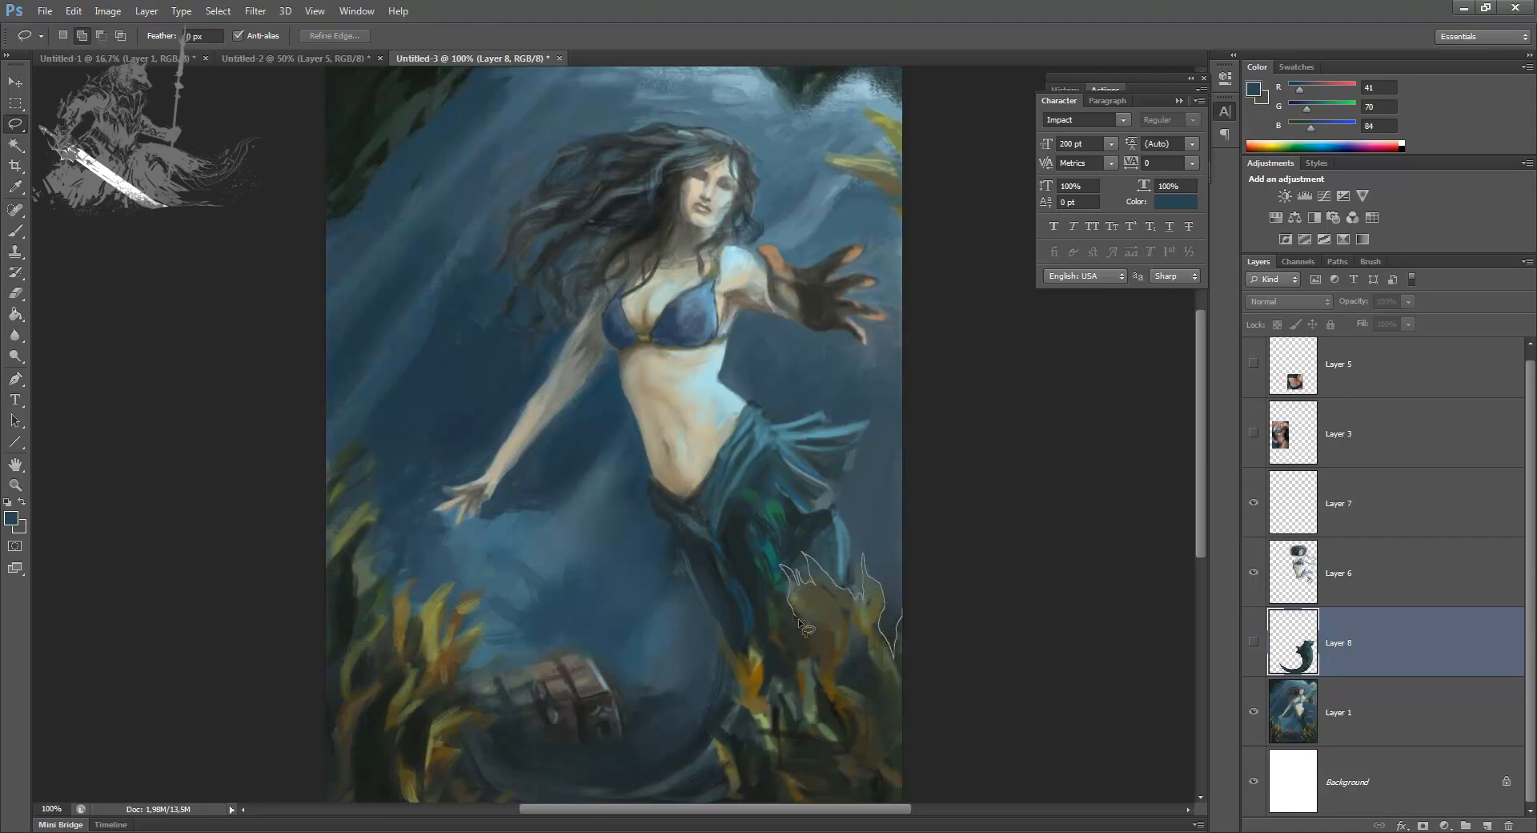
pyautogui.moveTo(807, 635)
pyautogui.mouseDown()
pyautogui.moveTo(778, 600)
pyautogui.moveTo(791, 657)
pyautogui.mouseUp()
pyautogui.moveTo(797, 723); pyautogui.dragTo(769, 687)
pyautogui.moveTo(756, 633); pyautogui.dragTo(747, 620)
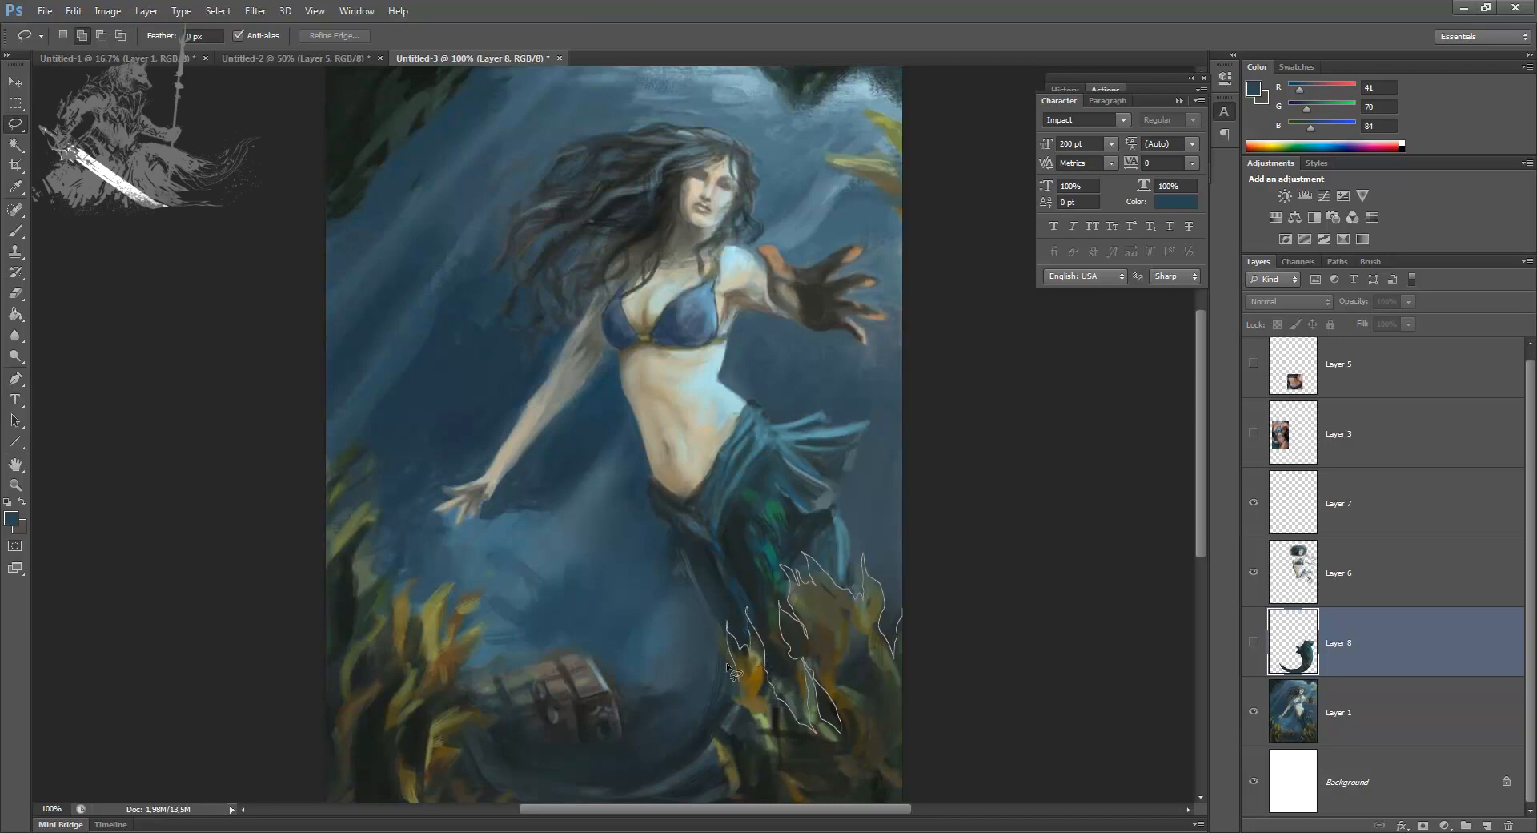
pyautogui.moveTo(734, 732); pyautogui.dragTo(701, 688)
pyautogui.moveTo(733, 793)
pyautogui.mouseDown()
pyautogui.moveTo(972, 761)
pyautogui.moveTo(971, 642)
pyautogui.mouseUp()
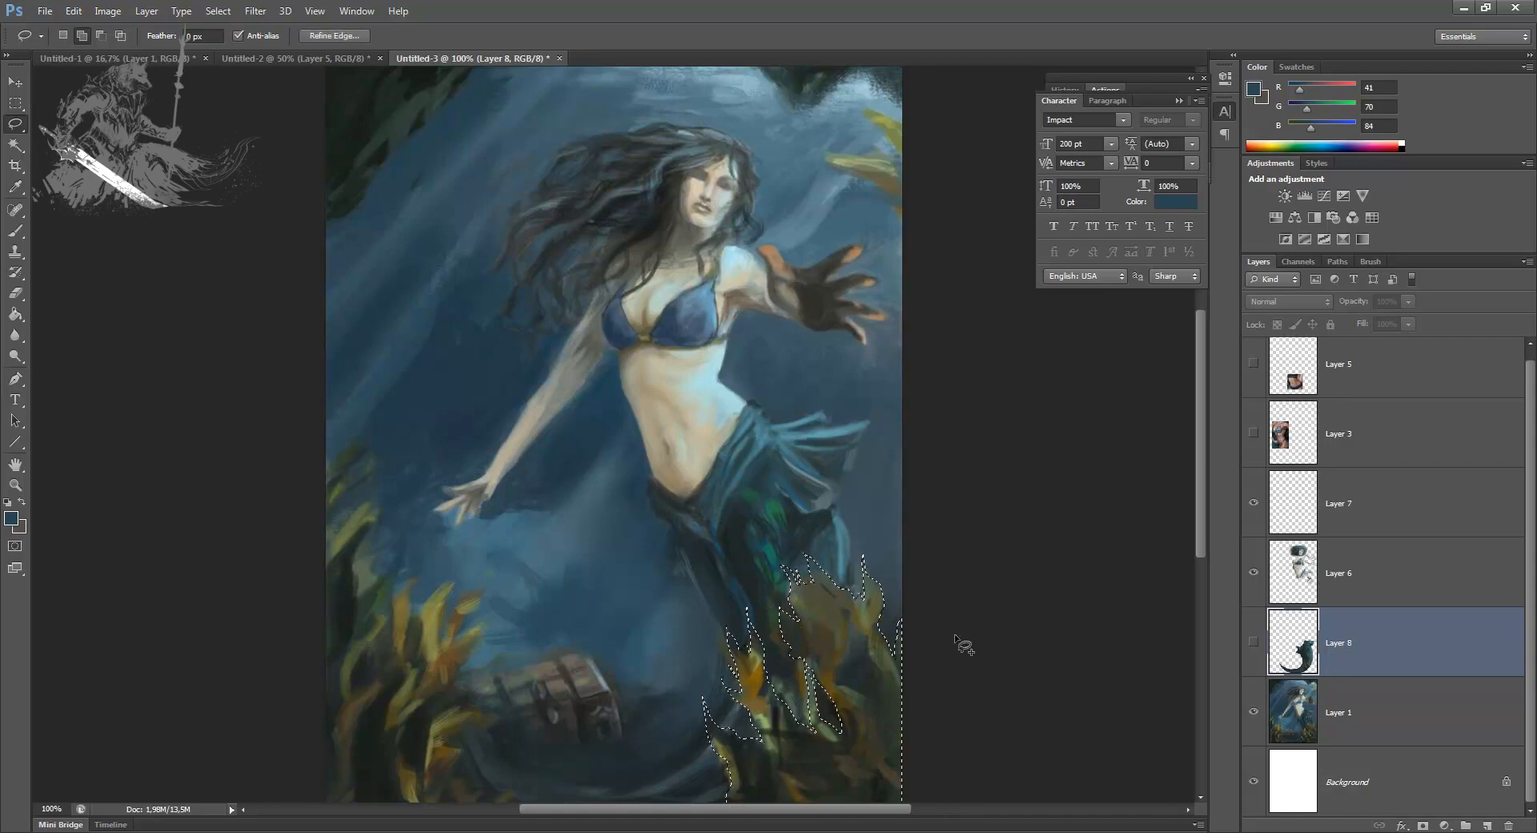
pyautogui.moveTo(851, 619)
pyautogui.mouseDown()
pyautogui.moveTo(885, 686)
pyautogui.moveTo(872, 697)
pyautogui.moveTo(836, 673)
pyautogui.moveTo(838, 611)
pyautogui.mouseUp()
pyautogui.moveTo(779, 745)
pyautogui.mouseDown()
pyautogui.moveTo(794, 762)
pyautogui.moveTo(780, 744)
pyautogui.mouseUp()
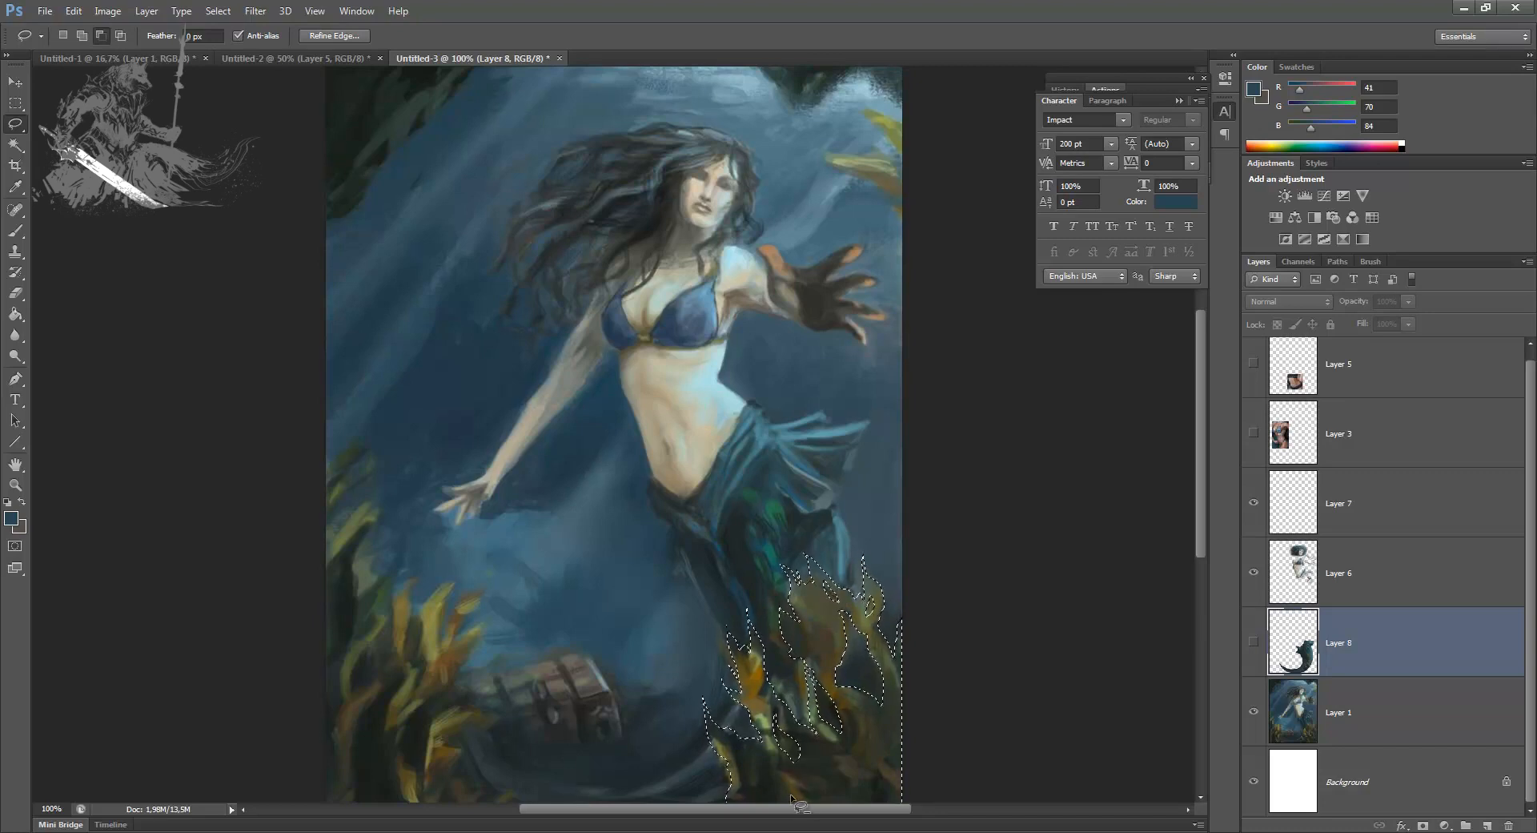
# Step: Copy the selected seaweed from Layer 1 onto a new layer and move it above Layer 7
pyautogui.click(1357, 711)
pyautogui.hotkey('ctrl', 'j')
pyautogui.moveTo(1354, 710); pyautogui.dragTo(1336, 468)
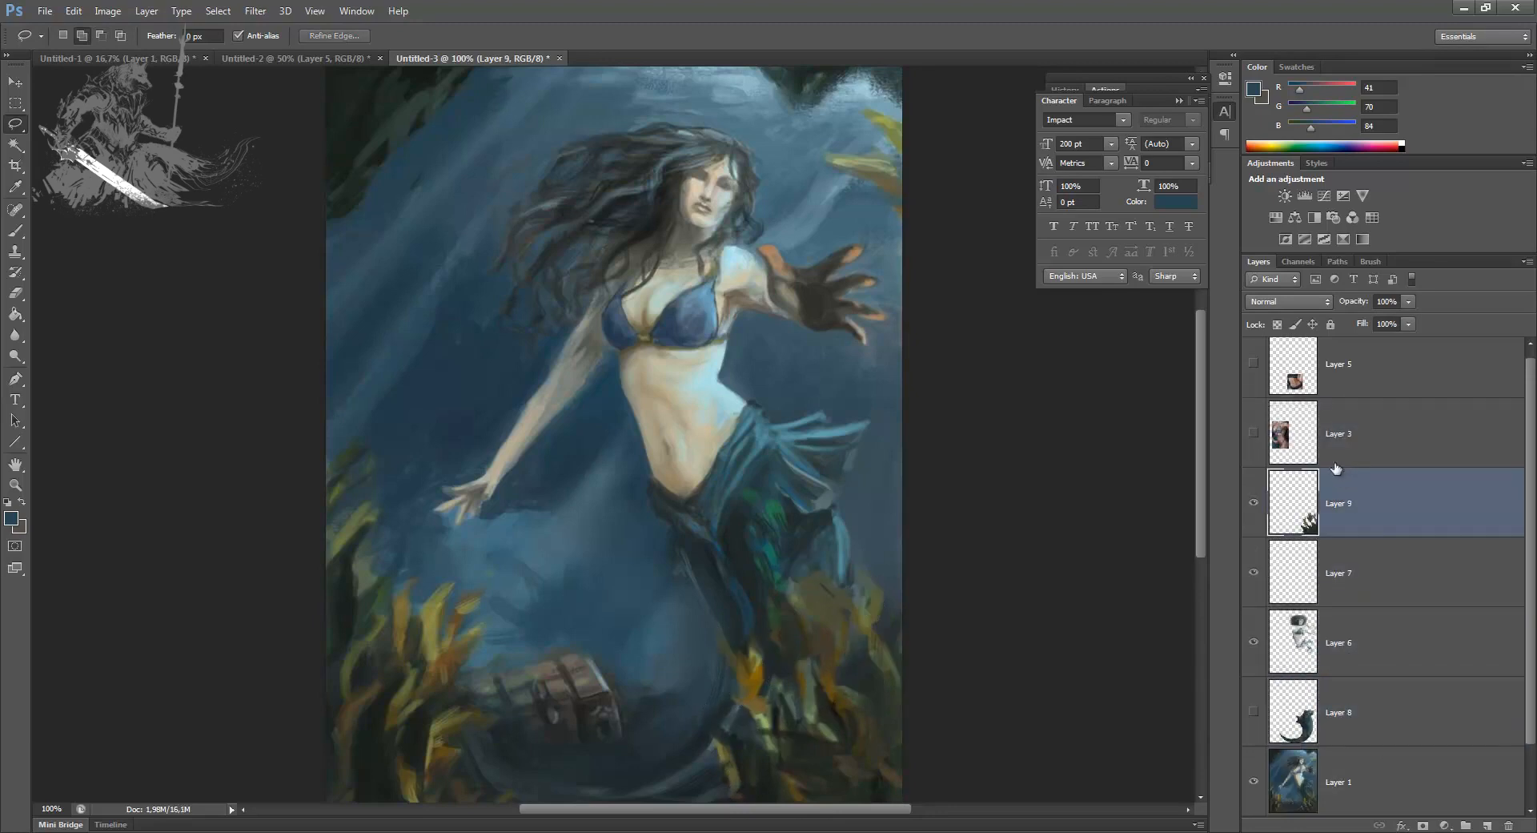
# Step: Rename the seaweed layer as PRIMEIRO PLANO
pyautogui.doubleClick(1342, 517)
pyautogui.click(1026, 370)
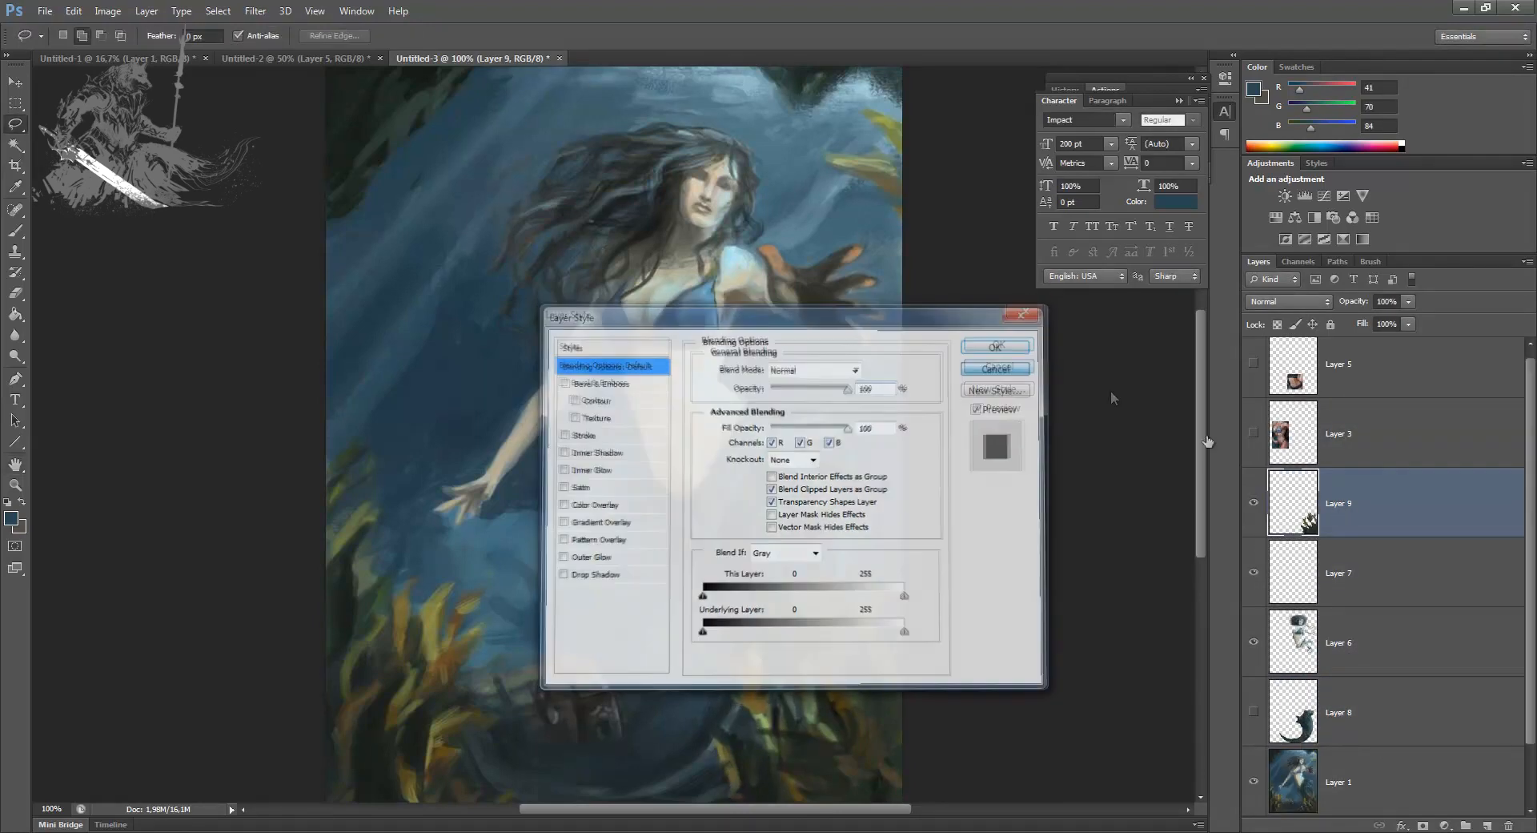
pyautogui.doubleClick(1349, 505)
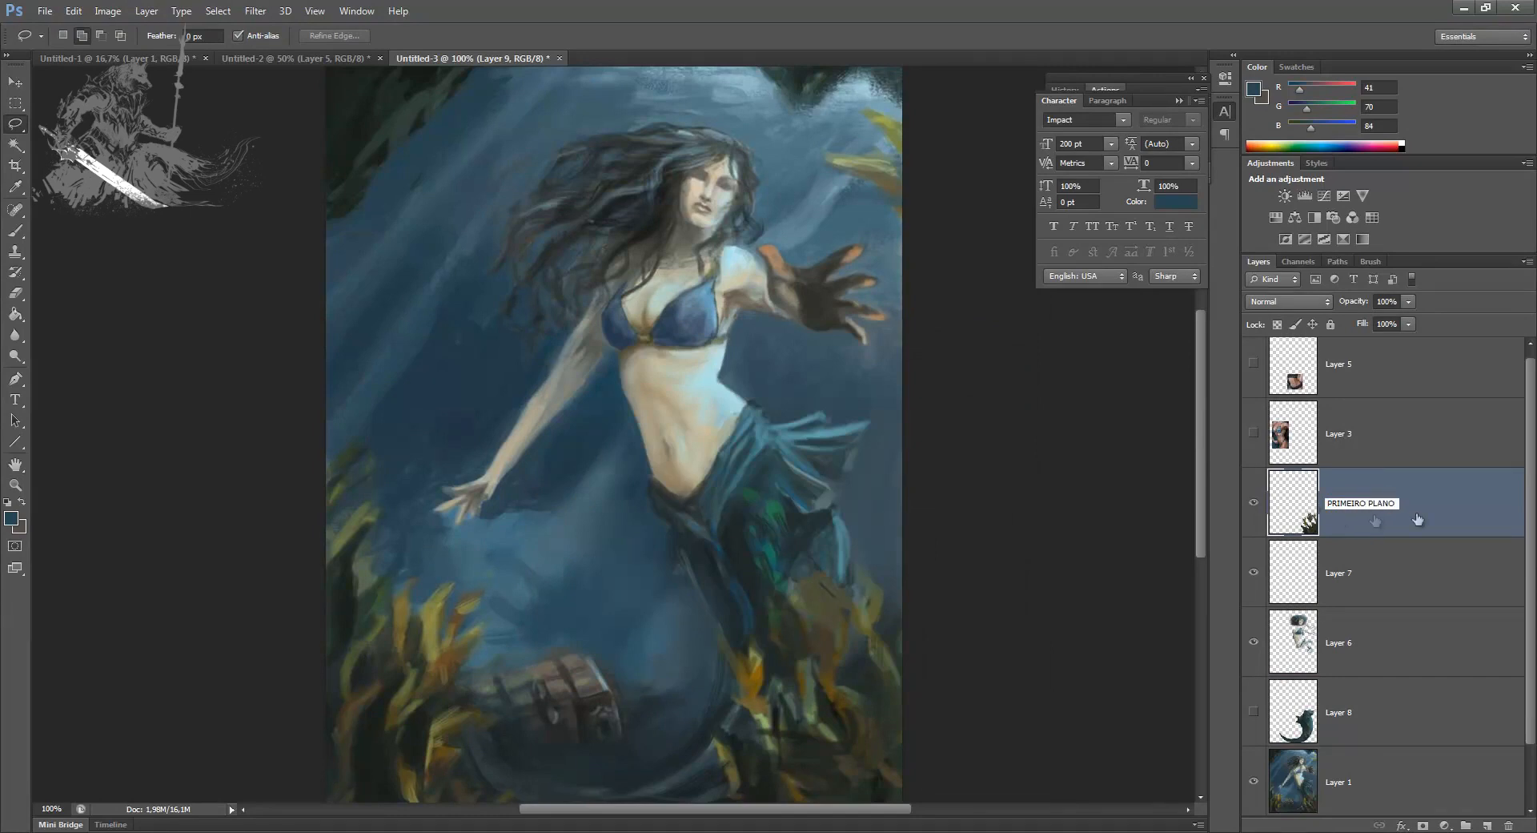
pyautogui.press('Return')
pyautogui.click(1342, 709)
pyautogui.click(1379, 509)
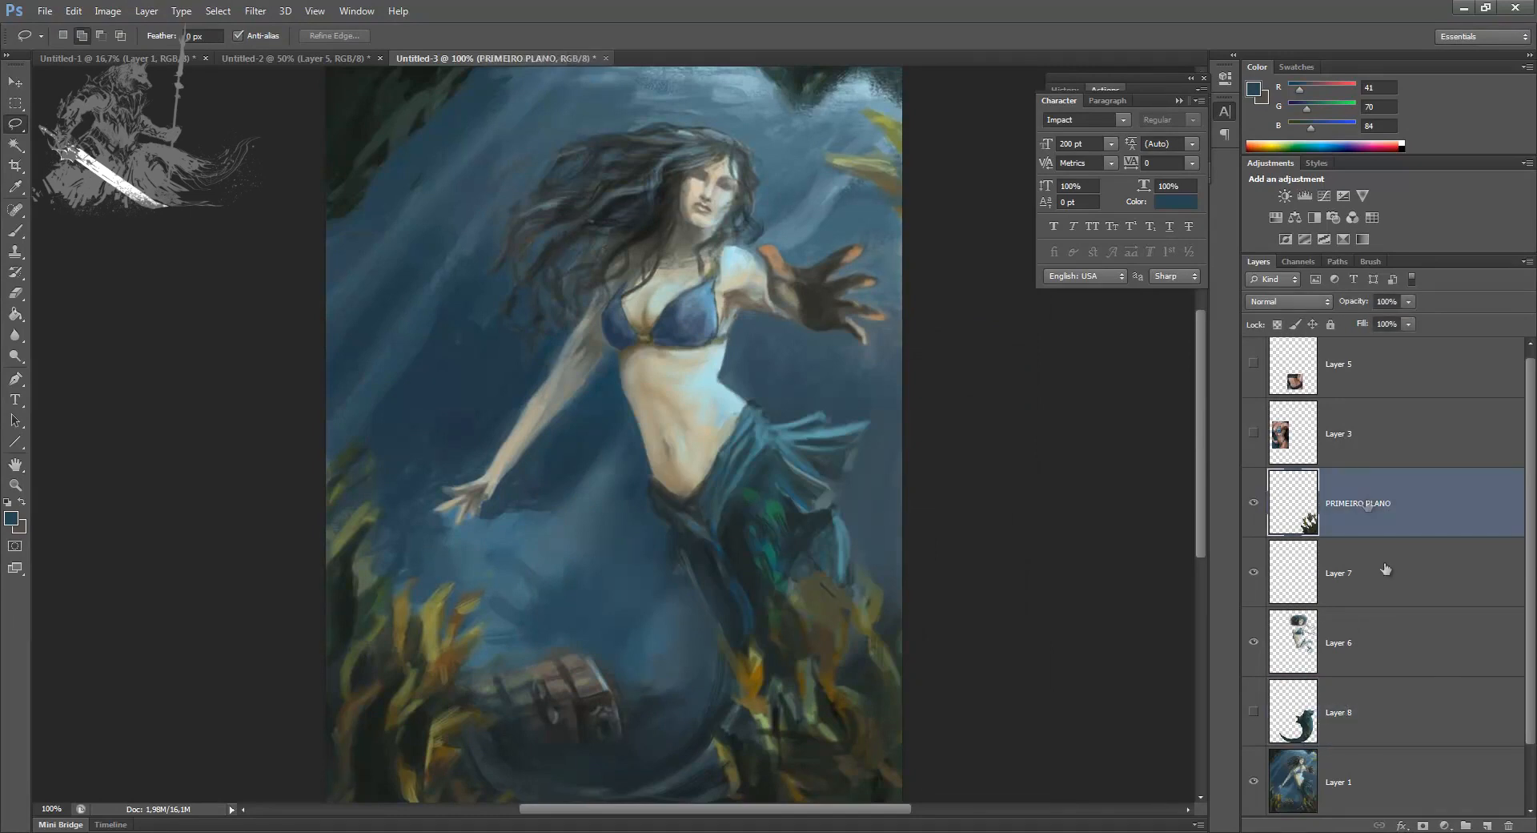
# Step: Add two new layers above PRIMEIRO PLANO and paint a sampled near-black over the foreground seaweed on Layer 10 with a size 125 brush
pyautogui.doubleClick(1487, 825)
pyautogui.keyDown('alt'); pyautogui.click(1356, 530); pyautogui.keyUp('alt')
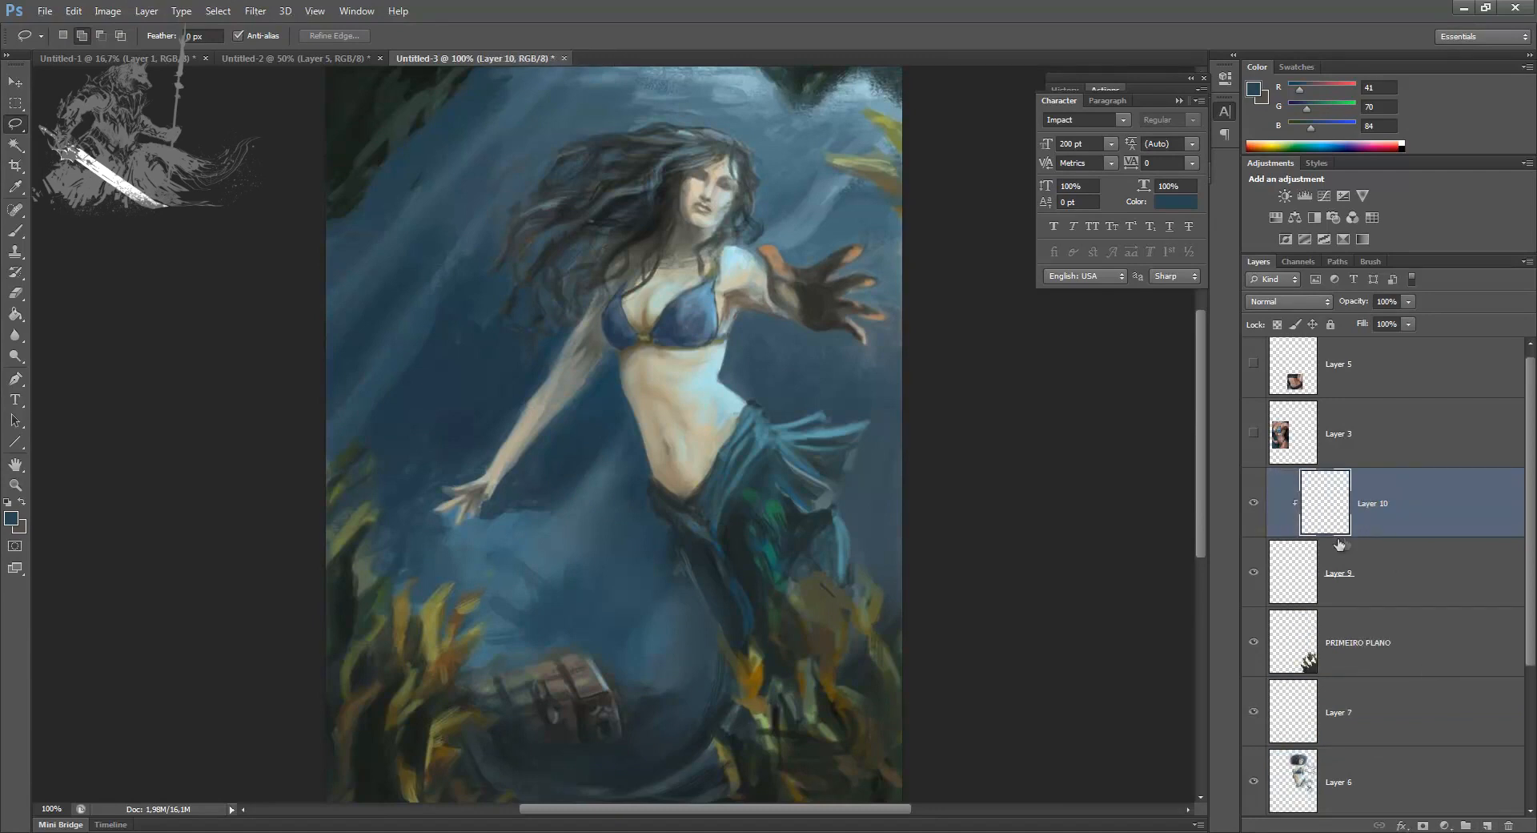
pyautogui.press('b')
pyautogui.keyDown('alt'); pyautogui.click(833, 689); pyautogui.keyUp('alt')
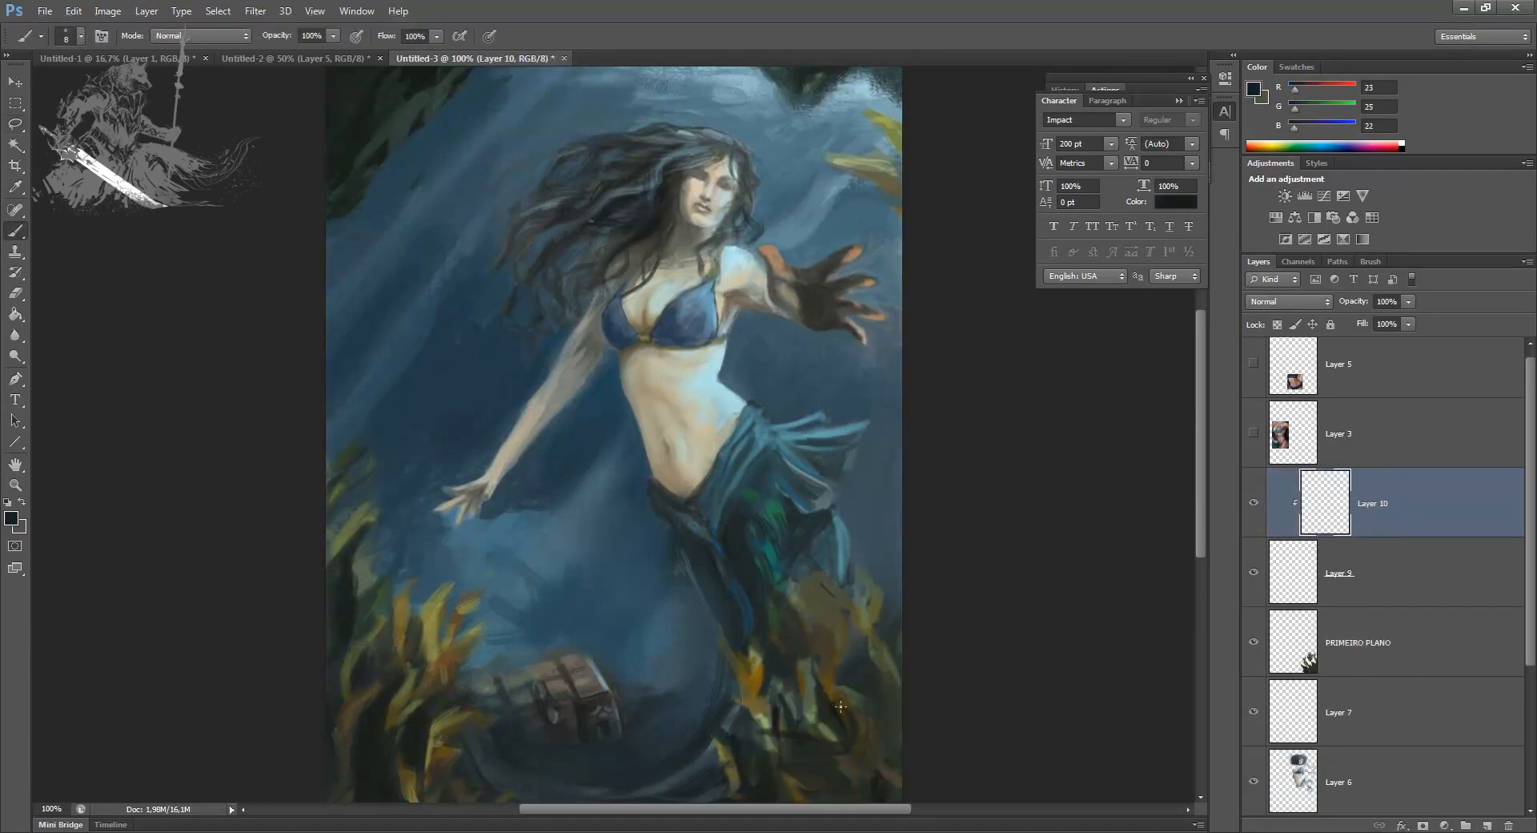
pyautogui.press(']')
pyautogui.press(']')
pyautogui.press(']')
pyautogui.press(']')
pyautogui.press(']')
pyautogui.press(']')
pyautogui.press(']')
pyautogui.press(']')
pyautogui.moveTo(852, 546)
pyautogui.mouseDown()
pyautogui.moveTo(821, 655)
pyautogui.moveTo(814, 603)
pyautogui.mouseUp()
# Step: Move Layer 10 below Layer 9 and clip it to the PRIMEIRO PLANO layer
pyautogui.moveTo(1376, 522); pyautogui.dragTo(1339, 600)
pyautogui.click(1313, 622)
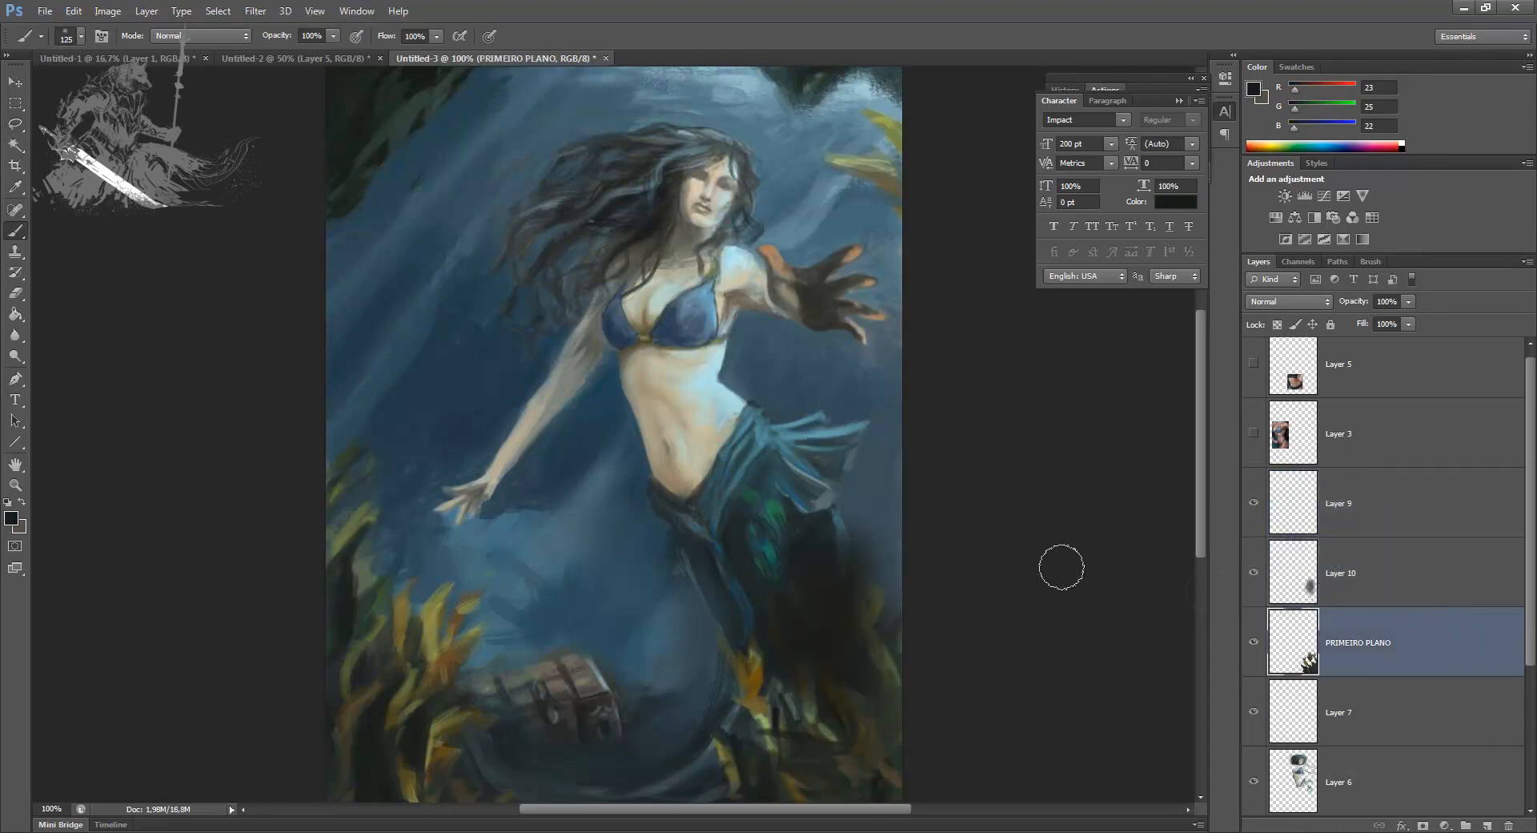
pyautogui.keyDown('alt'); pyautogui.click(1340, 603); pyautogui.keyUp('alt')
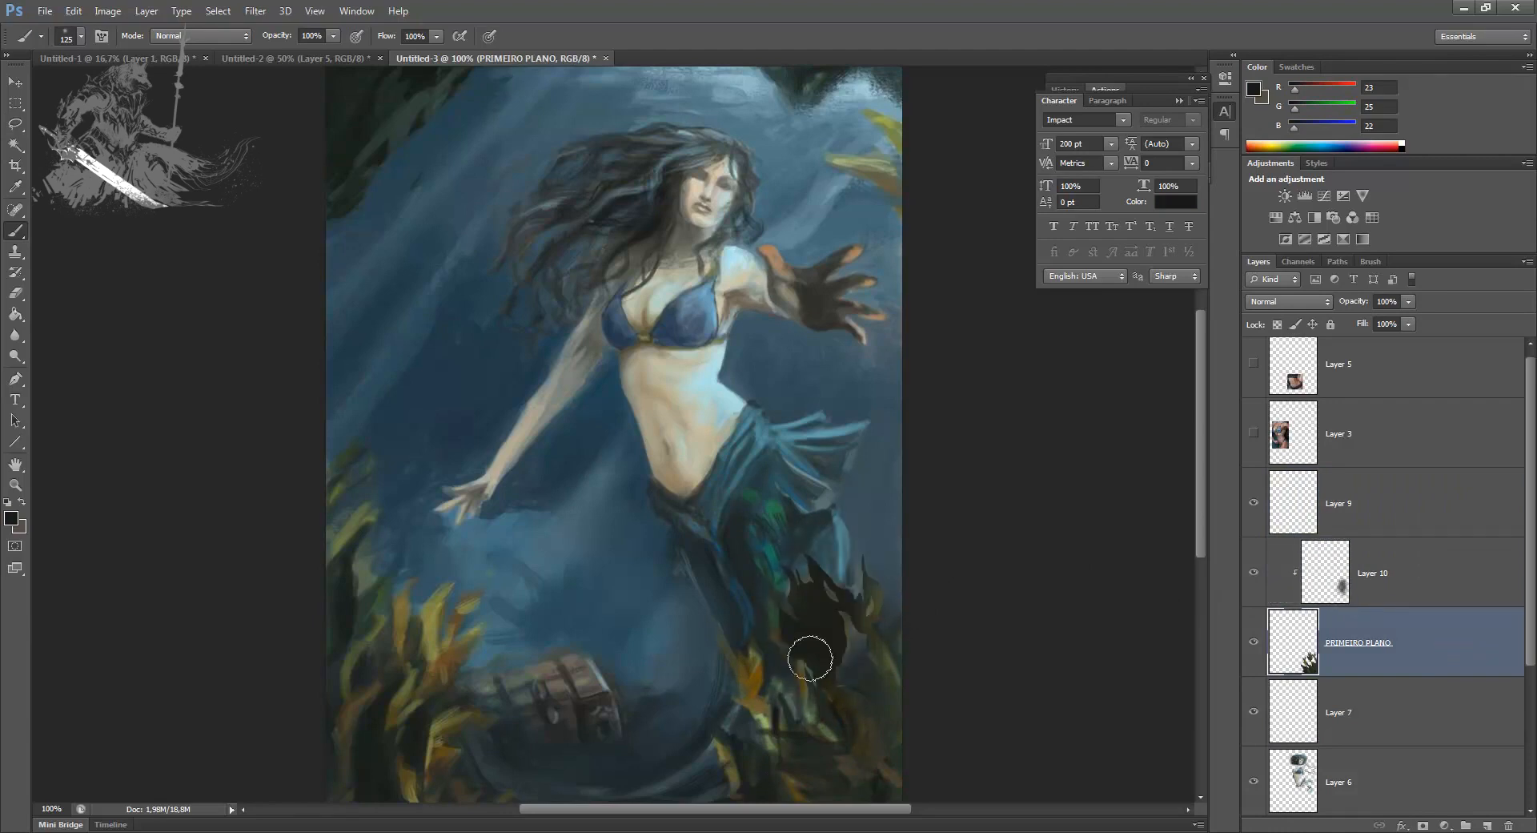
pyautogui.keyDown('alt'); pyautogui.click(744, 689); pyautogui.keyUp('alt')
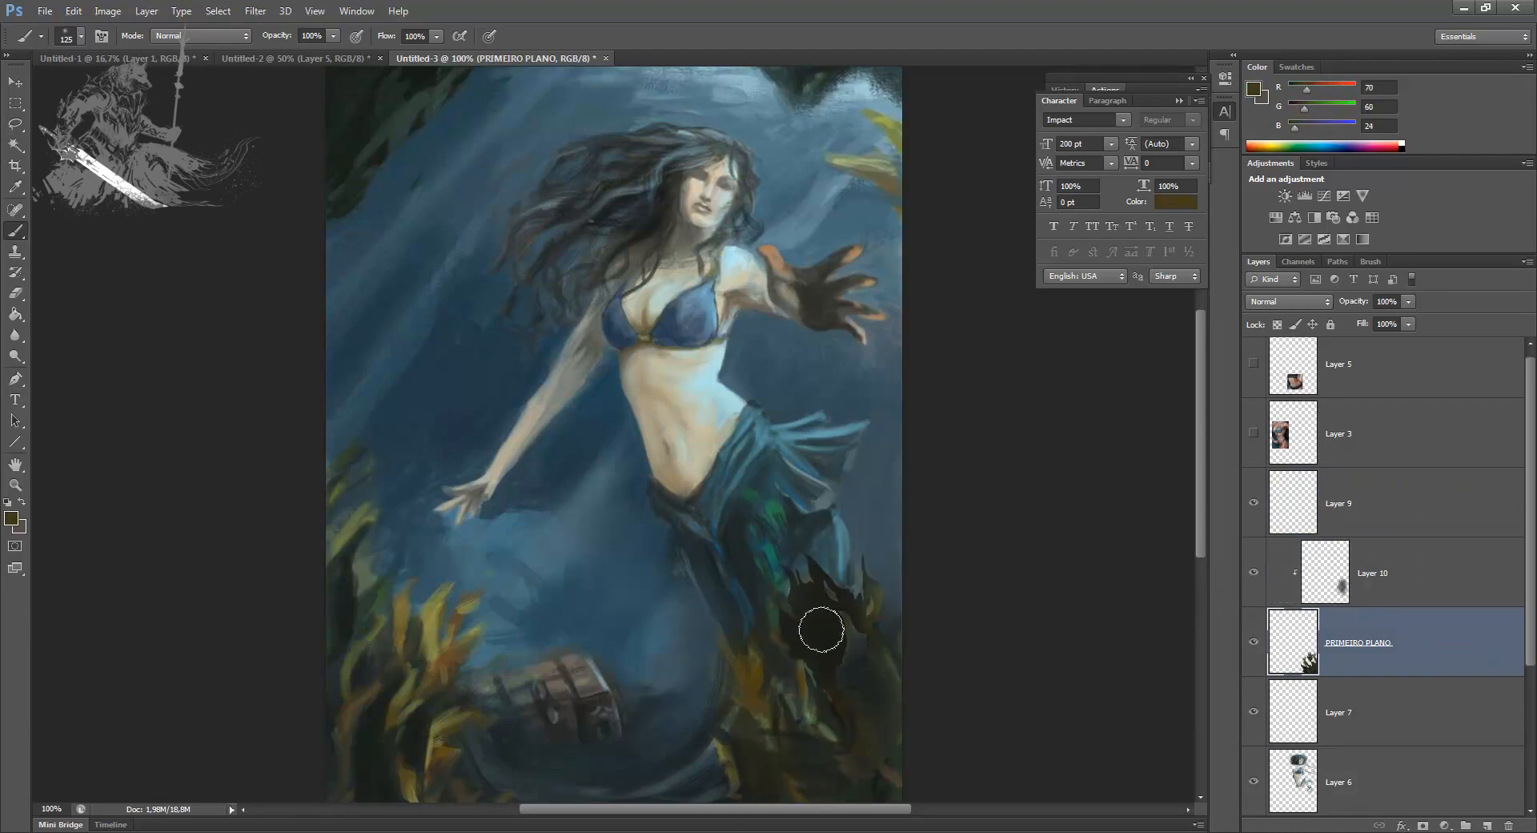
pyautogui.hotkey('ctrl', 'alt', 'z')
pyautogui.hotkey('ctrl', 'alt', 'z')
pyautogui.hotkey('ctrl', 'alt', 'z')
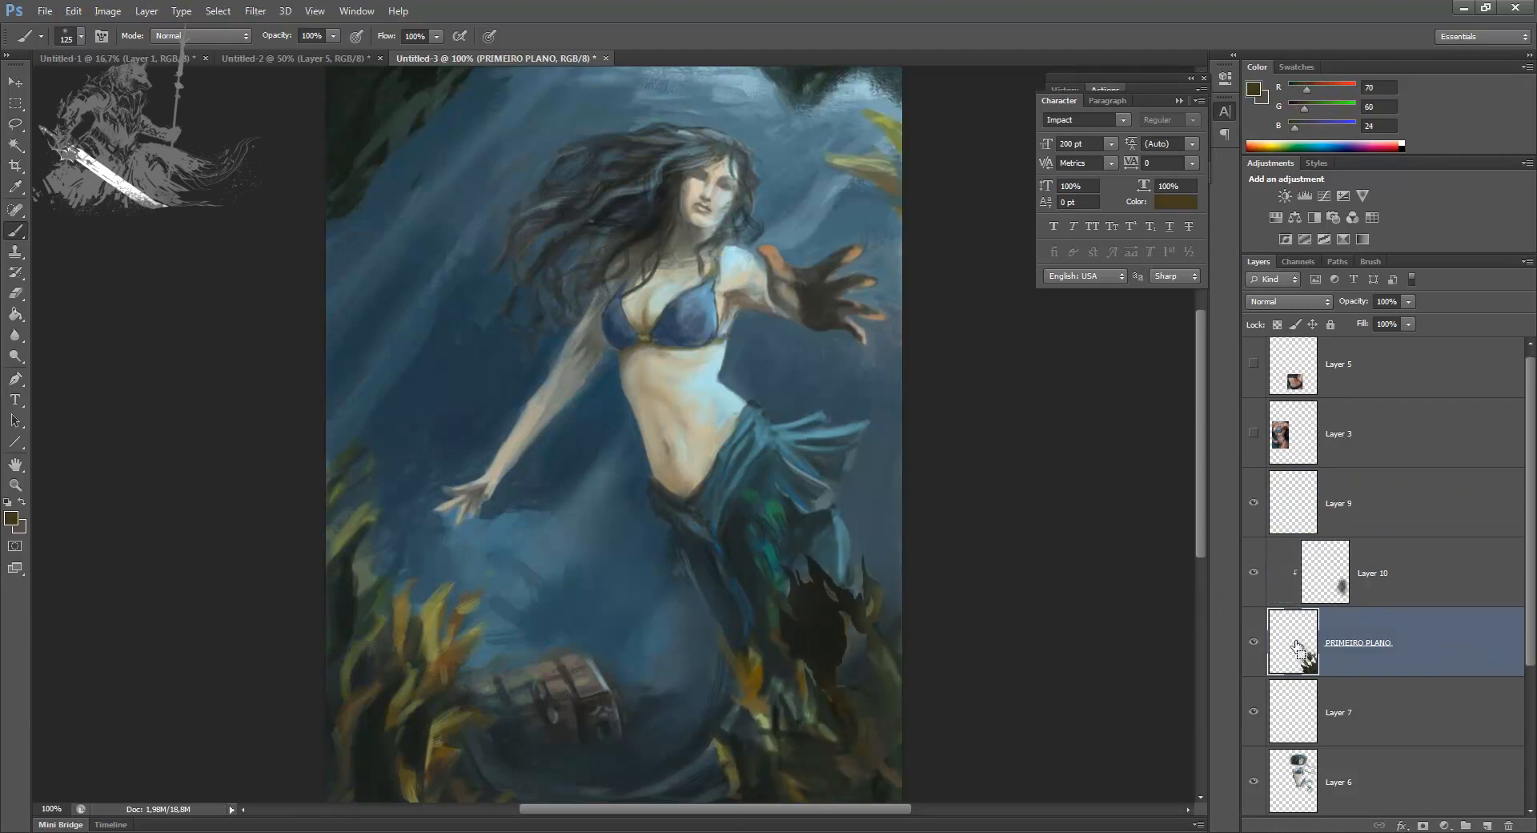
# Step: Clip Layer 10 to PRIMEIRO PLANO again and paint sampled brown and dark tones over the foreground seaweed
pyautogui.moveTo(1372, 513); pyautogui.dragTo(1362, 585)
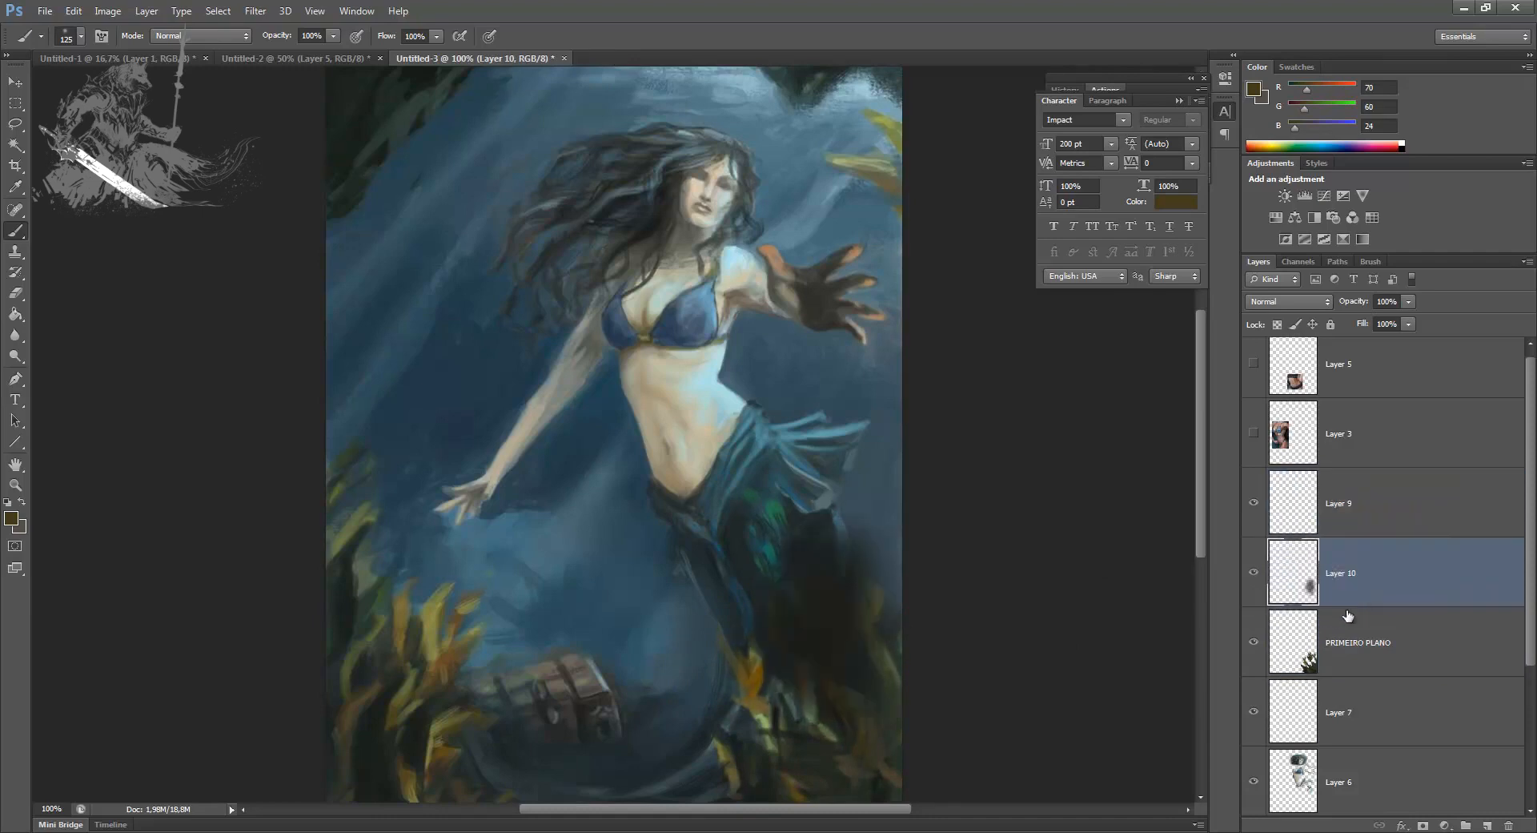
pyautogui.keyDown('alt'); pyautogui.click(756, 682); pyautogui.keyUp('alt')
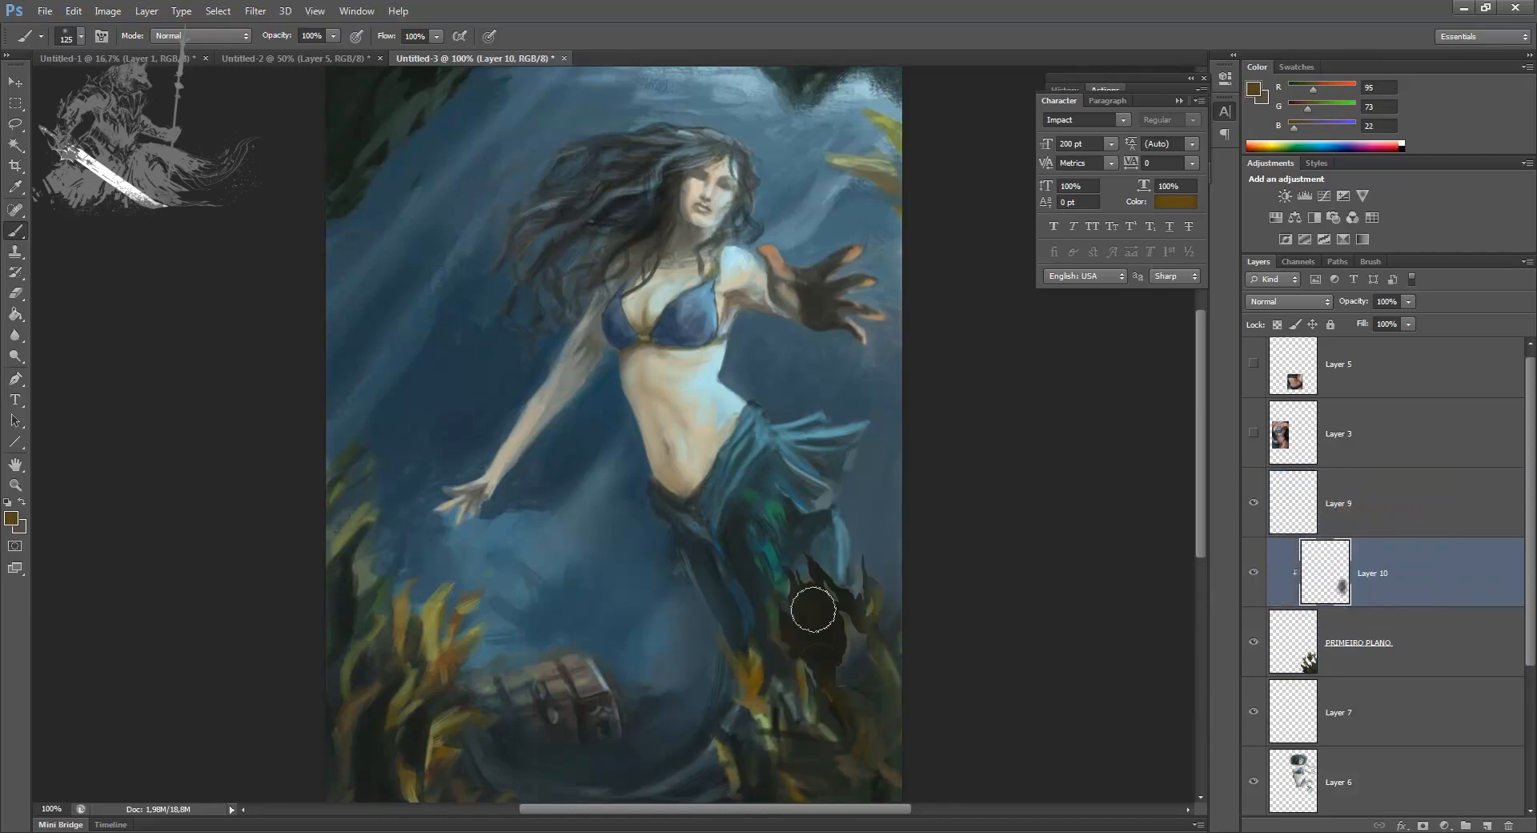
pyautogui.moveTo(814, 613); pyautogui.dragTo(807, 659)
pyautogui.moveTo(858, 704); pyautogui.dragTo(870, 802)
pyautogui.keyDown('alt'); pyautogui.click(864, 578); pyautogui.keyUp('alt')
pyautogui.moveTo(857, 737)
pyautogui.mouseDown()
pyautogui.moveTo(875, 795)
pyautogui.moveTo(769, 777)
pyautogui.mouseUp()
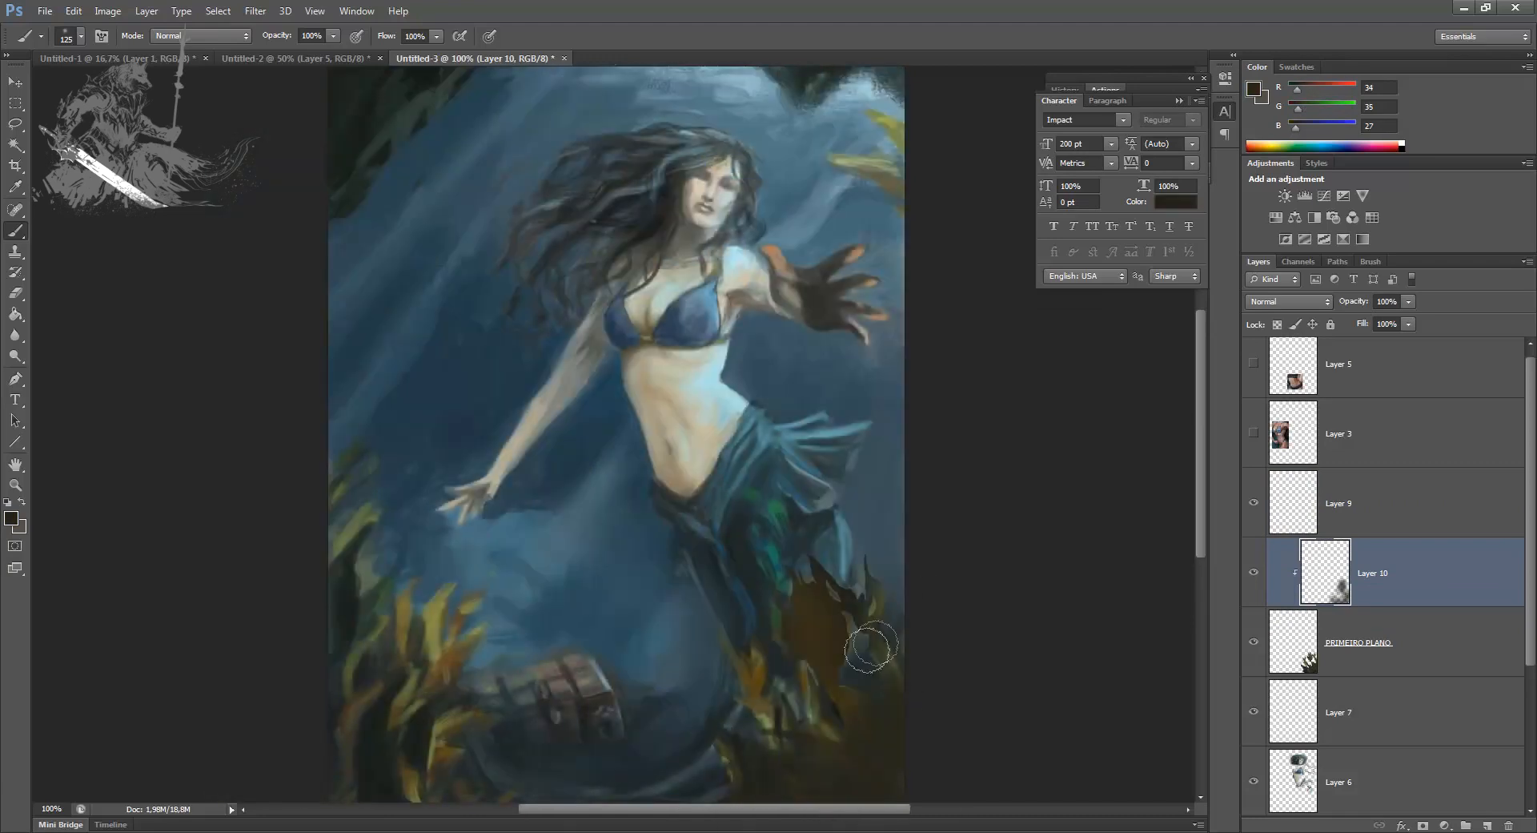
# Step: Pick a near-black colour (RGB 9, 9, 7) and darken the base and outer edge of the foreground seaweed on Layer 10
pyautogui.click(14, 522)
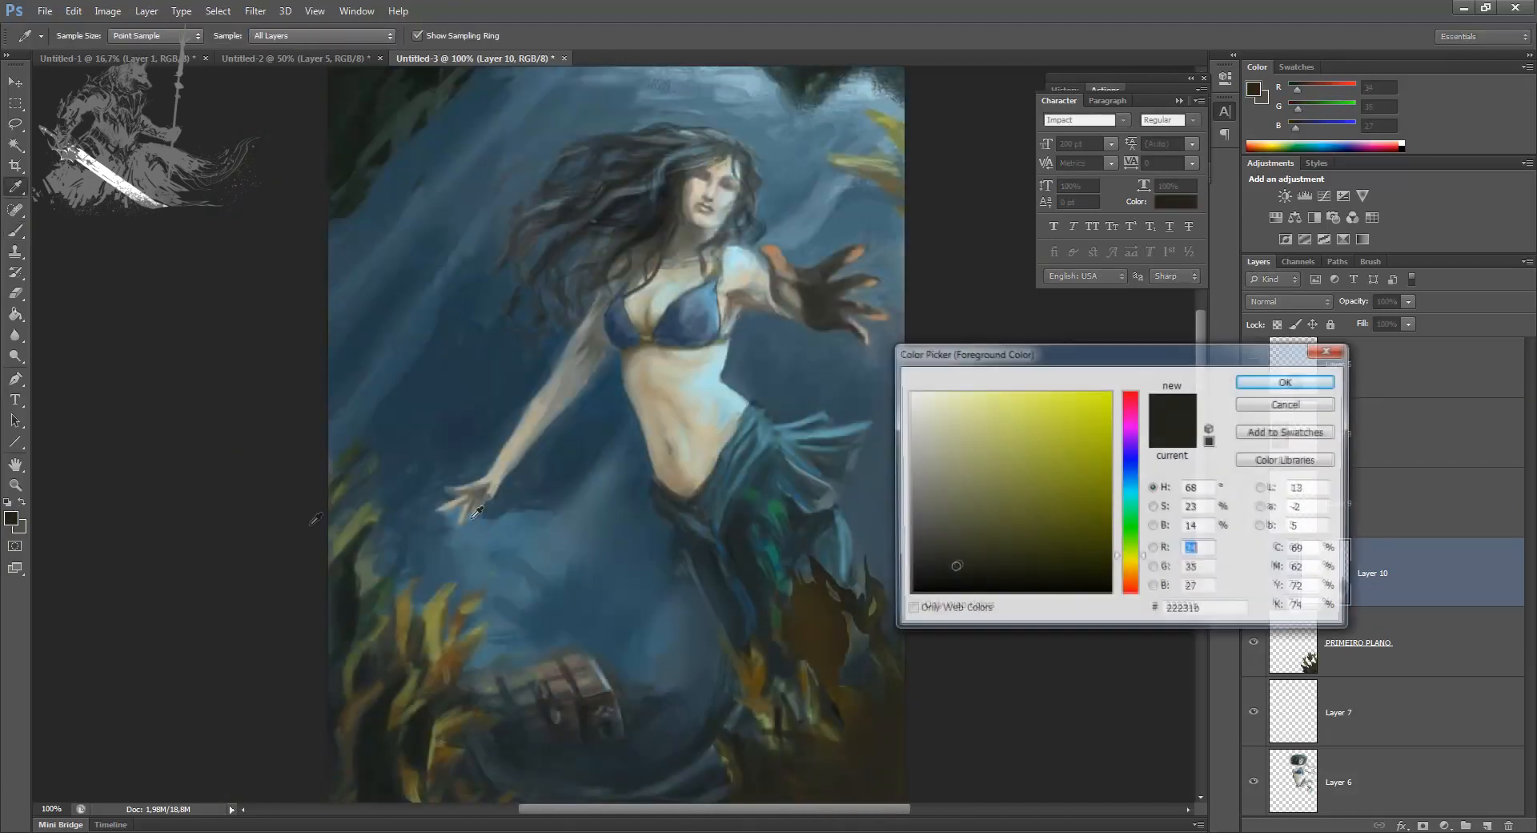
pyautogui.click(946, 567)
pyautogui.press('Return')
pyautogui.moveTo(888, 791)
pyautogui.mouseDown()
pyautogui.moveTo(823, 806)
pyautogui.moveTo(893, 534)
pyautogui.moveTo(718, 790)
pyautogui.moveTo(794, 821)
pyautogui.moveTo(883, 629)
pyautogui.moveTo(718, 823)
pyautogui.moveTo(847, 635)
pyautogui.moveTo(760, 796)
pyautogui.moveTo(831, 694)
pyautogui.moveTo(723, 703)
pyautogui.moveTo(758, 804)
pyautogui.mouseUp()
pyautogui.moveTo(907, 670)
pyautogui.mouseDown()
pyautogui.moveTo(854, 747)
pyautogui.moveTo(862, 776)
pyautogui.mouseUp()
pyautogui.press('[')
pyautogui.press('[')
pyautogui.press('[')
pyautogui.press('[')
pyautogui.press('[')
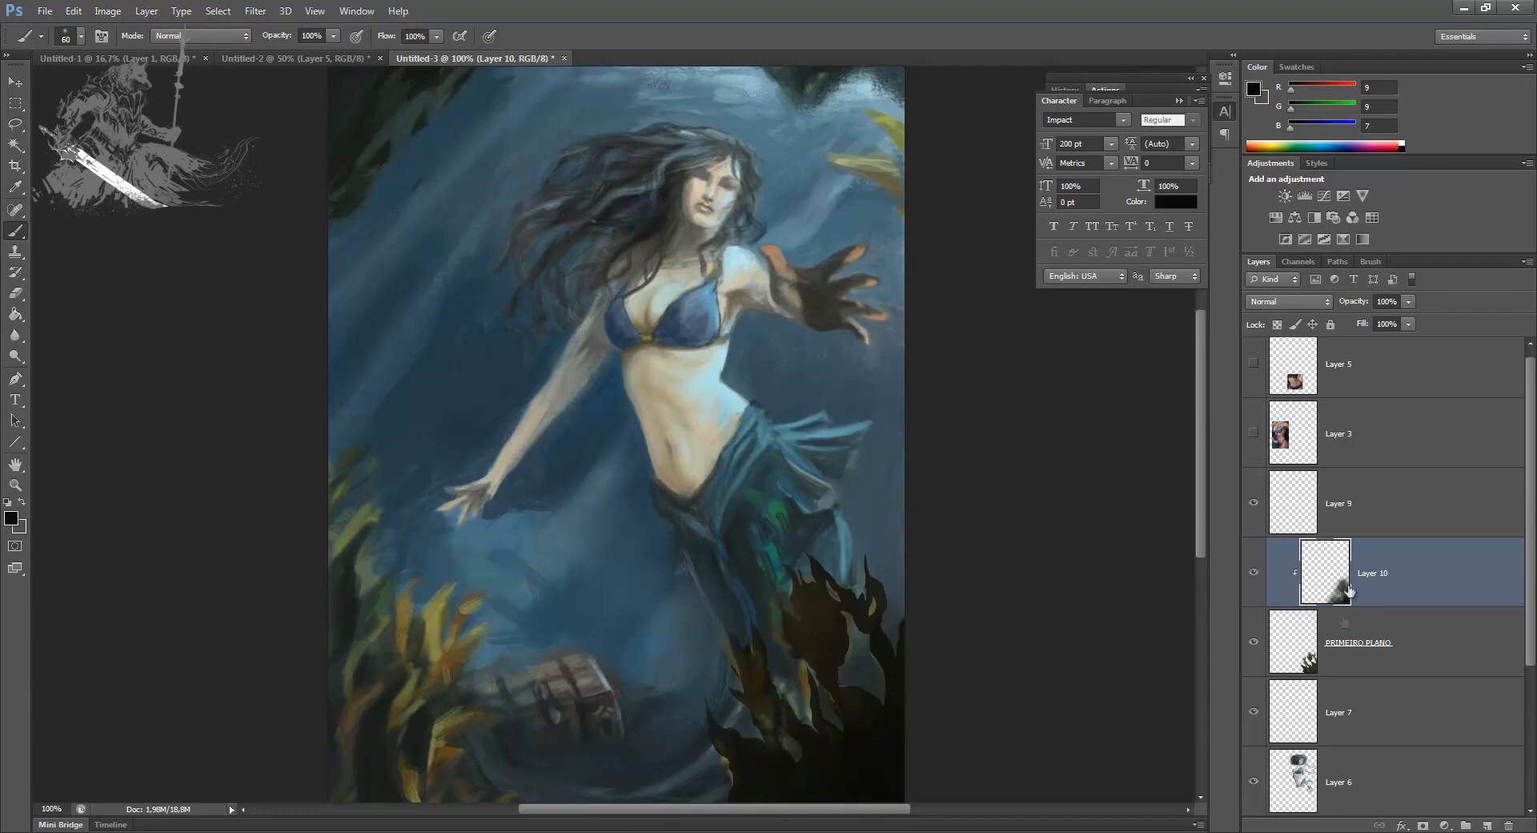
# Step: Merge Layer 10 into PRIMEIRO PLANO, then lasso and delete gaps between the seaweed leaves
pyautogui.hotkey('ctrl', 'e')
pyautogui.press('l')
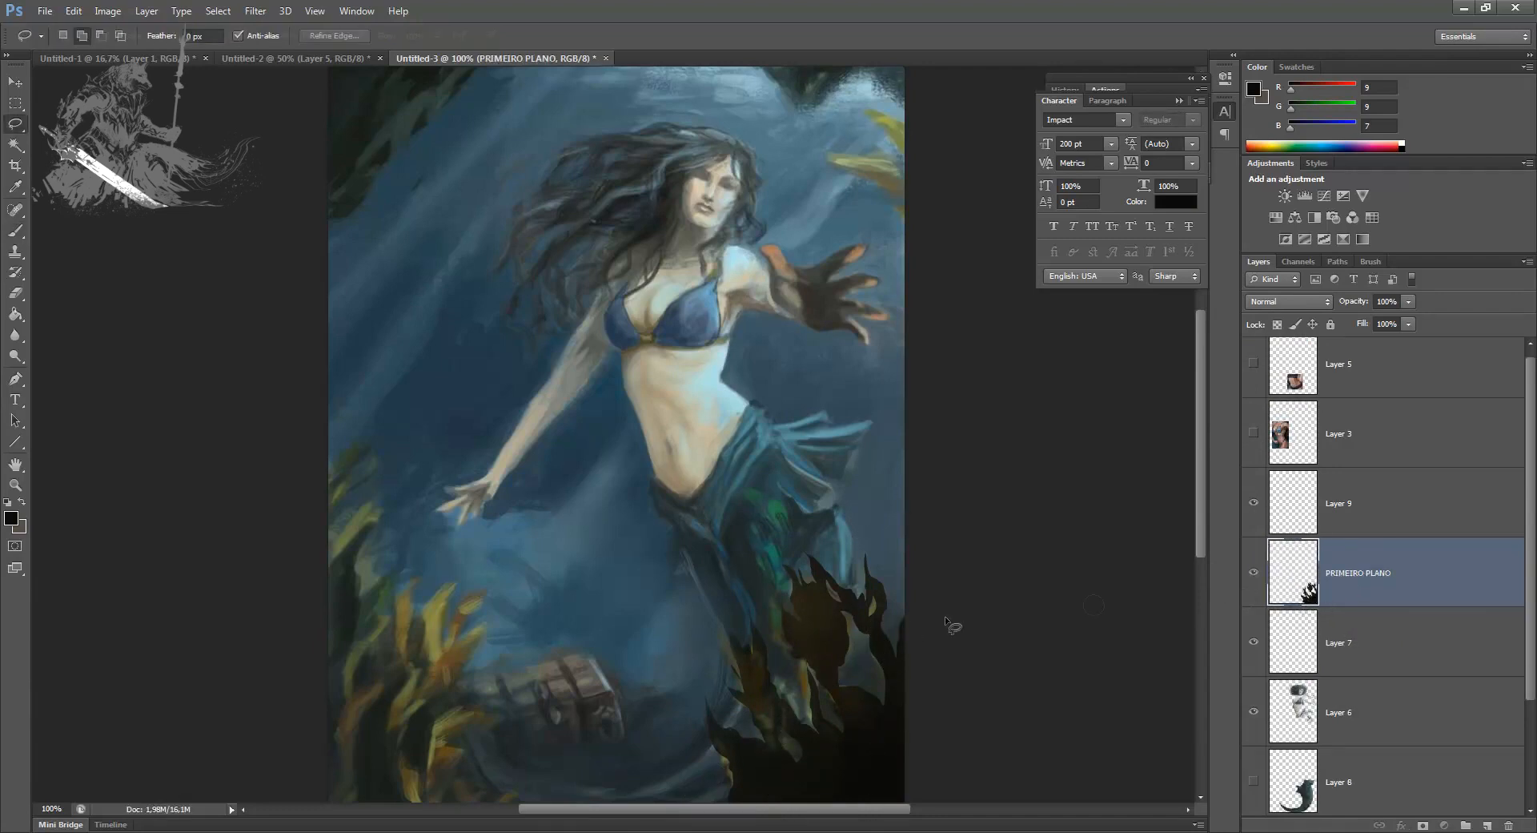
pyautogui.moveTo(868, 770)
pyautogui.mouseDown()
pyautogui.moveTo(861, 724)
pyautogui.moveTo(873, 758)
pyautogui.moveTo(899, 739)
pyautogui.moveTo(863, 715)
pyautogui.moveTo(825, 637)
pyautogui.moveTo(830, 670)
pyautogui.mouseUp()
pyautogui.moveTo(818, 767)
pyautogui.mouseDown()
pyautogui.moveTo(830, 792)
pyautogui.moveTo(818, 769)
pyautogui.moveTo(757, 792)
pyautogui.mouseUp()
pyautogui.press('Delete')
pyautogui.hotkey('ctrl', 'd')
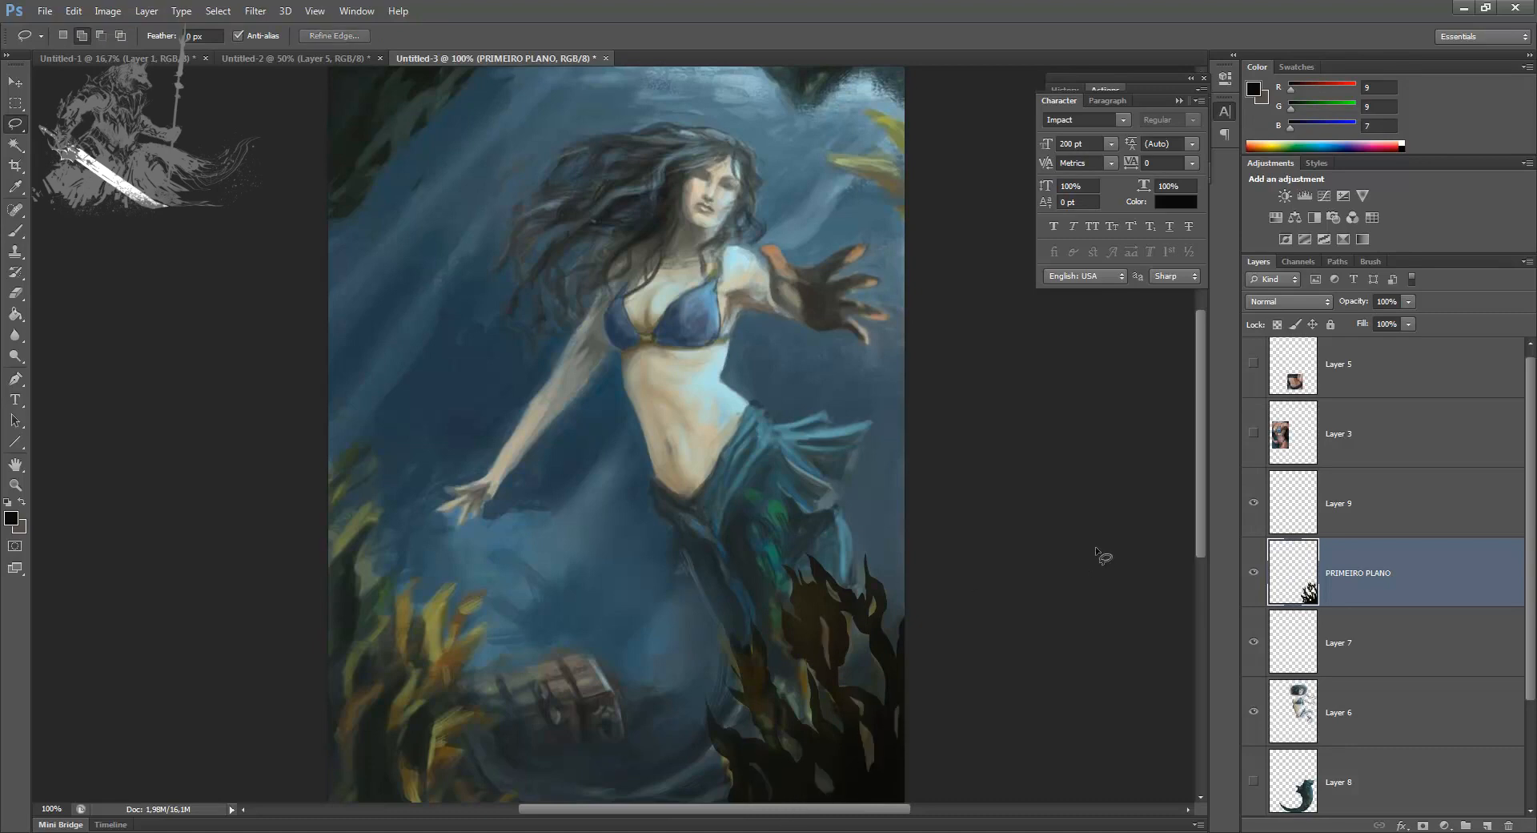
pyautogui.hotkey('ctrl', 's')
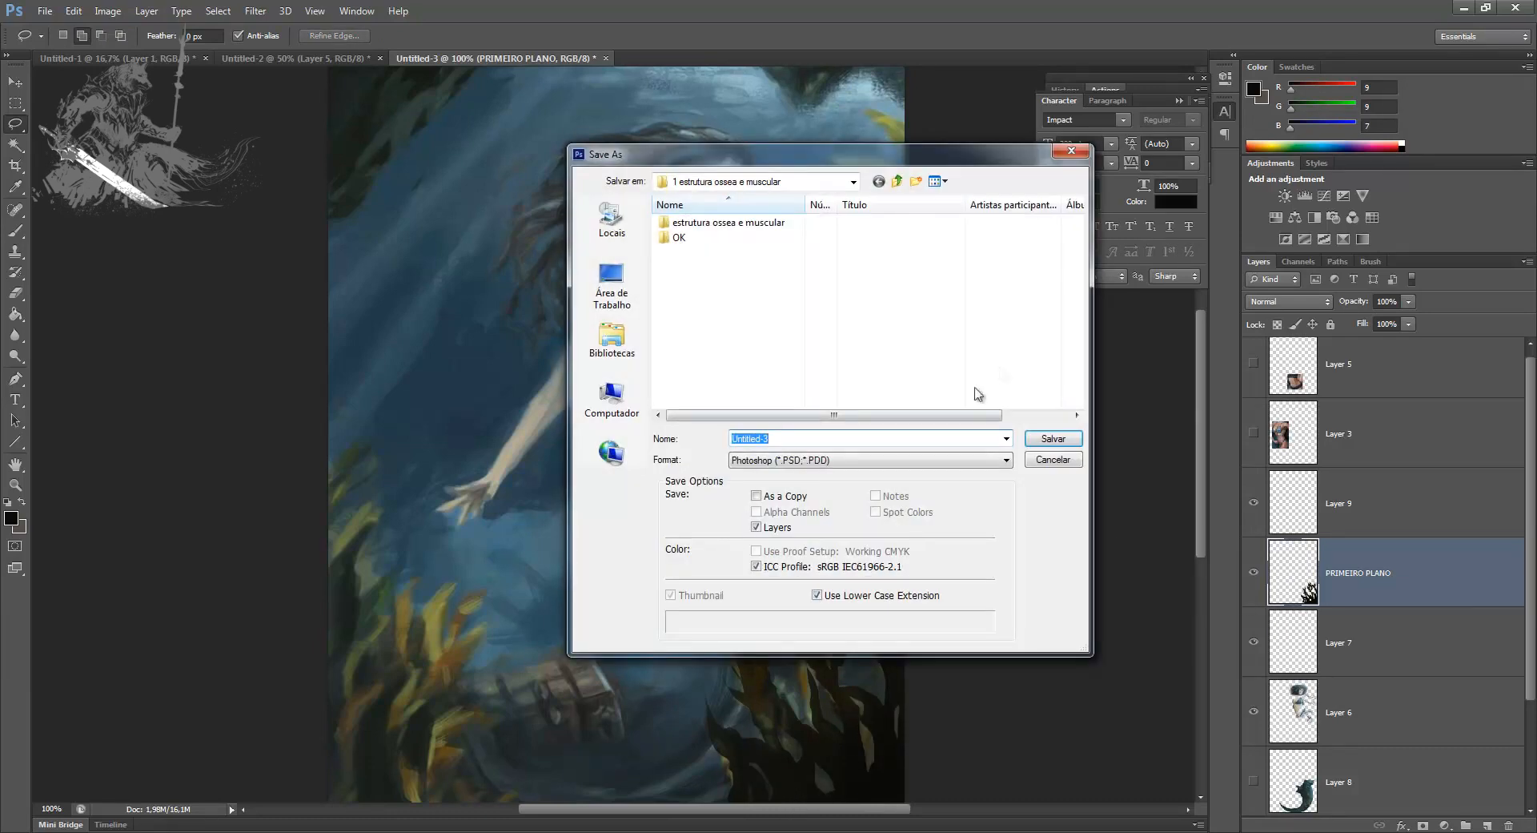
pyautogui.click(1055, 463)
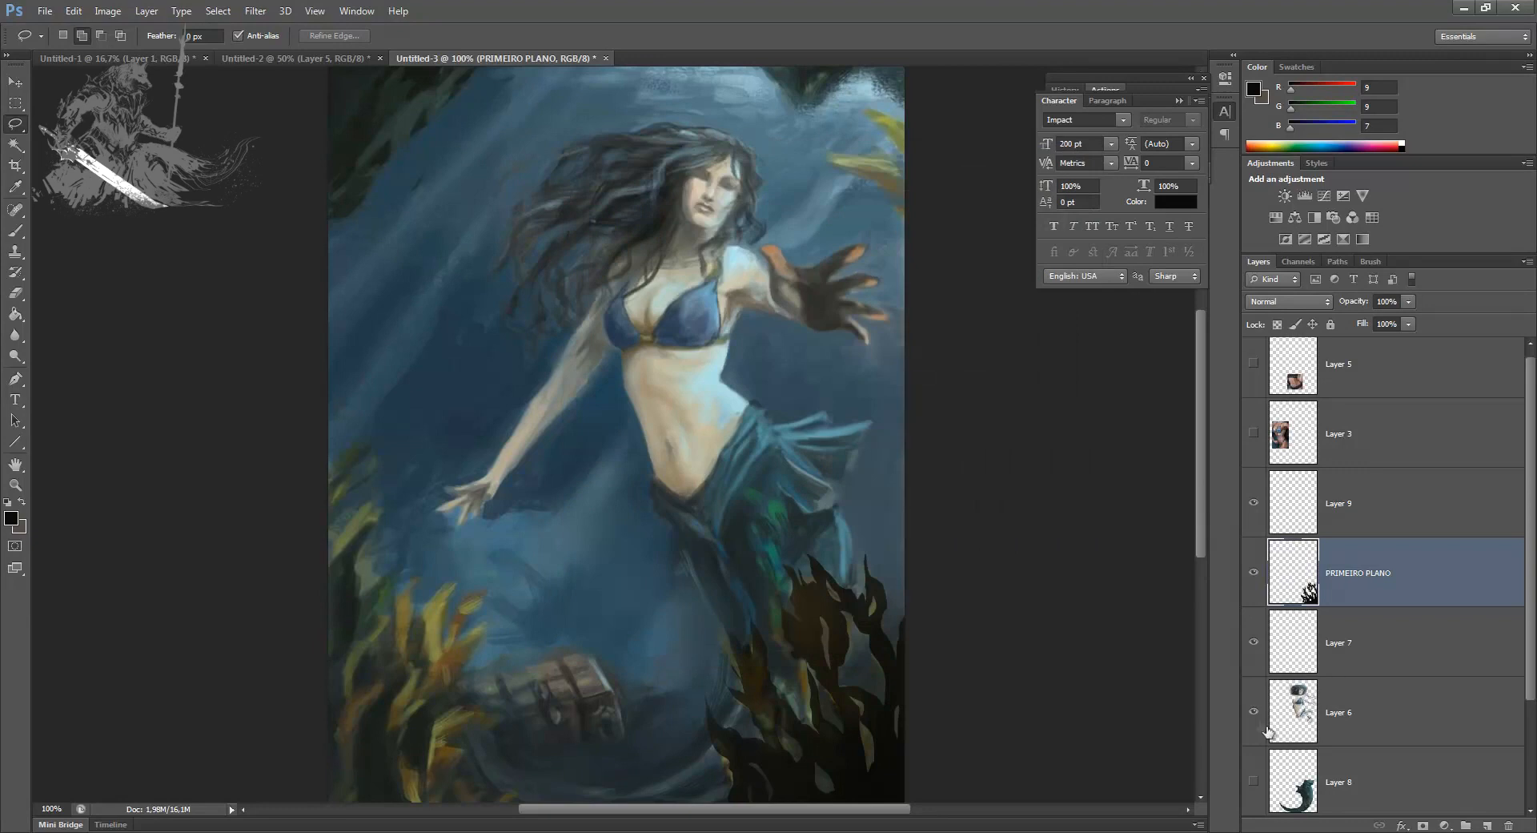
# Step: Show Layer 8 again and add a new layer directly above Layer 1
pyautogui.click(1254, 783)
pyautogui.click(1297, 781)
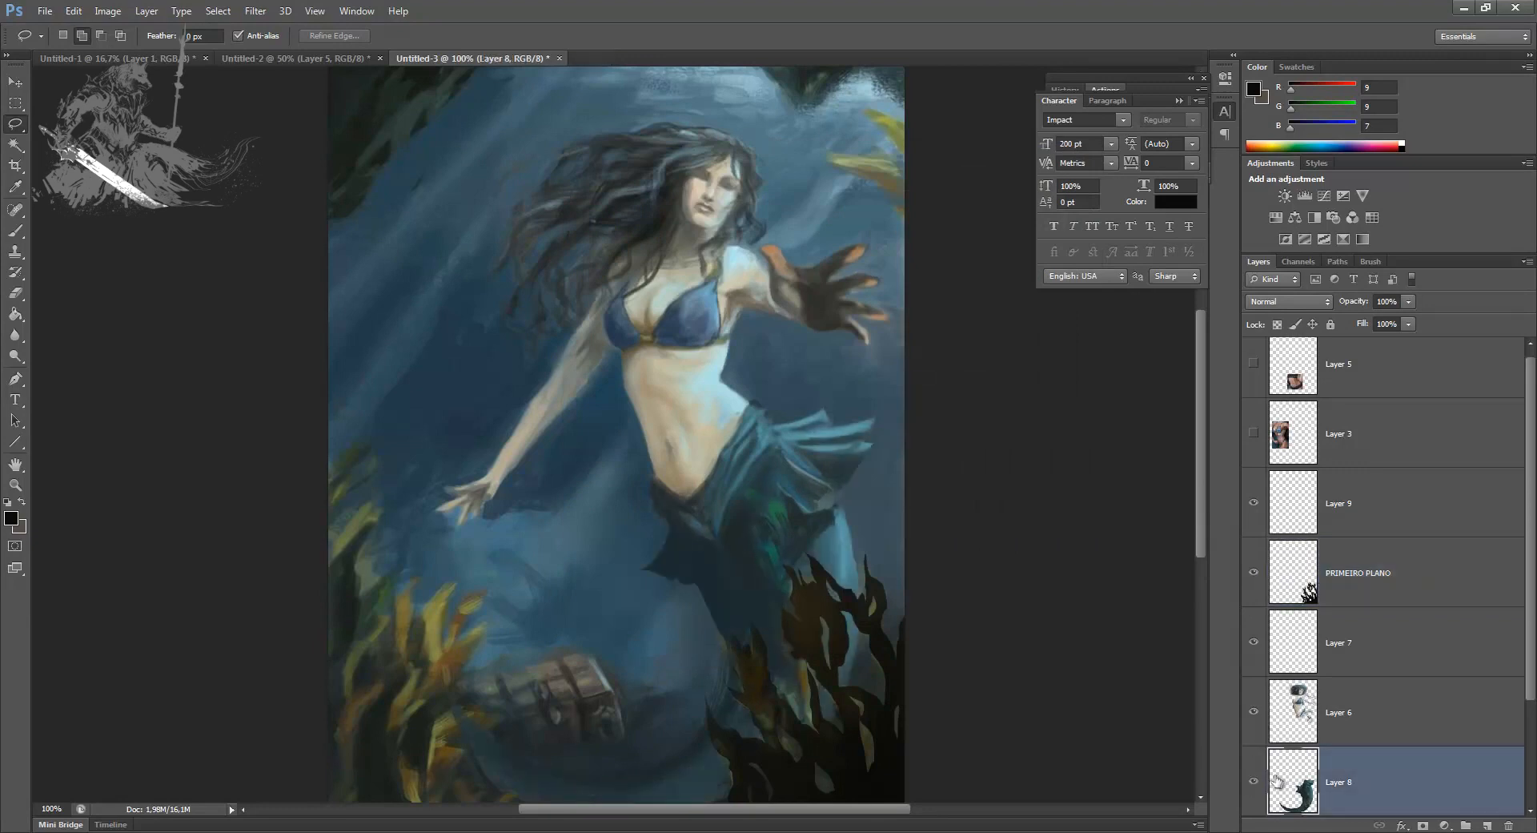
pyautogui.moveTo(1533, 666); pyautogui.dragTo(1533, 772)
pyautogui.click(1422, 711)
pyautogui.click(1488, 826)
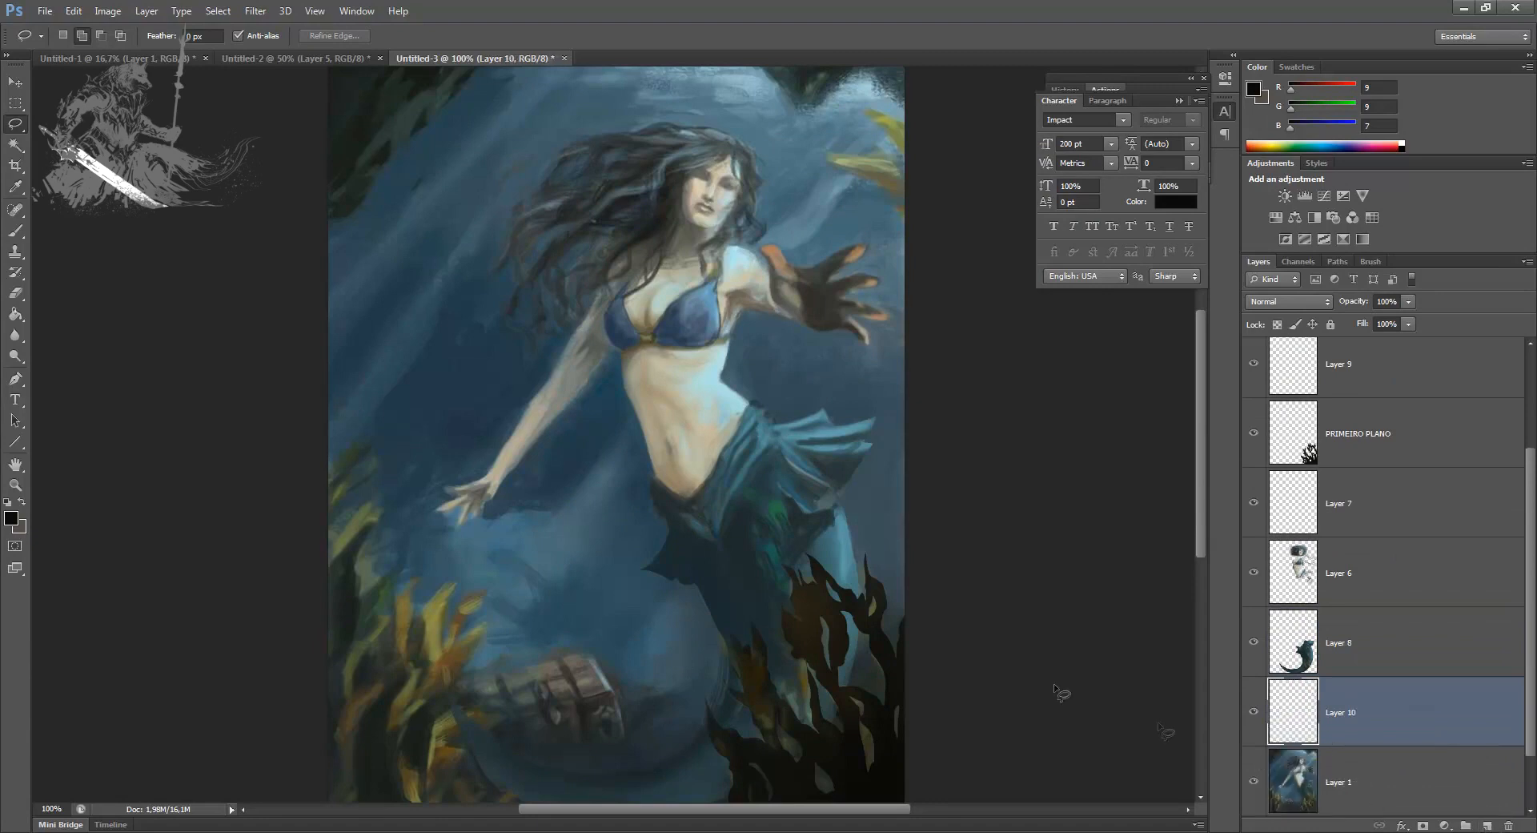
# Step: Paint sampled near-black shading behind the foreground seaweed on Layer 10, moving the layer above Layer 8 and enlarging the brush to 90
pyautogui.press('b')
pyautogui.keyDown('alt'); pyautogui.click(868, 681); pyautogui.keyUp('alt')
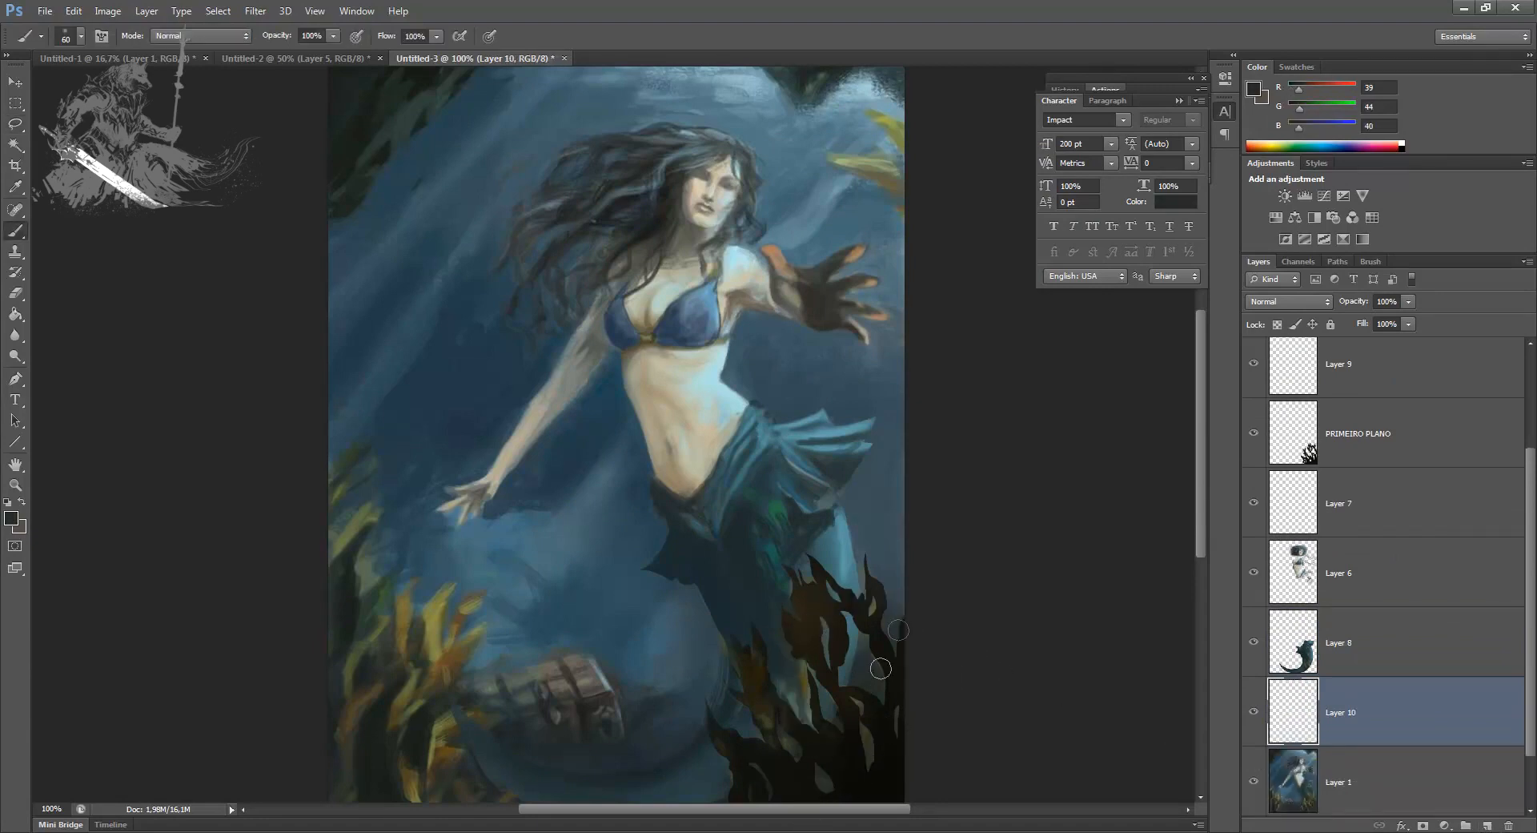
pyautogui.keyDown('alt'); pyautogui.click(841, 752); pyautogui.keyUp('alt')
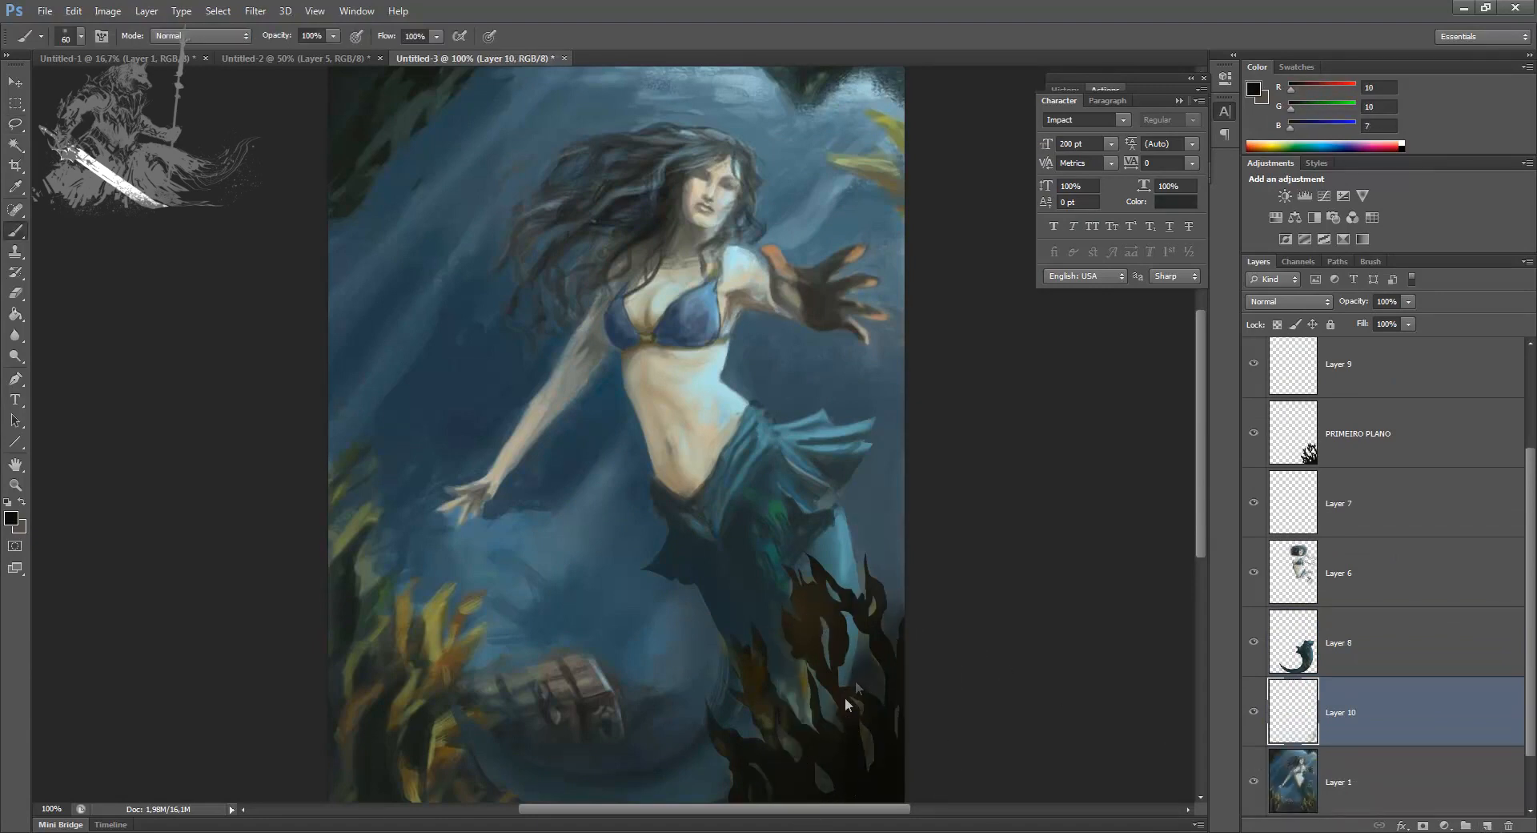
pyautogui.hotkey('ctrl', ']')
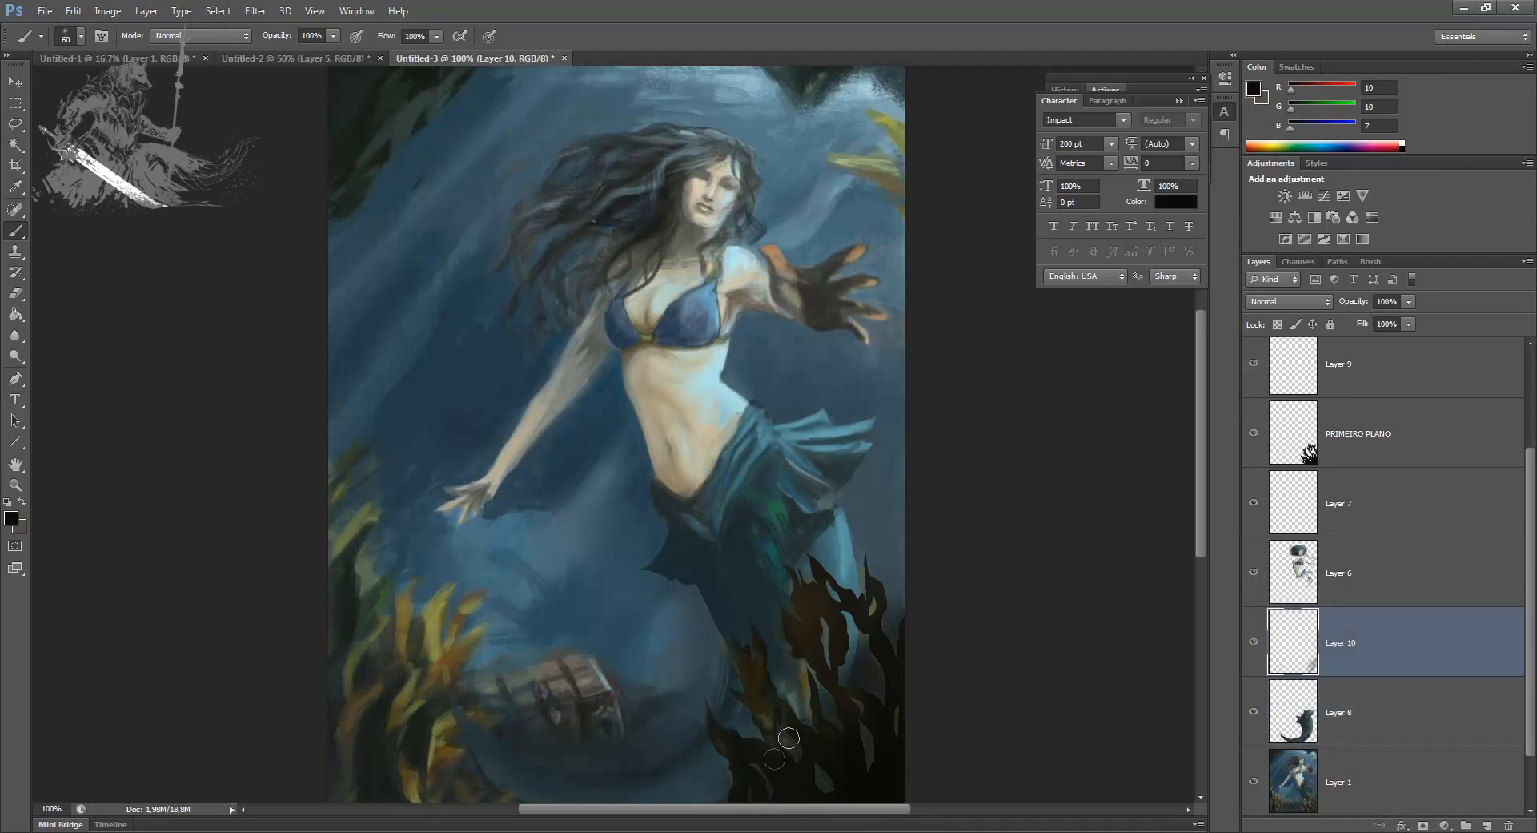
pyautogui.press(']')
pyautogui.press(']')
pyautogui.press(']')
pyautogui.moveTo(771, 748)
pyautogui.mouseDown()
pyautogui.moveTo(785, 759)
pyautogui.moveTo(803, 701)
pyautogui.mouseUp()
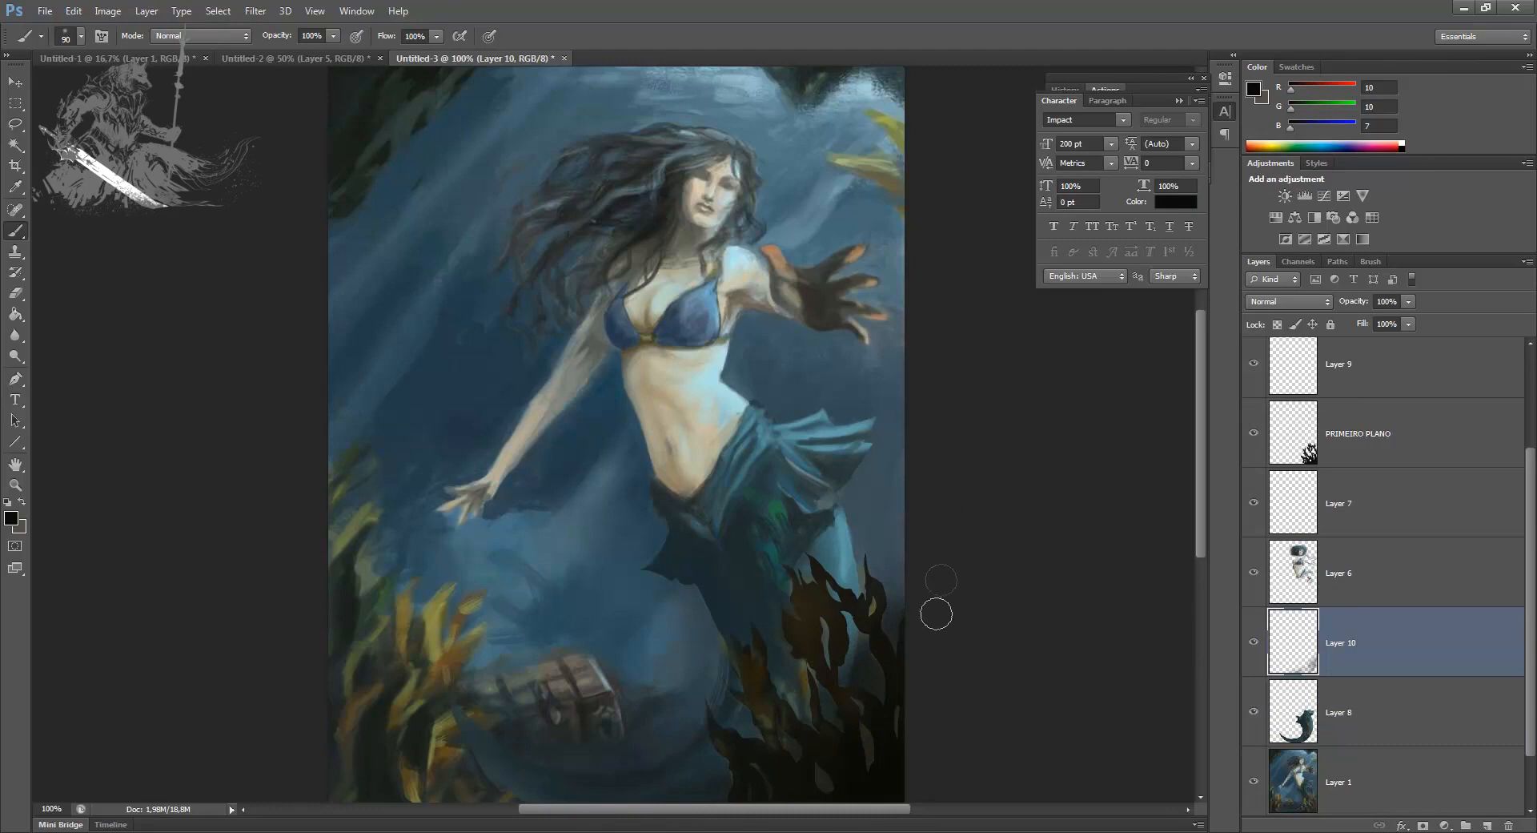
# Step: Place a copy of Layer 1 above Layer 3 and toggle its visibility to compare the painting before and after
pyautogui.hotkey('ctrl', '-')
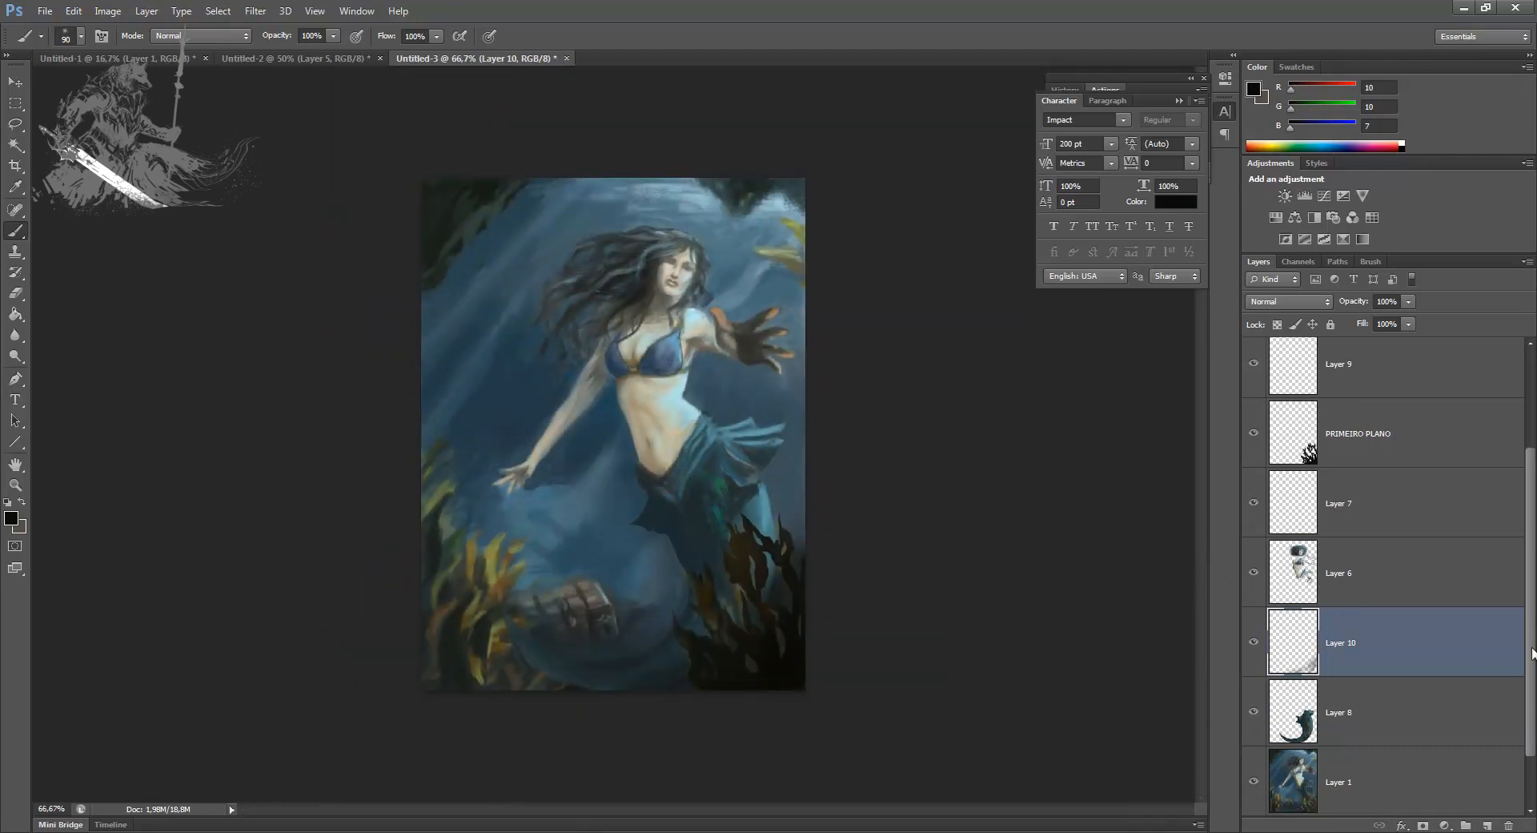
pyautogui.click(1407, 727)
pyautogui.moveTo(1522, 721); pyautogui.dragTo(1260, 387)
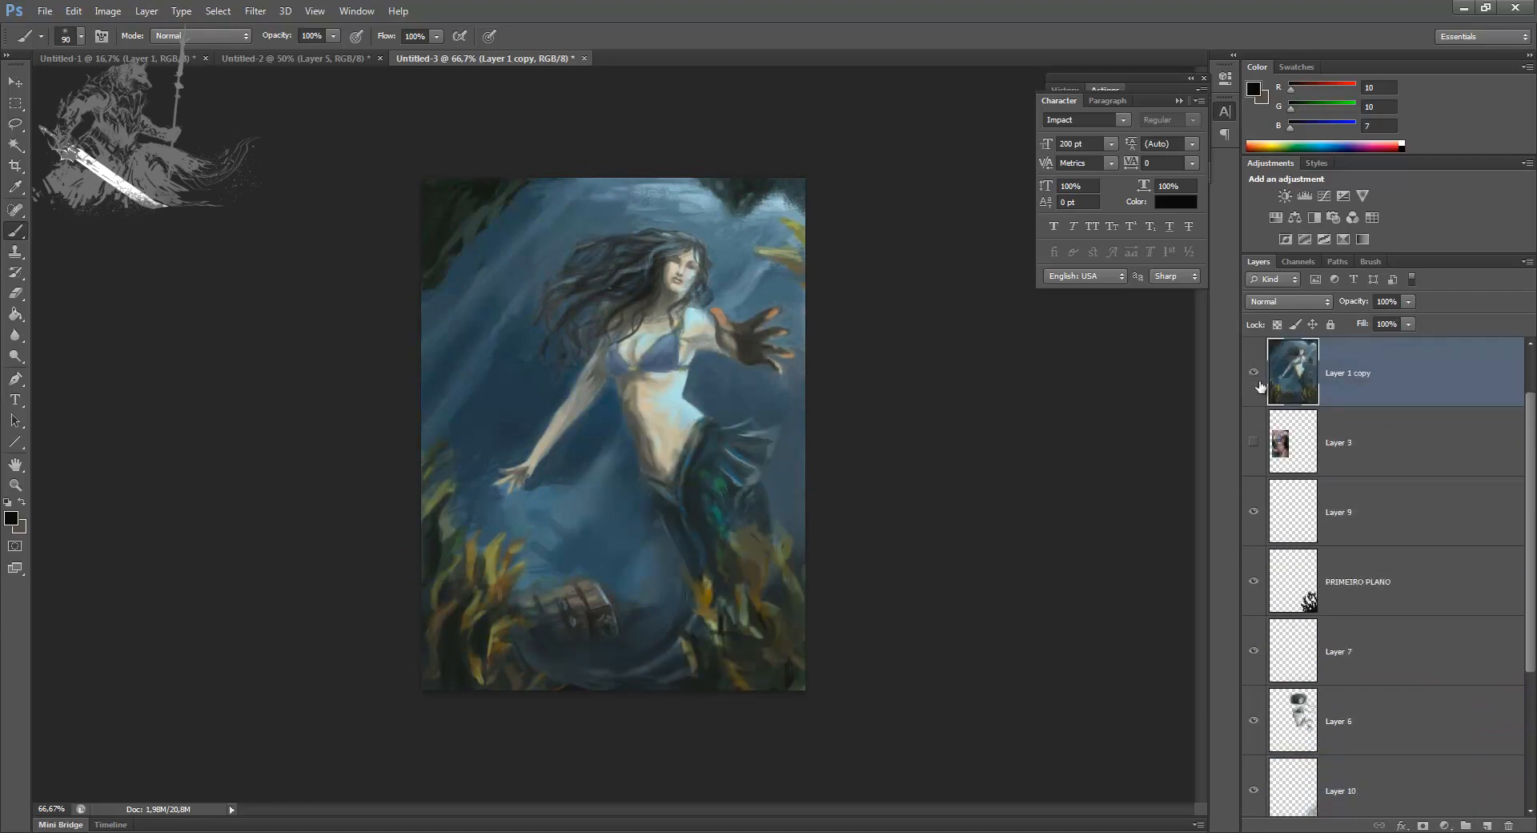
pyautogui.click(1254, 375)
pyautogui.click(1253, 376)
pyautogui.click(1254, 376)
pyautogui.click(1254, 377)
pyautogui.click(1253, 376)
pyautogui.moveTo(1531, 504); pyautogui.dragTo(1531, 604)
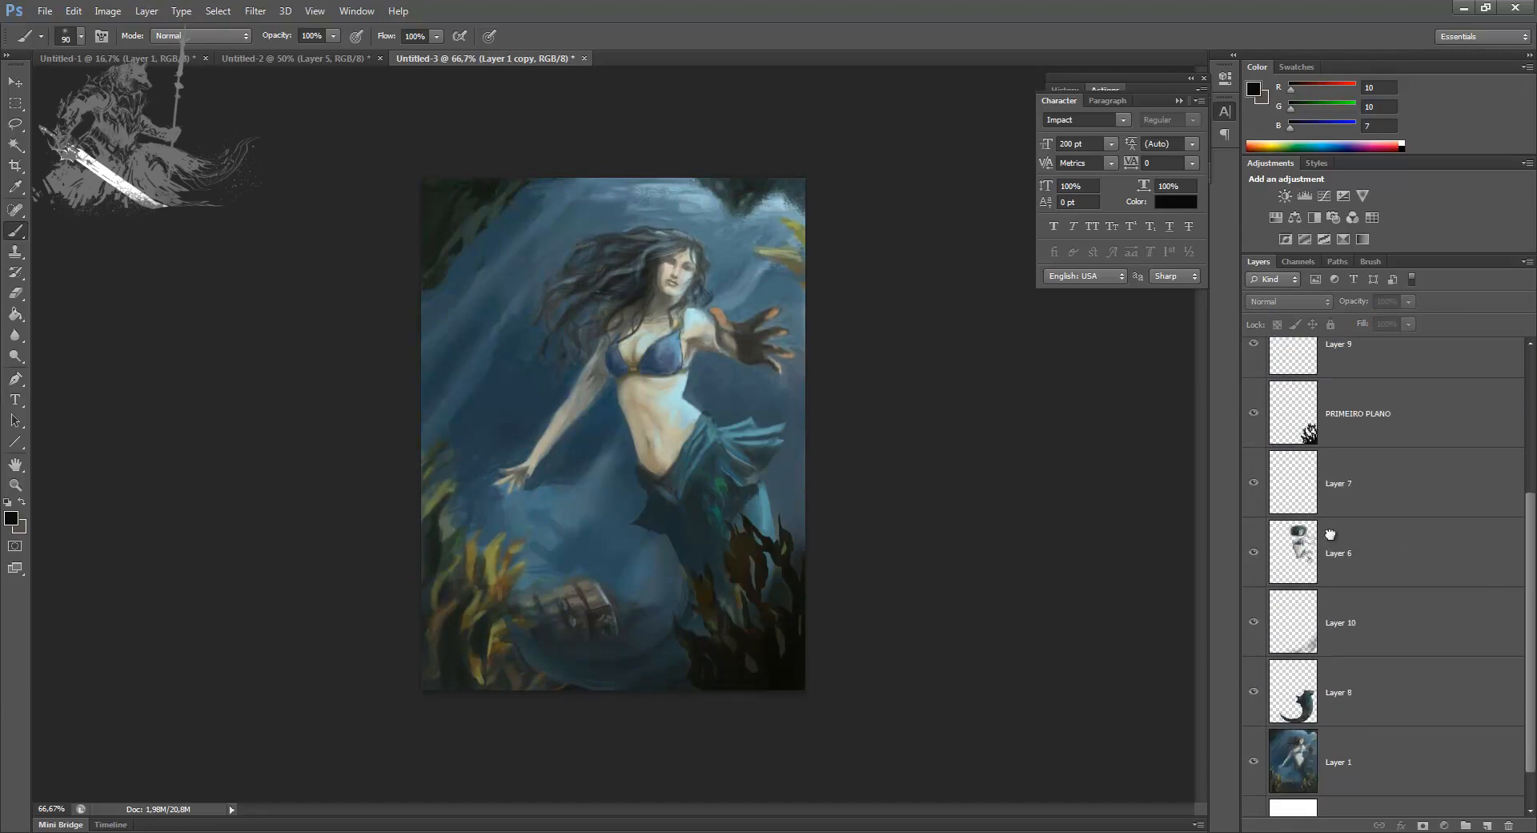
# Step: Merge Layer 10 with Layer 6
pyautogui.click(1314, 589)
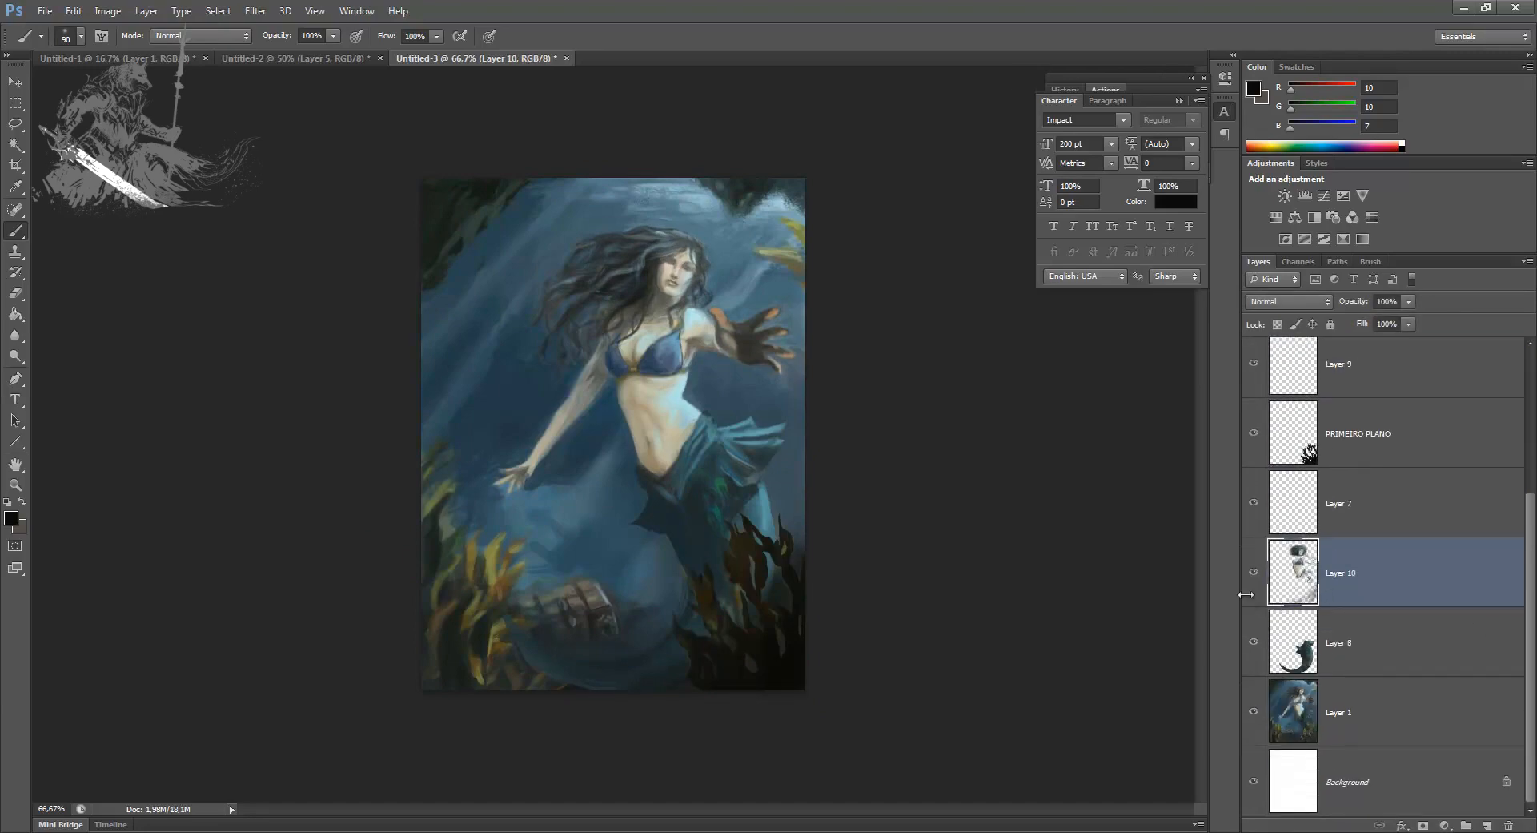
# Step: Get the Polygonal Lasso ready on Layer 1 at the treasure chest and seaweed area
pyautogui.hotkey('ctrl', '+')
pyautogui.hotkey('ctrl', '+')
pyautogui.moveTo(445, 635); pyautogui.dragTo(454, 515)
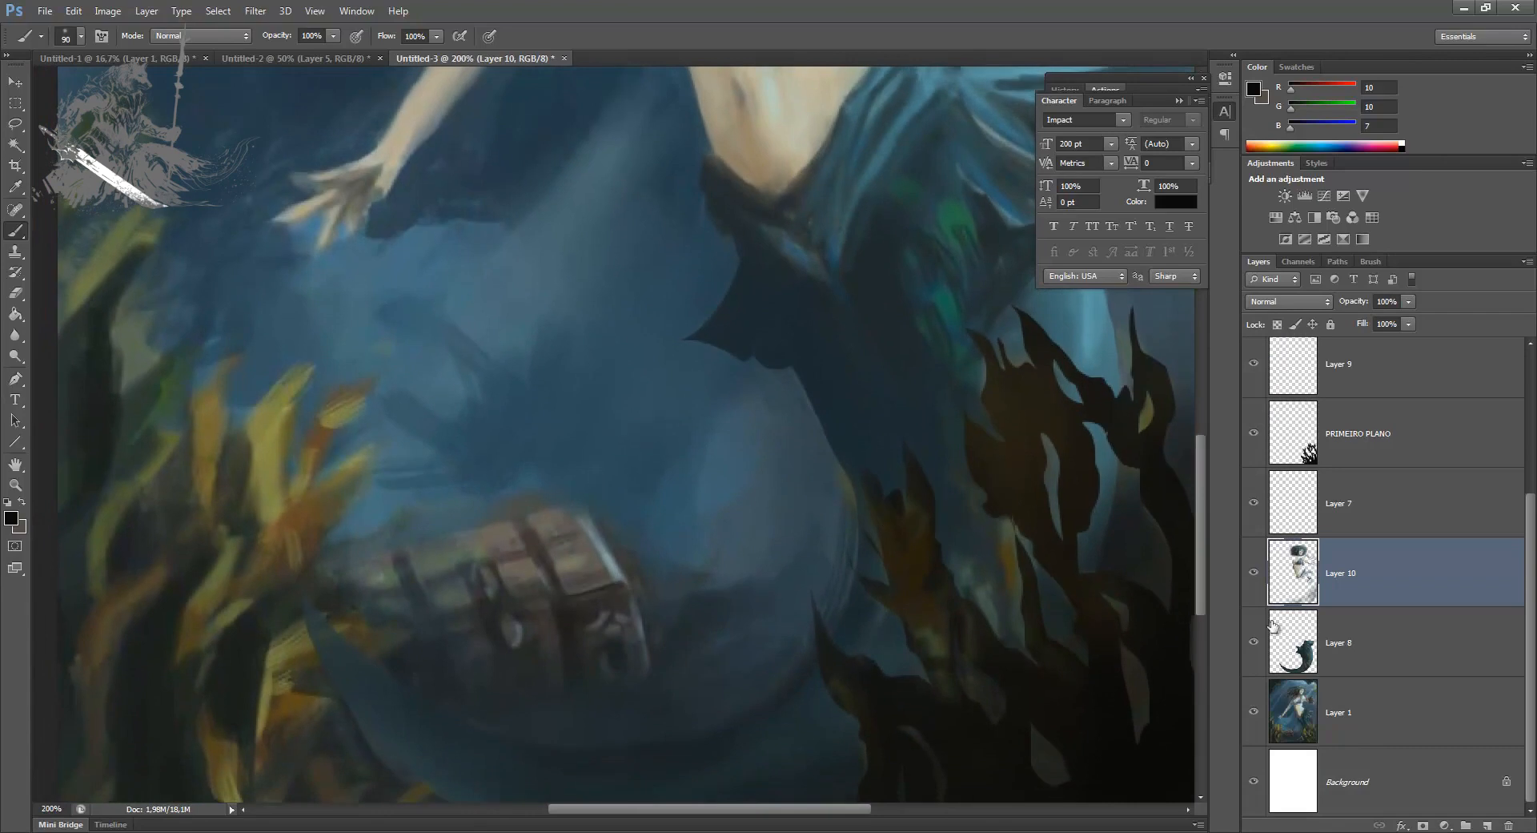
pyautogui.click(1350, 641)
pyautogui.click(1437, 737)
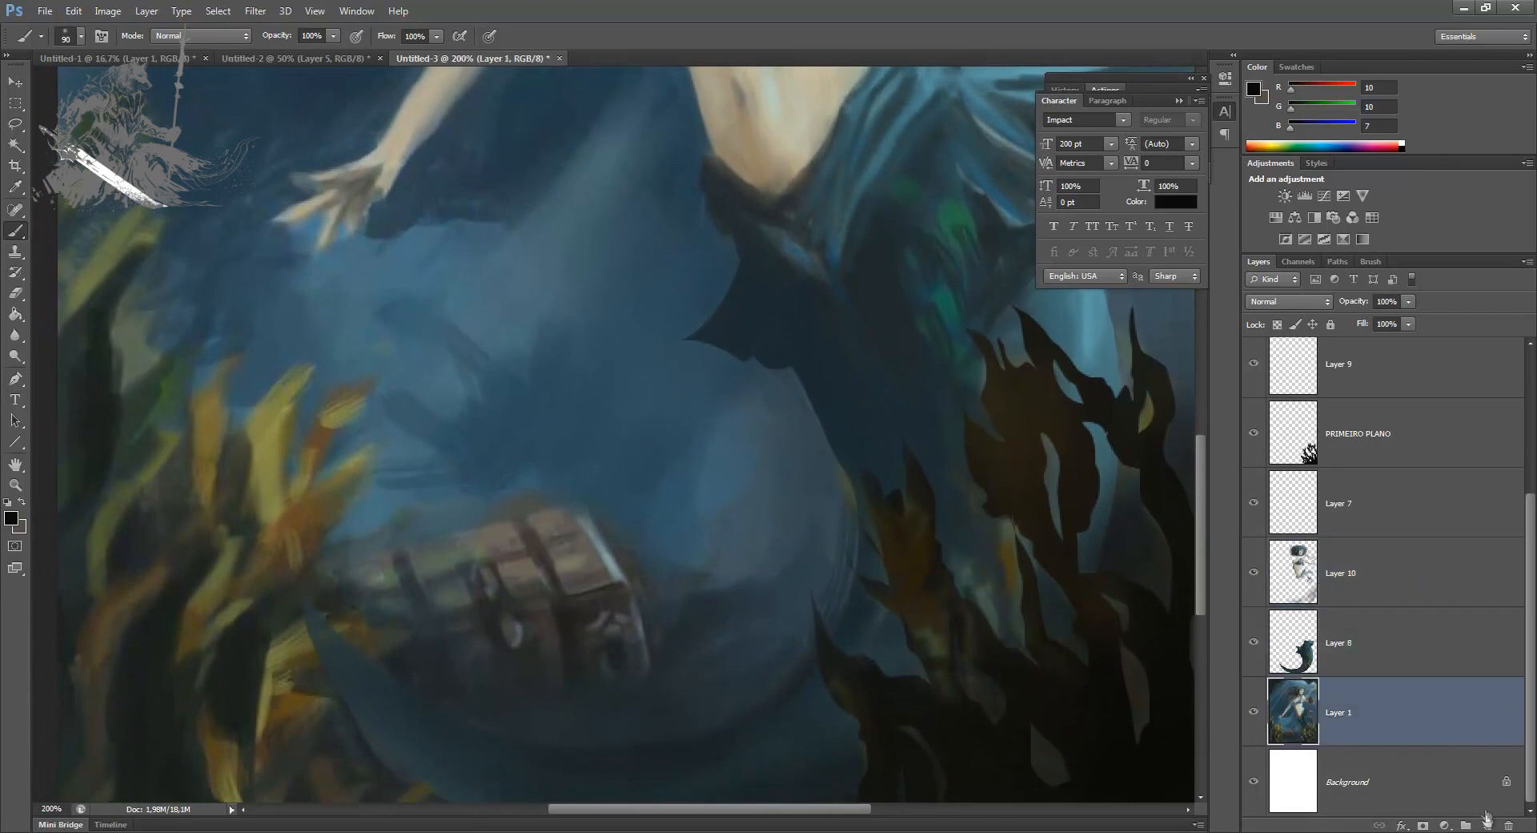
pyautogui.click(14, 124)
pyautogui.click(80, 139)
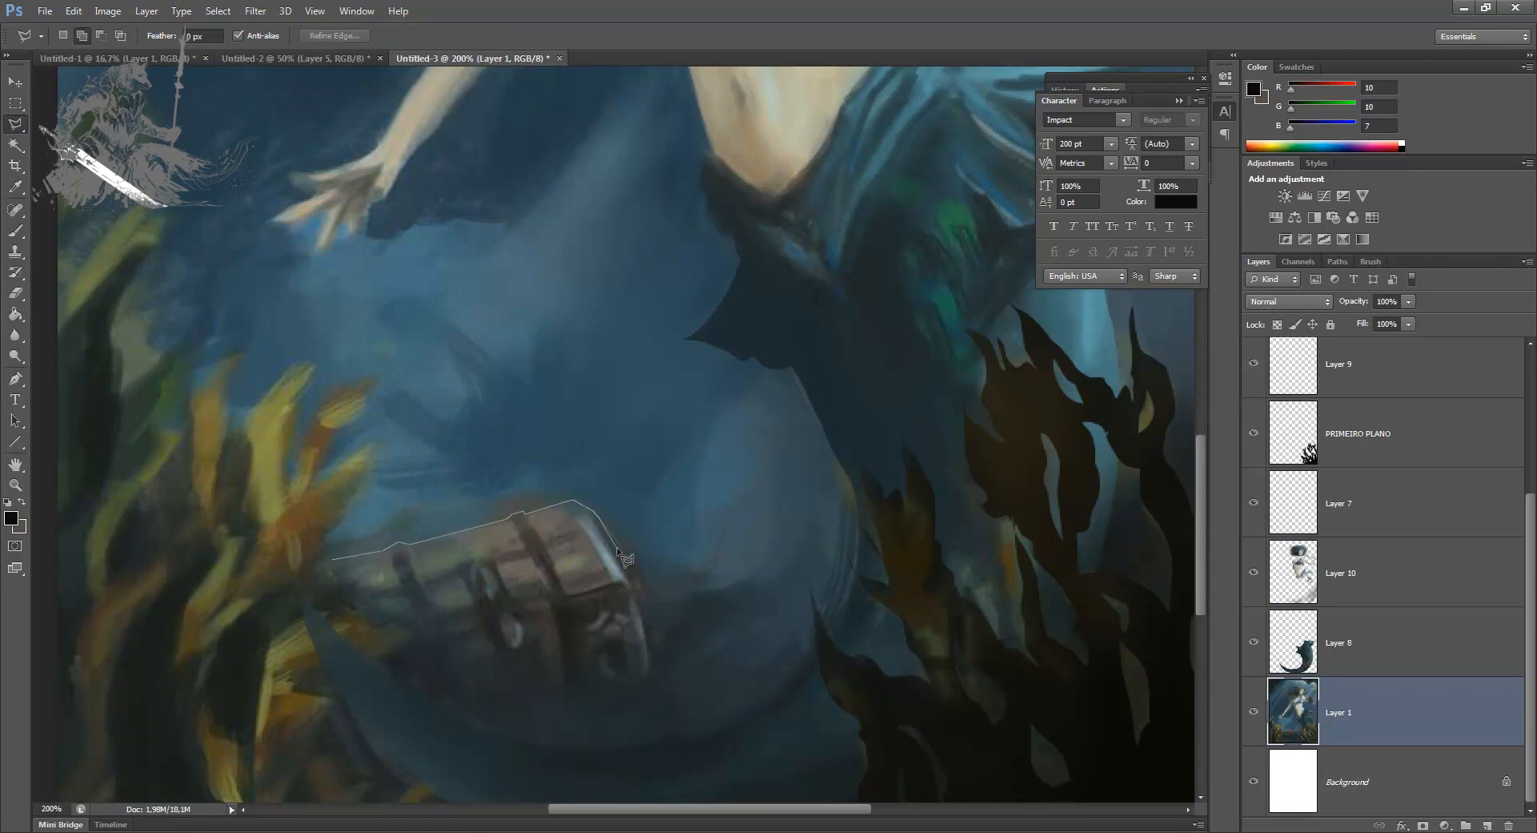
# Step: Outline the treasure chest on Layer 1, copy it to its own layer, and add an empty layer beneath it
pyautogui.click(659, 719)
pyautogui.click(628, 743)
pyautogui.click(524, 765)
pyautogui.click(408, 765)
pyautogui.click(318, 697)
pyautogui.click(279, 638)
pyautogui.doubleClick(279, 592)
pyautogui.hotkey('ctrl', 'j')
pyautogui.click(1487, 825)
pyautogui.press('b')
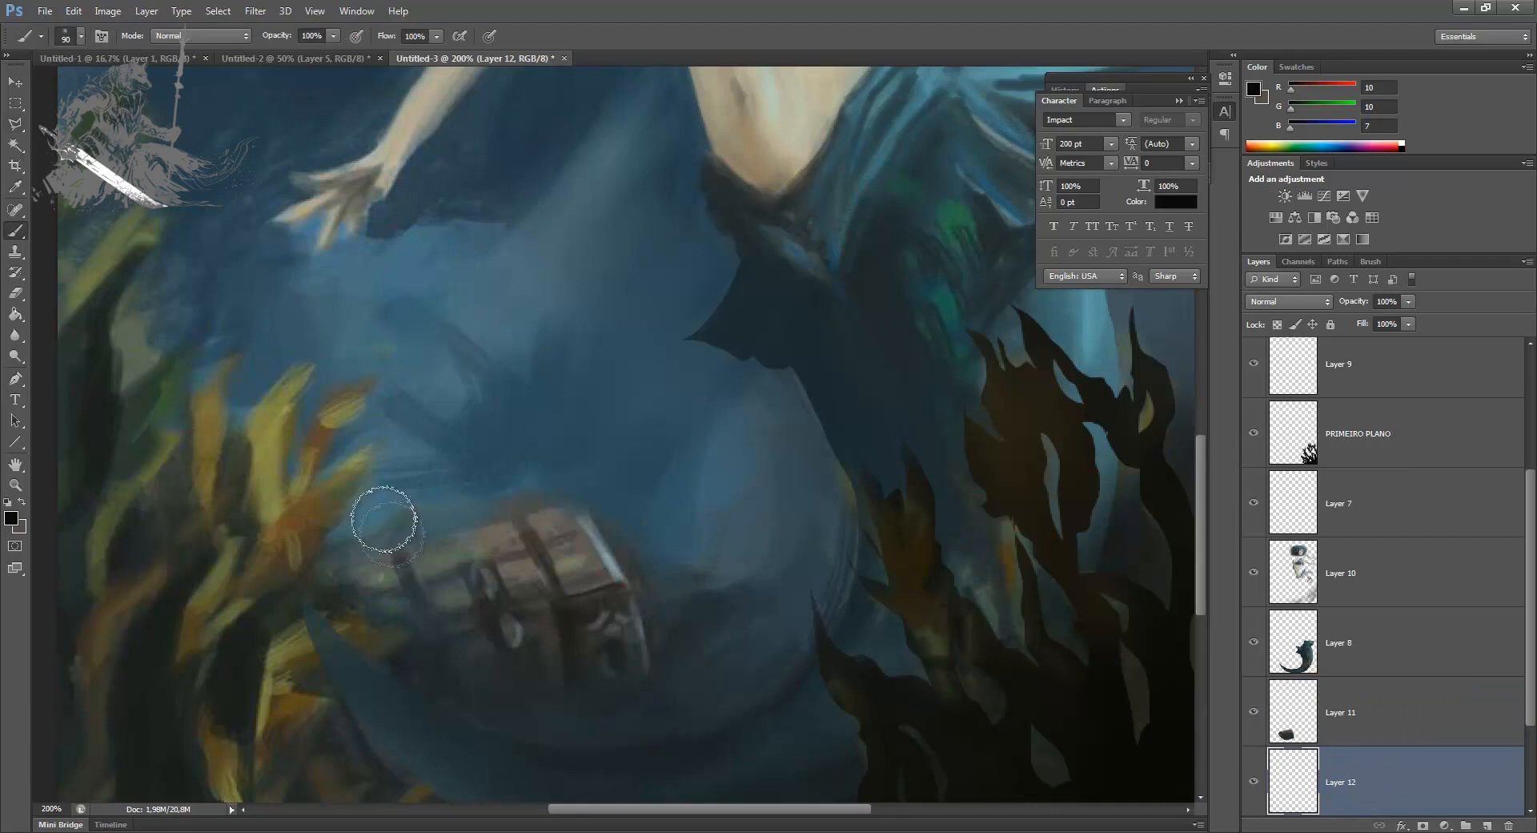
pyautogui.click(11, 518)
pyautogui.click(1133, 590)
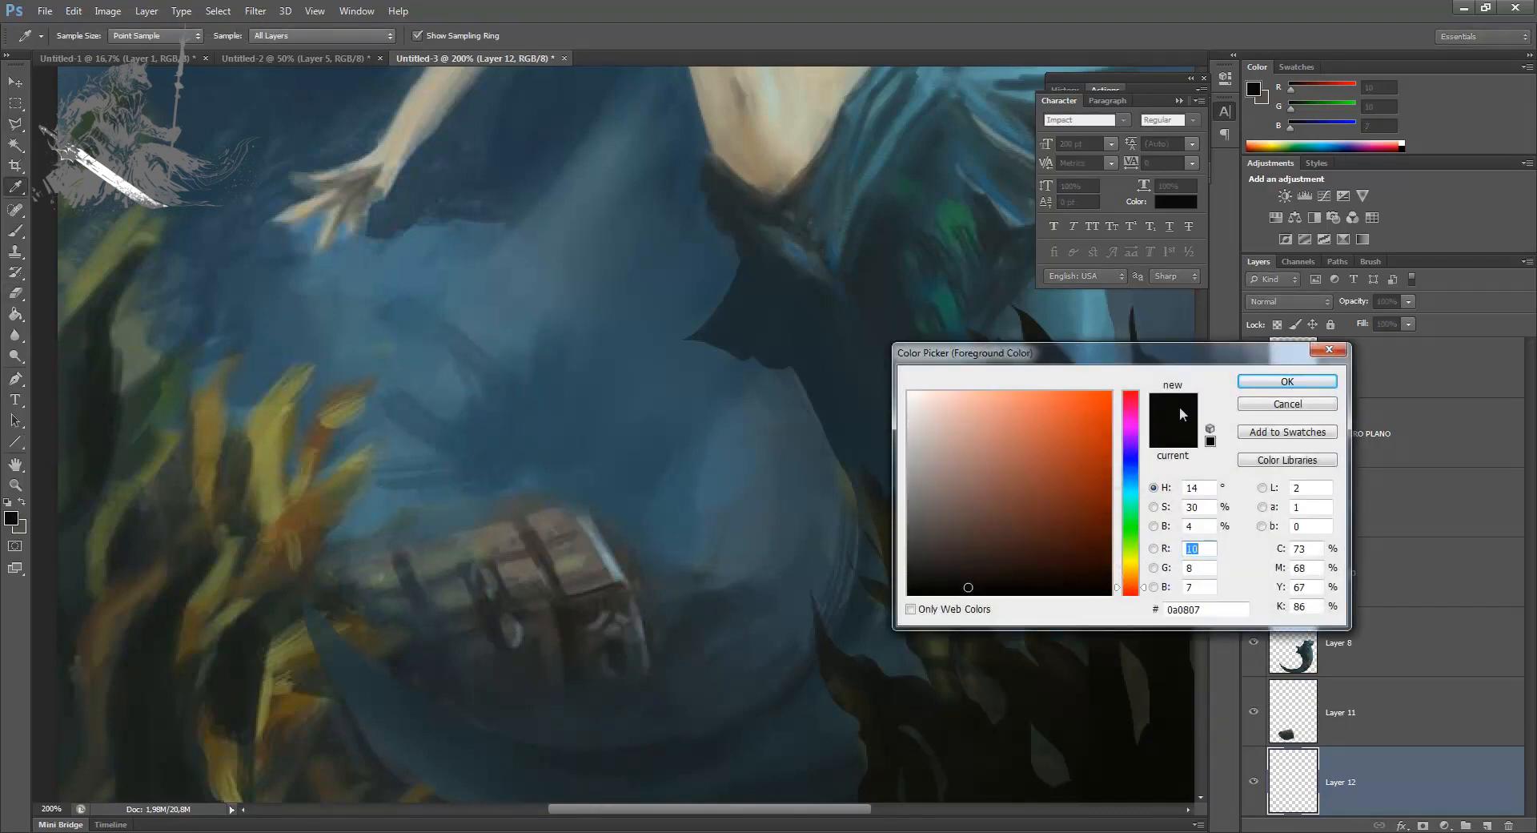
pyautogui.click(1288, 404)
pyautogui.press('e')
pyautogui.press('b')
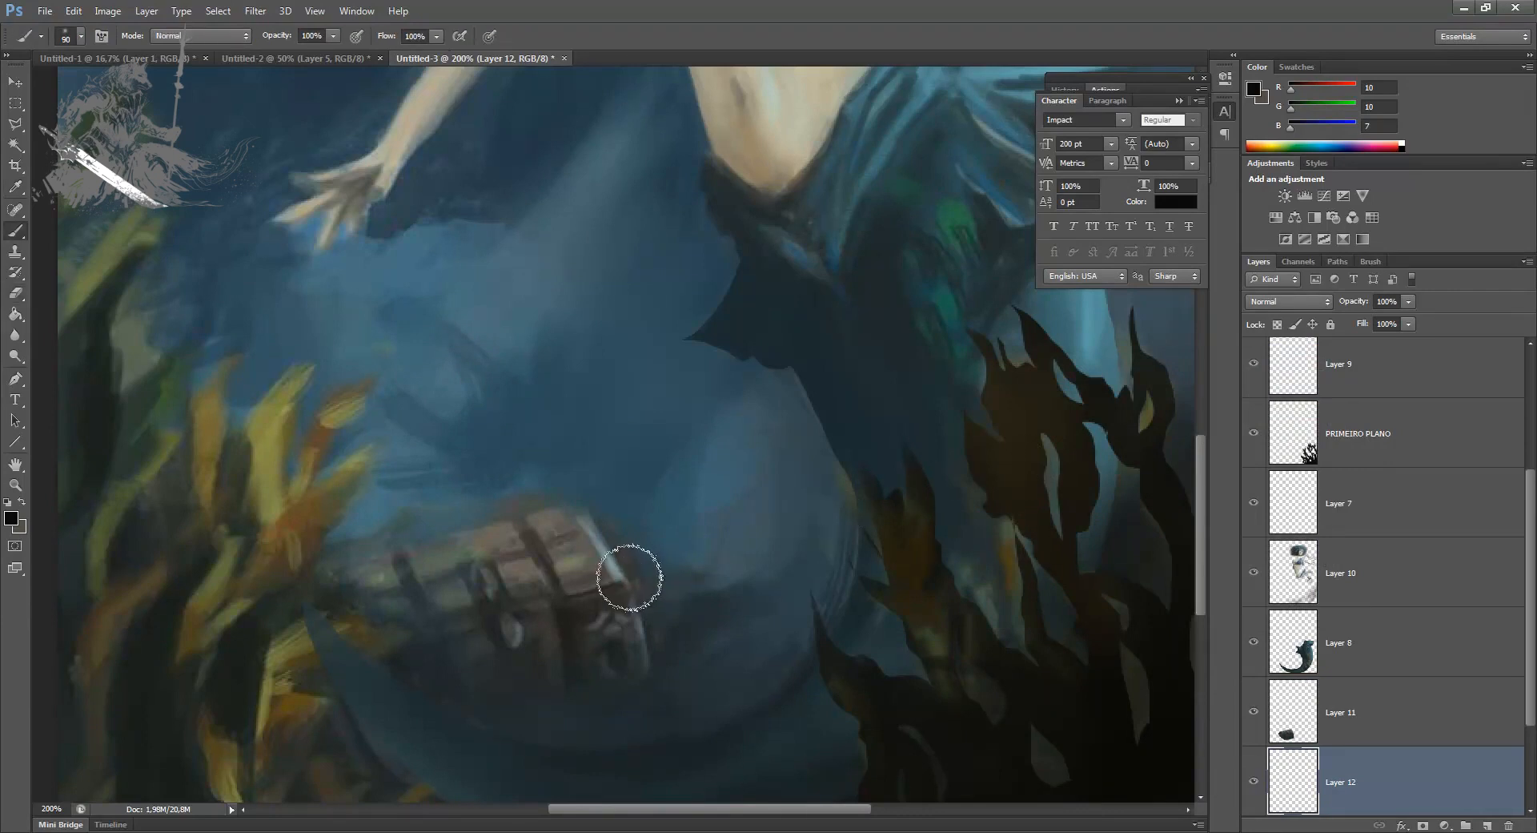
pyautogui.press('[')
pyautogui.press('[')
pyautogui.press('[')
pyautogui.press('[')
pyautogui.press('[')
pyautogui.moveTo(591, 504); pyautogui.dragTo(346, 534)
pyautogui.hotkey('ctrl', 'z')
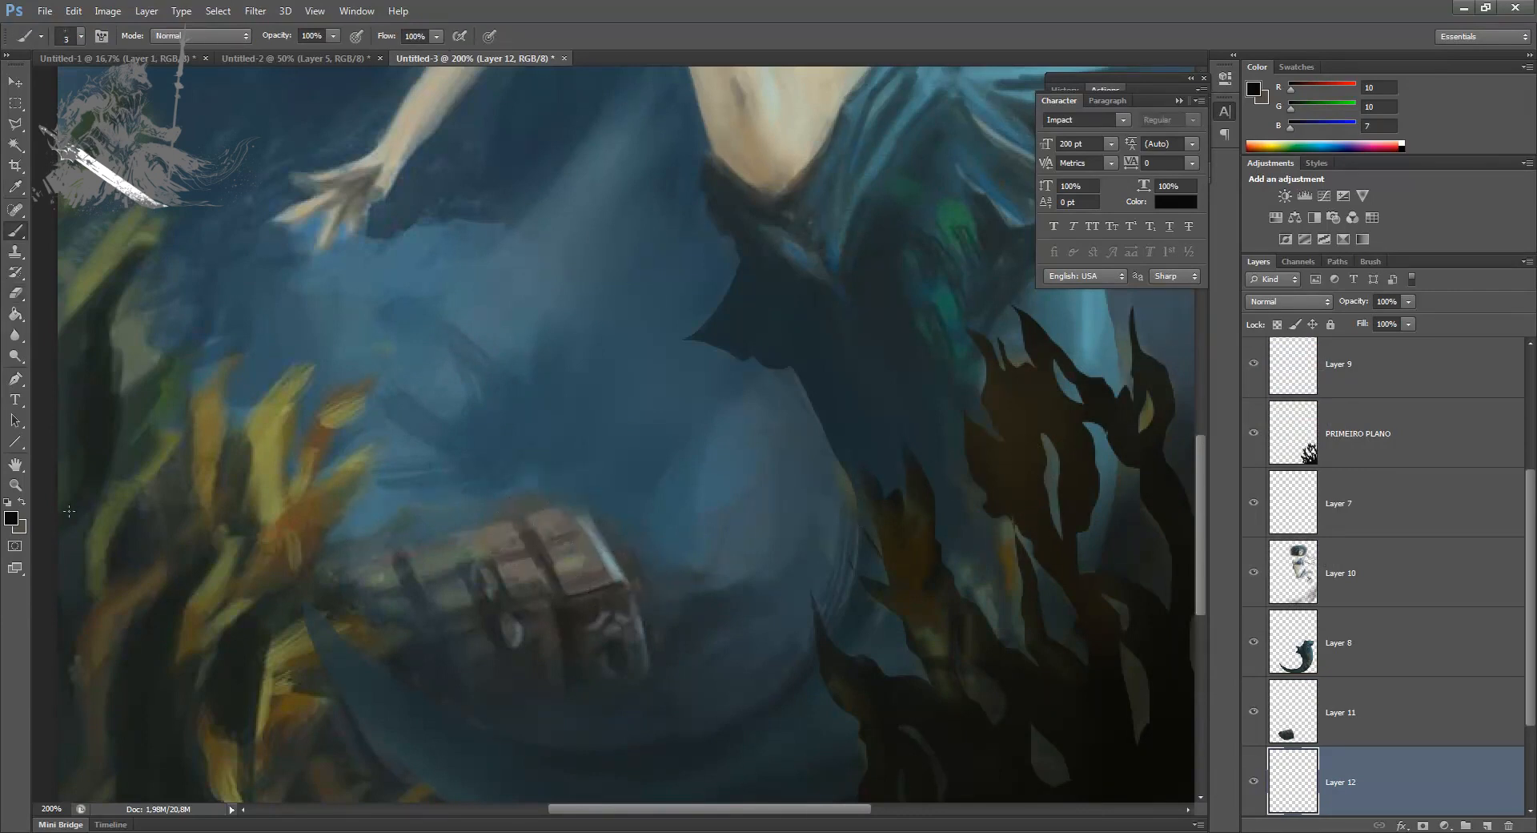
# Step: Set the foreground colour to pure red (ff0000)
pyautogui.click(11, 518)
pyautogui.click(1111, 393)
pyautogui.click(1130, 393)
pyautogui.click(1288, 382)
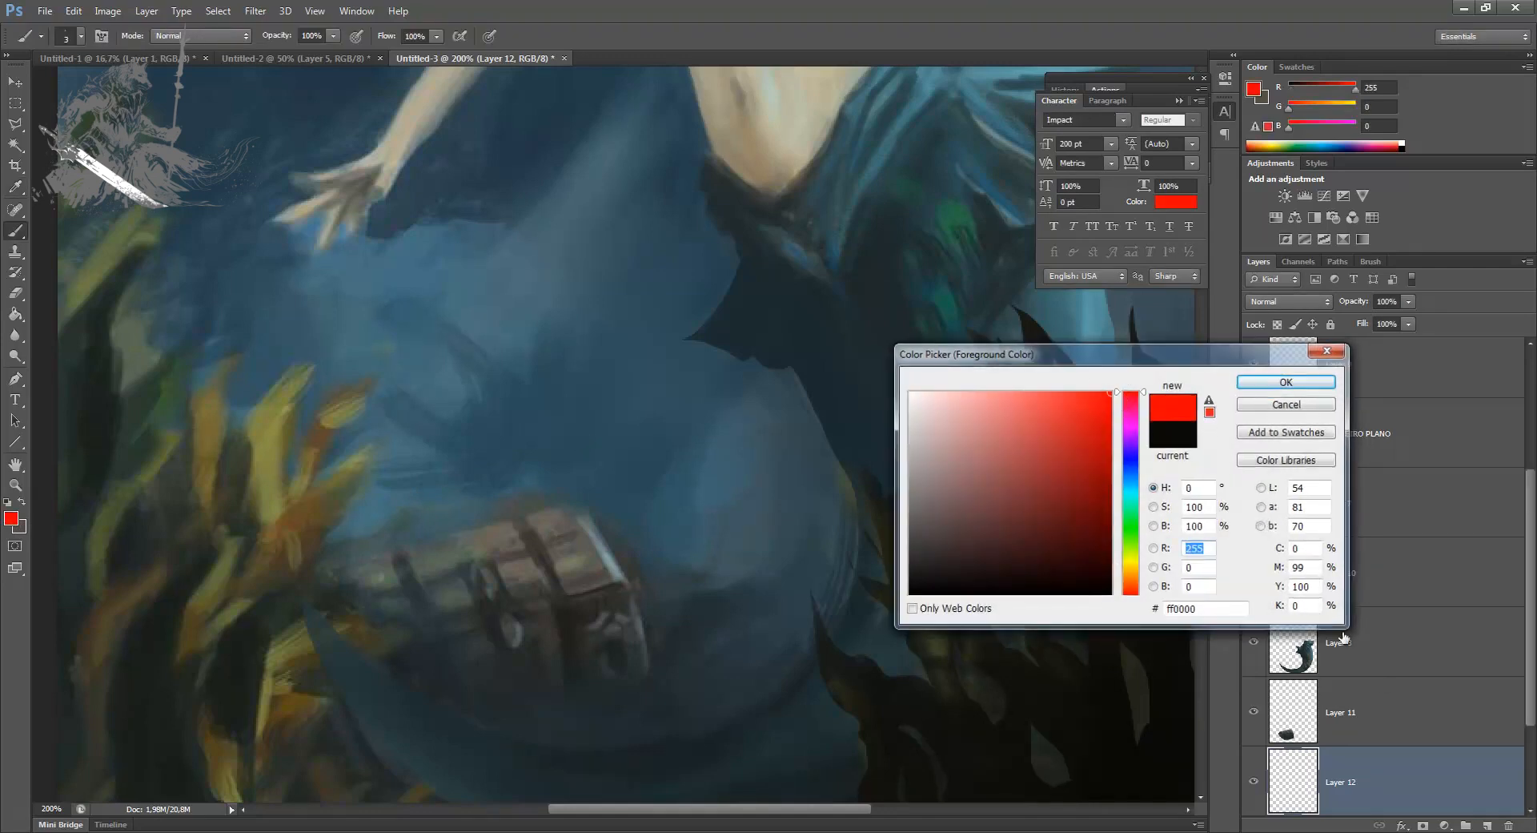
pyautogui.click(1397, 715)
pyautogui.click(1487, 825)
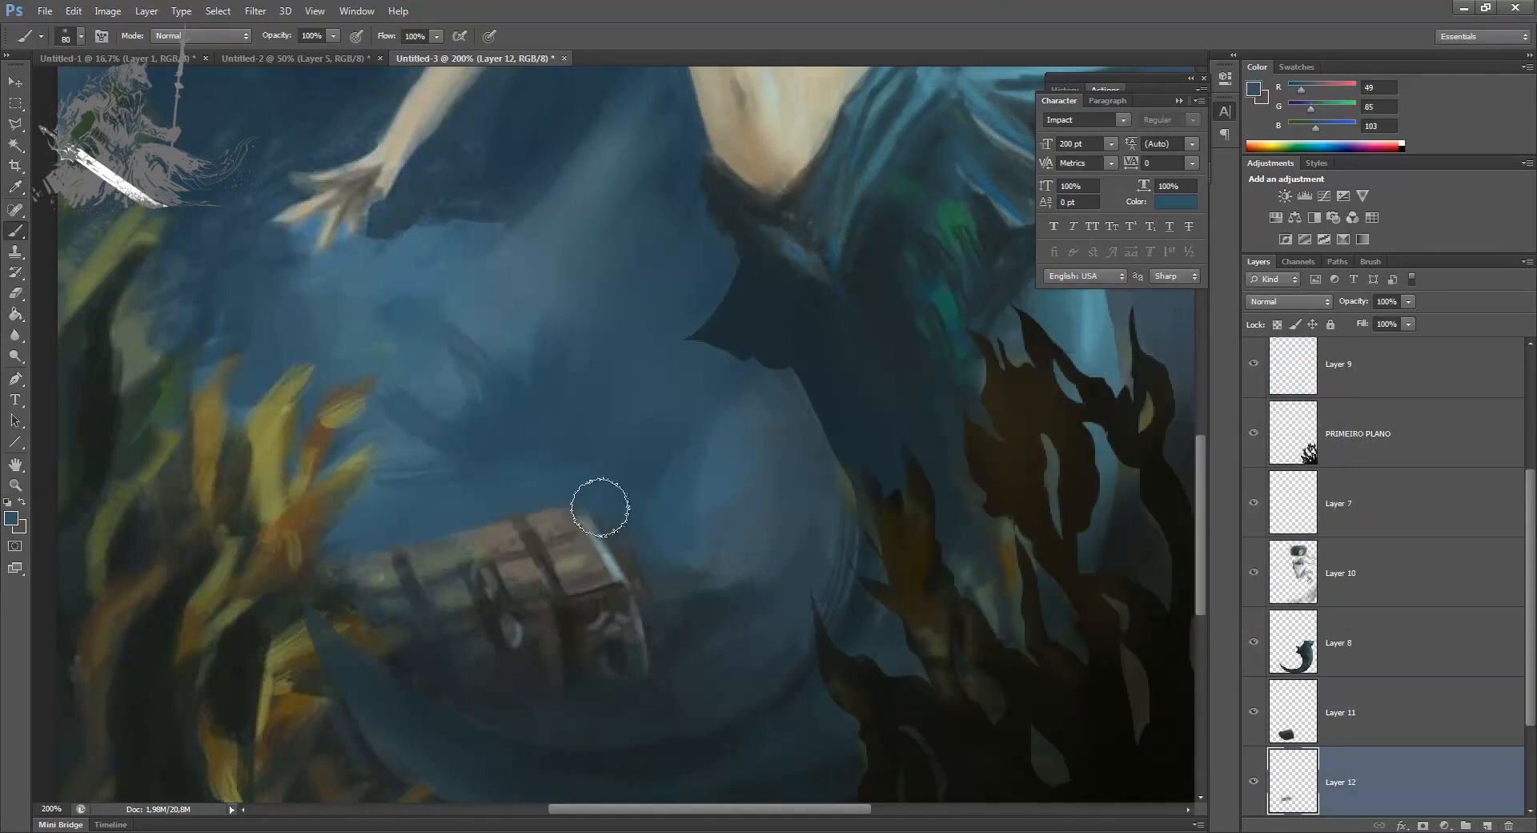
# Step: Paint sampled blue water tones around the treasure chest's edges on Layer 12 with the brush at size 80
pyautogui.moveTo(642, 538)
pyautogui.mouseDown()
pyautogui.moveTo(666, 578)
pyautogui.moveTo(728, 559)
pyautogui.mouseUp()
pyautogui.keyDown('alt'); pyautogui.click(445, 485); pyautogui.keyUp('alt')
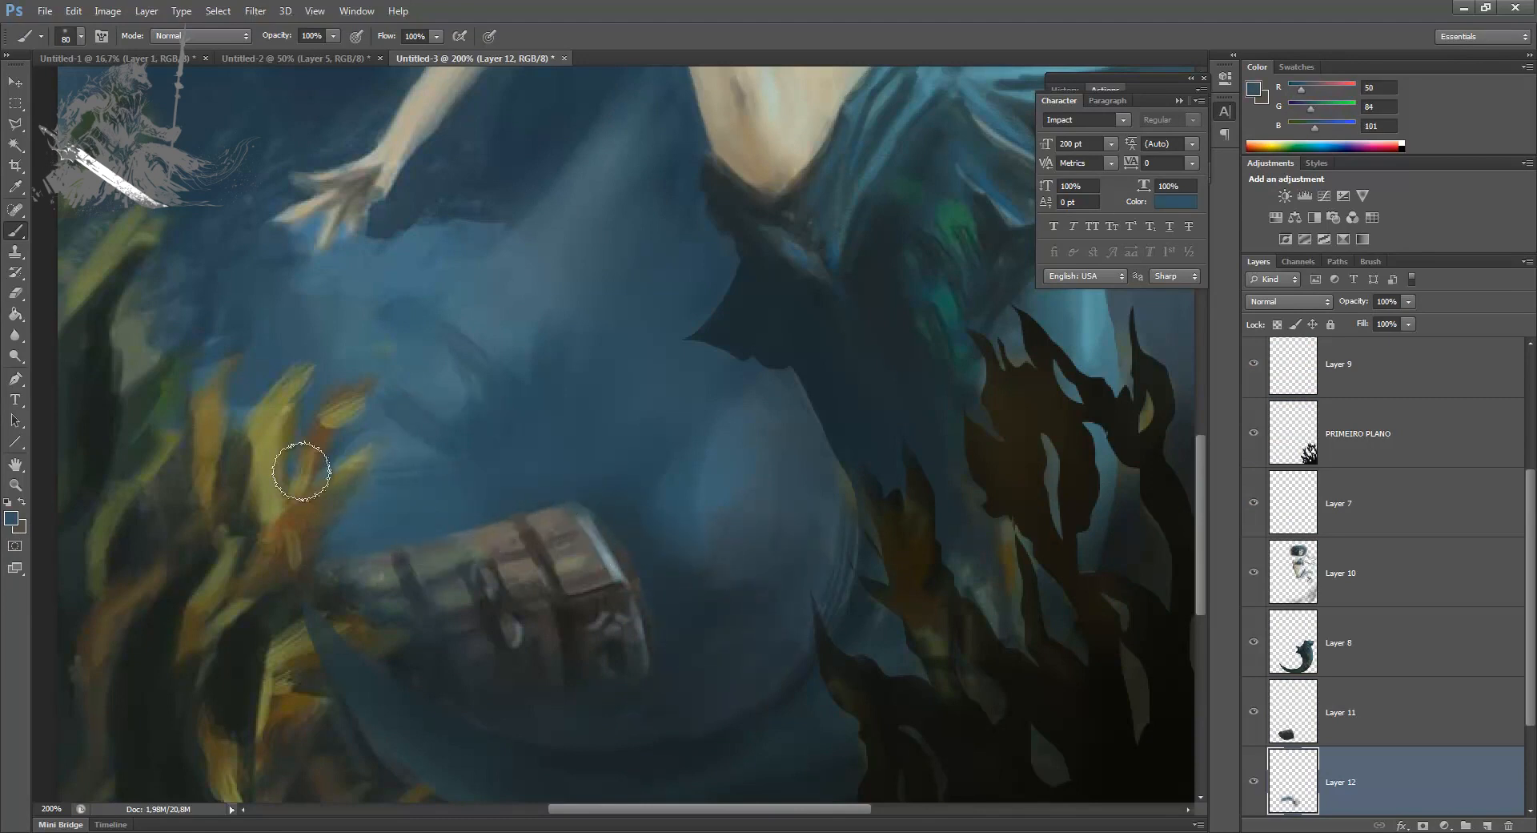
# Step: Toggle the visibility of Layer 1 copy to compare the whole painting before and after
pyautogui.hotkey('ctrl', '-')
pyautogui.hotkey('ctrl', '-')
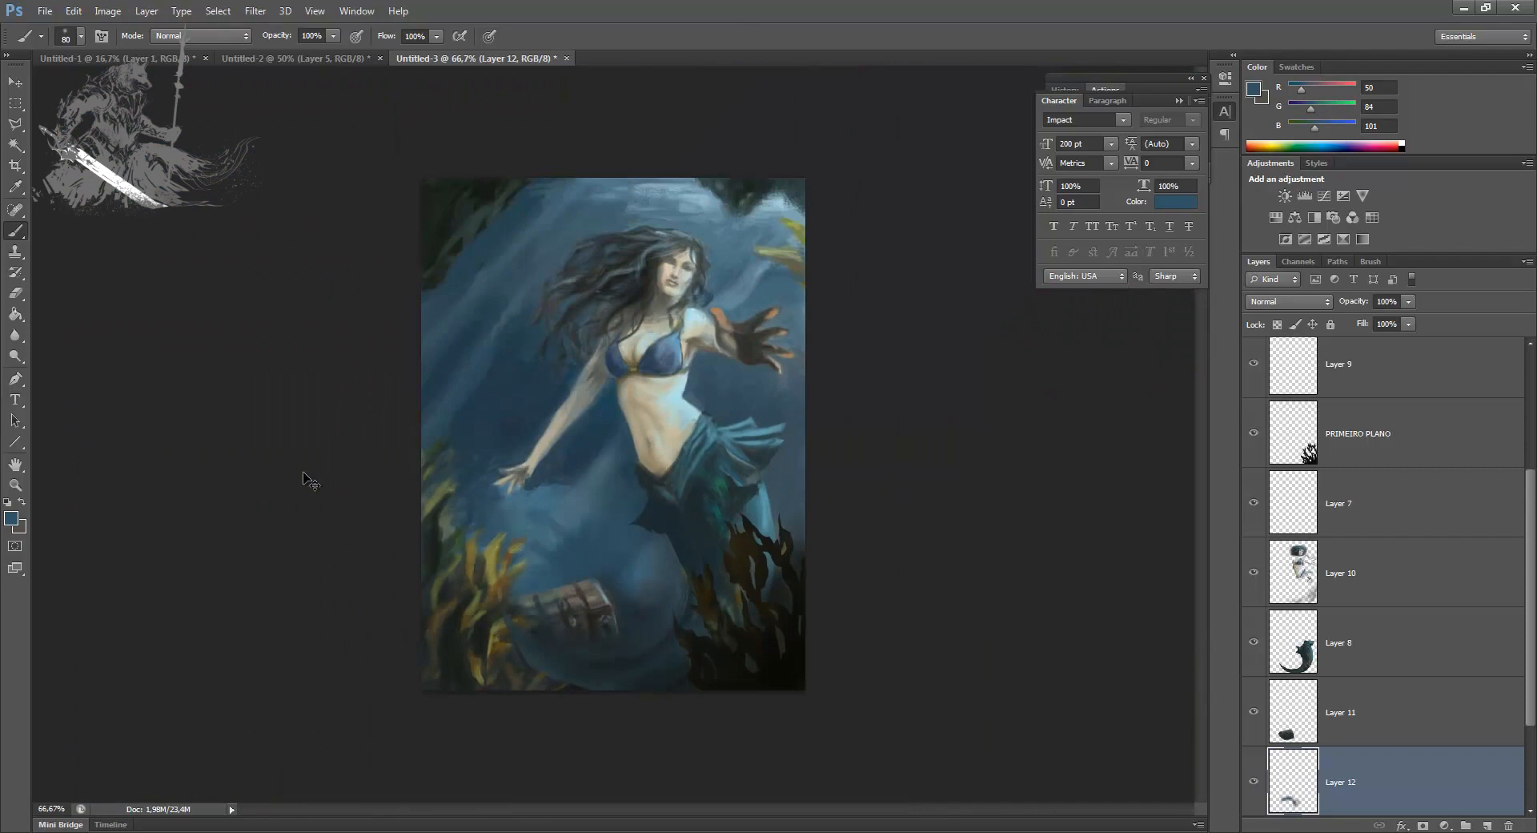
pyautogui.scroll(3, 1503, 474)
pyautogui.click(1254, 444)
pyautogui.click(1253, 445)
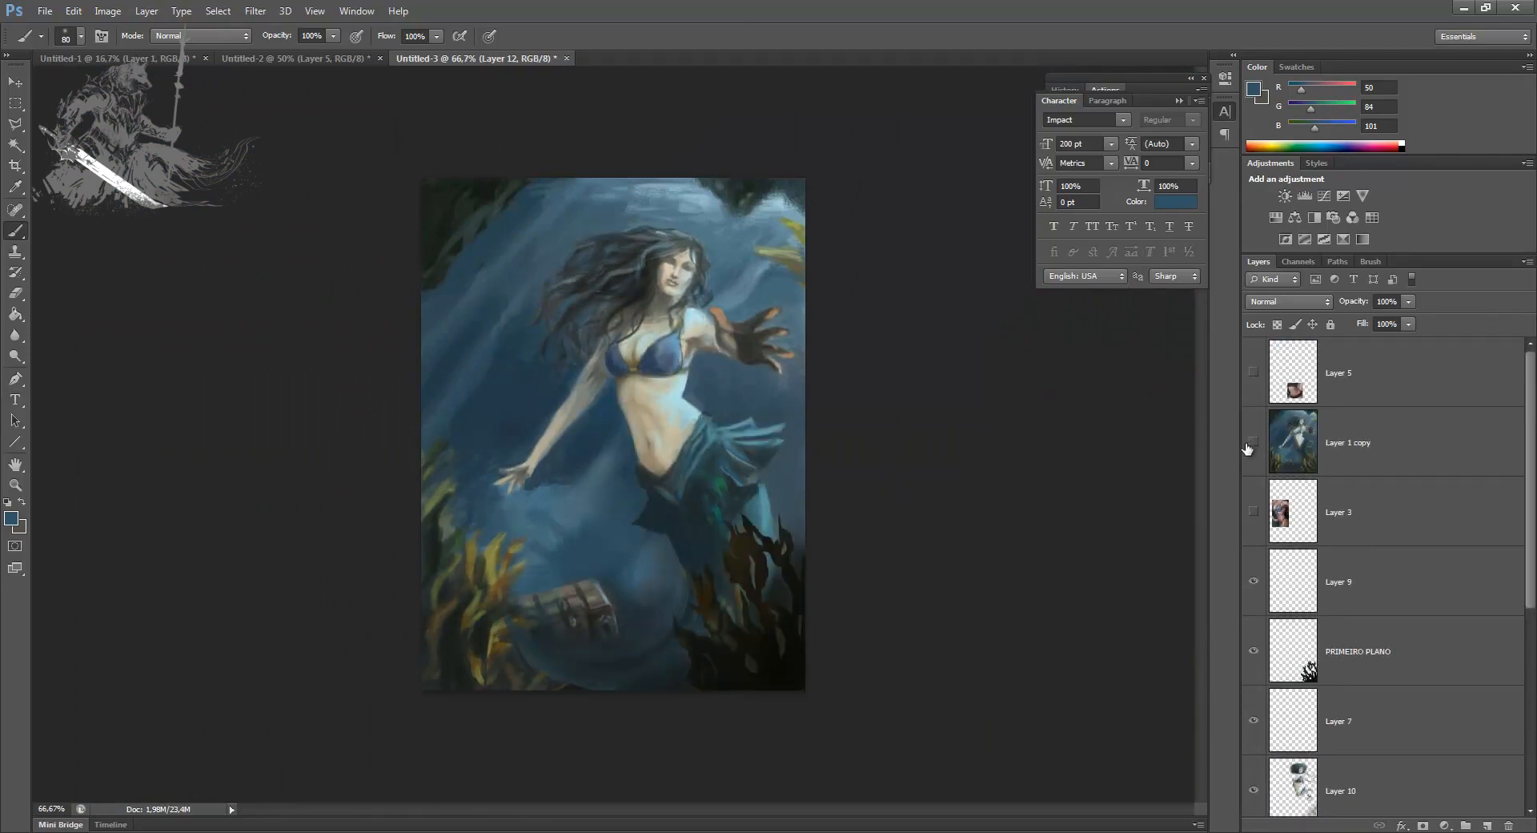
pyautogui.click(1249, 444)
pyautogui.click(1249, 445)
# Step: Add a new layer above PRIMEIRO PLANO and switch from the Polygonal Lasso to the freehand Lasso
pyautogui.moveTo(1371, 645); pyautogui.dragTo(1367, 604)
pyautogui.click(1483, 824)
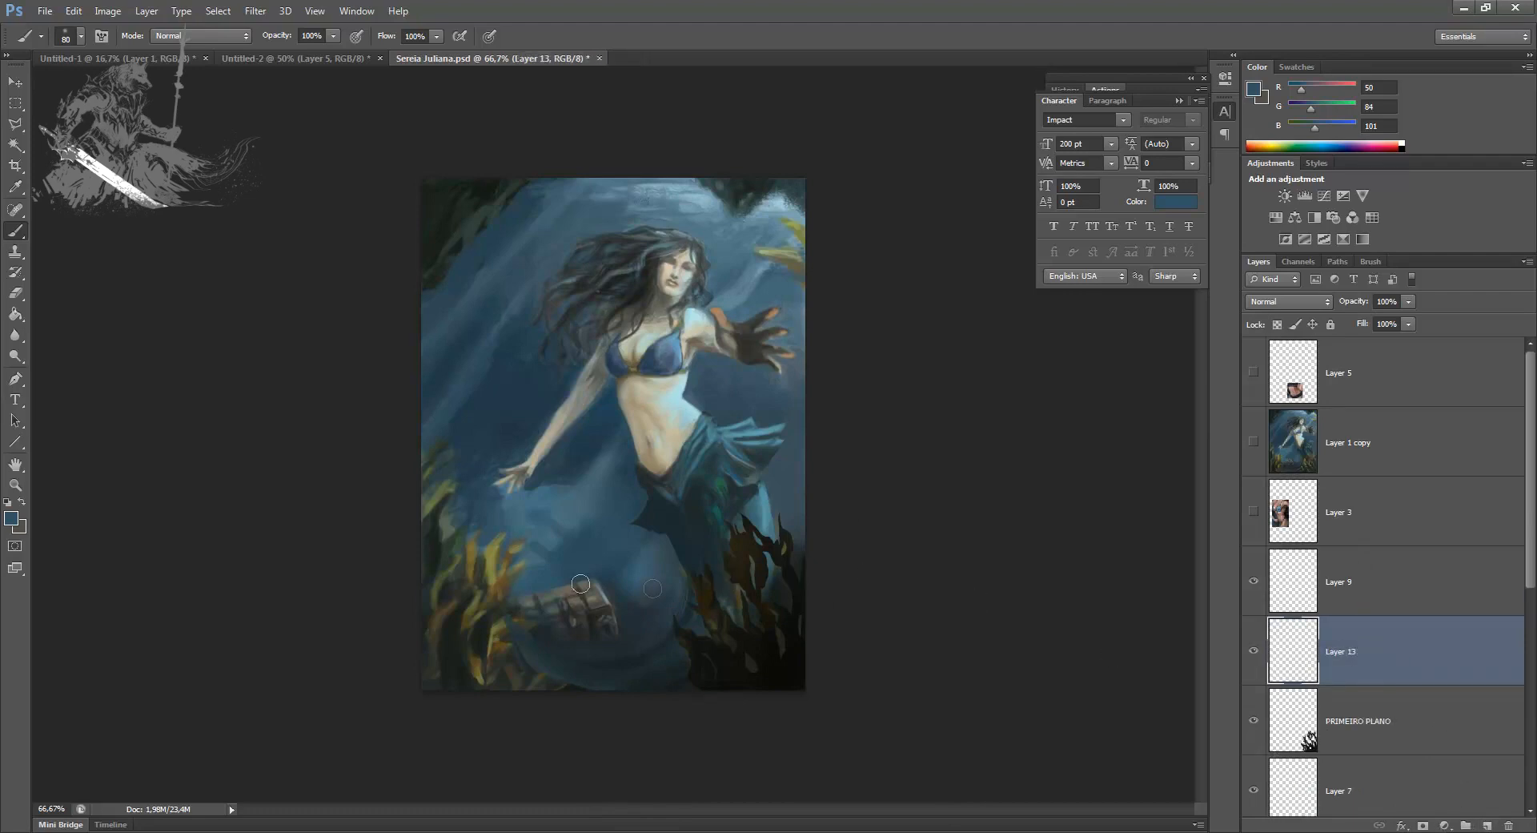
pyautogui.press('l')
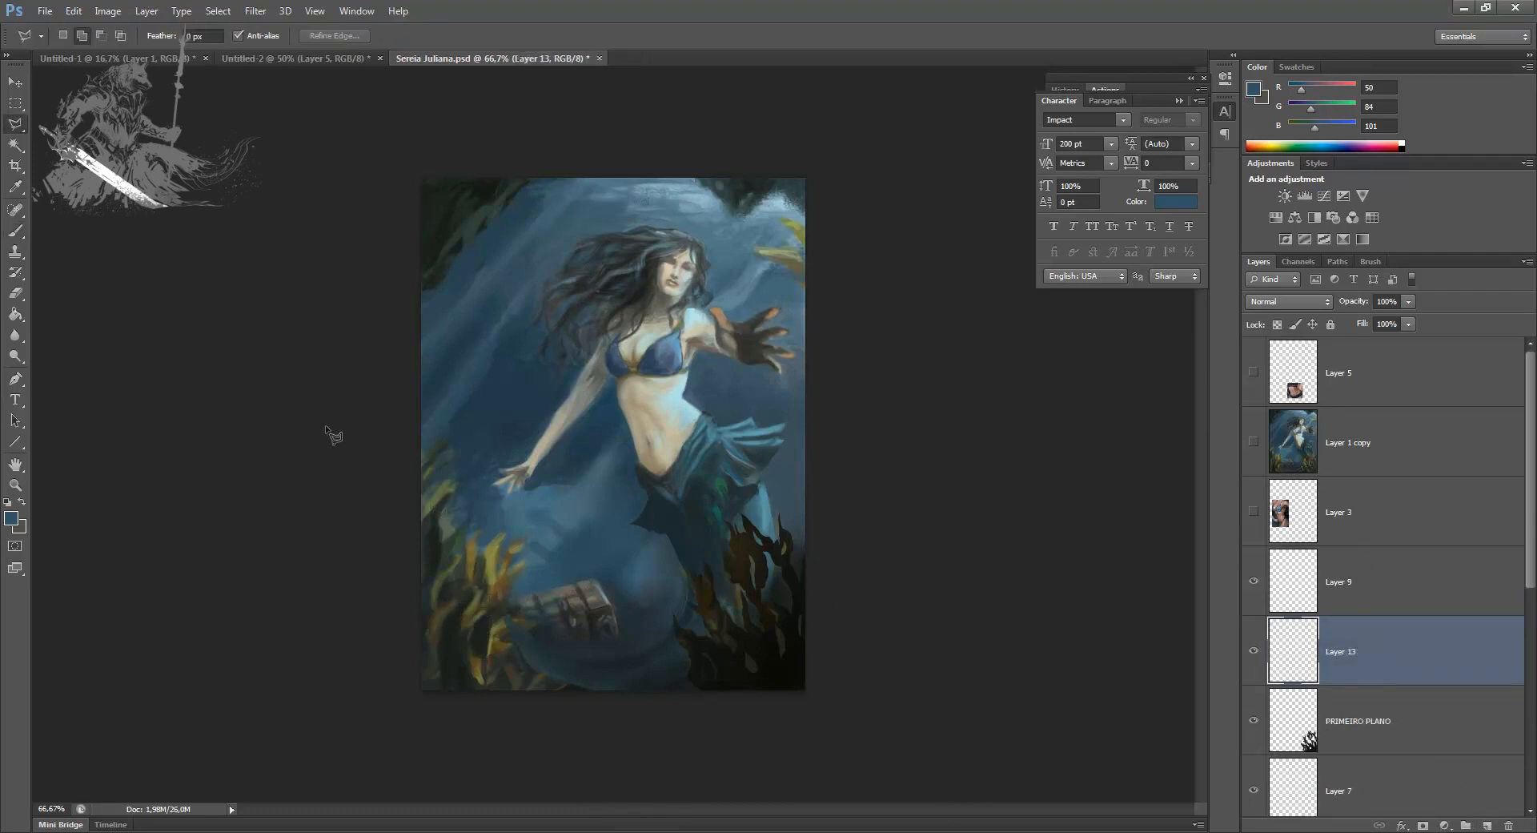
pyautogui.rightClick(24, 128)
pyautogui.click(54, 127)
pyautogui.hotkey('ctrl', '+')
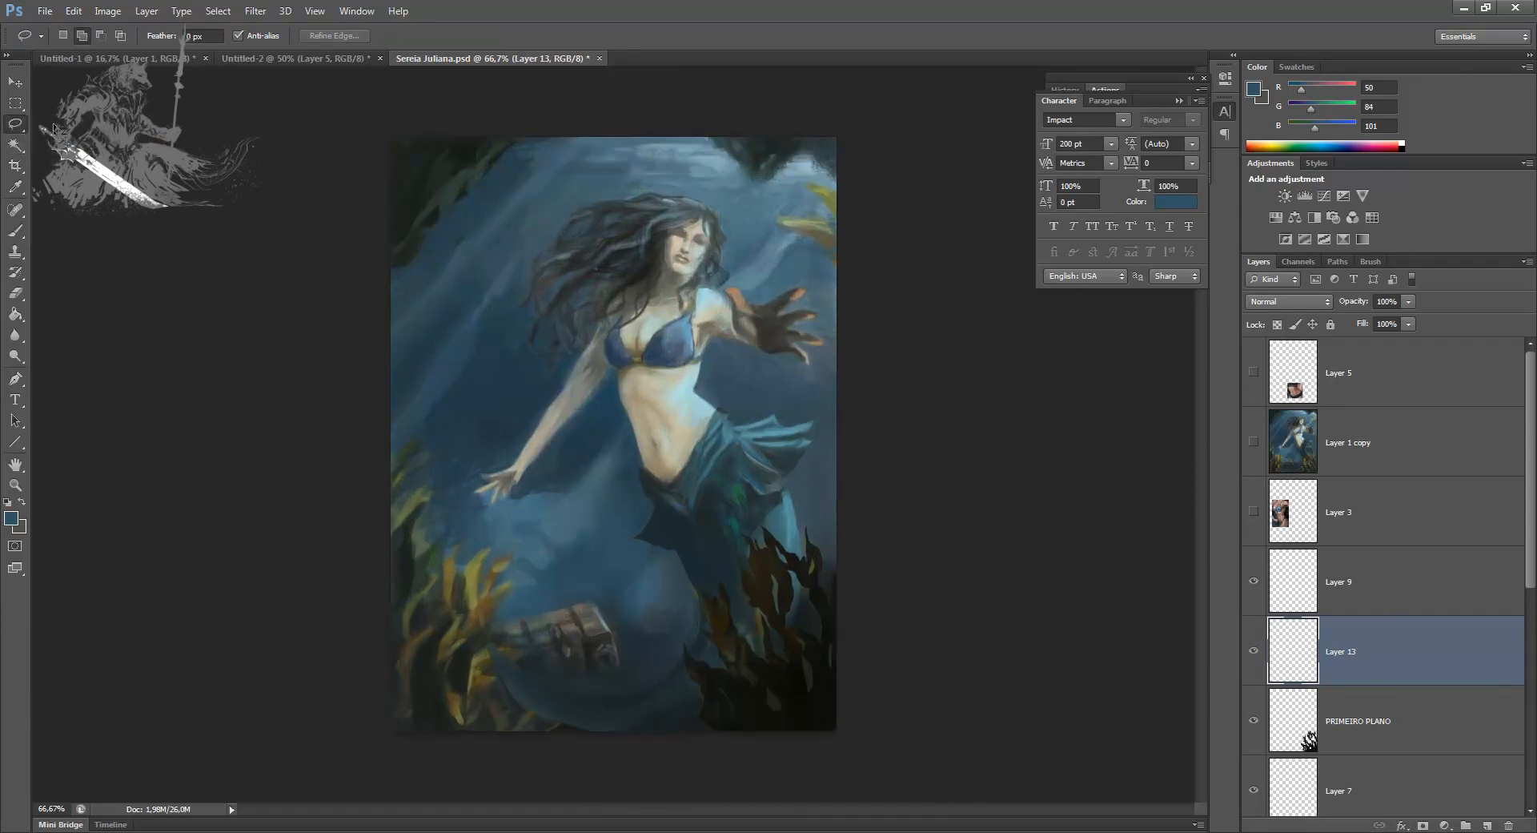
pyautogui.moveTo(353, 591); pyautogui.dragTo(364, 539)
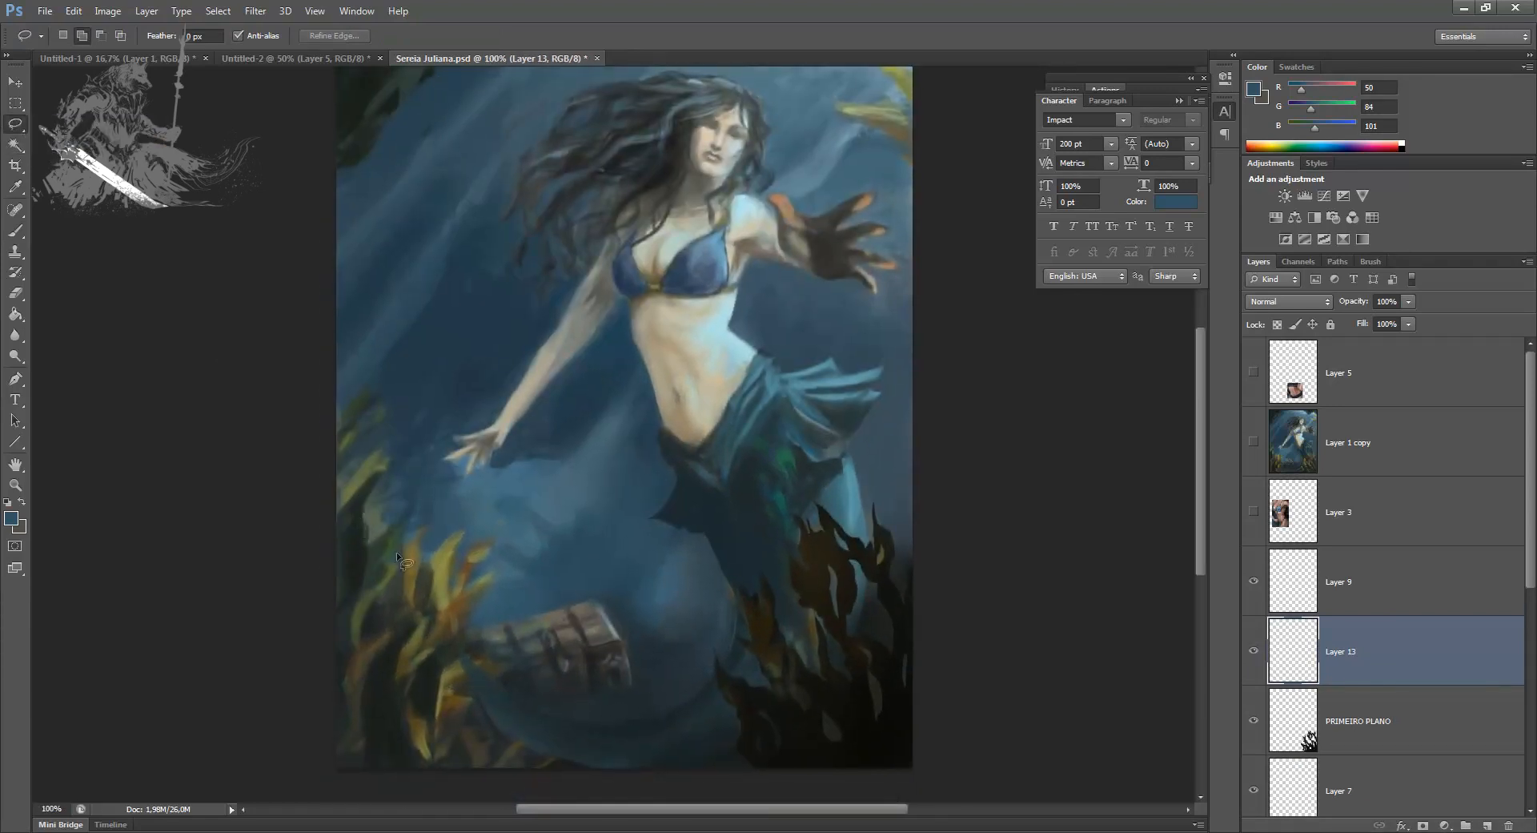
pyautogui.moveTo(407, 602)
pyautogui.mouseDown()
pyautogui.moveTo(403, 653)
pyautogui.moveTo(413, 590)
pyautogui.moveTo(468, 517)
pyautogui.moveTo(436, 631)
pyautogui.mouseUp()
pyautogui.hotkey('ctrl', 'd')
# Step: Draw freehand Lasso selections in the shape of pointed fronds over the yellow seaweed beside the treasure chest
pyautogui.moveTo(419, 533); pyautogui.dragTo(388, 619)
pyautogui.moveTo(431, 618); pyautogui.dragTo(464, 530)
pyautogui.moveTo(428, 629)
pyautogui.mouseDown()
pyautogui.moveTo(493, 571)
pyautogui.moveTo(408, 669)
pyautogui.moveTo(423, 606)
pyautogui.moveTo(395, 683)
pyautogui.moveTo(451, 642)
pyautogui.moveTo(390, 704)
pyautogui.mouseUp()
pyautogui.moveTo(426, 721)
pyautogui.mouseDown()
pyautogui.moveTo(486, 645)
pyautogui.moveTo(434, 723)
pyautogui.mouseUp()
pyautogui.moveTo(425, 751)
pyautogui.mouseDown()
pyautogui.moveTo(467, 713)
pyautogui.moveTo(437, 749)
pyautogui.mouseUp()
pyautogui.moveTo(462, 690)
pyautogui.mouseDown()
pyautogui.moveTo(503, 637)
pyautogui.moveTo(465, 689)
pyautogui.mouseUp()
pyautogui.moveTo(431, 753)
pyautogui.mouseDown()
pyautogui.moveTo(415, 674)
pyautogui.moveTo(418, 781)
pyautogui.moveTo(545, 712)
pyautogui.moveTo(495, 775)
pyautogui.moveTo(543, 770)
pyautogui.mouseUp()
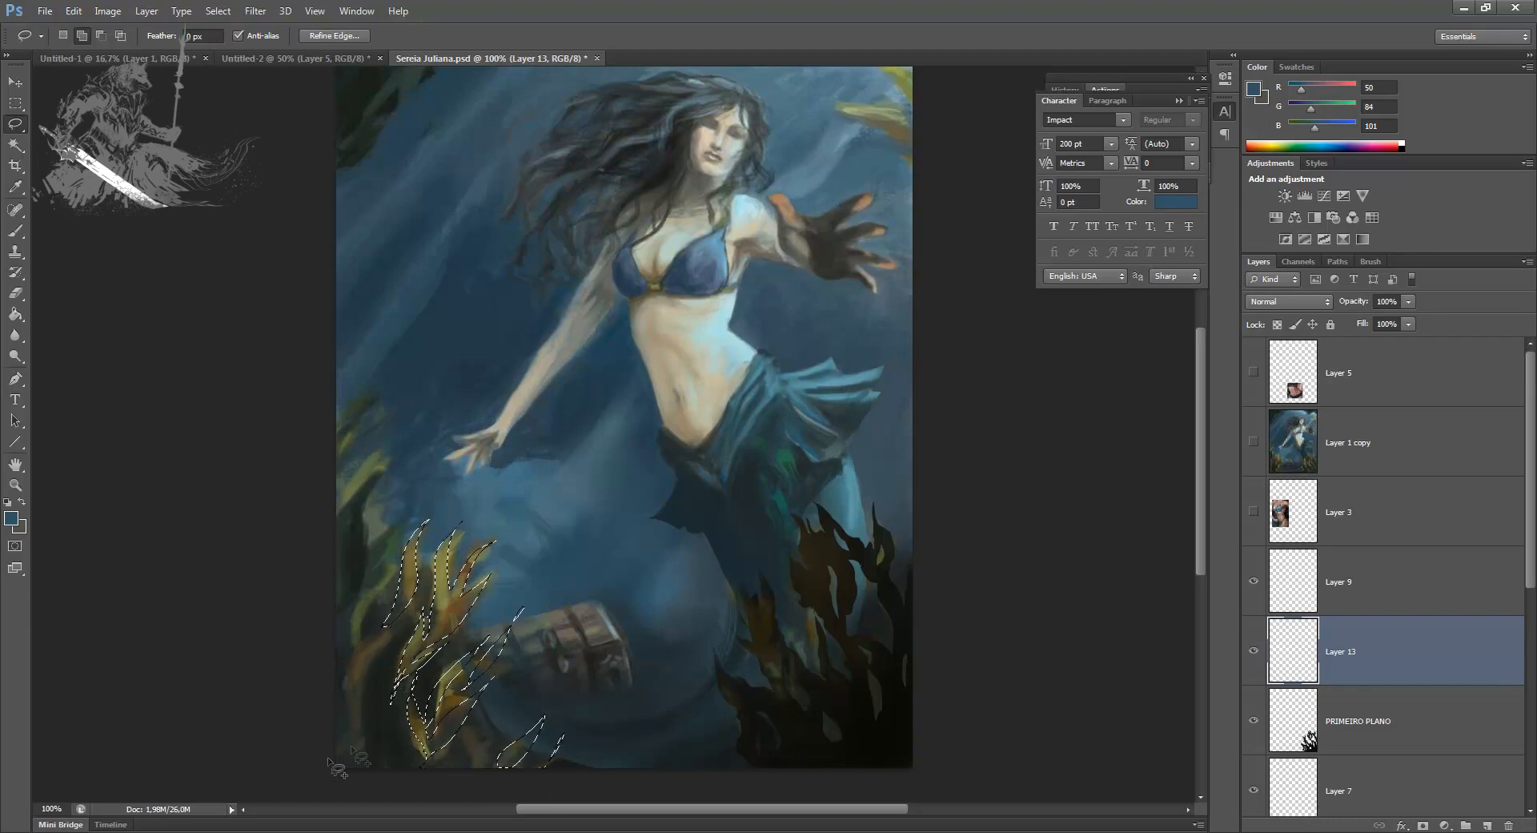
# Step: Add frond-shaped areas along the painting's left edge to the seaweed selection
pyautogui.moveTo(376, 633)
pyautogui.mouseDown()
pyautogui.moveTo(384, 653)
pyautogui.moveTo(340, 745)
pyautogui.moveTo(388, 551)
pyautogui.moveTo(357, 634)
pyautogui.mouseUp()
pyautogui.moveTo(350, 511)
pyautogui.mouseDown()
pyautogui.moveTo(387, 427)
pyautogui.moveTo(351, 528)
pyautogui.mouseUp()
pyautogui.moveTo(365, 554)
pyautogui.mouseDown()
pyautogui.moveTo(392, 512)
pyautogui.moveTo(360, 513)
pyautogui.mouseUp()
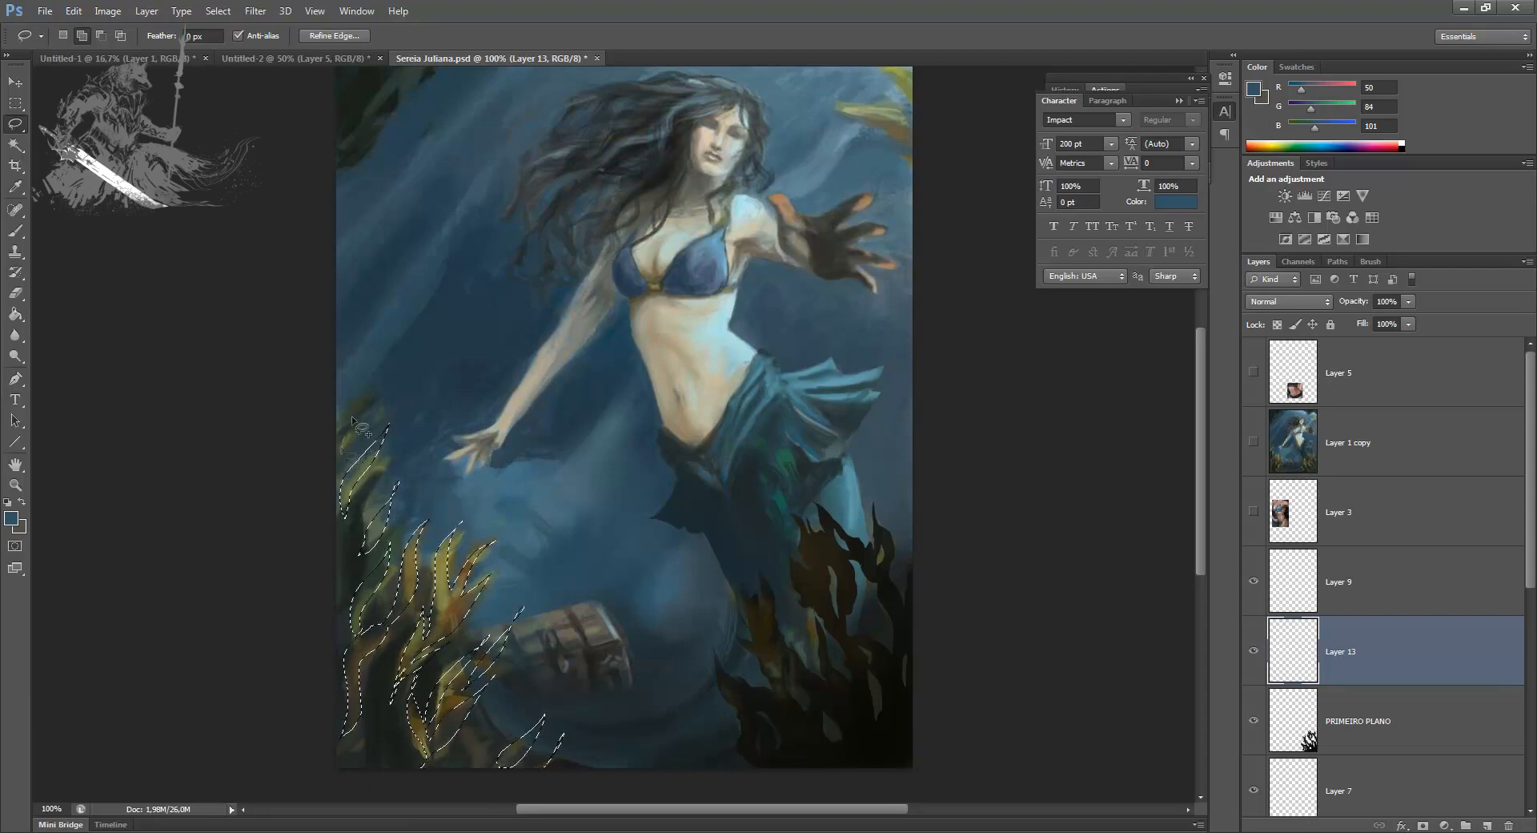
pyautogui.moveTo(343, 443); pyautogui.dragTo(344, 449)
# Step: Brush sampled olive green into the selected seaweed fronds on Layer 13, then sample a dark brown from the seaweed
pyautogui.press('b')
pyautogui.keyDown('alt'); pyautogui.click(456, 577); pyautogui.keyUp('alt')
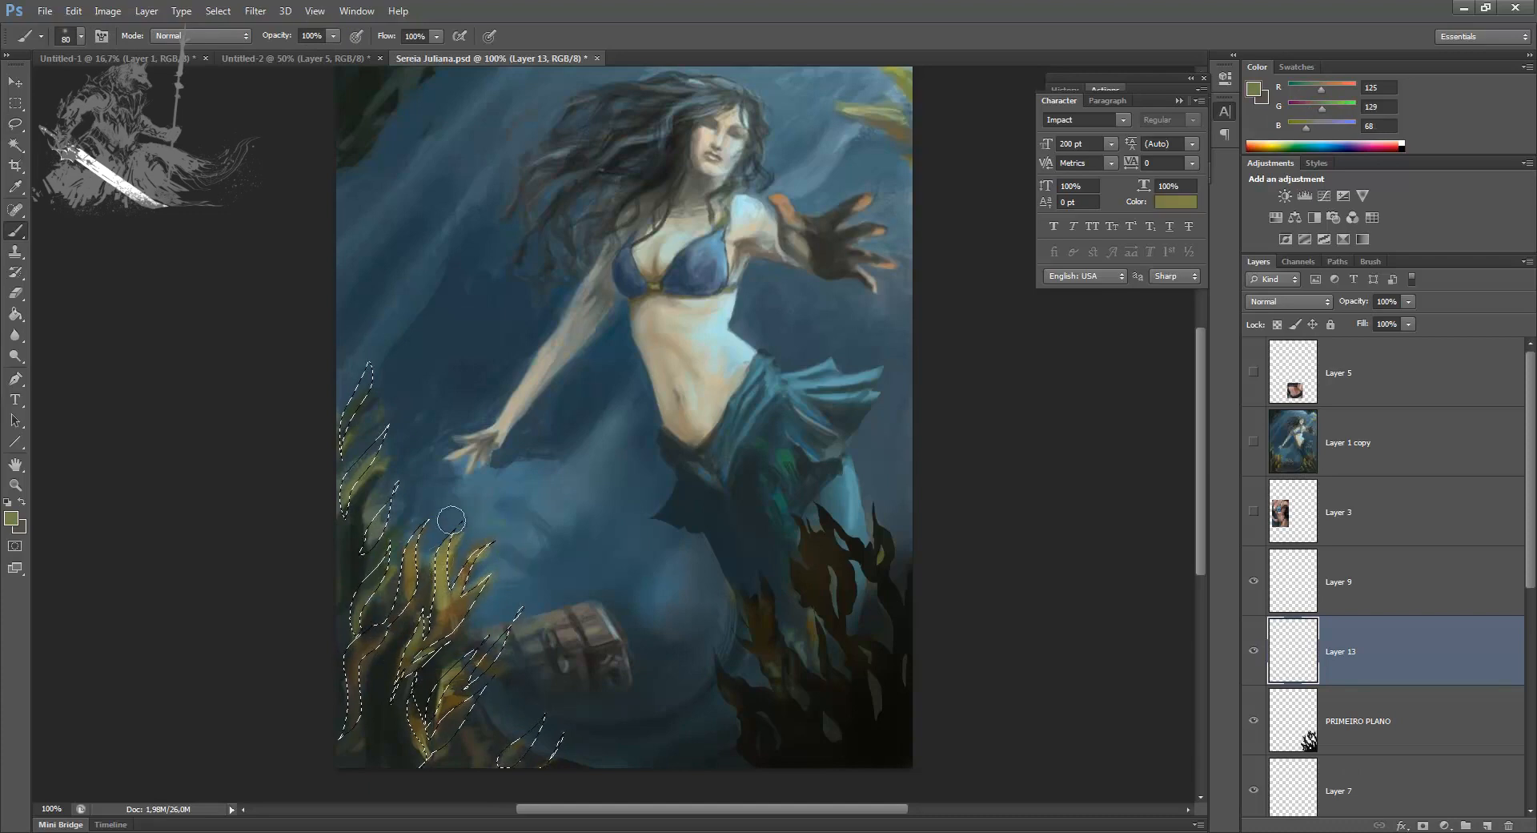
pyautogui.moveTo(465, 594)
pyautogui.mouseDown()
pyautogui.moveTo(427, 632)
pyautogui.moveTo(444, 602)
pyautogui.moveTo(365, 641)
pyautogui.moveTo(422, 660)
pyautogui.moveTo(461, 626)
pyautogui.moveTo(398, 675)
pyautogui.mouseUp()
pyautogui.keyDown('alt'); pyautogui.click(362, 621); pyautogui.keyUp('alt')
# Step: Switch to the rough-edged 175 brush tip and reduce its size to 10
pyautogui.rightClick(410, 645)
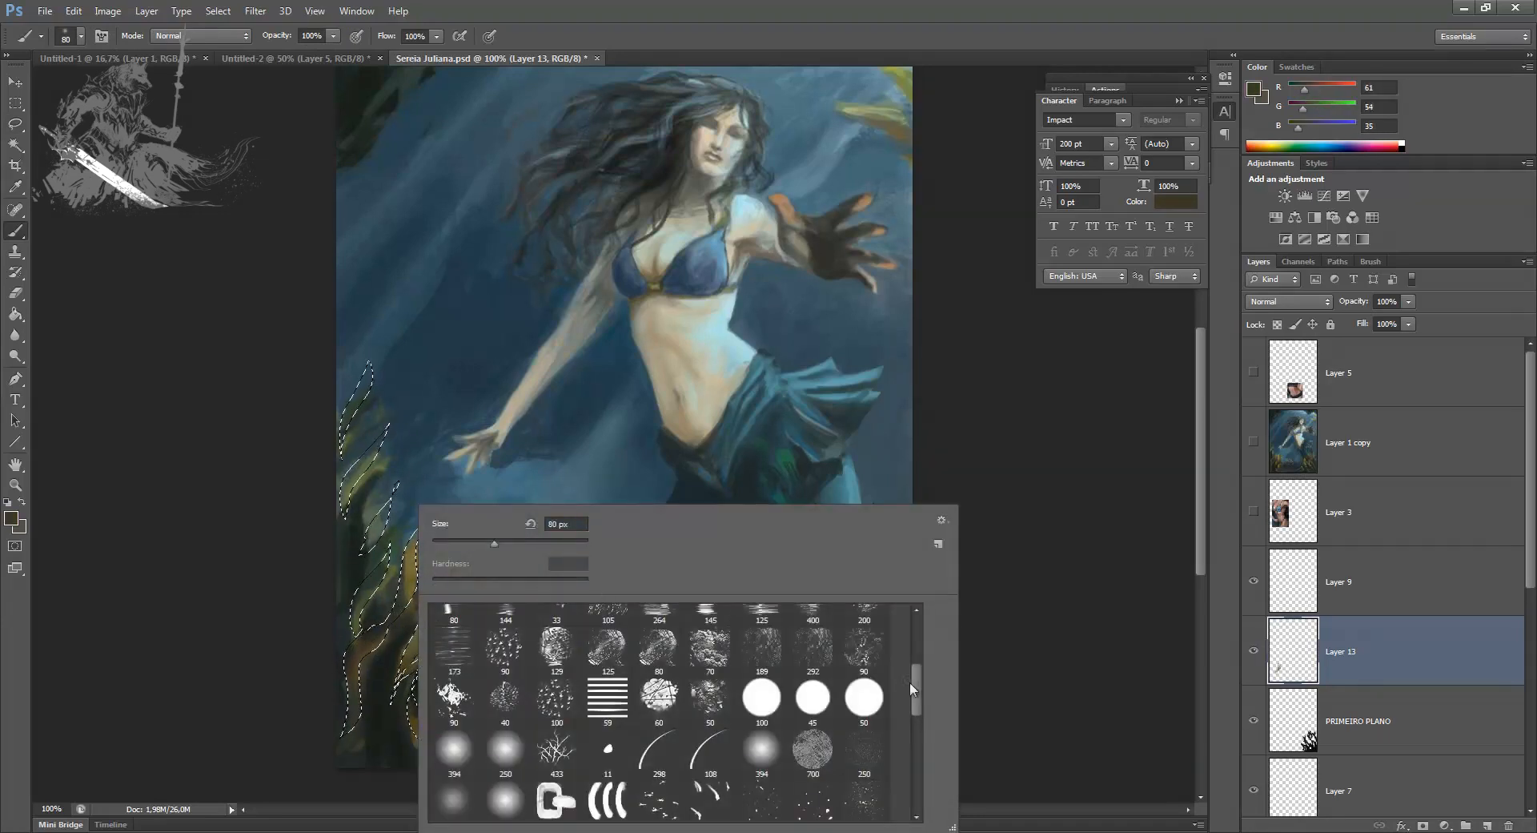
pyautogui.click(708, 629)
pyautogui.click(453, 541)
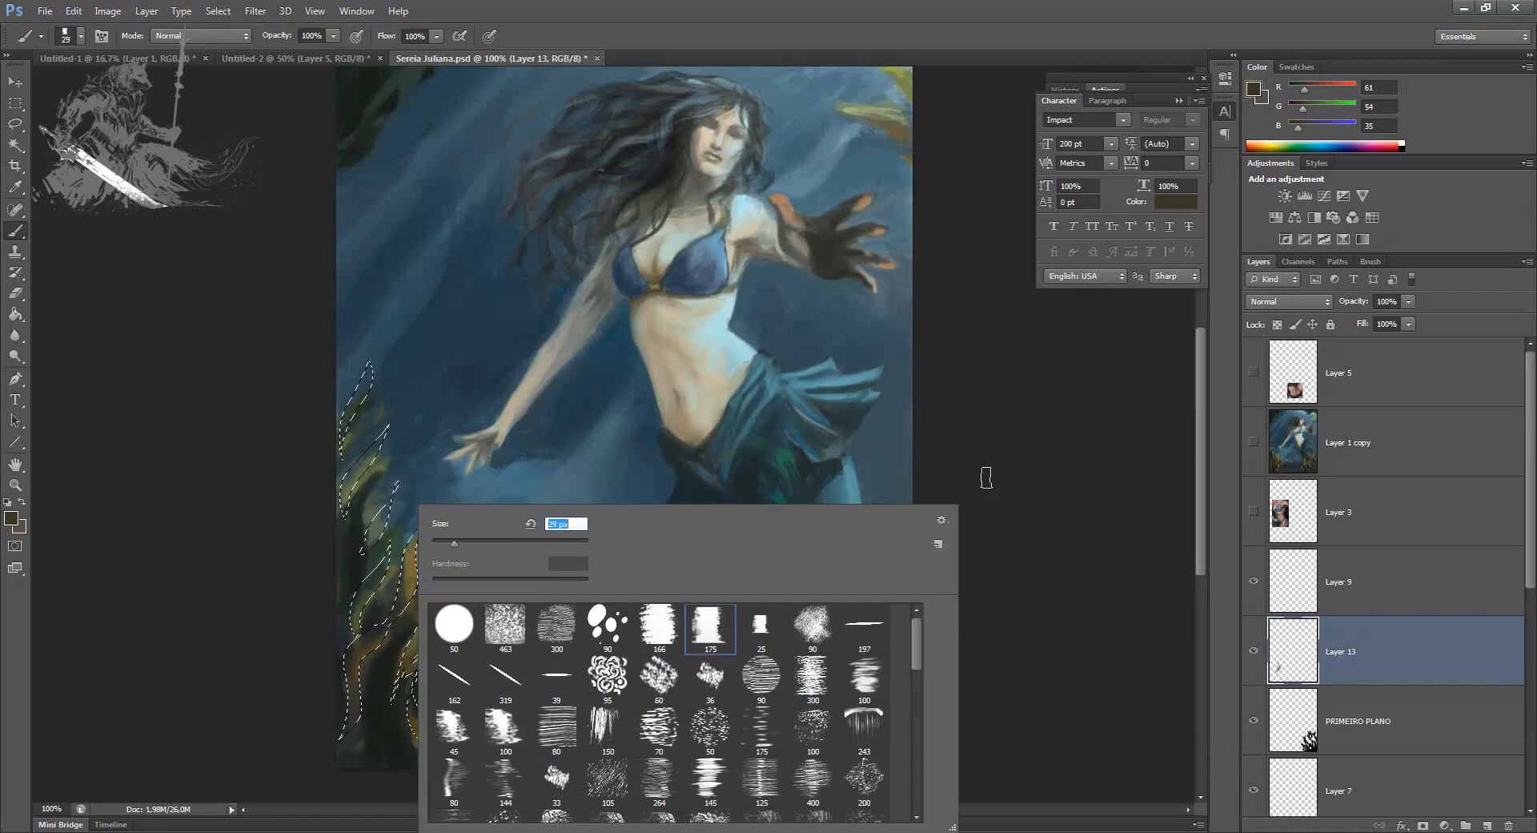
pyautogui.click(988, 478)
pyautogui.press('[')
pyautogui.press('[')
pyautogui.press('[')
pyautogui.press('[')
pyautogui.press('[')
pyautogui.press('[')
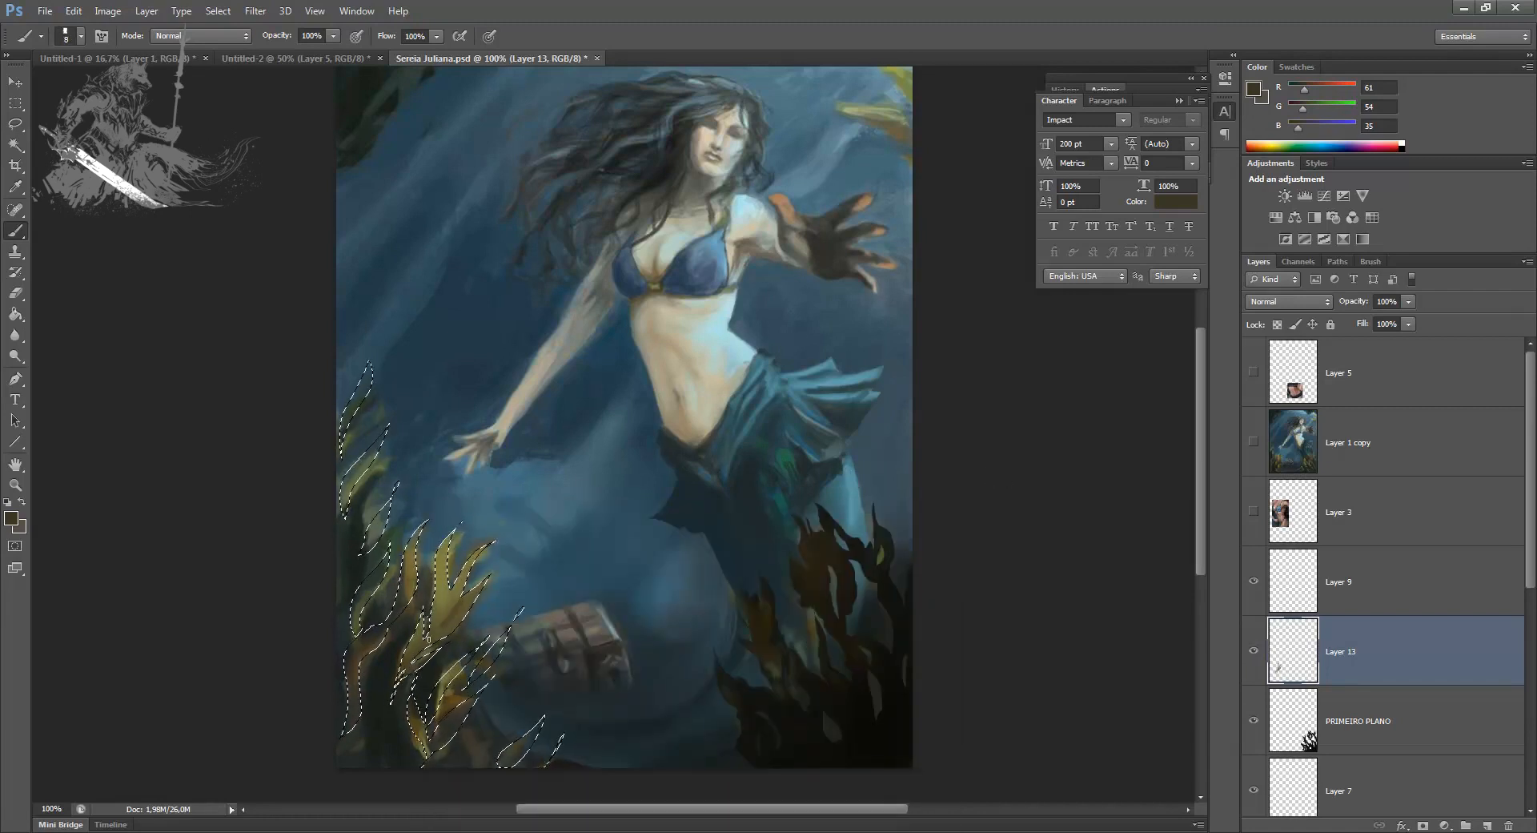
# Step: Mix a brown of RGB 94, 78, 33 as the second colour and paint the upper yellow fronds with sampled olive
pyautogui.click(12, 518)
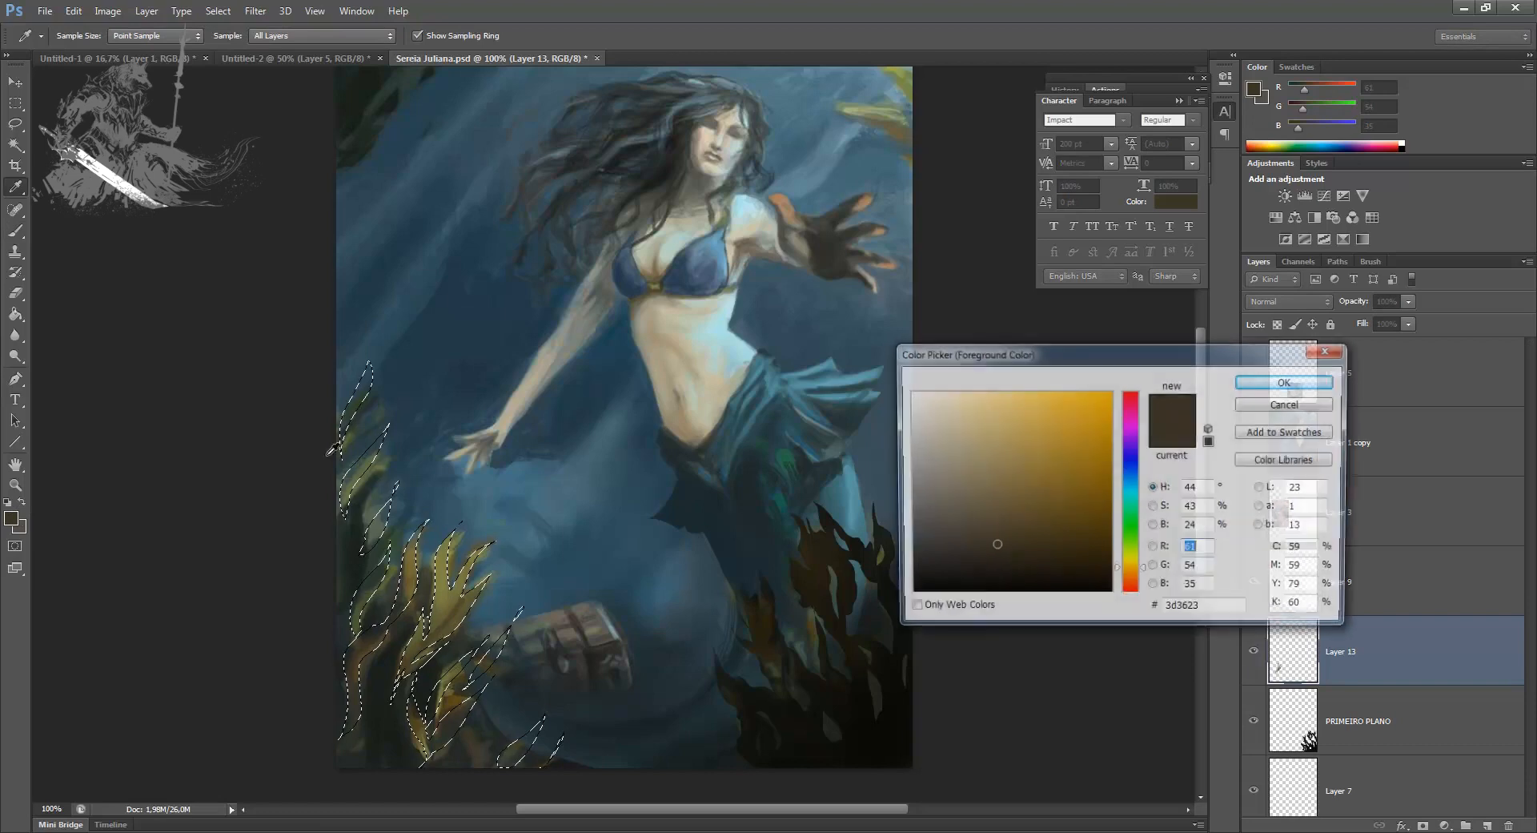
pyautogui.moveTo(994, 542); pyautogui.dragTo(1037, 522)
pyautogui.click(1287, 381)
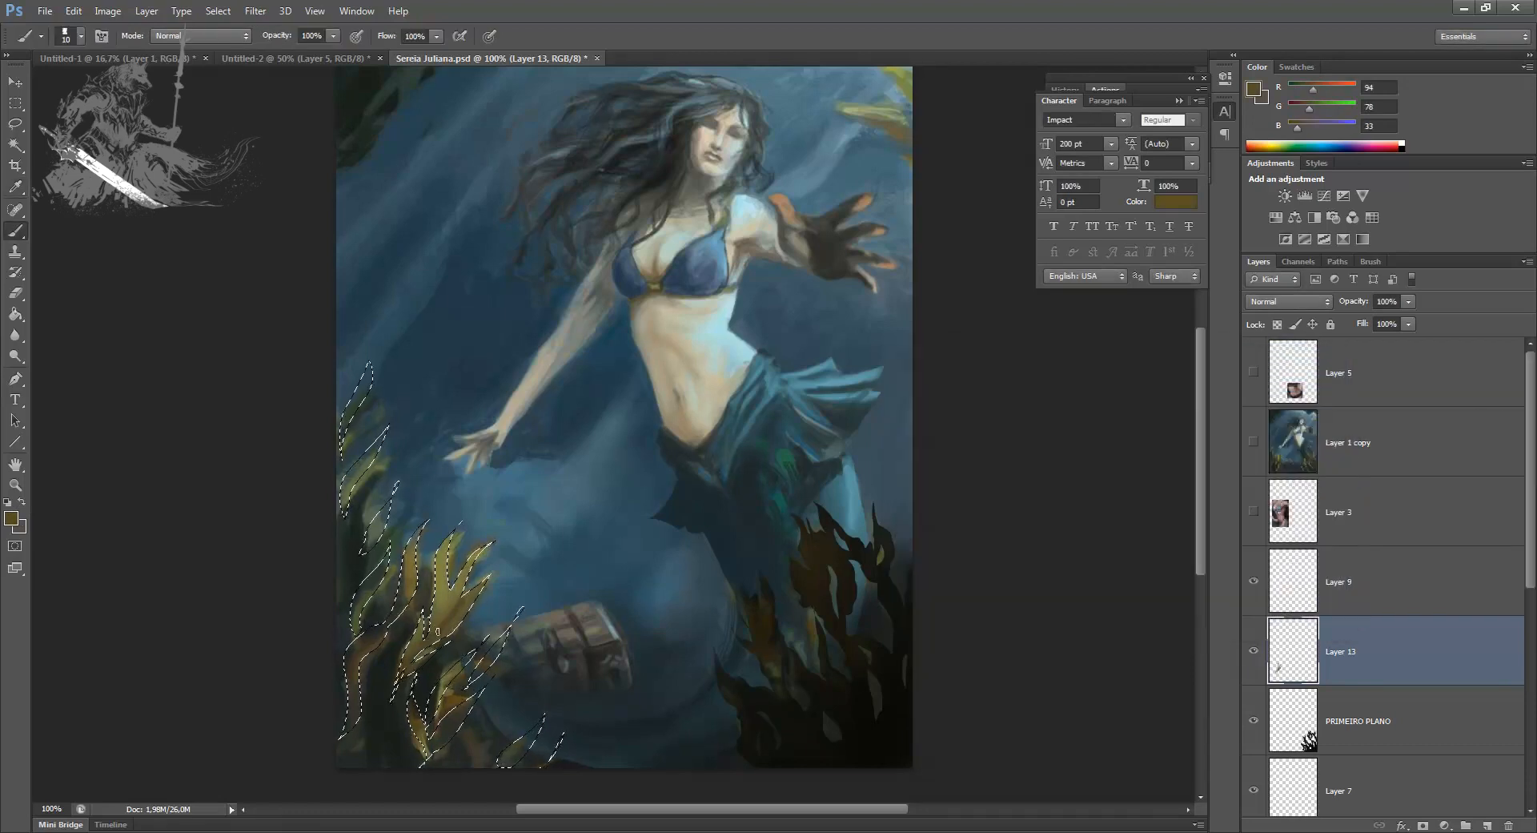
pyautogui.press('x')
pyautogui.keyDown('alt'); pyautogui.click(440, 566); pyautogui.keyUp('alt')
pyautogui.moveTo(419, 536); pyautogui.dragTo(407, 575)
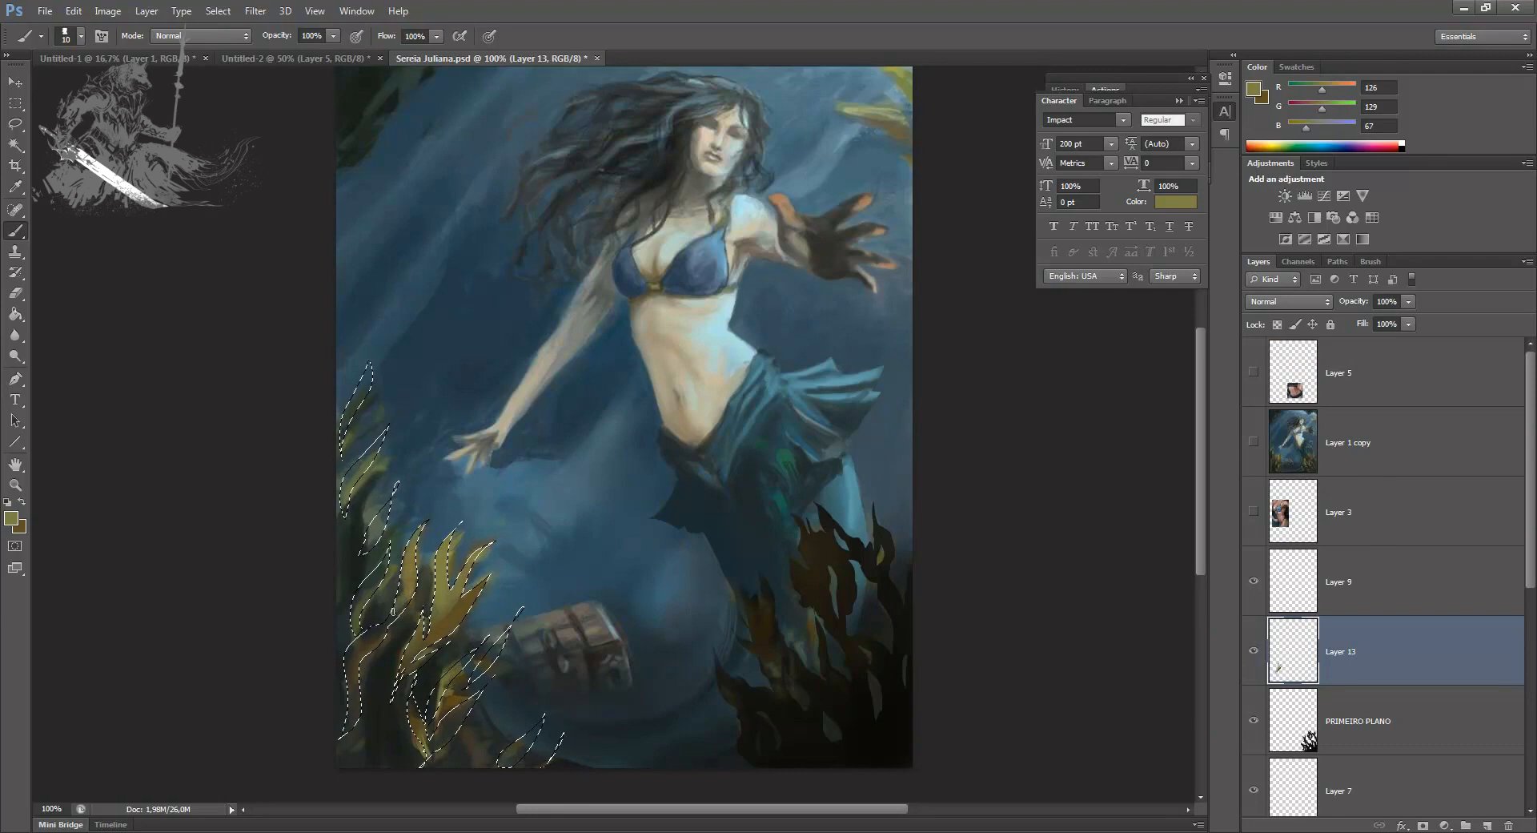
# Step: Paint the selected fronds along the painting's left edge with sampled dark brown, dark olive and grey-green
pyautogui.keyDown('alt'); pyautogui.click(368, 633); pyautogui.keyUp('alt')
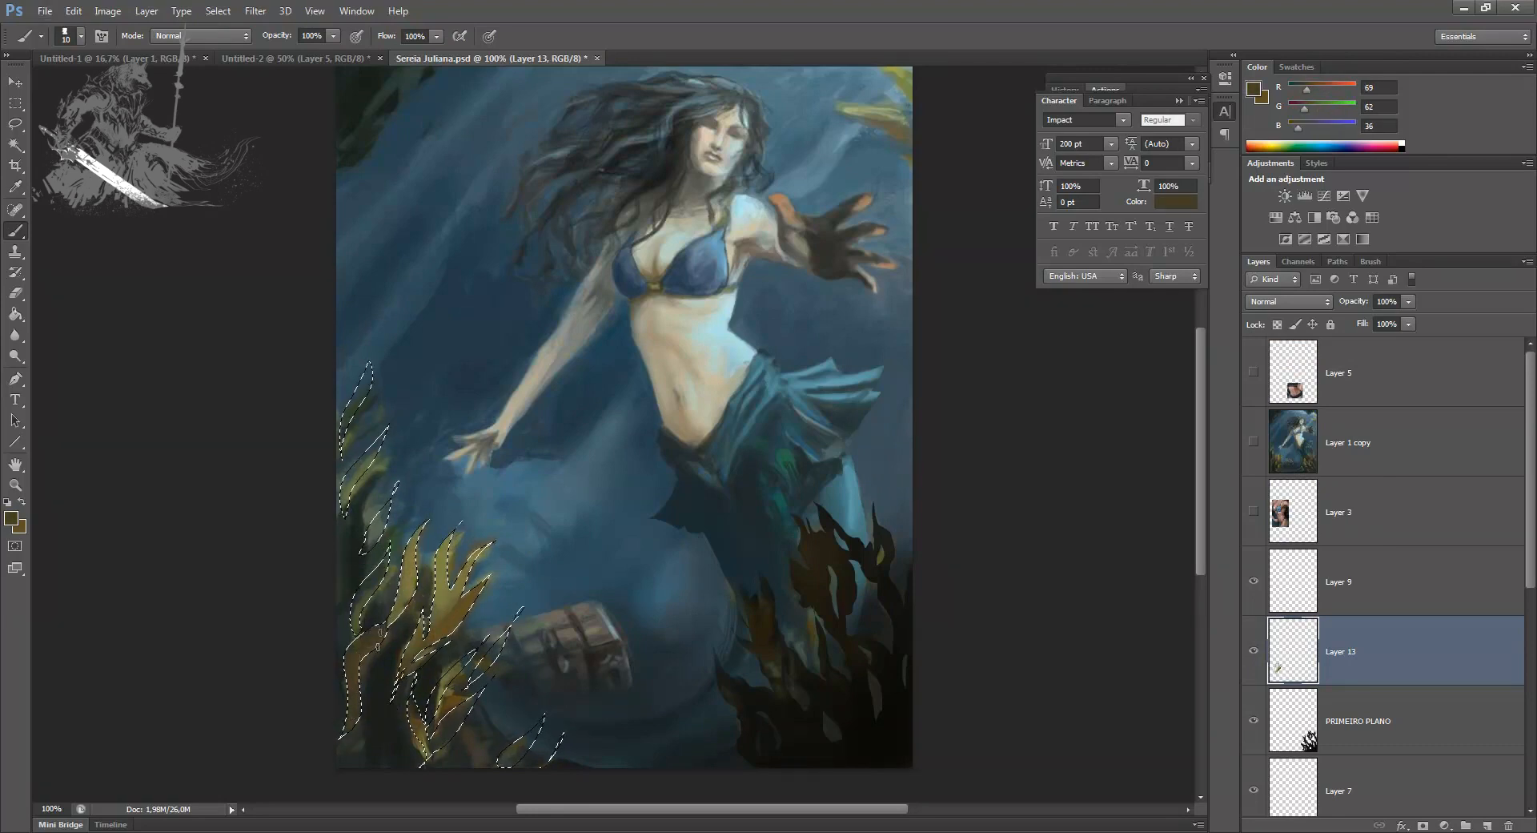
pyautogui.keyDown('alt'); pyautogui.click(358, 608); pyautogui.keyUp('alt')
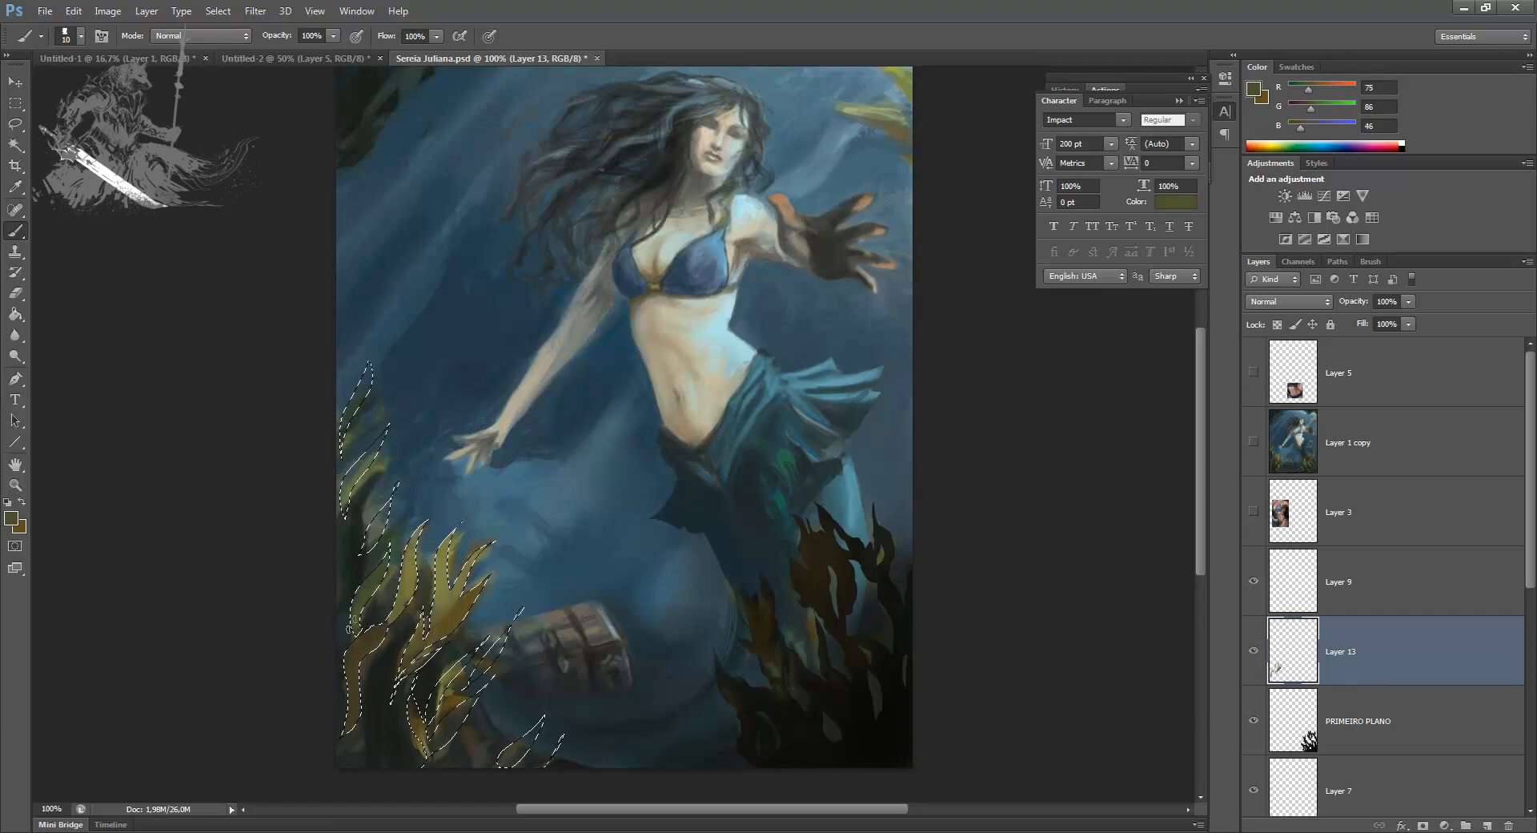
pyautogui.keyDown('alt'); pyautogui.click(358, 474); pyautogui.keyUp('alt')
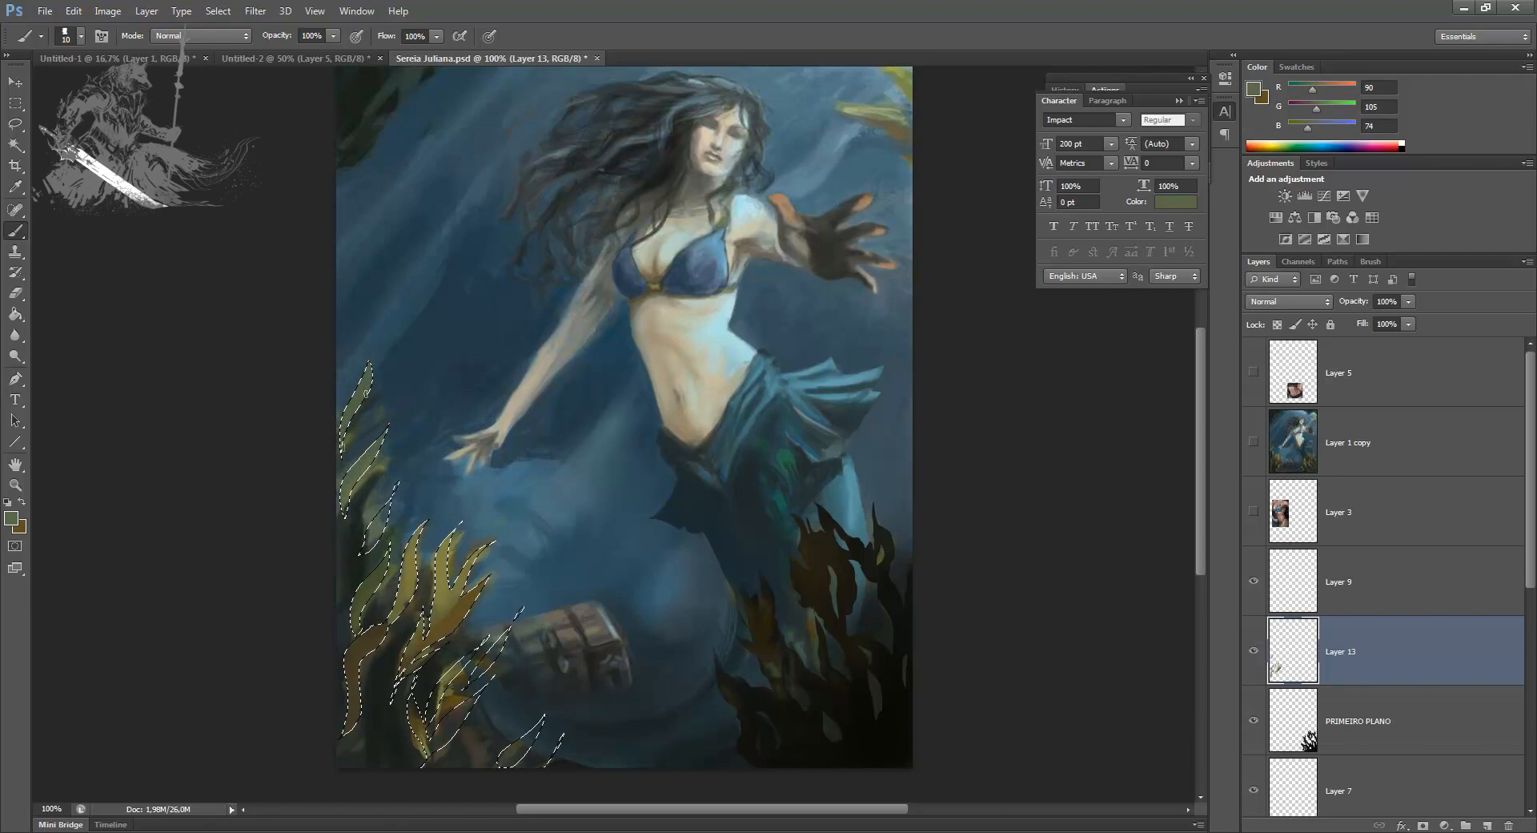
# Step: Paint the selected lower fronds in front of and below the treasure chest with sampled olive and golden-brown tones
pyautogui.keyDown('alt'); pyautogui.click(414, 659); pyautogui.keyUp('alt')
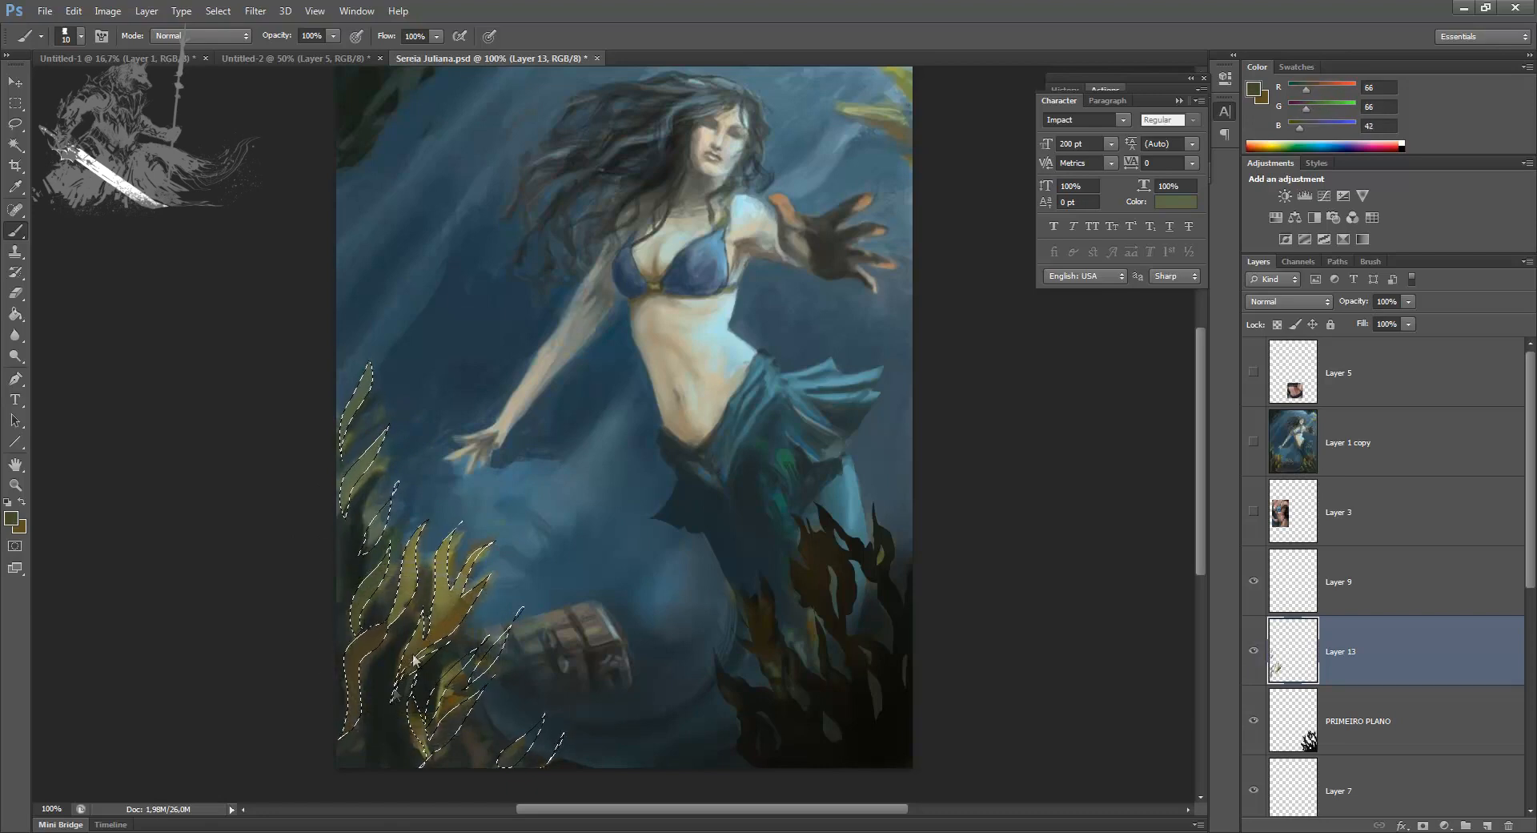
pyautogui.keyDown('alt'); pyautogui.click(402, 682); pyautogui.keyUp('alt')
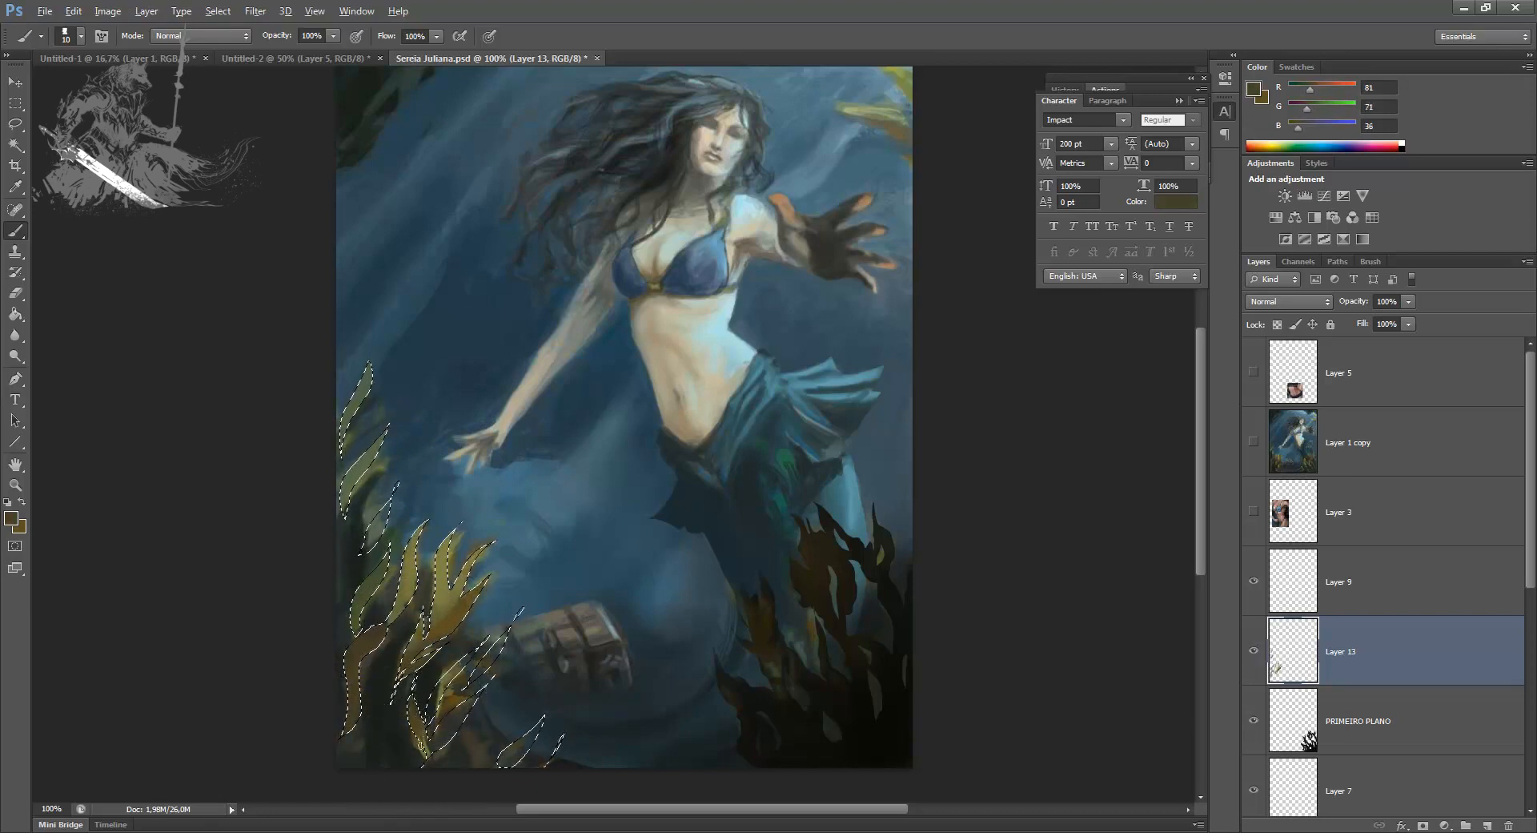
pyautogui.keyDown('alt'); pyautogui.click(427, 707); pyautogui.keyUp('alt')
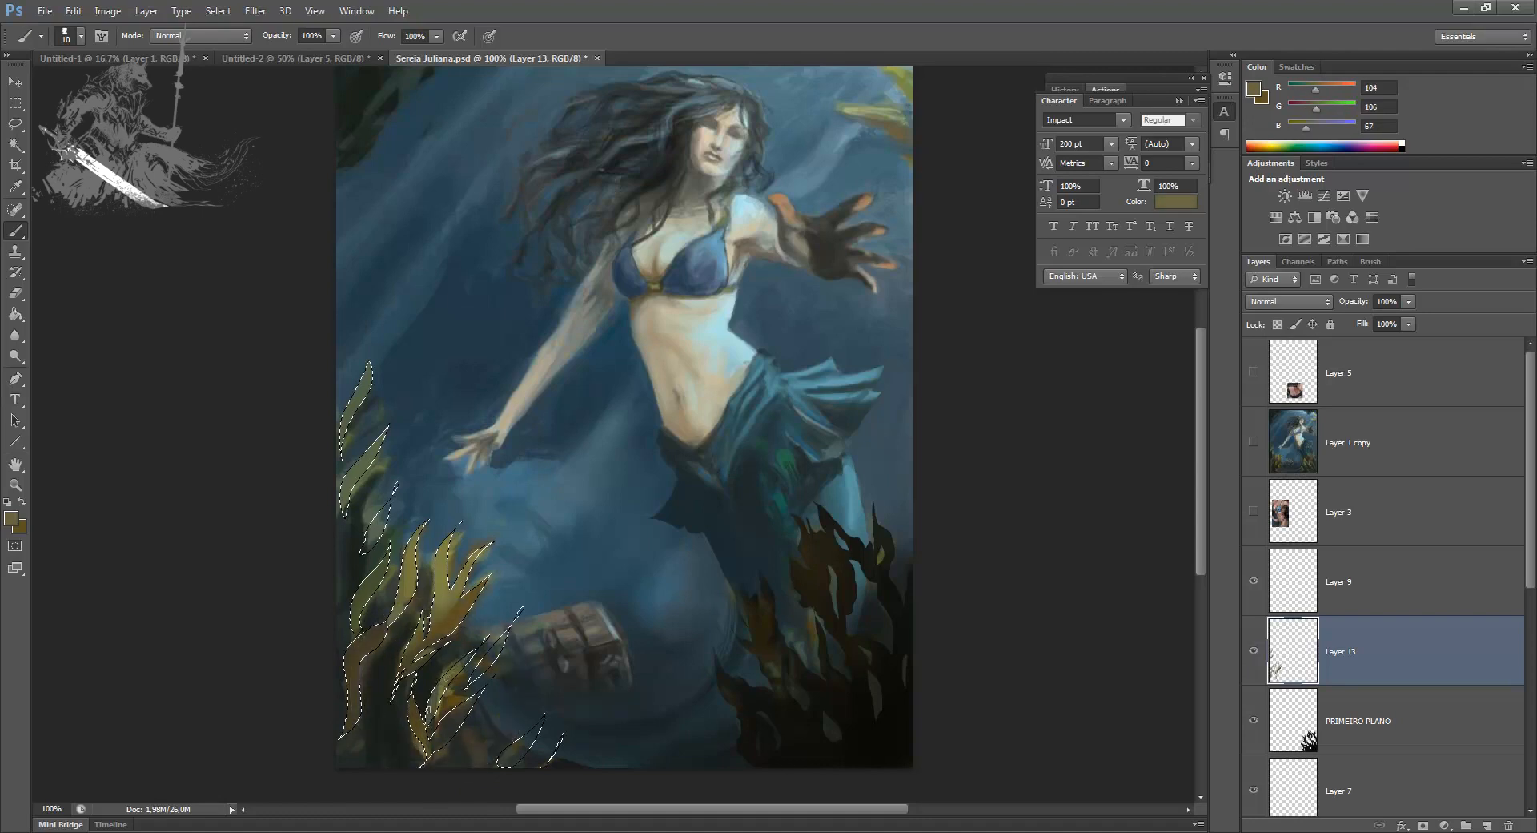
pyautogui.keyDown('alt'); pyautogui.click(446, 700); pyautogui.keyUp('alt')
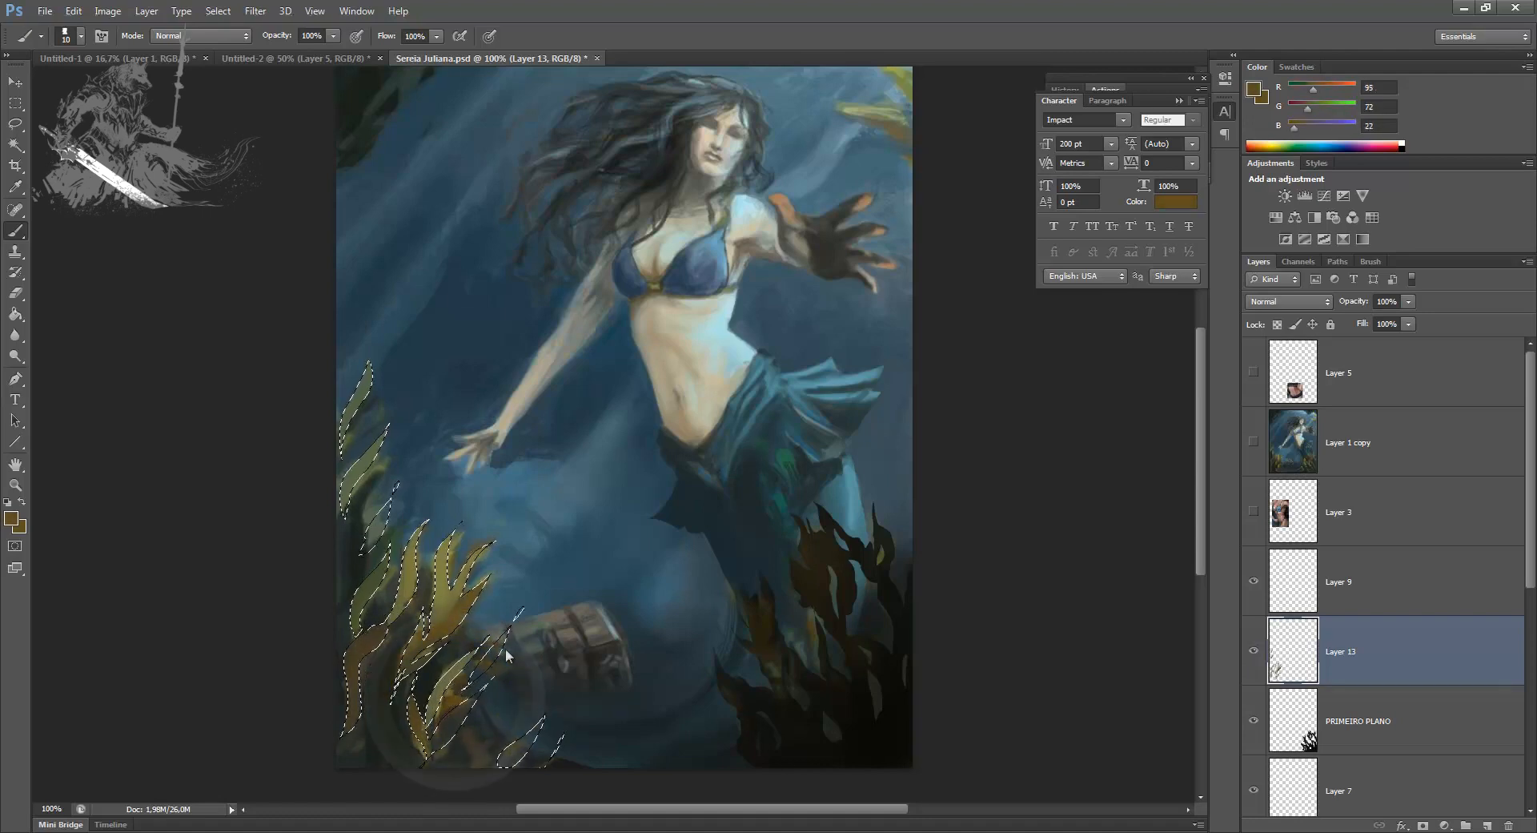
pyautogui.moveTo(484, 688); pyautogui.dragTo(431, 750)
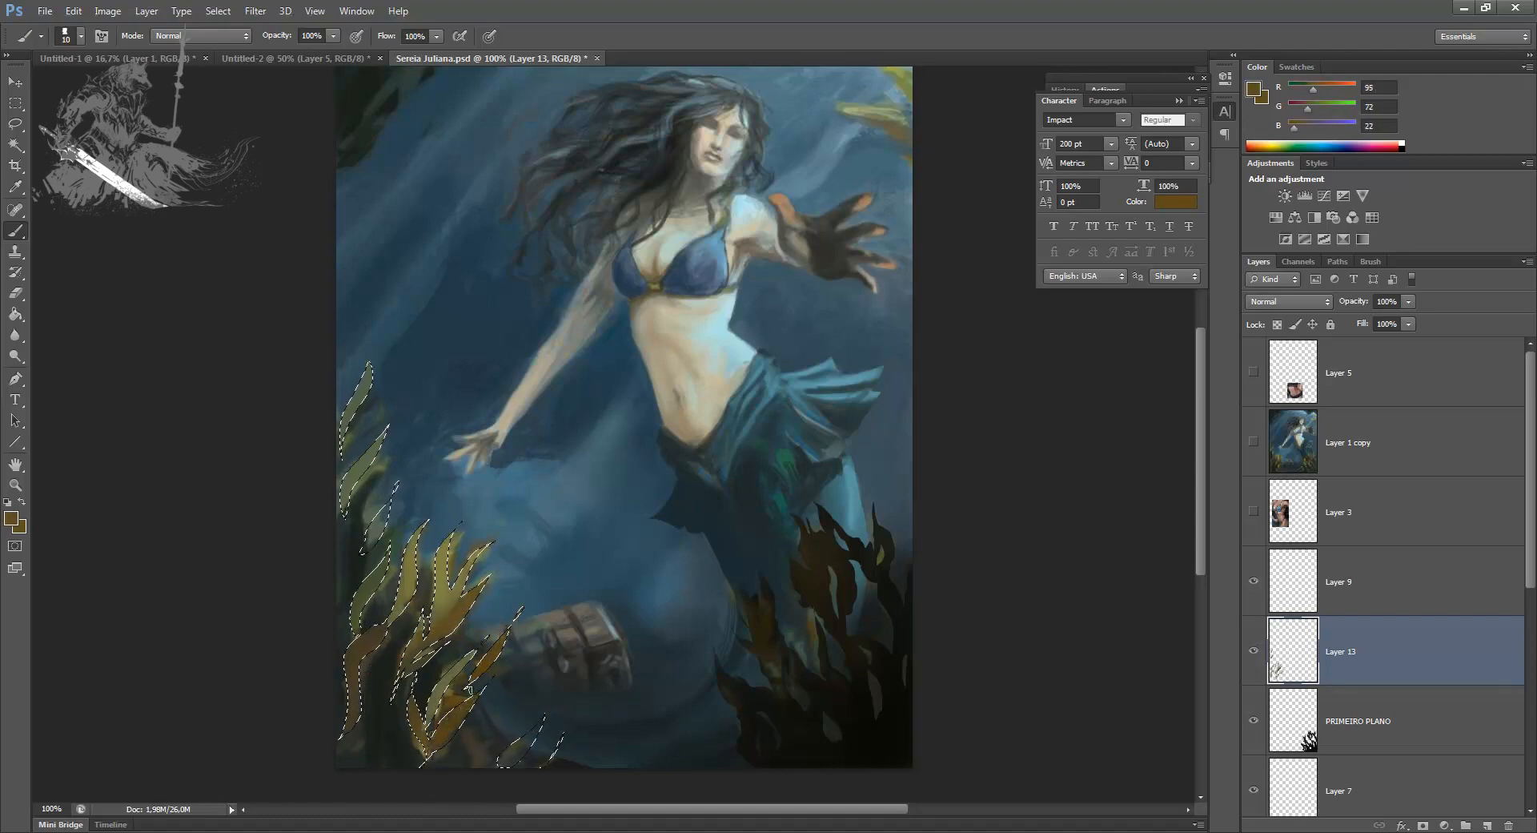
pyautogui.moveTo(545, 717); pyautogui.dragTo(514, 761)
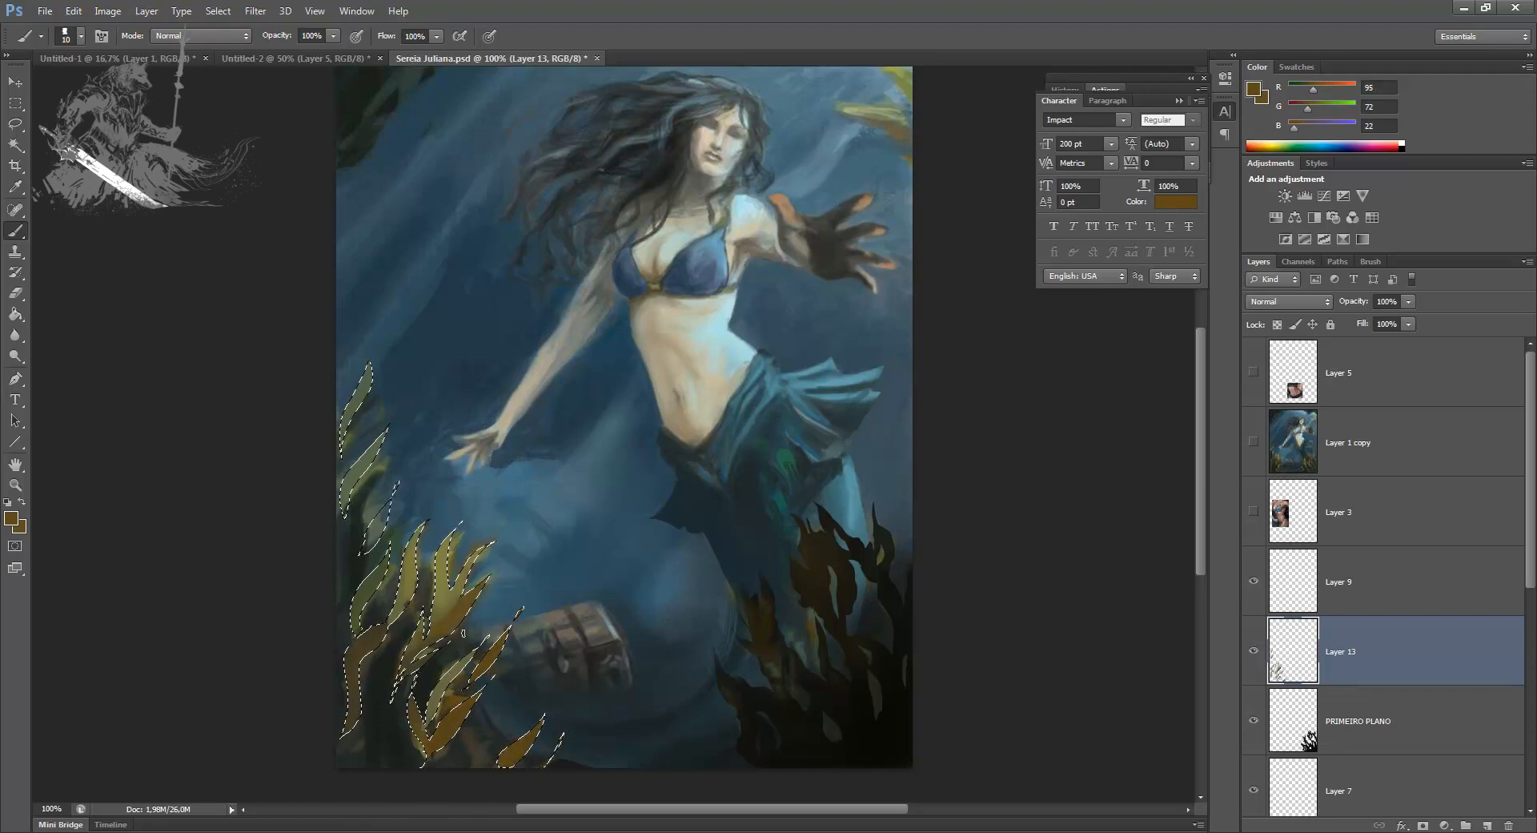
# Step: Touch up the central yellow fronds with sampled seaweed colours and clear the selection
pyautogui.moveTo(442, 615); pyautogui.dragTo(451, 586)
pyautogui.keyDown('alt'); pyautogui.click(452, 569); pyautogui.keyUp('alt')
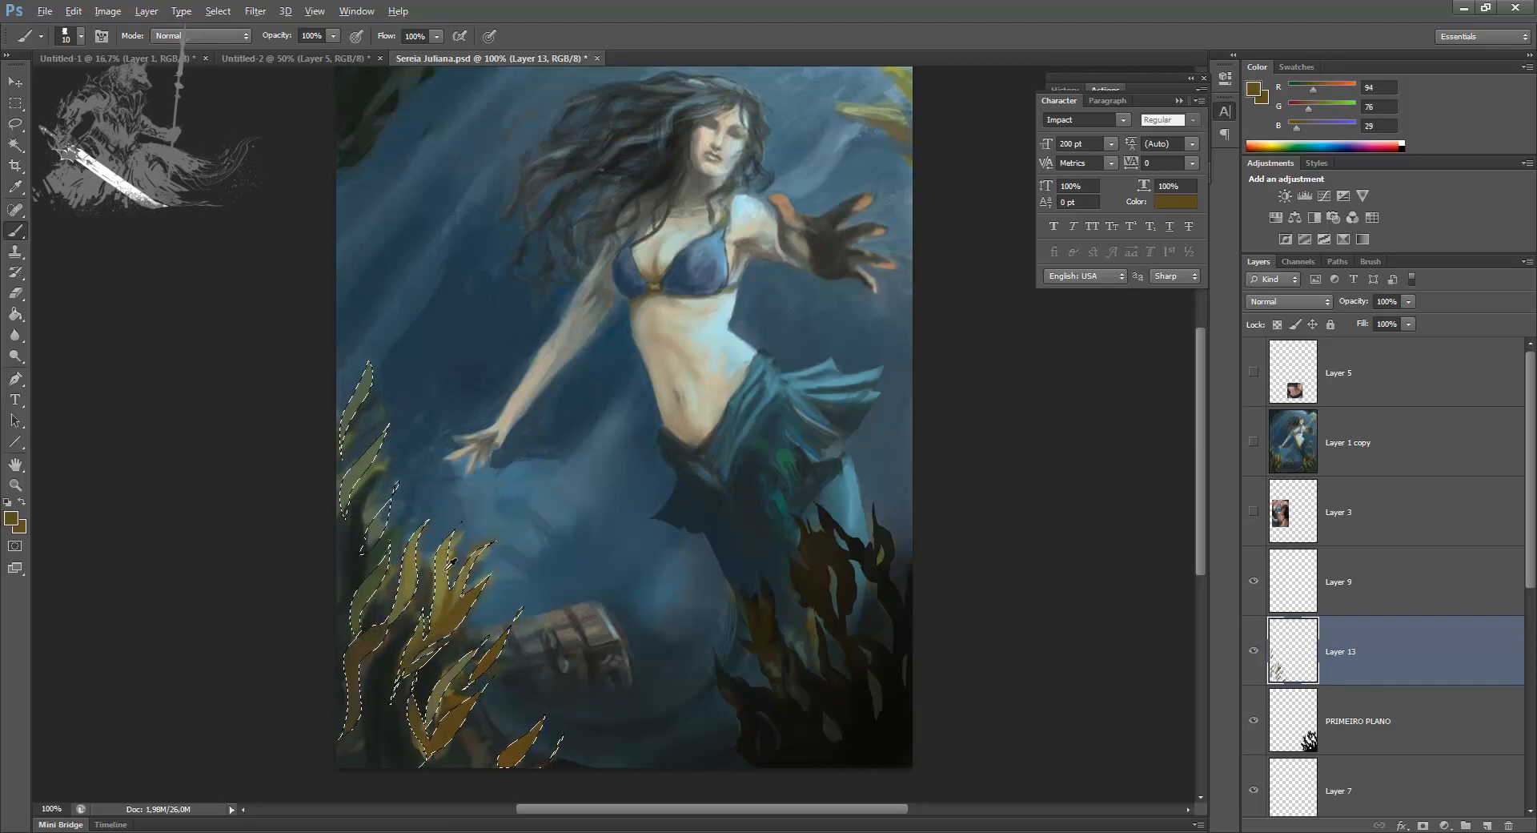
pyautogui.keyDown('alt'); pyautogui.click(448, 565); pyautogui.keyUp('alt')
pyautogui.hotkey('ctrl', 'd')
# Step: Add a layer between Layer 13 and PRIMEIRO PLANO and paint sampled near-black shading behind the left seaweed
pyautogui.click(1378, 727)
pyautogui.click(1482, 825)
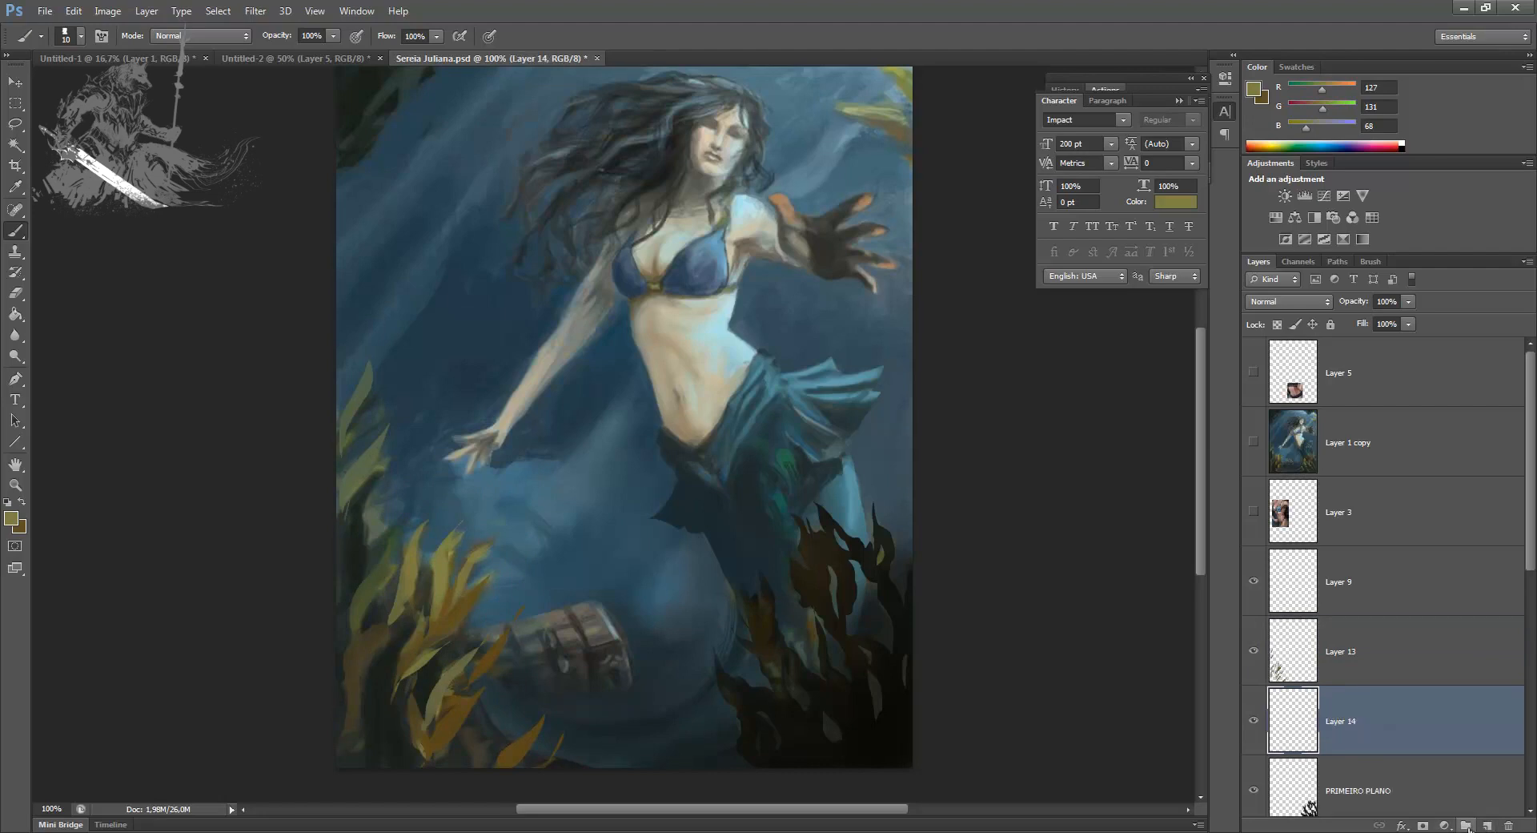
pyautogui.keyDown('alt'); pyautogui.click(394, 724); pyautogui.keyUp('alt')
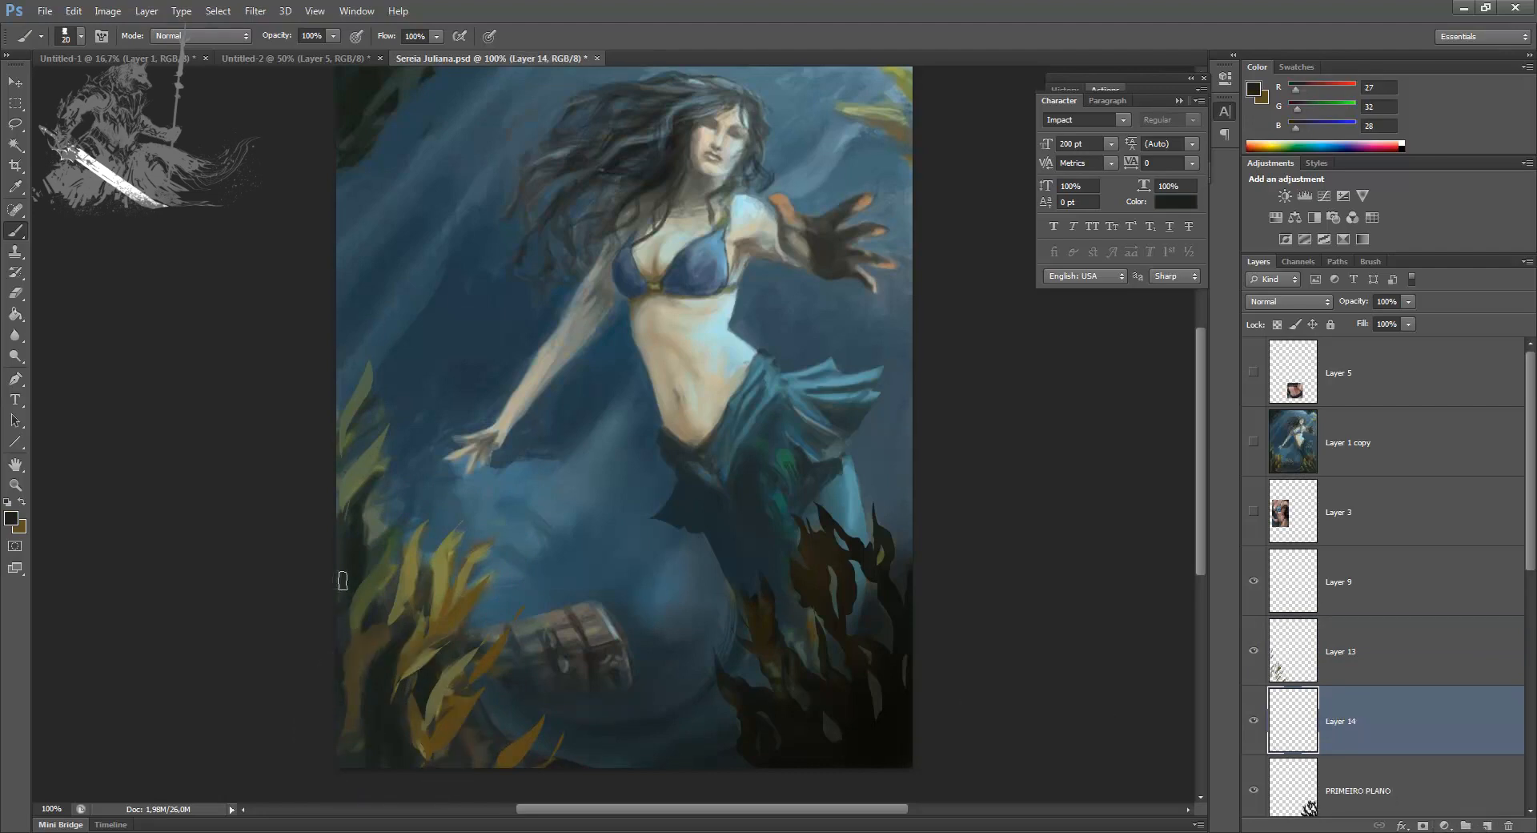
pyautogui.moveTo(342, 690)
pyautogui.mouseDown()
pyautogui.moveTo(367, 604)
pyautogui.moveTo(375, 653)
pyautogui.moveTo(341, 733)
pyautogui.moveTo(386, 698)
pyautogui.moveTo(413, 768)
pyautogui.moveTo(435, 765)
pyautogui.moveTo(446, 756)
pyautogui.moveTo(412, 726)
pyautogui.mouseUp()
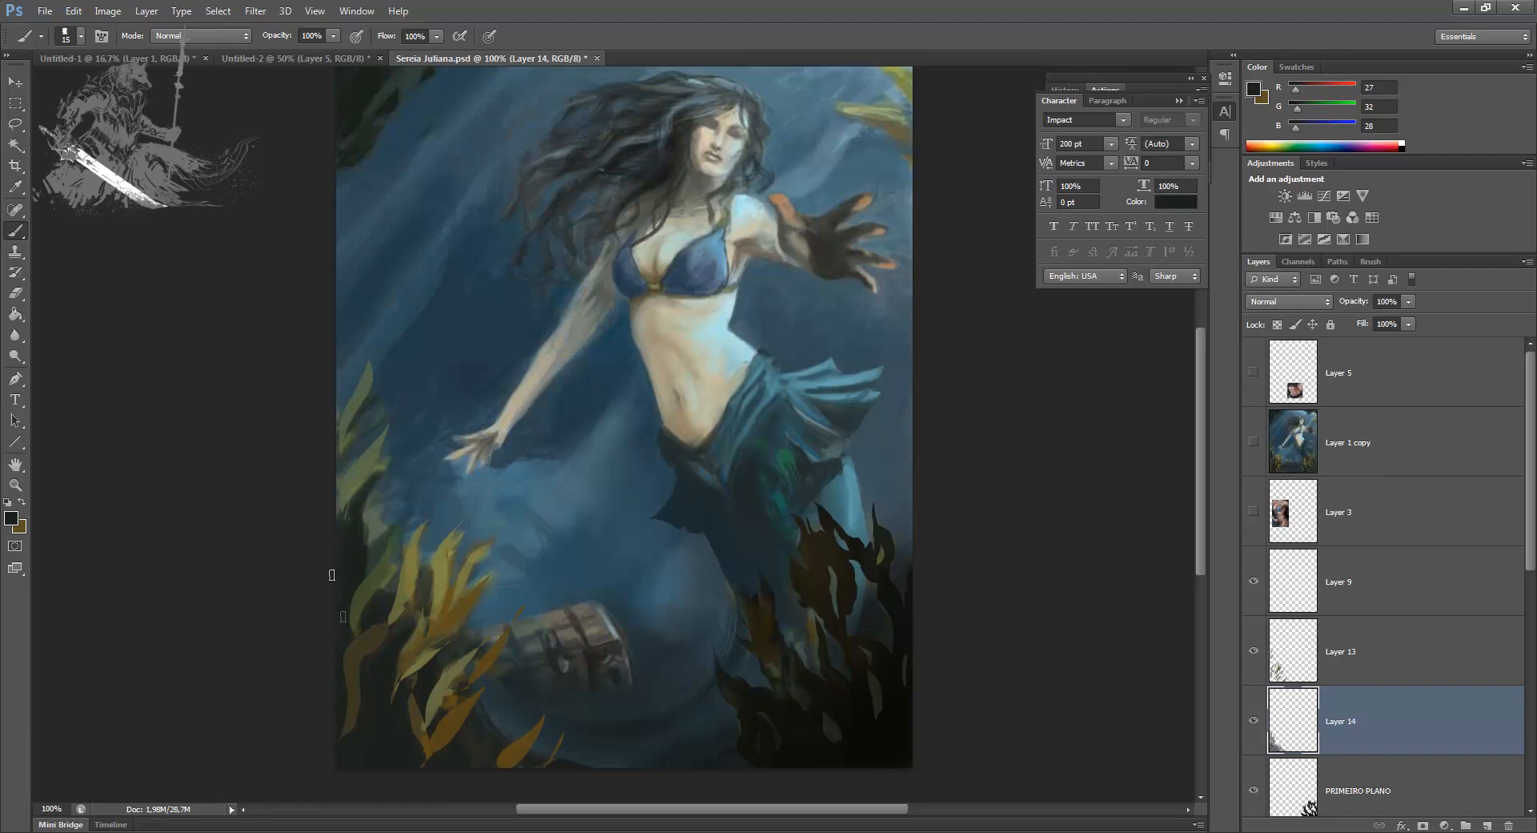
# Step: Select thin frond shapes along the edge of the left seaweed, fill them with the near-black colour and clear the selection
pyautogui.press('l')
pyautogui.moveTo(402, 493)
pyautogui.mouseDown()
pyautogui.moveTo(351, 564)
pyautogui.moveTo(336, 444)
pyautogui.mouseUp()
pyautogui.moveTo(404, 678)
pyautogui.mouseDown()
pyautogui.moveTo(445, 644)
pyautogui.moveTo(409, 725)
pyautogui.moveTo(480, 697)
pyautogui.moveTo(488, 768)
pyautogui.mouseUp()
pyautogui.moveTo(501, 715); pyautogui.dragTo(474, 775)
pyautogui.moveTo(571, 771)
pyautogui.mouseDown()
pyautogui.moveTo(534, 782)
pyautogui.moveTo(621, 774)
pyautogui.mouseUp()
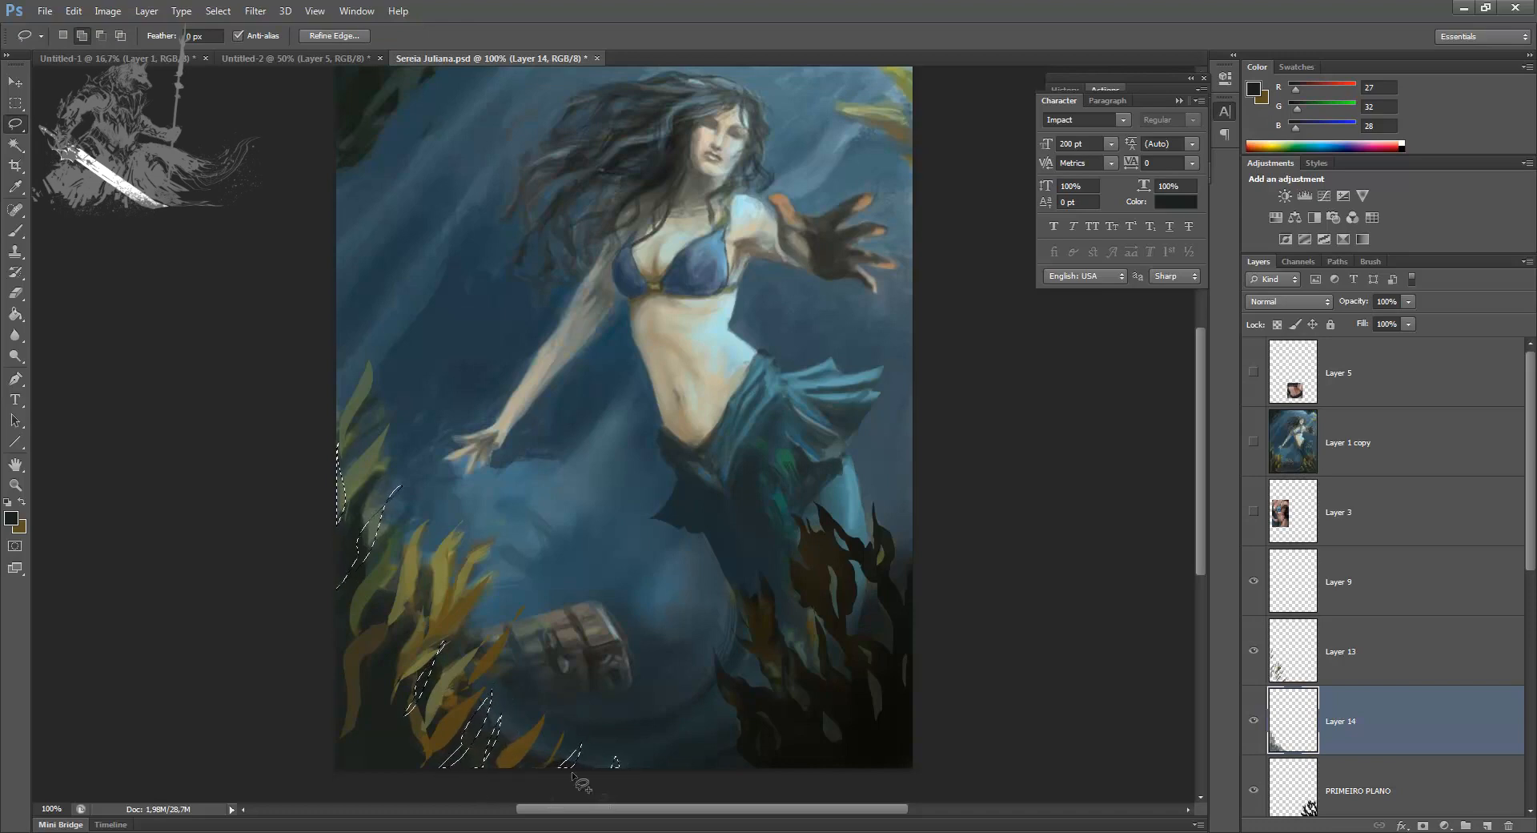
pyautogui.hotkey('alt', 'BackSpace')
pyautogui.hotkey('ctrl', 'd')
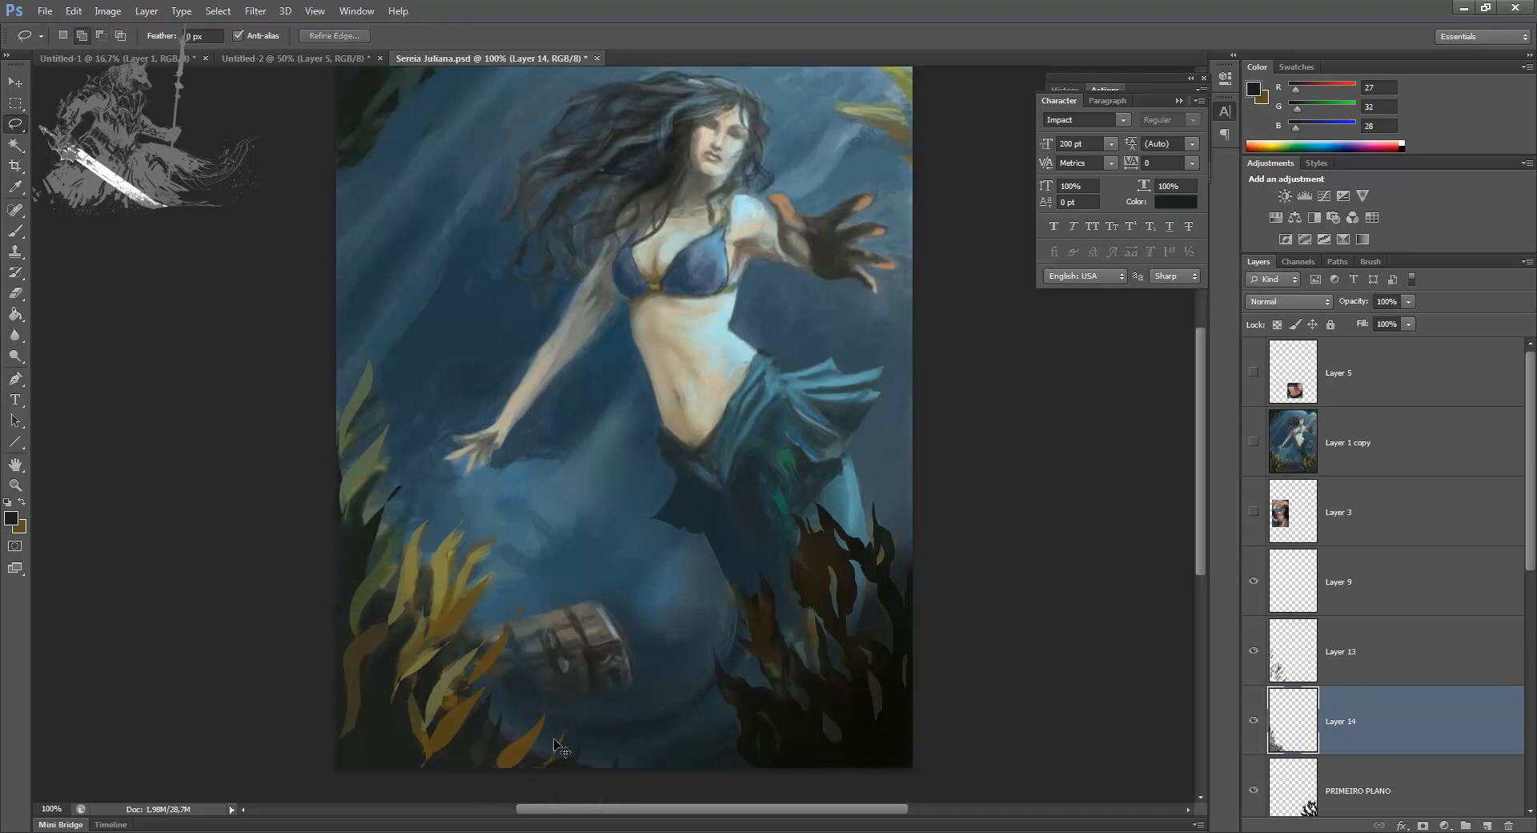
# Step: Choose a different brush preset at 64 px and paint dark shading behind the left seaweed on Layer 14
pyautogui.press('b')
pyautogui.rightClick(608, 560)
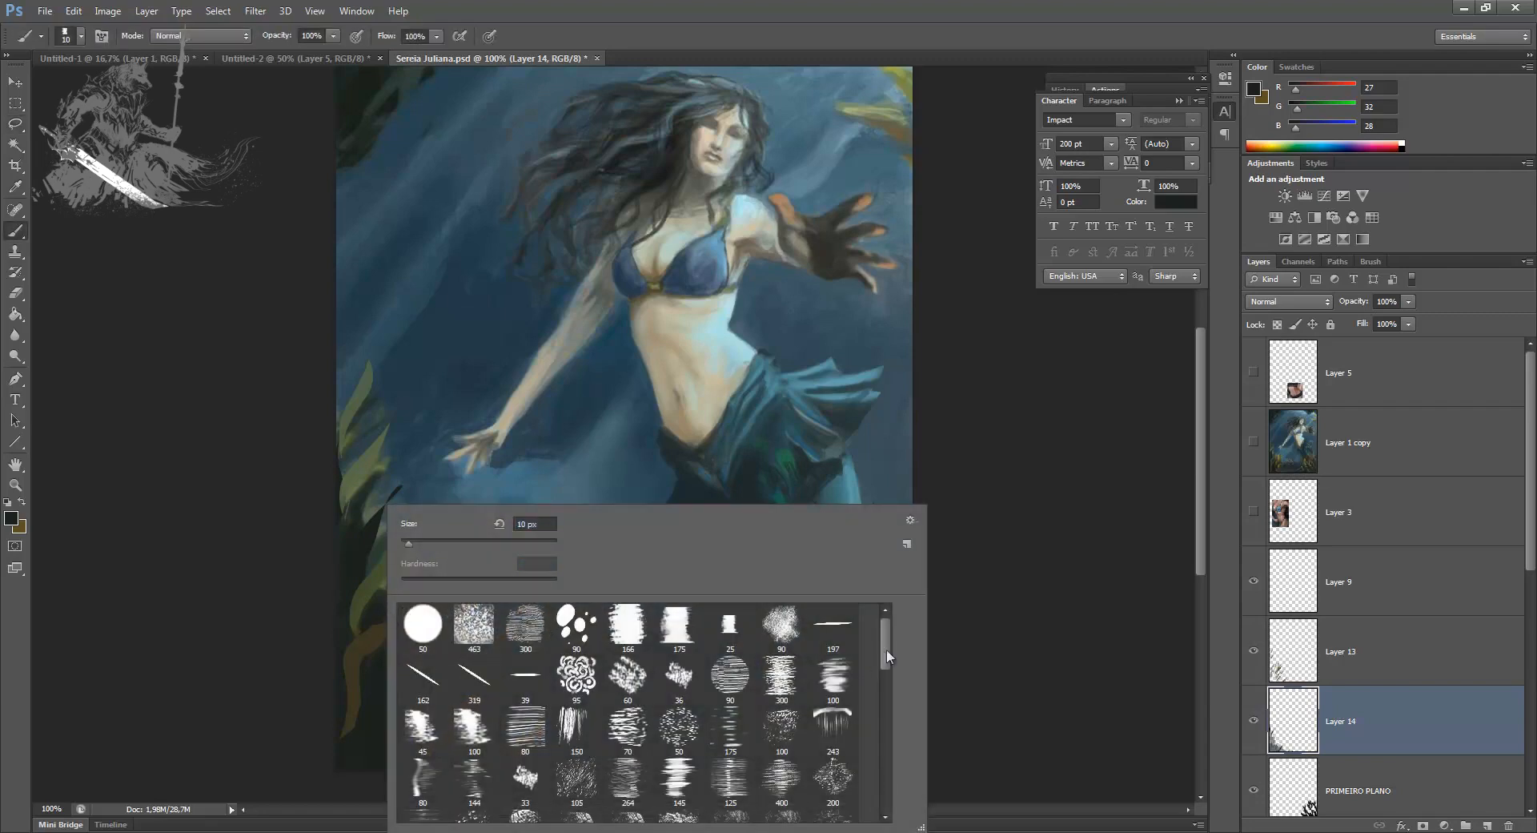
pyautogui.moveTo(886, 656); pyautogui.dragTo(886, 699)
pyautogui.click(426, 786)
pyautogui.click(460, 544)
pyautogui.click(261, 569)
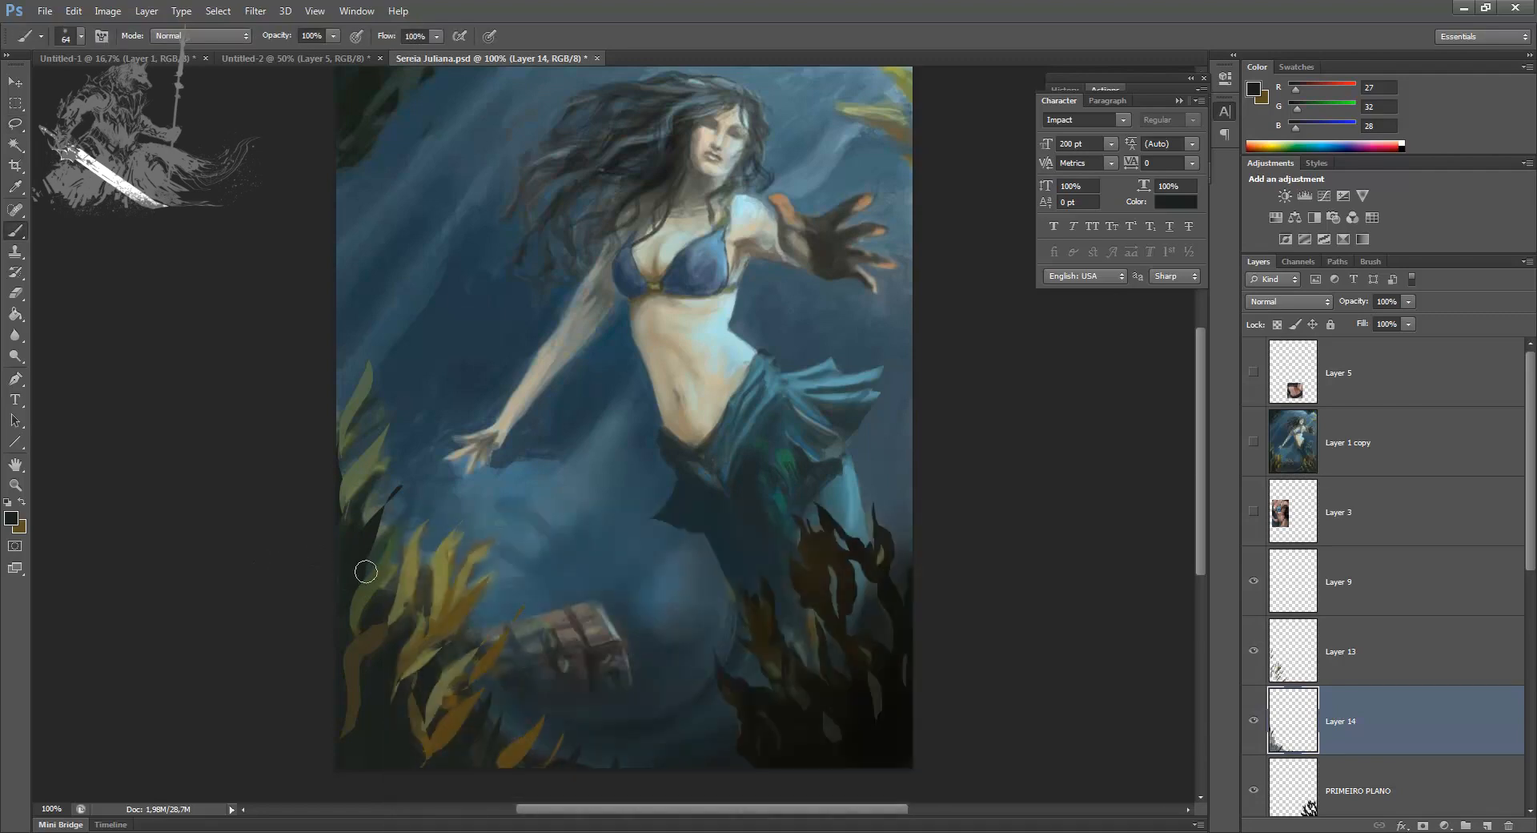
pyautogui.moveTo(388, 603)
pyautogui.mouseDown()
pyautogui.moveTo(422, 713)
pyautogui.moveTo(463, 687)
pyautogui.mouseUp()
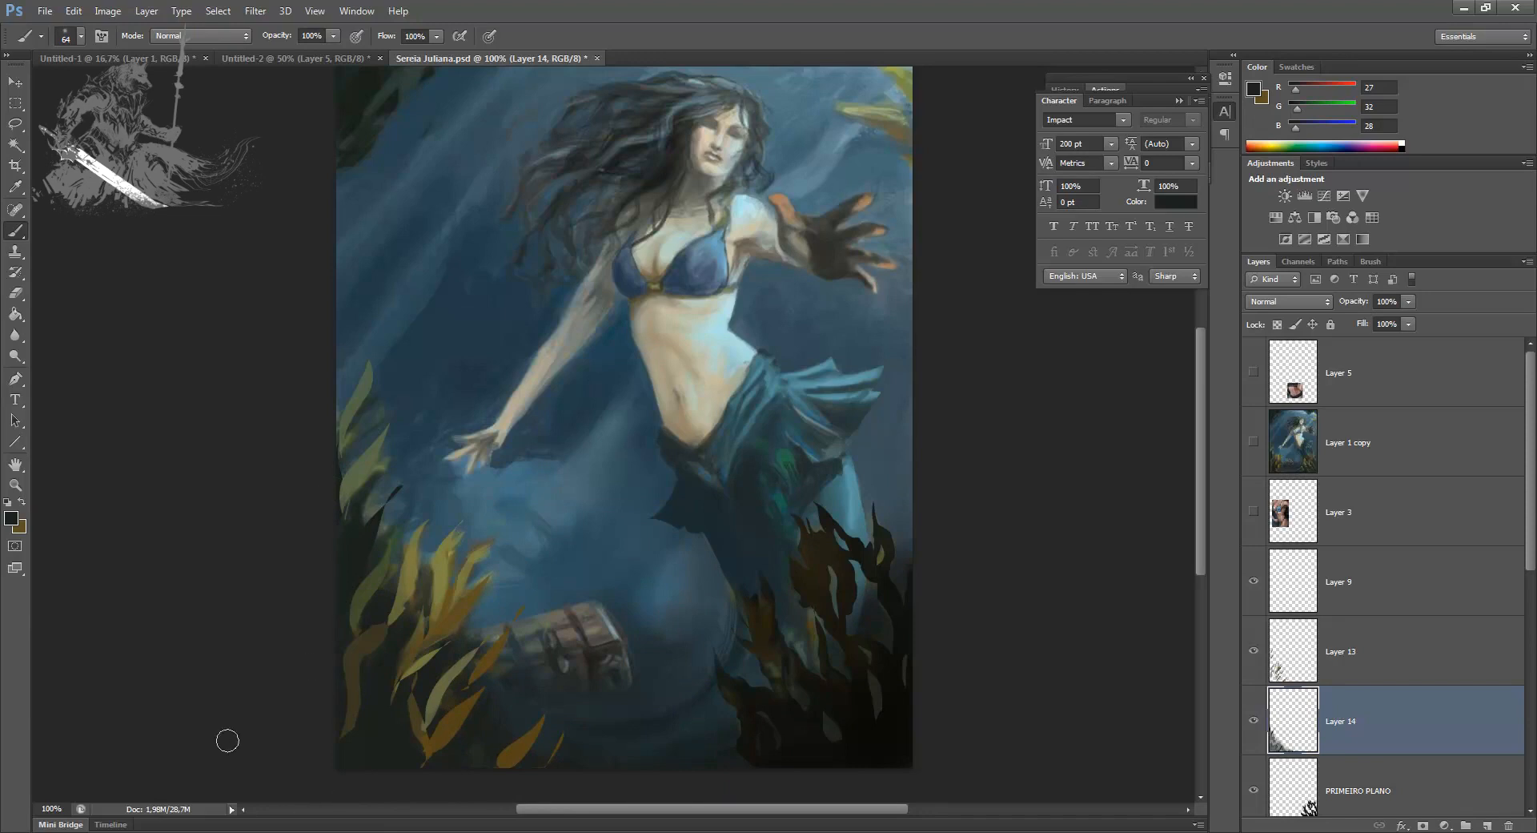
# Step: Select more frond shapes low in the left seaweed and fill them with near-black RGB 10, 12, 10 on a new layer
pyautogui.press('l')
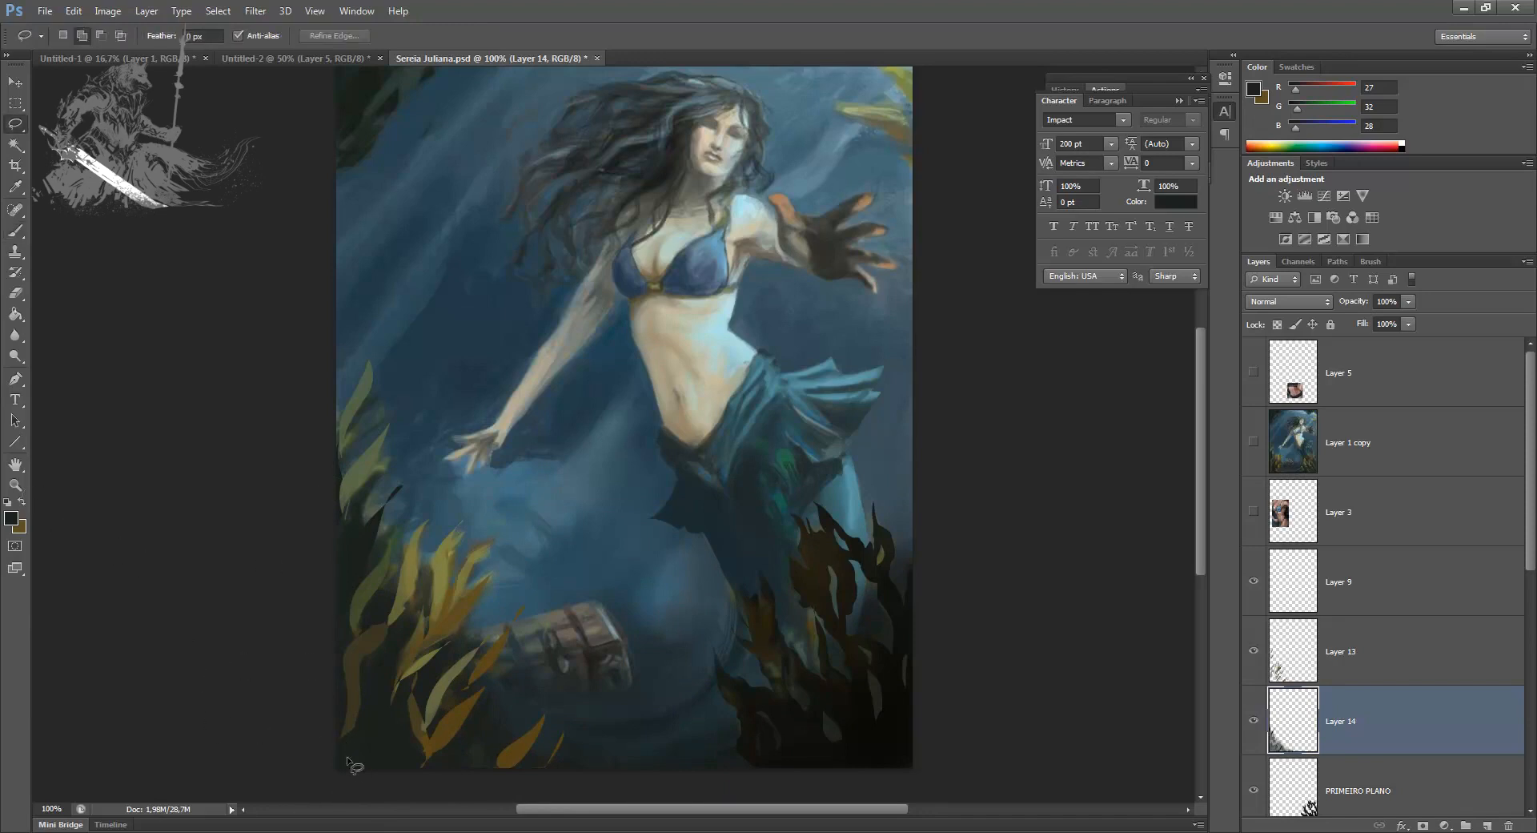
pyautogui.moveTo(355, 706); pyautogui.dragTo(360, 760)
pyautogui.moveTo(390, 628)
pyautogui.mouseDown()
pyautogui.moveTo(409, 604)
pyautogui.moveTo(350, 639)
pyautogui.moveTo(355, 591)
pyautogui.mouseUp()
pyautogui.moveTo(454, 745)
pyautogui.mouseDown()
pyautogui.moveTo(409, 735)
pyautogui.moveTo(413, 776)
pyautogui.moveTo(435, 674)
pyautogui.moveTo(418, 715)
pyautogui.moveTo(496, 660)
pyautogui.moveTo(468, 771)
pyautogui.moveTo(489, 748)
pyautogui.moveTo(418, 800)
pyautogui.mouseUp()
pyautogui.moveTo(337, 547)
pyautogui.mouseDown()
pyautogui.moveTo(353, 634)
pyautogui.moveTo(337, 657)
pyautogui.mouseUp()
pyautogui.click(1488, 826)
pyautogui.click(11, 517)
pyautogui.click(929, 580)
pyautogui.press('Return')
pyautogui.hotkey('alt', 'BackSpace')
pyautogui.hotkey('ctrl', 'd')
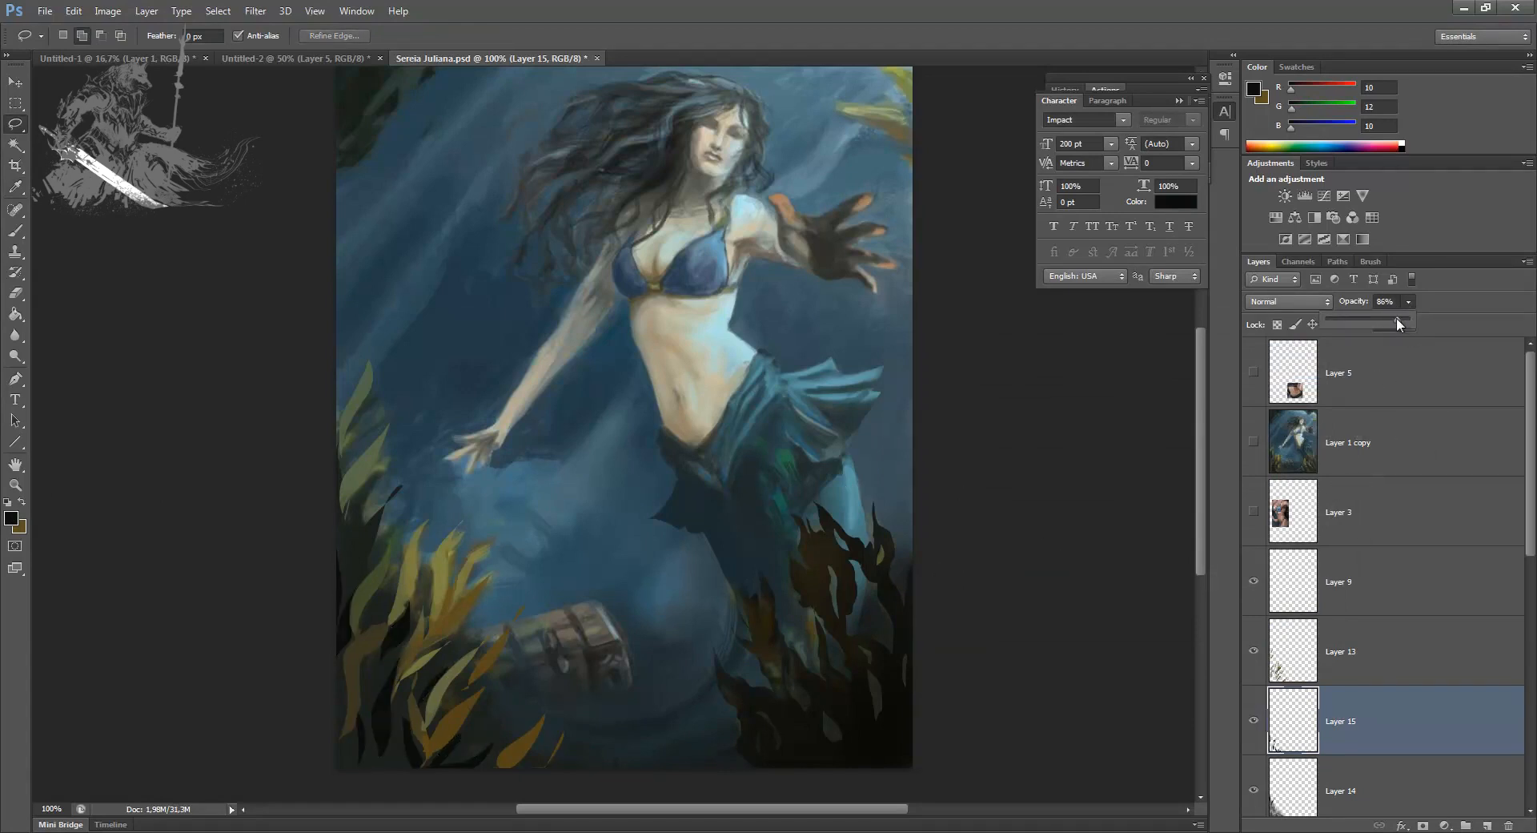
# Step: Compare the painting with Layer 1 copy and reduce the opacity of Layer 15 to 63%
pyautogui.moveTo(1395, 317); pyautogui.dragTo(1391, 317)
pyautogui.click(1446, 810)
pyautogui.press('b')
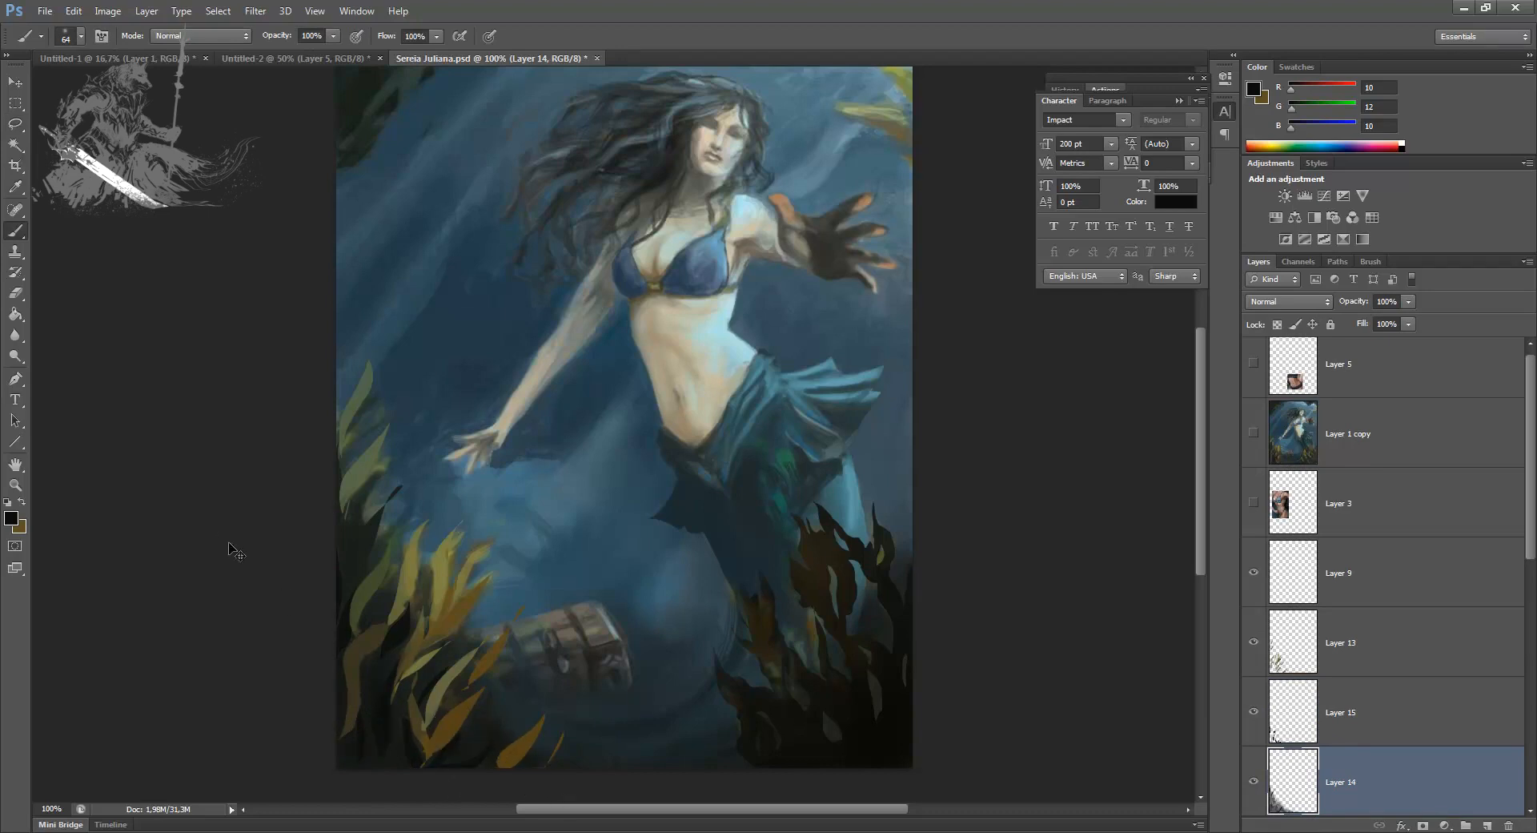
pyautogui.hotkey('ctrl', '-')
pyautogui.click(1337, 708)
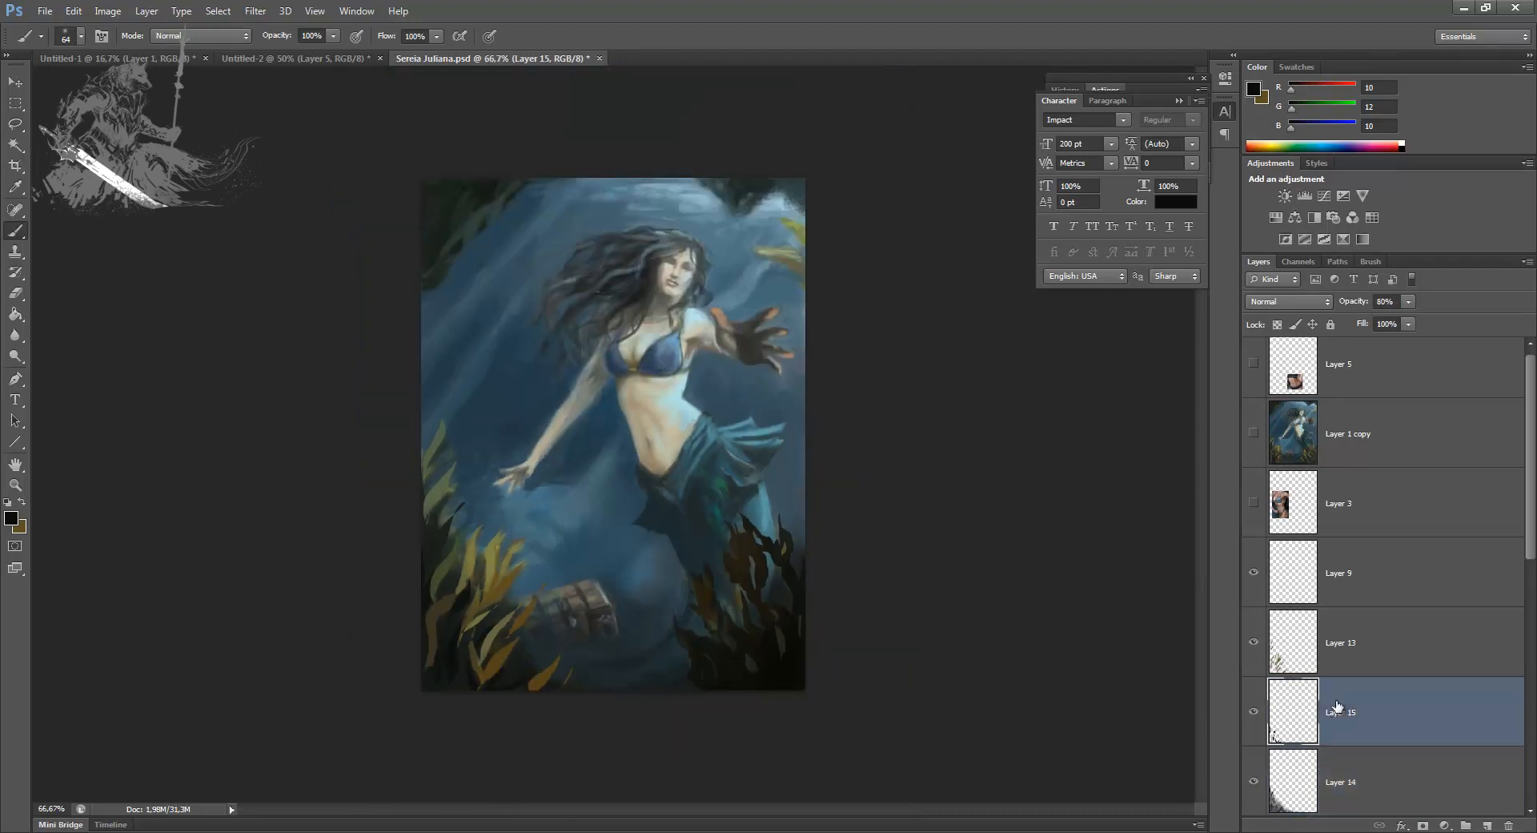
pyautogui.click(1251, 436)
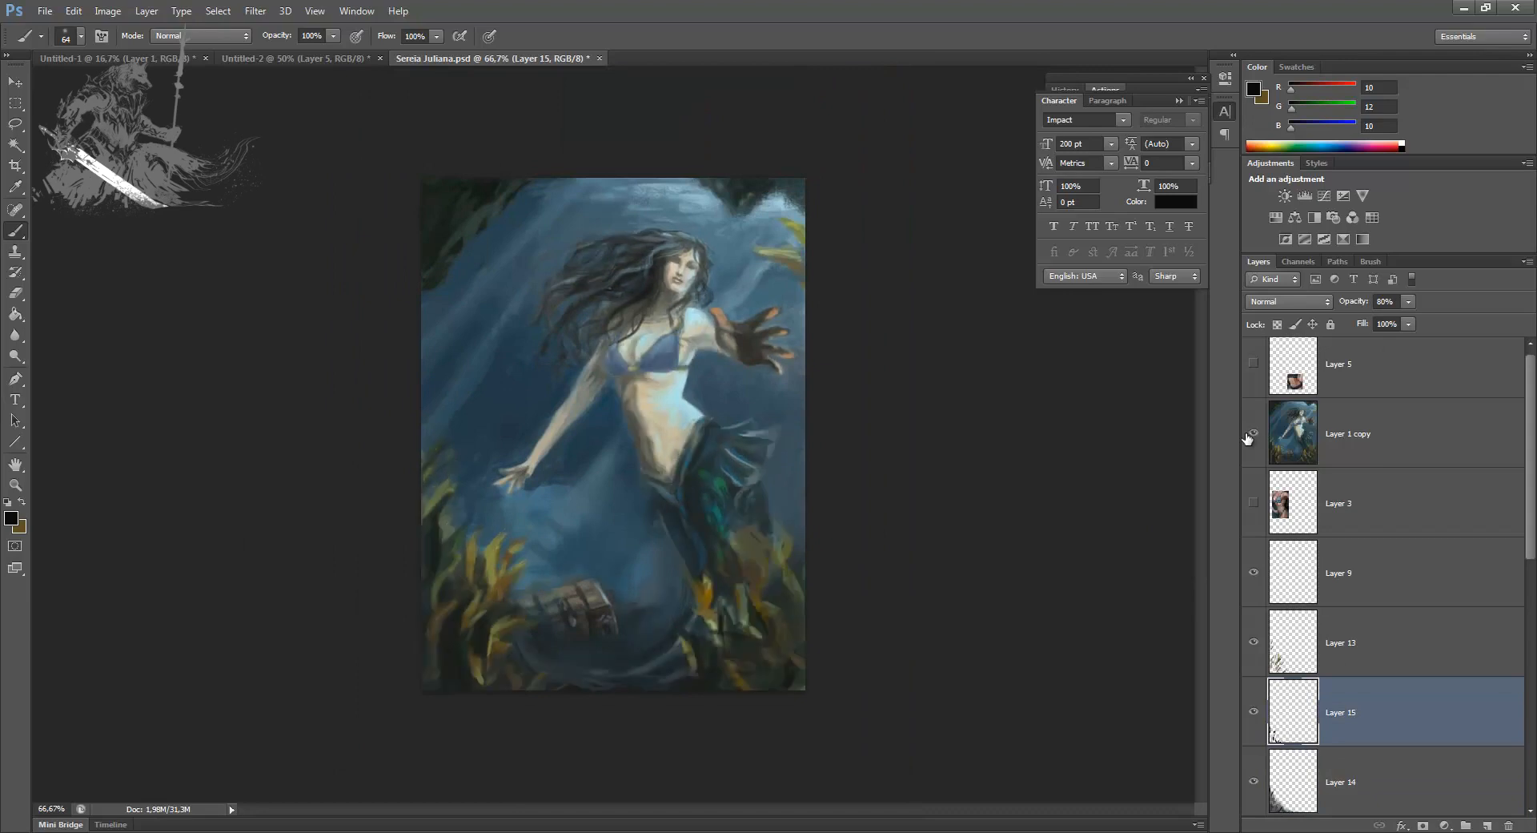
pyautogui.click(1248, 438)
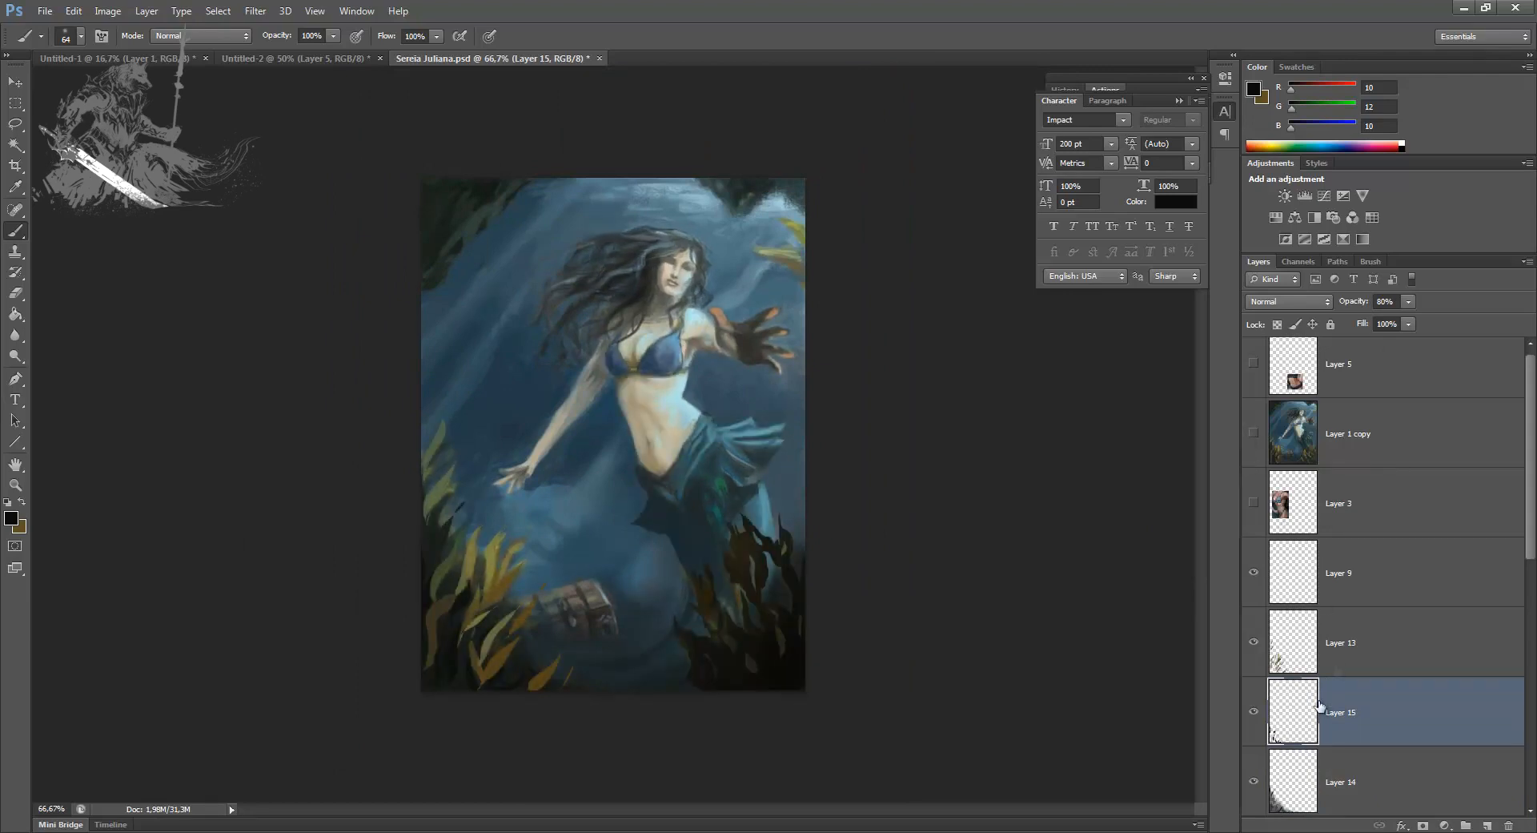
pyautogui.moveTo(1404, 301); pyautogui.dragTo(1396, 320)
pyautogui.click(1380, 703)
# Step: Merge Layers 13, 15 and 14 down into PRIMEIRO PLANO and check the merged foreground by toggling its visibility
pyautogui.scroll(-5, 1532, 608)
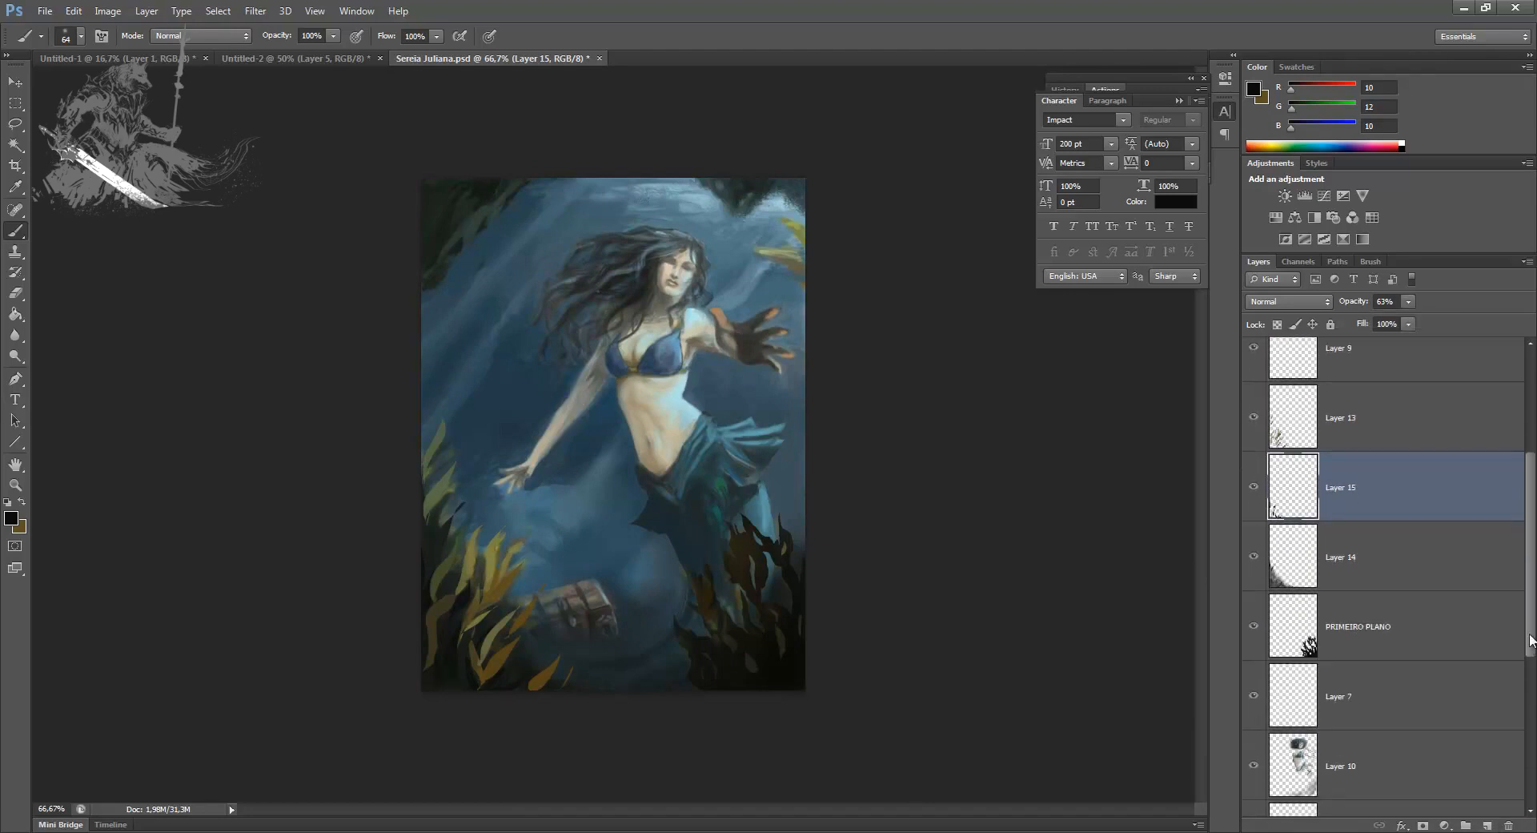
pyautogui.hotkey('ctrl', '1')
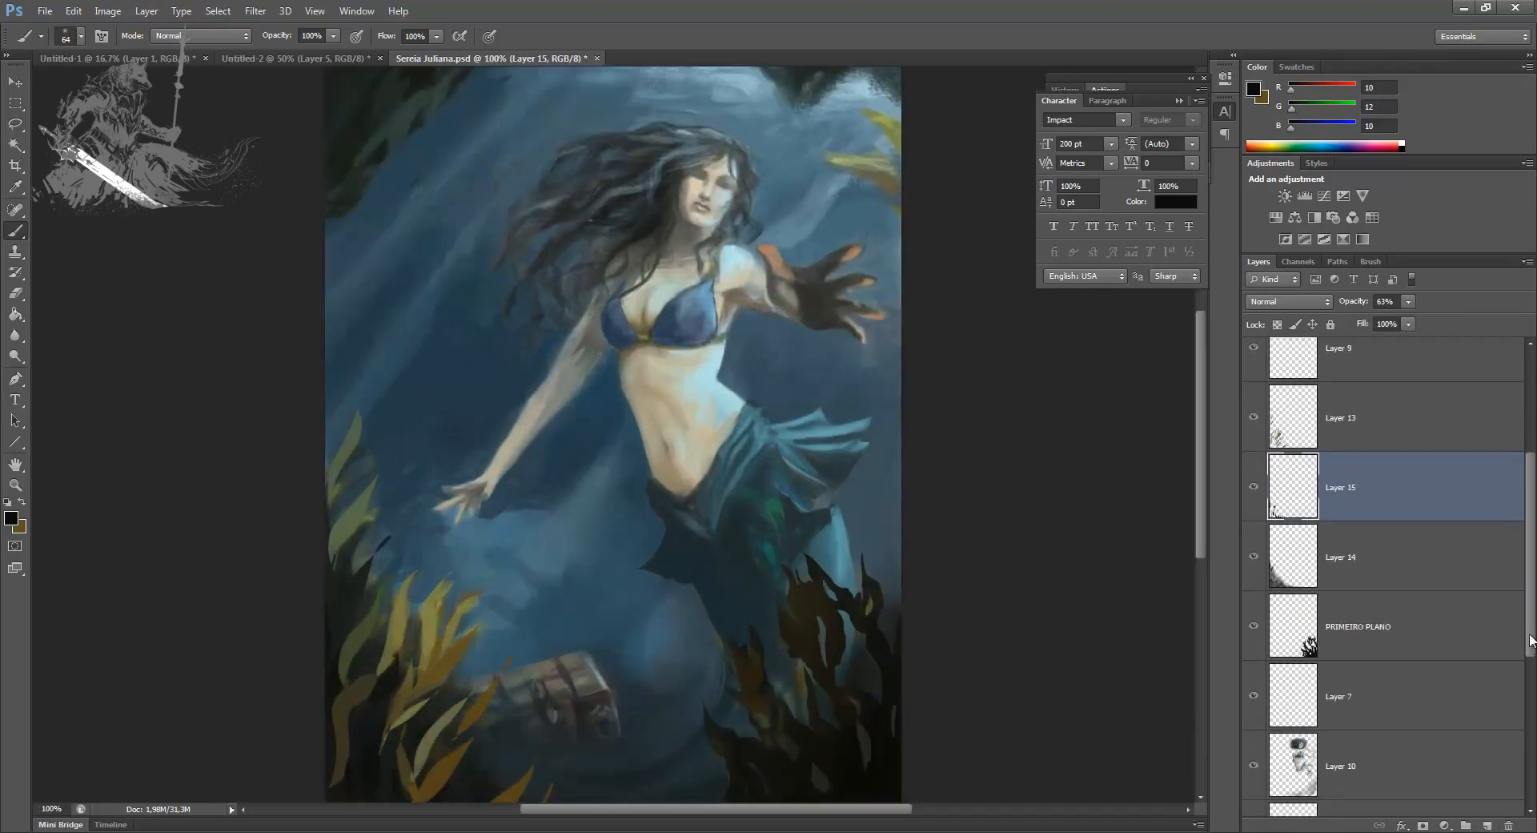
pyautogui.hotkey('ctrl', '-')
pyautogui.moveTo(1531, 498); pyautogui.dragTo(1531, 525)
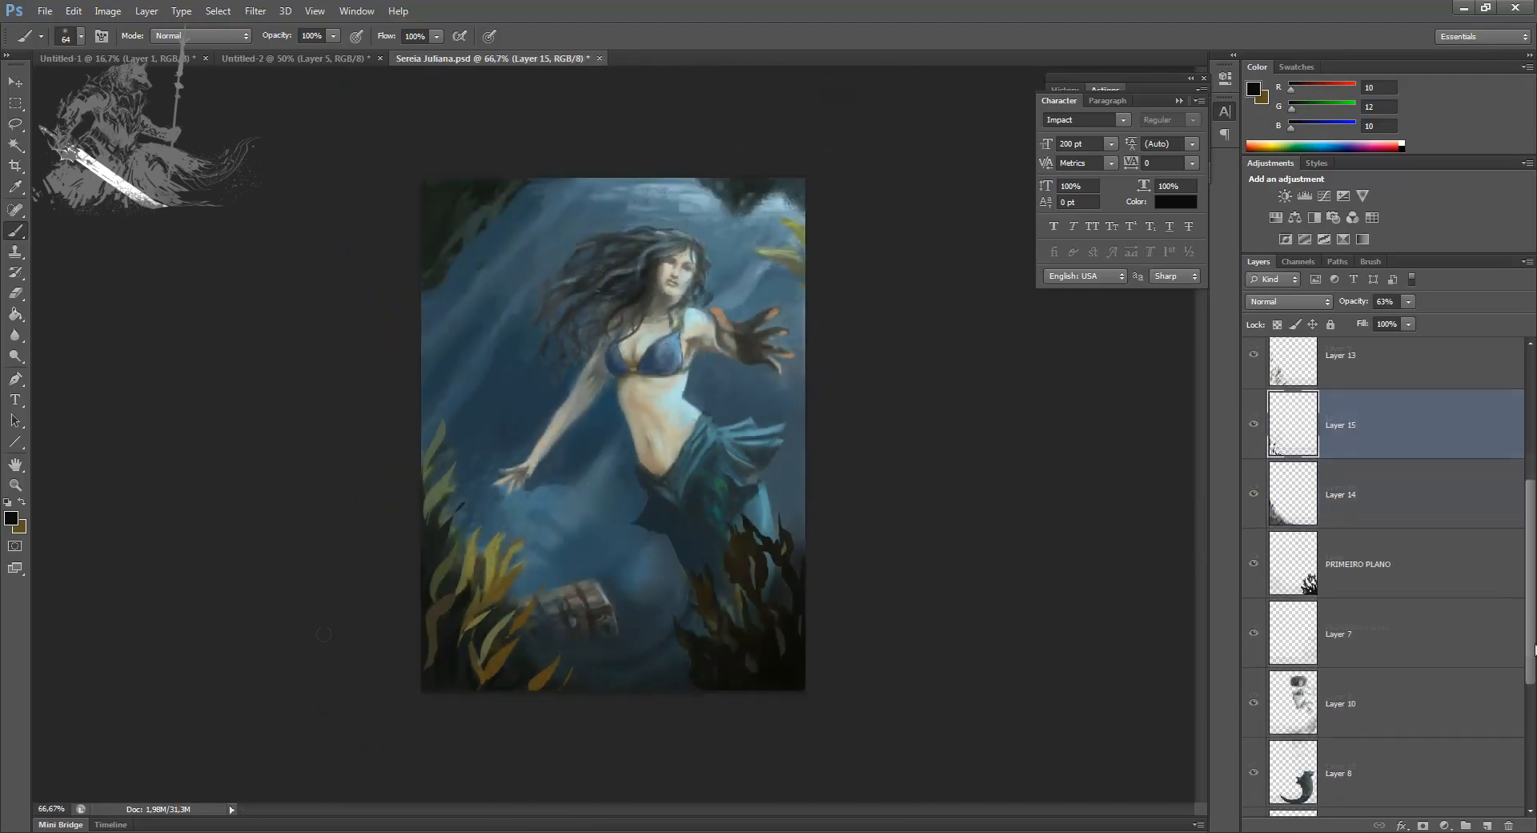
pyautogui.click(1355, 376)
pyautogui.hotkey('ctrl', 'e')
pyautogui.hotkey('ctrl', 'e')
pyautogui.hotkey('ctrl', 'e')
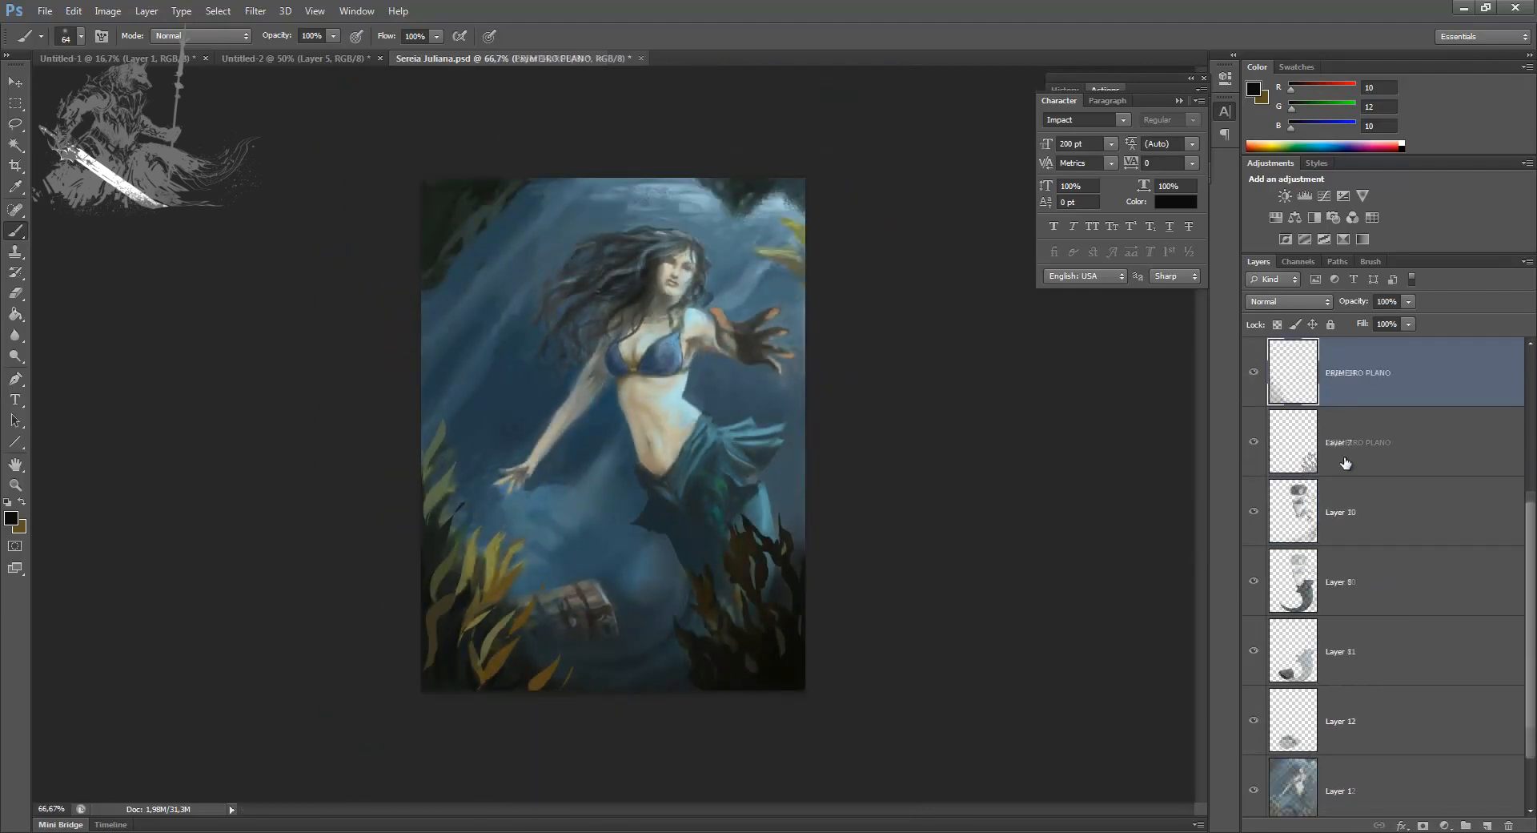
pyautogui.click(1254, 373)
pyautogui.click(1254, 381)
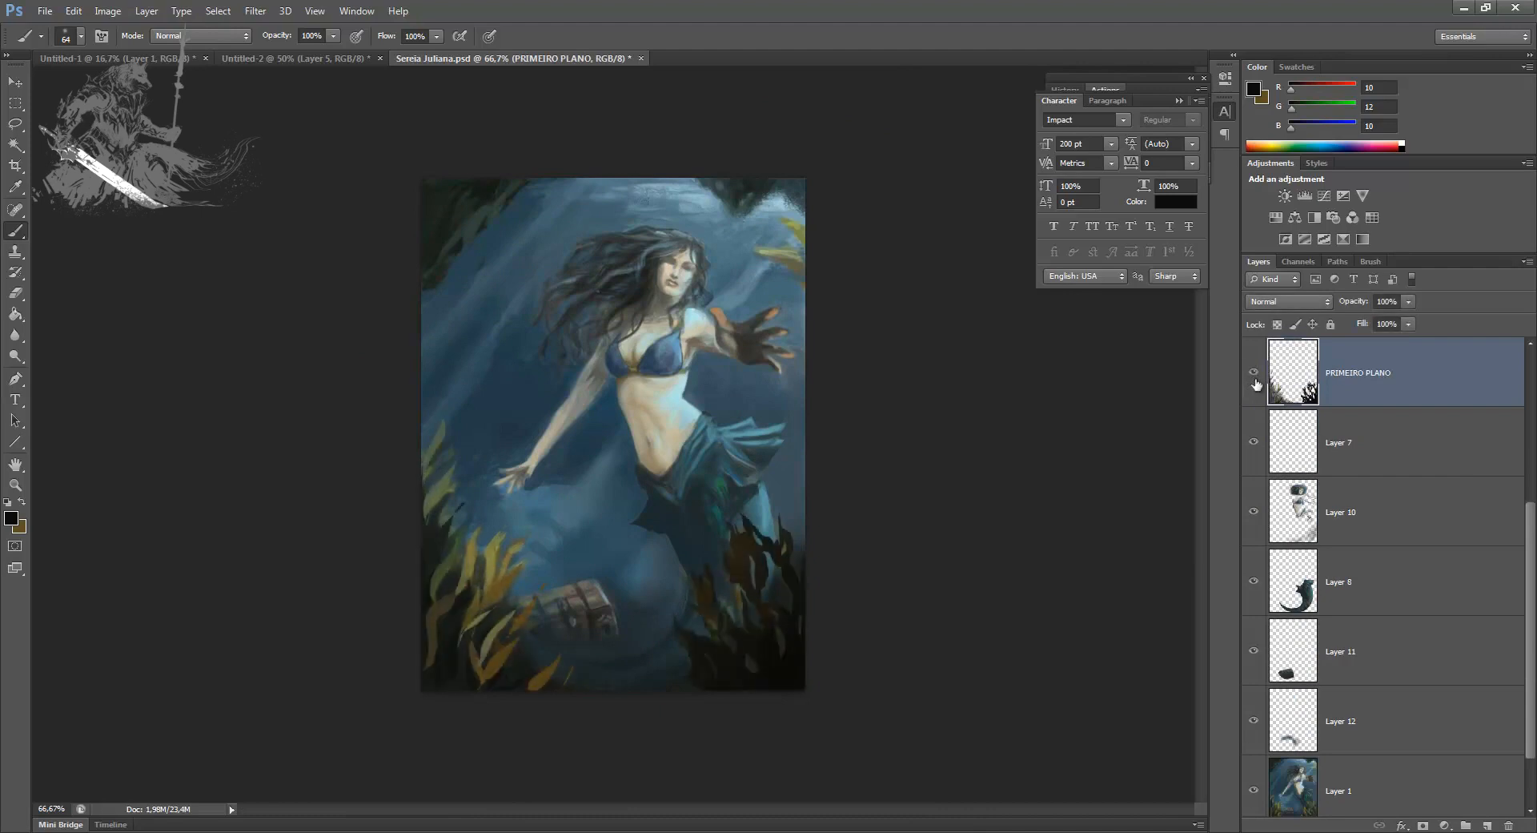
pyautogui.click(1254, 375)
# Step: On Layer 7, paint sampled dark blue over the dark seaweed in the painting's upper-left corner with a 175 px brush
pyautogui.click(1329, 457)
pyautogui.click(1255, 442)
pyautogui.click(1255, 442)
pyautogui.keyDown('alt'); pyautogui.click(502, 239); pyautogui.keyUp('alt')
pyautogui.press(']')
pyautogui.press(']')
pyautogui.press(']')
pyautogui.press(']')
pyautogui.press(']')
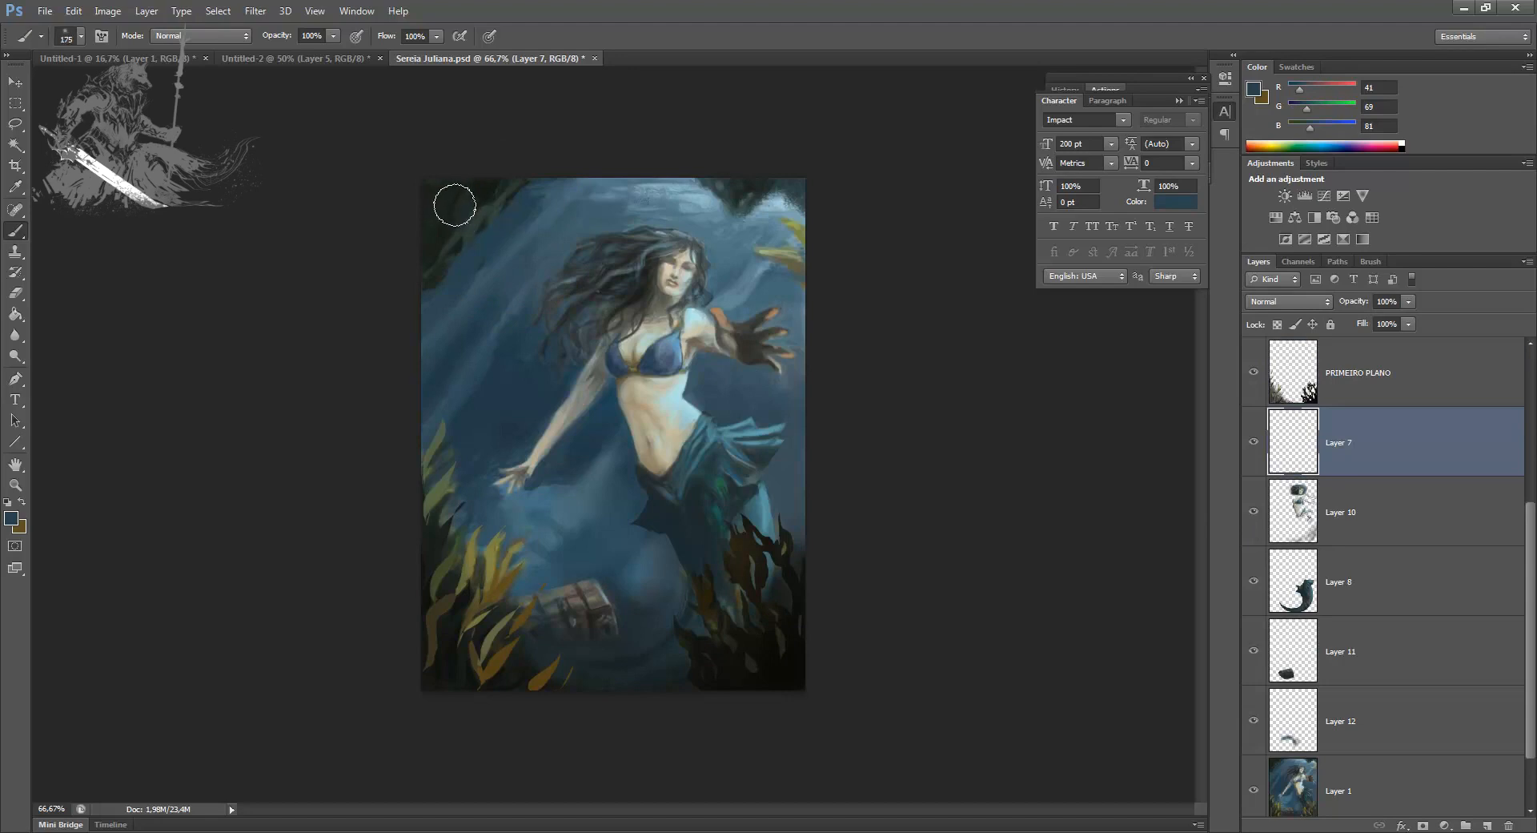
pyautogui.moveTo(455, 205)
pyautogui.mouseDown()
pyautogui.moveTo(442, 235)
pyautogui.moveTo(491, 189)
pyautogui.moveTo(494, 211)
pyautogui.moveTo(442, 175)
pyautogui.moveTo(402, 340)
pyautogui.mouseUp()
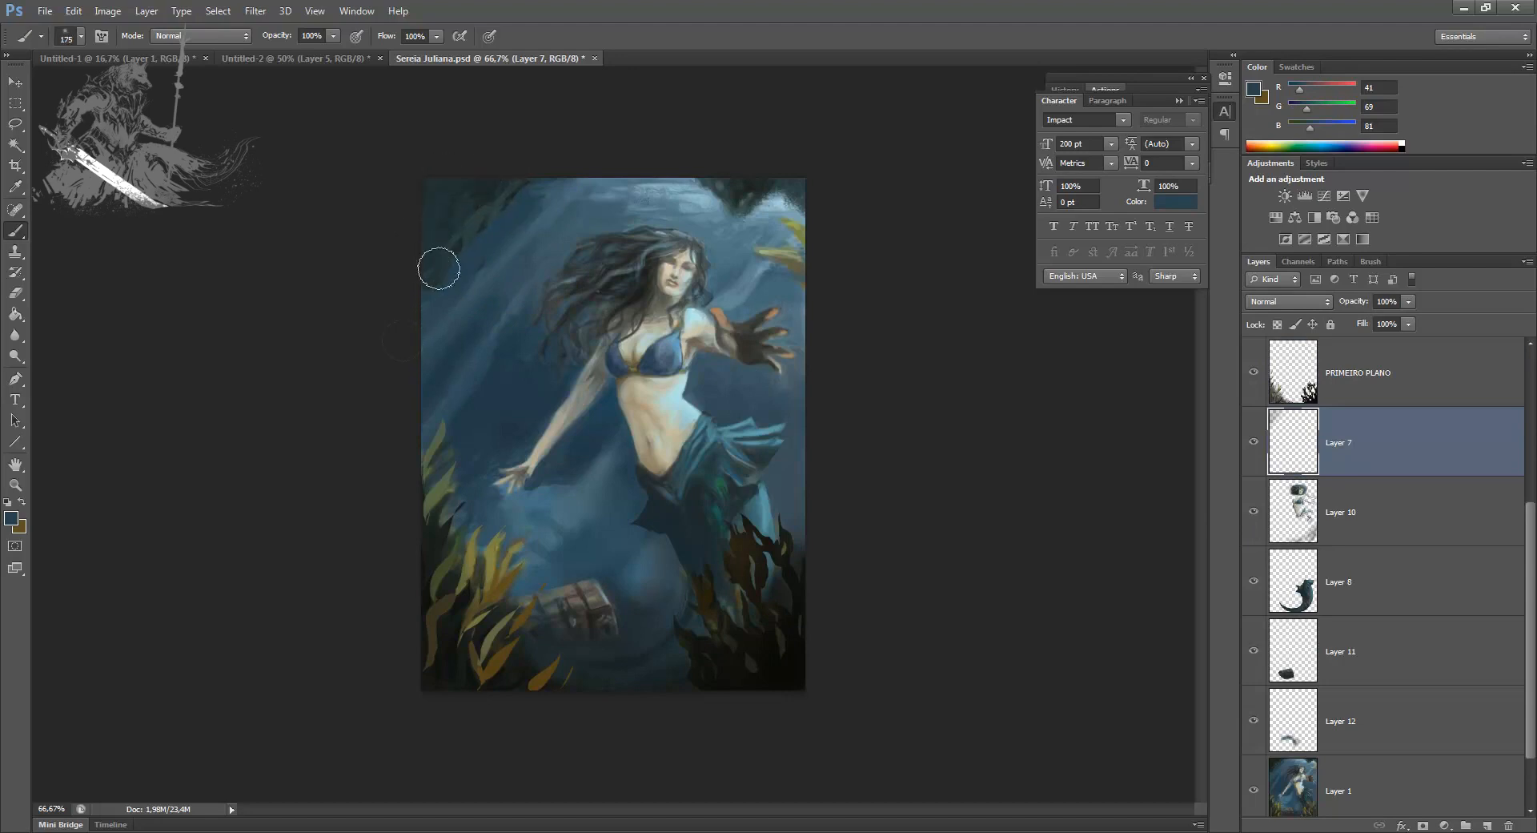
# Step: Cover the dark patch in the painting's upper-right corner with blue tones and blend sampled pale blue into the upper-left corner
pyautogui.moveTo(730, 193)
pyautogui.mouseDown()
pyautogui.moveTo(715, 189)
pyautogui.moveTo(837, 171)
pyautogui.mouseUp()
pyautogui.keyDown('alt'); pyautogui.click(675, 197); pyautogui.keyUp('alt')
pyautogui.moveTo(697, 193); pyautogui.dragTo(798, 197)
pyautogui.moveTo(488, 189); pyautogui.dragTo(432, 269)
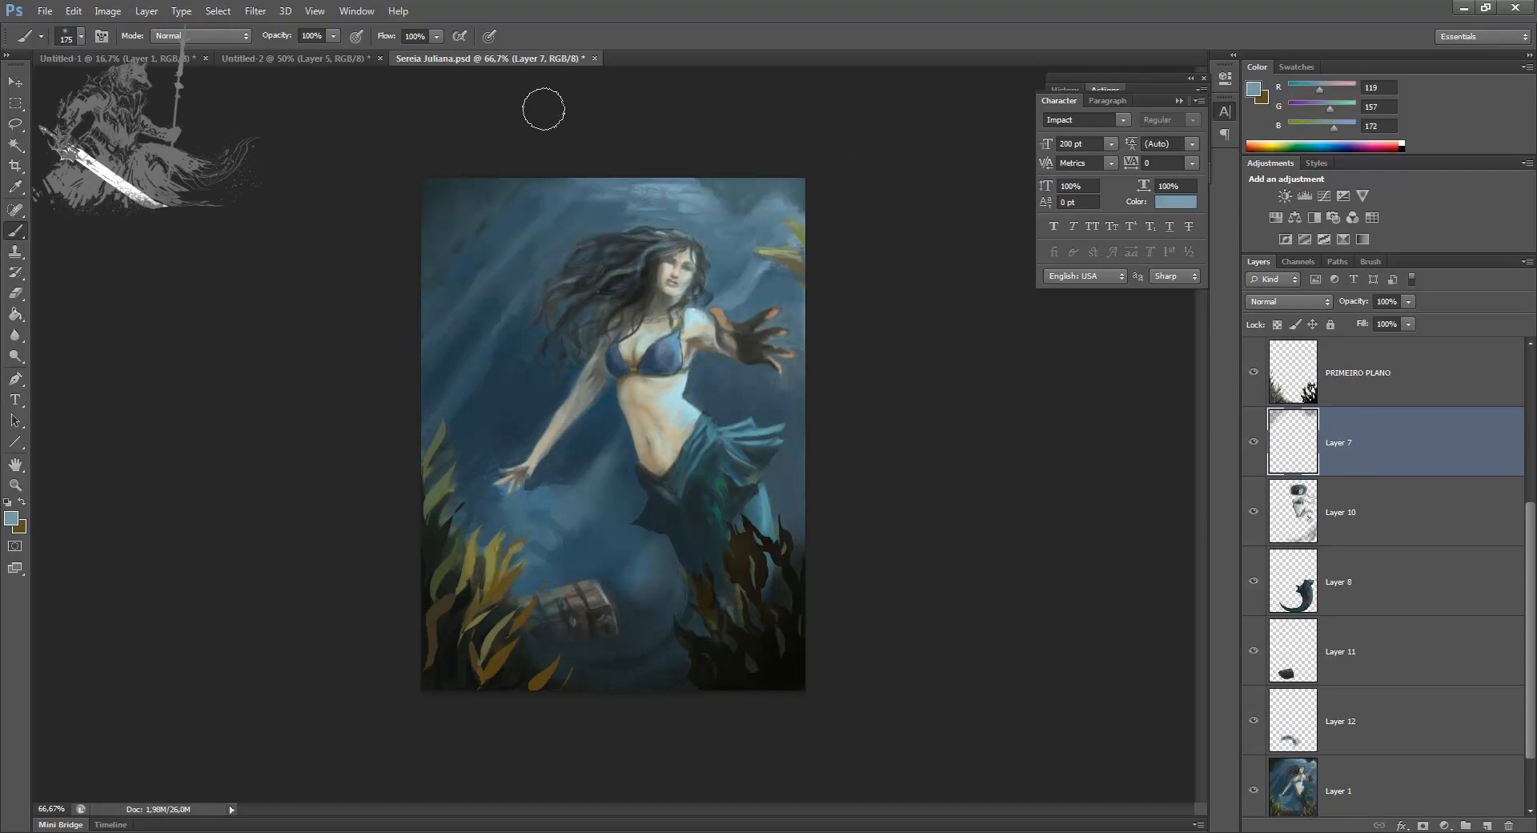
pyautogui.press('e')
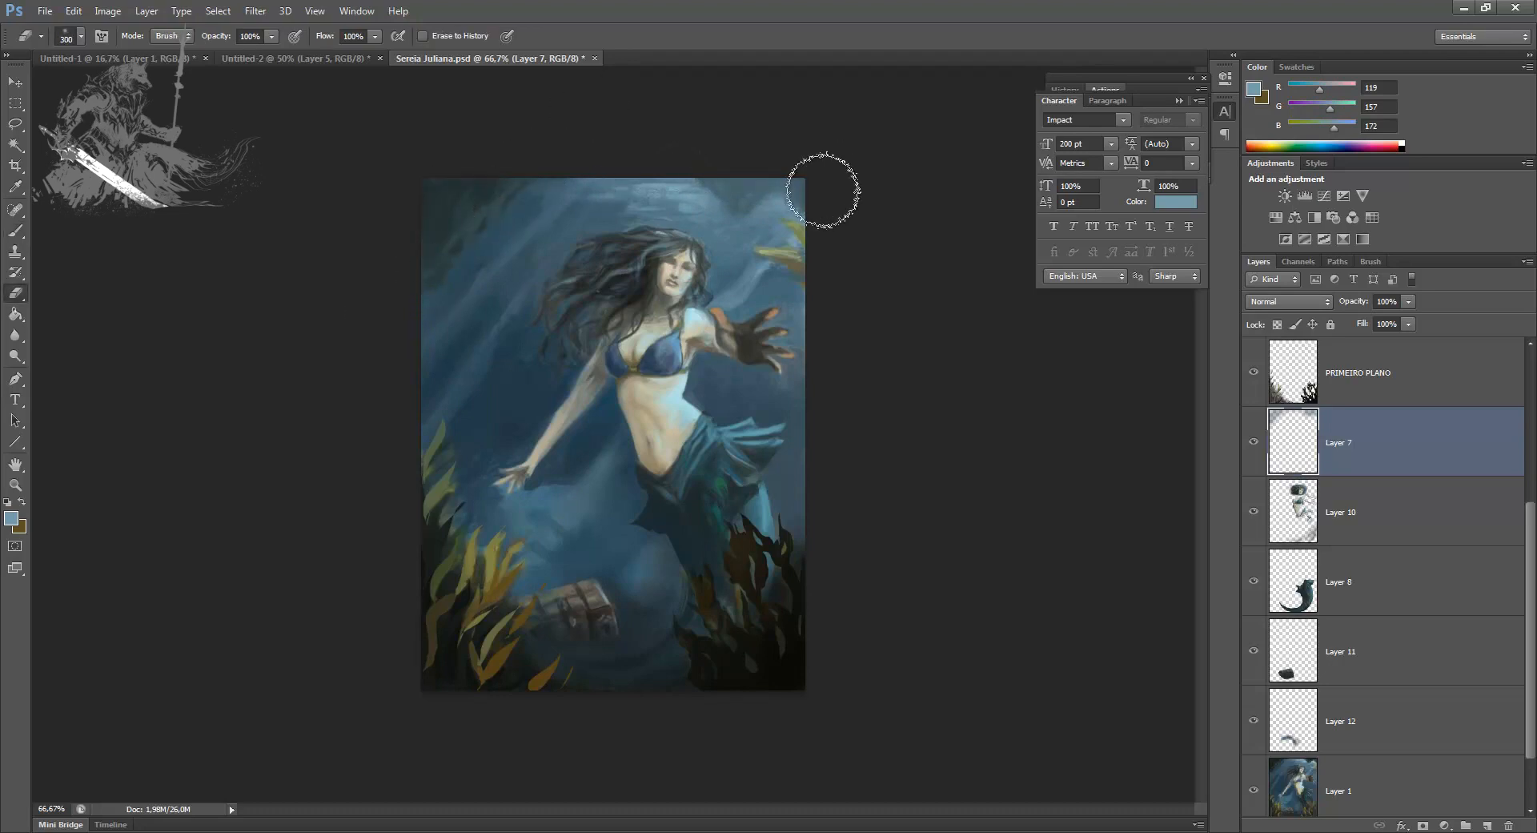
pyautogui.press('b')
pyautogui.keyDown('alt'); pyautogui.click(508, 216); pyautogui.keyUp('alt')
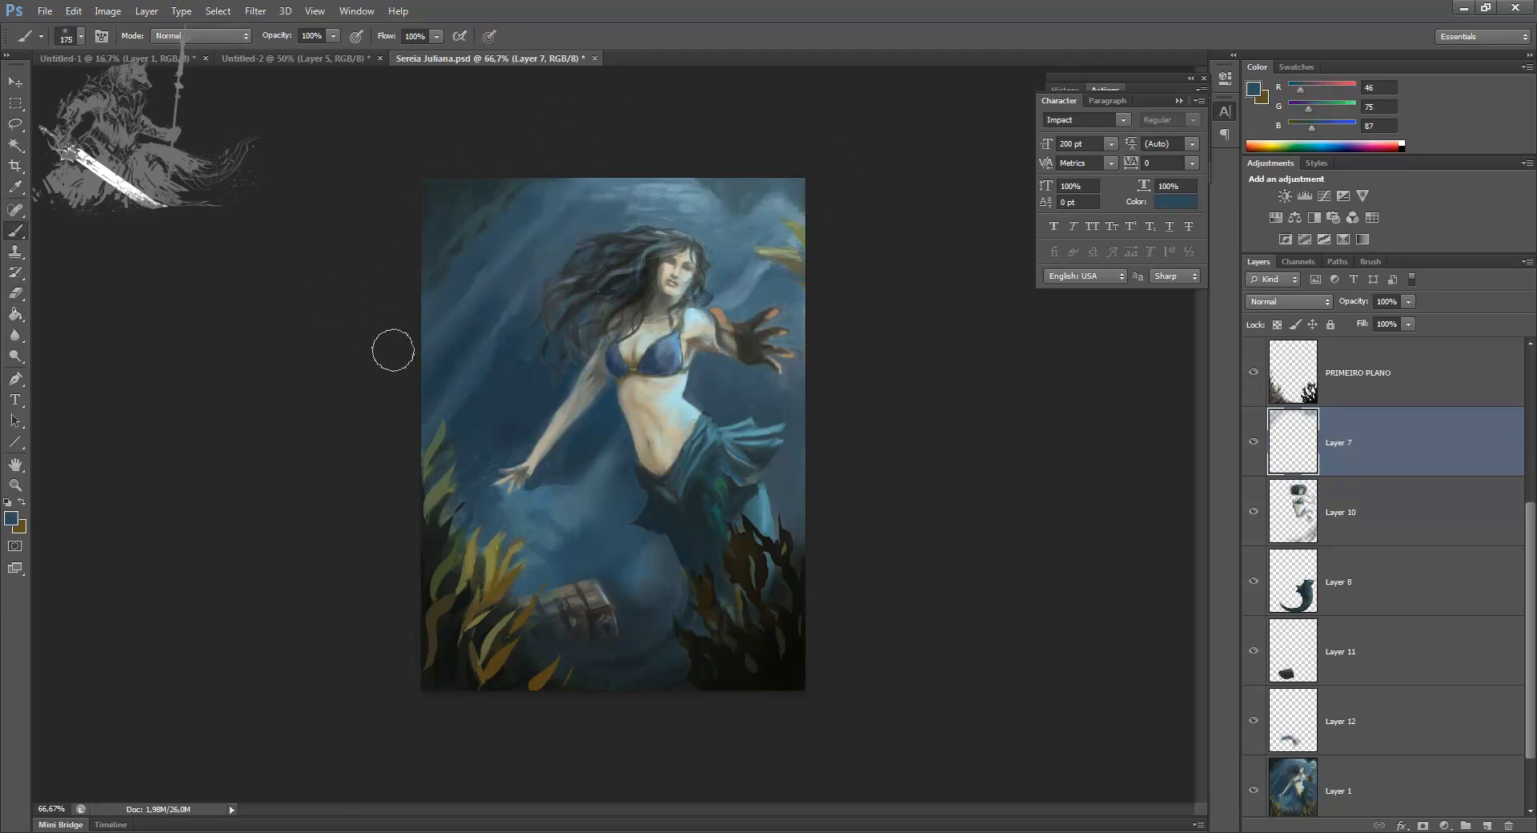
# Step: Merge Layer 7 down into Layer 10, check the result by toggling its visibility, and save the document
pyautogui.hotkey('ctrl', 'e')
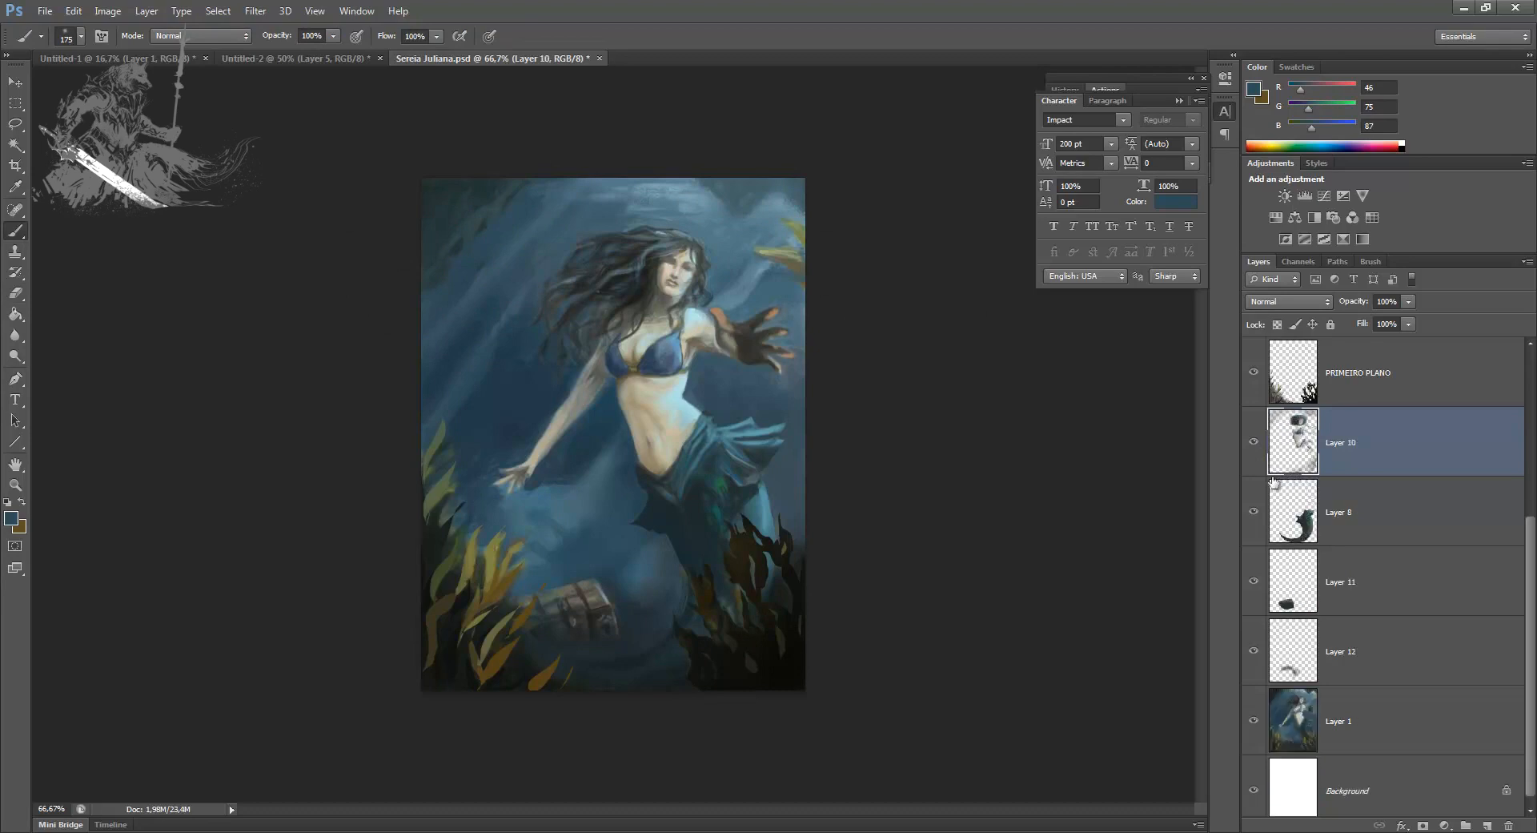
pyautogui.click(1258, 448)
pyautogui.click(1257, 449)
pyautogui.click(1256, 450)
pyautogui.click(1255, 452)
pyautogui.hotkey('ctrl', 's')
# Step: On Layer 1, lasso the mermaid's lowered upper arm and forearm, including the adjacent bikini cup
pyautogui.click(1329, 704)
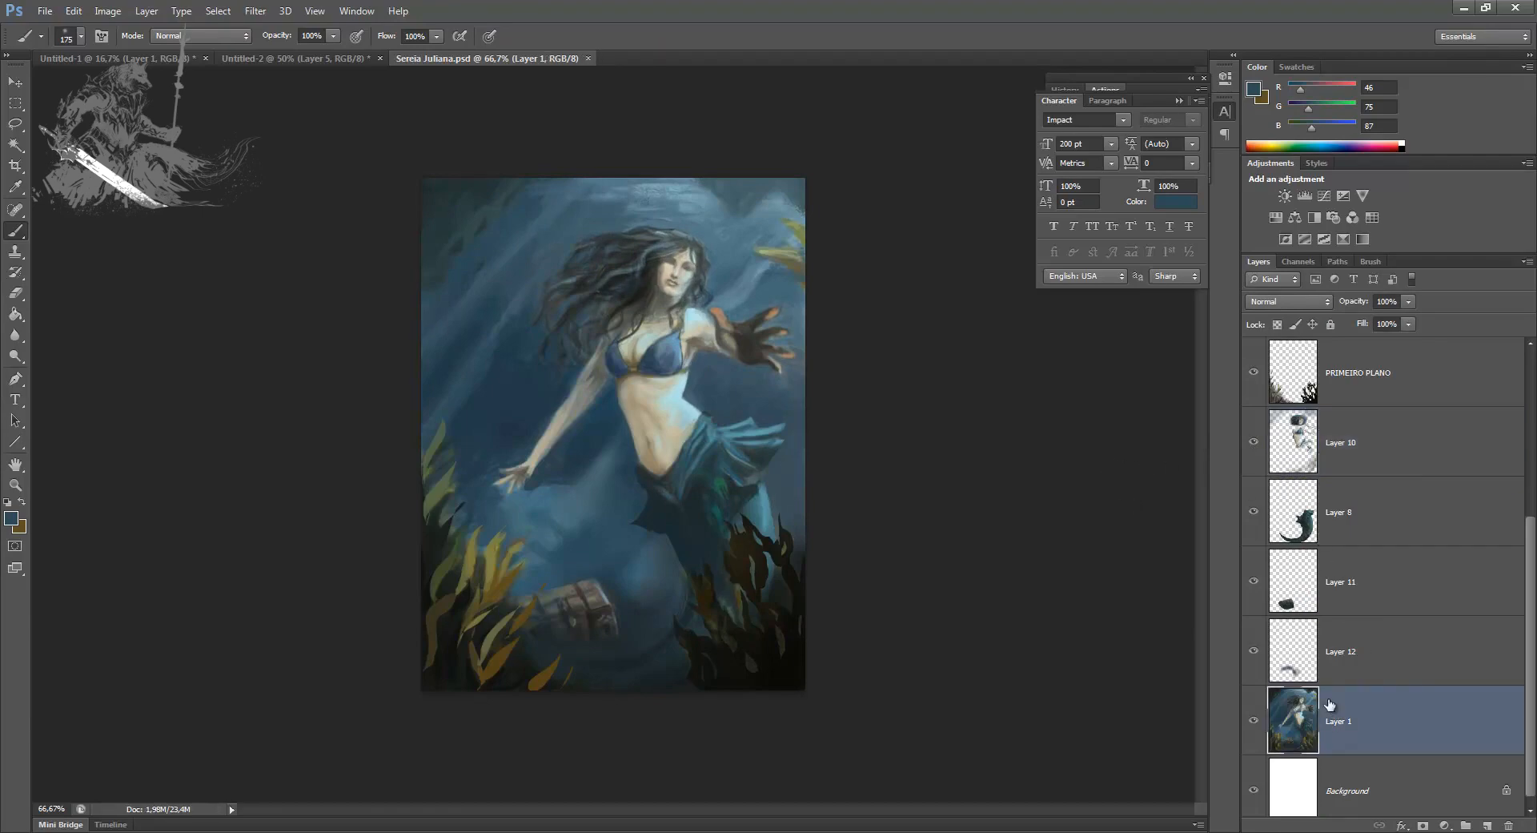
pyautogui.hotkey('ctrl', '+')
pyautogui.hotkey('ctrl', '+')
pyautogui.hotkey('ctrl', '+')
pyautogui.press('l')
pyautogui.moveTo(498, 353); pyautogui.dragTo(501, 437)
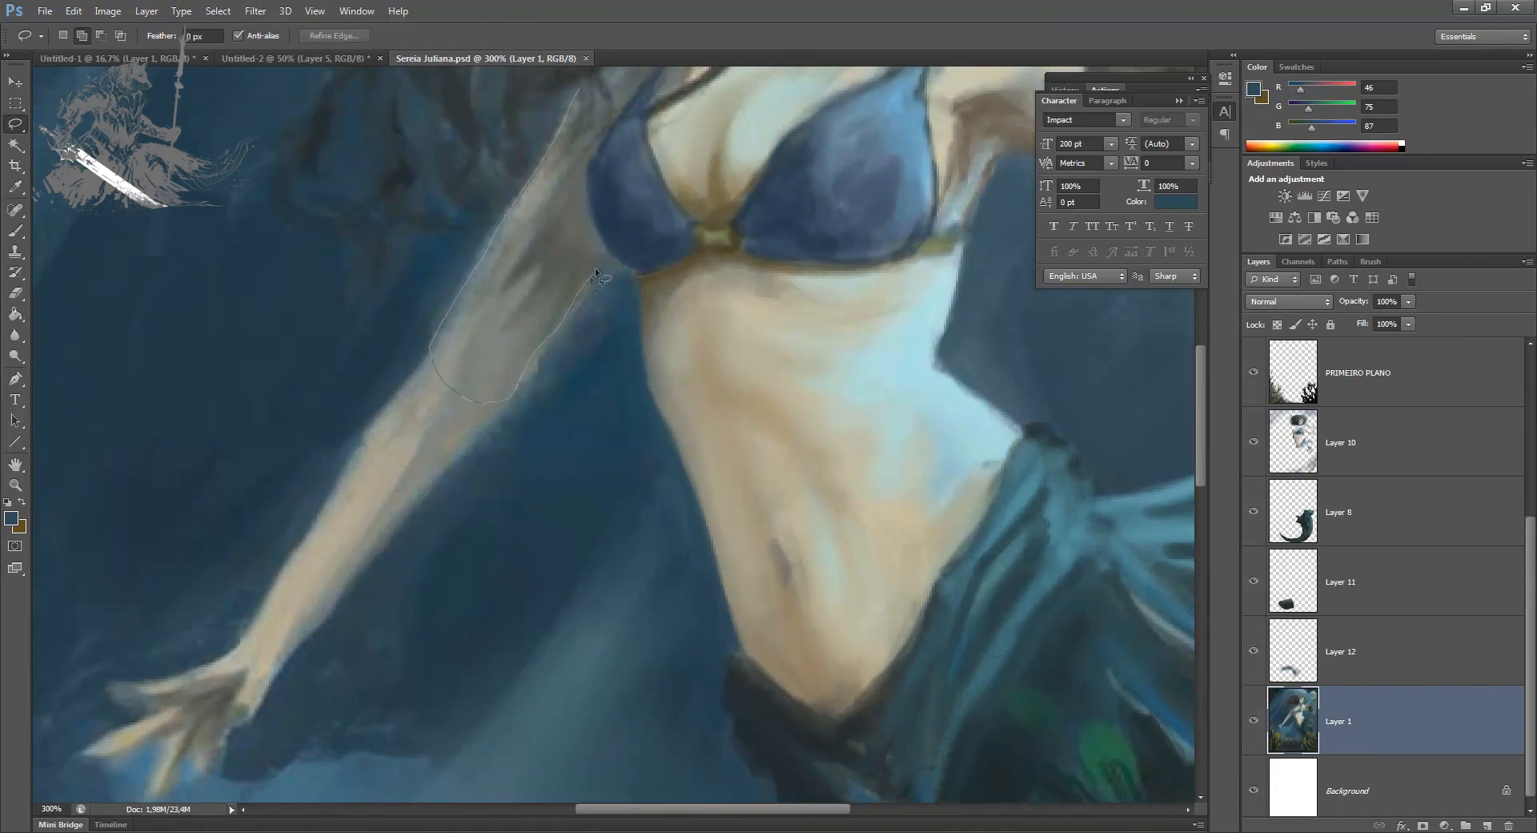
pyautogui.moveTo(671, 274); pyautogui.dragTo(658, 95)
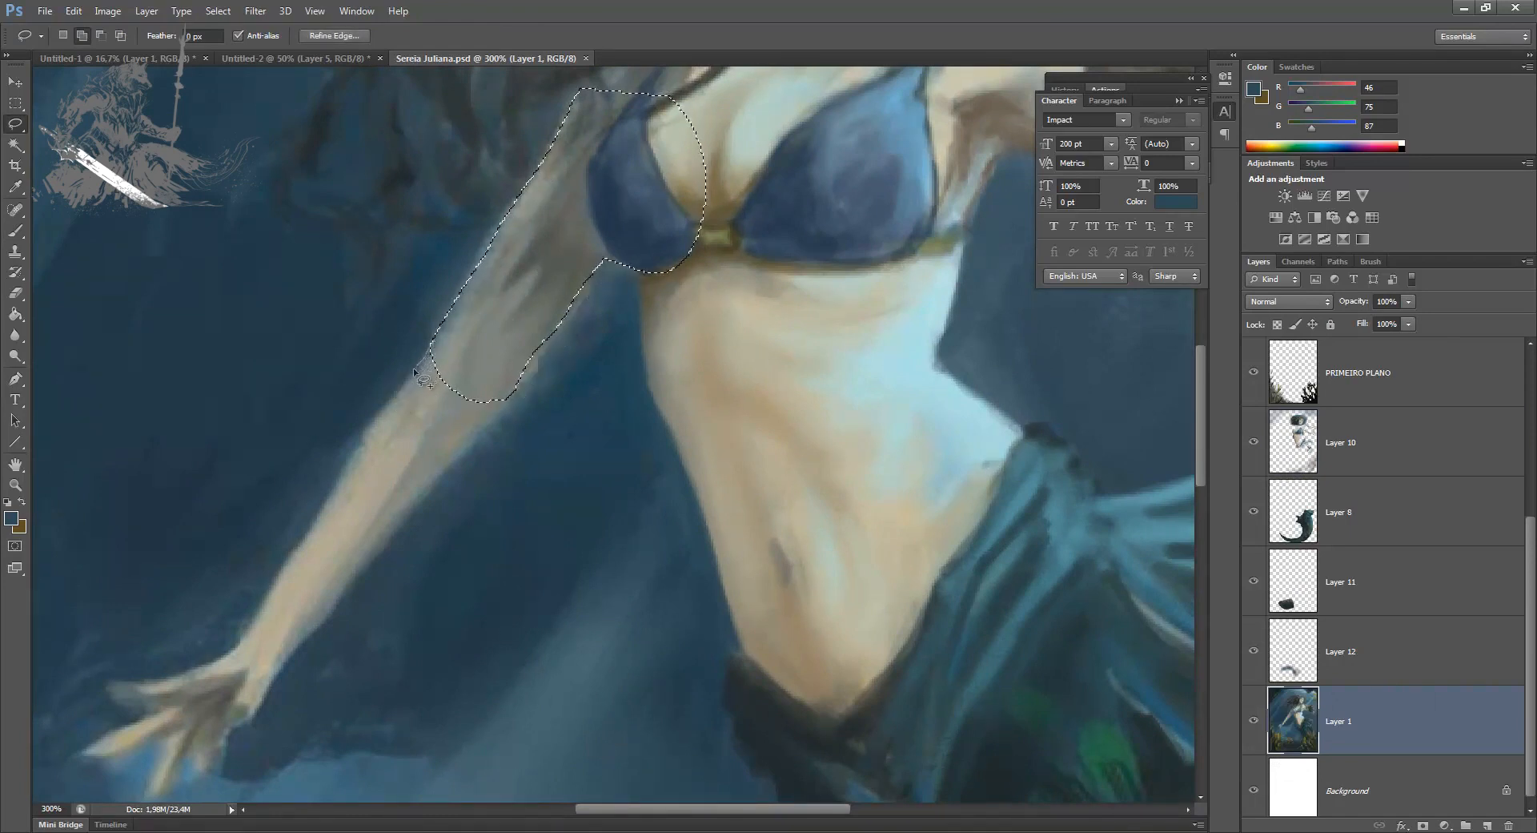
pyautogui.moveTo(357, 441); pyautogui.dragTo(276, 570)
pyautogui.moveTo(277, 678)
pyautogui.mouseDown()
pyautogui.moveTo(405, 544)
pyautogui.moveTo(519, 384)
pyautogui.mouseUp()
# Step: Add the lowered hand and its fingers to the arm selection
pyautogui.moveTo(441, 497); pyautogui.dragTo(350, 591)
pyautogui.moveTo(285, 691); pyautogui.dragTo(518, 506)
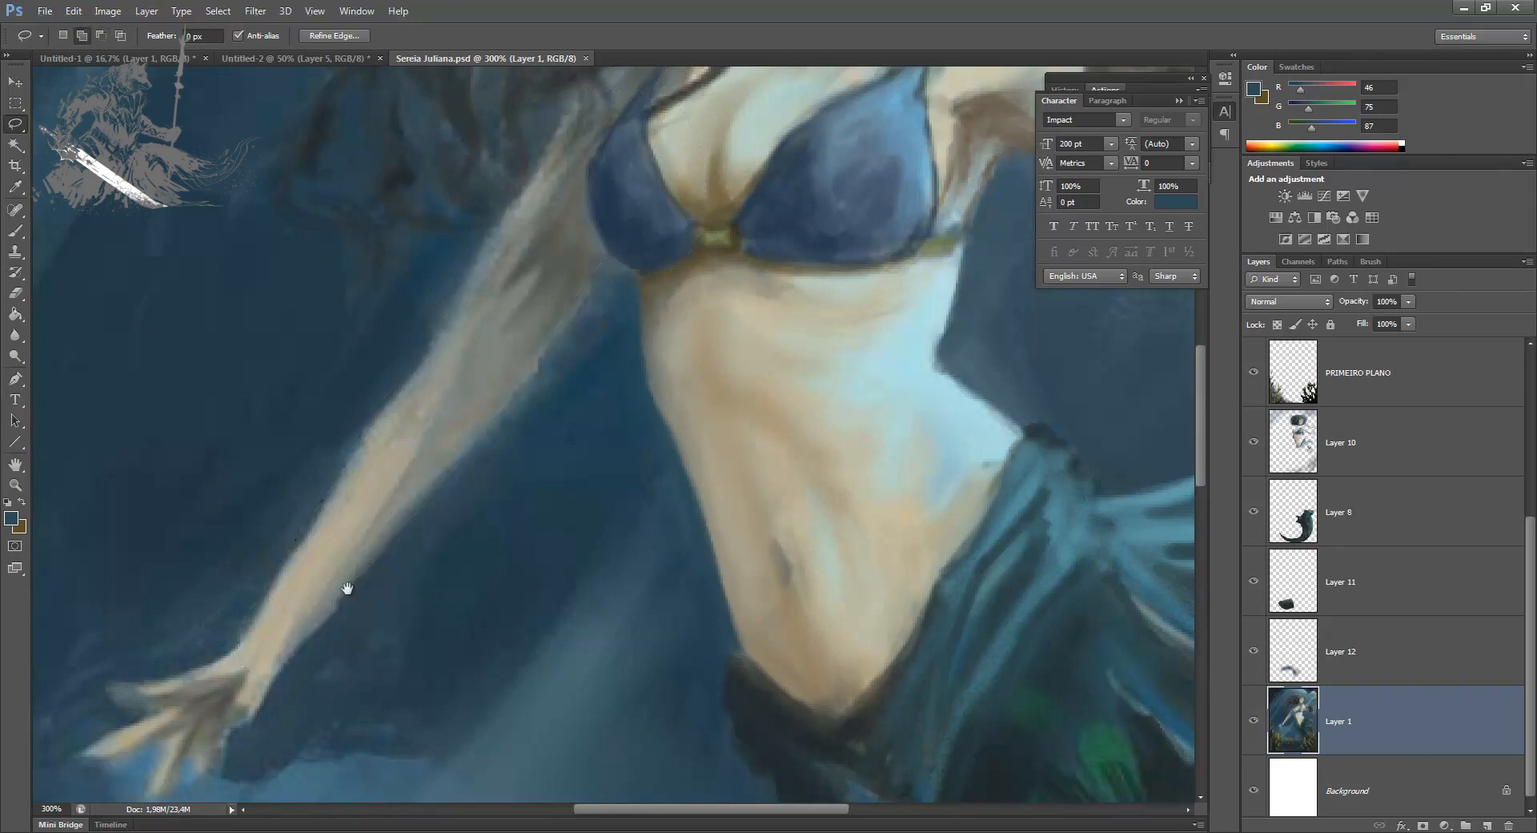
pyautogui.moveTo(336, 607); pyautogui.dragTo(485, 477)
pyautogui.moveTo(380, 513); pyautogui.dragTo(341, 534)
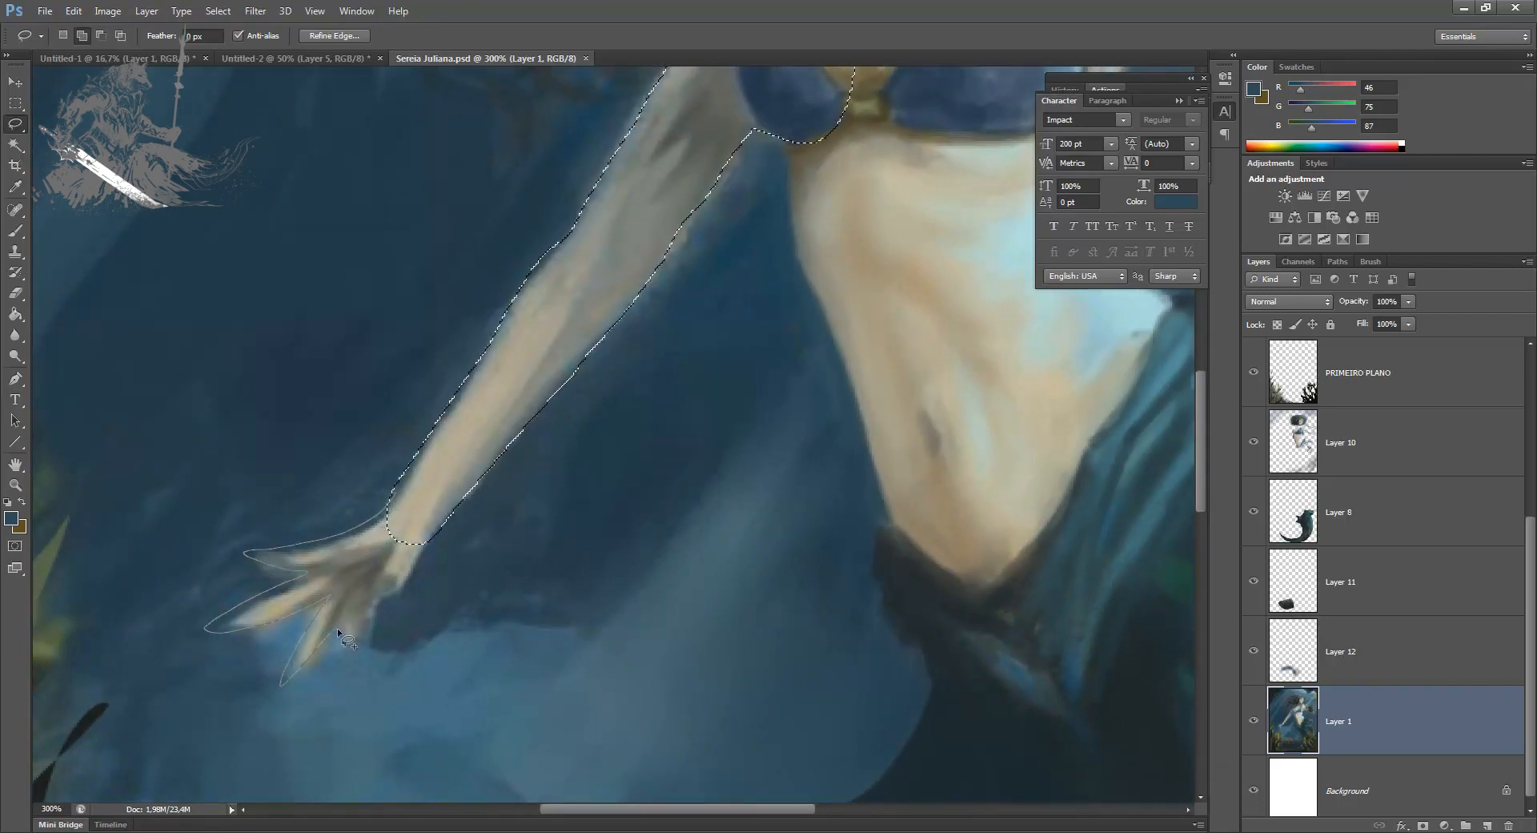
pyautogui.moveTo(376, 613); pyautogui.dragTo(379, 616)
# Step: Extend the selection down the torso on the lowered-arm side to the hip and trim its edge along the waist
pyautogui.moveTo(583, 389); pyautogui.dragTo(233, 679)
pyautogui.moveTo(388, 525); pyautogui.dragTo(367, 336)
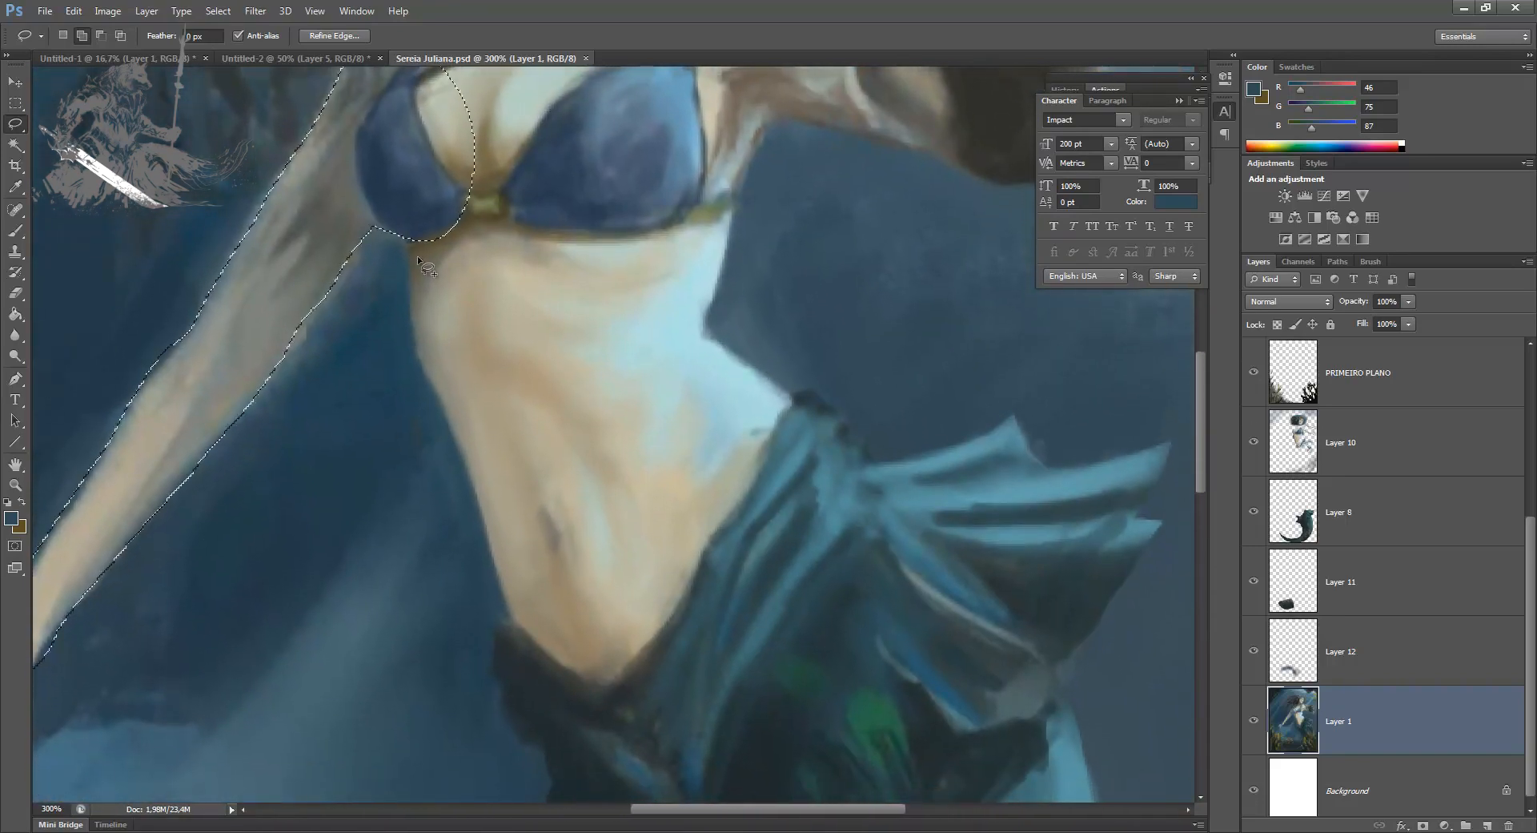
pyautogui.moveTo(405, 238); pyautogui.dragTo(406, 286)
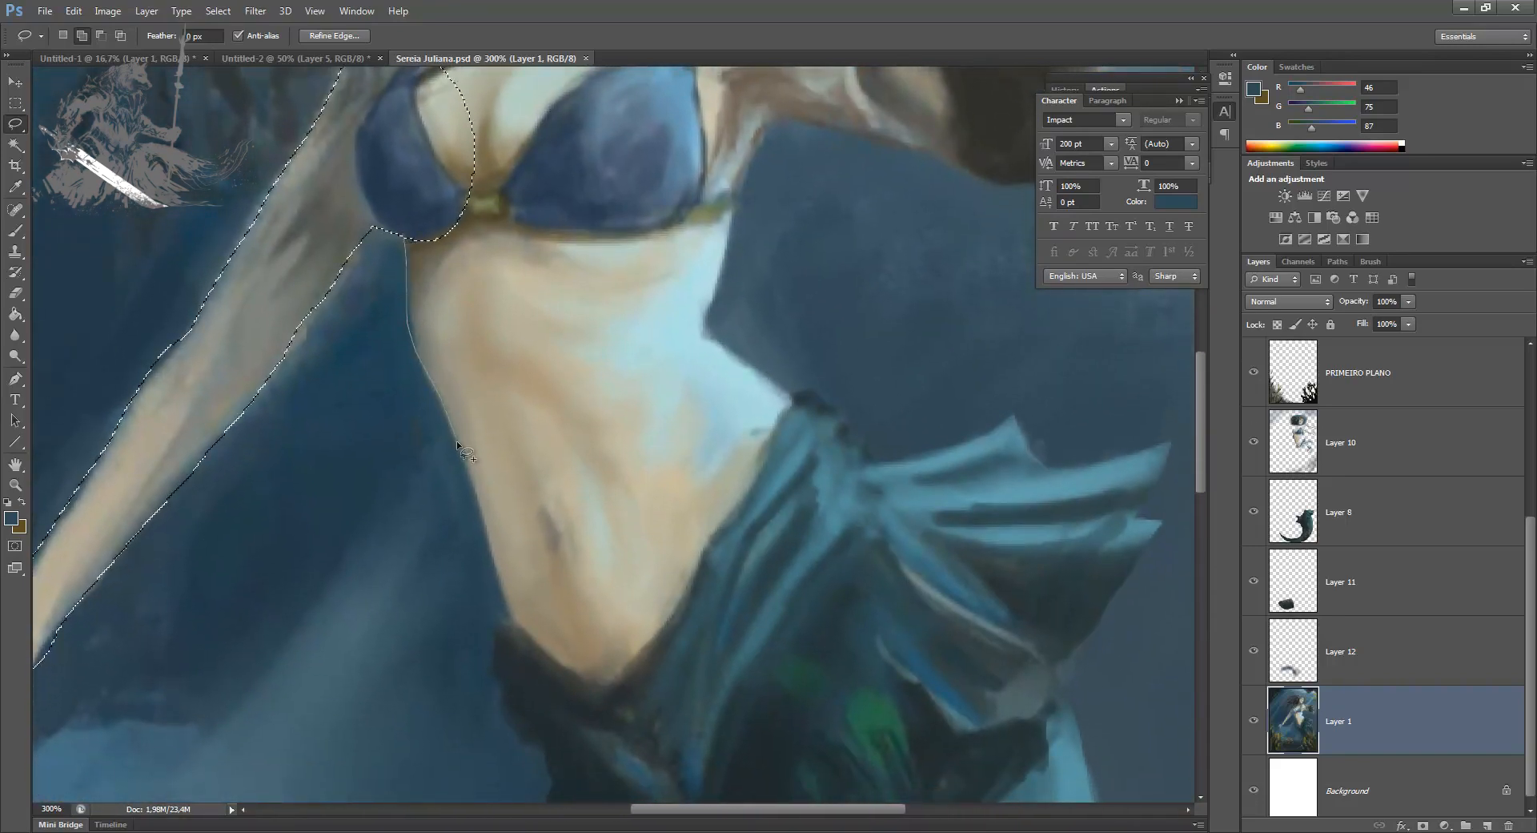
pyautogui.moveTo(486, 561)
pyautogui.mouseDown()
pyautogui.moveTo(525, 313)
pyautogui.moveTo(412, 244)
pyautogui.mouseUp()
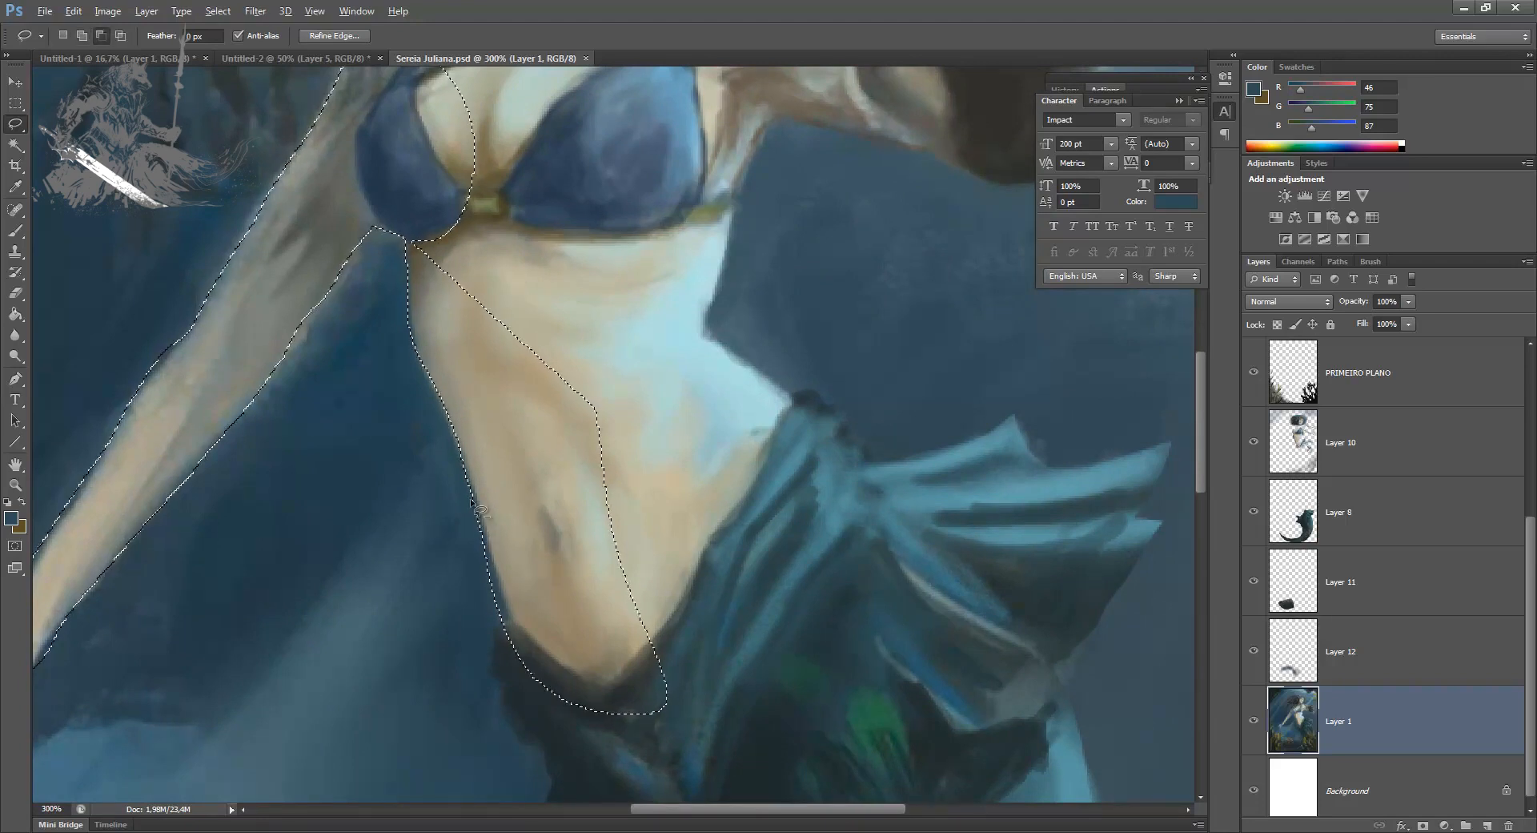
pyautogui.moveTo(500, 593)
pyautogui.mouseDown()
pyautogui.moveTo(387, 456)
pyautogui.moveTo(407, 439)
pyautogui.mouseUp()
# Step: Add the other side of the torso, from the armpit down to the waist, to the selection
pyautogui.moveTo(496, 354); pyautogui.dragTo(459, 482)
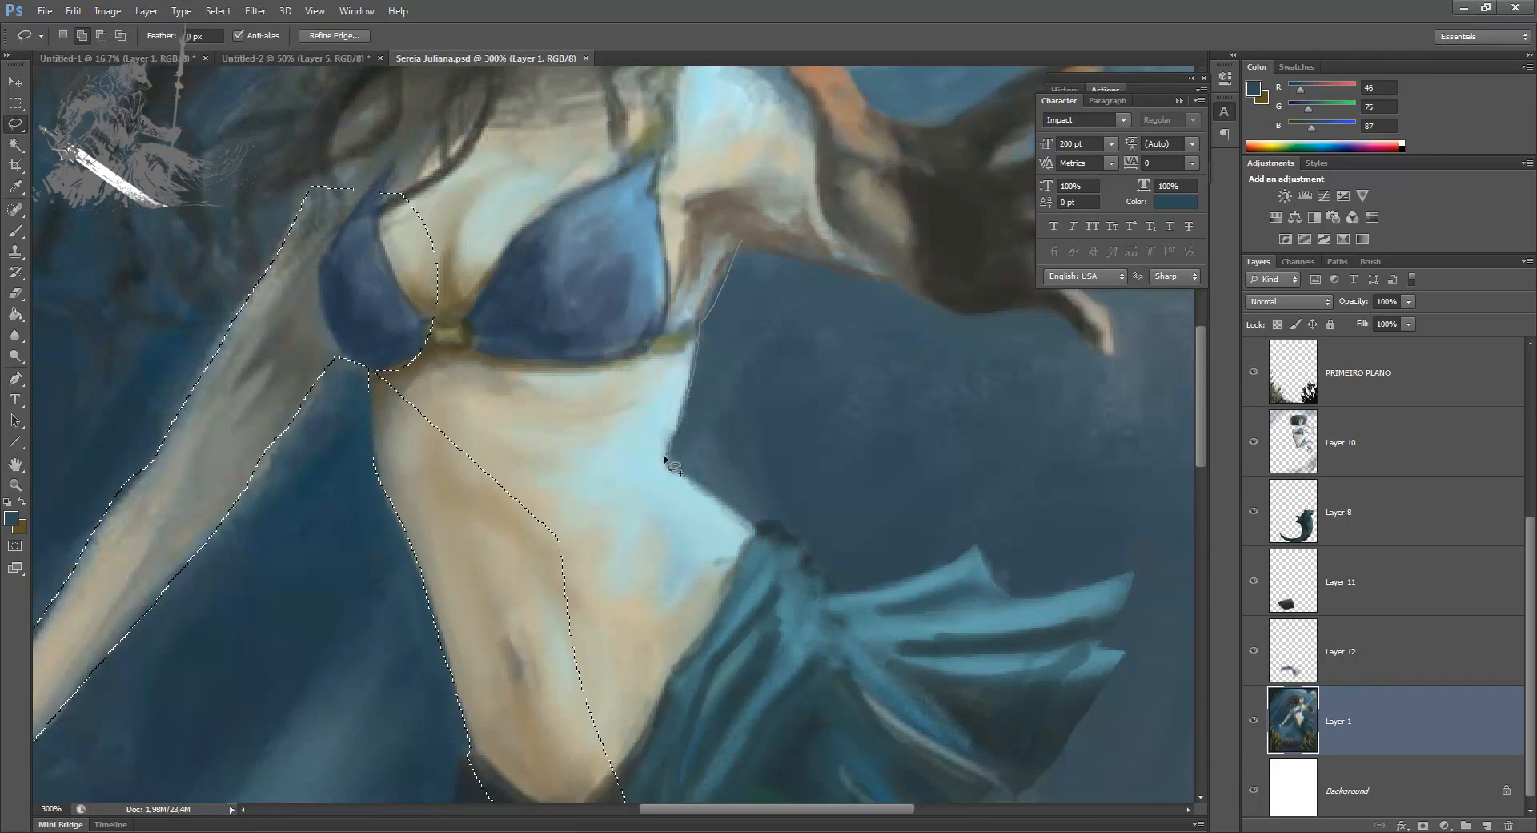
pyautogui.moveTo(754, 526)
pyautogui.mouseDown()
pyautogui.moveTo(650, 775)
pyautogui.moveTo(527, 558)
pyautogui.mouseUp()
pyautogui.moveTo(515, 453)
pyautogui.mouseDown()
pyautogui.moveTo(531, 503)
pyautogui.moveTo(510, 577)
pyautogui.mouseUp()
pyautogui.moveTo(546, 693)
pyautogui.mouseDown()
pyautogui.moveTo(436, 615)
pyautogui.moveTo(361, 482)
pyautogui.moveTo(536, 236)
pyautogui.moveTo(735, 223)
pyautogui.moveTo(745, 360)
pyautogui.mouseUp()
pyautogui.moveTo(707, 426); pyautogui.dragTo(549, 693)
# Step: Add the chest, shoulders, face and the hair around the head to the selection
pyautogui.moveTo(494, 386); pyautogui.dragTo(490, 578)
pyautogui.moveTo(290, 512)
pyautogui.mouseDown()
pyautogui.moveTo(341, 398)
pyautogui.moveTo(528, 189)
pyautogui.moveTo(658, 154)
pyautogui.moveTo(736, 244)
pyautogui.mouseUp()
pyautogui.moveTo(723, 506); pyautogui.dragTo(484, 474)
pyautogui.moveTo(510, 293); pyautogui.dragTo(489, 478)
pyautogui.moveTo(423, 578)
pyautogui.mouseDown()
pyautogui.moveTo(342, 435)
pyautogui.moveTo(414, 267)
pyautogui.moveTo(630, 232)
pyautogui.mouseUp()
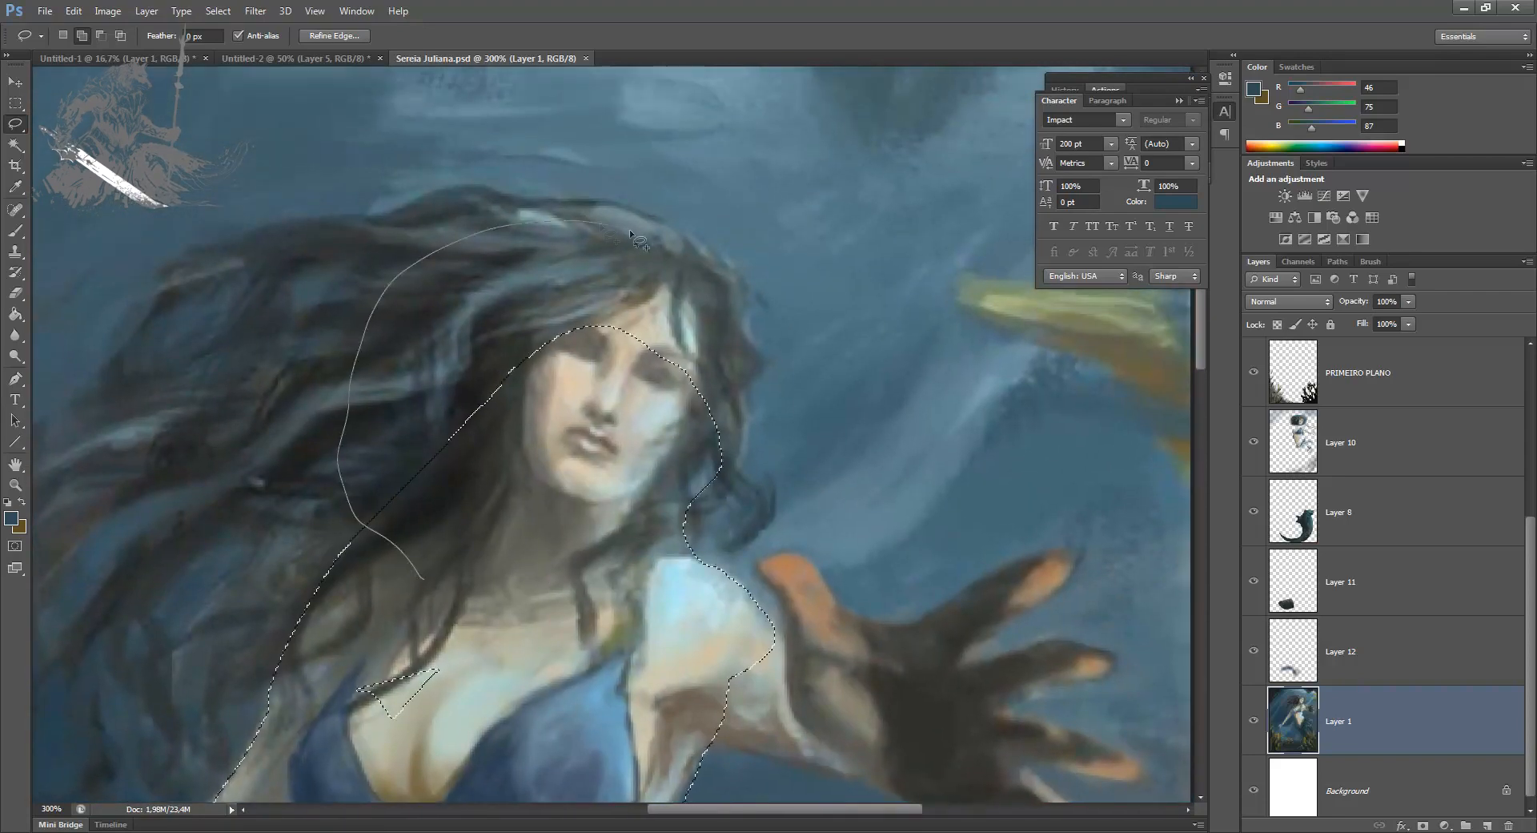
pyautogui.moveTo(738, 390); pyautogui.dragTo(635, 532)
# Step: Add the outstretched forearm, palm and thumb to the mermaid's selection
pyautogui.moveTo(689, 636)
pyautogui.mouseDown()
pyautogui.moveTo(686, 463)
pyautogui.moveTo(662, 414)
pyautogui.mouseUp()
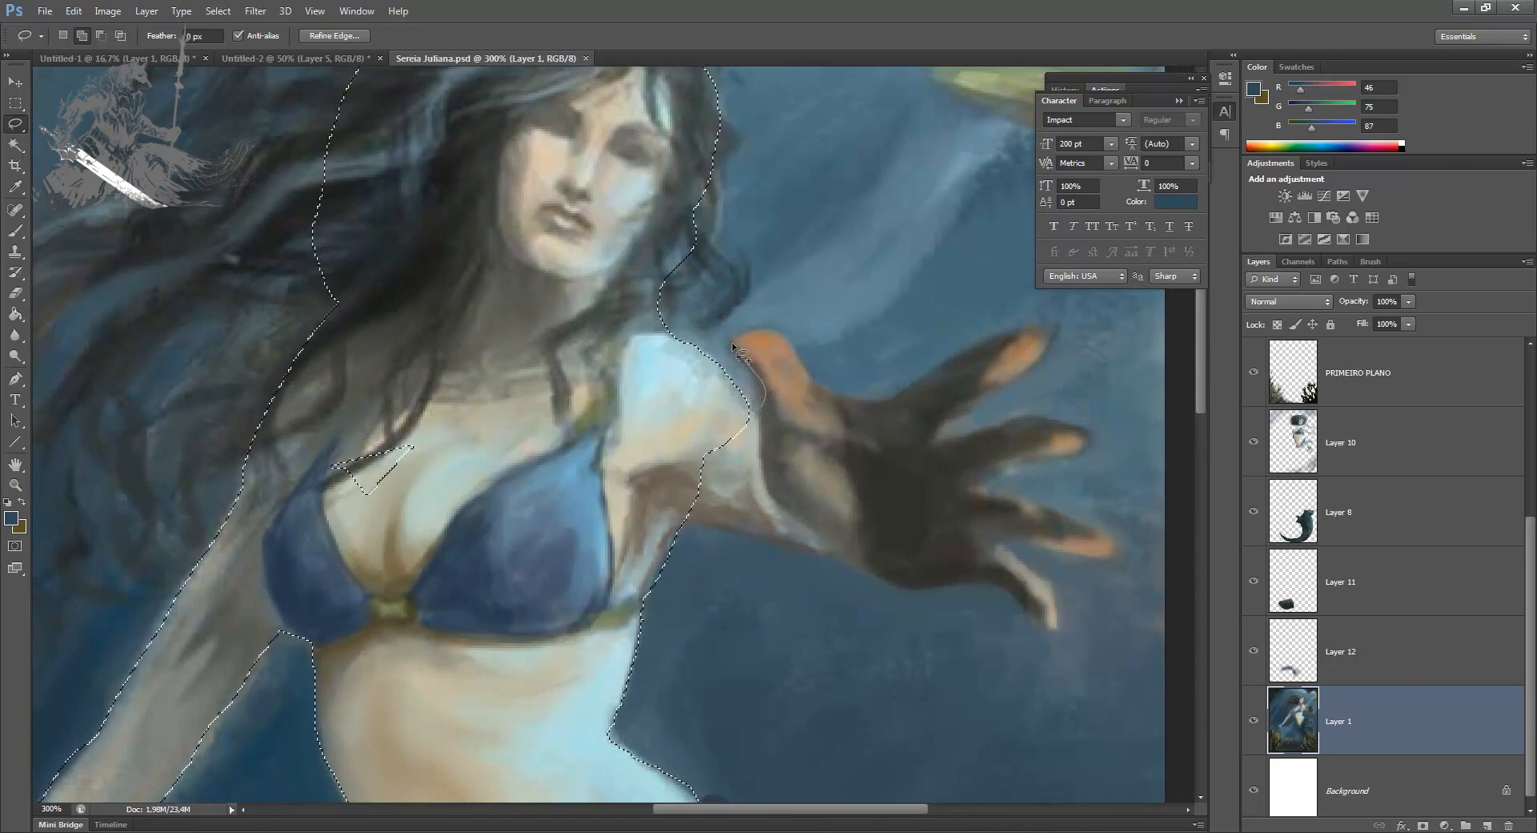
pyautogui.moveTo(813, 377)
pyautogui.mouseDown()
pyautogui.moveTo(867, 477)
pyautogui.moveTo(833, 533)
pyautogui.mouseUp()
pyautogui.moveTo(725, 526); pyautogui.dragTo(634, 424)
pyautogui.moveTo(773, 541)
pyautogui.mouseDown()
pyautogui.moveTo(866, 577)
pyautogui.moveTo(989, 585)
pyautogui.moveTo(865, 463)
pyautogui.mouseUp()
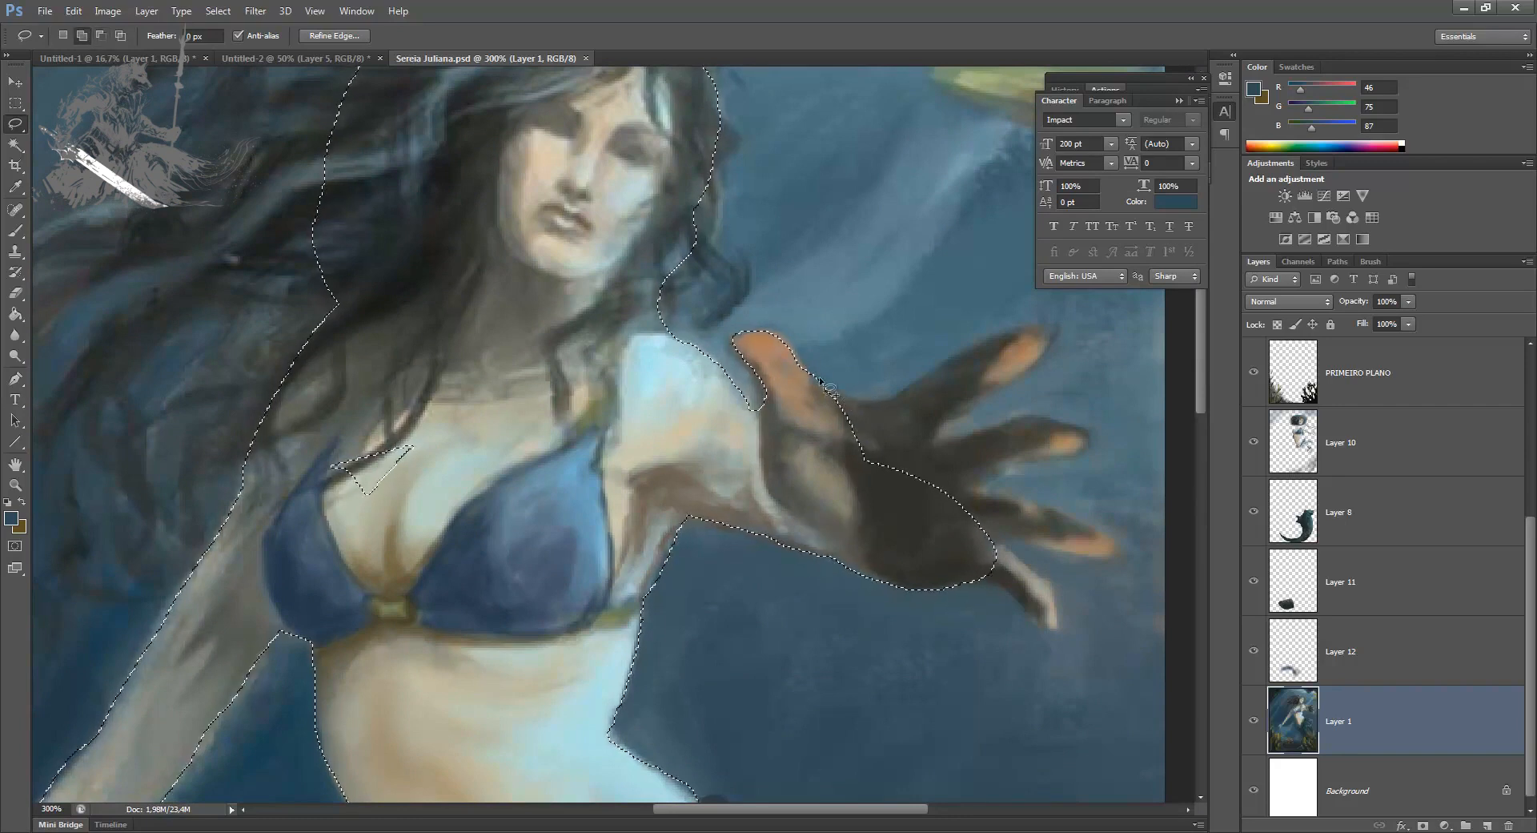
# Step: Add the four remaining fingers of the outstretched hand to the selection, following the gaps between them
pyautogui.moveTo(819, 388)
pyautogui.mouseDown()
pyautogui.moveTo(882, 390)
pyautogui.moveTo(824, 388)
pyautogui.moveTo(866, 403)
pyautogui.moveTo(1029, 332)
pyautogui.mouseUp()
pyautogui.moveTo(1039, 472); pyautogui.dragTo(957, 495)
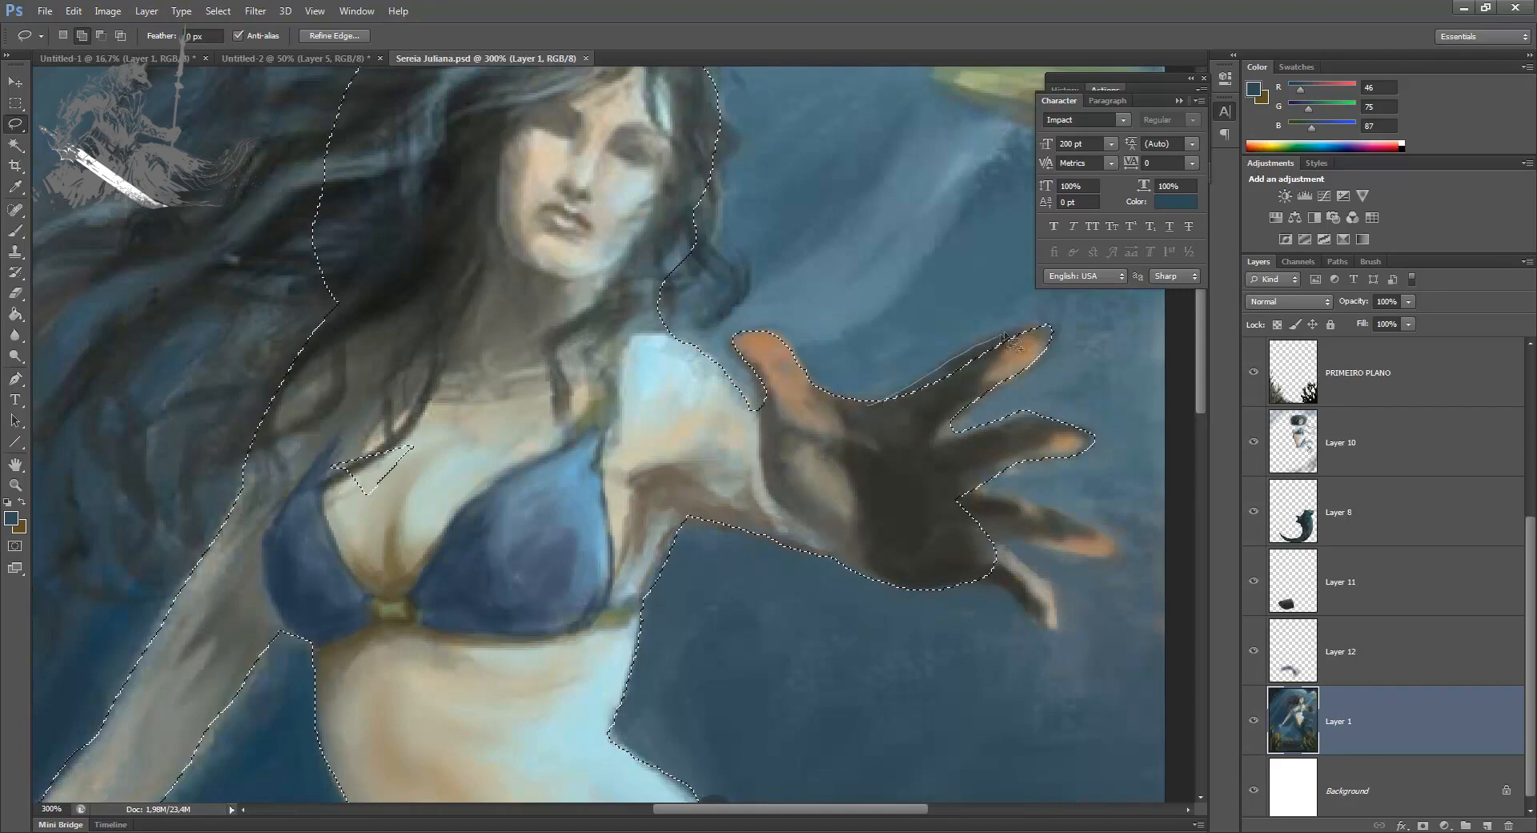
pyautogui.moveTo(886, 449); pyautogui.dragTo(704, 395)
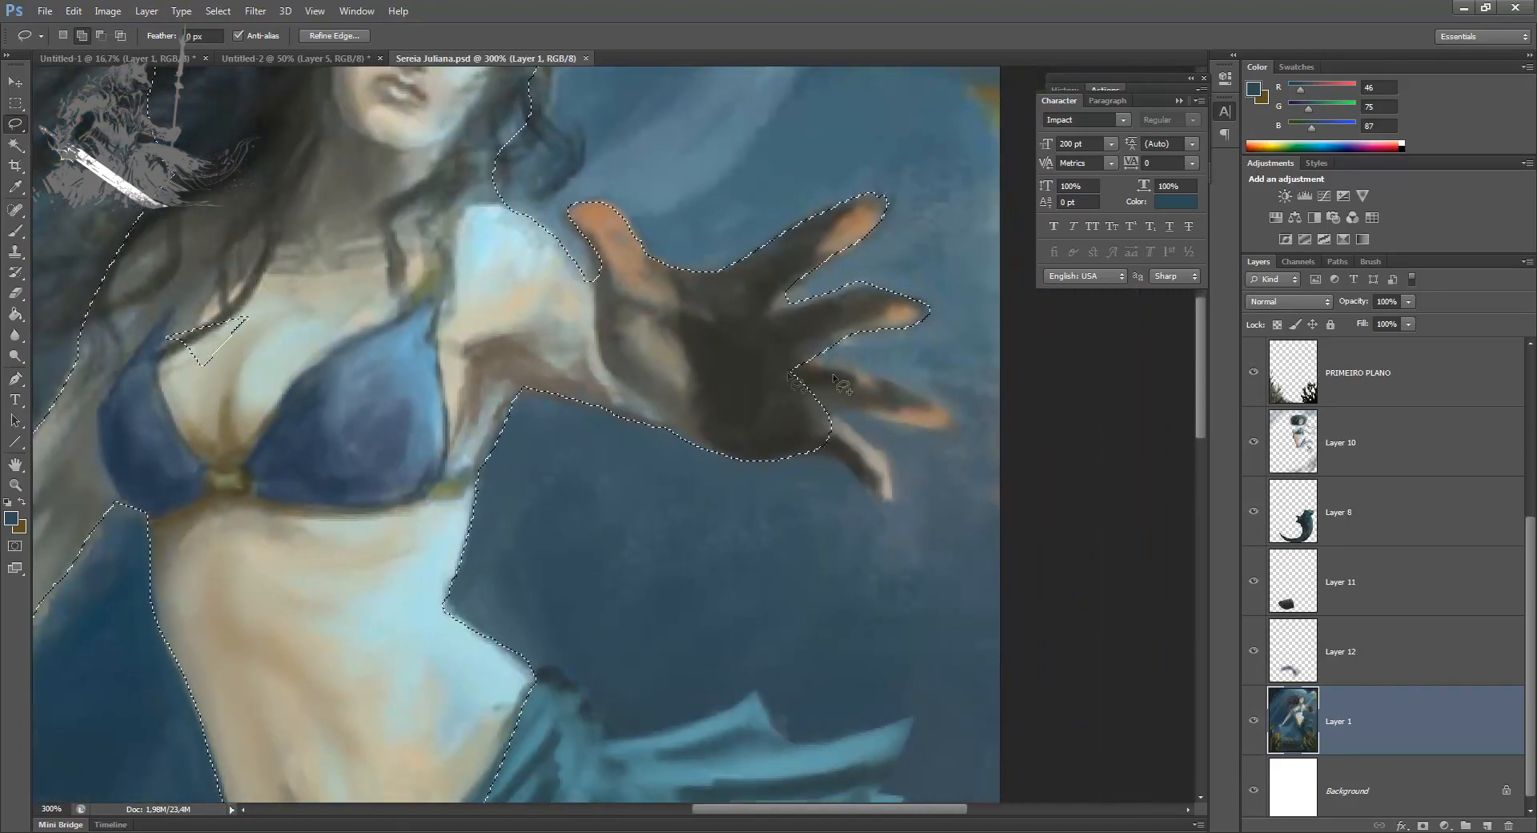
pyautogui.moveTo(794, 357)
pyautogui.mouseDown()
pyautogui.moveTo(908, 388)
pyautogui.moveTo(953, 430)
pyautogui.moveTo(720, 393)
pyautogui.moveTo(826, 409)
pyautogui.mouseUp()
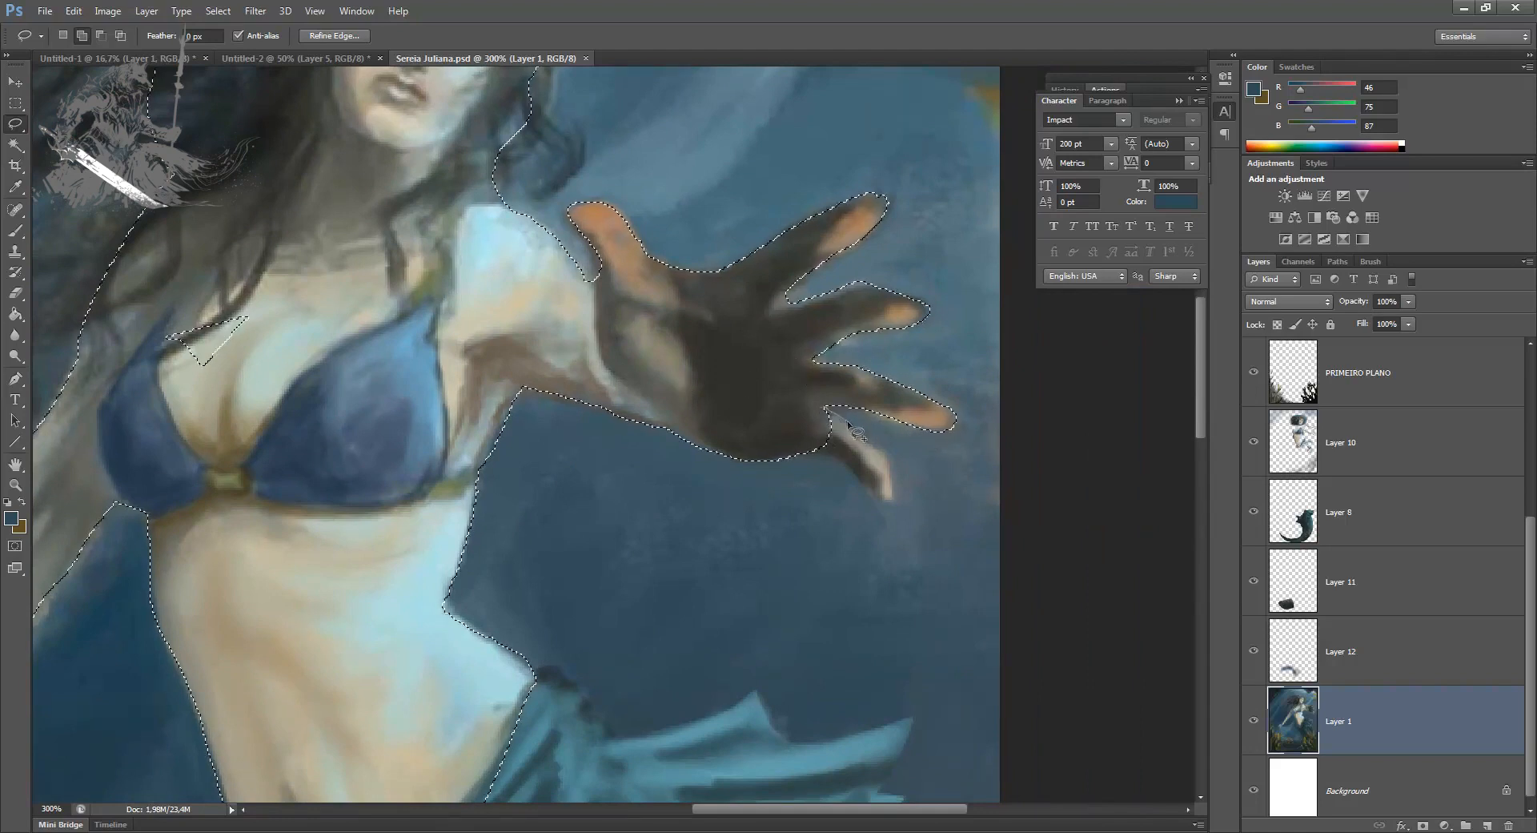
pyautogui.moveTo(839, 455)
pyautogui.mouseDown()
pyautogui.moveTo(774, 409)
pyautogui.moveTo(688, 448)
pyautogui.mouseUp()
# Step: Add the flowing hair strands behind the head to the selection and copy the selected figure to a new layer
pyautogui.scroll(-2, 643, 486)
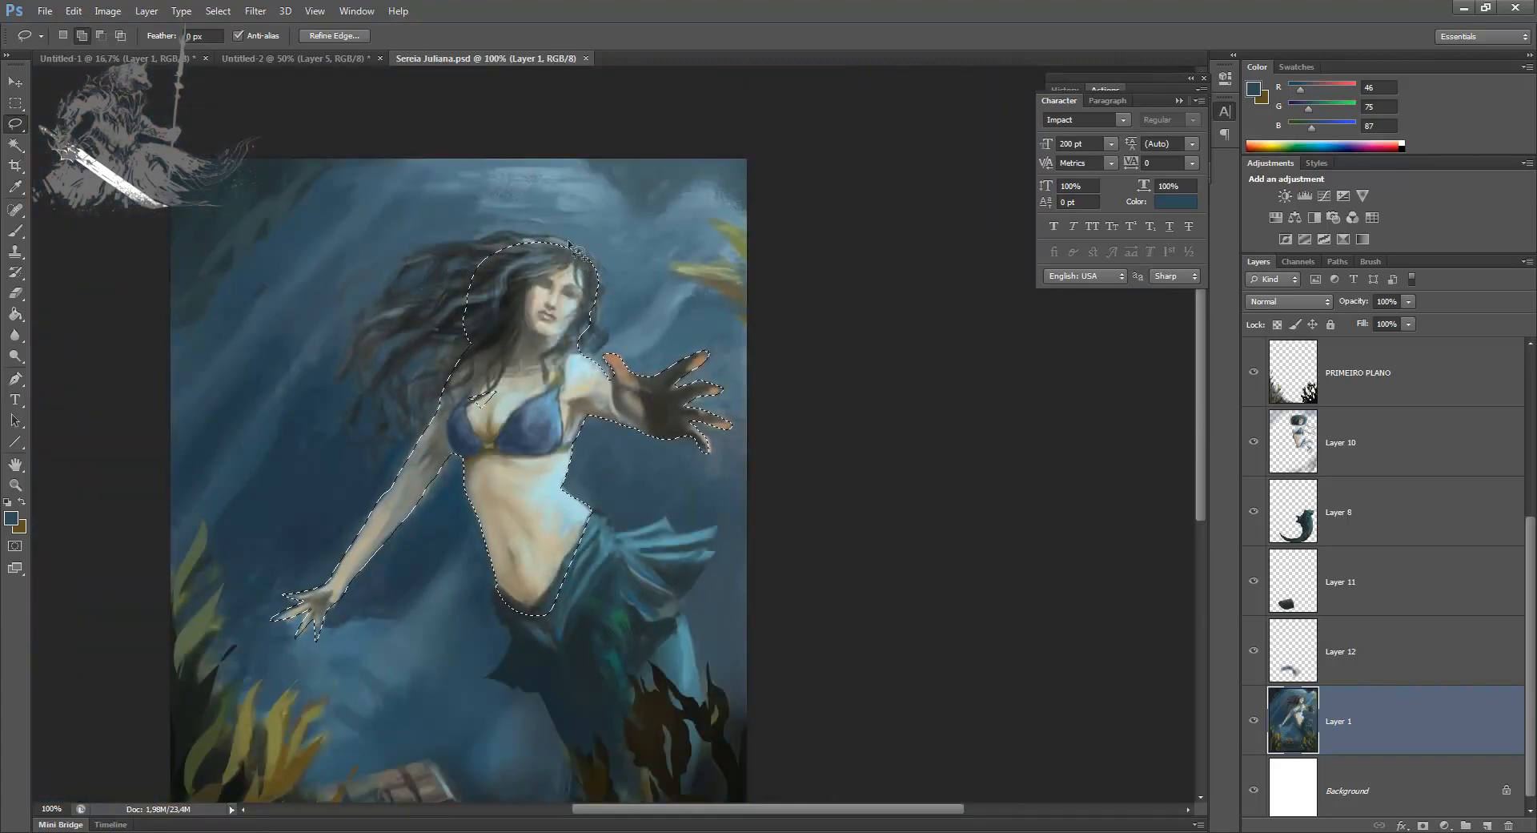
pyautogui.moveTo(429, 254)
pyautogui.mouseDown()
pyautogui.moveTo(347, 353)
pyautogui.moveTo(443, 314)
pyautogui.moveTo(393, 338)
pyautogui.moveTo(375, 383)
pyautogui.moveTo(448, 334)
pyautogui.moveTo(400, 404)
pyautogui.moveTo(403, 391)
pyautogui.moveTo(408, 415)
pyautogui.moveTo(444, 409)
pyautogui.moveTo(553, 322)
pyautogui.mouseUp()
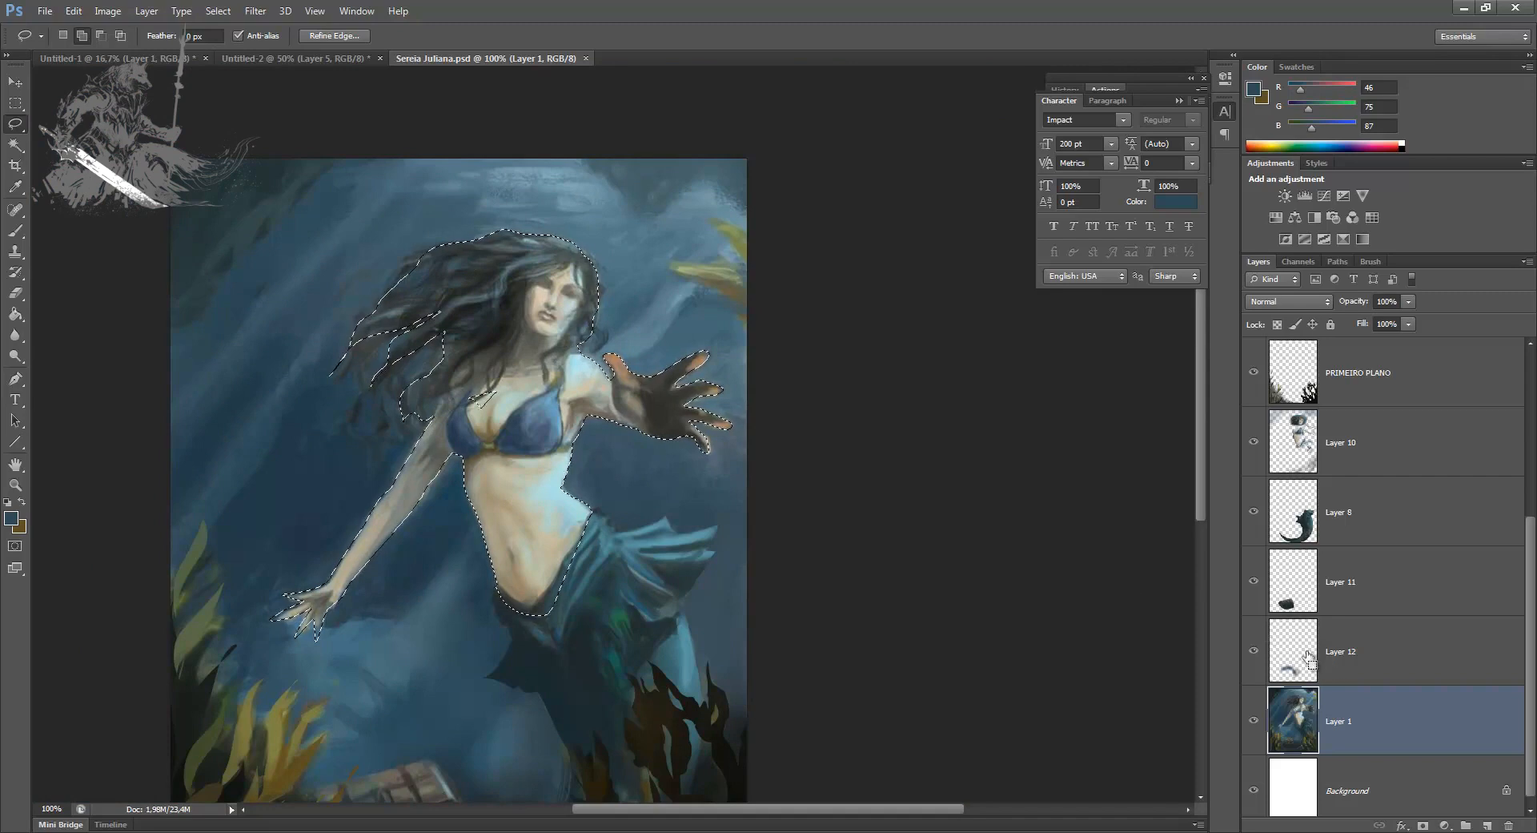
pyautogui.hotkey('ctrl', 'j')
# Step: Place the copied figure directly beneath the tail layer, merge the two layers, and rename the result SEREIA
pyautogui.moveTo(1304, 663); pyautogui.dragTo(1342, 571)
pyautogui.click(1331, 526)
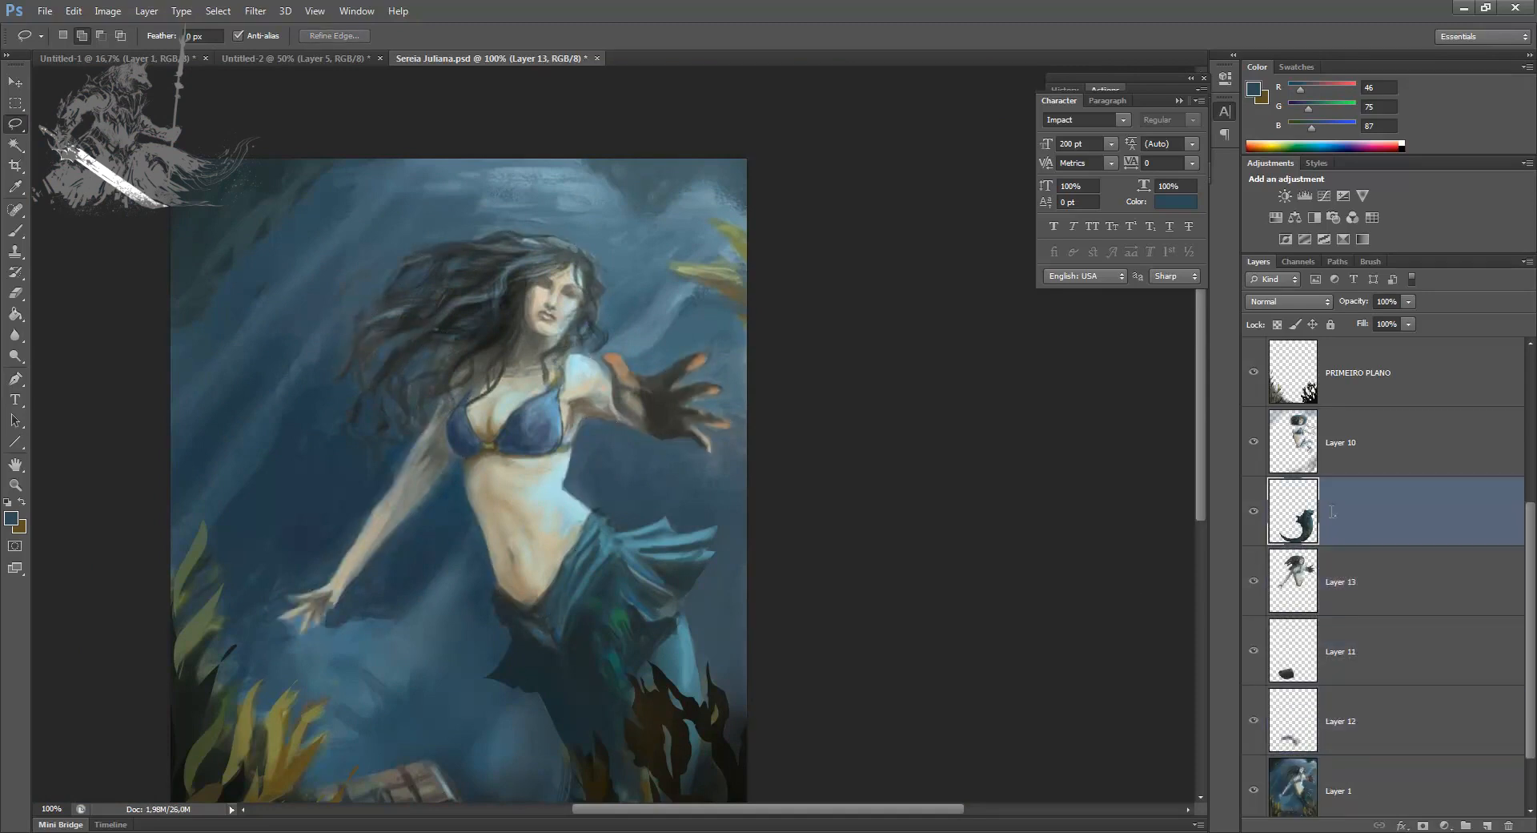
pyautogui.hotkey('ctrl', 'e')
pyautogui.doubleClick(1342, 513)
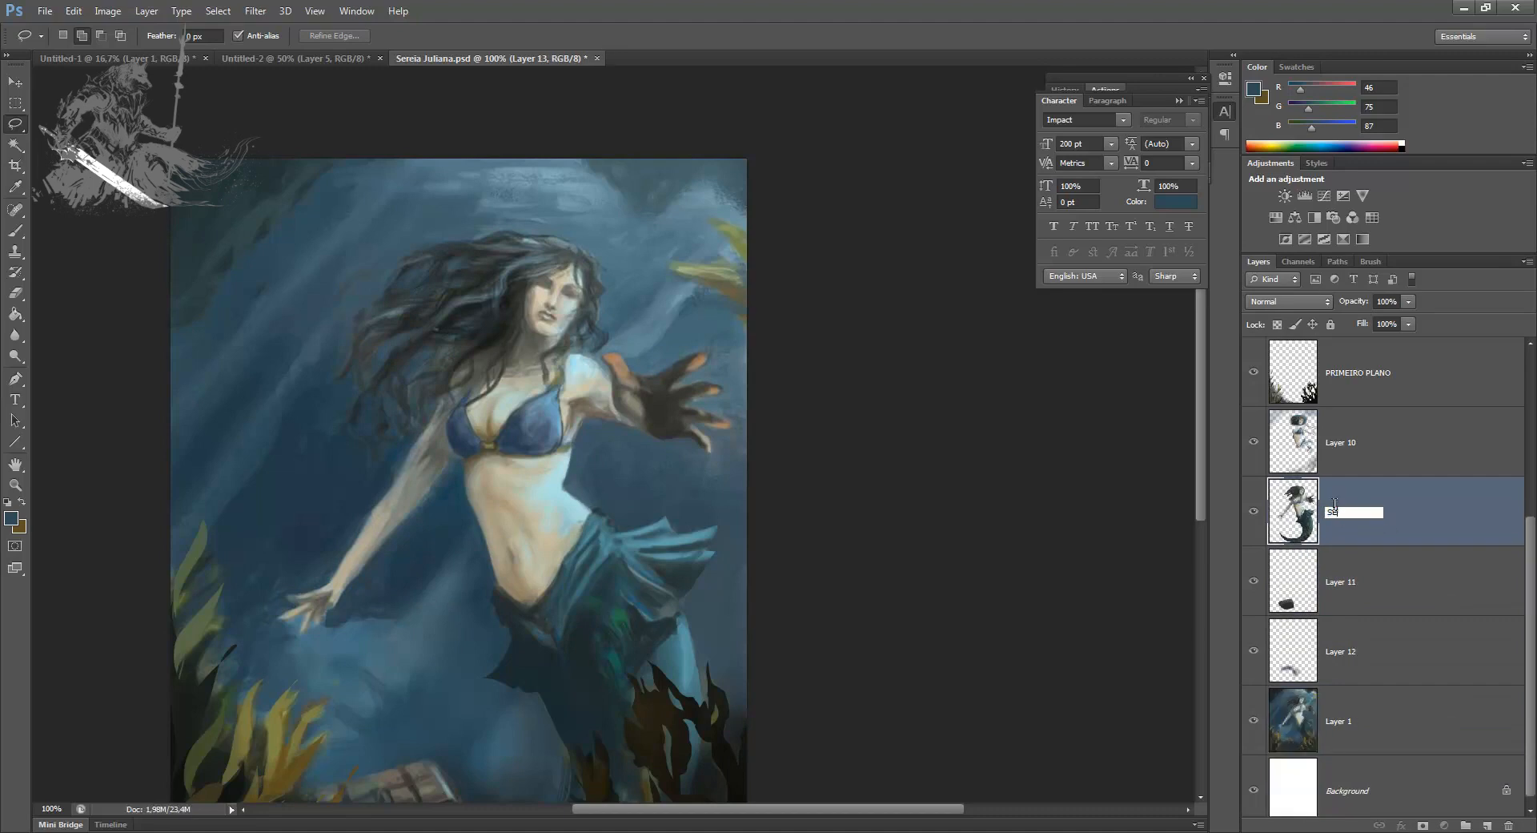
# Step: Rename the chest's layer, Layer 11, as BAÚ and merge Layer 12 down into Layer 1
pyautogui.press('Tab')
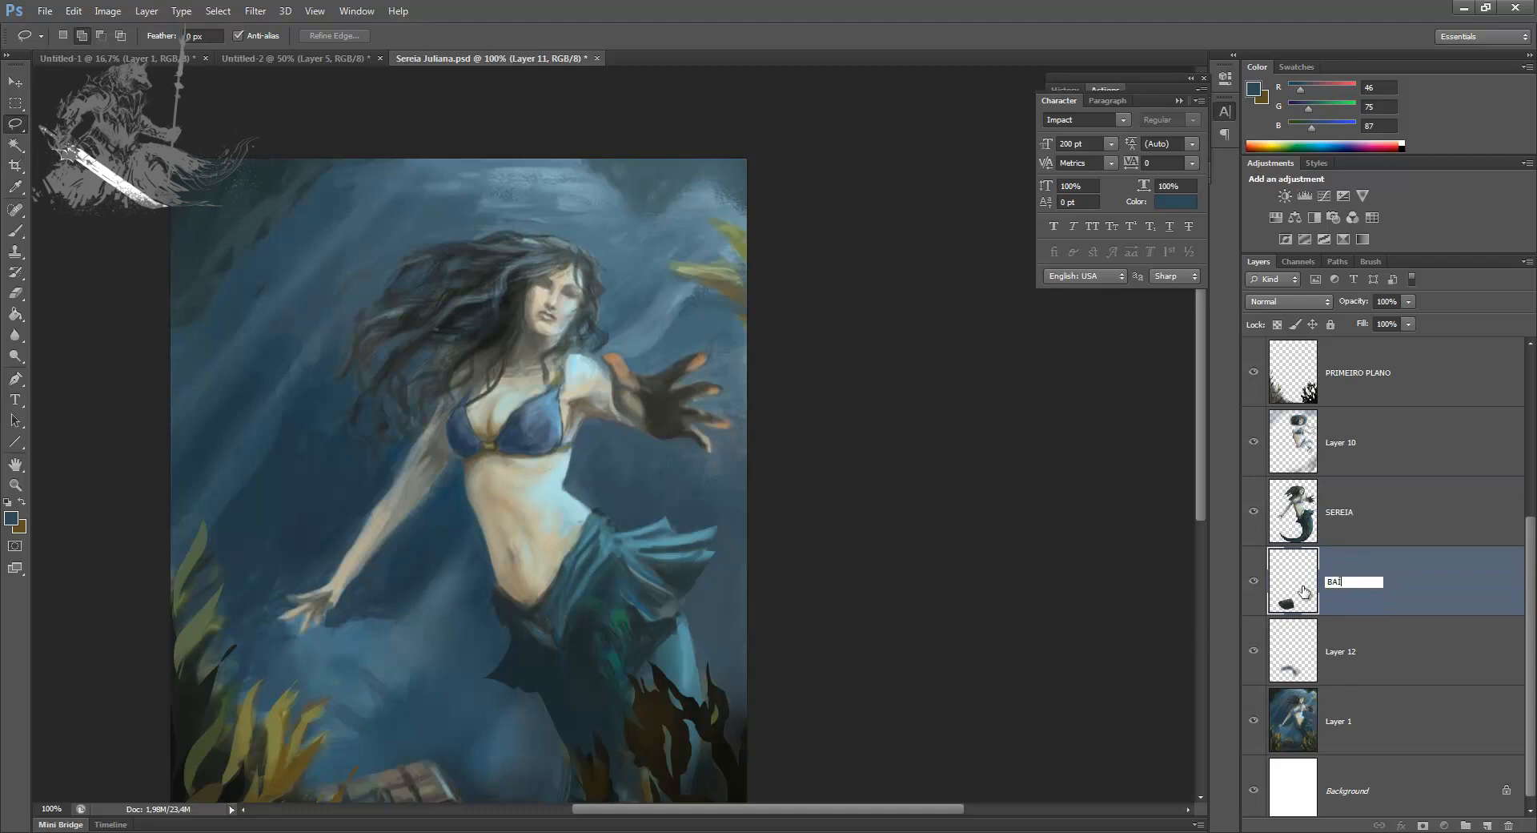
pyautogui.click(1402, 674)
pyautogui.hotkey('ctrl', 'e')
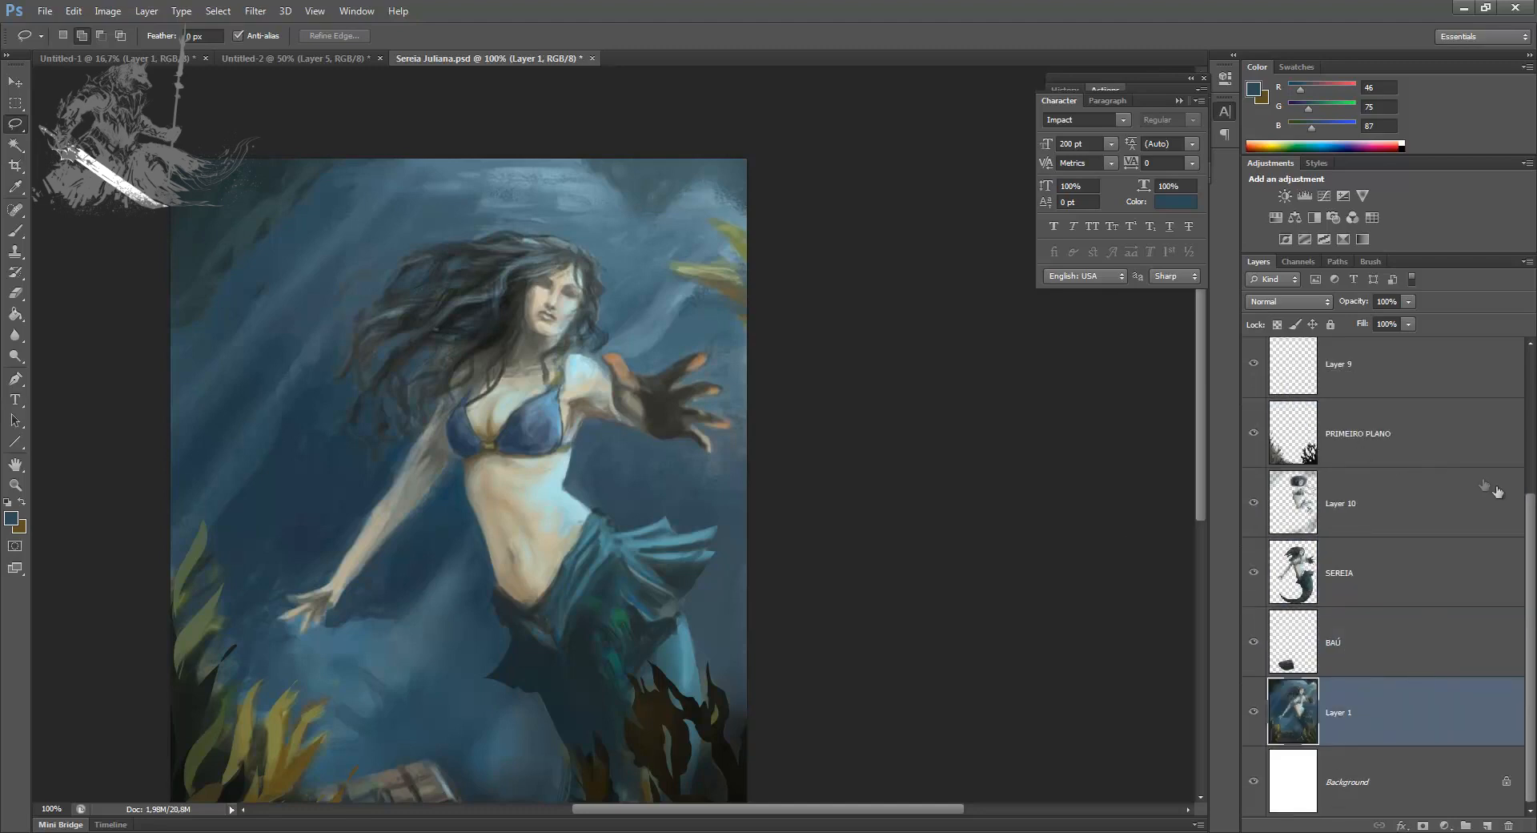
# Step: Turn on the visibility of Layer 9 and merge it down into PRIMEIRO PLANO
pyautogui.scroll(1, 1497, 492)
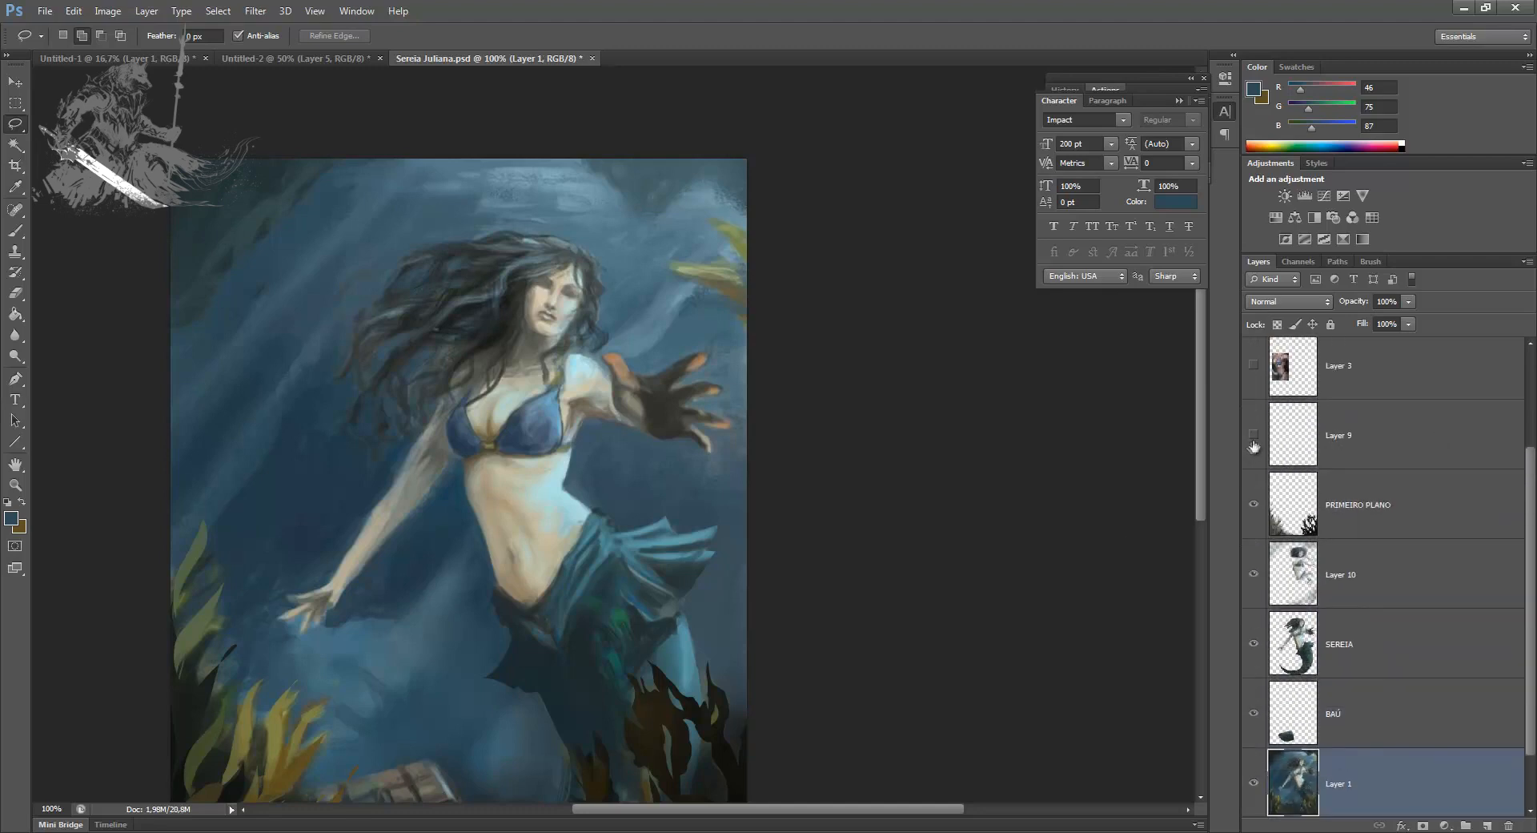
pyautogui.click(1254, 445)
pyautogui.click(1330, 435)
pyautogui.hotkey('ctrl', 'e')
pyautogui.hotkey('ctrl', '-')
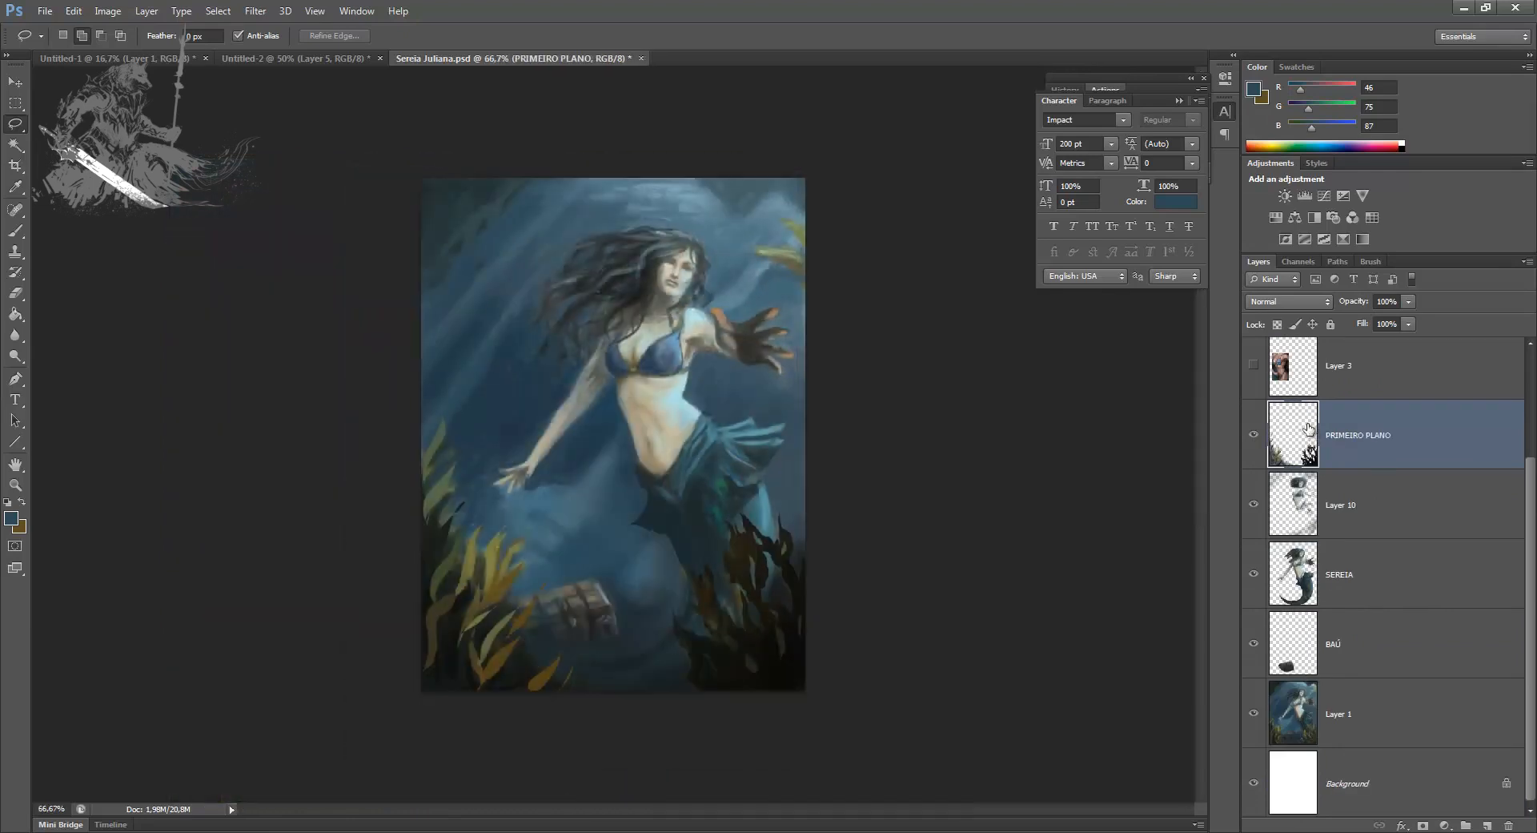
# Step: Create a new layer above Layer 1 and brush light blue rays into the upper water behind the mermaid's head
pyautogui.click(1381, 545)
pyautogui.click(1362, 653)
pyautogui.click(1385, 725)
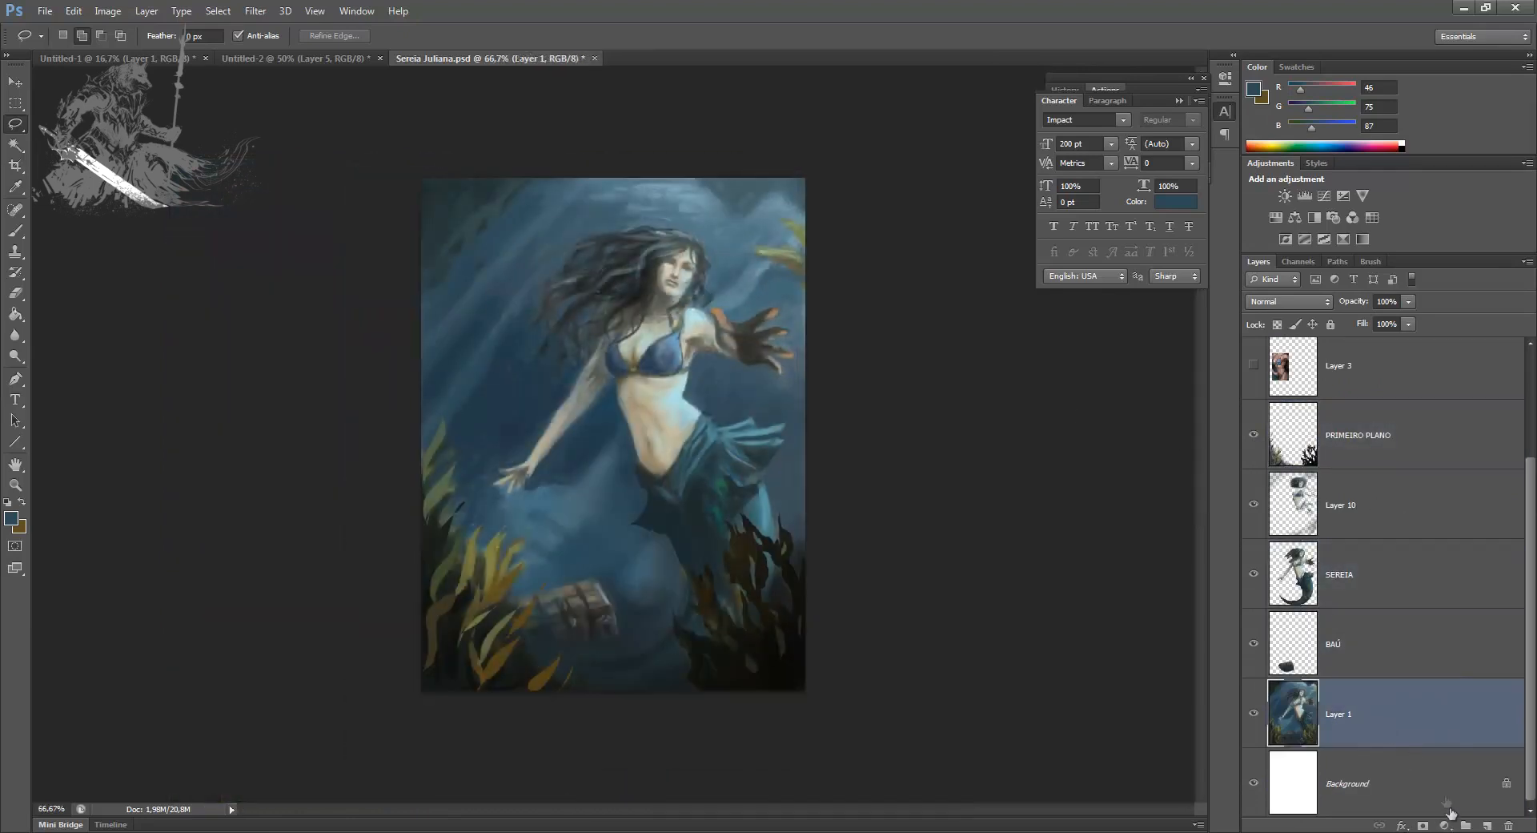
pyautogui.click(1485, 825)
pyautogui.press('b')
pyautogui.keyDown('alt'); pyautogui.click(552, 376); pyautogui.keyUp('alt')
pyautogui.moveTo(588, 328); pyautogui.dragTo(666, 202)
pyautogui.keyDown('alt'); pyautogui.click(685, 190); pyautogui.keyUp('alt')
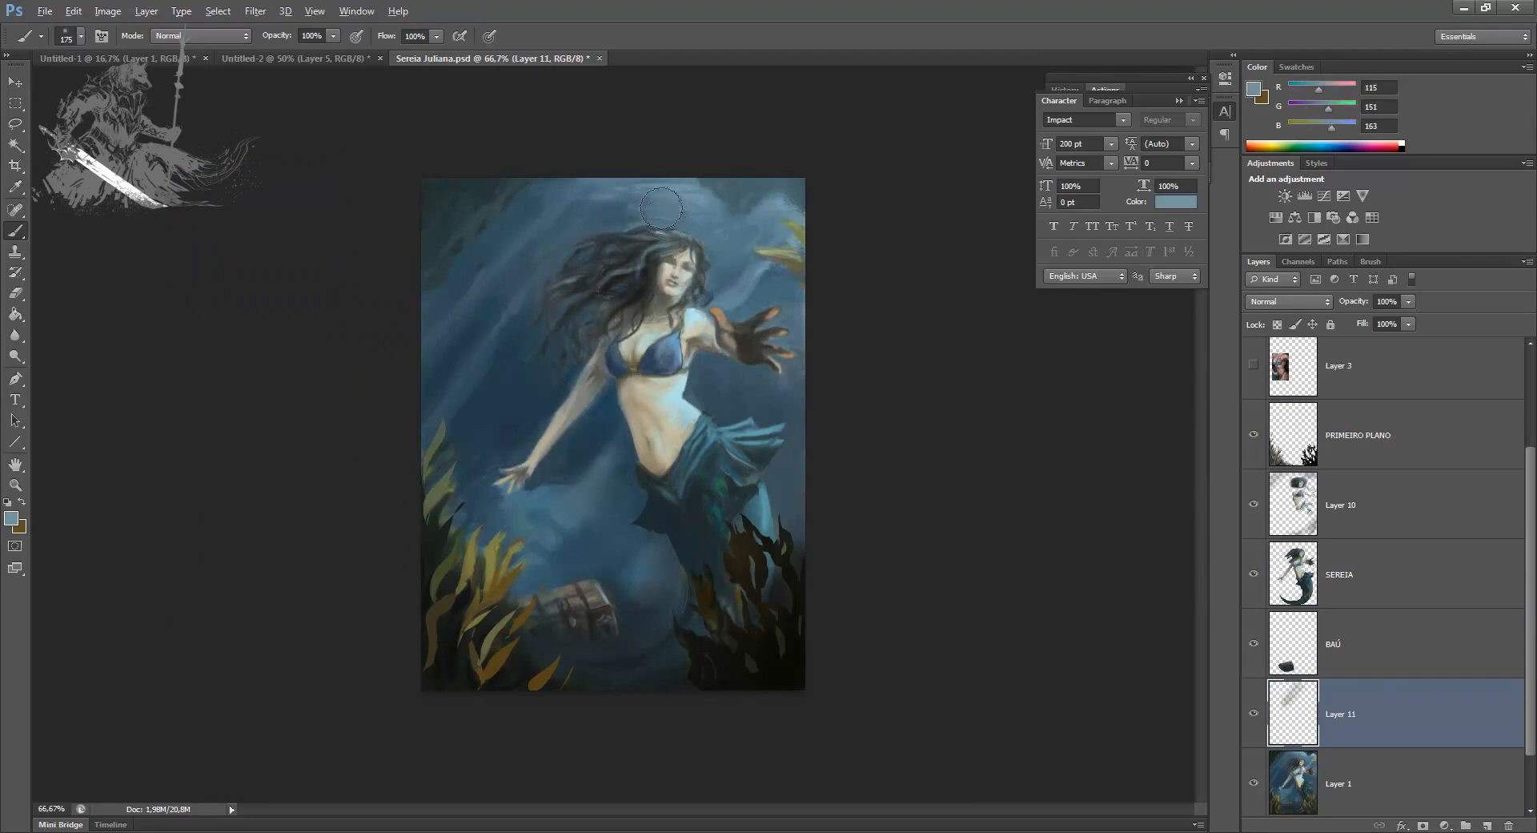
# Step: Blend sampled light and dark blues across the upper background water on both sides of the mermaid
pyautogui.moveTo(690, 266)
pyautogui.mouseDown()
pyautogui.moveTo(750, 243)
pyautogui.moveTo(806, 343)
pyautogui.mouseUp()
pyautogui.keyDown('alt'); pyautogui.click(509, 374); pyautogui.keyUp('alt')
pyautogui.moveTo(439, 368)
pyautogui.mouseDown()
pyautogui.moveTo(553, 237)
pyautogui.moveTo(621, 205)
pyautogui.mouseUp()
pyautogui.keyDown('alt'); pyautogui.click(669, 196); pyautogui.keyUp('alt')
pyautogui.moveTo(548, 261); pyautogui.dragTo(644, 182)
pyautogui.keyDown('alt'); pyautogui.click(510, 370); pyautogui.keyUp('alt')
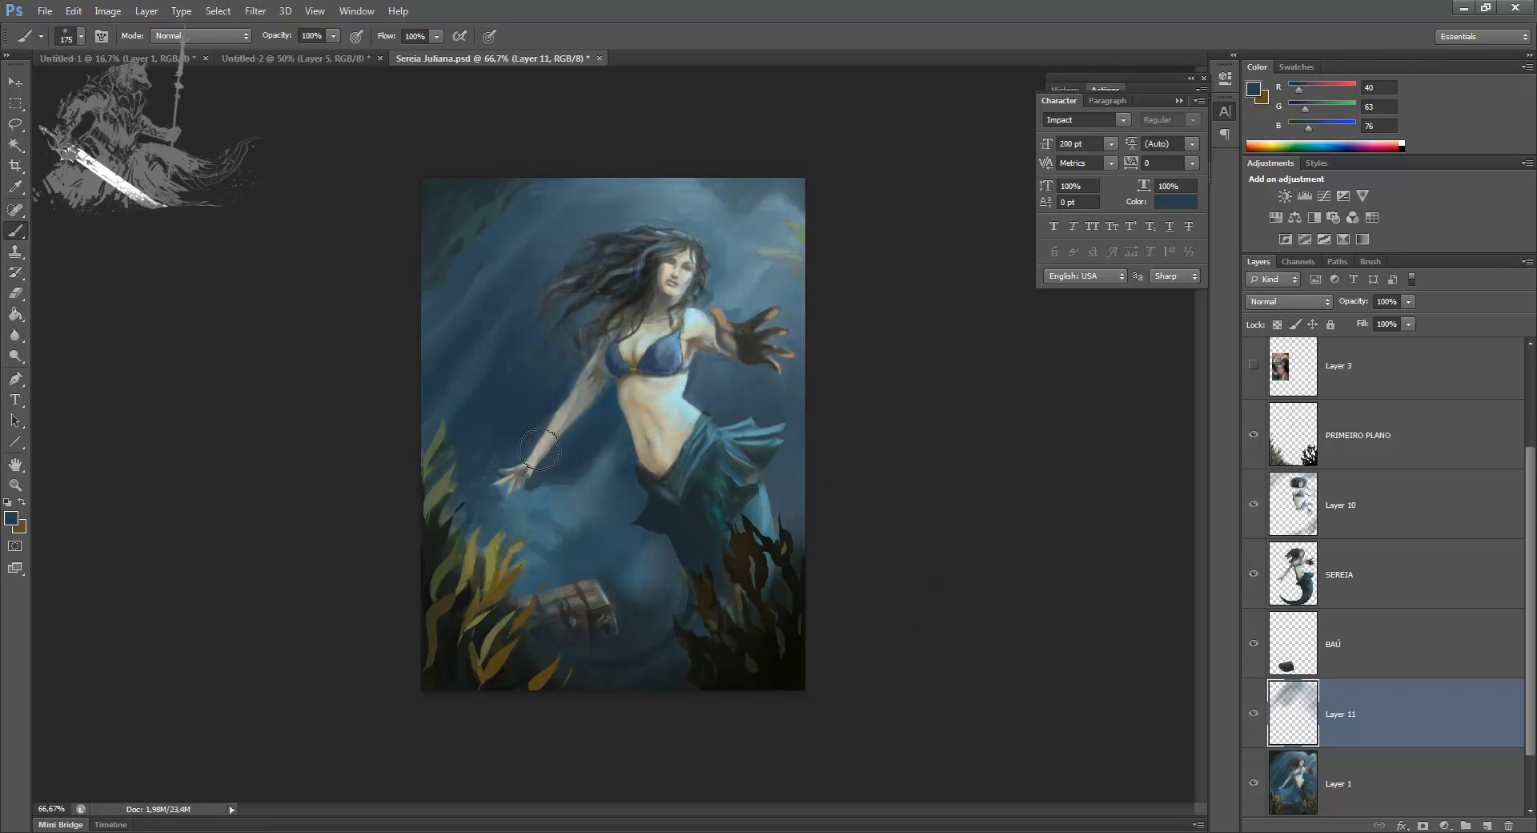
# Step: Add another new layer and lasso the lower part of the canvas with a jagged, rock-like upper edge rising toward the outstretched hand
pyautogui.press('l')
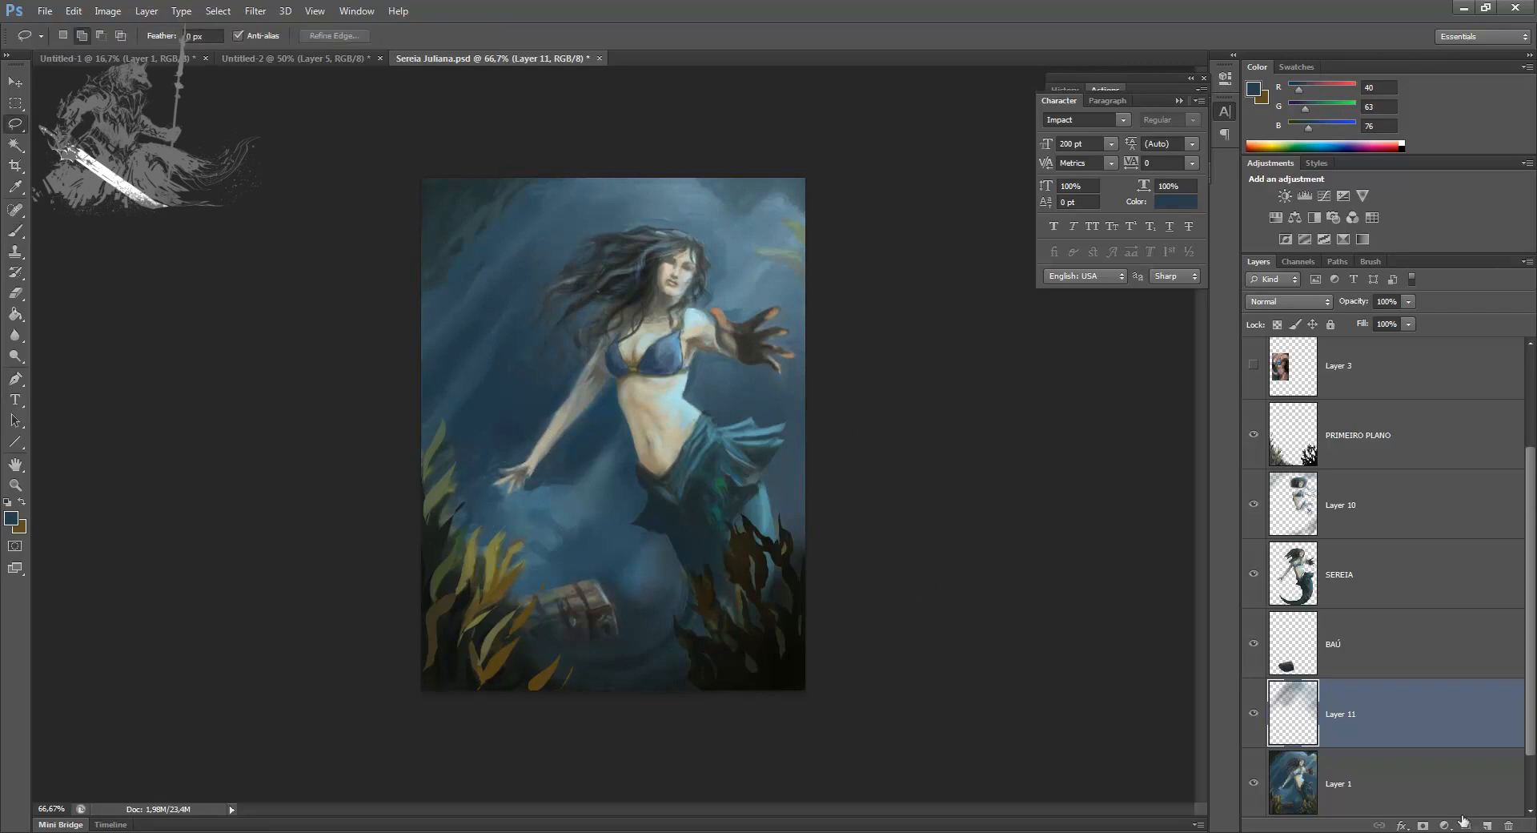
pyautogui.click(1487, 825)
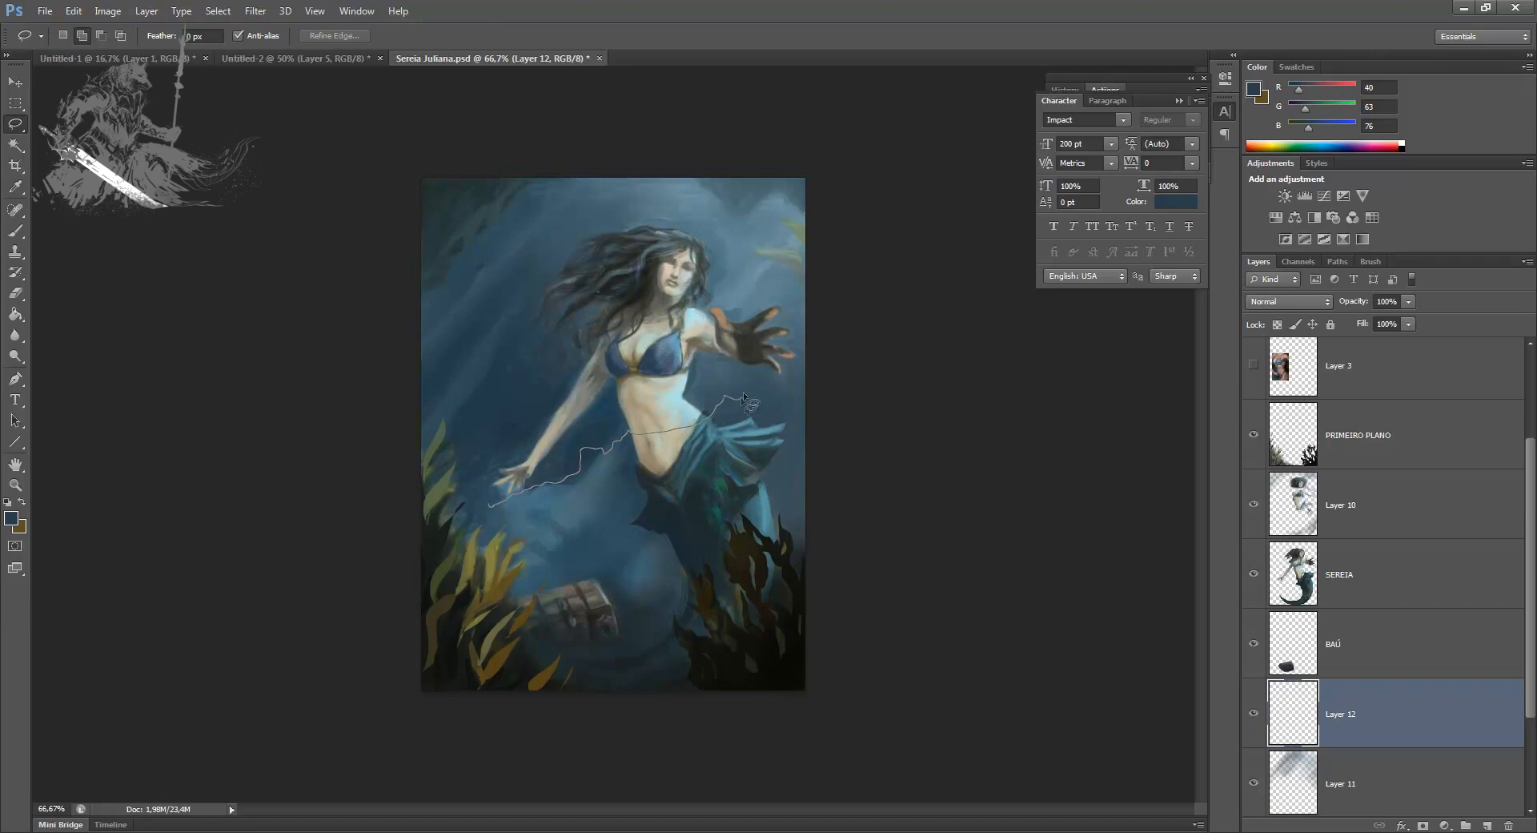
pyautogui.moveTo(798, 345)
pyautogui.mouseDown()
pyautogui.moveTo(942, 577)
pyautogui.moveTo(400, 697)
pyautogui.moveTo(488, 503)
pyautogui.moveTo(472, 629)
pyautogui.moveTo(728, 713)
pyautogui.moveTo(728, 700)
pyautogui.mouseUp()
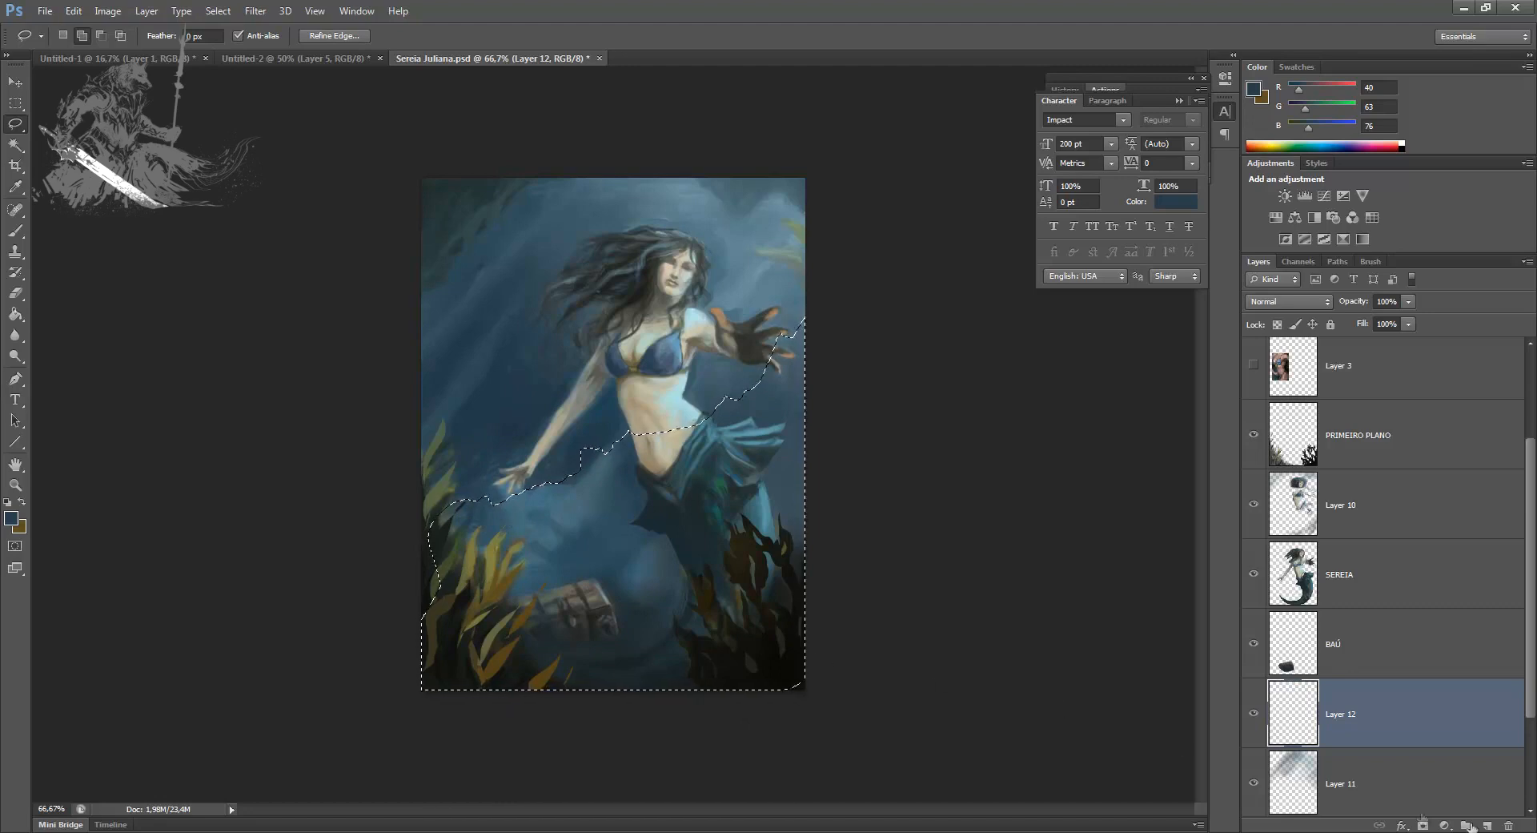
# Step: Brush sampled dark blue just inside the jagged selection edge, below the lowered arm
pyautogui.press('b')
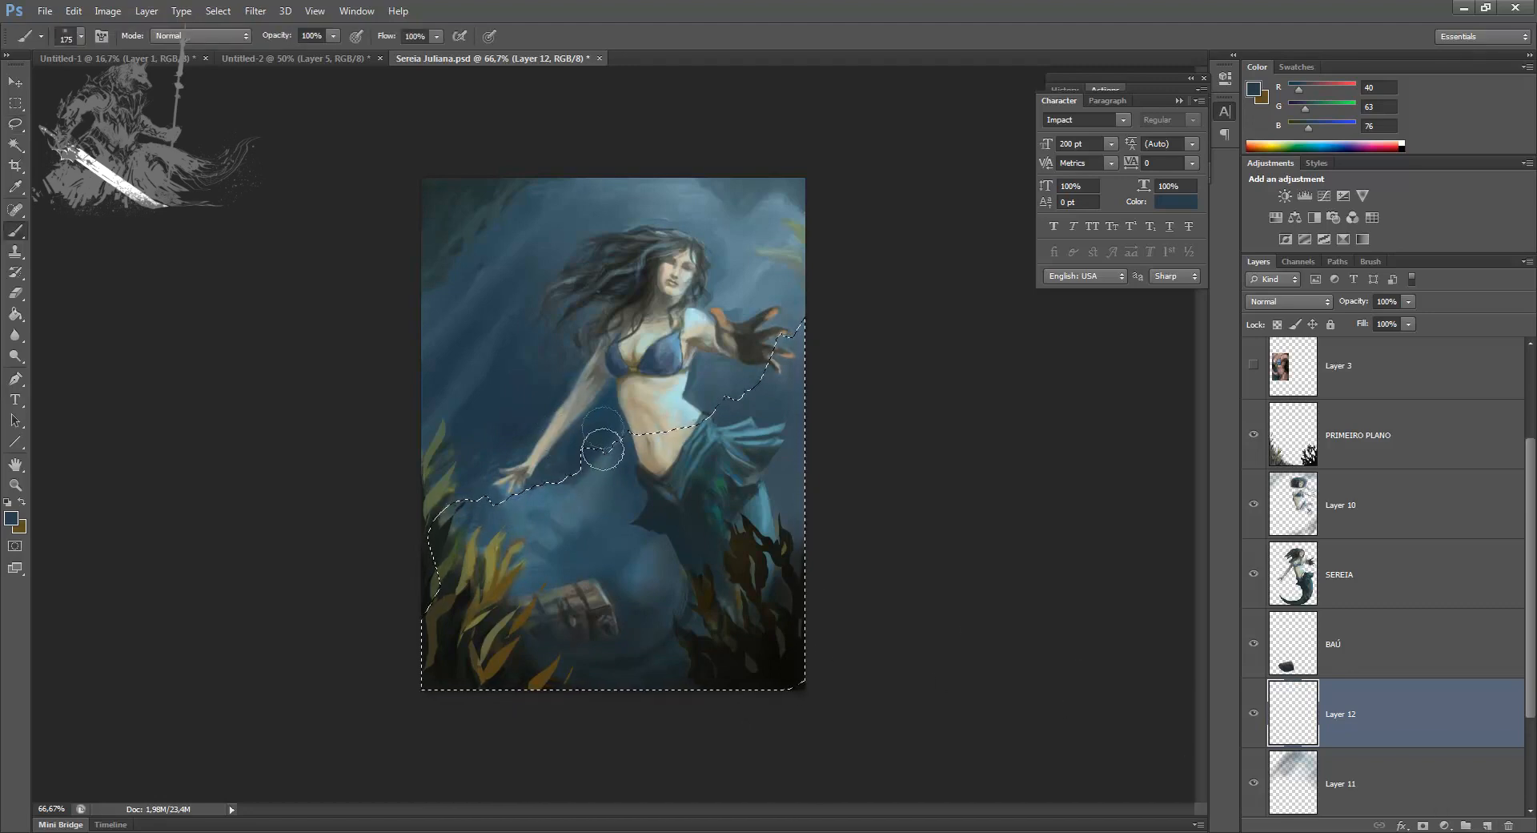
pyautogui.keyDown('alt'); pyautogui.click(611, 498); pyautogui.keyUp('alt')
pyautogui.press('x')
pyautogui.keyDown('alt'); pyautogui.click(578, 422); pyautogui.keyUp('alt')
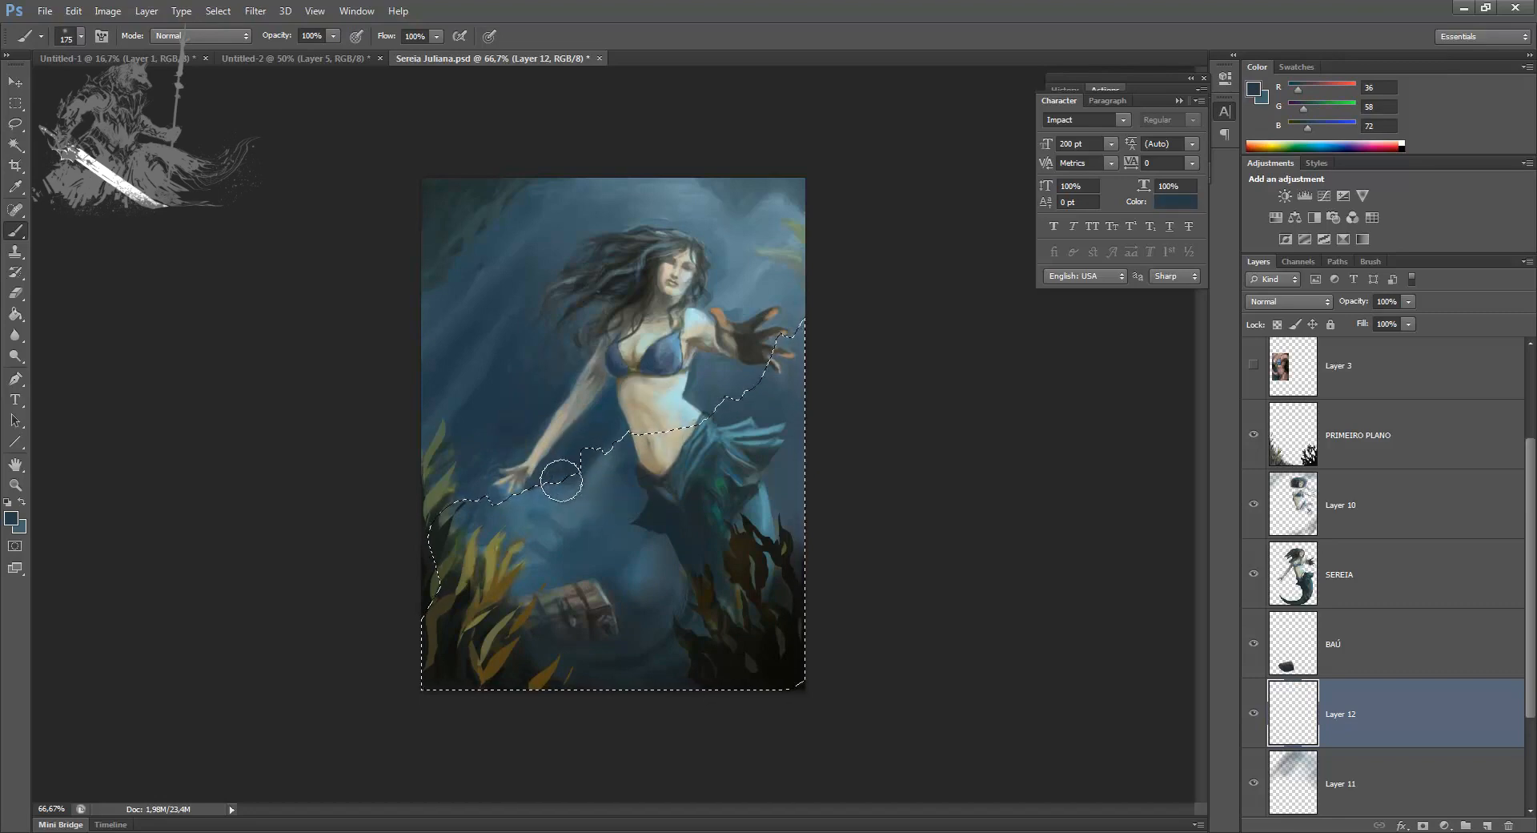
pyautogui.moveTo(561, 482); pyautogui.dragTo(583, 463)
# Step: Invert the selection, brush lighter blue along the other side of the jagged edge, and deselect
pyautogui.press('x')
pyautogui.hotkey('ctrl', 'shift', 'i')
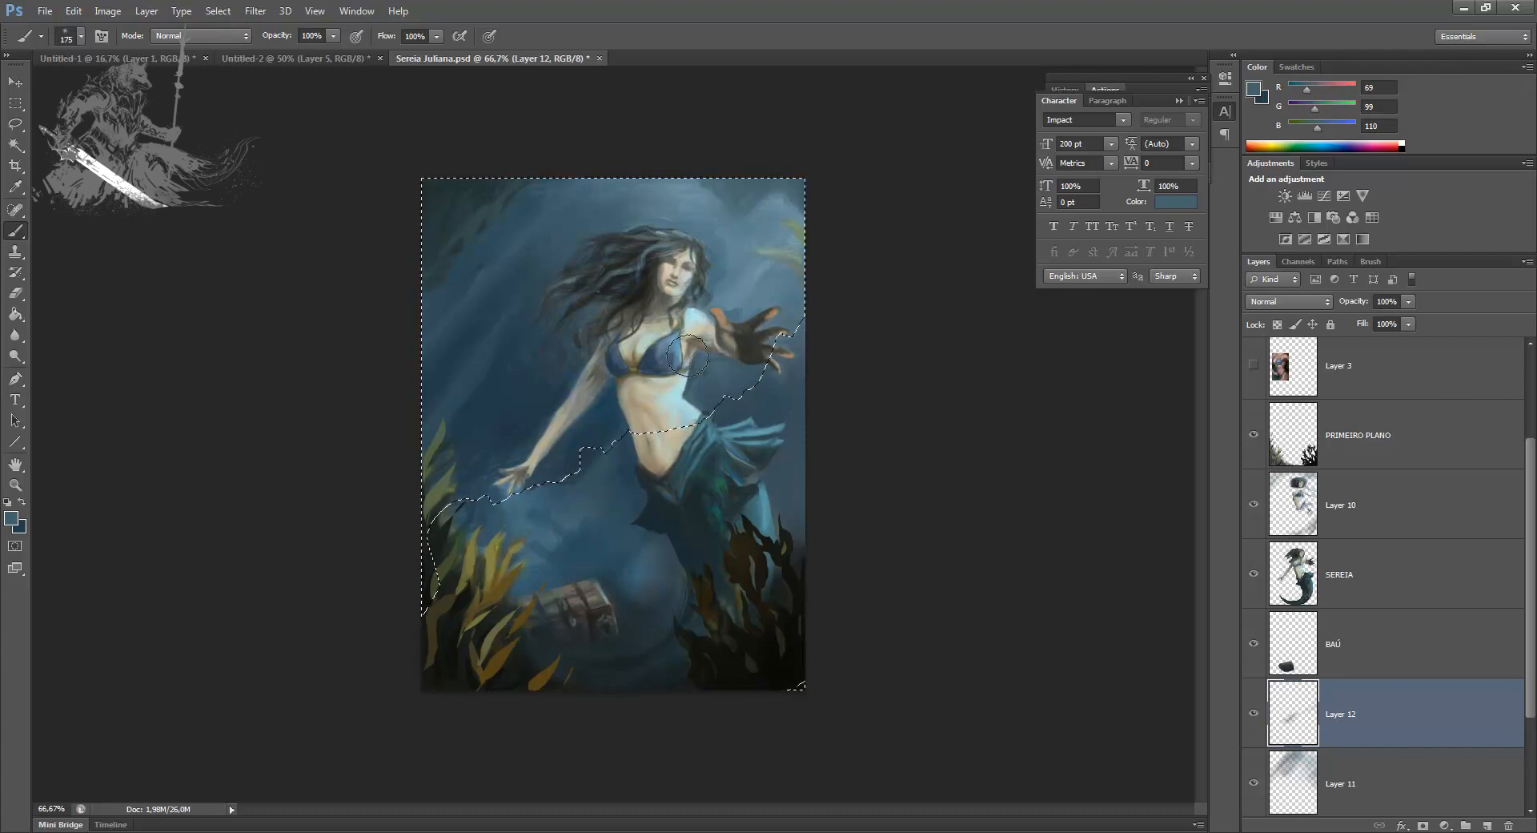
pyautogui.hotkey('ctrl', 'd')
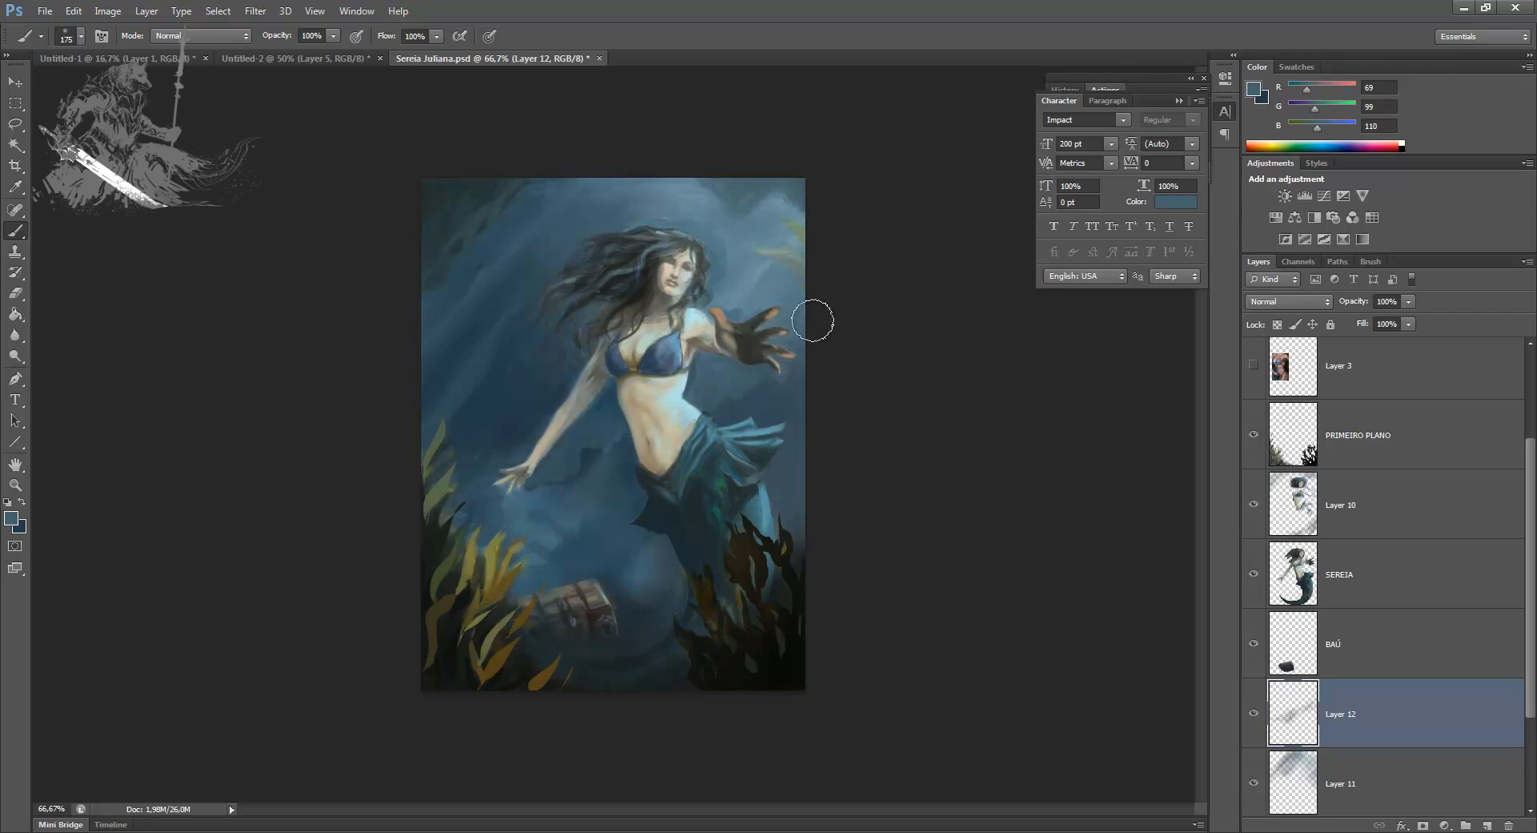
# Step: Restore the lower selection, add more dark blue along its jagged edge, deselect, and compare the layer on and off
pyautogui.hotkey('ctrl', 'shift', 'd')
pyautogui.keyDown('alt'); pyautogui.click(544, 504); pyautogui.keyUp('alt')
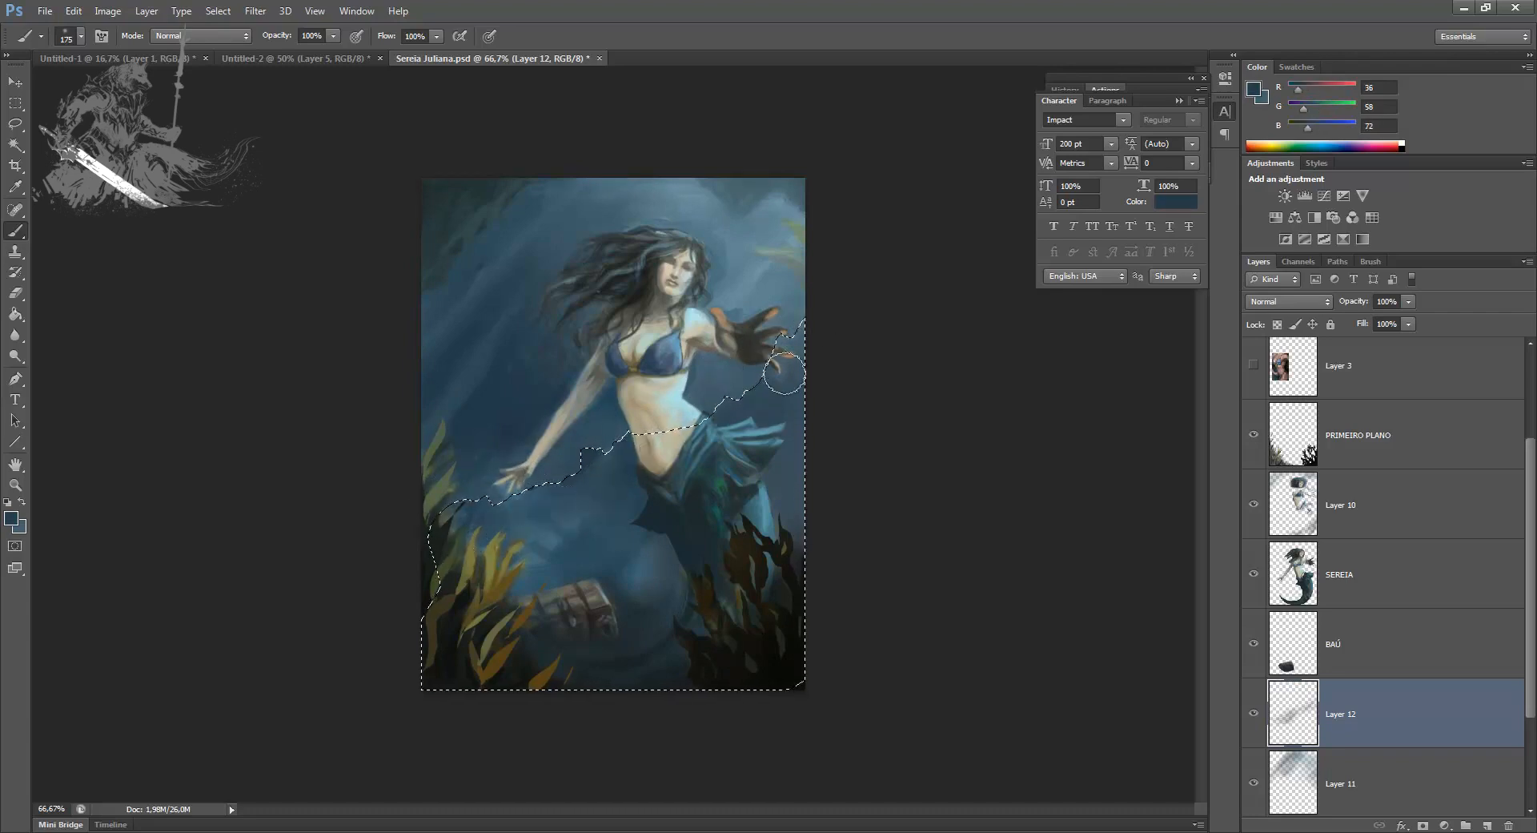
pyautogui.hotkey('ctrl', 'd')
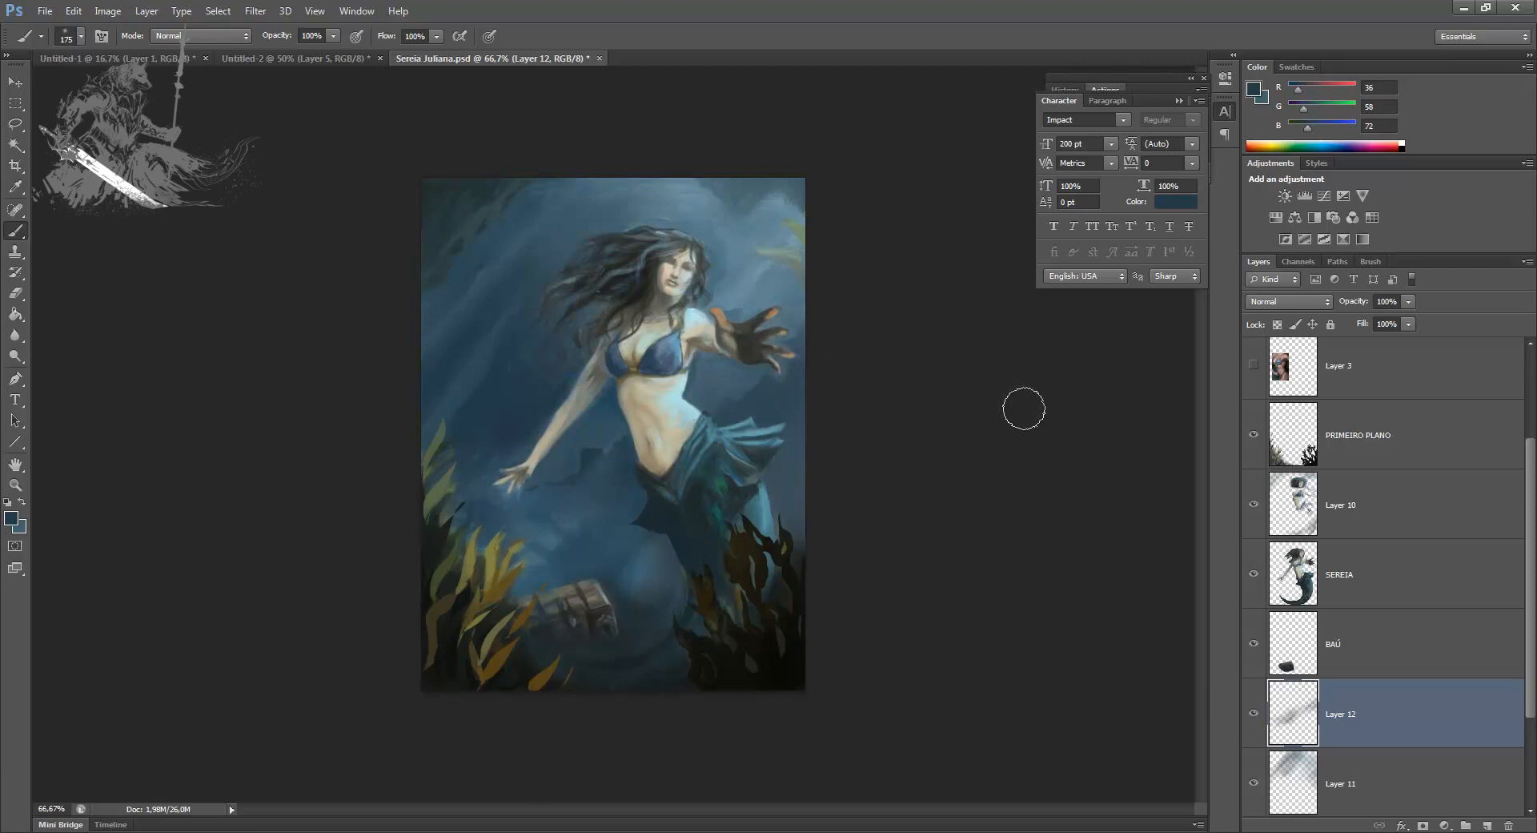
pyautogui.click(1254, 713)
pyautogui.click(1254, 714)
# Step: Warp the distant rock layer so it rises near the outstretched hand and sags below the lowered arm
pyautogui.press('e')
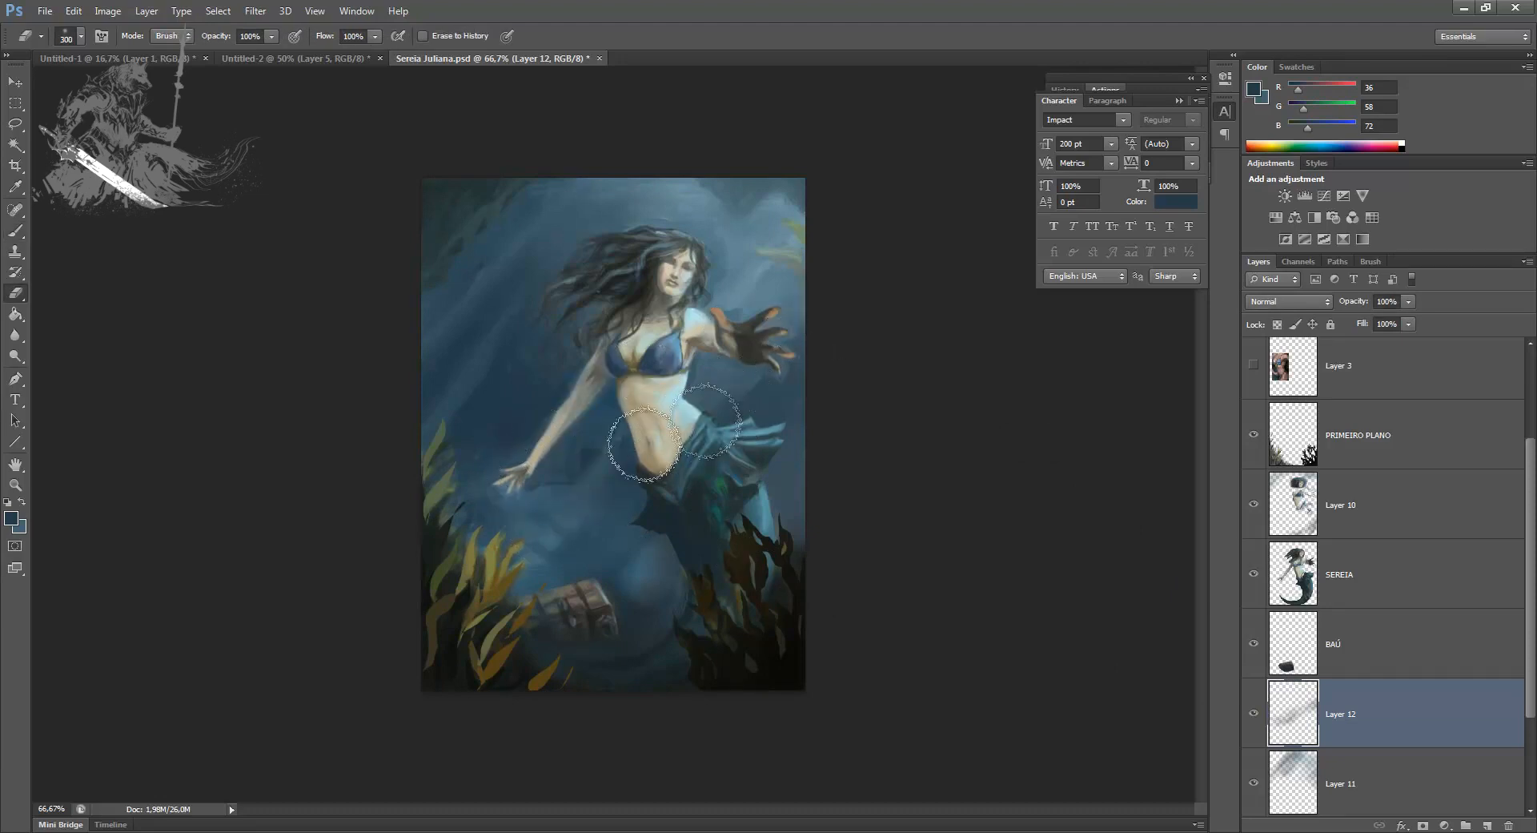
pyautogui.hotkey('ctrl', 't')
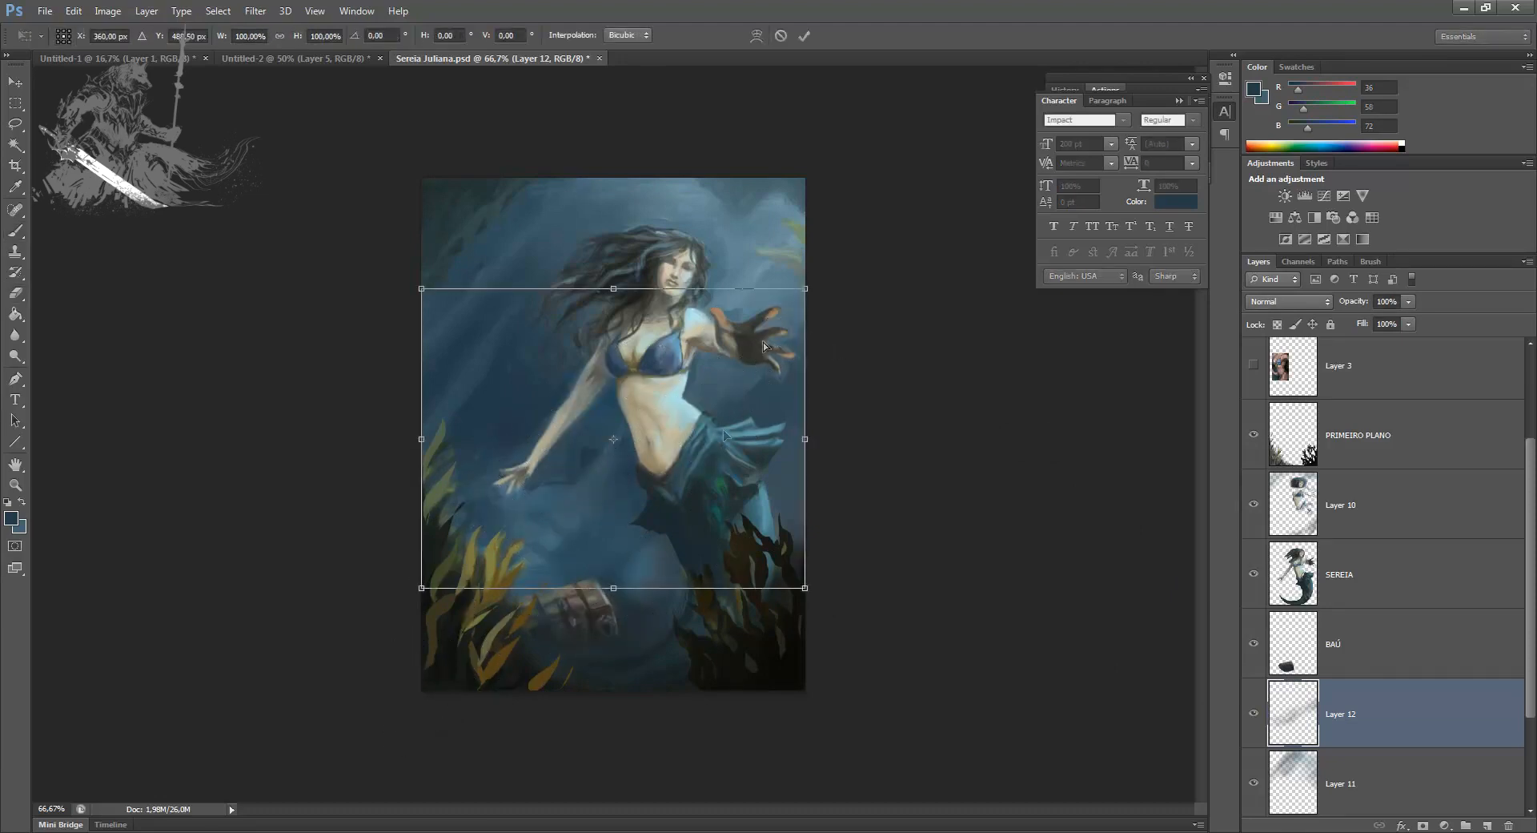
pyautogui.click(756, 35)
pyautogui.moveTo(783, 357); pyautogui.dragTo(766, 320)
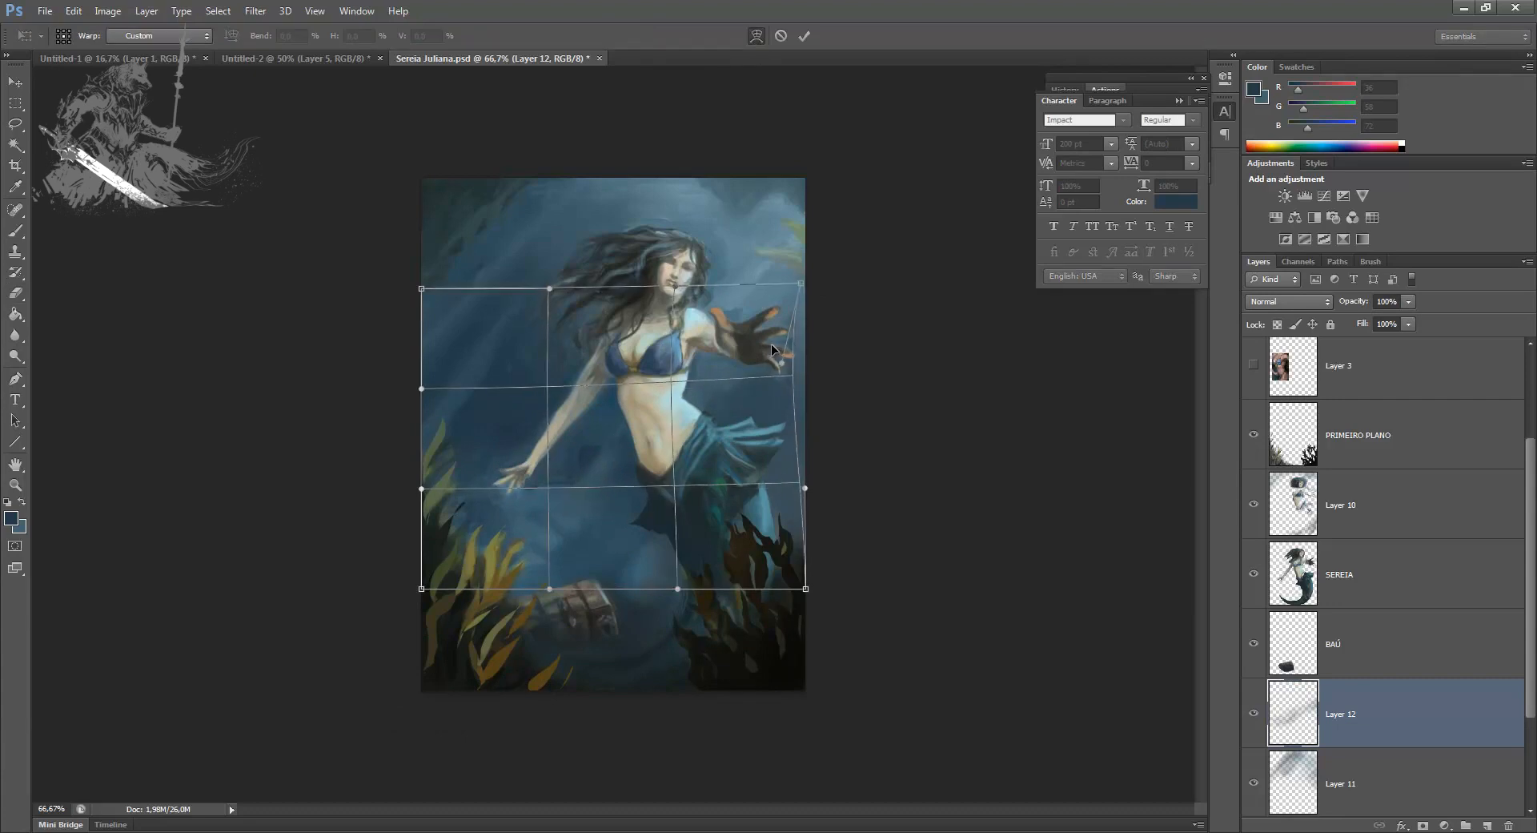
pyautogui.moveTo(559, 509); pyautogui.dragTo(561, 523)
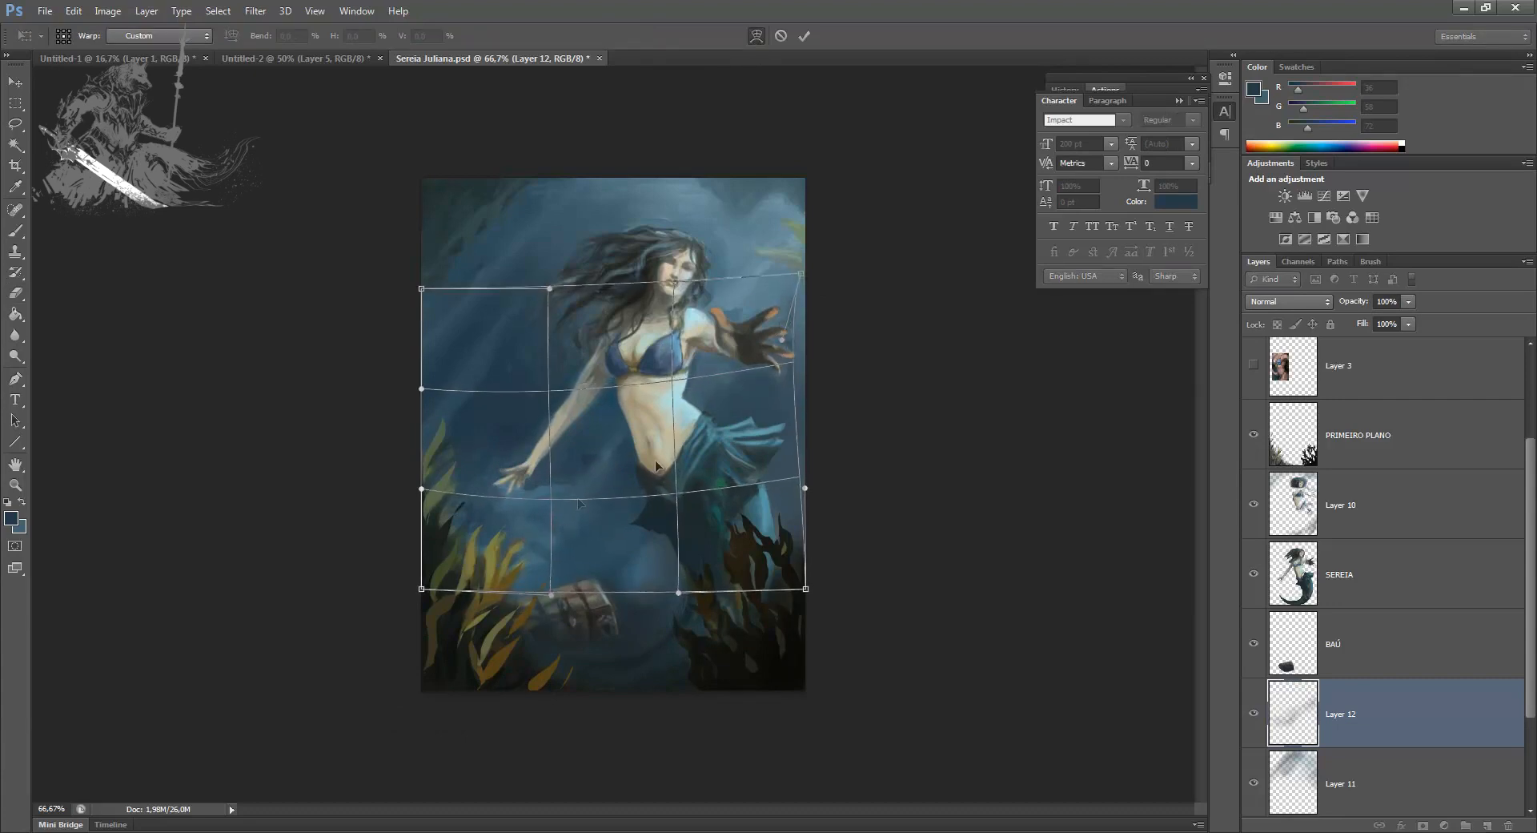
pyautogui.press('Return')
# Step: Check the contents of the SEREIA, BAÚ and PRIMEIRO PLANO layers by toggling the visibility of each
pyautogui.press('e')
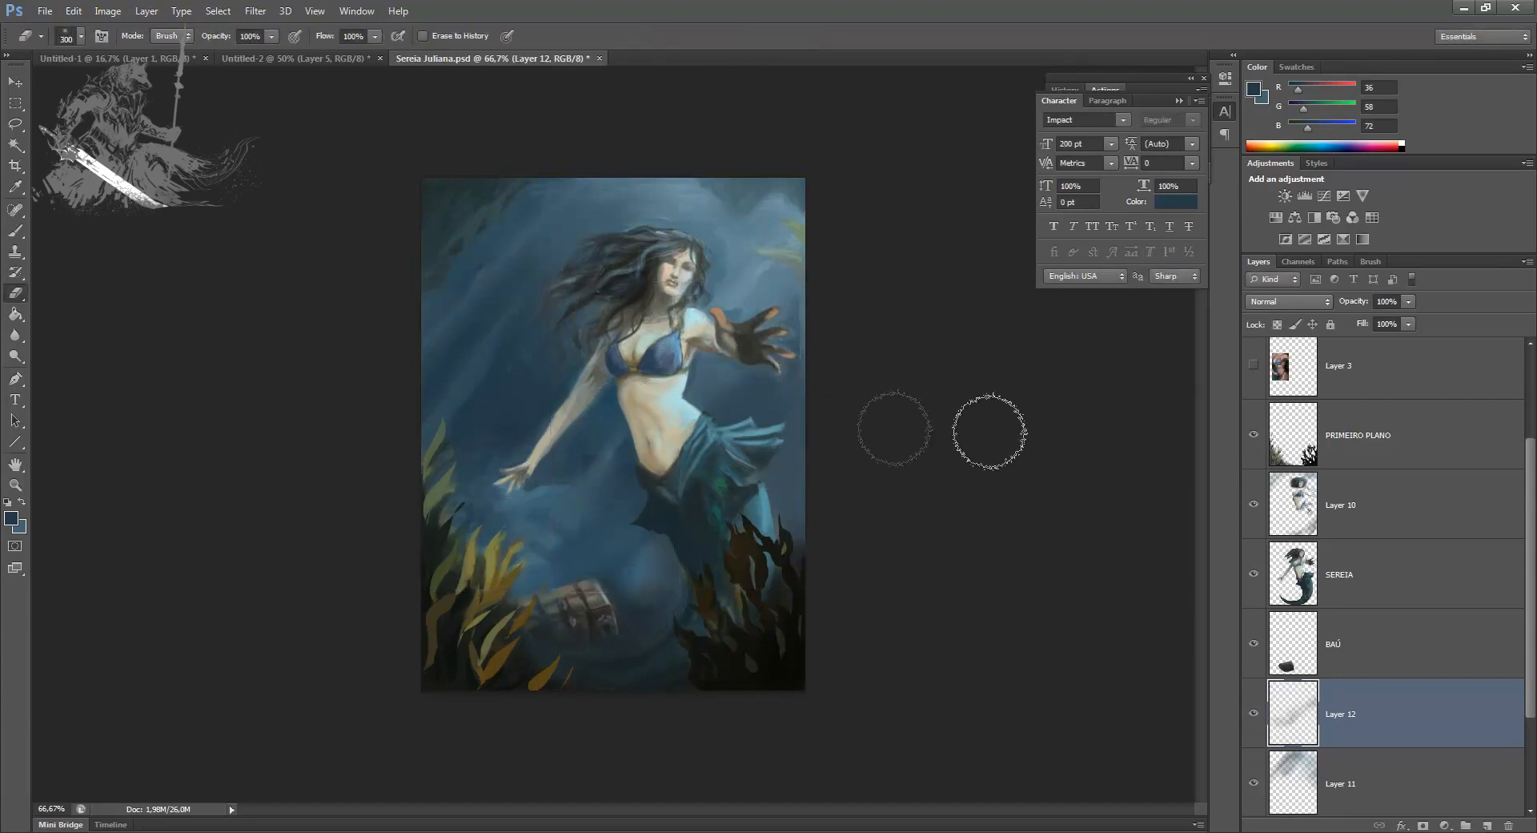
pyautogui.click(1254, 575)
pyautogui.click(1254, 575)
pyautogui.click(1251, 643)
pyautogui.click(1251, 643)
pyautogui.click(1254, 436)
pyautogui.click(1255, 437)
# Step: Make Layer 10 active and load the SEREIA layer's outline as a selection
pyautogui.click(1255, 505)
pyautogui.click(1255, 504)
pyautogui.click(1273, 506)
pyautogui.hotkey('ctrl', '1')
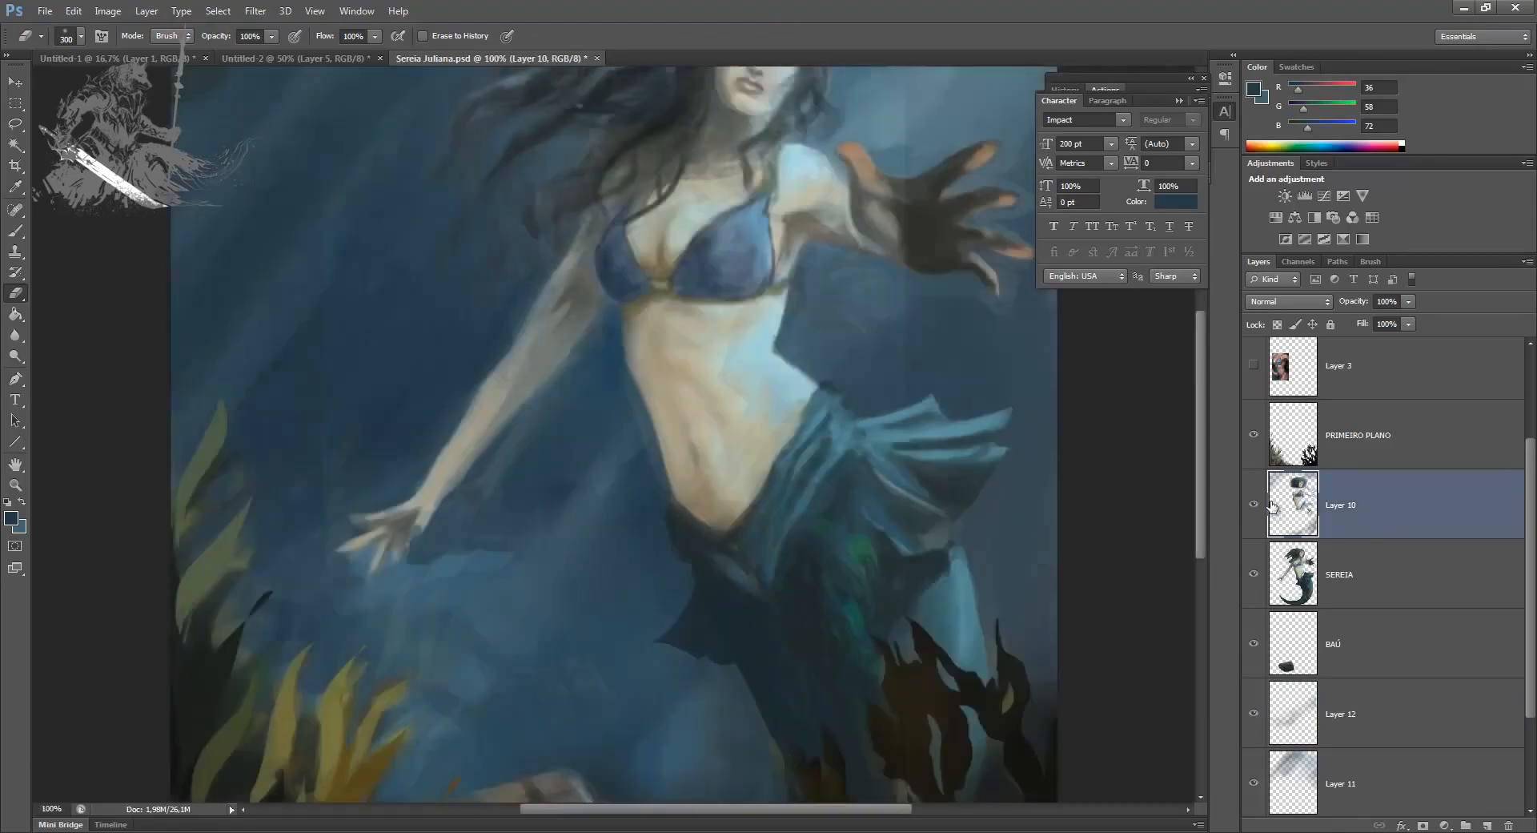
pyautogui.hotkey('ctrl', '+')
pyautogui.keyDown('ctrl'); pyautogui.click(1282, 573); pyautogui.keyUp('ctrl')
pyautogui.moveTo(989, 457); pyautogui.dragTo(659, 629)
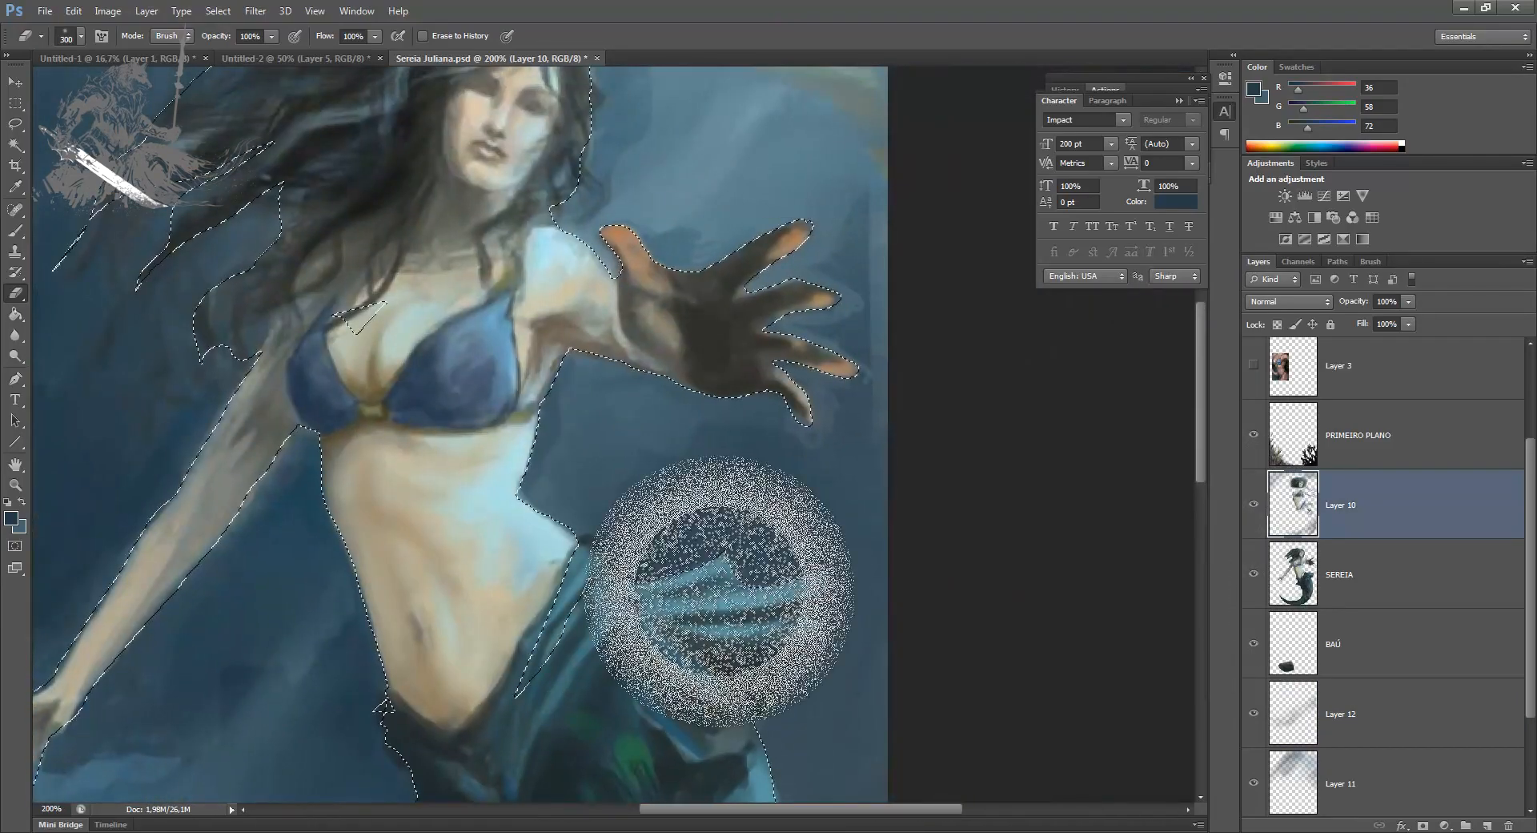
# Step: Invert the selection and erase Layer 10's stray paint outside the figure with a smaller eraser
pyautogui.press('[')
pyautogui.press('[')
pyautogui.press('[')
pyautogui.press('[')
pyautogui.press('[')
pyautogui.press('[')
pyautogui.press('[')
pyautogui.press('[')
pyautogui.press('[')
pyautogui.press('[')
pyautogui.press('[')
pyautogui.press('[')
pyautogui.press('[')
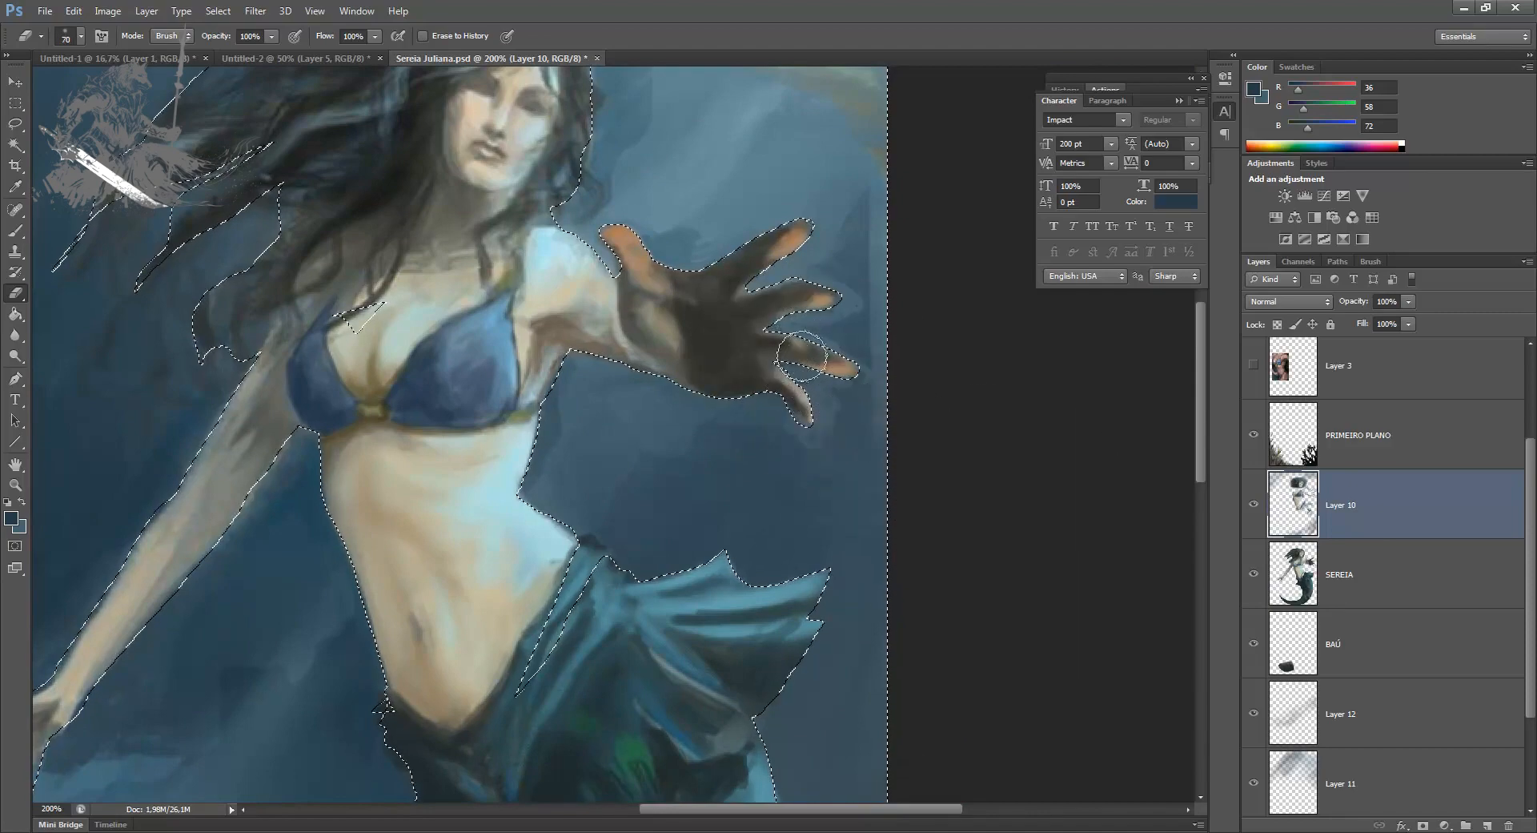
pyautogui.press(']')
pyautogui.press(']')
pyautogui.press(']')
pyautogui.press(']')
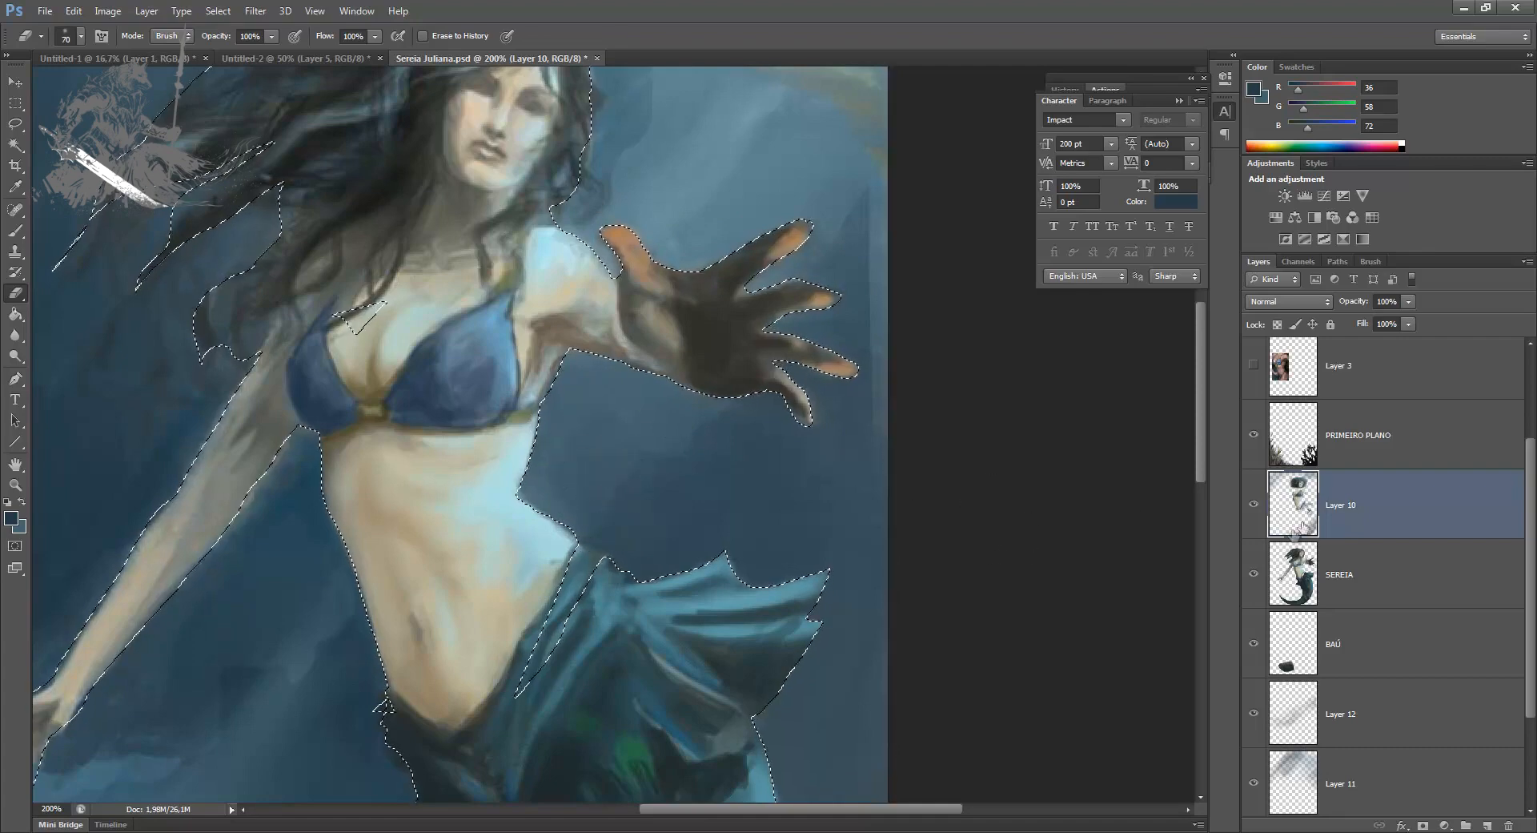
# Step: Paint the waist edge and the underside of the raised arm with sampled skin tones, shrinking the brush to 25
pyautogui.press('b')
pyautogui.keyDown('alt'); pyautogui.click(544, 528); pyautogui.keyUp('alt')
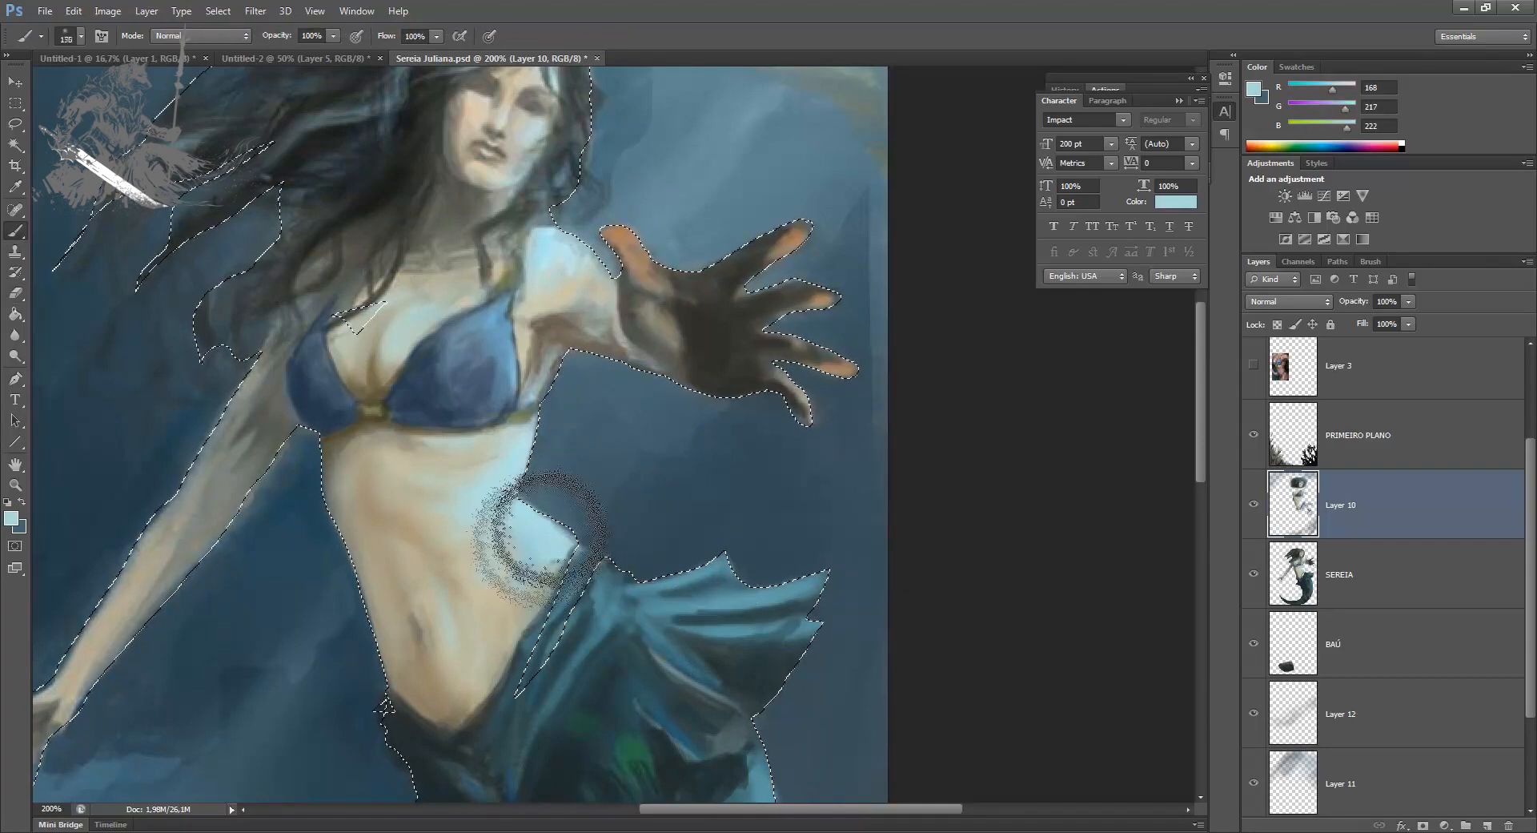
pyautogui.press('[')
pyautogui.press('[')
pyautogui.press('[')
pyautogui.press('[')
pyautogui.press('[')
pyautogui.press('[')
pyautogui.press('[')
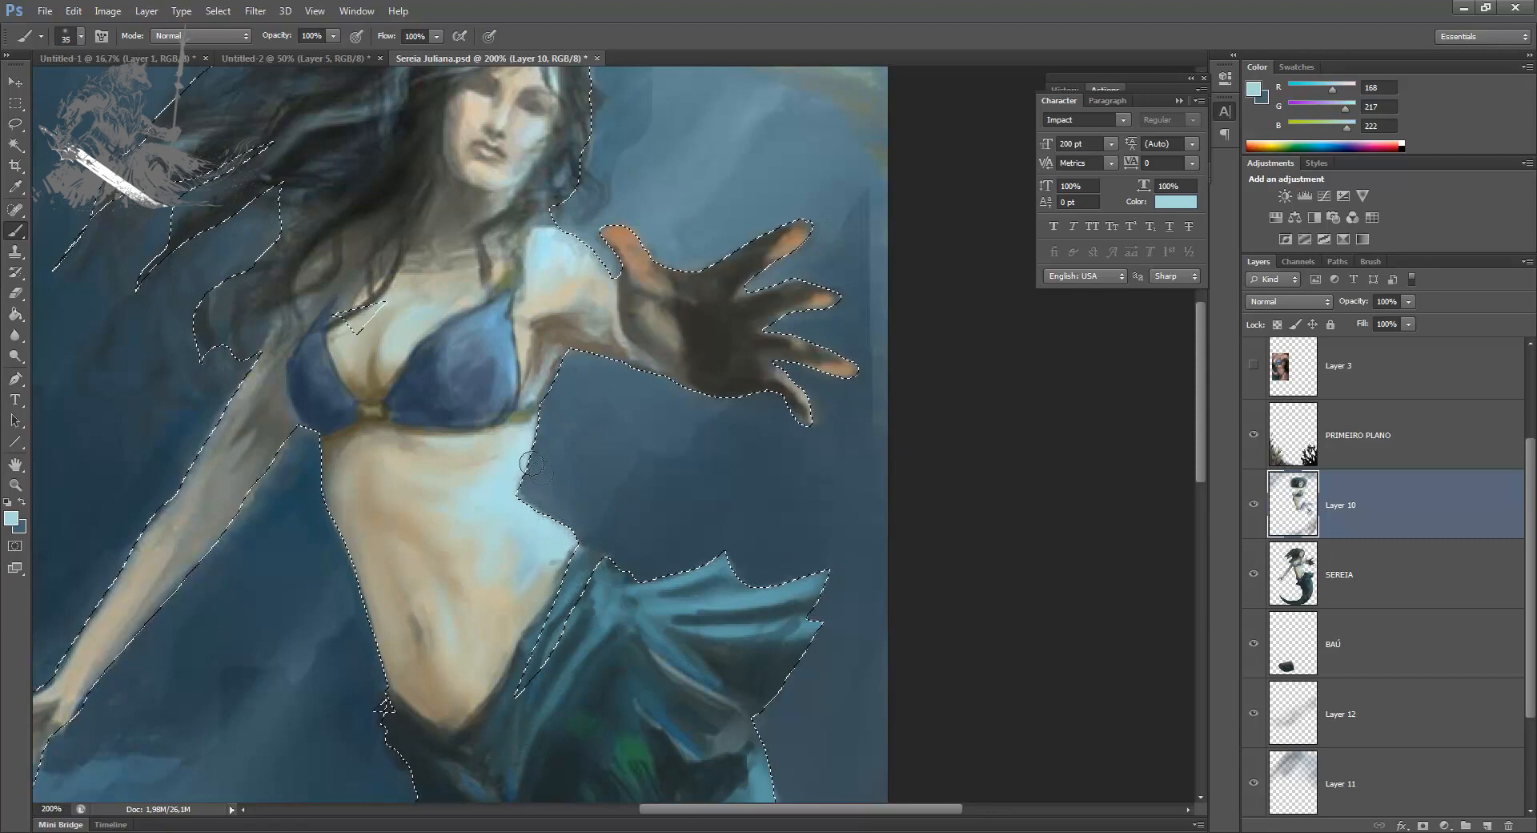
pyautogui.press('[')
pyautogui.keyDown('alt'); pyautogui.click(561, 370); pyautogui.keyUp('alt')
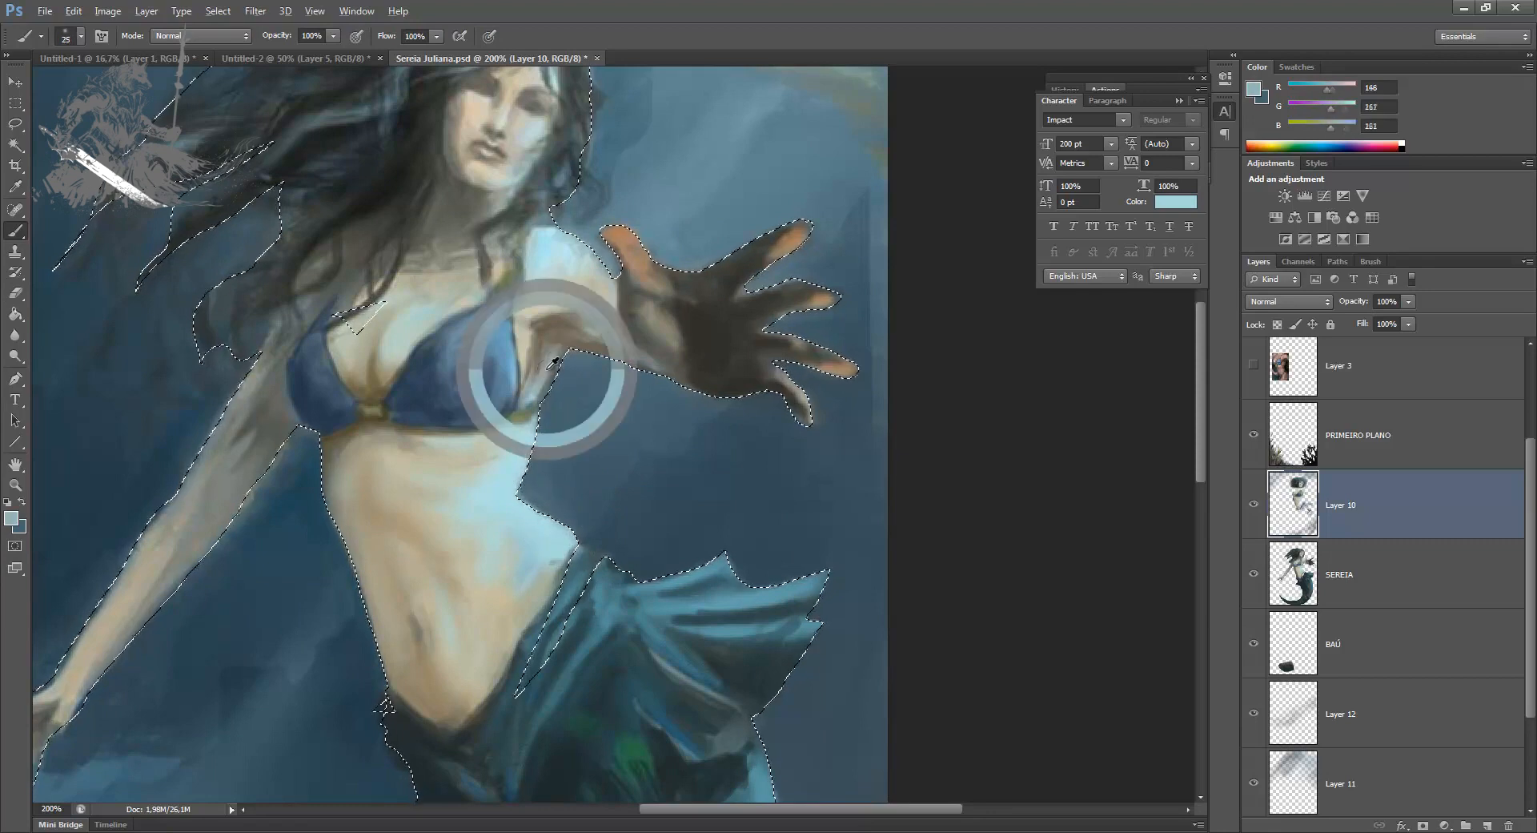
pyautogui.keyDown('alt'); pyautogui.click(590, 350); pyautogui.keyUp('alt')
# Step: Blend the lowered arm's forearm and inner edge with sampled grey and warm skin tones at brush size 35
pyautogui.moveTo(290, 638); pyautogui.dragTo(324, 570)
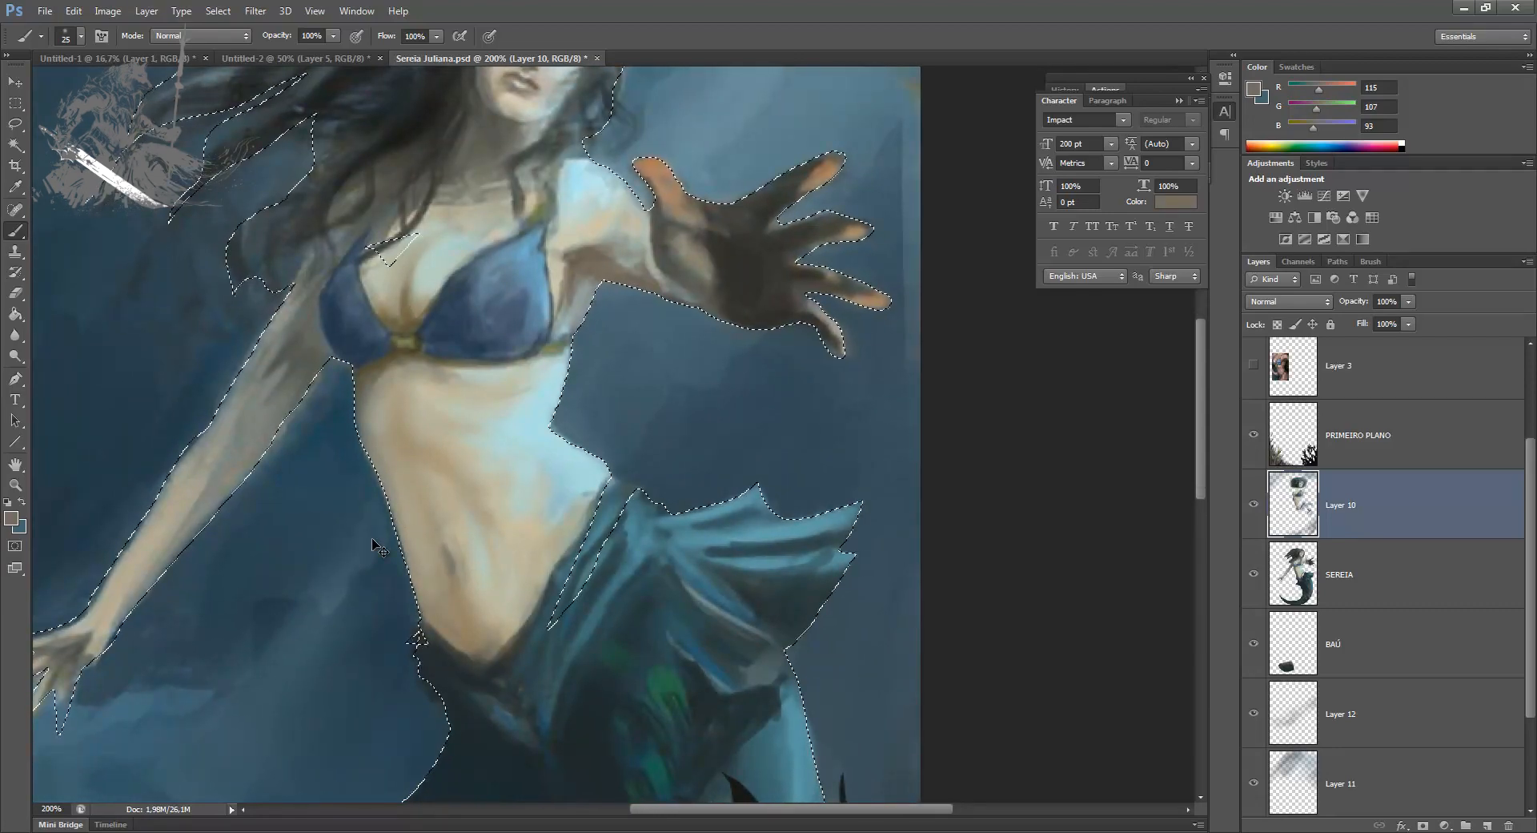
pyautogui.keyDown('alt'); pyautogui.click(253, 391); pyautogui.keyUp('alt')
pyautogui.press(']')
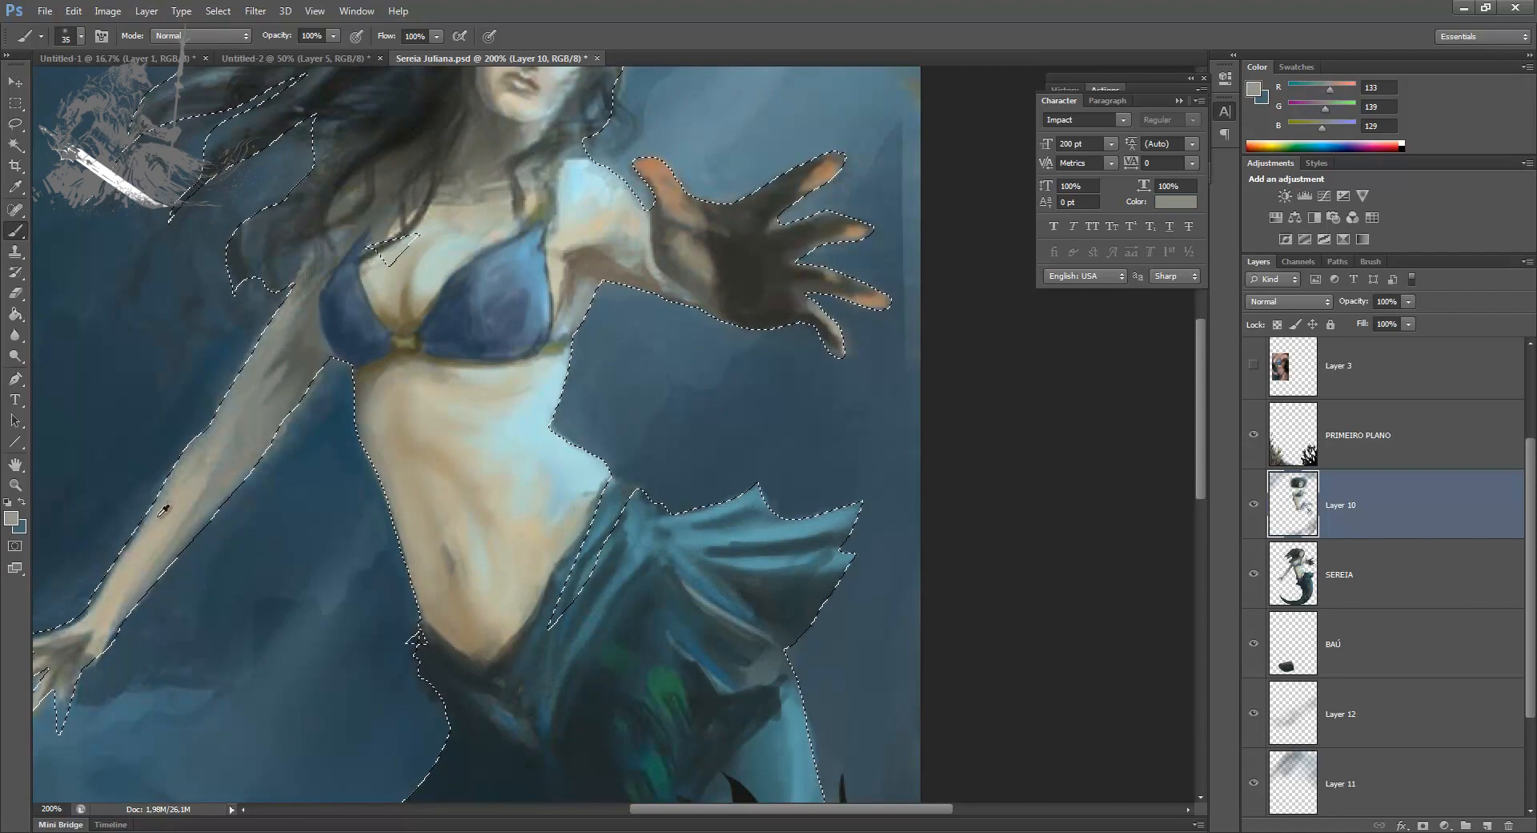
pyautogui.keyDown('alt'); pyautogui.click(161, 513); pyautogui.keyUp('alt')
pyautogui.keyDown('alt'); pyautogui.click(281, 420); pyautogui.keyUp('alt')
pyautogui.keyDown('alt'); pyautogui.click(207, 492); pyautogui.keyUp('alt')
pyautogui.moveTo(164, 514); pyautogui.dragTo(303, 443)
pyautogui.keyDown('alt'); pyautogui.click(324, 389); pyautogui.keyUp('alt')
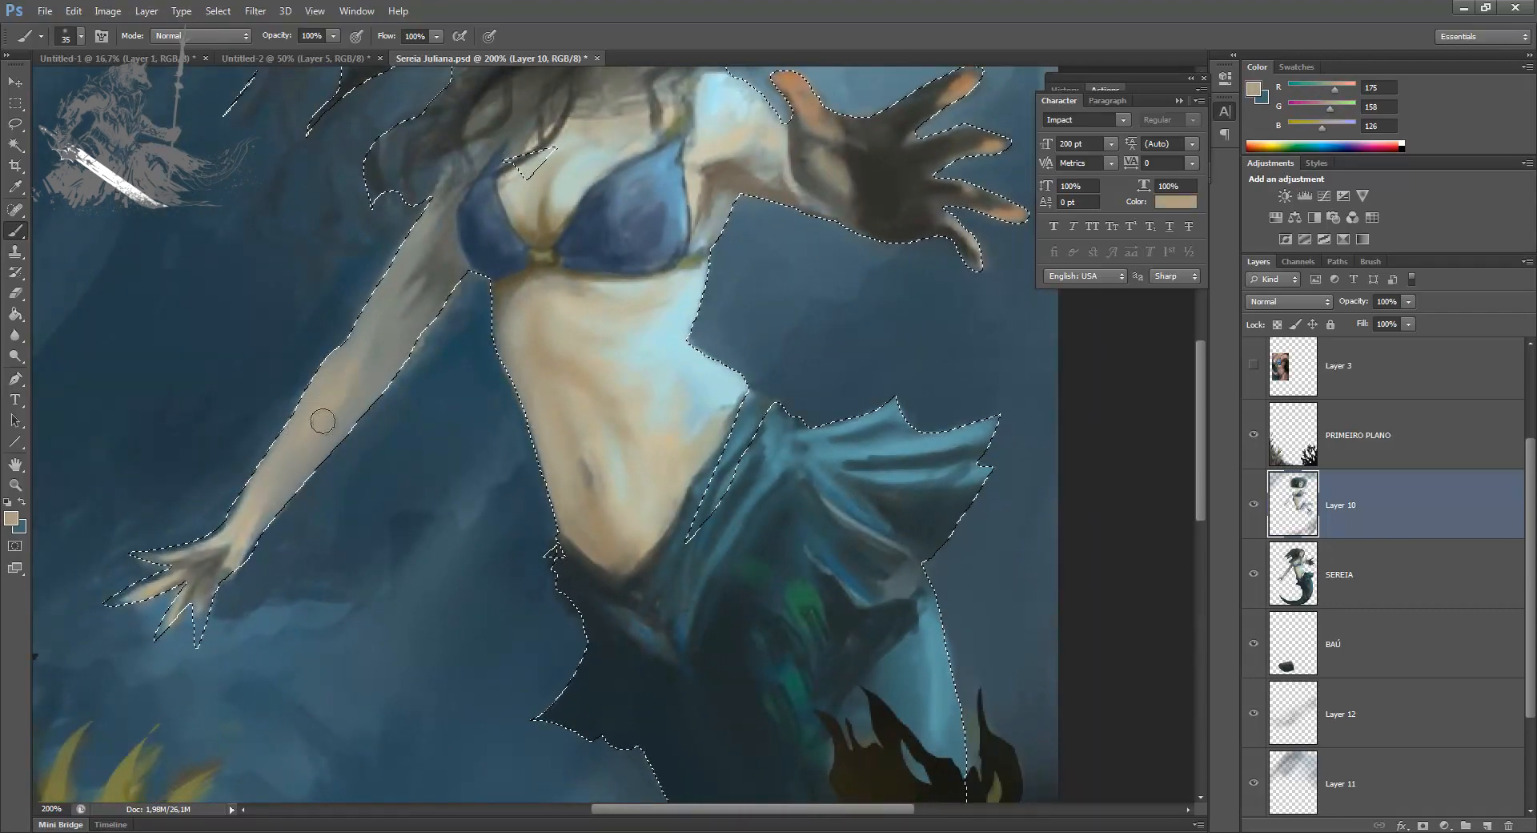
# Step: Shade the lowered arm's shoulder and armpit area with a sampled olive brown, varying the brush up to size 35
pyautogui.keyDown('alt'); pyautogui.click(526, 272); pyautogui.keyUp('alt')
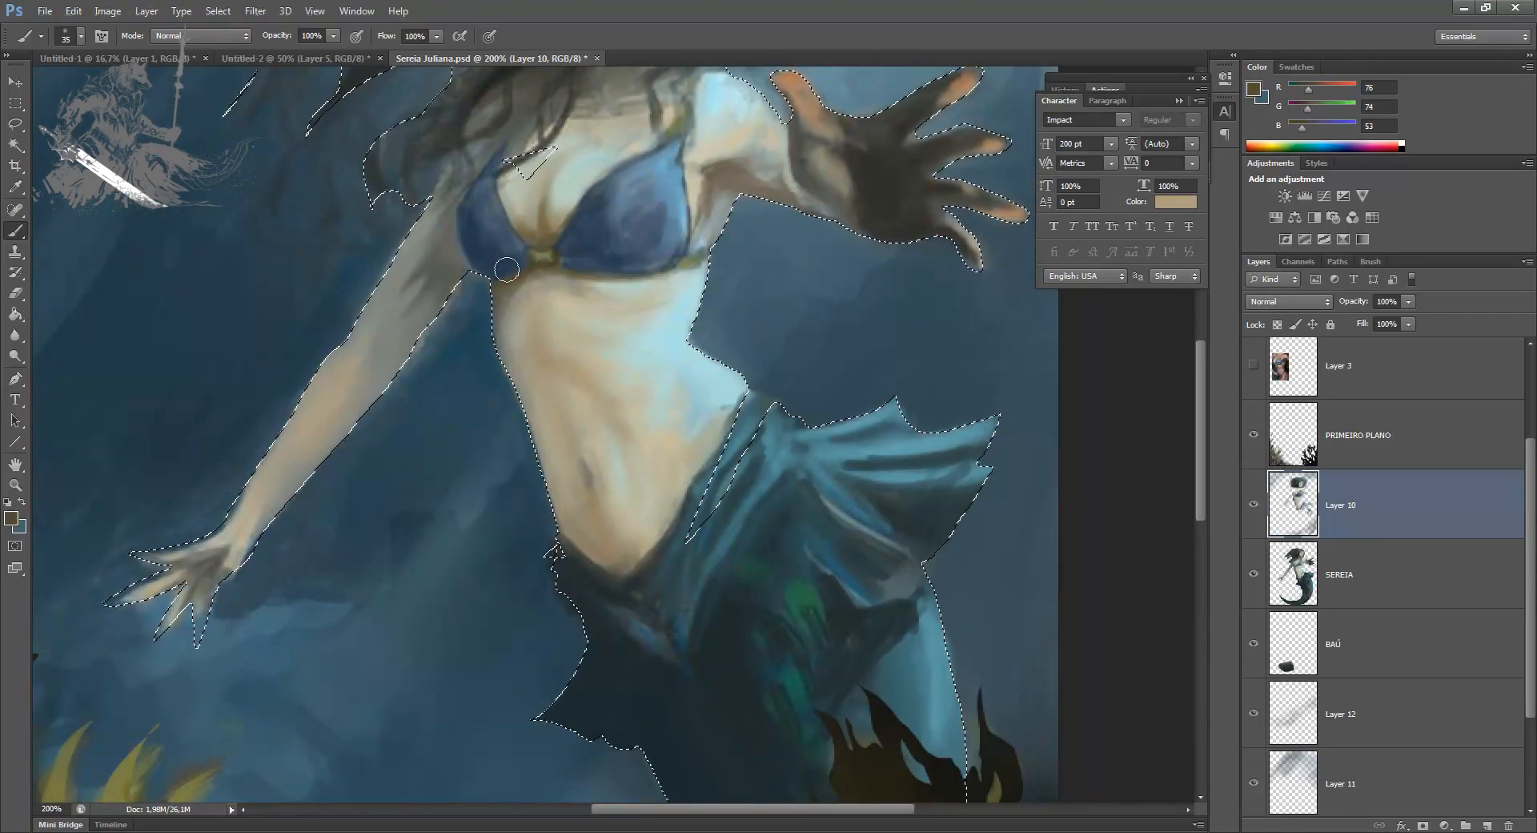
pyautogui.moveTo(450, 270); pyautogui.dragTo(458, 274)
pyautogui.moveTo(433, 351); pyautogui.dragTo(422, 405)
pyautogui.press('[')
pyautogui.press('[')
pyautogui.press('[')
pyautogui.press('[')
pyautogui.press('[')
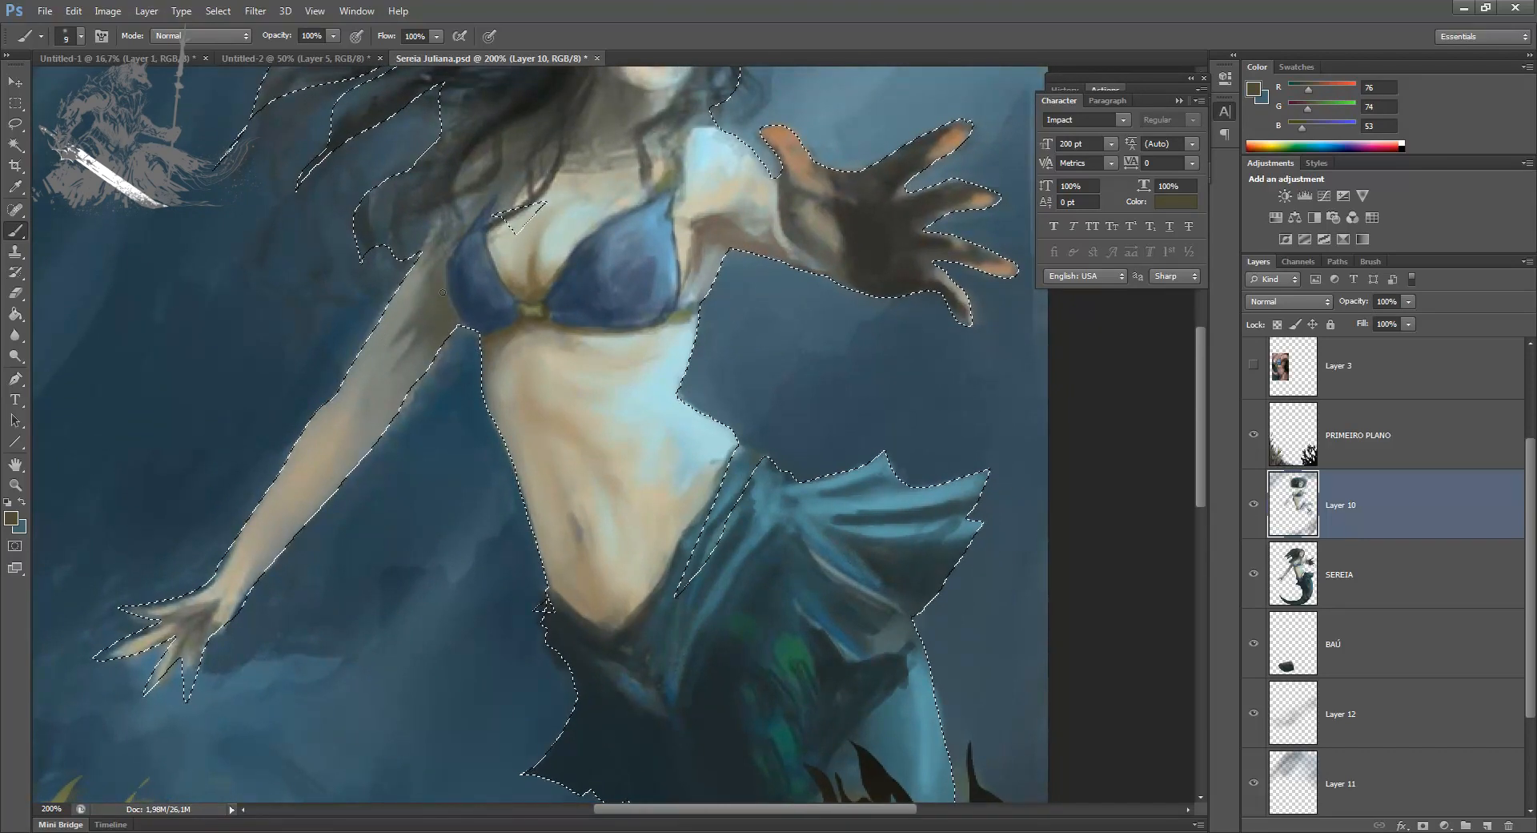
pyautogui.press(']')
pyautogui.press(']')
pyautogui.press(']')
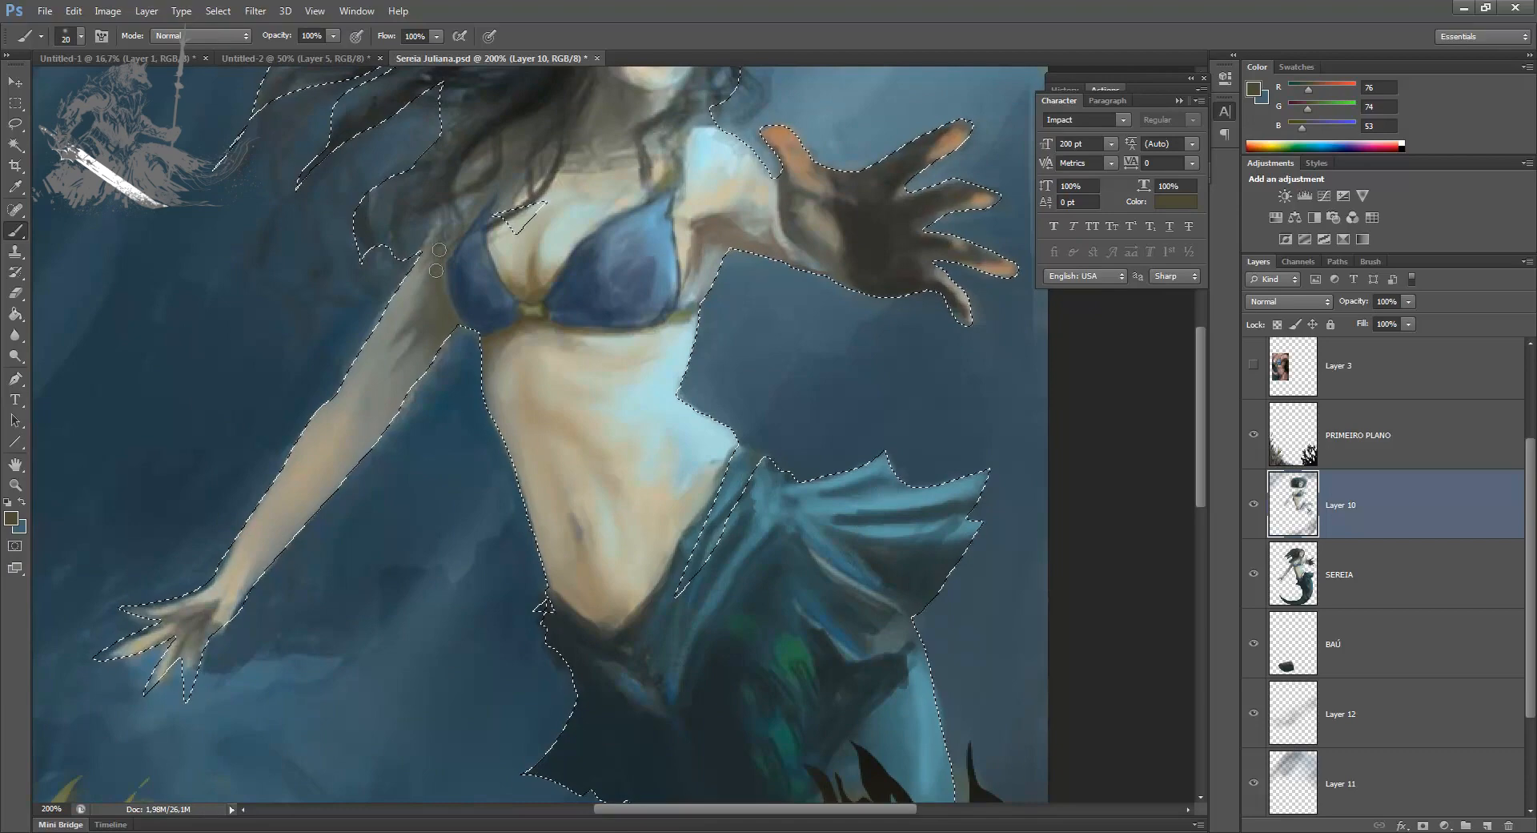
pyautogui.press(']')
pyautogui.press(']')
pyautogui.press(']')
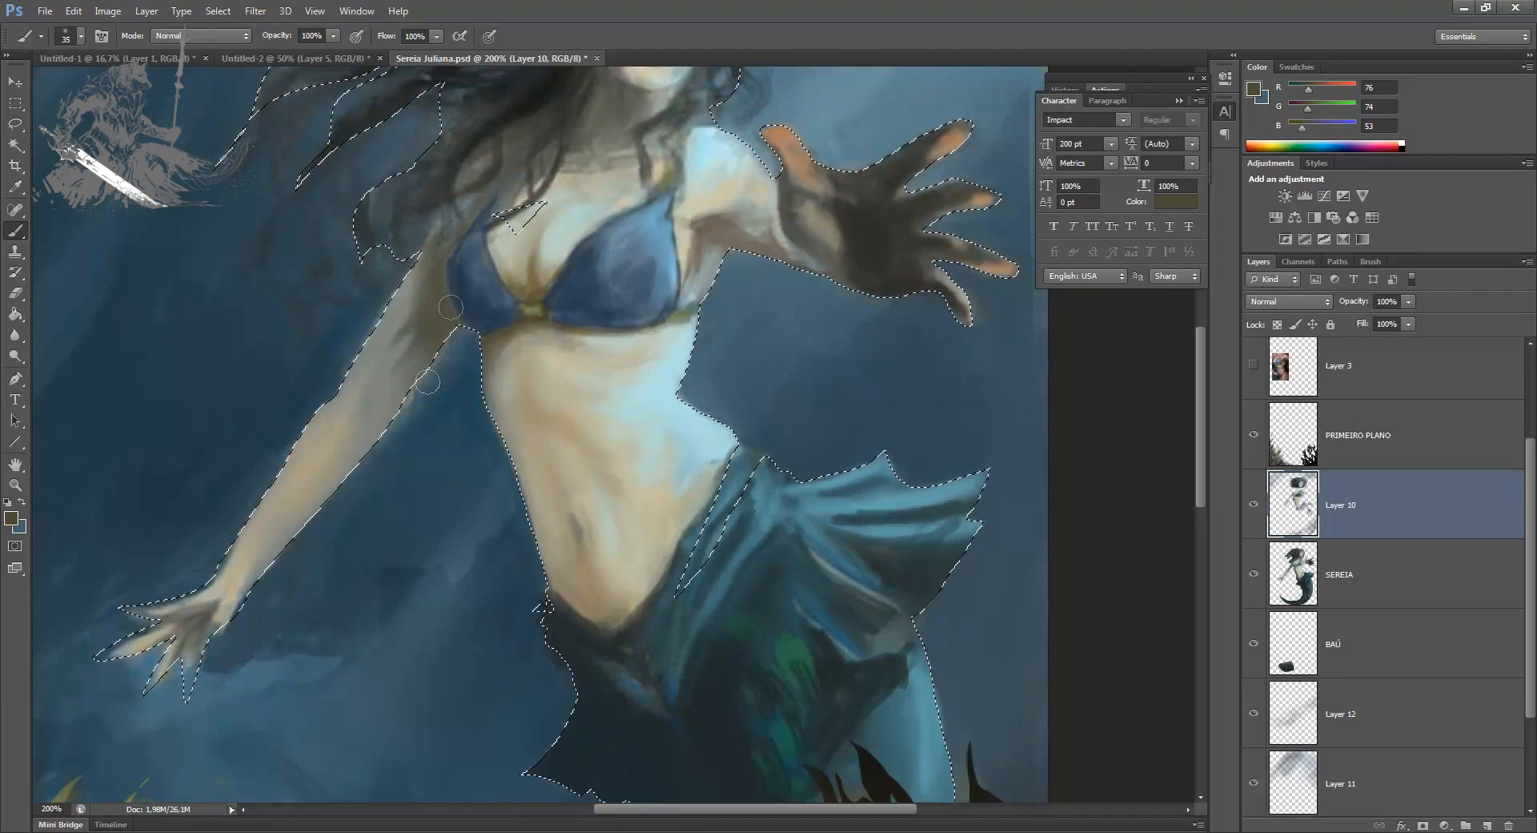
pyautogui.moveTo(414, 414); pyautogui.dragTo(393, 479)
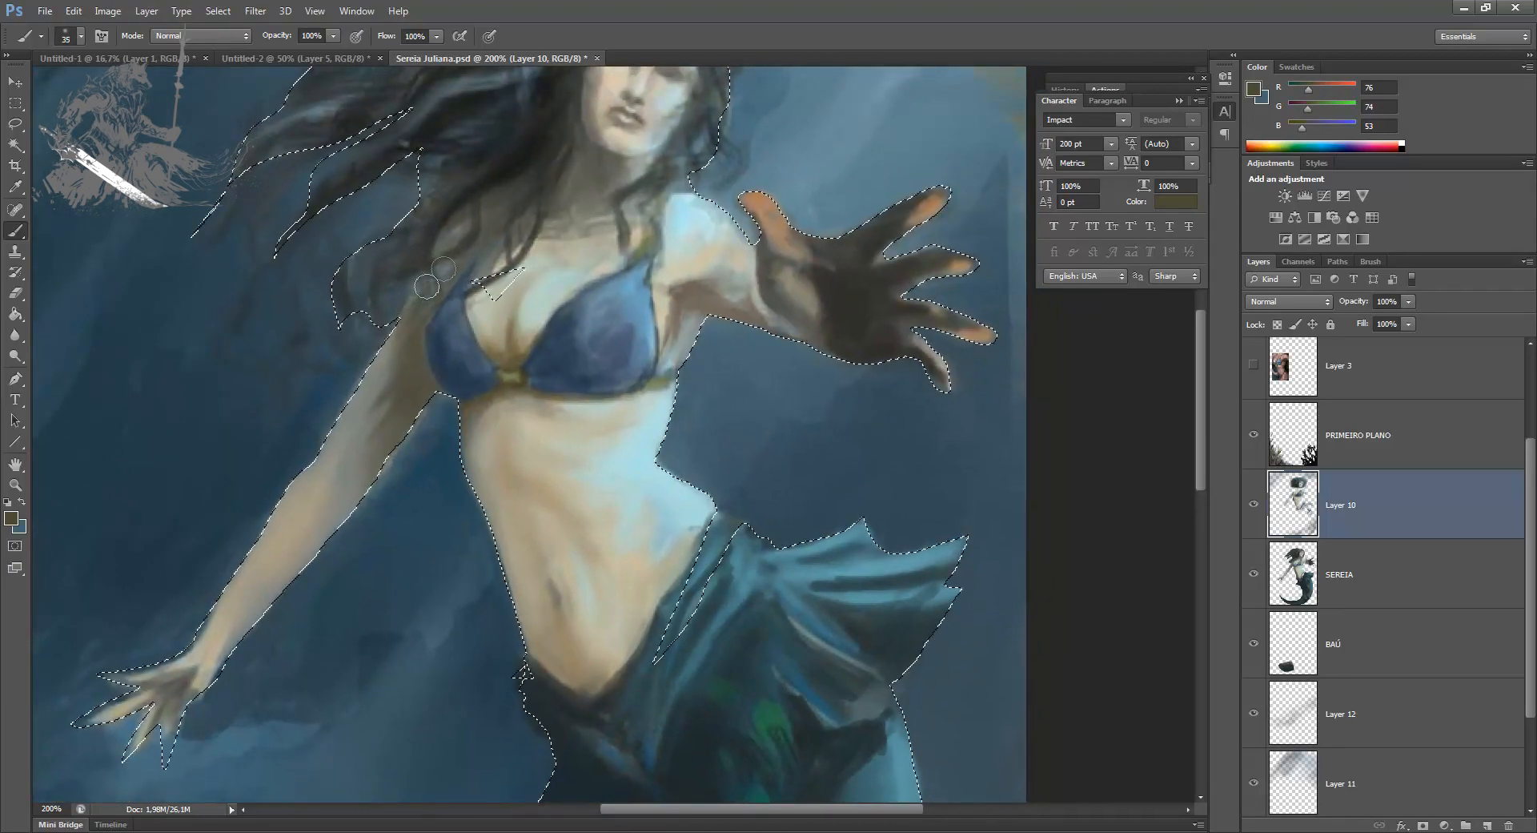
# Step: Deepen the shadow between the lowered arm and the bikini with dark brown RGB 46, 39, 29 and refine it with a small brush
pyautogui.press('i')
pyautogui.click(13, 518)
pyautogui.moveTo(969, 537); pyautogui.dragTo(984, 558)
pyautogui.moveTo(1141, 566); pyautogui.dragTo(1143, 575)
pyautogui.press('Return')
pyautogui.press('b')
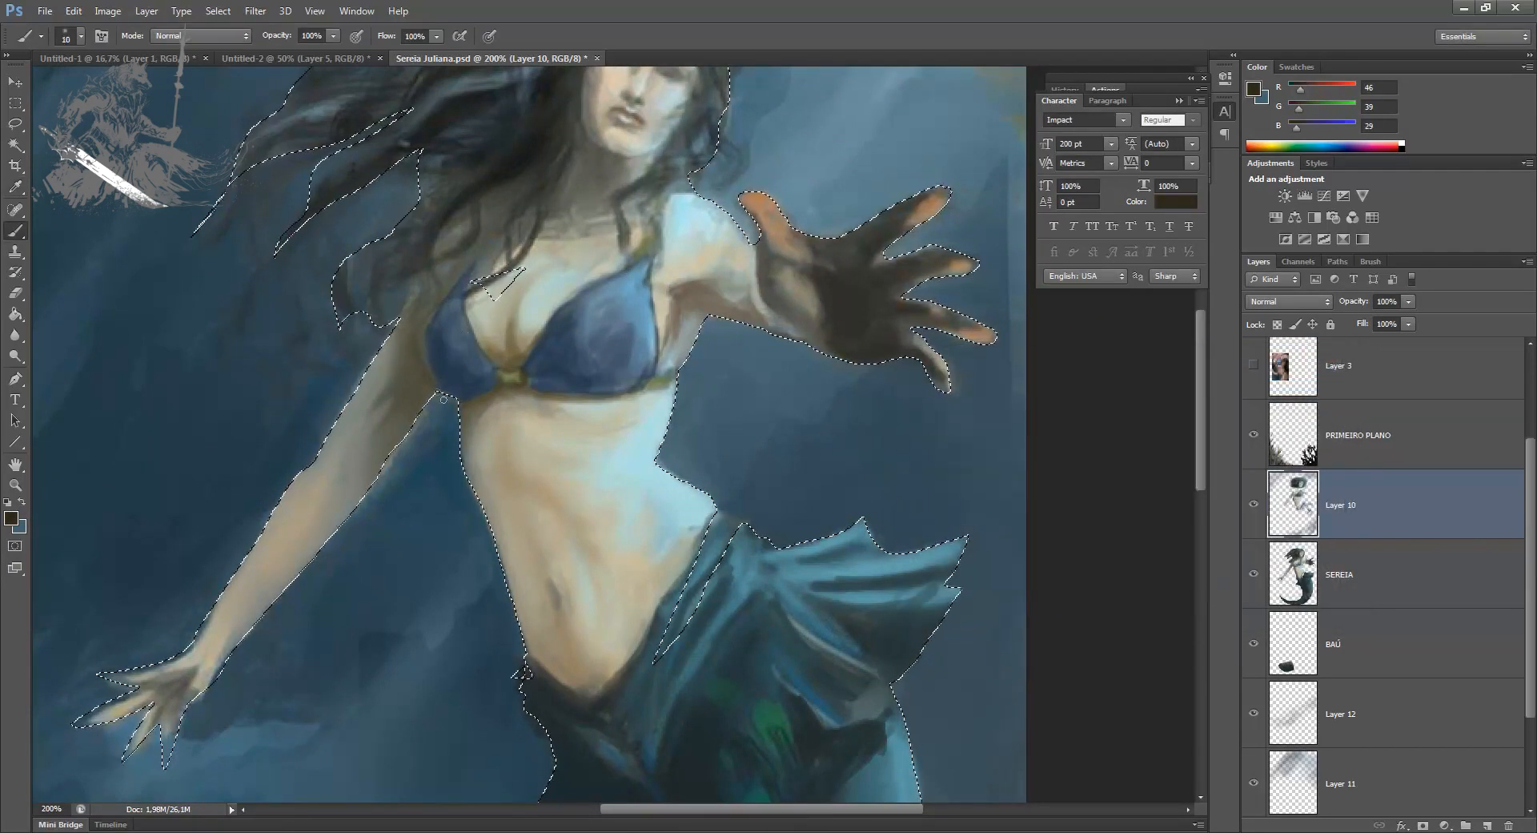
pyautogui.press(']')
pyautogui.press(']')
pyautogui.press(']')
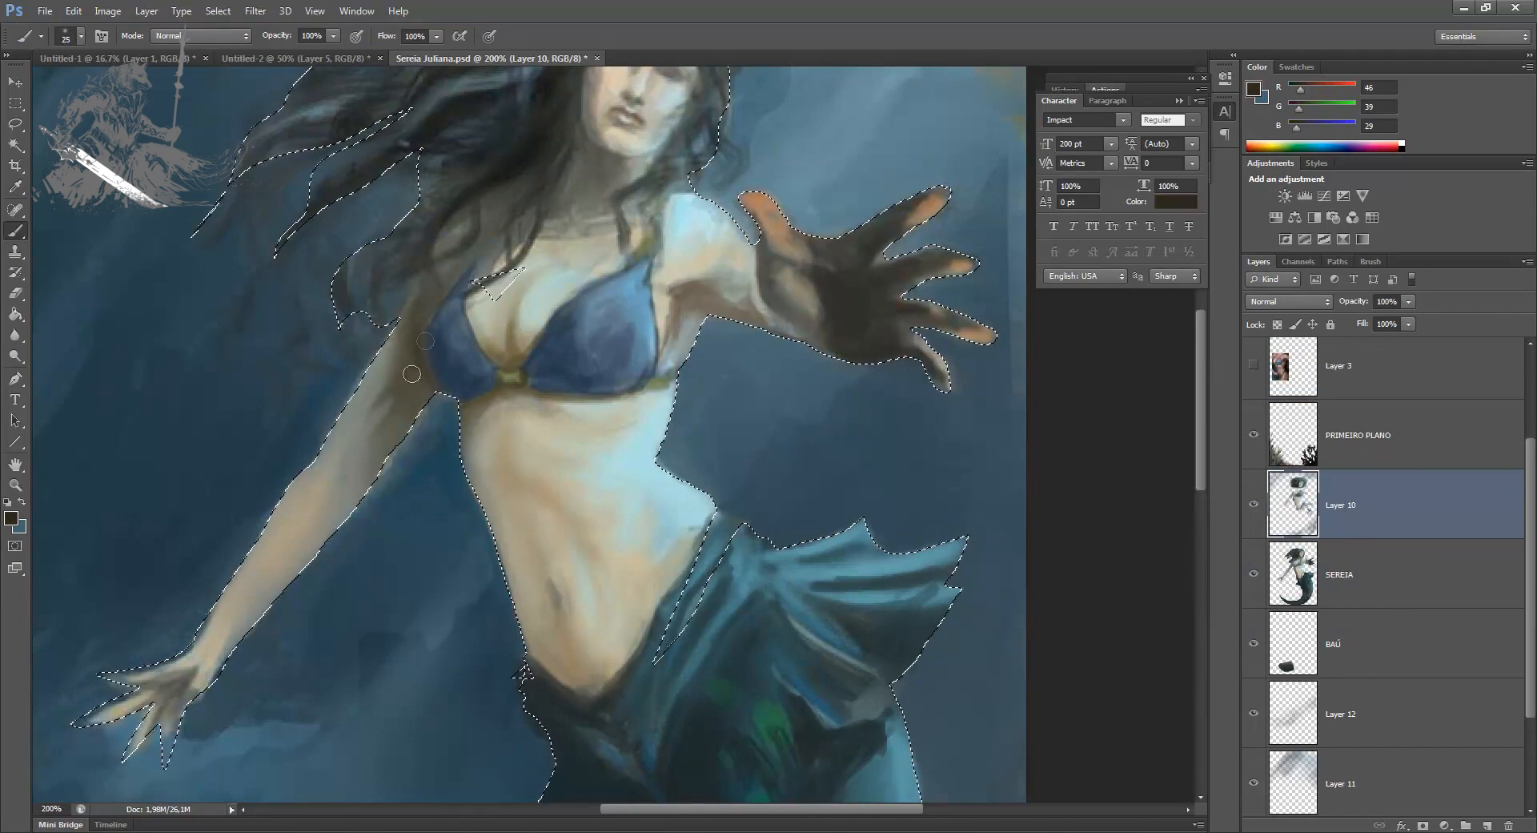
pyautogui.press('[')
pyautogui.press('[')
pyautogui.press('[')
pyautogui.press('[')
pyautogui.press('[')
pyautogui.press('[')
pyautogui.press('[')
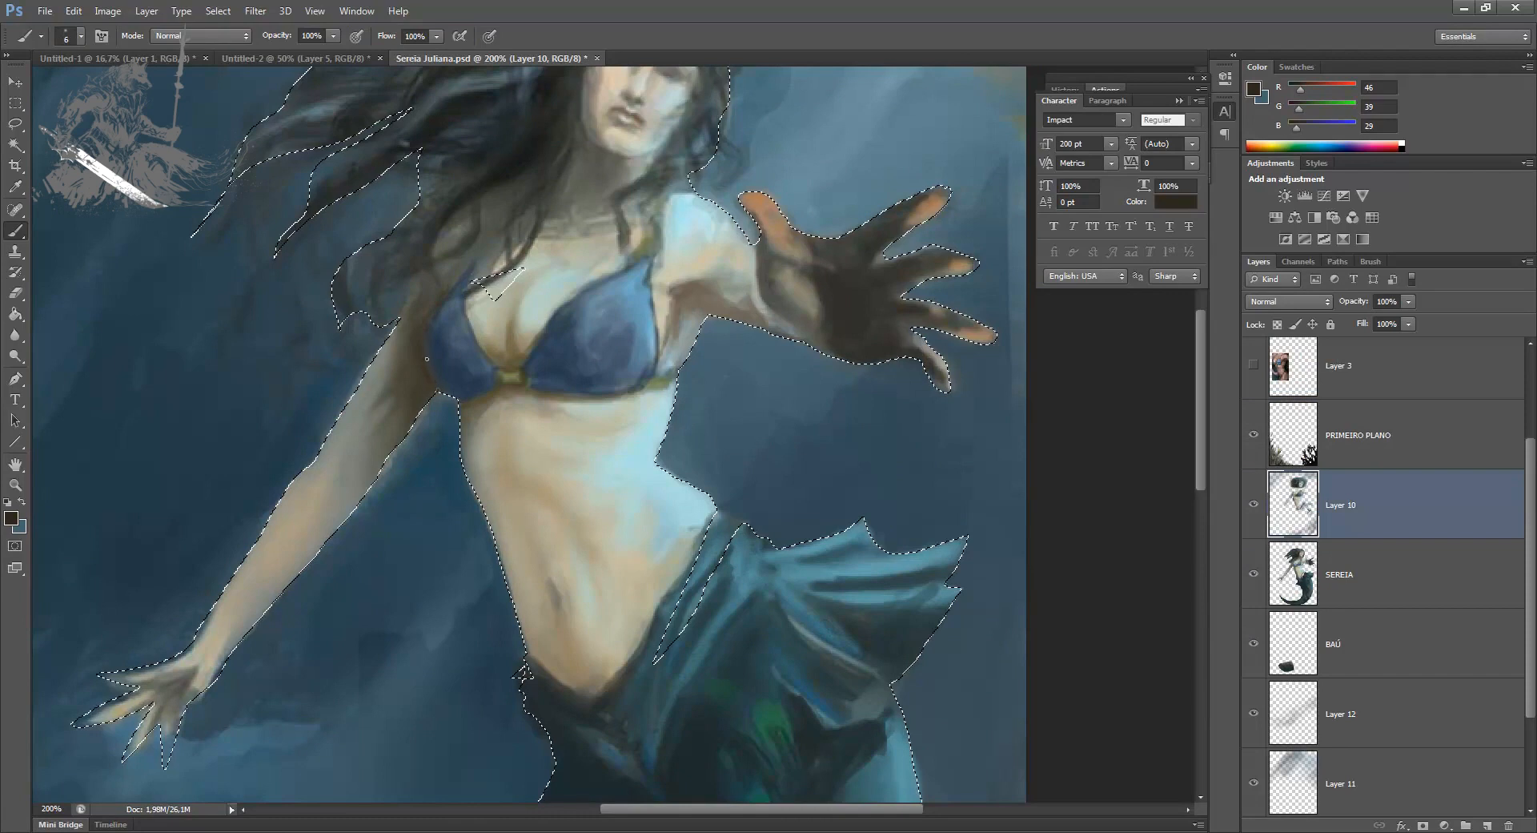
pyautogui.keyDown('alt'); pyautogui.click(418, 354); pyautogui.keyUp('alt')
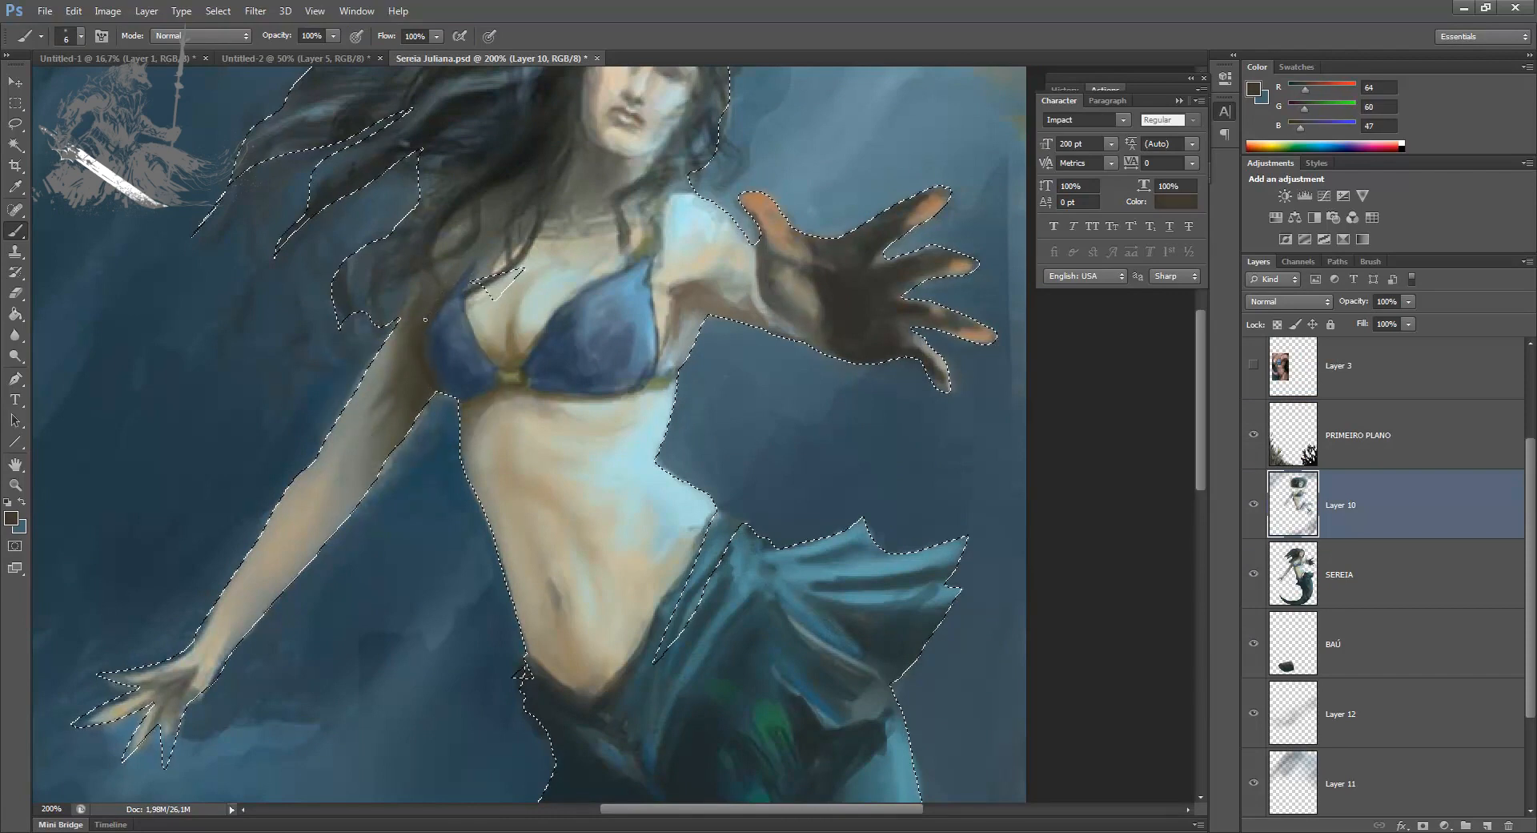
# Step: Darken the shadow-side bikini cup with dark blue RGB 21, 33, 45 at brush size 20, and clear the selection
pyautogui.keyDown('alt'); pyautogui.click(459, 301); pyautogui.keyUp('alt')
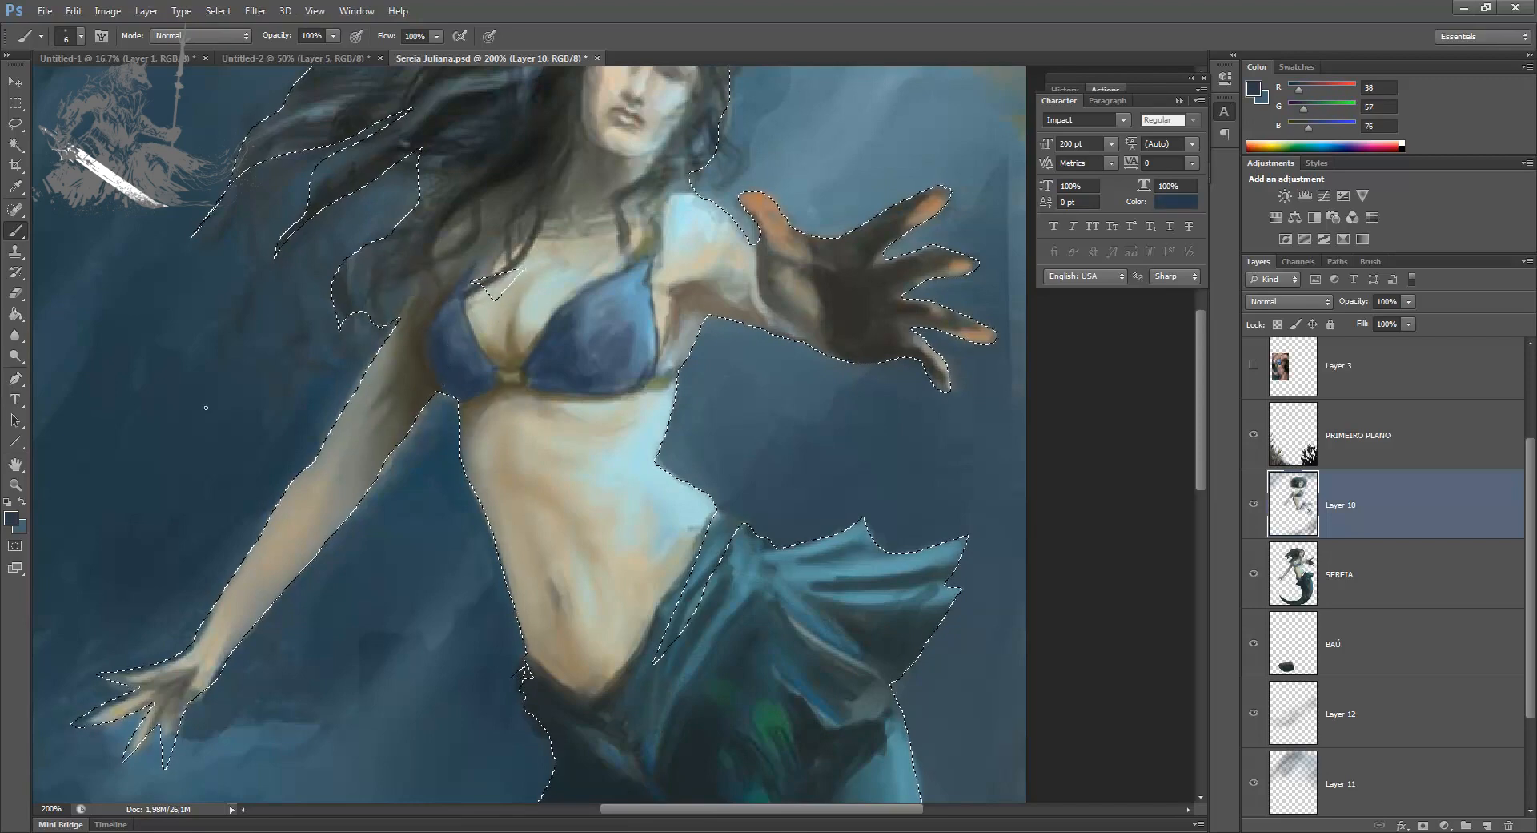
pyautogui.click(19, 522)
pyautogui.click(1016, 550)
pyautogui.click(1280, 477)
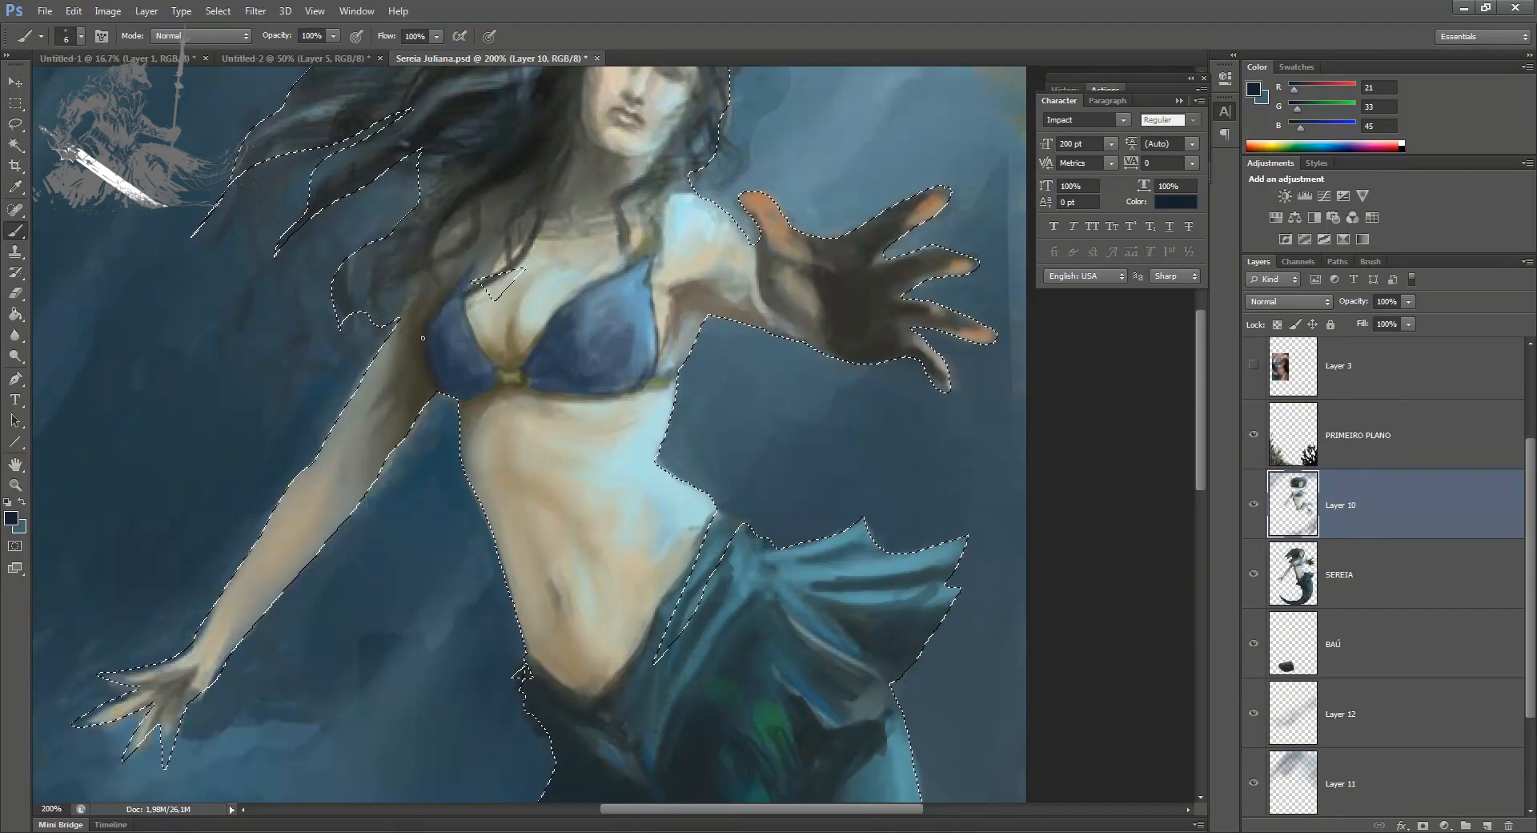
pyautogui.press(']')
pyautogui.press(']')
pyautogui.press(']')
pyautogui.press(']')
pyautogui.press(']')
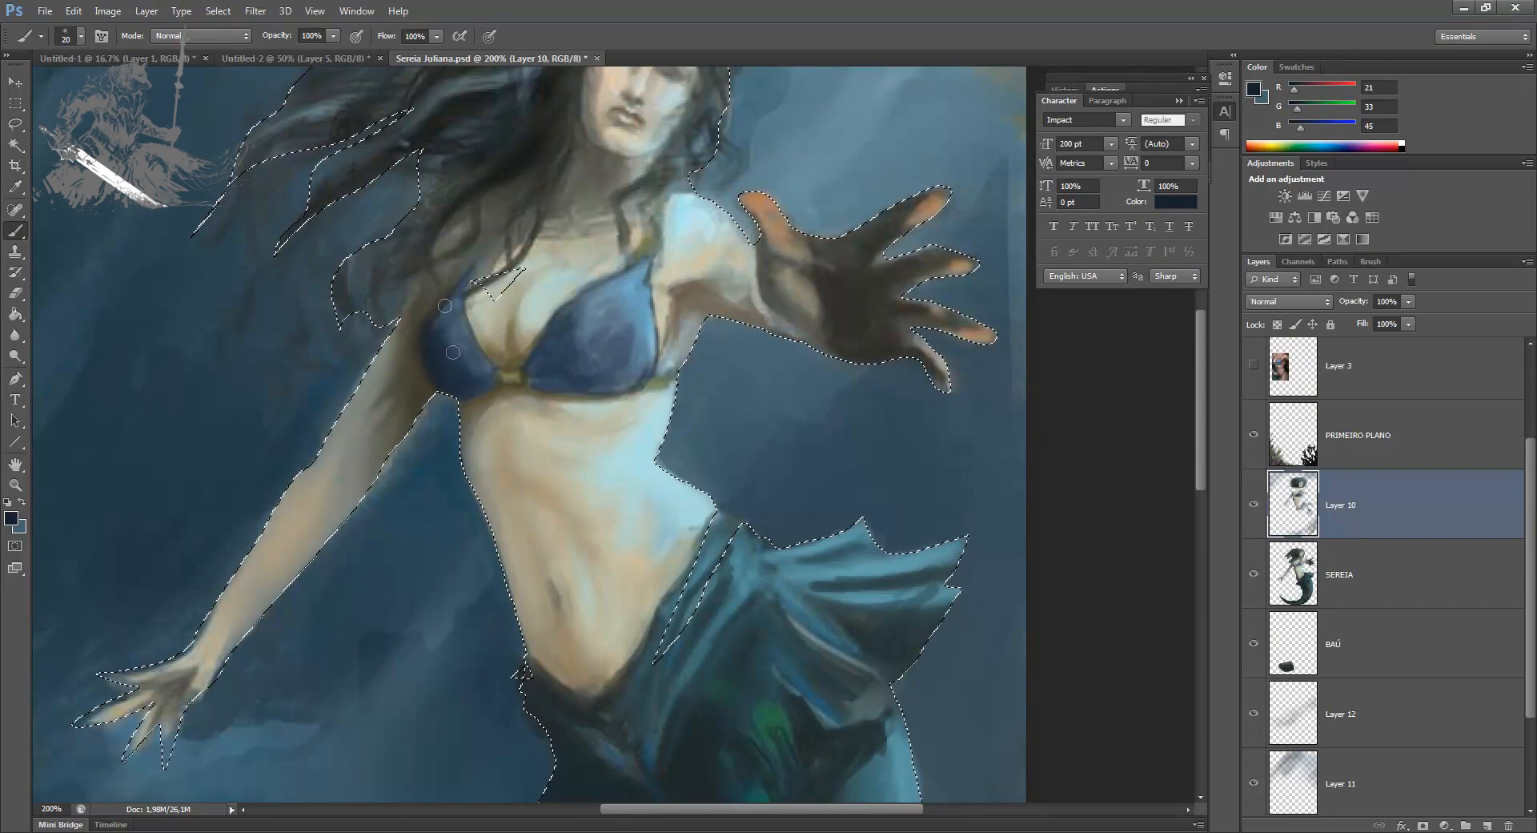
pyautogui.hotkey('ctrl', '-')
pyautogui.hotkey('ctrl', '-')
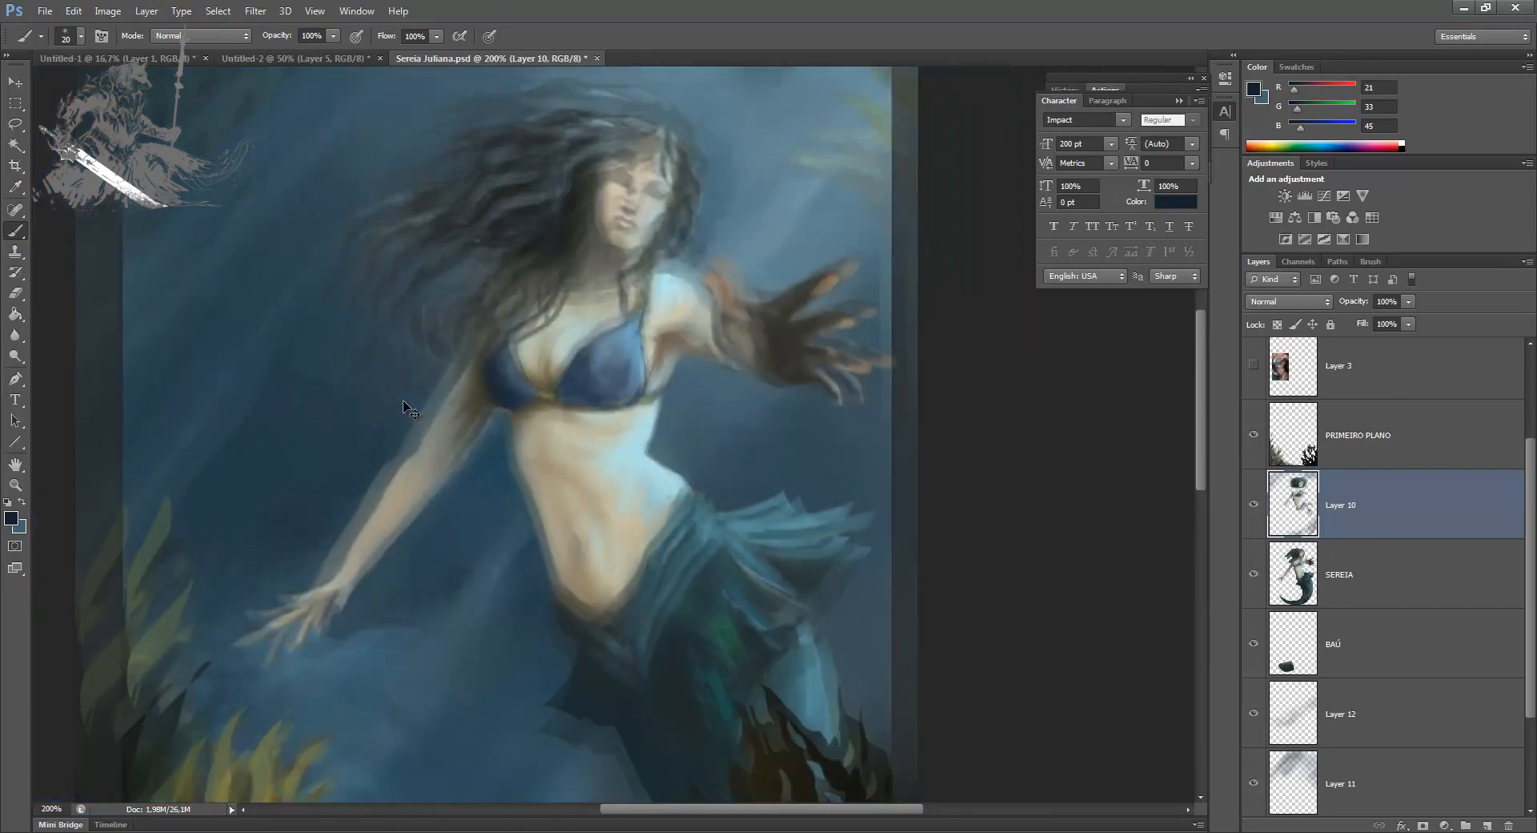
pyautogui.hotkey('ctrl', 'd')
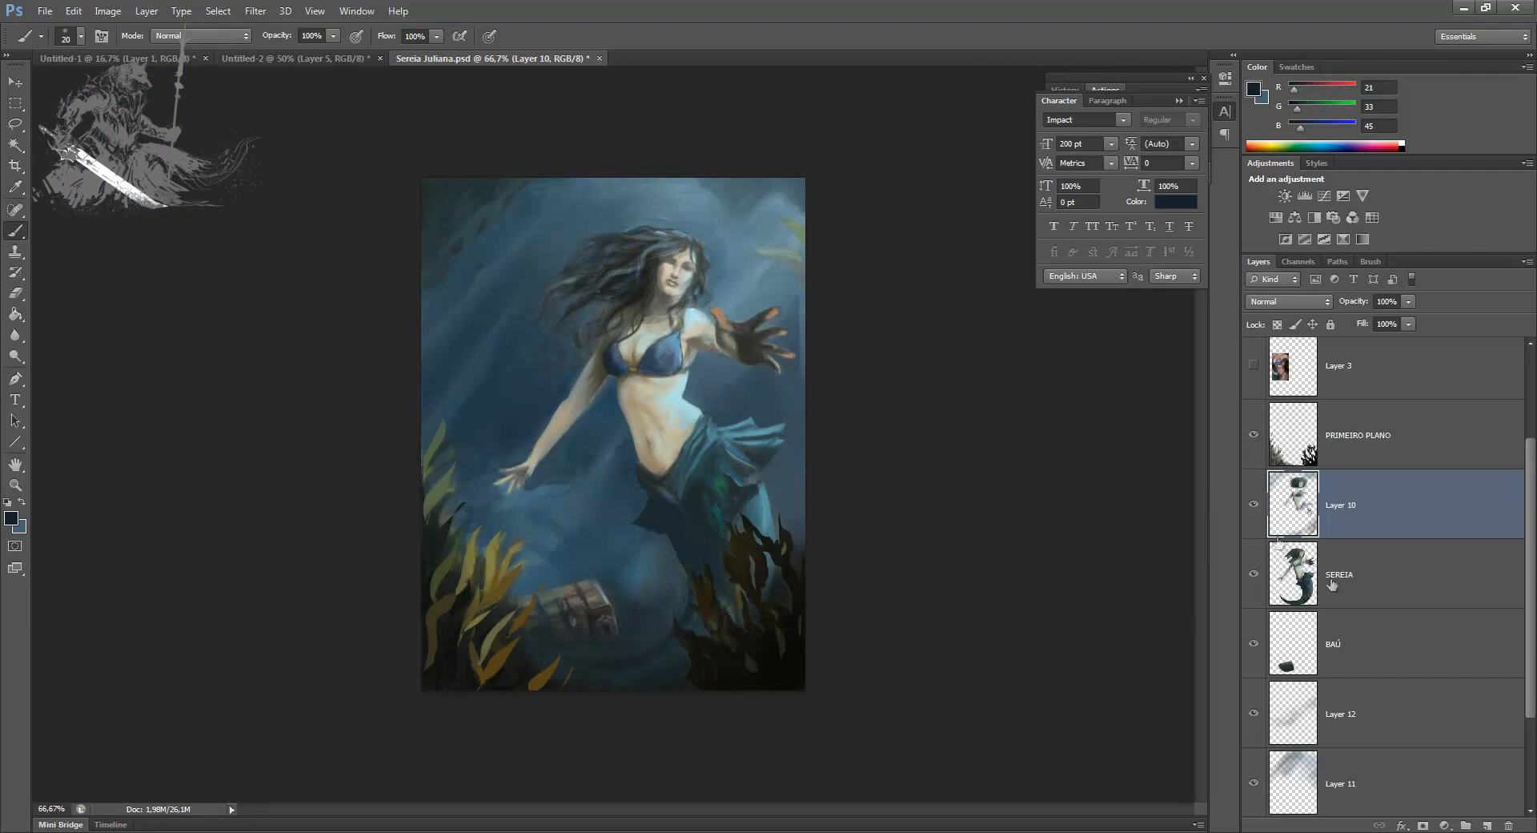
# Step: On Layer 11, repaint the water around the lowered arm with sampled blues at brush size 70
pyautogui.click(1358, 759)
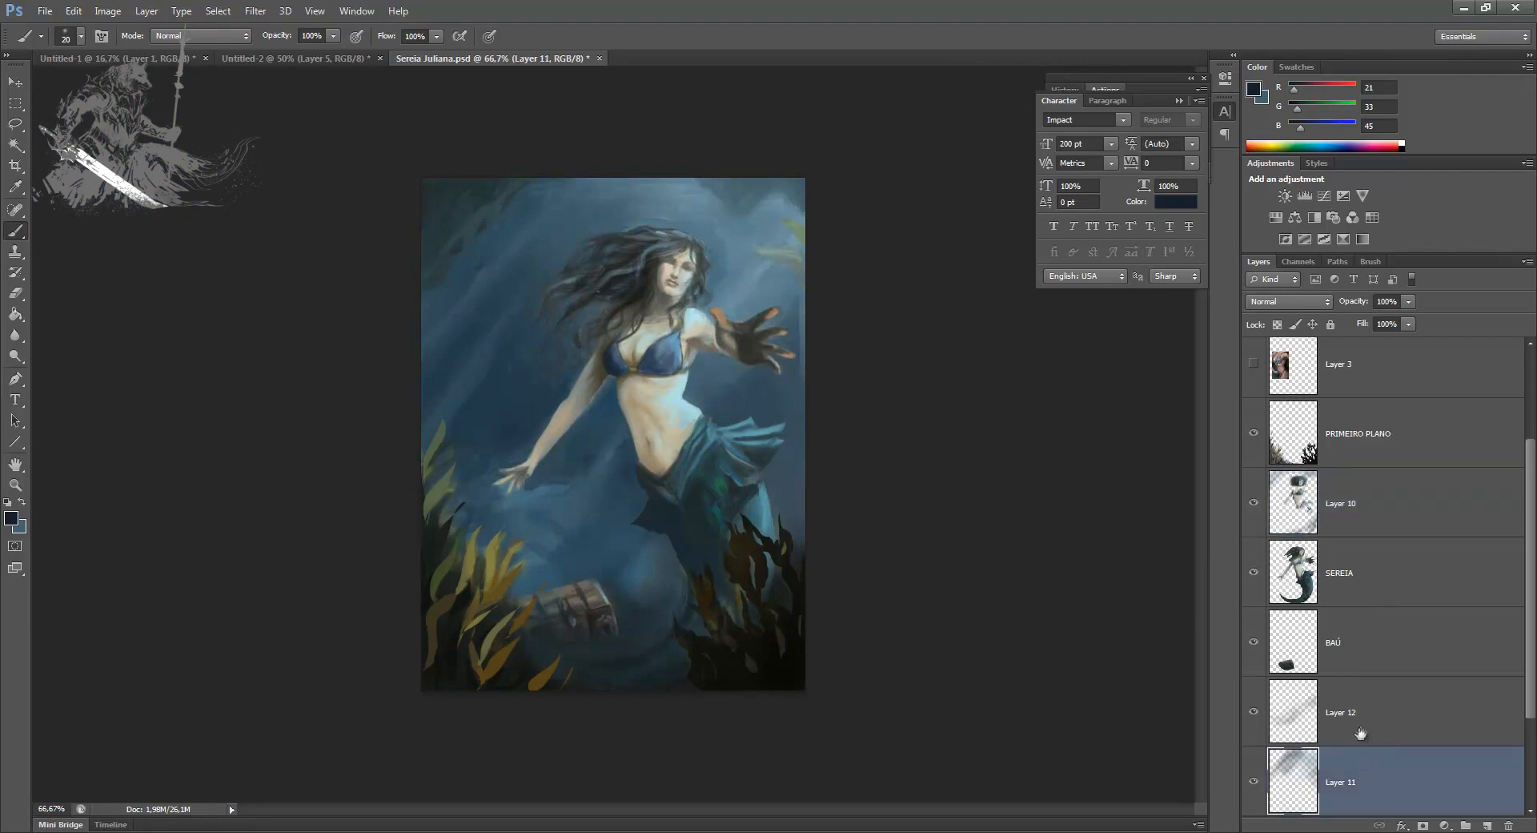
pyautogui.keyDown('alt'); pyautogui.click(589, 414); pyautogui.keyUp('alt')
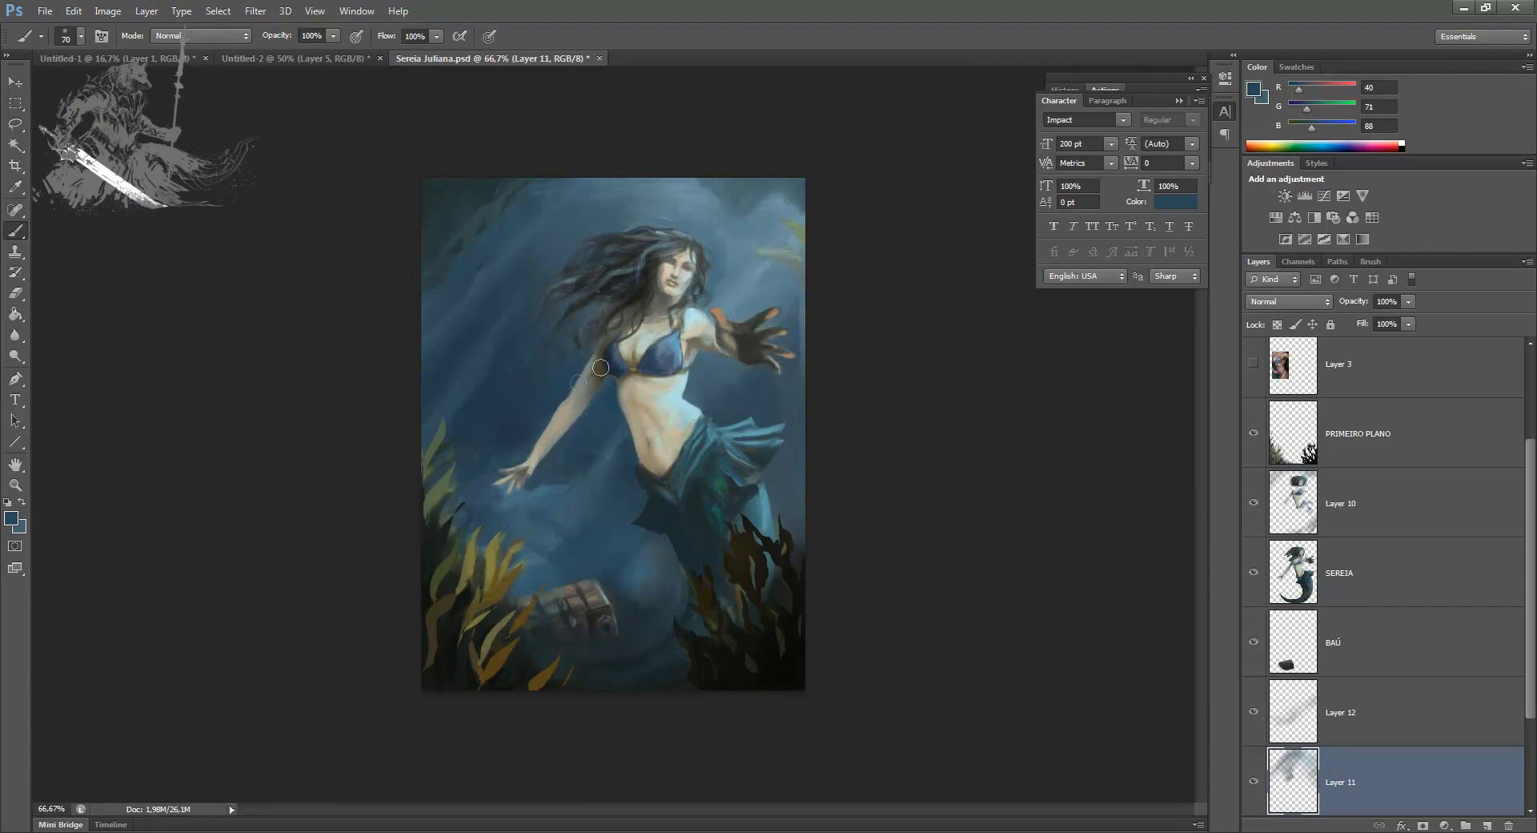
pyautogui.keyDown('alt'); pyautogui.click(551, 483); pyautogui.keyUp('alt')
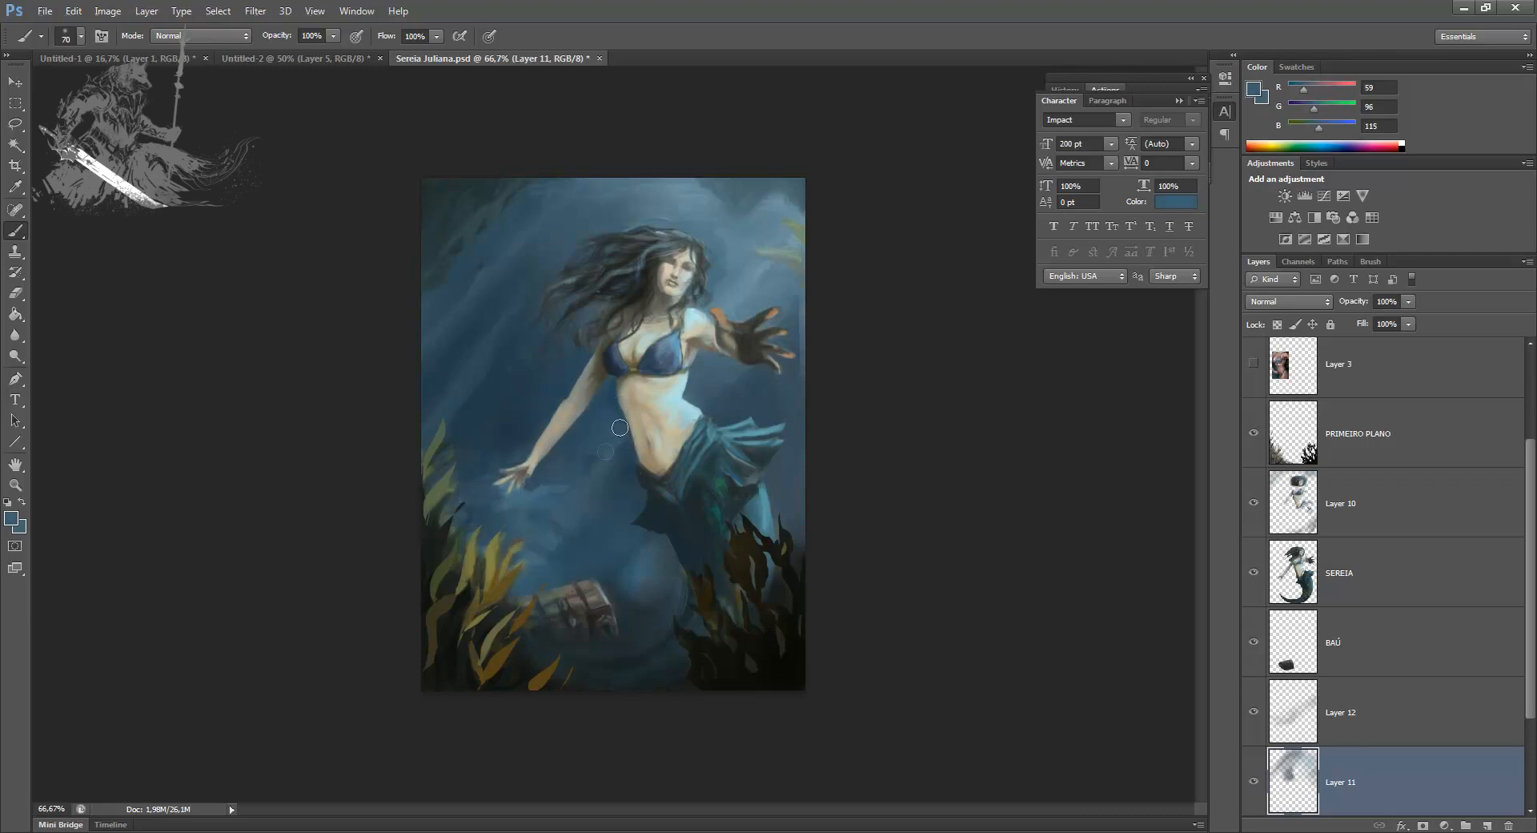
# Step: Select everything outside the SEREIA outline and erase Layer 10's stray paint beside the waist, then clear the selection
pyautogui.click(1254, 505)
pyautogui.click(1255, 503)
pyautogui.keyDown('ctrl'); pyautogui.click(1293, 571); pyautogui.keyUp('ctrl')
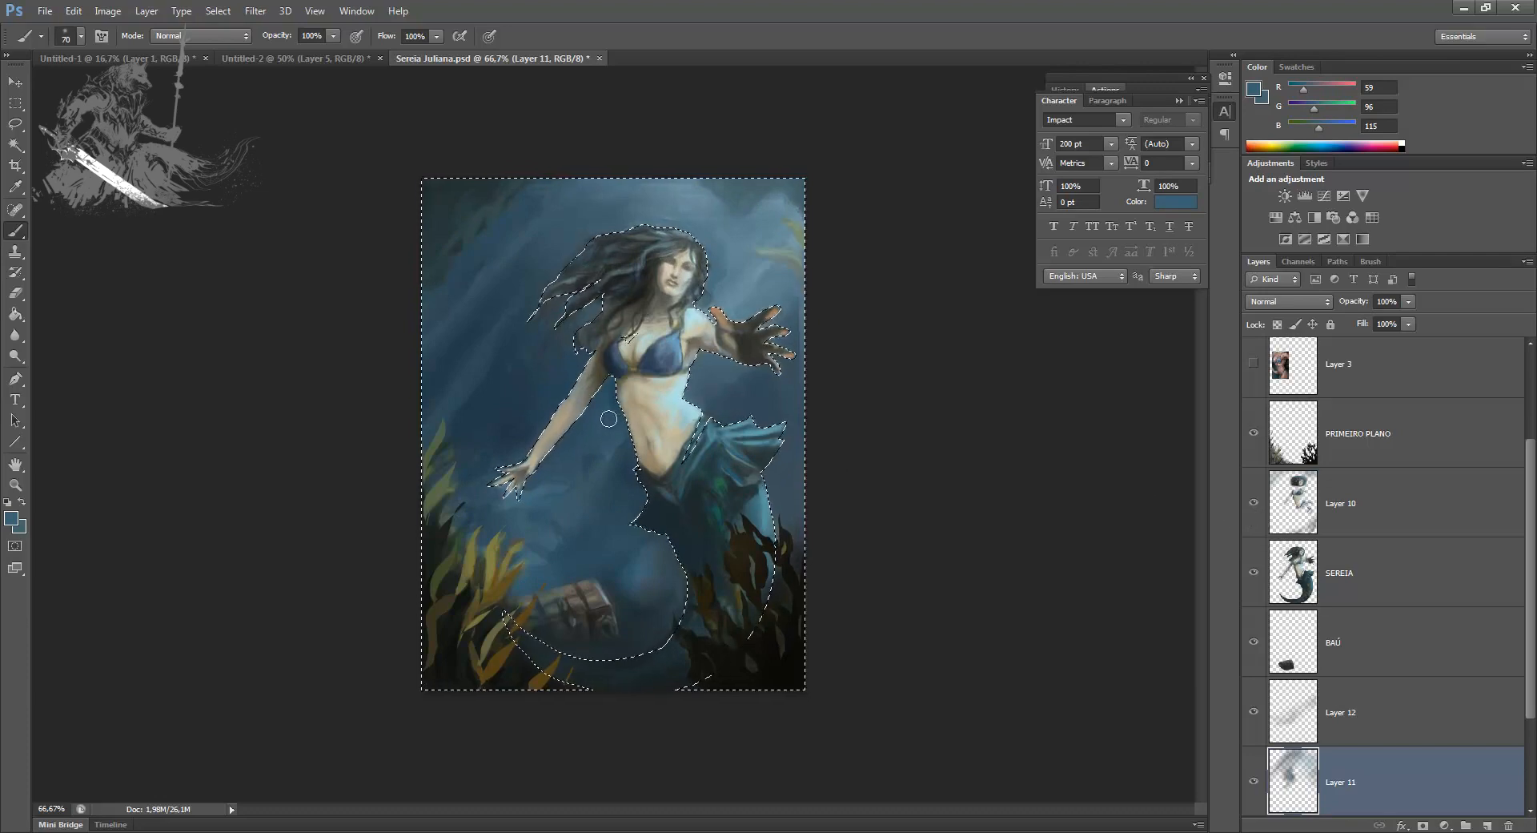
pyautogui.press('e')
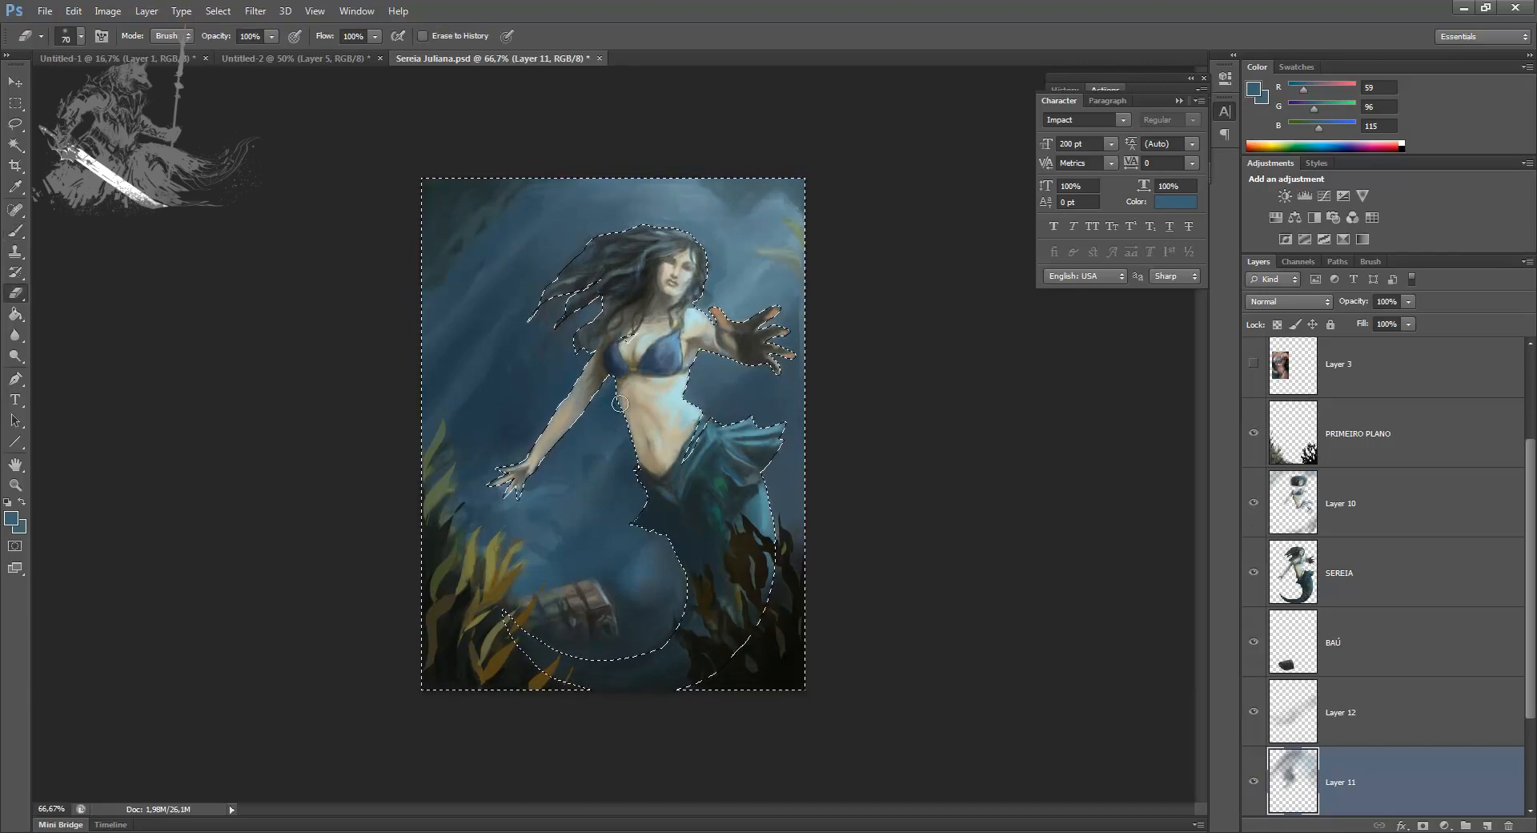
pyautogui.hotkey('ctrl', 'd')
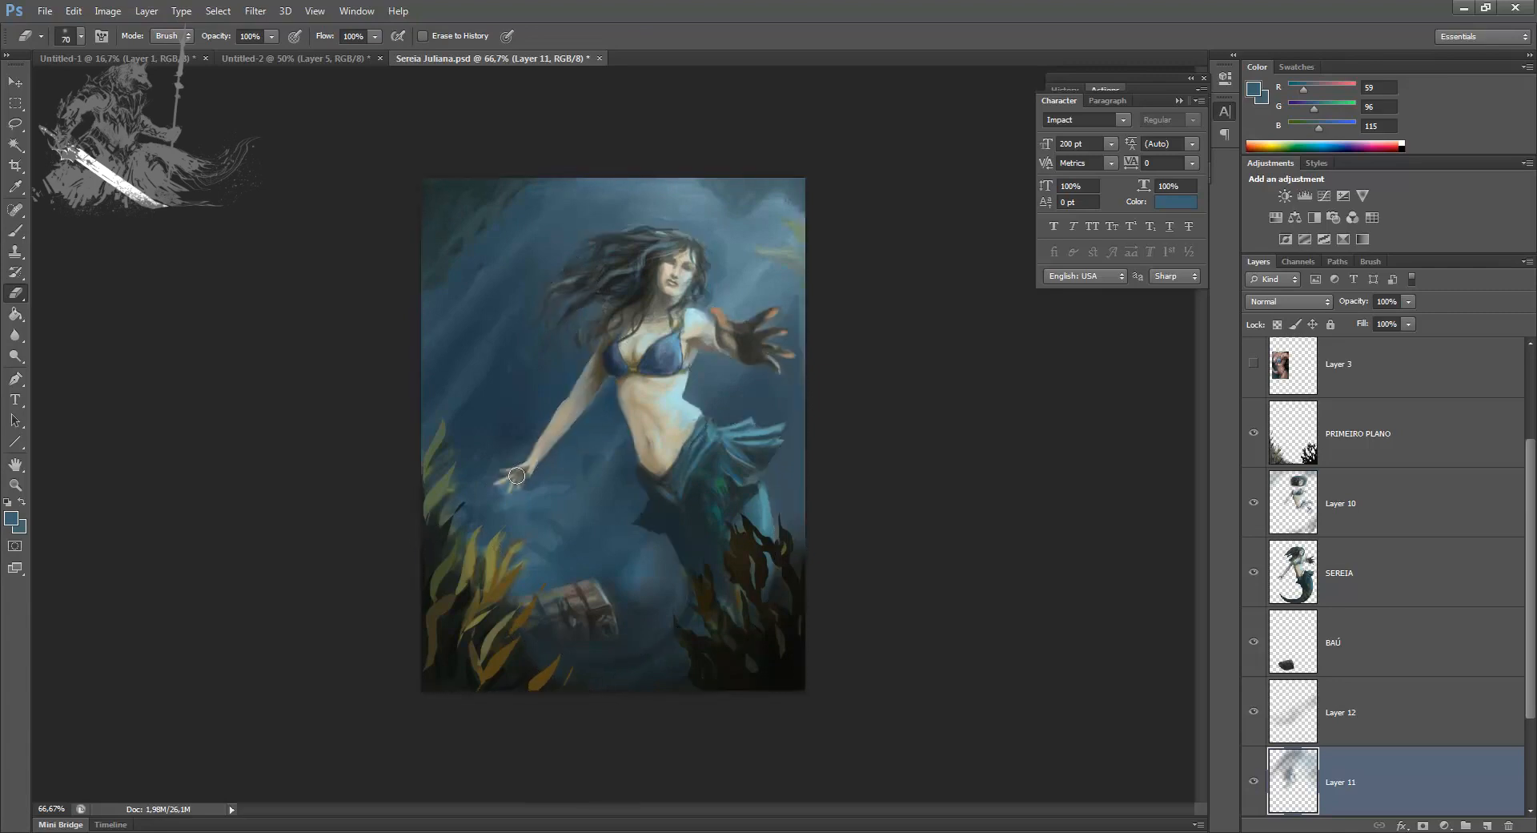
pyautogui.hotkey('ctrl', 'shift', 'd')
pyautogui.hotkey('ctrl', 'shift', 'i')
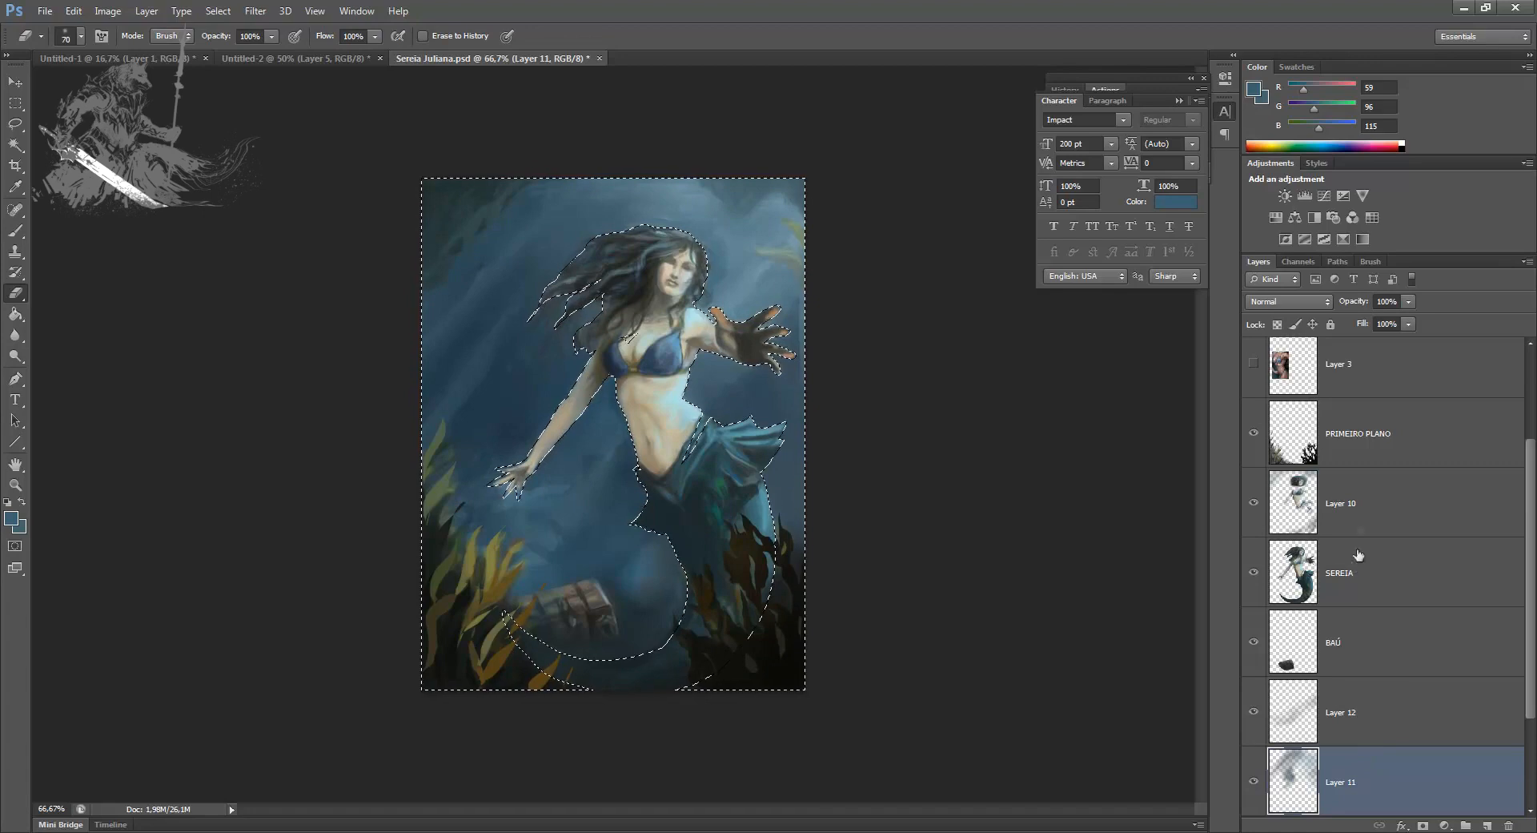
pyautogui.click(1353, 513)
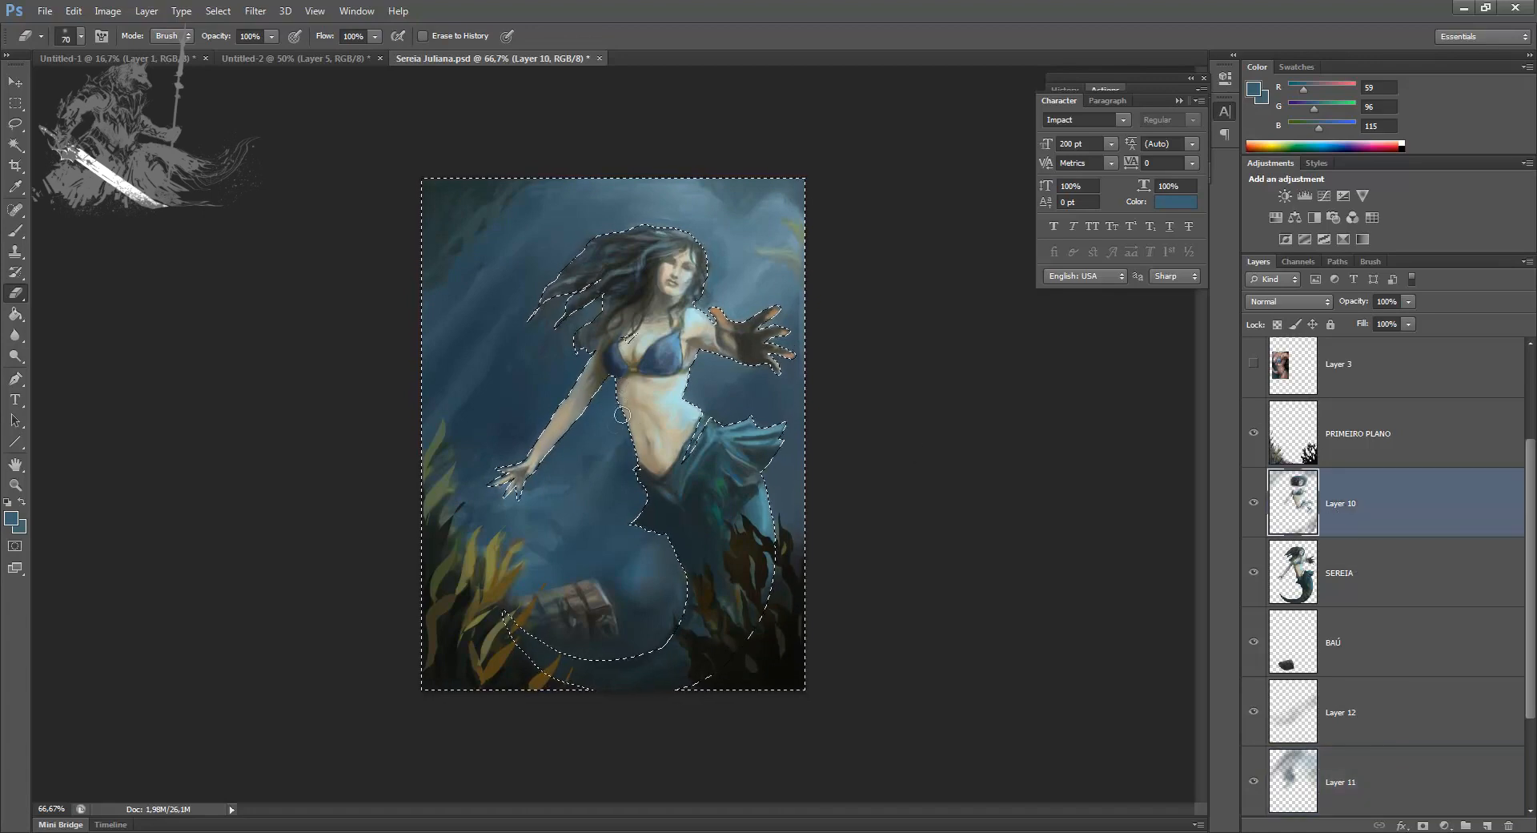
pyautogui.hotkey('ctrl', 'd')
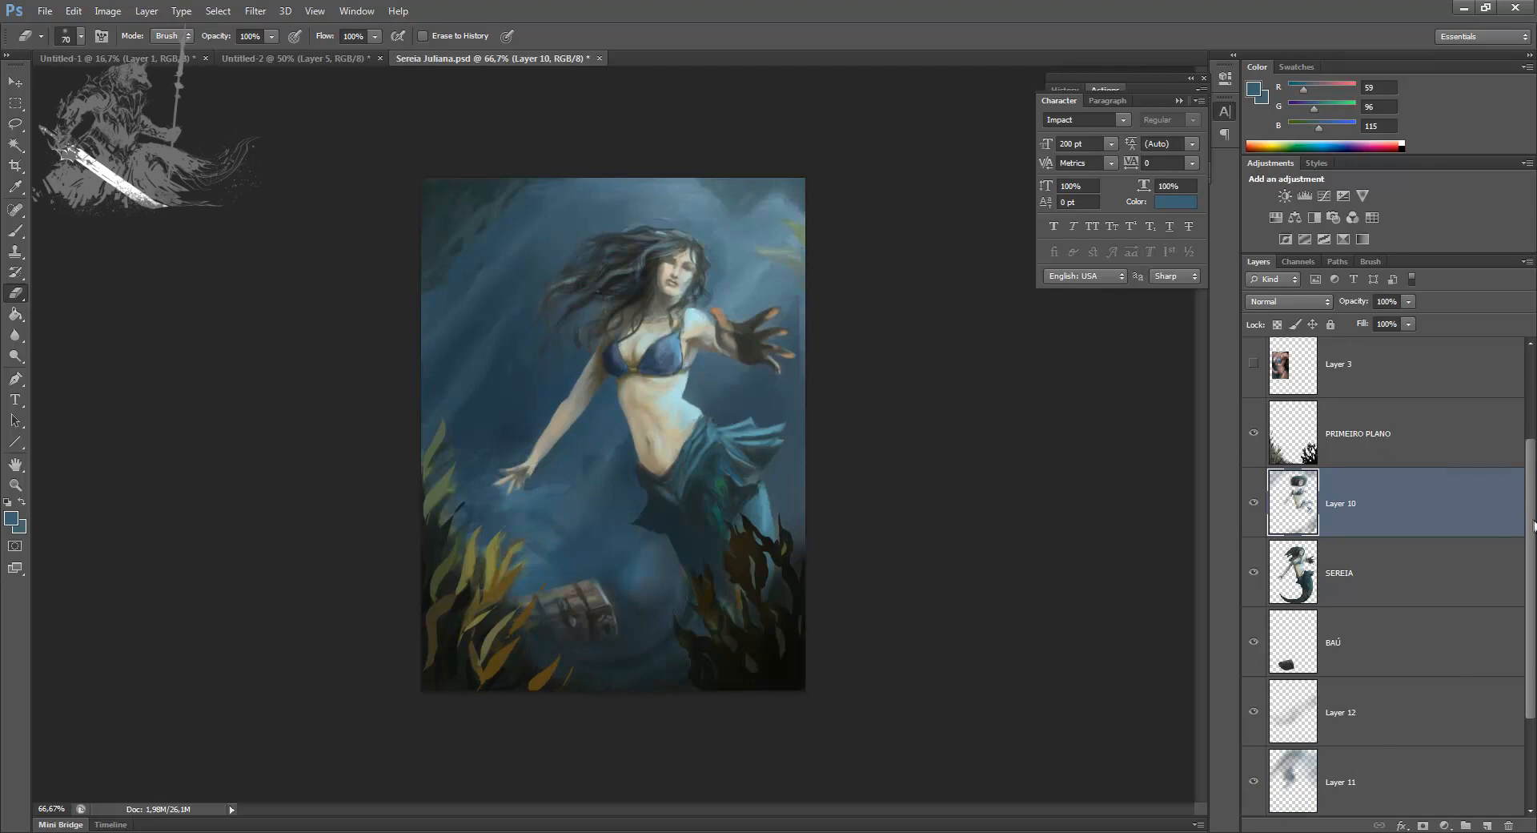
# Step: Compare the current painting with the earlier version by toggling the visibility of Layer 1 copy
pyautogui.scroll(2, 1534, 525)
pyautogui.click(1253, 445)
pyautogui.click(1253, 446)
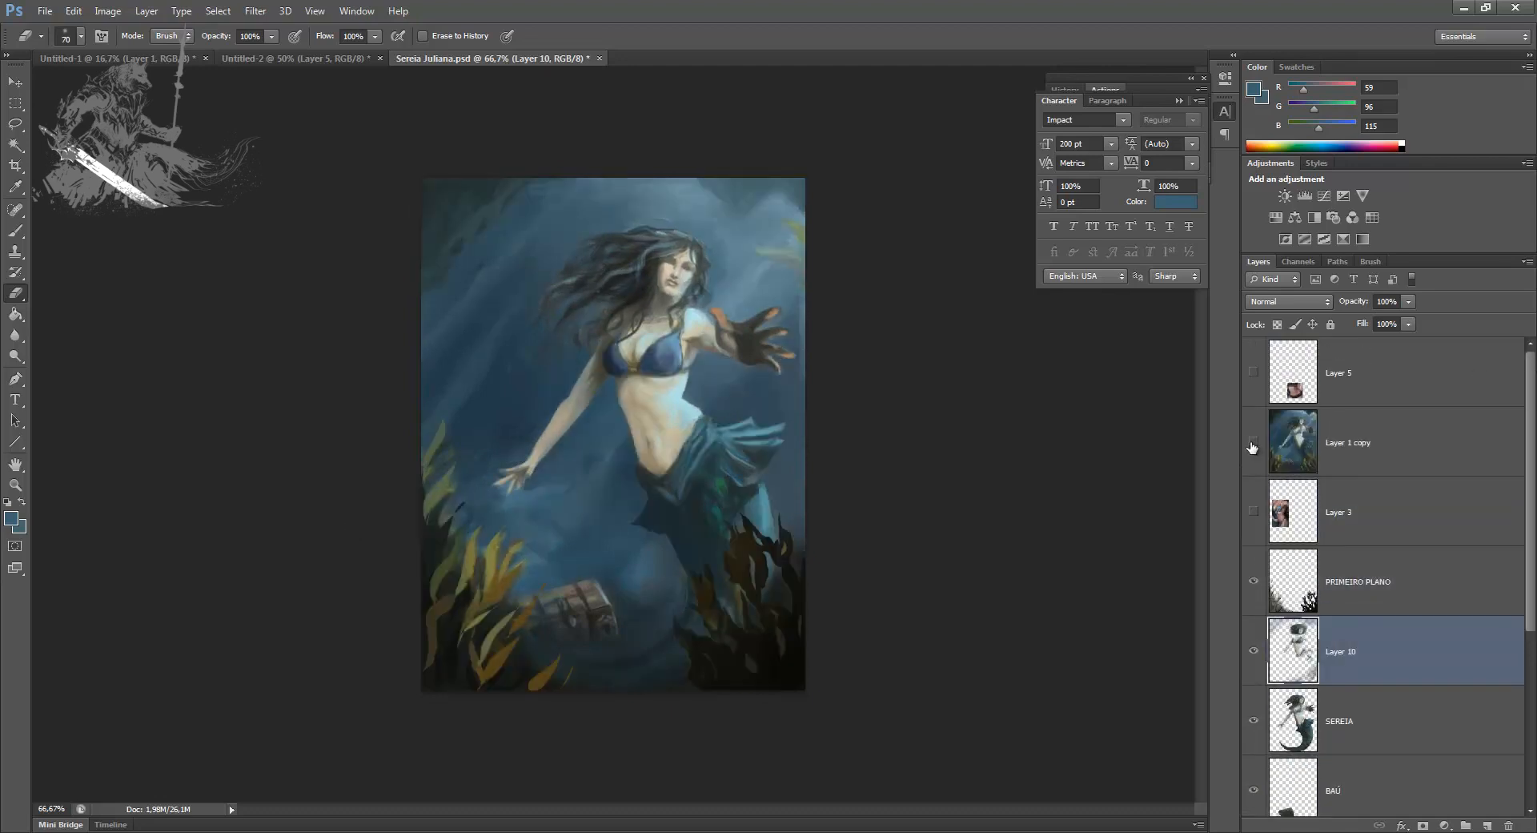
pyautogui.click(1253, 445)
pyautogui.click(1253, 445)
pyautogui.click(1253, 445)
# Step: Try to merge Layer 10 with the SEREIA layer
pyautogui.click(1354, 726)
pyautogui.click(1355, 645)
pyautogui.hotkey('ctrl', 'e')
pyautogui.hotkey('ctrl', 'z')
# Step: Move Layer 10's paint inside the SEREIA outline onto its own layer and merge it into the SEREIA layer
pyautogui.keyDown('ctrl'); pyautogui.click(1294, 723); pyautogui.keyUp('ctrl')
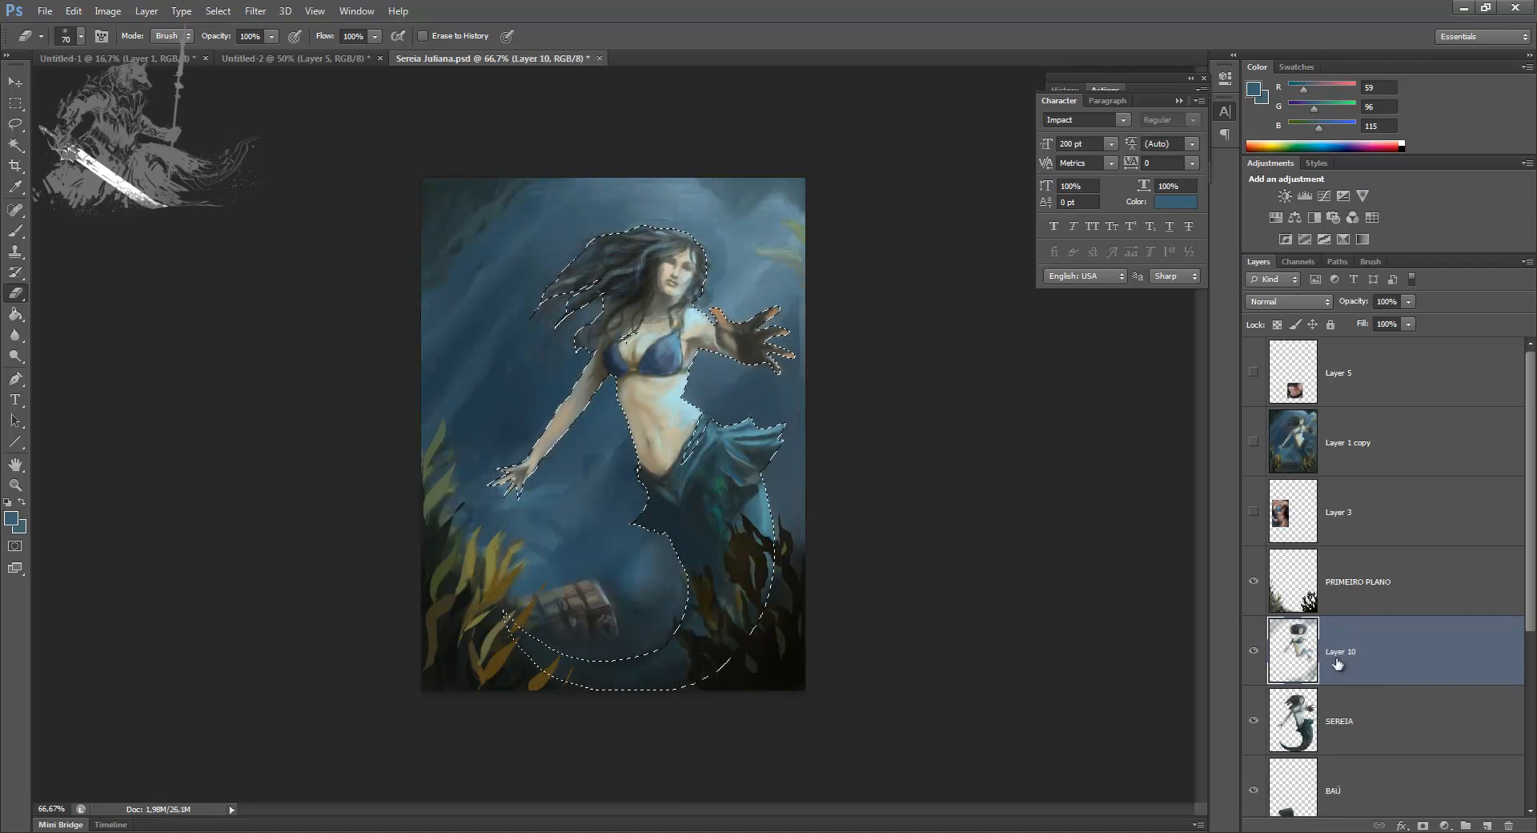
pyautogui.press('Delete')
pyautogui.hotkey('ctrl', 'd')
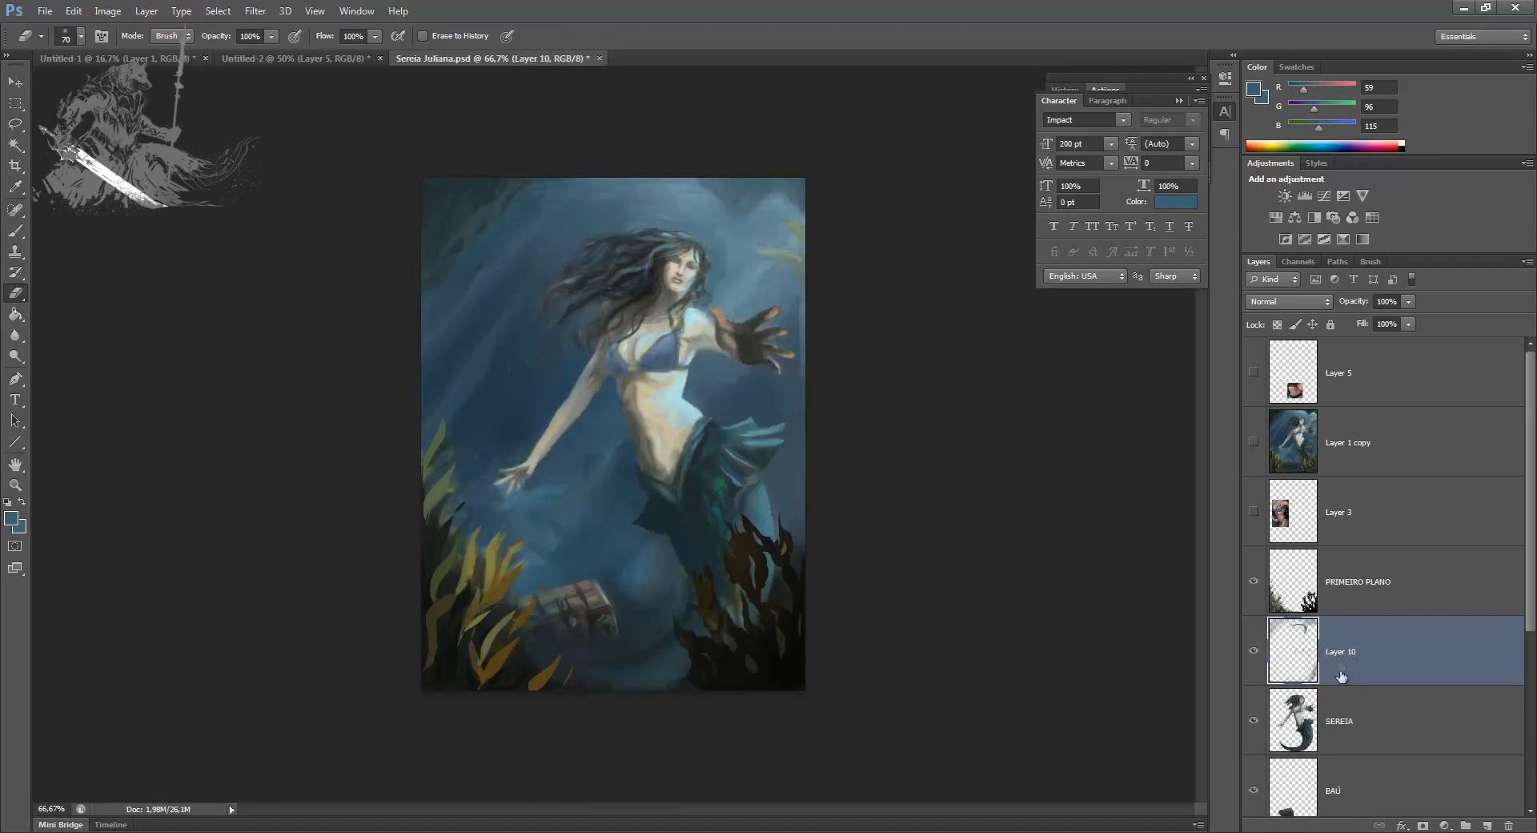
pyautogui.click(1343, 709)
pyautogui.hotkey('ctrl', 'v')
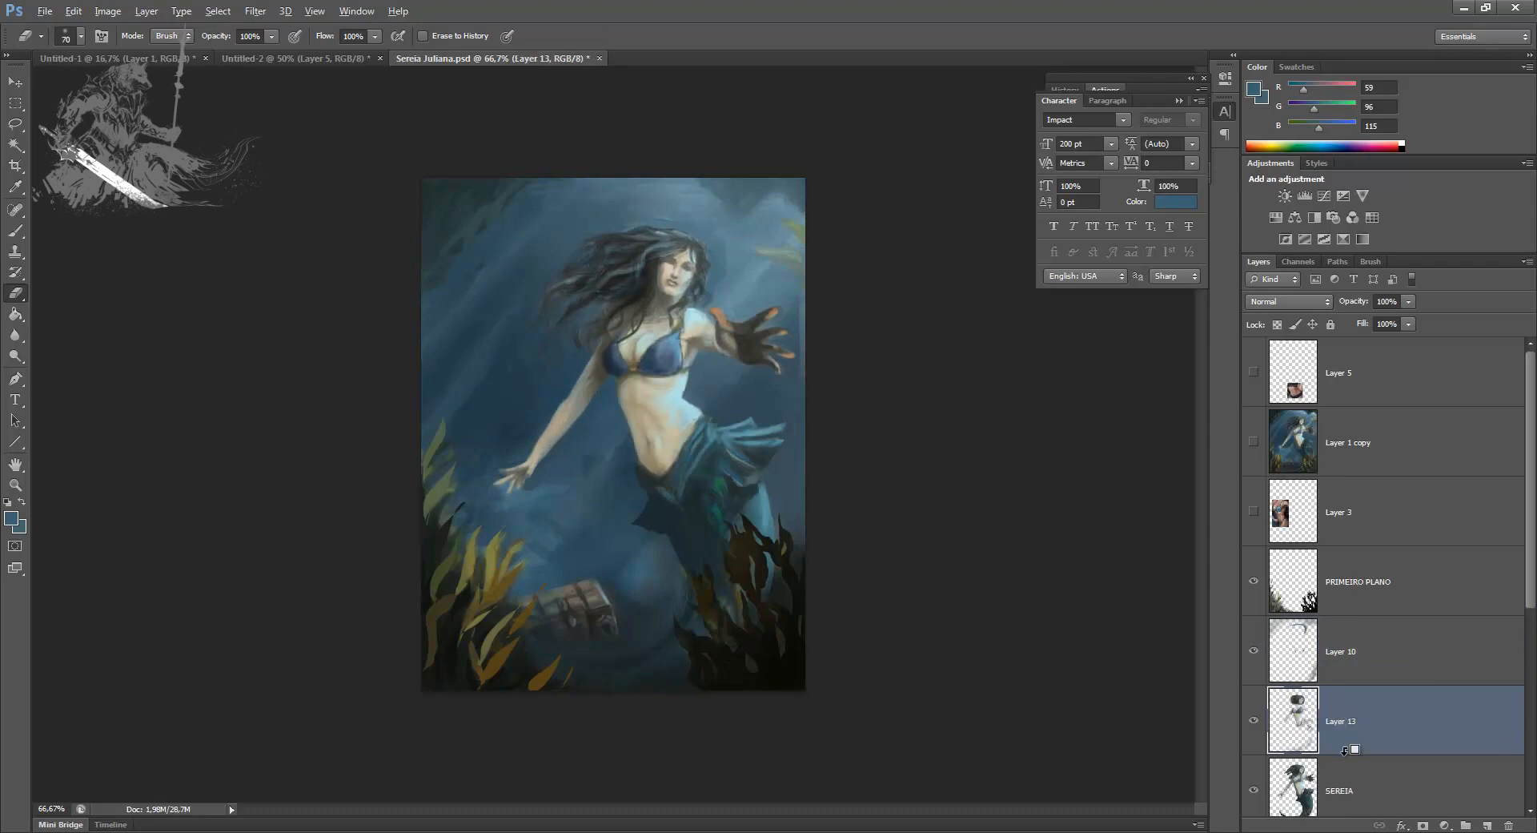
pyautogui.hotkey('ctrl', 'e')
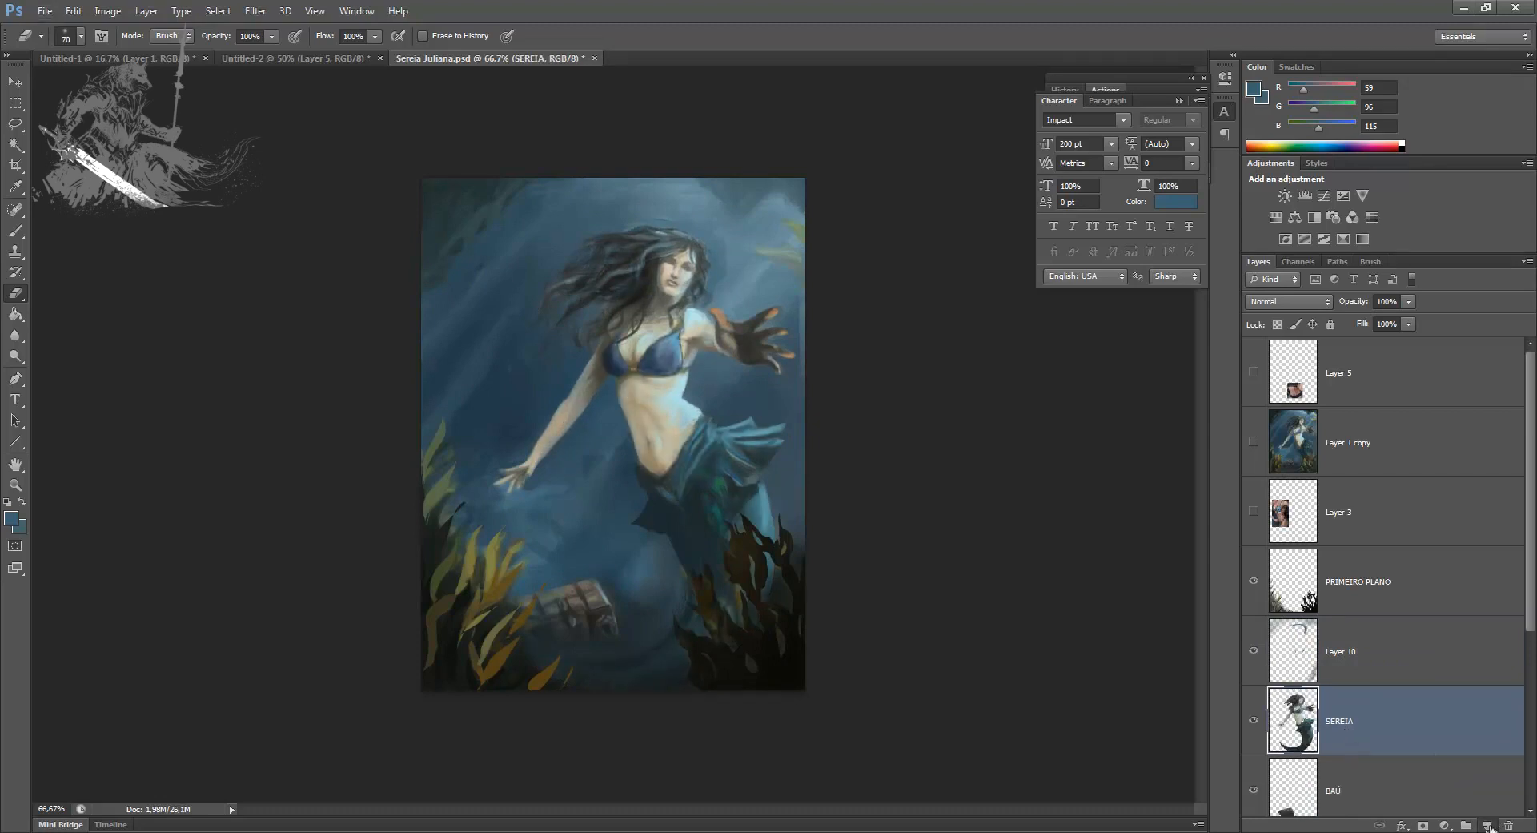
# Step: Add a new layer clipped to the SEREIA layer and paint dark teal shadows on the upper tail below the hip fin
pyautogui.click(1489, 826)
pyautogui.keyDown('alt'); pyautogui.click(1354, 756); pyautogui.keyUp('alt')
pyautogui.press('b')
pyautogui.keyDown('alt'); pyautogui.click(763, 508); pyautogui.keyUp('alt')
pyautogui.moveTo(724, 483)
pyautogui.mouseDown()
pyautogui.moveTo(680, 521)
pyautogui.moveTo(707, 515)
pyautogui.moveTo(712, 532)
pyautogui.mouseUp()
pyautogui.keyDown('alt'); pyautogui.click(667, 502); pyautogui.keyUp('alt')
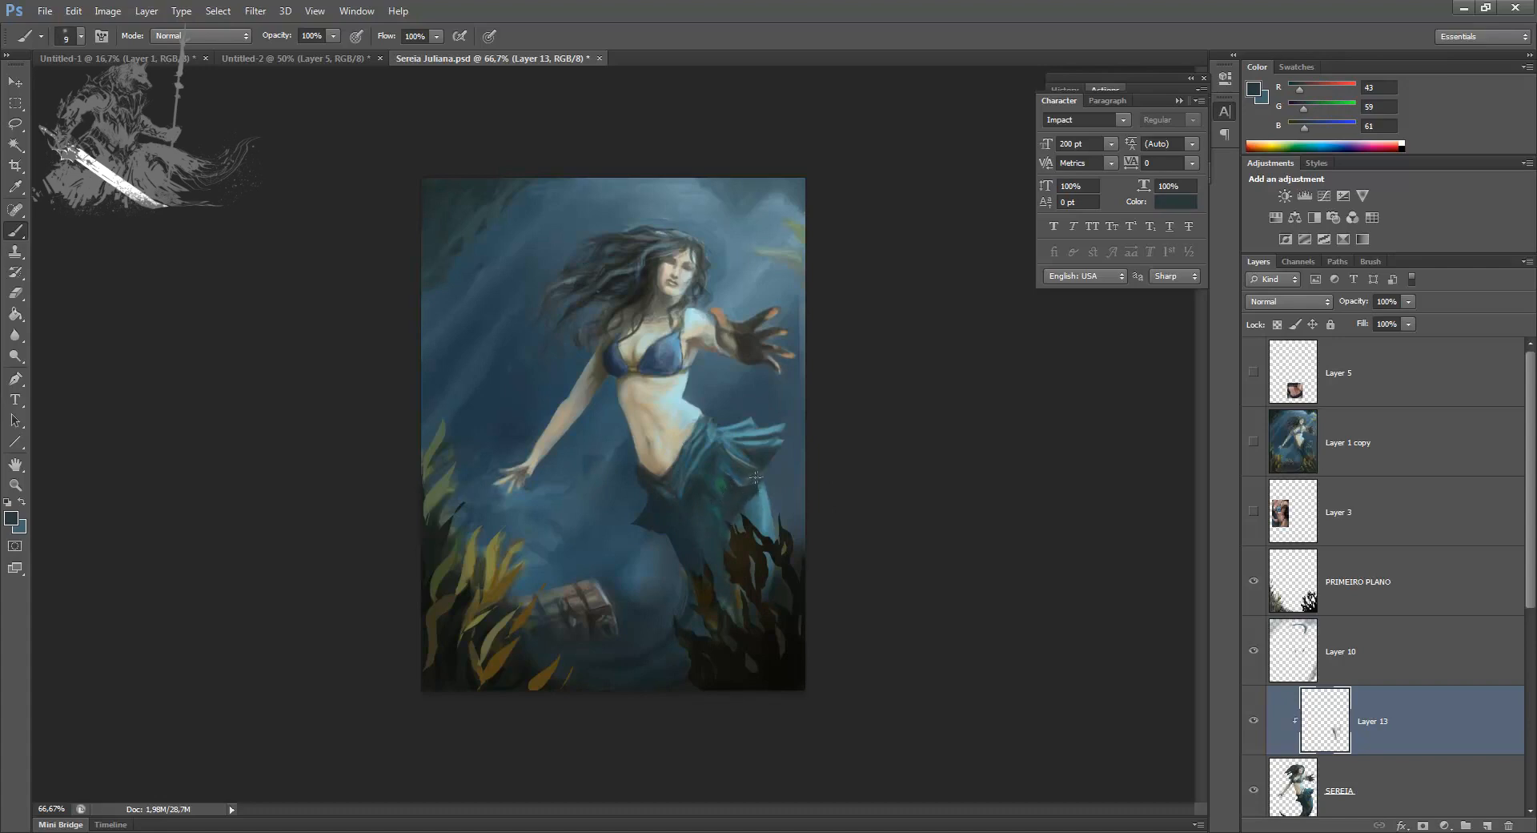
# Step: Pick a light teal, RGB 90, 153, 167, from the tail beside the dark seaweed and save the painting
pyautogui.keyDown('alt'); pyautogui.click(767, 502); pyautogui.keyUp('alt')
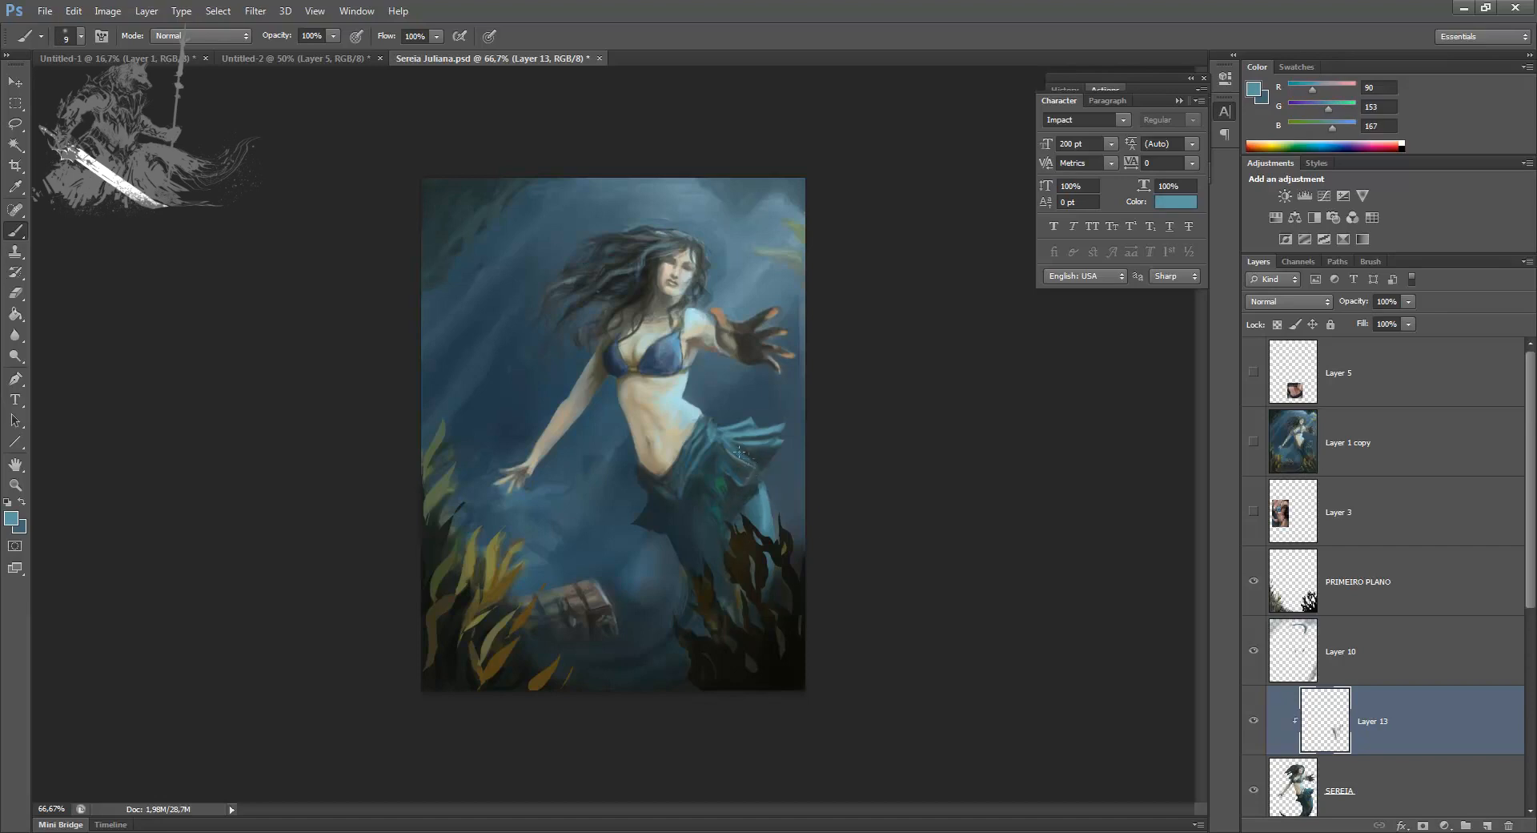
pyautogui.hotkey('ctrl', 's')
# Step: Select Layer 12 and pull its upper-right corner slightly outward with a free transform
pyautogui.moveTo(1529, 597); pyautogui.dragTo(1530, 744)
pyautogui.click(1361, 667)
pyautogui.hotkey('ctrl', 't')
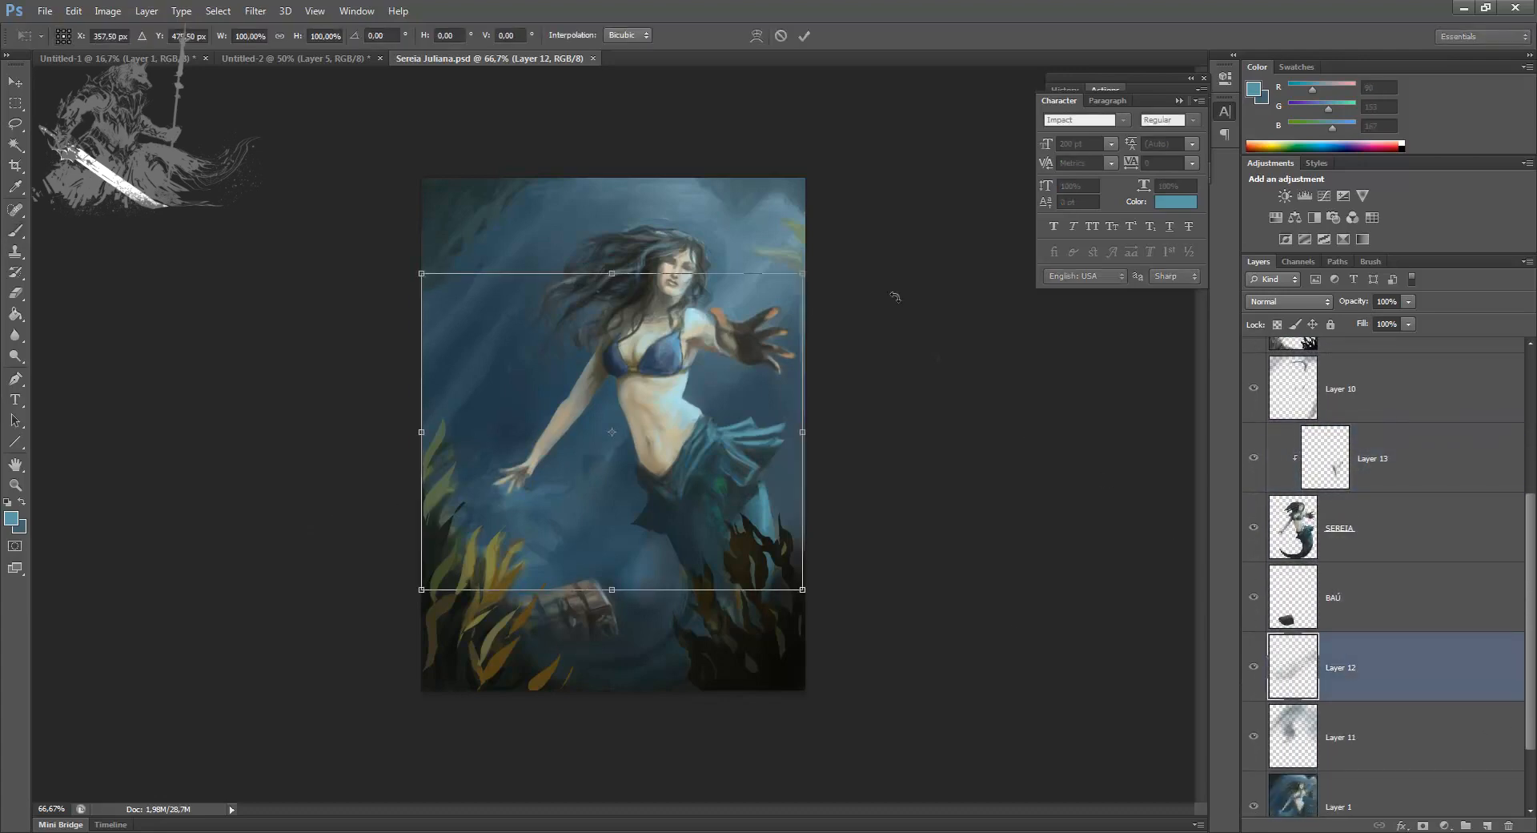
pyautogui.press('b')
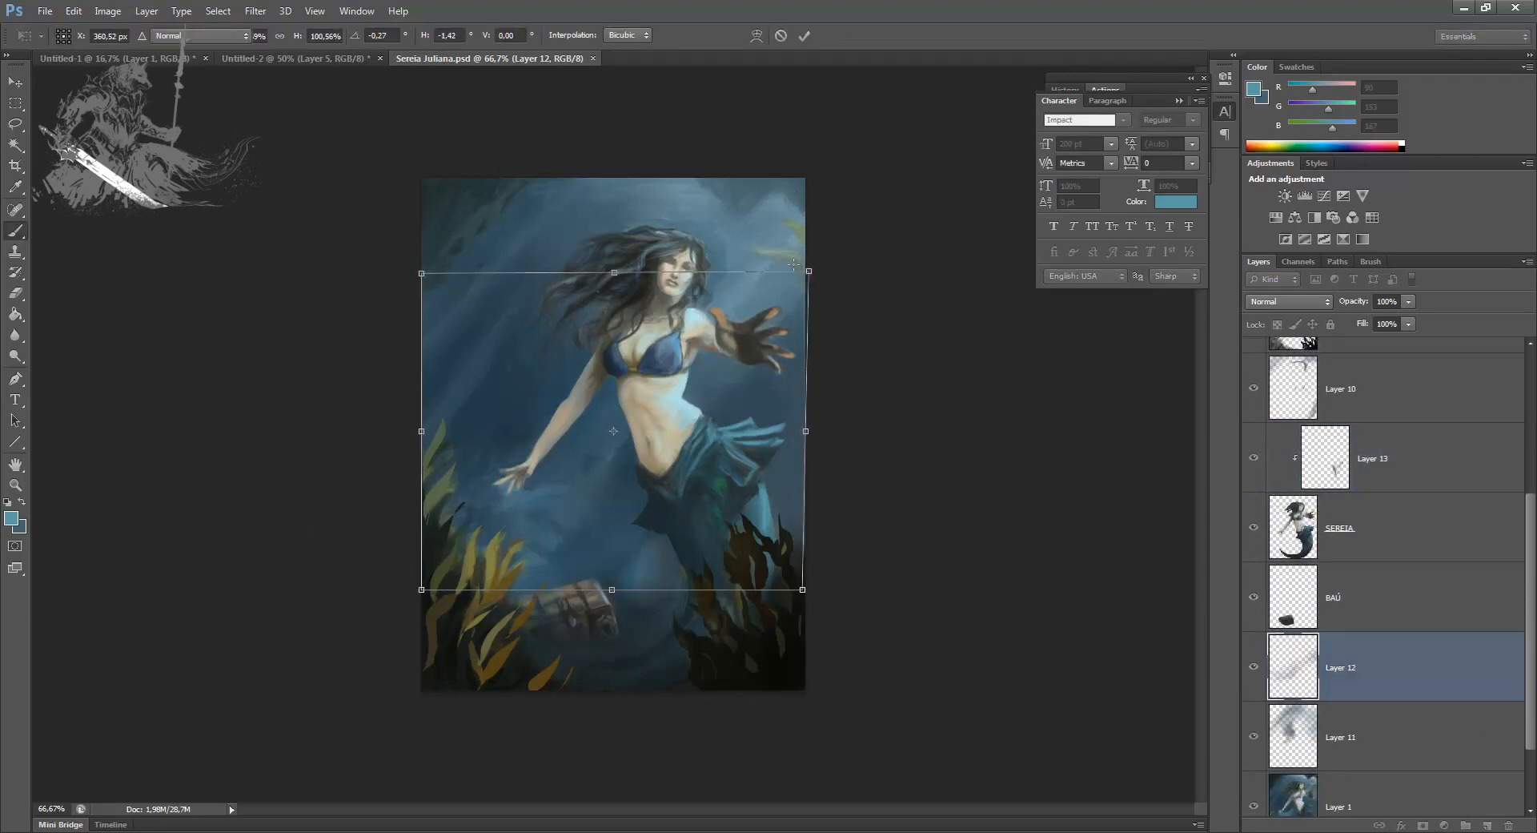
pyautogui.press('Return')
# Step: Duplicate Layer 12 and use Free Transform to rotate and reposition the copy diagonally across the mermaid
pyautogui.hotkey('ctrl', 'j')
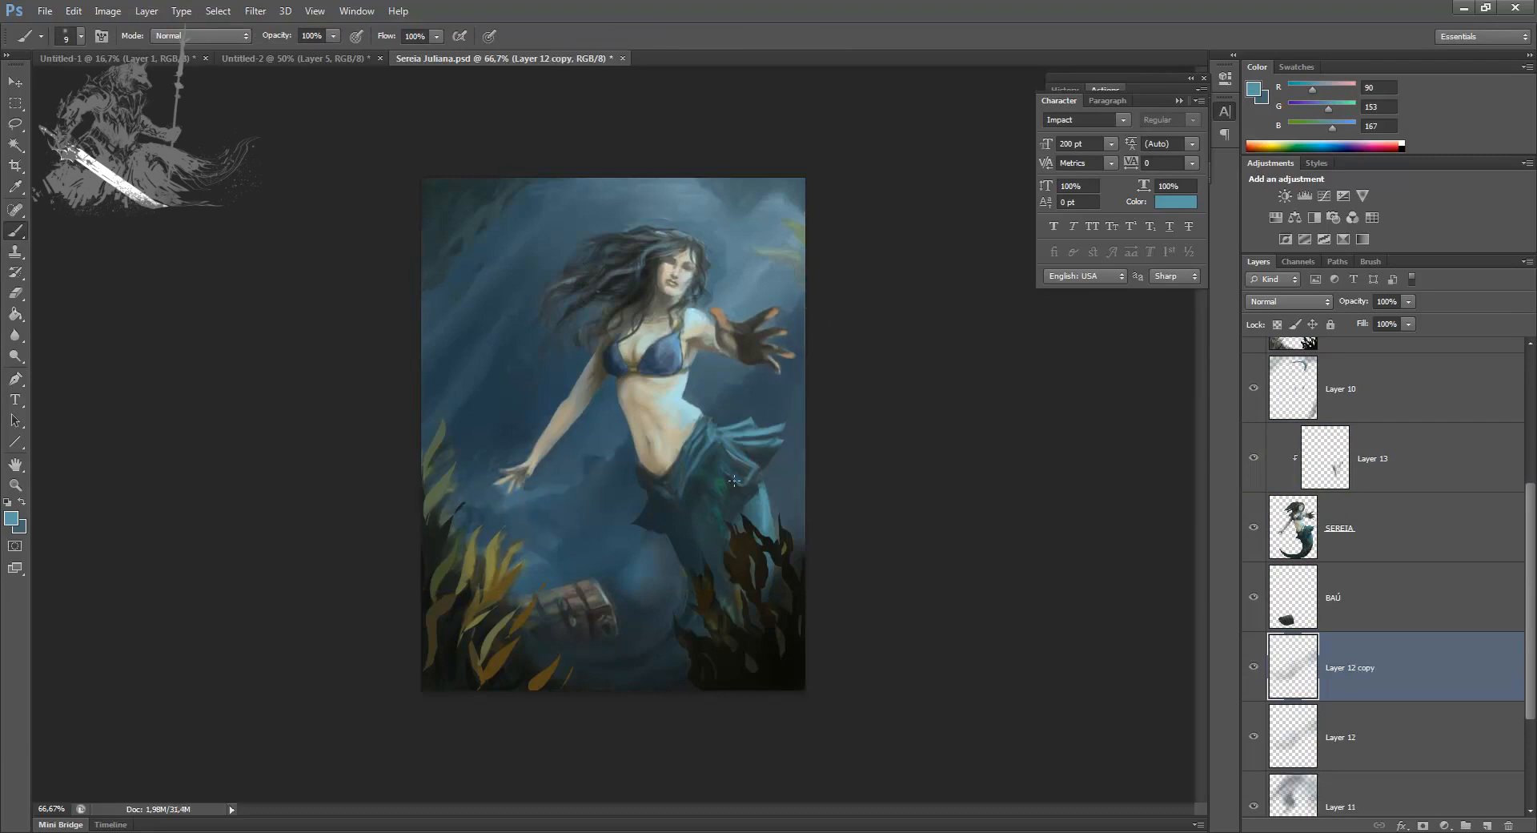
pyautogui.press('v')
pyautogui.hotkey('ctrl', 't')
pyautogui.moveTo(910, 397); pyautogui.dragTo(925, 487)
pyautogui.moveTo(737, 508); pyautogui.dragTo(704, 514)
pyautogui.moveTo(911, 439); pyautogui.dragTo(901, 317)
pyautogui.moveTo(751, 488); pyautogui.dragTo(732, 482)
pyautogui.rightClick(865, 486)
pyautogui.click(877, 719)
pyautogui.moveTo(950, 388); pyautogui.dragTo(709, 205)
pyautogui.moveTo(708, 519); pyautogui.dragTo(732, 521)
# Step: Warp Layer 12 copy so its light band curves across the water behind the mermaid's waist and hip fin
pyautogui.click(757, 35)
pyautogui.moveTo(806, 323); pyautogui.dragTo(851, 336)
pyautogui.moveTo(663, 484); pyautogui.dragTo(655, 458)
pyautogui.moveTo(547, 569); pyautogui.dragTo(528, 579)
pyautogui.moveTo(804, 478); pyautogui.dragTo(807, 454)
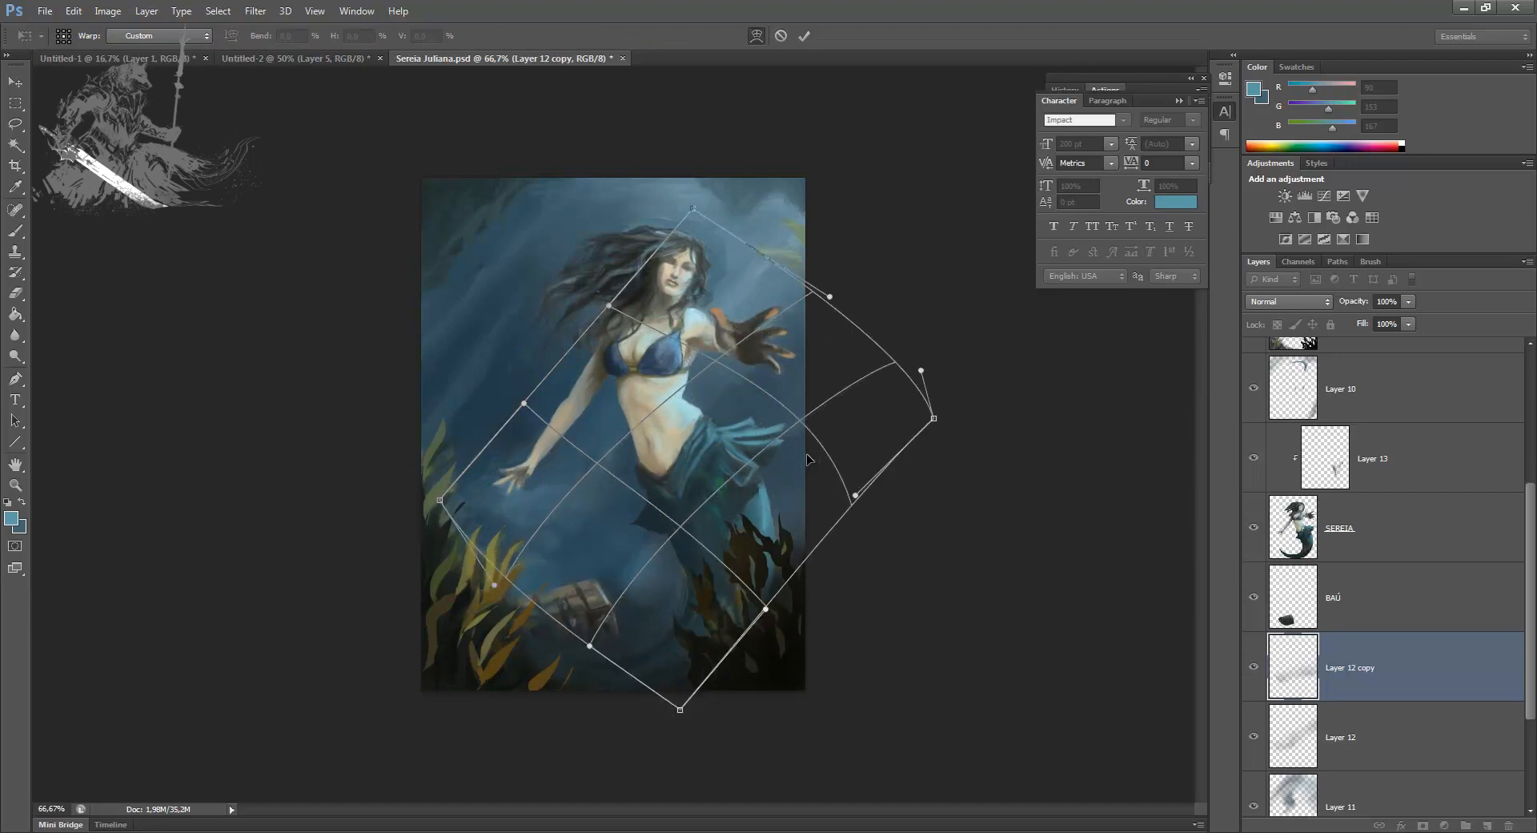
pyautogui.moveTo(591, 546); pyautogui.dragTo(614, 530)
pyautogui.press('Return')
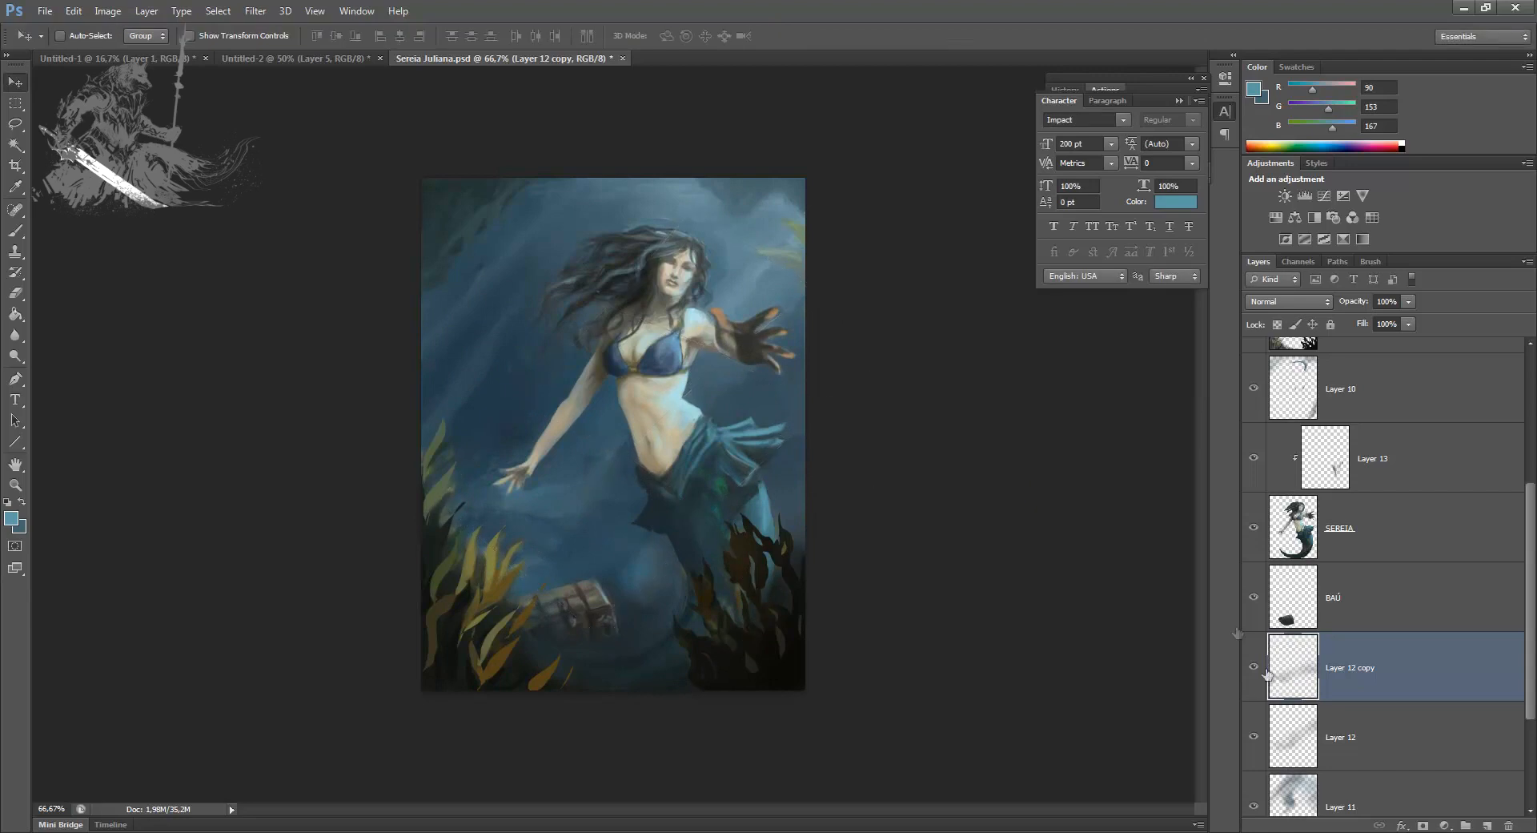
# Step: Duplicate Layer 12 copy and merge the duplicate back into it to strengthen the light band
pyautogui.hotkey('ctrl', 'j')
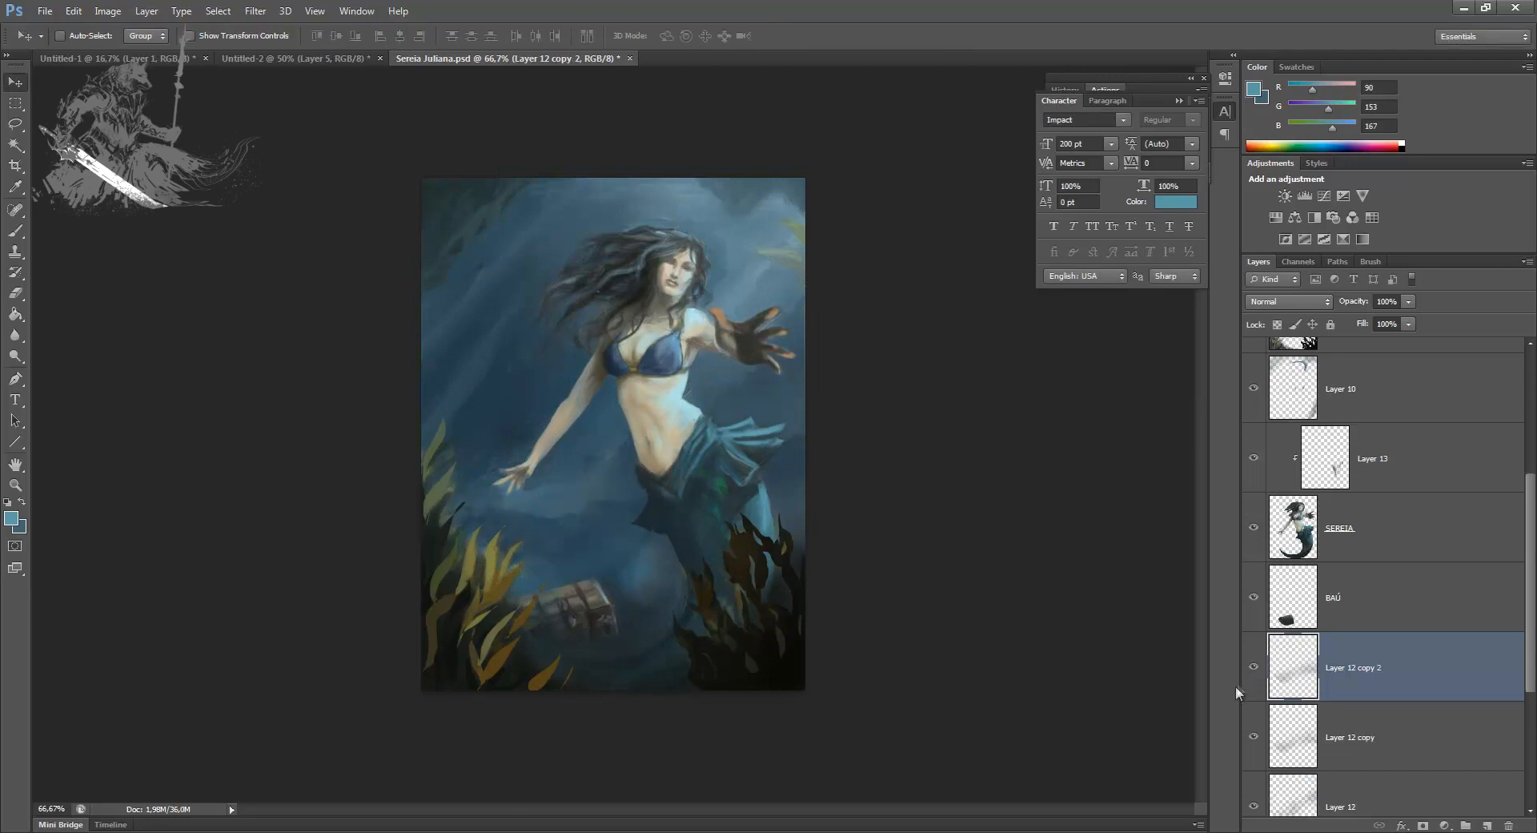
pyautogui.hotkey('ctrl', 'r')
pyautogui.hotkey('ctrl', 'z')
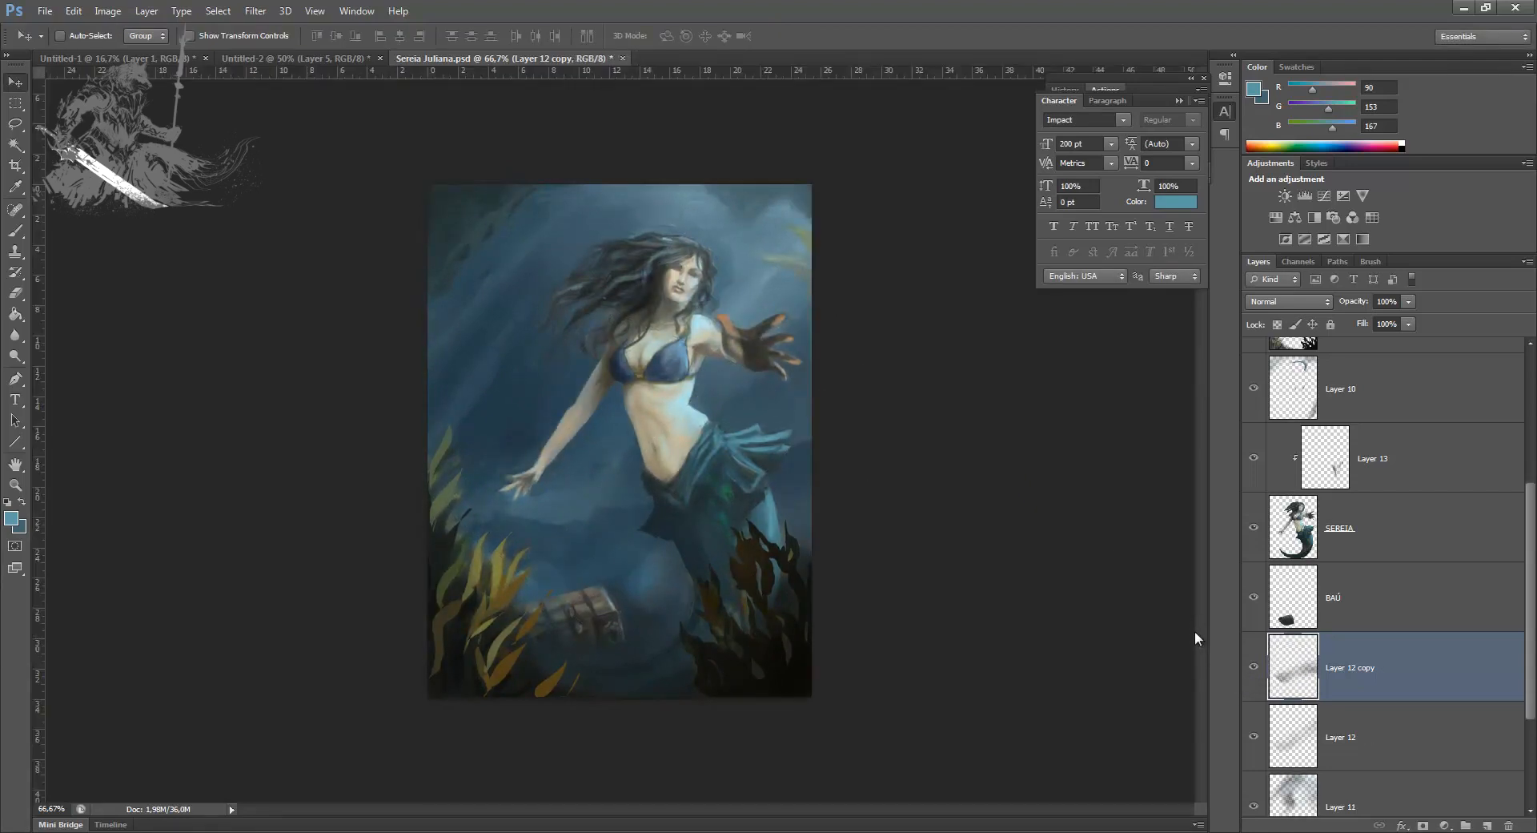
# Step: Warp the strengthened Layer 12 copy, bending its upper-right part downward
pyautogui.hotkey('ctrl', 't')
pyautogui.click(758, 36)
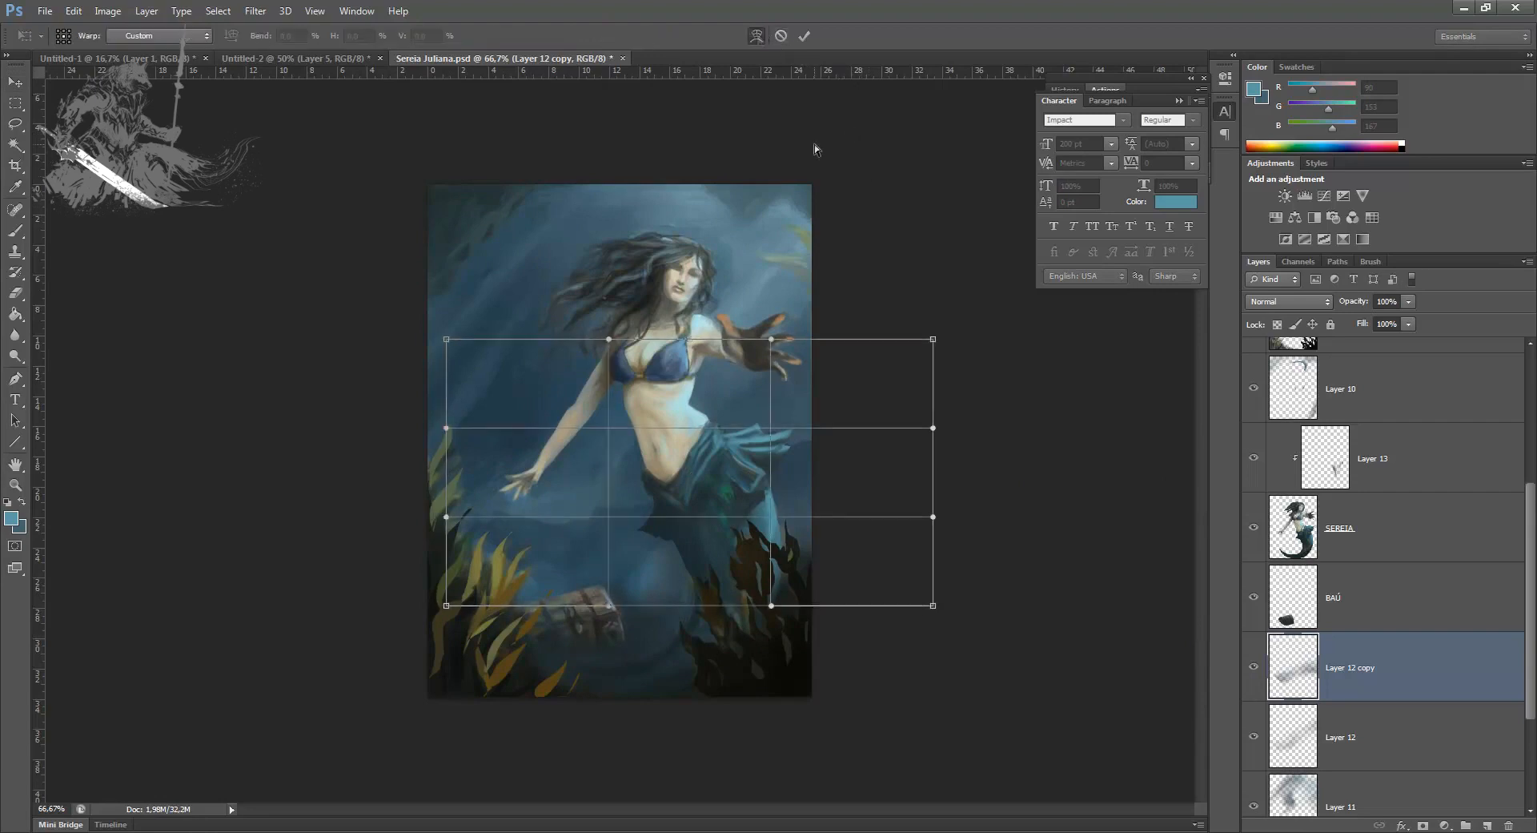
pyautogui.moveTo(889, 358); pyautogui.dragTo(884, 407)
pyautogui.press('Return')
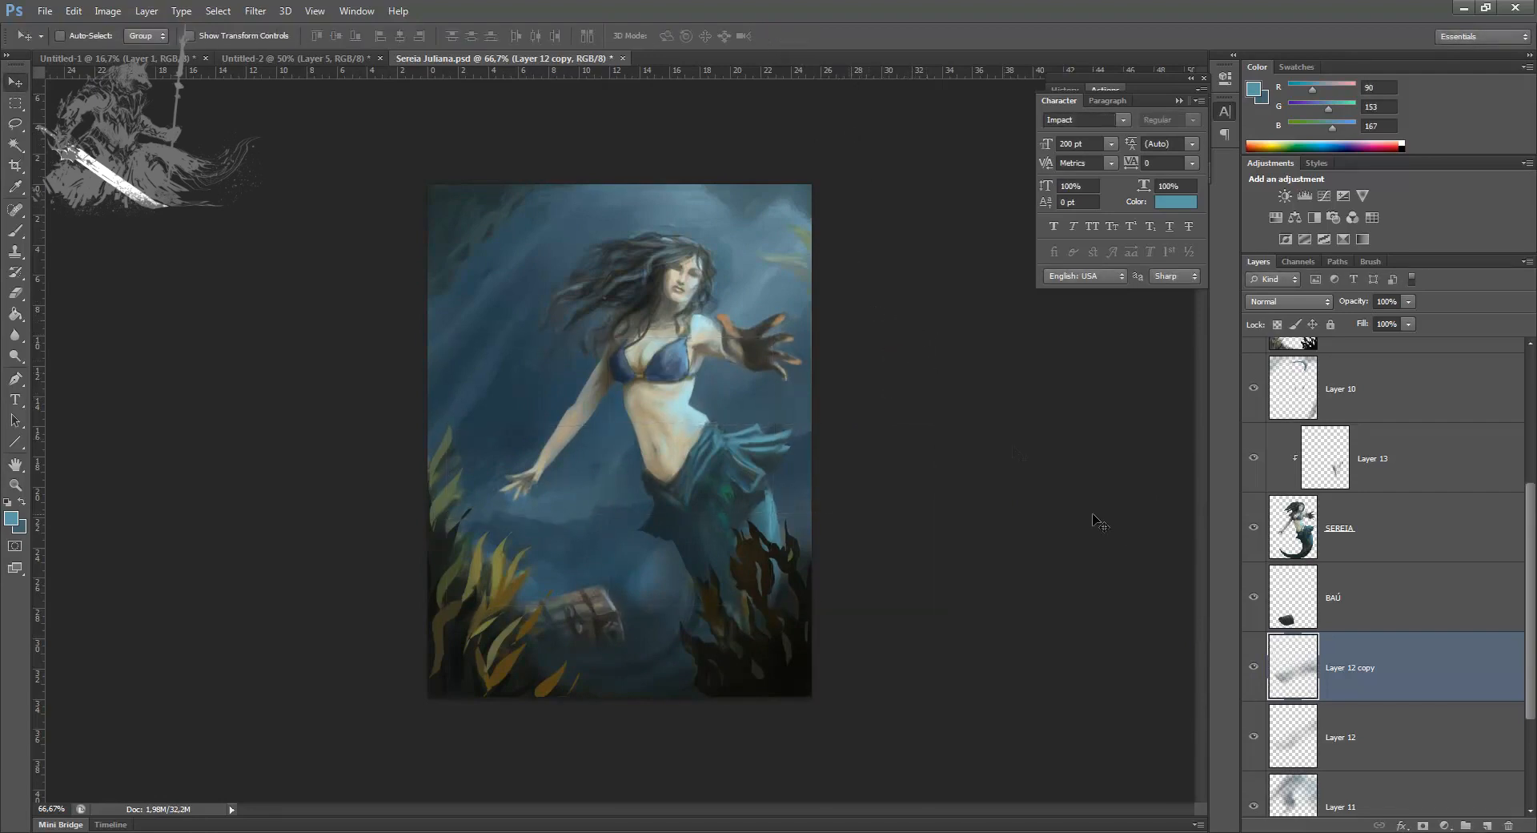
# Step: Compare the background without Layer 12 copy and soften its light band near the waist with a 100 px eraser
pyautogui.click(1254, 666)
pyautogui.click(1254, 667)
pyautogui.click(1254, 667)
pyautogui.click(1254, 667)
pyautogui.press('e')
pyautogui.press(']')
pyautogui.press(']')
pyautogui.press(']')
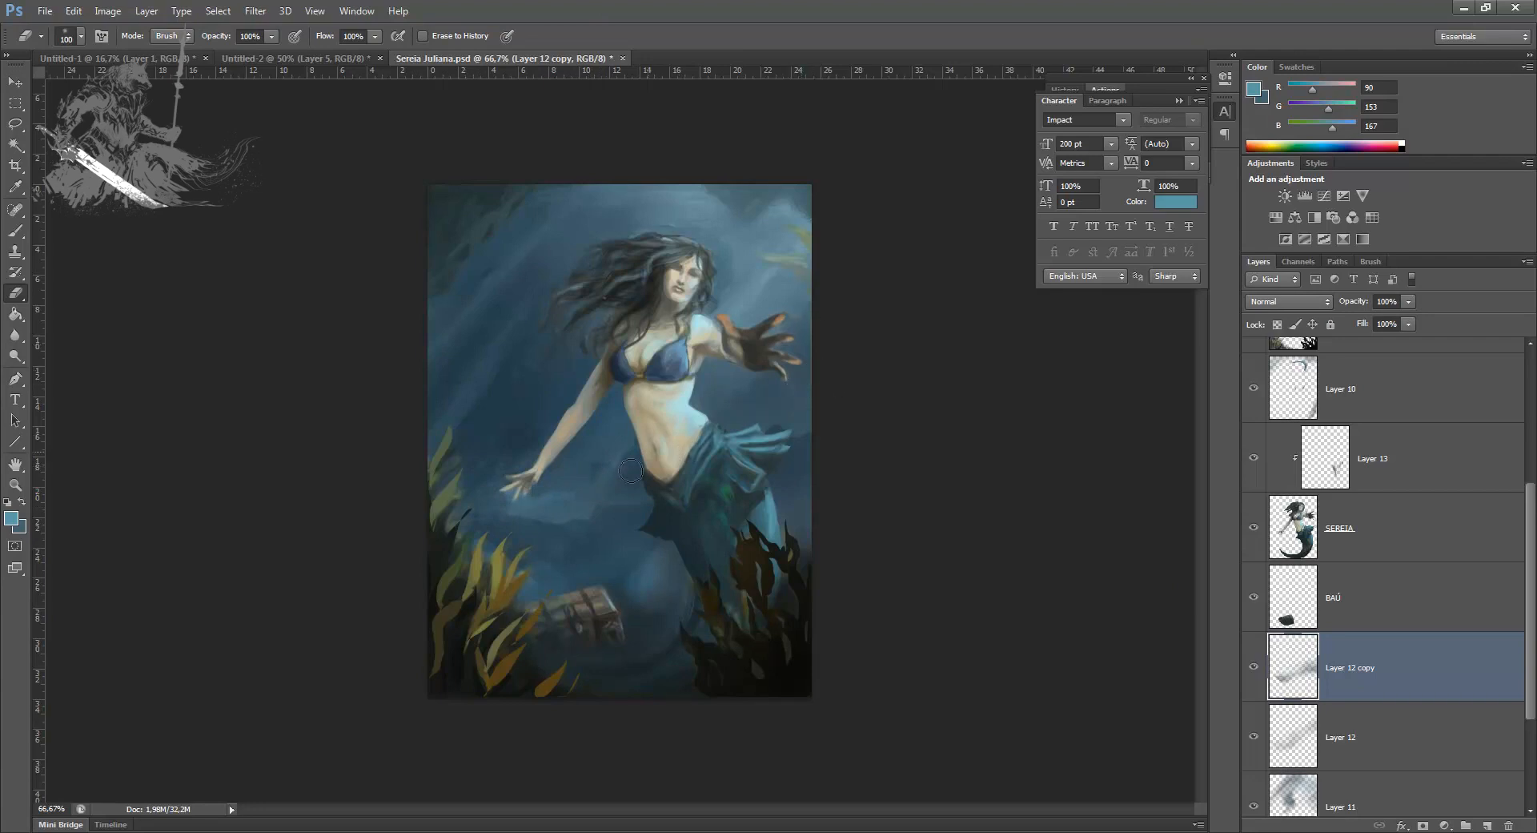
# Step: Erase more of Layer 12 copy around the lowered hand and chest with a 90 px eraser, checking its visibility
pyautogui.click(1255, 670)
pyautogui.click(1255, 669)
pyautogui.click(1255, 669)
pyautogui.click(1254, 669)
pyautogui.press(']')
pyautogui.press(']')
pyautogui.press(']')
pyautogui.press('[')
pyautogui.press('[')
pyautogui.press('[')
pyautogui.press('[')
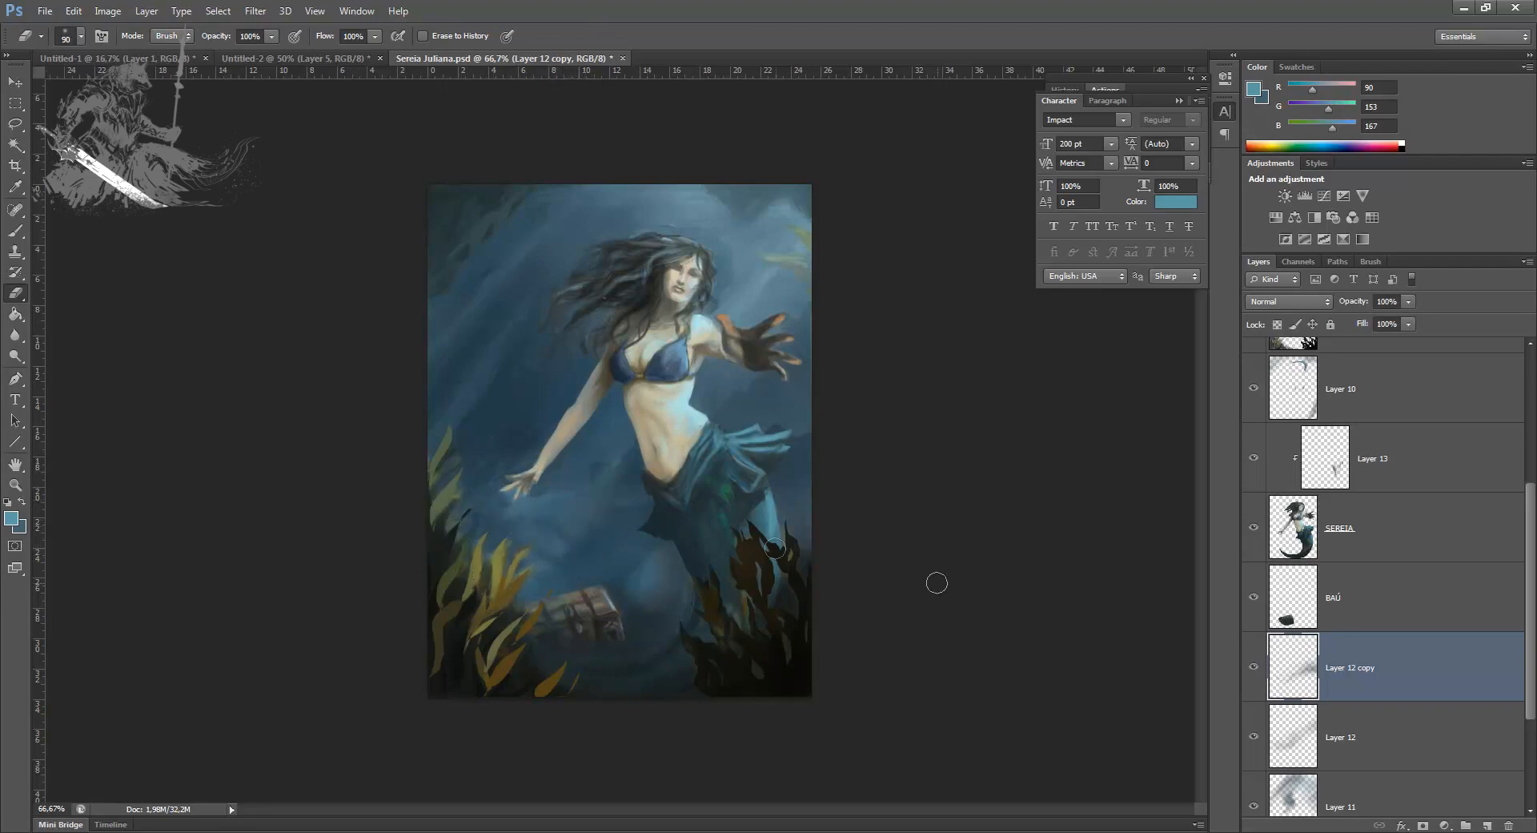
pyautogui.click(1254, 669)
pyautogui.click(1254, 670)
# Step: Lasso the water beside the hip fin on Layer 12 copy and paint blue-grey around it with an 80 px brush, inverting the selection
pyautogui.press('l')
pyautogui.moveTo(764, 426)
pyautogui.mouseDown()
pyautogui.moveTo(817, 399)
pyautogui.moveTo(875, 467)
pyautogui.moveTo(813, 511)
pyautogui.mouseUp()
pyautogui.press('b')
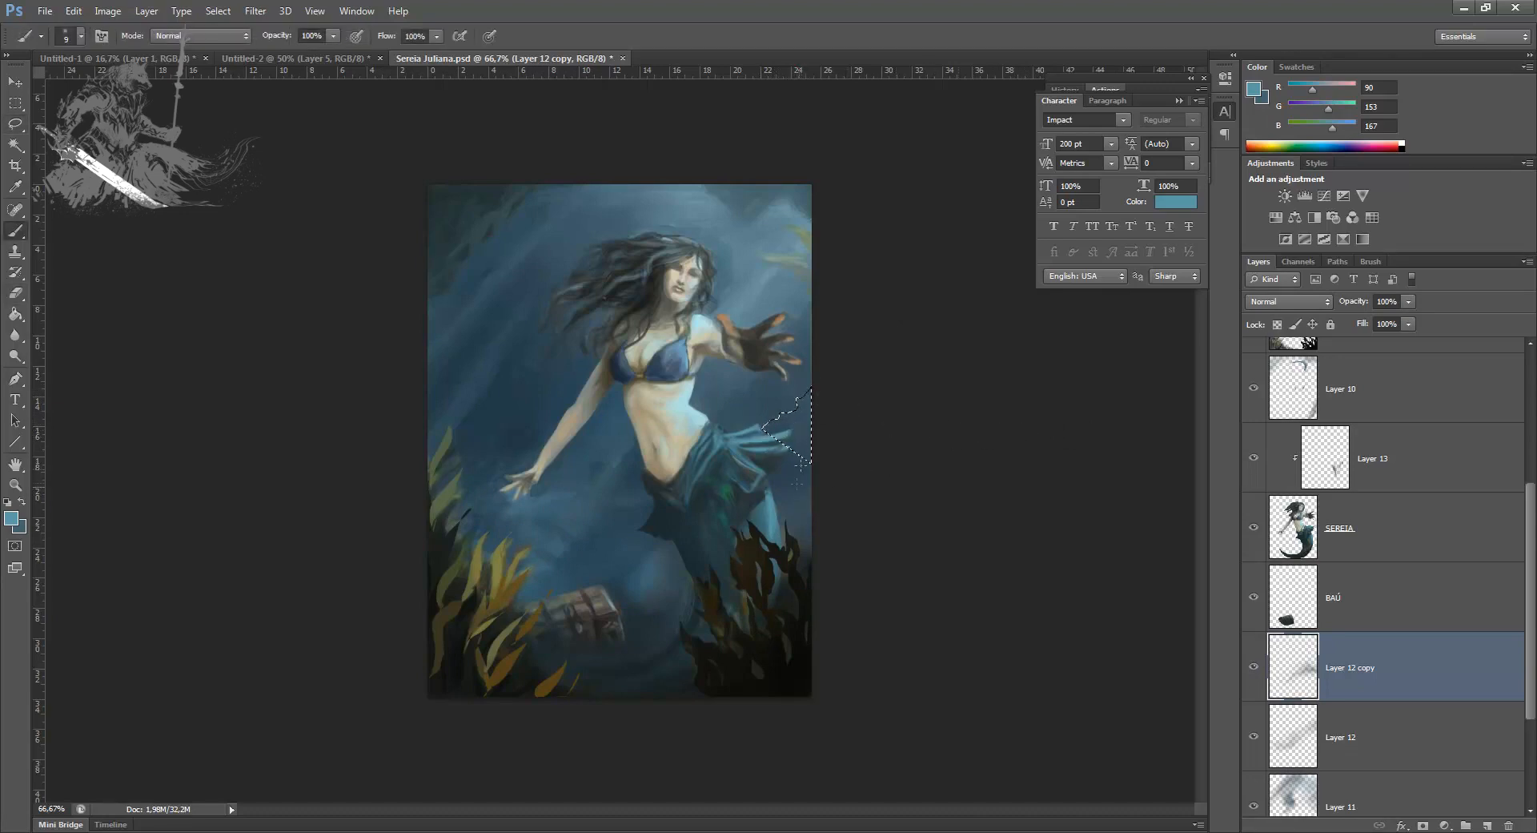
pyautogui.keyDown('alt'); pyautogui.click(789, 468); pyautogui.keyUp('alt')
pyautogui.press(']')
pyautogui.press(']')
pyautogui.press(']')
pyautogui.press(']')
pyautogui.press(']')
pyautogui.press(']')
pyautogui.press(']')
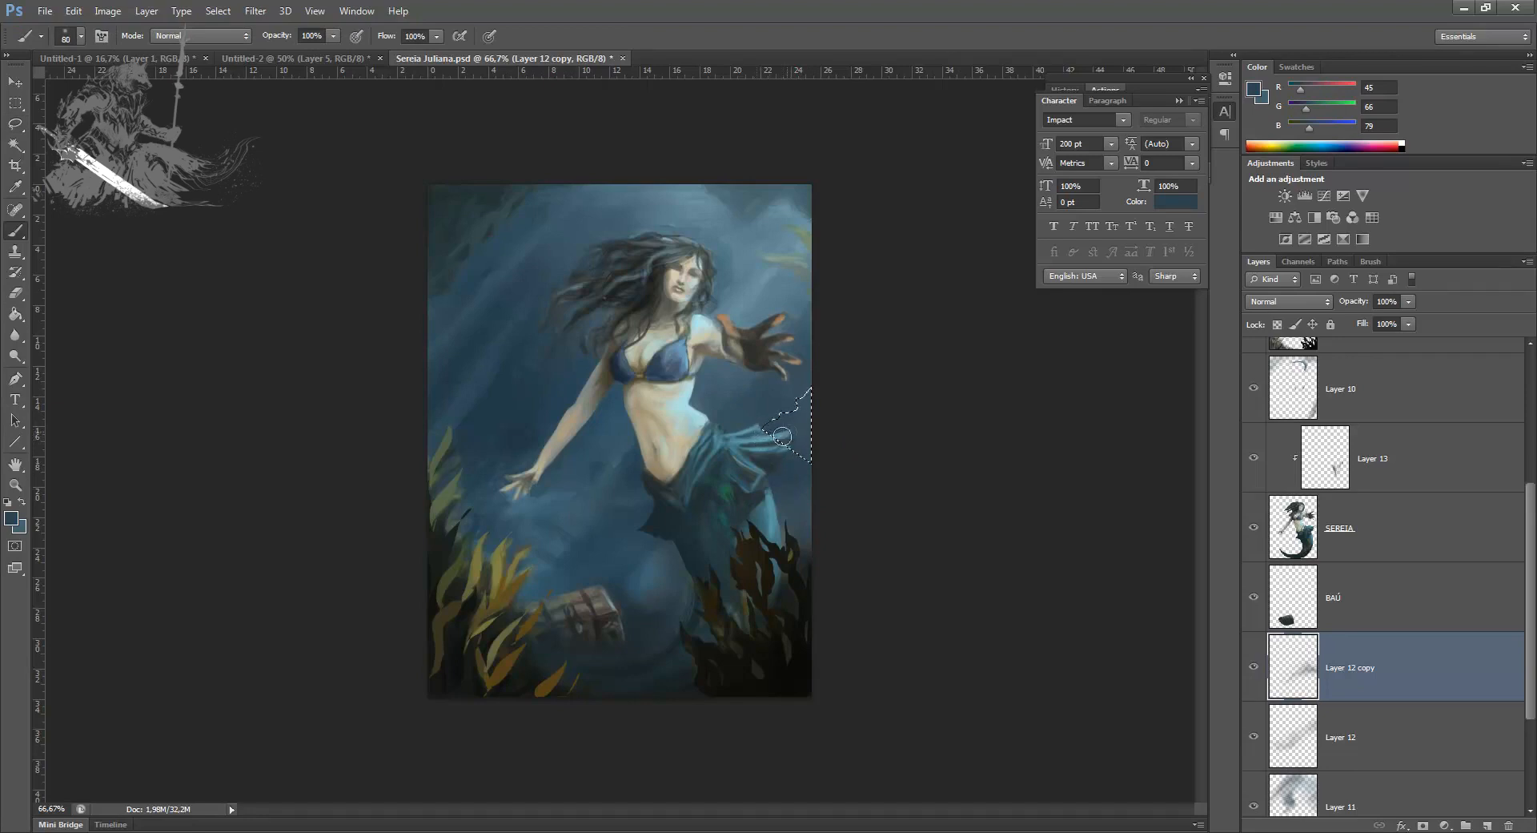
pyautogui.hotkey('ctrl', 'shift', 'i')
pyautogui.keyDown('alt'); pyautogui.click(782, 403); pyautogui.keyUp('alt')
pyautogui.hotkey('ctrl', 'd')
# Step: Merge Layer 12 copy into Layer 12 and compare the background with the layer hidden and shown
pyautogui.click(1251, 671)
pyautogui.click(1252, 673)
pyautogui.press('Delete')
pyautogui.click(1254, 671)
pyautogui.click(1253, 671)
pyautogui.click(1253, 671)
pyautogui.click(1253, 671)
pyautogui.click(1253, 672)
pyautogui.click(1251, 672)
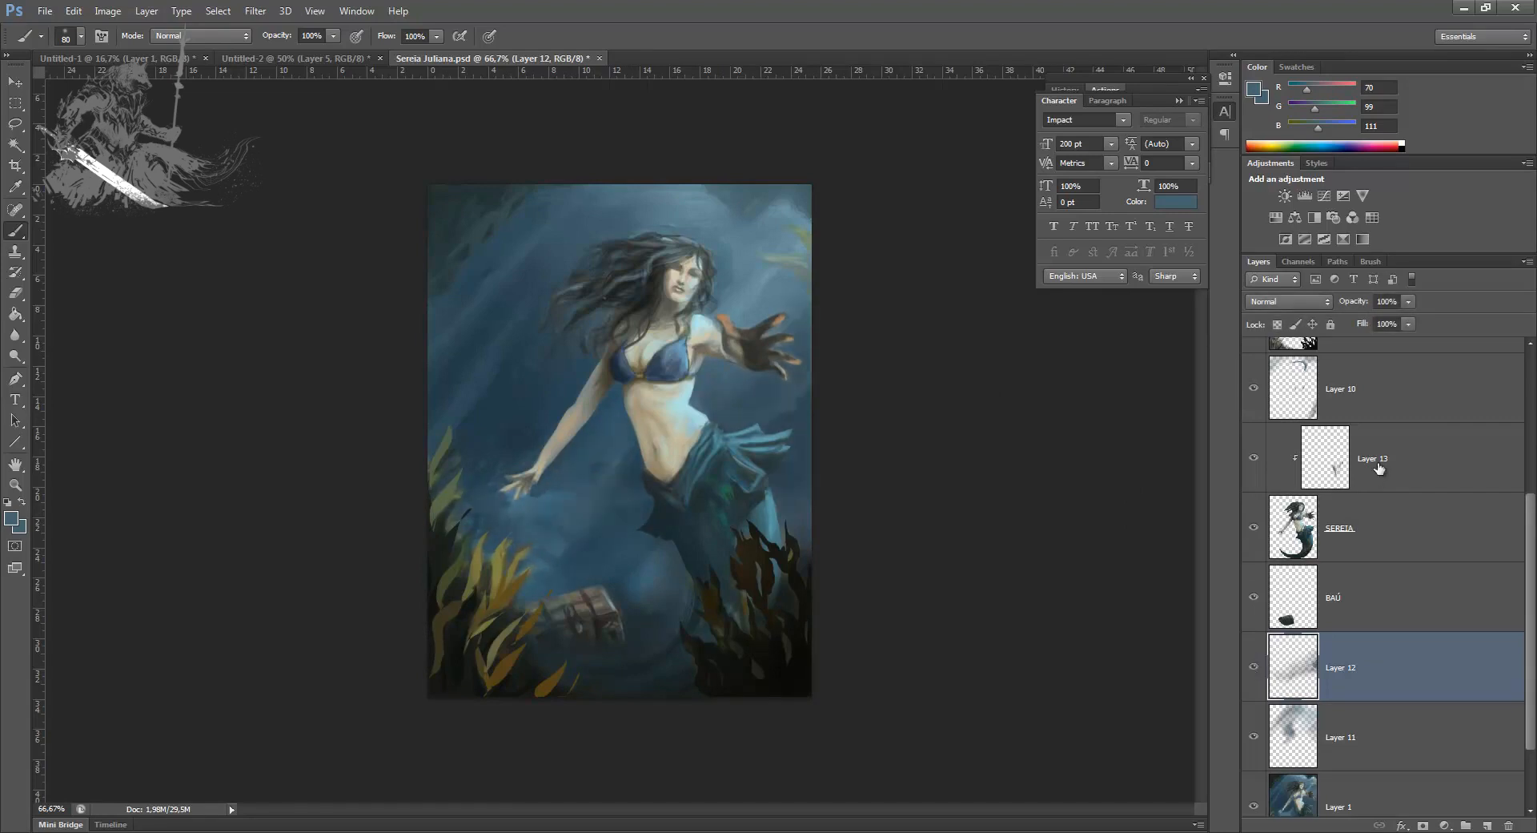
# Step: Compare the current painting with the earlier version by toggling Layer 1 copy
pyautogui.moveTo(1530, 535); pyautogui.dragTo(1528, 383)
pyautogui.click(1253, 446)
pyautogui.click(1253, 446)
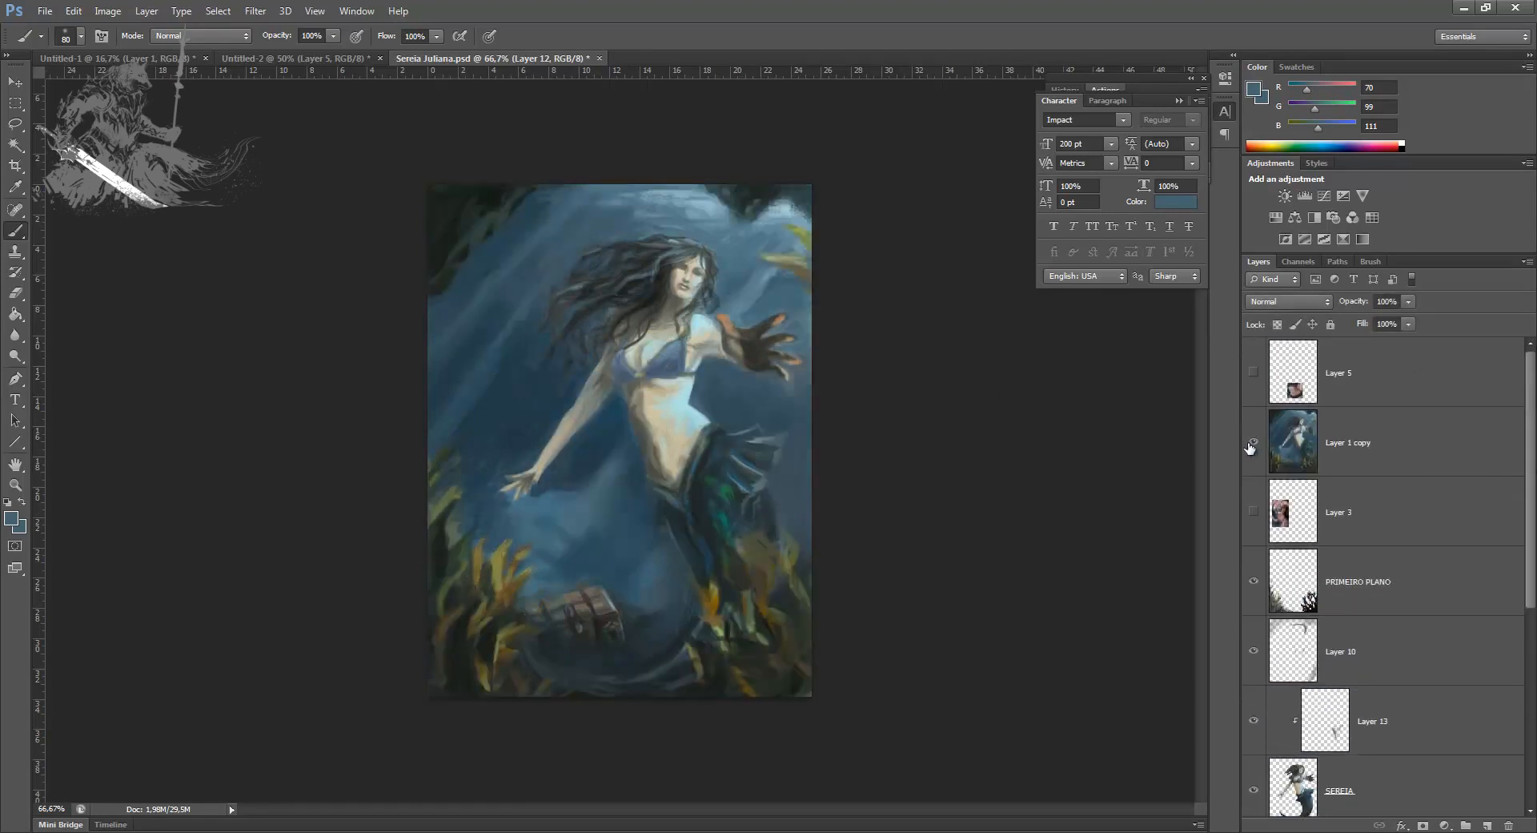
pyautogui.click(1250, 445)
pyautogui.click(1251, 445)
pyautogui.click(1251, 445)
pyautogui.click(1250, 445)
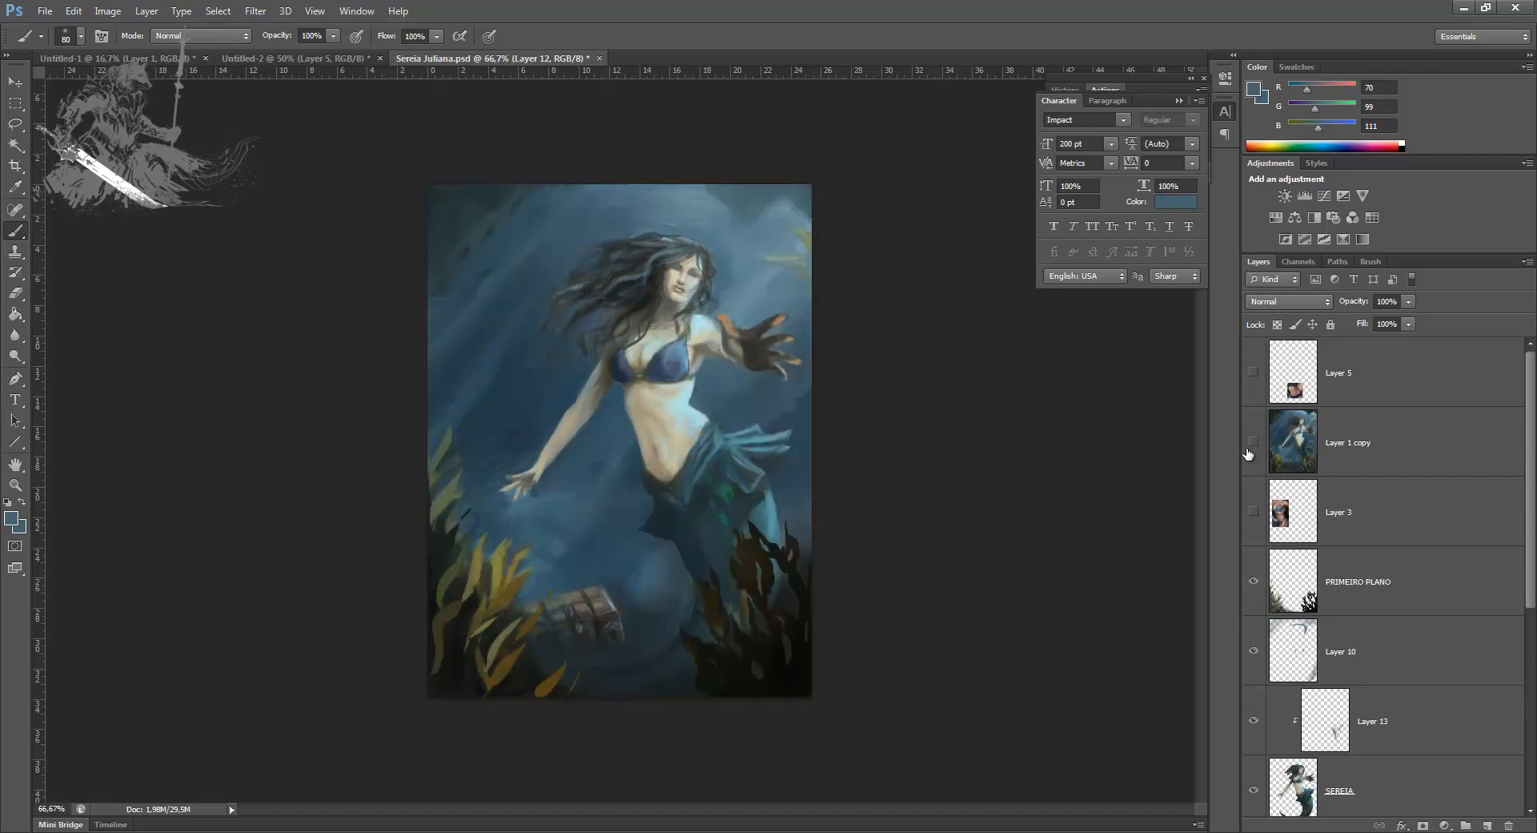
# Step: Erase Layer 10's paint between the face and the upper-right seaweed with a 50 px eraser
pyautogui.click(1299, 643)
pyautogui.press('e')
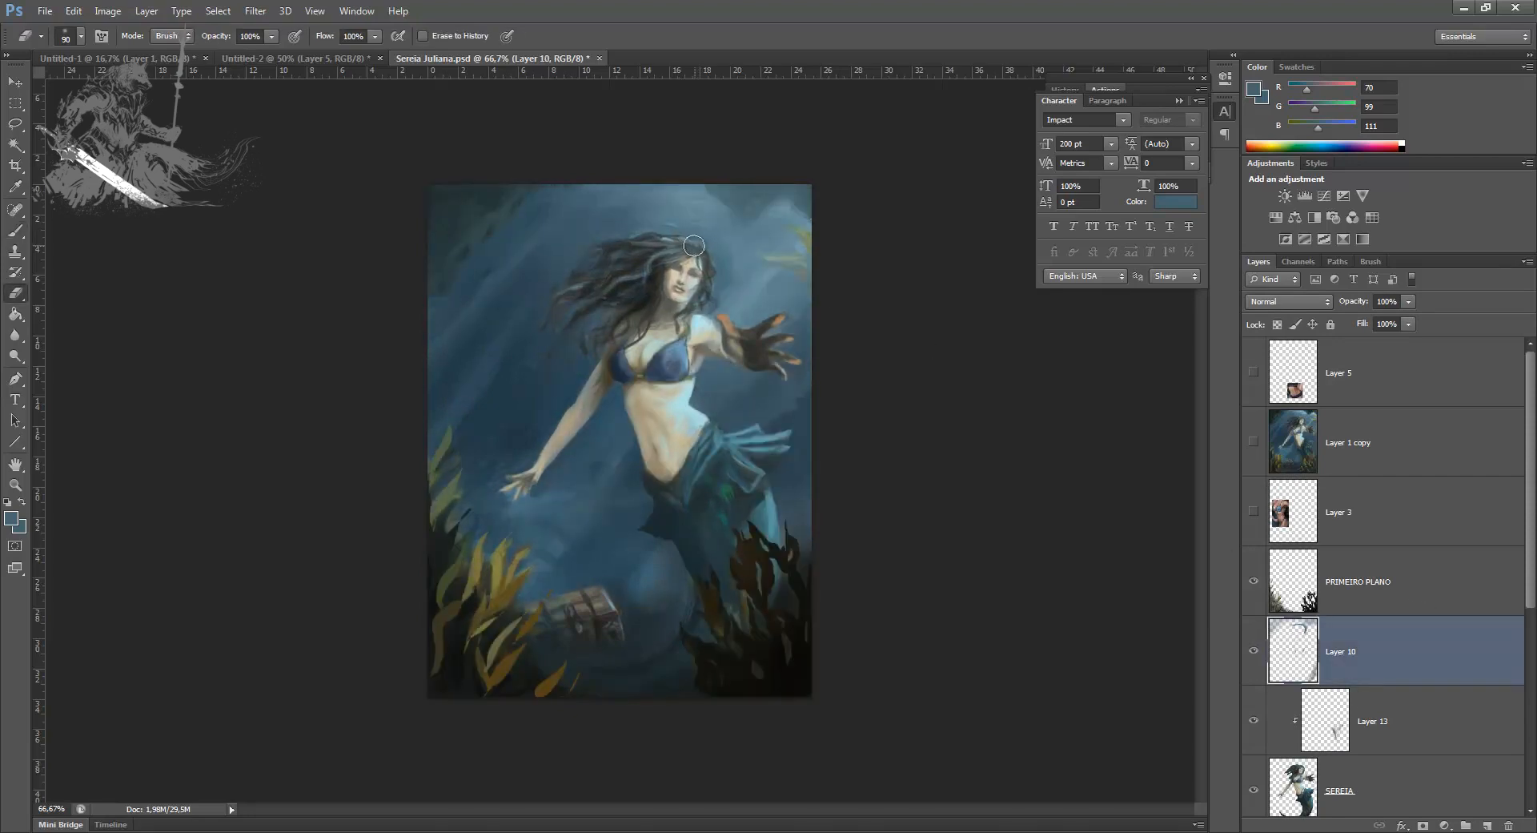
pyautogui.keyDown('ctrl'); pyautogui.click(765, 265); pyautogui.keyUp('ctrl')
pyautogui.keyDown('ctrl'); pyautogui.click(721, 276); pyautogui.keyUp('ctrl')
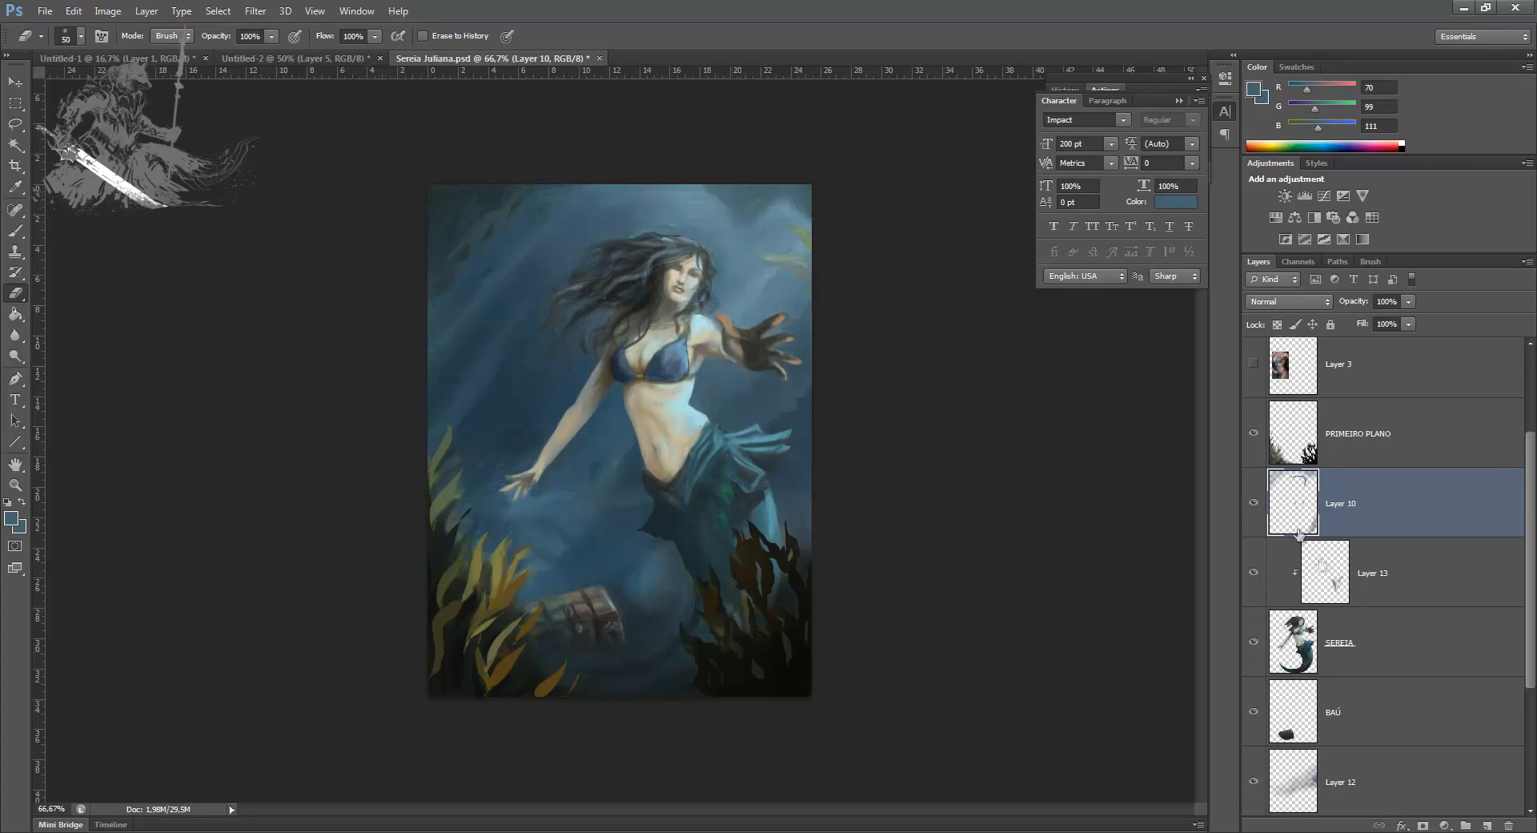
# Step: Check the tail shading on Layer 13 by toggling its visibility and merge it into the SEREIA layer
pyautogui.click(1254, 575)
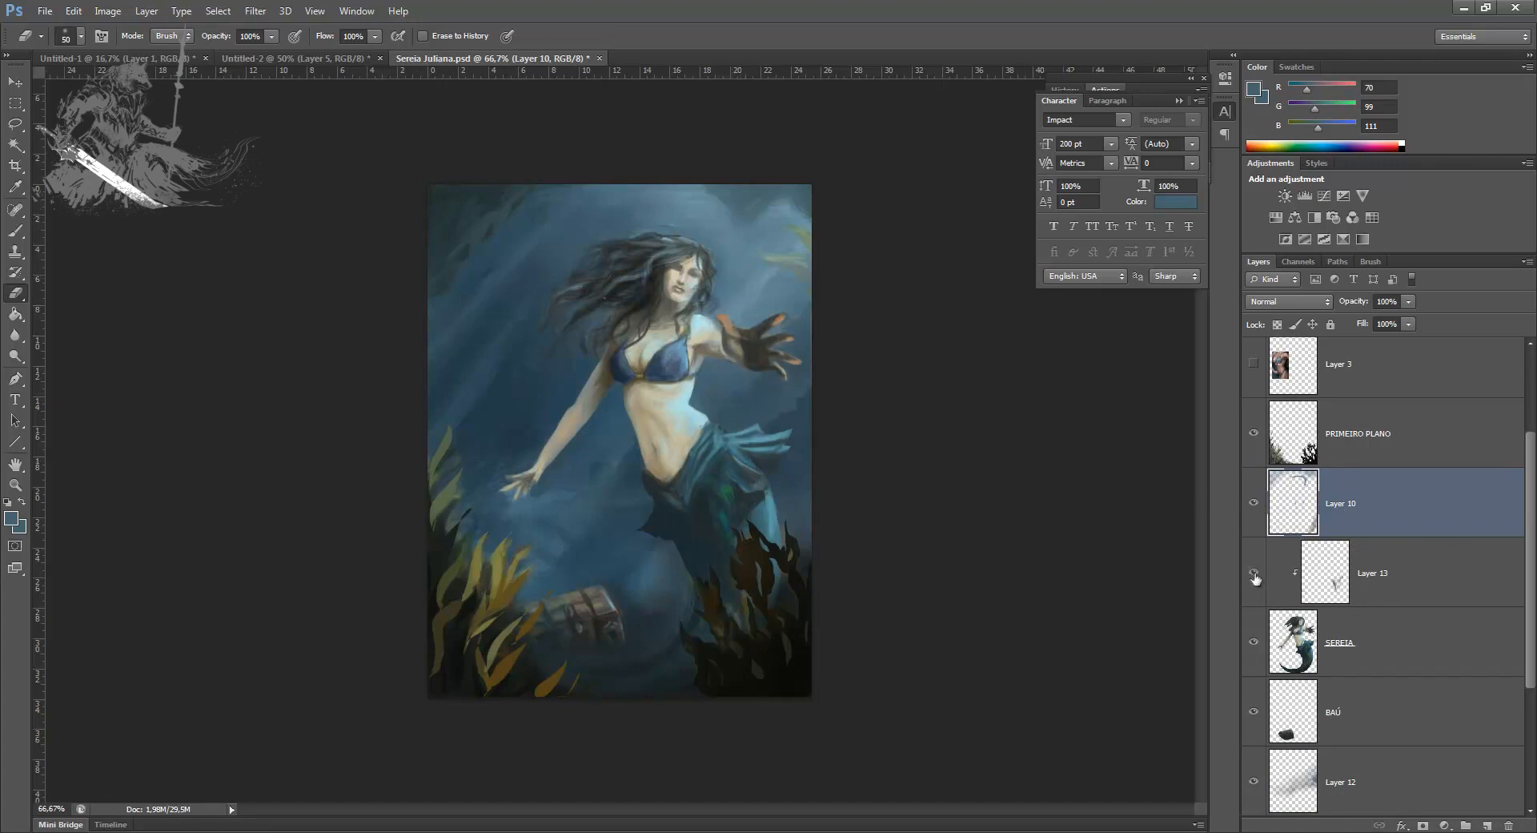
pyautogui.click(1254, 578)
pyautogui.click(1282, 584)
pyautogui.hotkey('ctrl', 'e')
# Step: Compare the merged mermaid with the earlier version stored in Layer 1 copy
pyautogui.scroll(3, 1276, 446)
pyautogui.click(1254, 443)
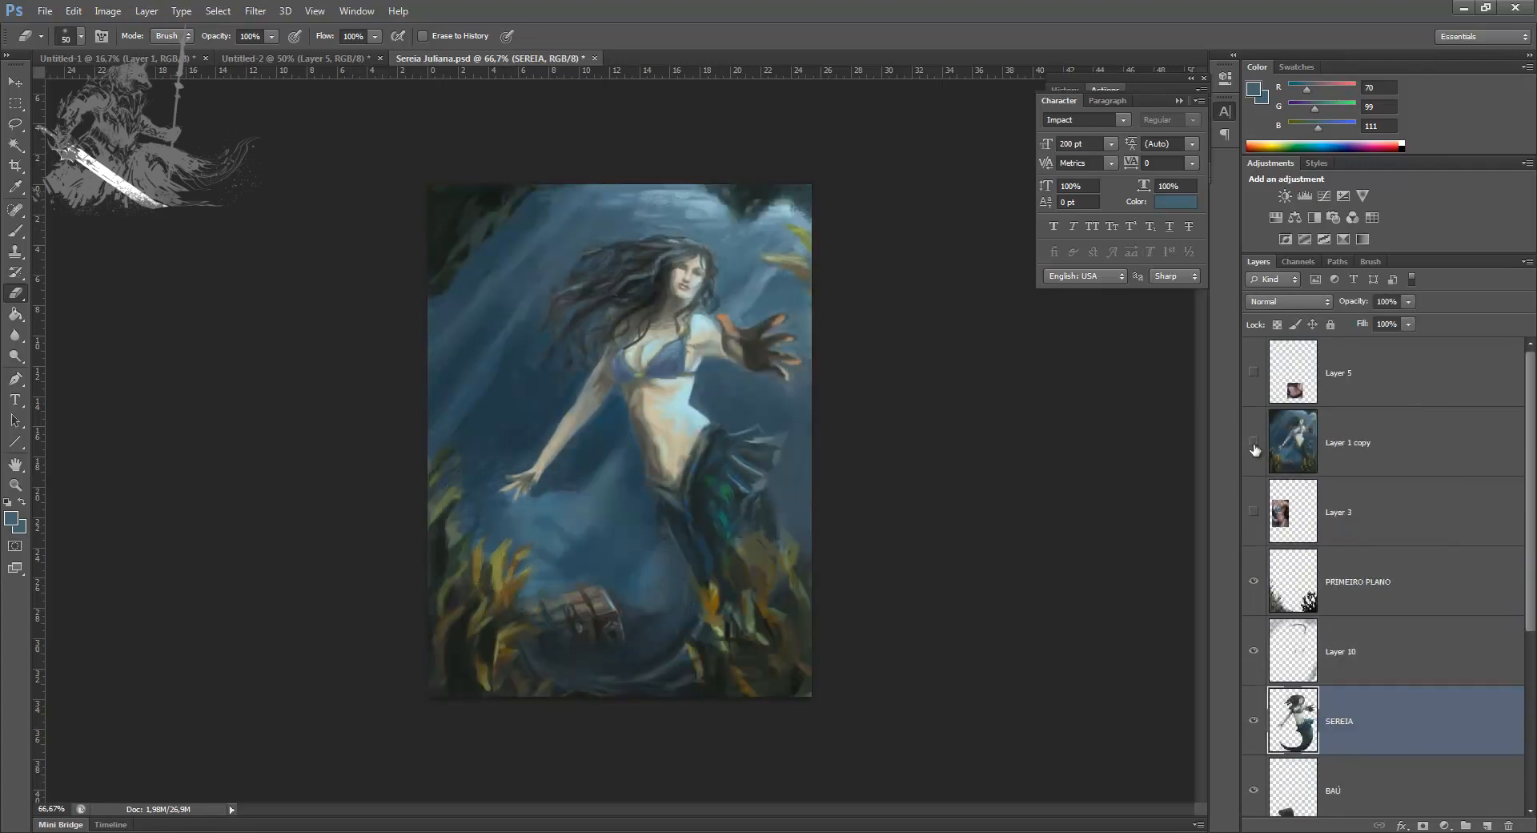
pyautogui.click(1255, 449)
pyautogui.click(1255, 448)
pyautogui.click(1254, 449)
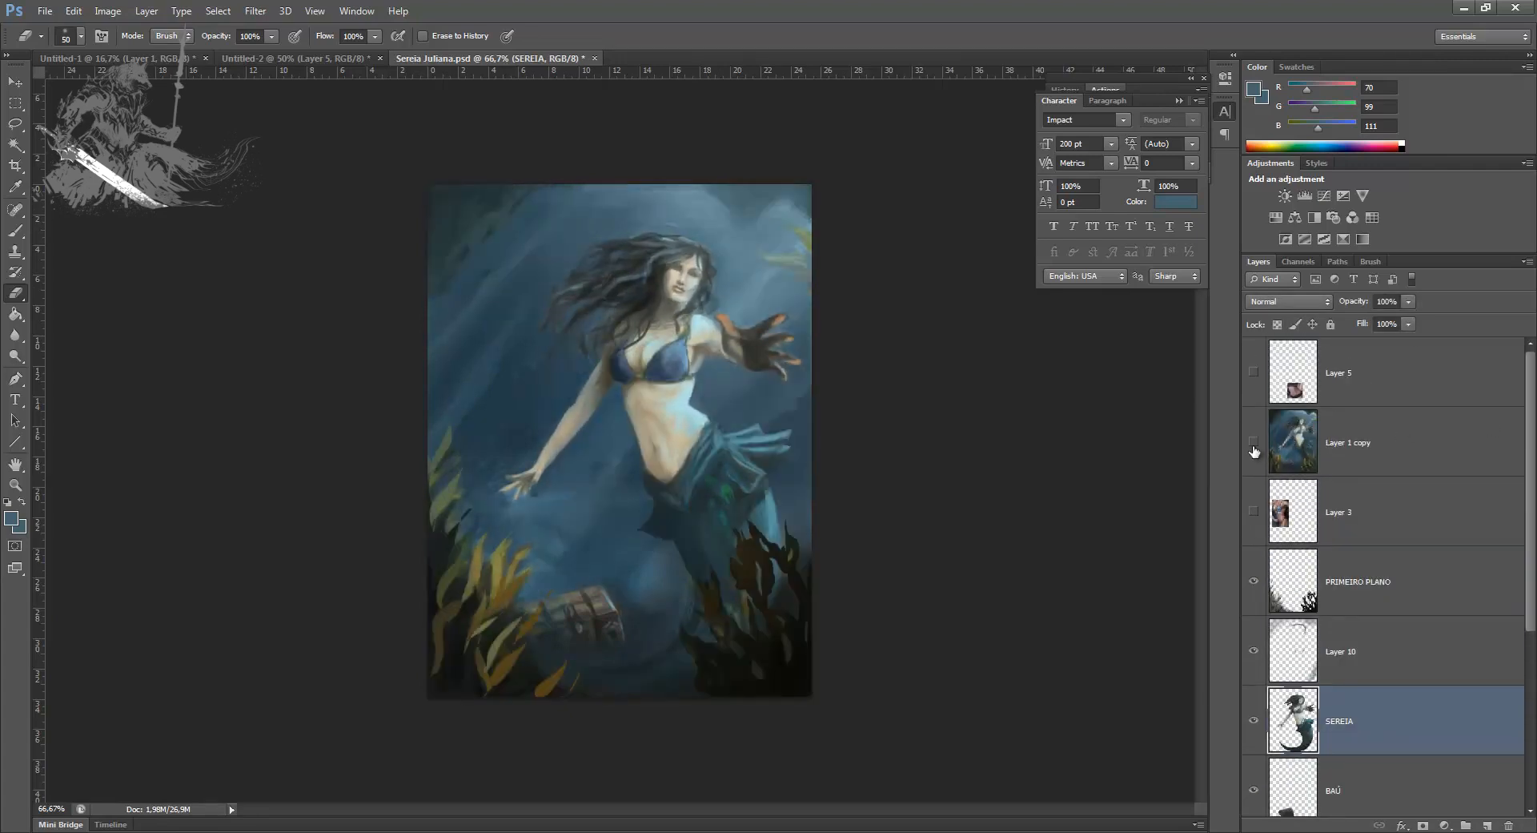
pyautogui.click(1254, 449)
pyautogui.click(1253, 449)
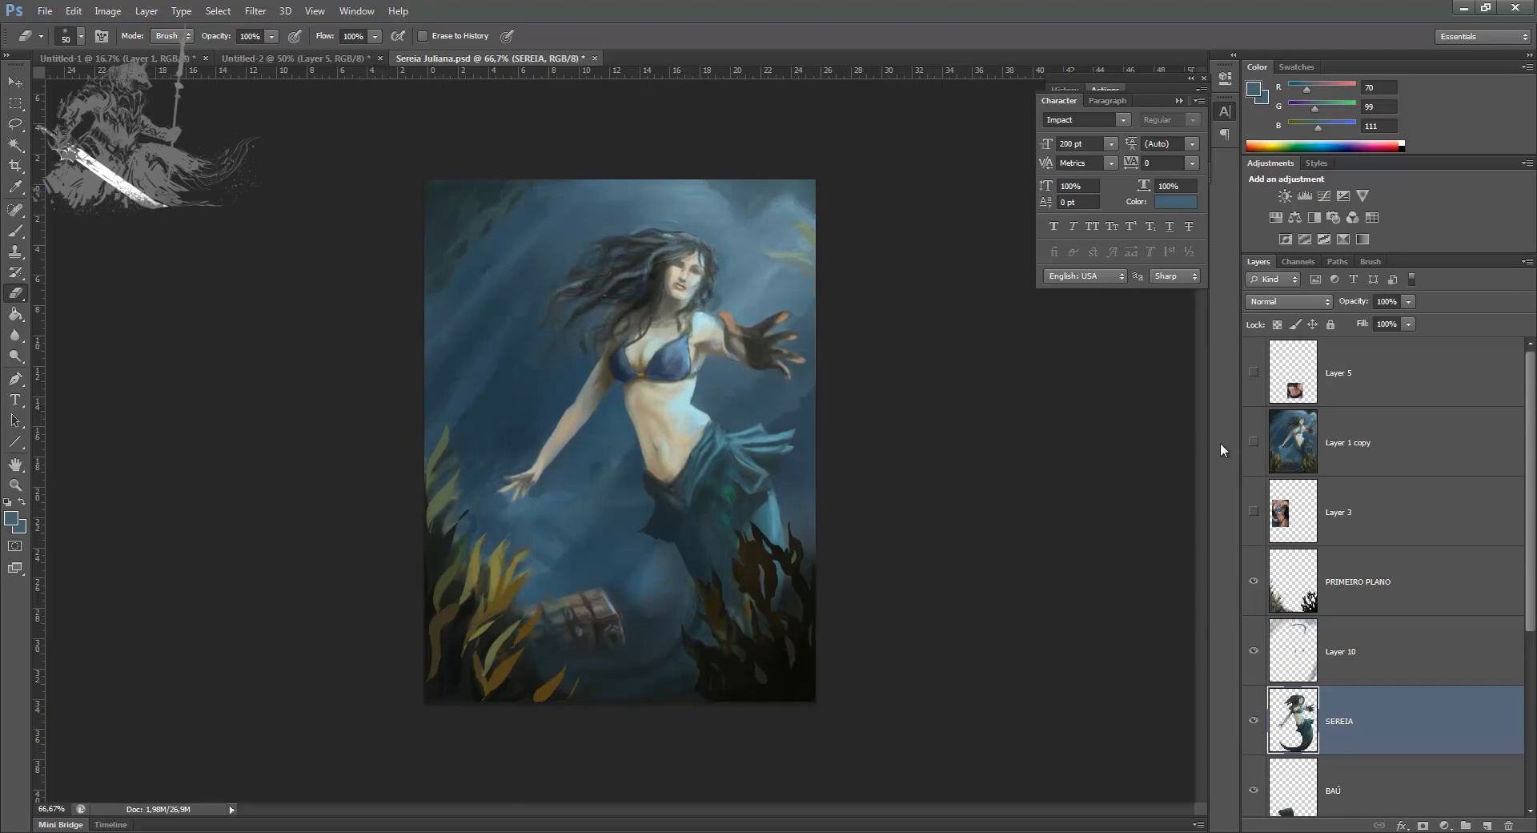
# Step: Add a new layer above the SEREIA layer for brush work on the mermaid's face and torso
pyautogui.hotkey('ctrl', '+')
pyautogui.hotkey('ctrl', '+')
pyautogui.hotkey('ctrl', '+')
pyautogui.moveTo(682, 433); pyautogui.dragTo(587, 635)
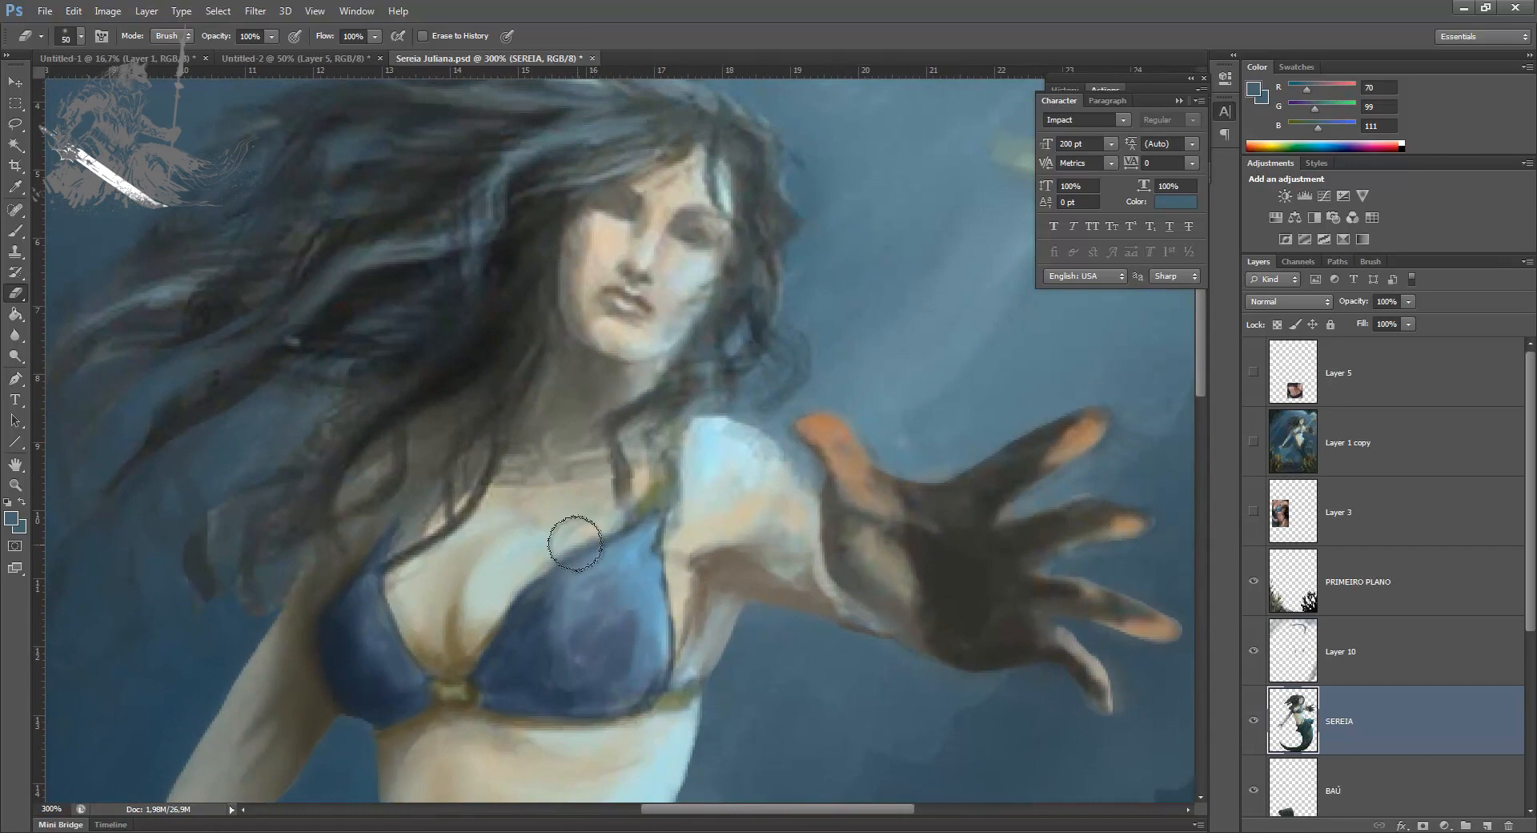
pyautogui.moveTo(617, 524); pyautogui.dragTo(615, 558)
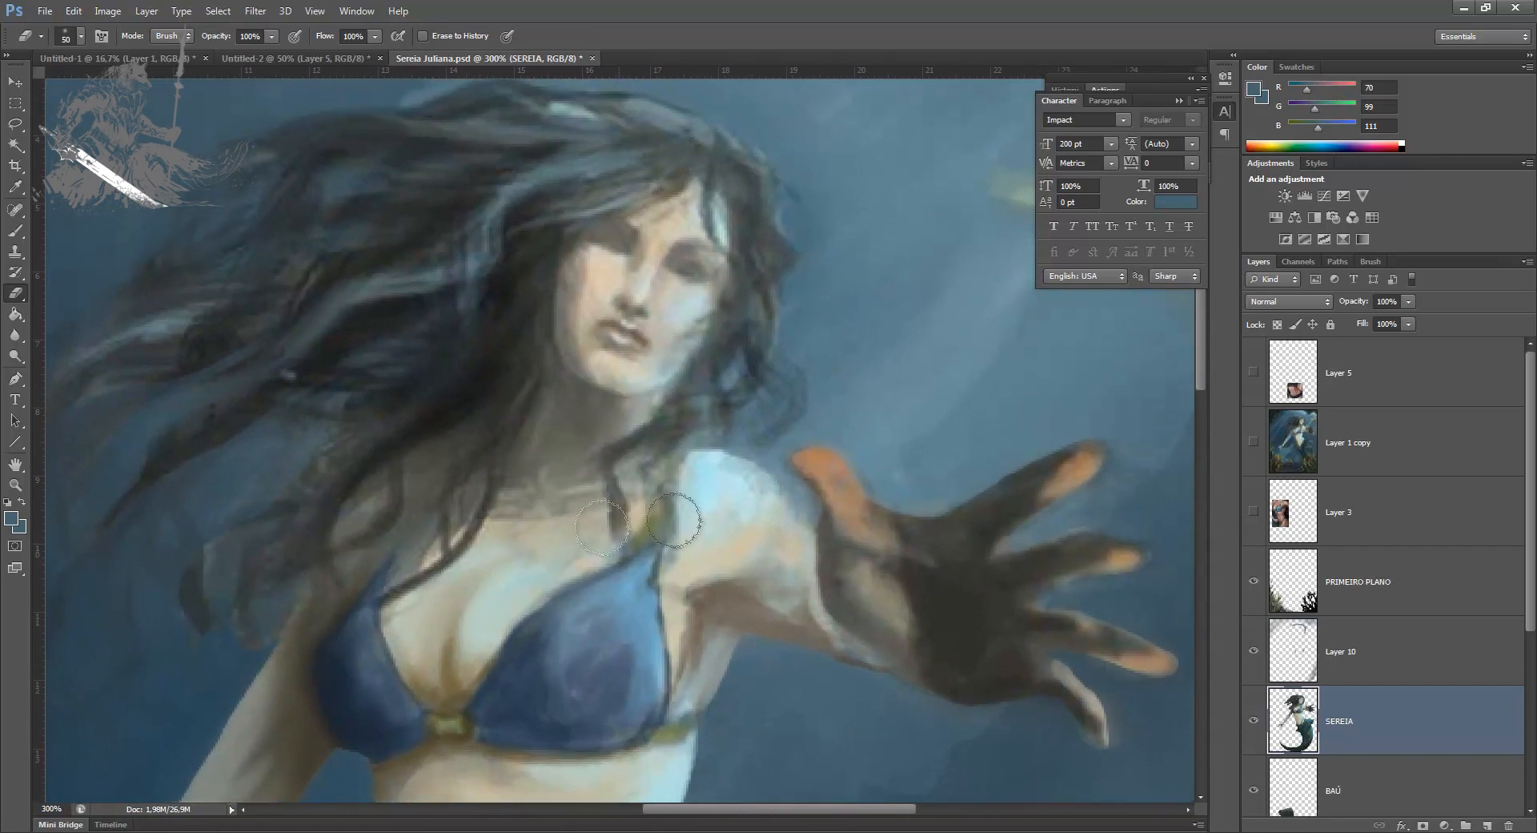
pyautogui.click(1486, 826)
pyautogui.press('b')
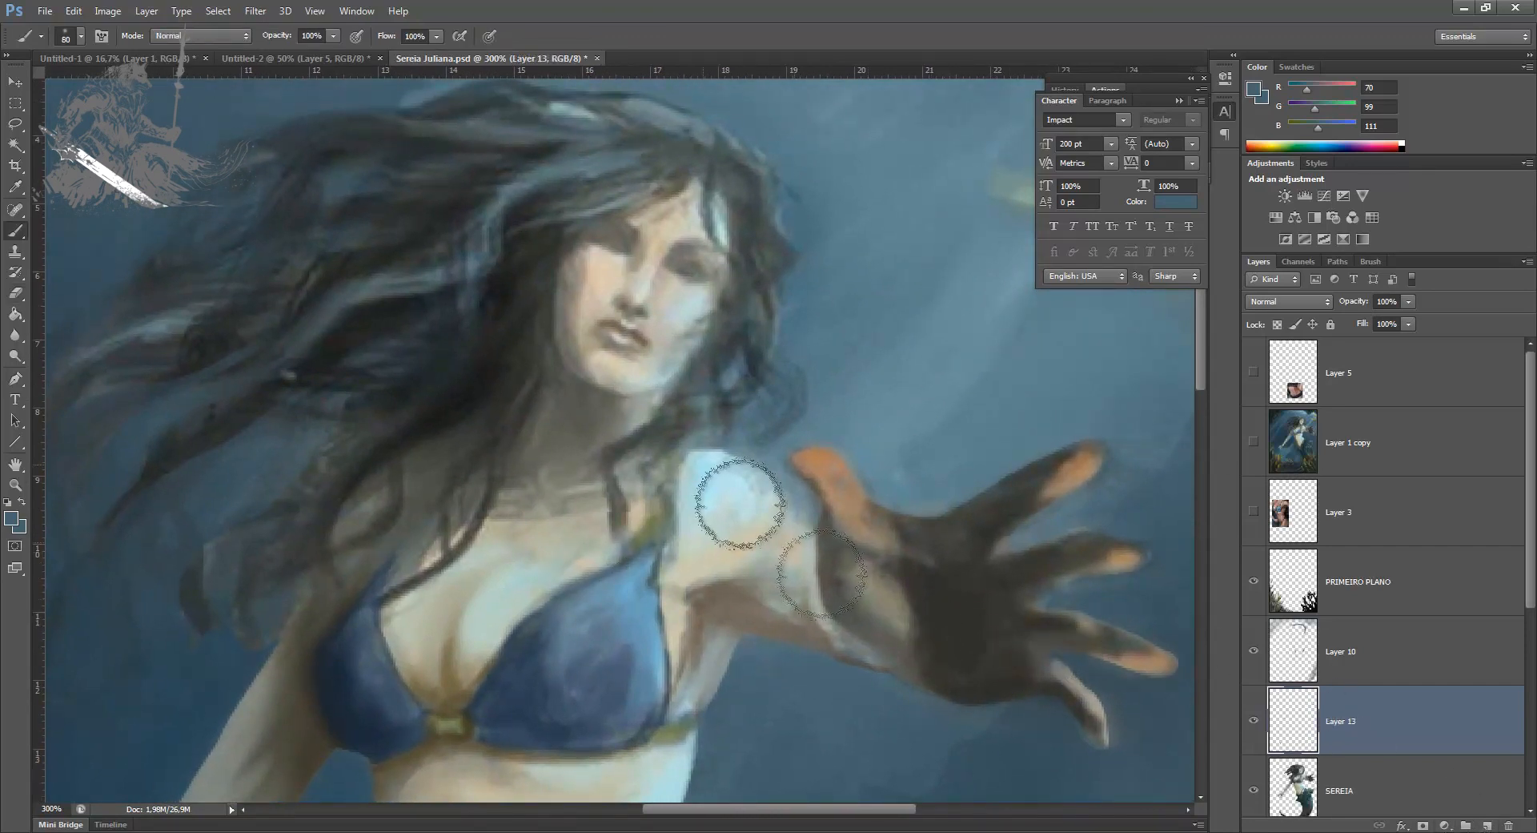
# Step: Set the brush colour to dark brown, RGB 55, 42, 25, and reduce the brush size to 5 px
pyautogui.keyDown('alt'); pyautogui.click(312, 751); pyautogui.keyUp('alt')
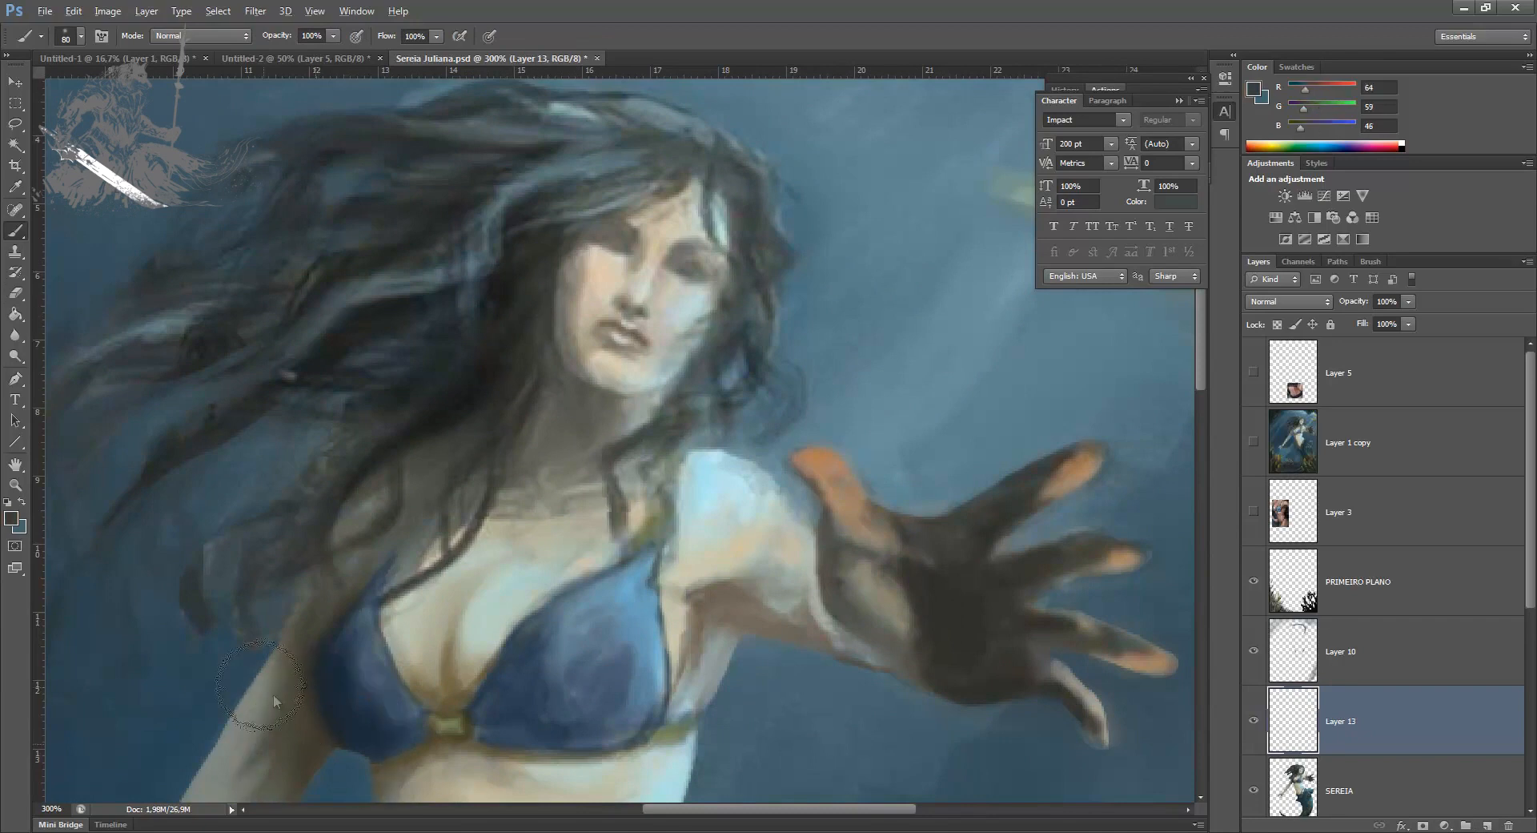
pyautogui.click(12, 518)
pyautogui.moveTo(974, 547); pyautogui.dragTo(1020, 550)
pyautogui.click(1131, 575)
pyautogui.click(1287, 381)
pyautogui.press('[')
pyautogui.press('[')
pyautogui.press('[')
pyautogui.press('[')
pyautogui.press('[')
pyautogui.press('[')
pyautogui.press('[')
pyautogui.press('[')
pyautogui.press('[')
pyautogui.press('[')
pyautogui.press('[')
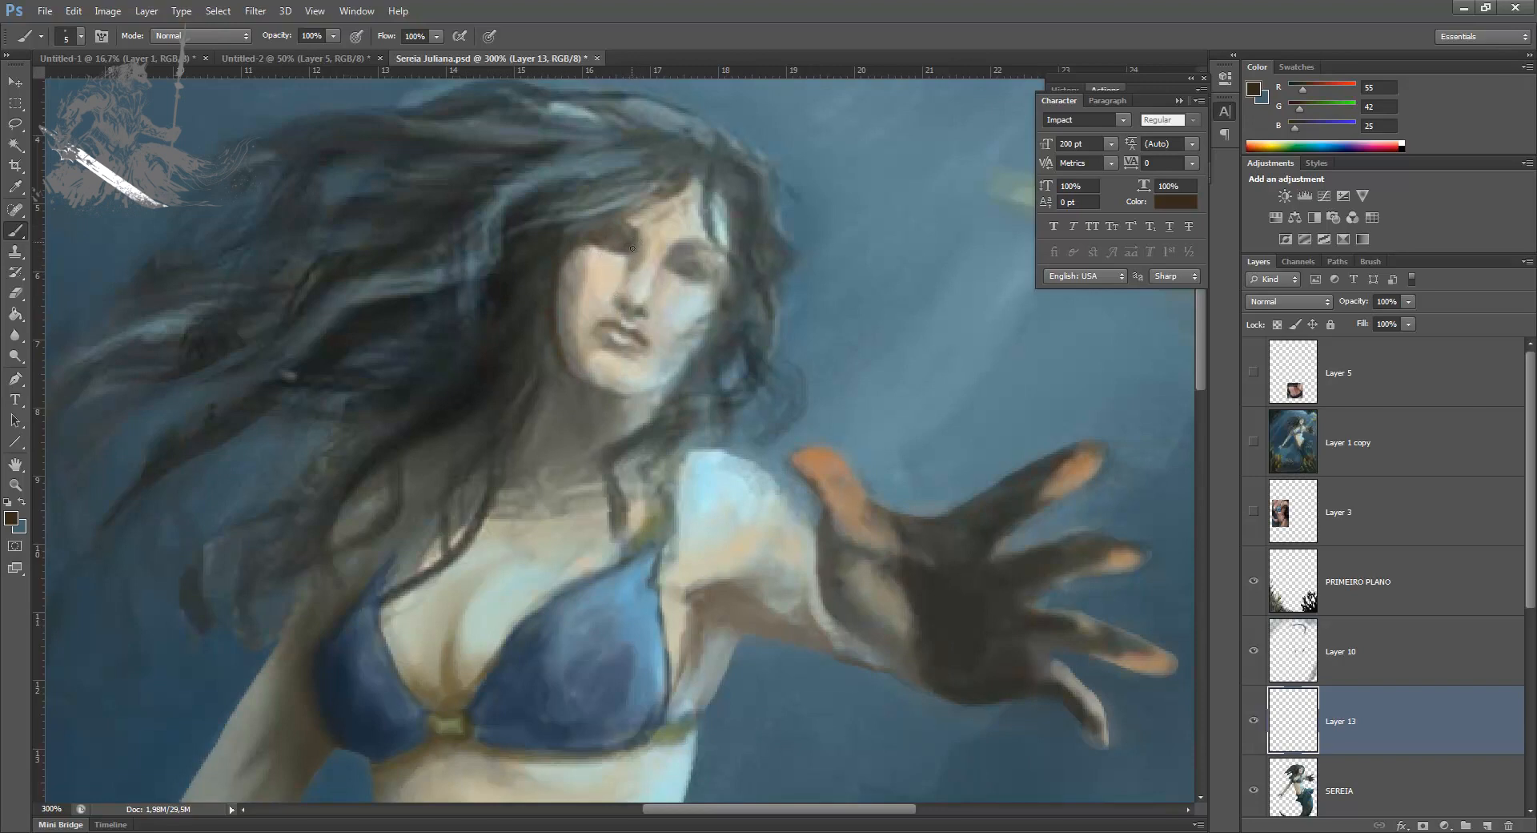
# Step: Shade the darker side of the face from cheek to jaw with dark brown and a sampled skin tone
pyautogui.moveTo(592, 294)
pyautogui.mouseDown()
pyautogui.moveTo(579, 277)
pyautogui.moveTo(601, 322)
pyautogui.moveTo(576, 352)
pyautogui.moveTo(564, 302)
pyautogui.mouseUp()
pyautogui.keyDown('alt'); pyautogui.click(573, 330); pyautogui.keyUp('alt')
pyautogui.keyDown('alt'); pyautogui.click(585, 293); pyautogui.keyUp('alt')
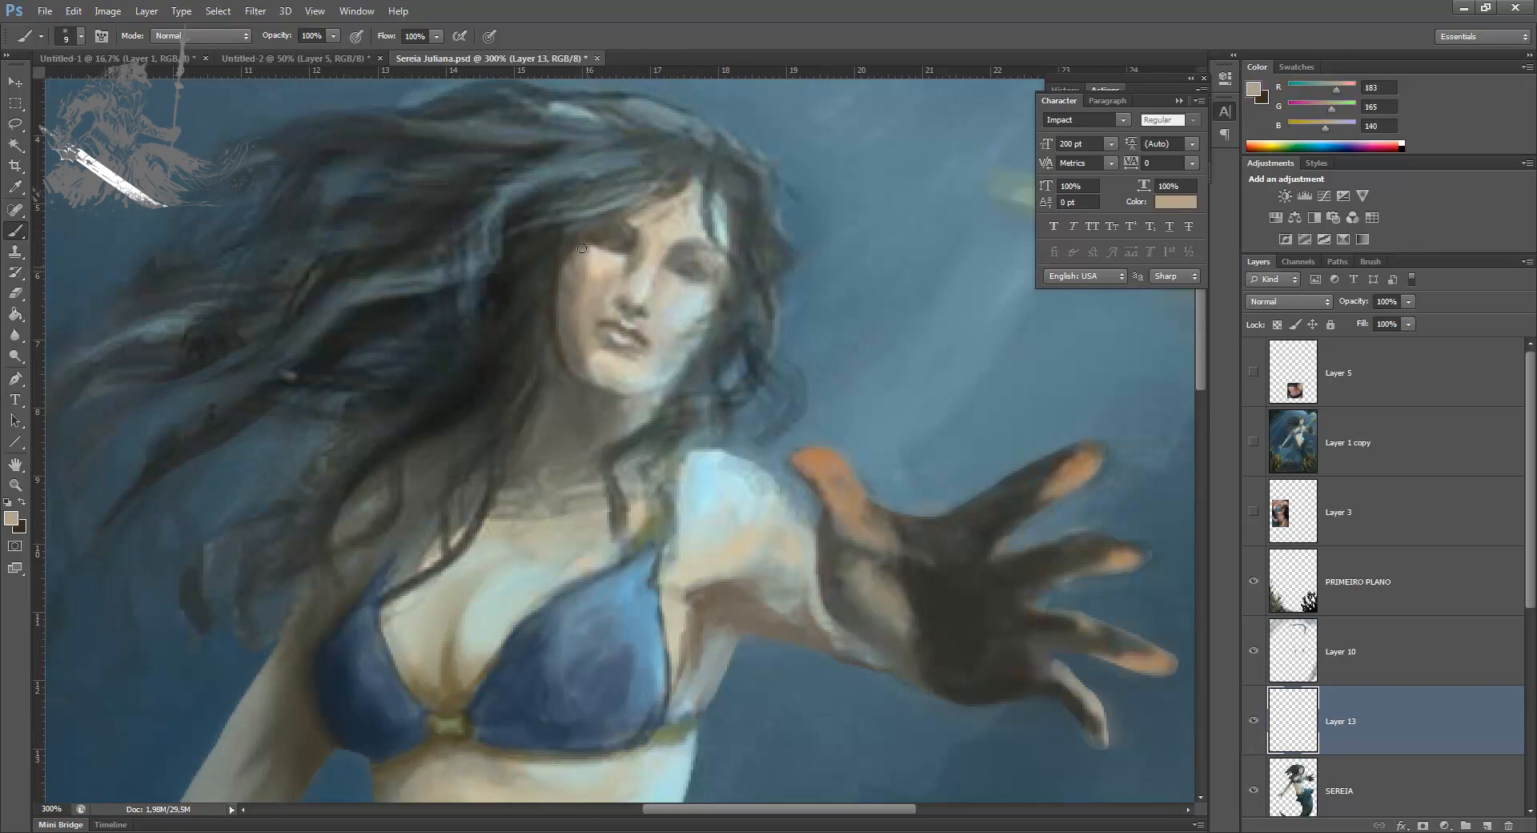
pyautogui.press('x')
pyautogui.moveTo(572, 362); pyautogui.dragTo(580, 408)
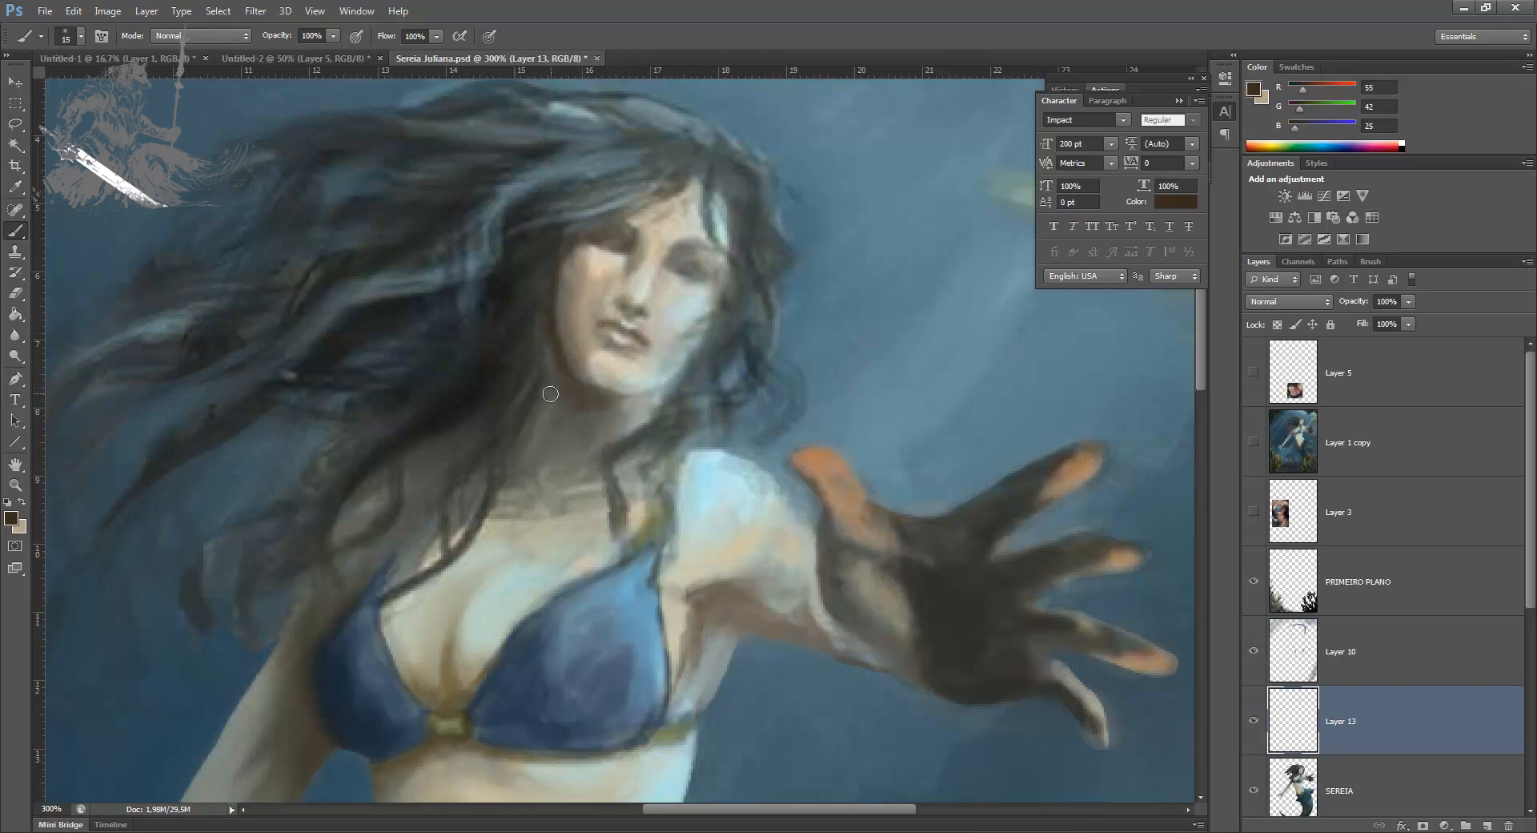
pyautogui.press(']')
pyautogui.press('[')
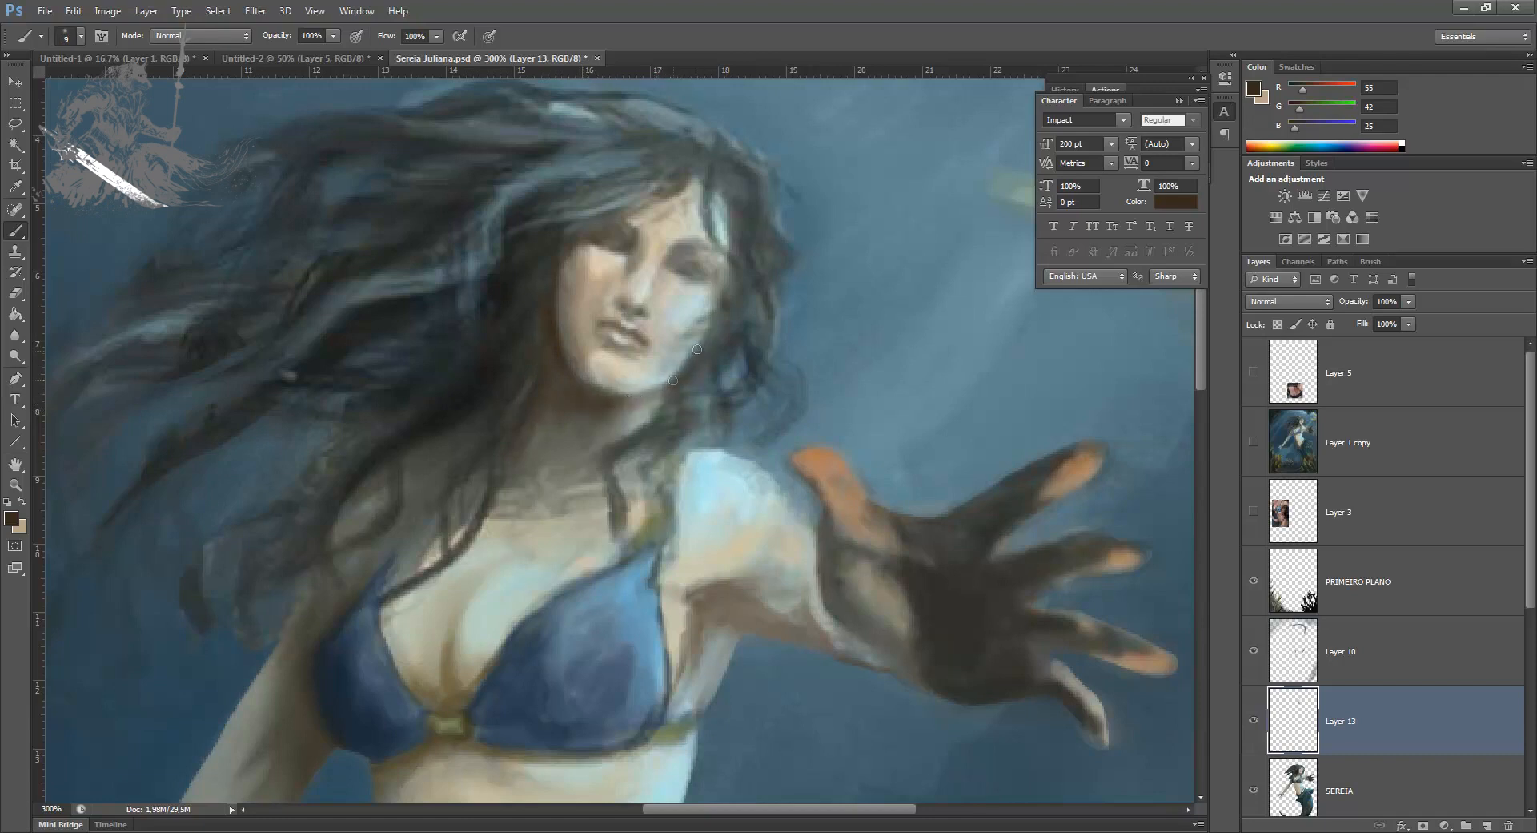
# Step: Deepen the dark brown shadow under the chin and along the neck
pyautogui.press(']')
pyautogui.press(']')
pyautogui.moveTo(664, 396); pyautogui.dragTo(630, 405)
pyautogui.moveTo(518, 458); pyautogui.dragTo(569, 410)
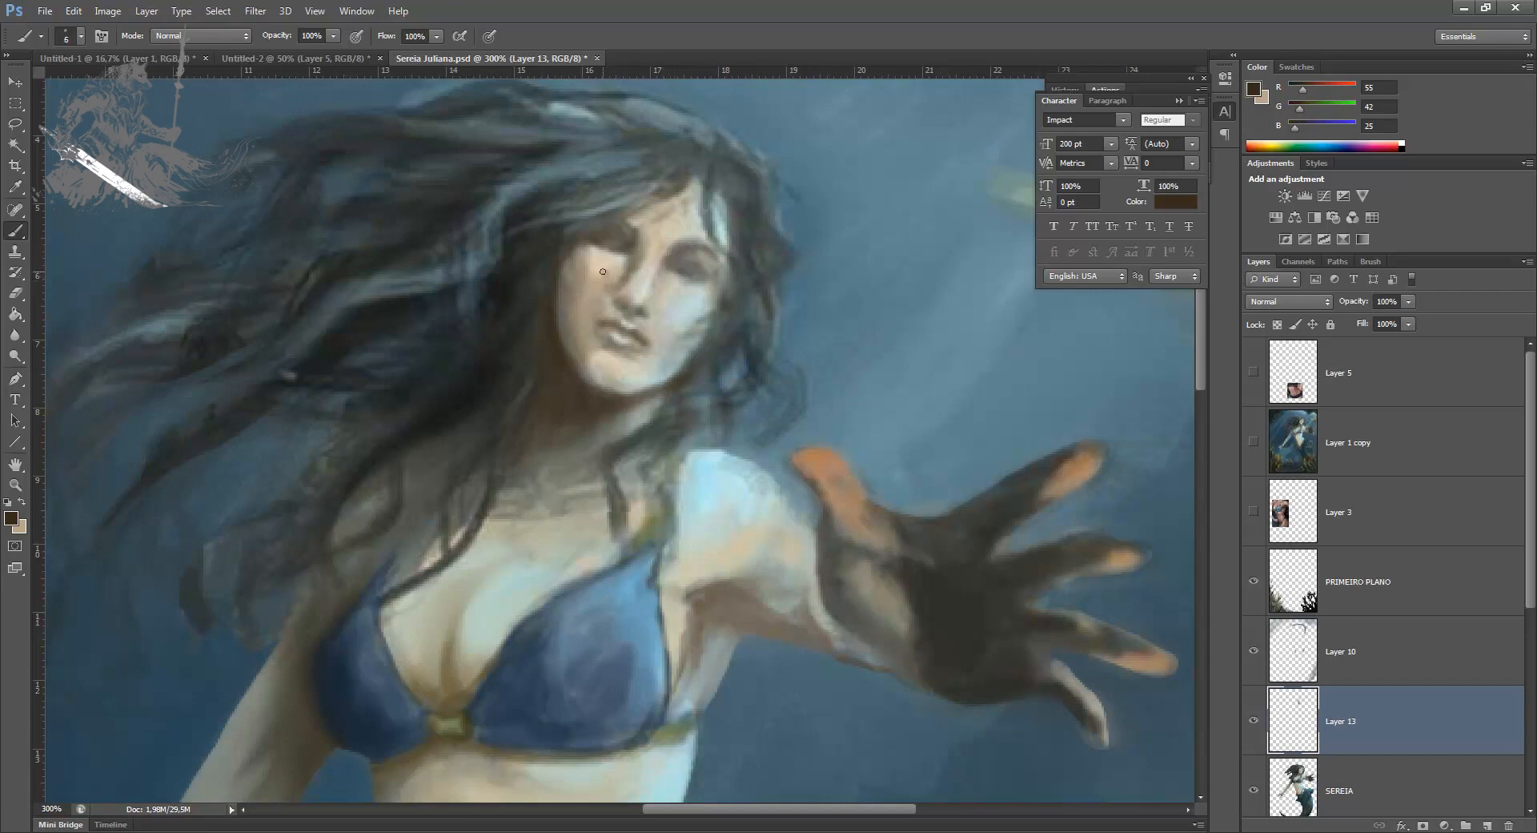
# Step: Refine the shading below the eye and on the cheek with dark brown and a skin tone of RGB 186, 167, 138
pyautogui.moveTo(629, 258); pyautogui.dragTo(623, 271)
pyautogui.press(']')
pyautogui.moveTo(589, 309)
pyautogui.mouseDown()
pyautogui.moveTo(580, 323)
pyautogui.moveTo(583, 297)
pyautogui.mouseUp()
pyautogui.keyDown('alt'); pyautogui.click(604, 276); pyautogui.keyUp('alt')
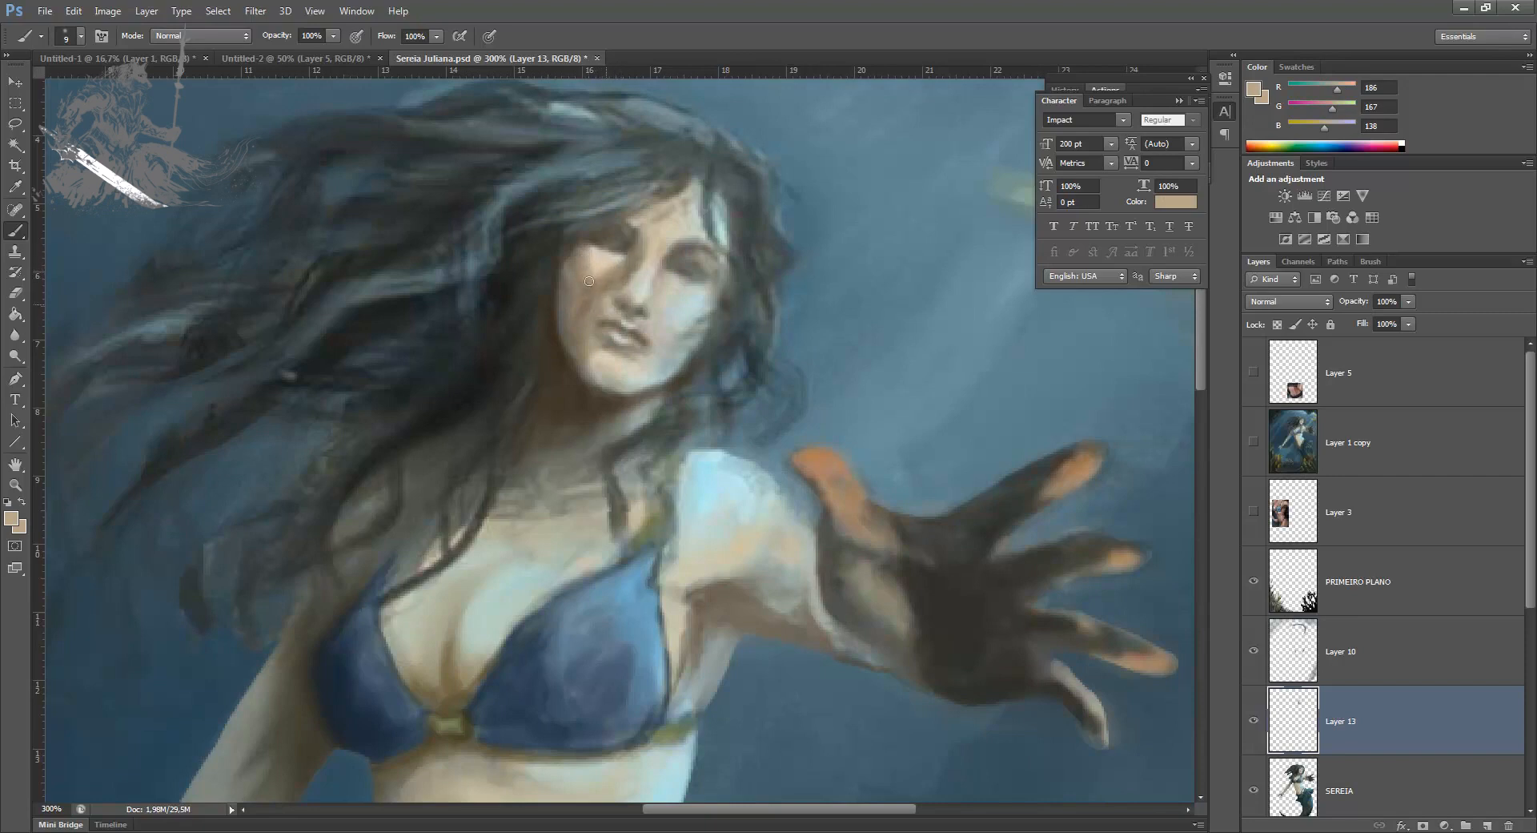
pyautogui.keyDown('alt'); pyautogui.click(577, 326); pyautogui.keyUp('alt')
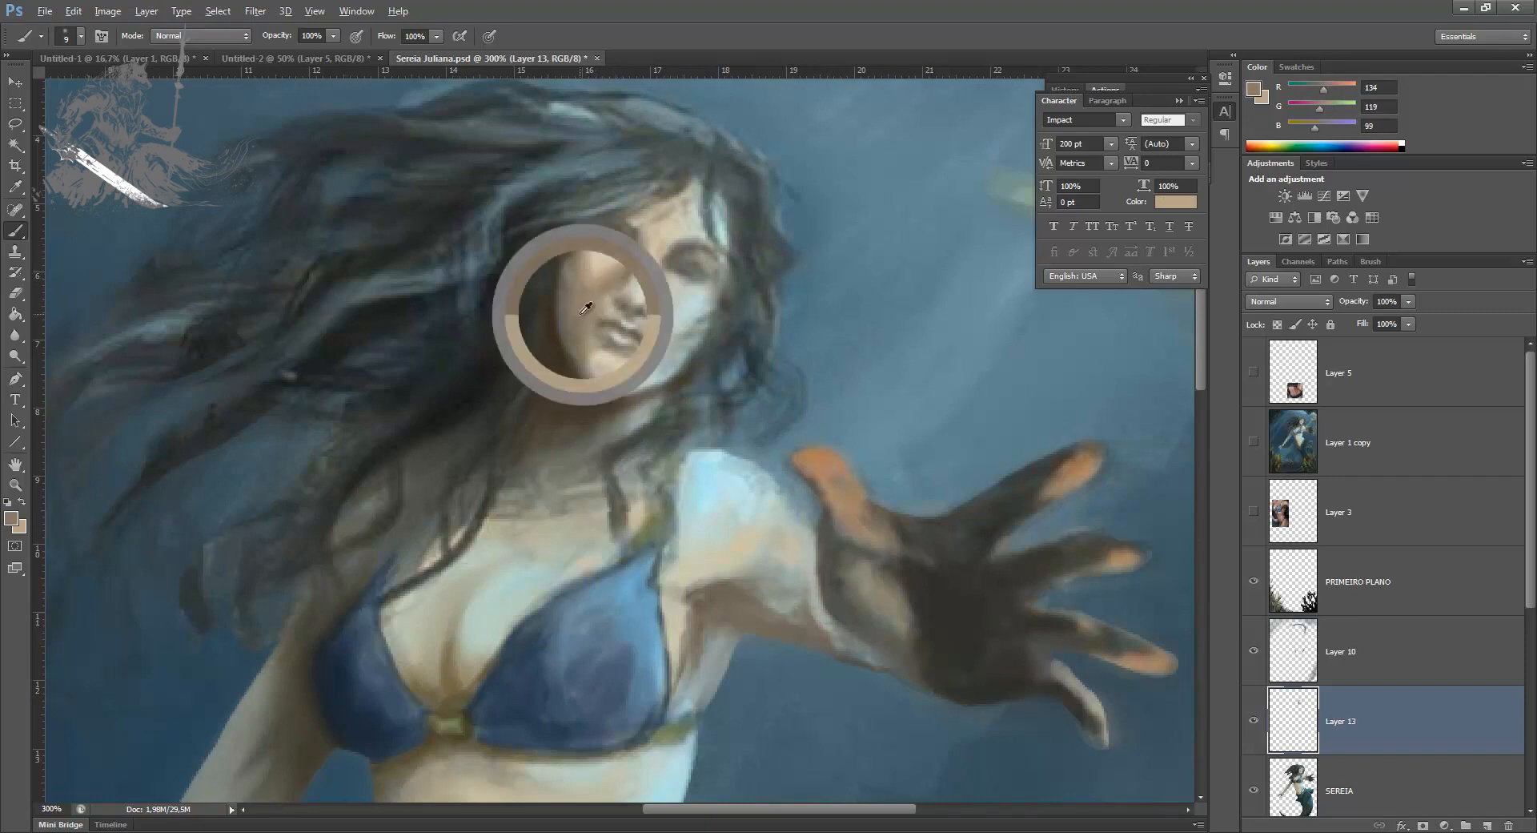
# Step: Darken the hair edge beside the shaded cheek with a 15 px brush in RGB 57, 47, 31
pyautogui.keyDown('alt'); pyautogui.click(552, 322); pyautogui.keyUp('alt')
pyautogui.press(']')
pyautogui.press(']')
pyautogui.moveTo(566, 242); pyautogui.dragTo(546, 284)
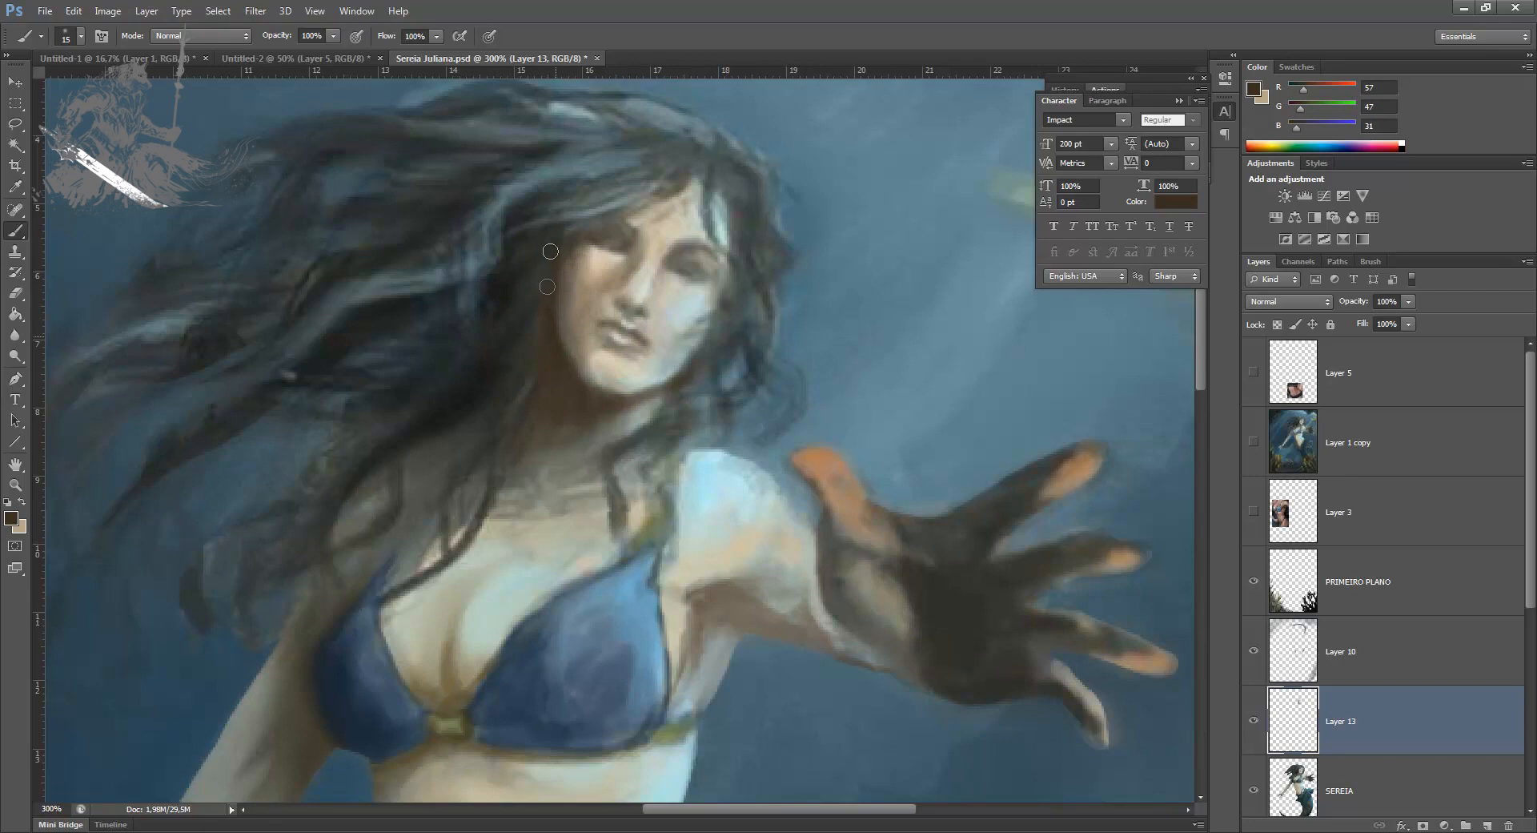
# Step: Darken the hair strands beside the shaded cheek and jaw with a 15 px brush in RGB 35, 37, 32
pyautogui.keyDown('alt'); pyautogui.click(501, 344); pyautogui.keyUp('alt')
pyautogui.moveTo(543, 322)
pyautogui.mouseDown()
pyautogui.moveTo(522, 382)
pyautogui.moveTo(566, 399)
pyautogui.mouseUp()
pyautogui.moveTo(545, 285); pyautogui.dragTo(517, 353)
pyautogui.press('[')
pyautogui.press('[')
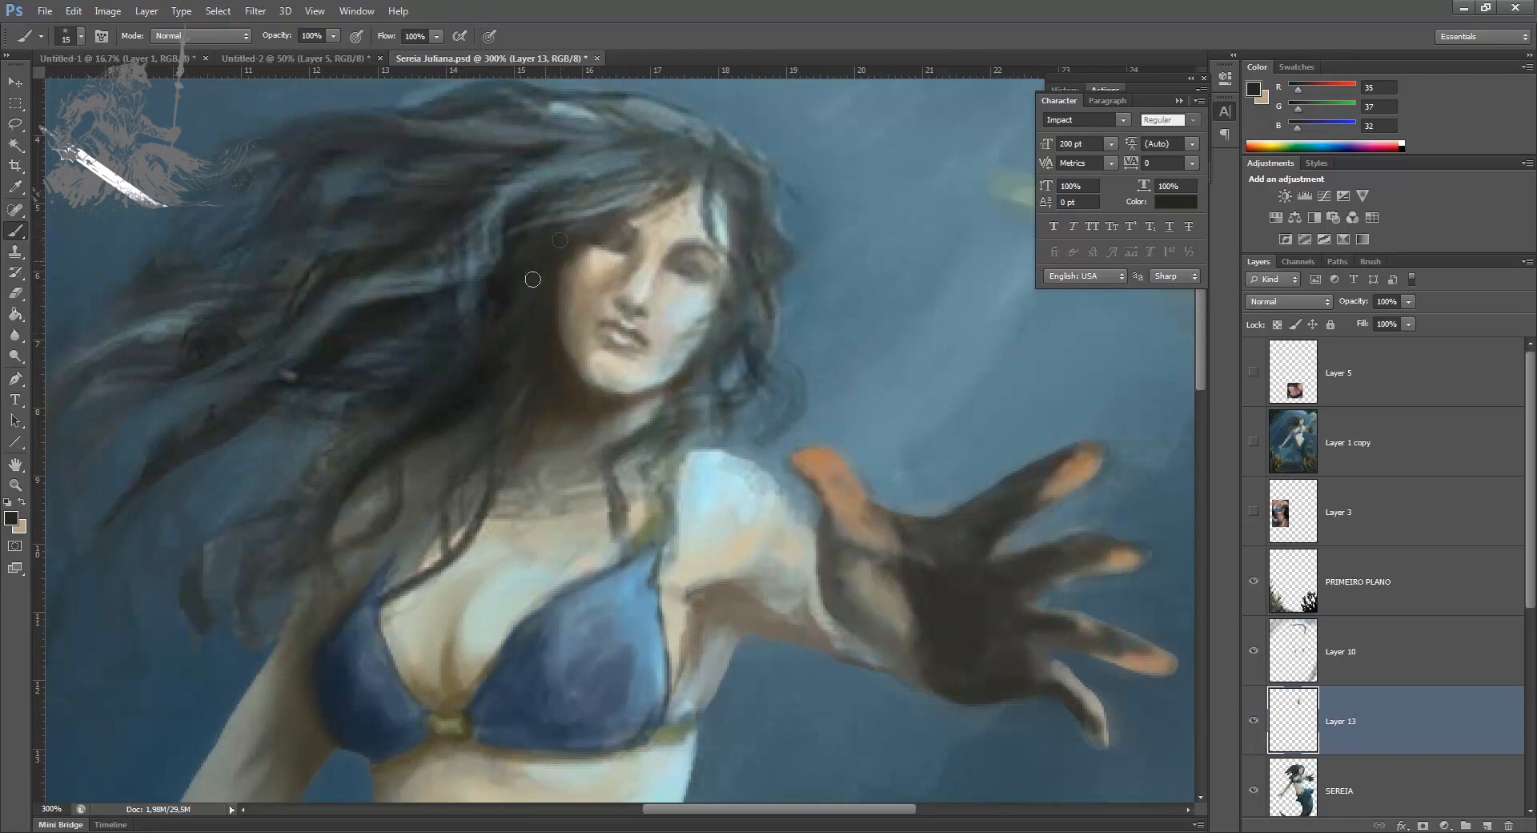
# Step: Compare the painting with Layer 13 hidden and shown to judge the face shading
pyautogui.hotkey('ctrl', '-')
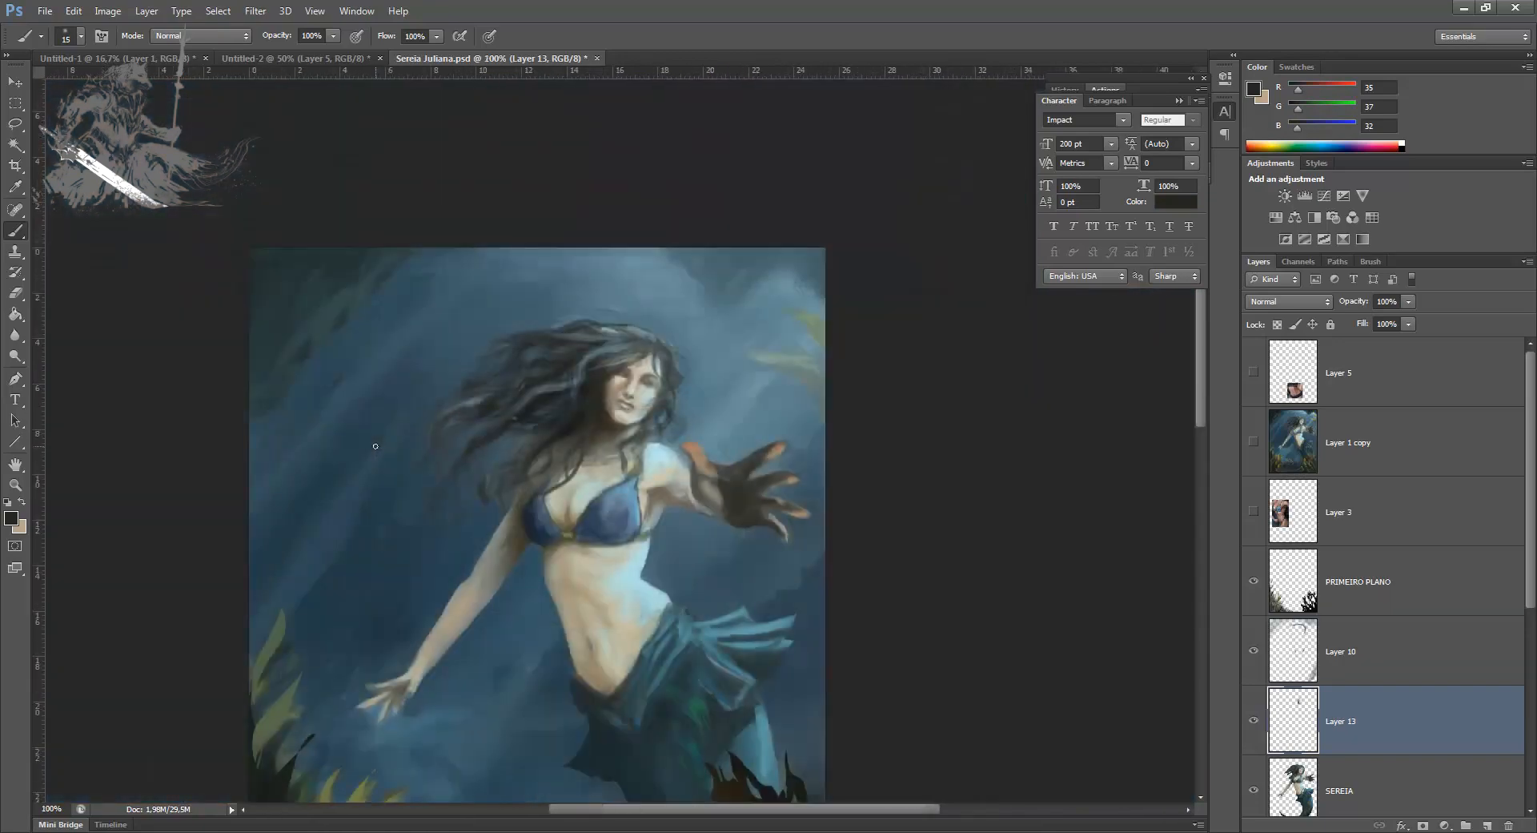
pyautogui.click(1253, 723)
pyautogui.click(1253, 723)
pyautogui.hotkey('ctrl', '+')
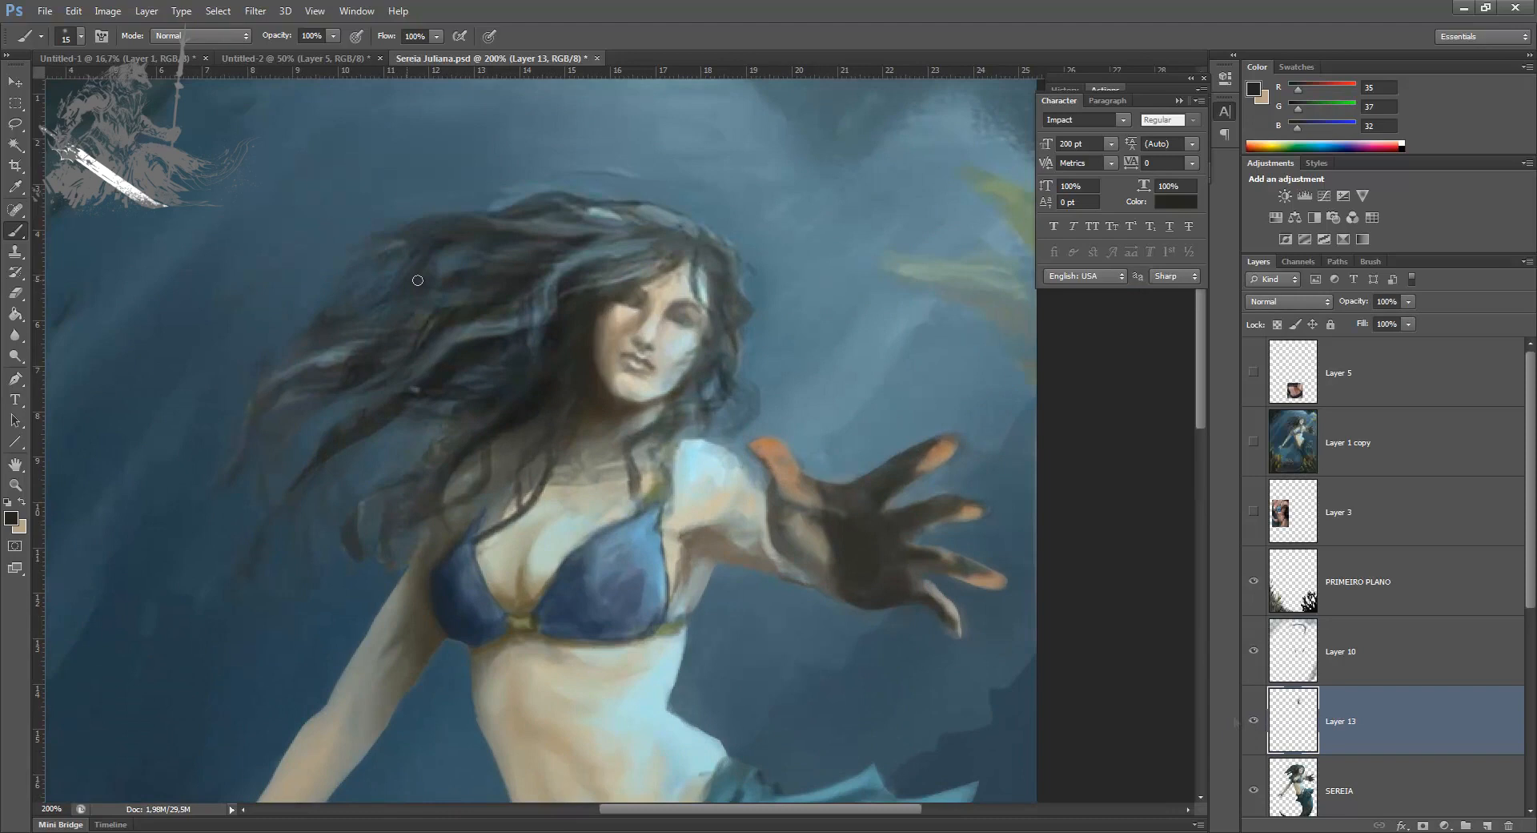
pyautogui.hotkey('ctrl', '+')
# Step: Sample a skin tone from the cheek and change the foreground colour to brown RGB 147, 118, 73
pyautogui.press('[')
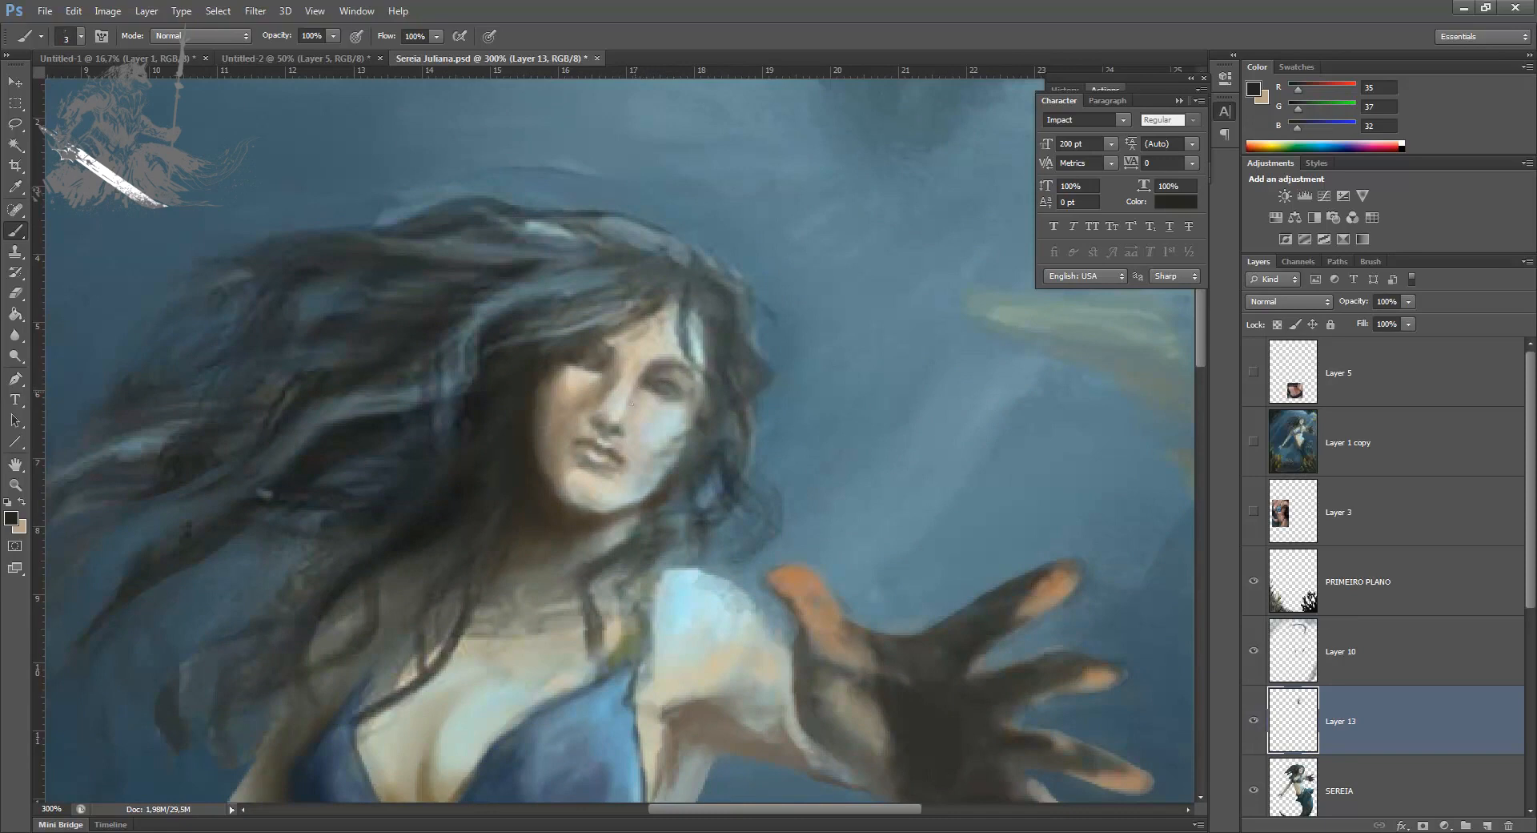
pyautogui.press(']')
pyautogui.press(']')
pyautogui.press(']')
pyautogui.keyDown('alt'); pyautogui.click(594, 394); pyautogui.keyUp('alt')
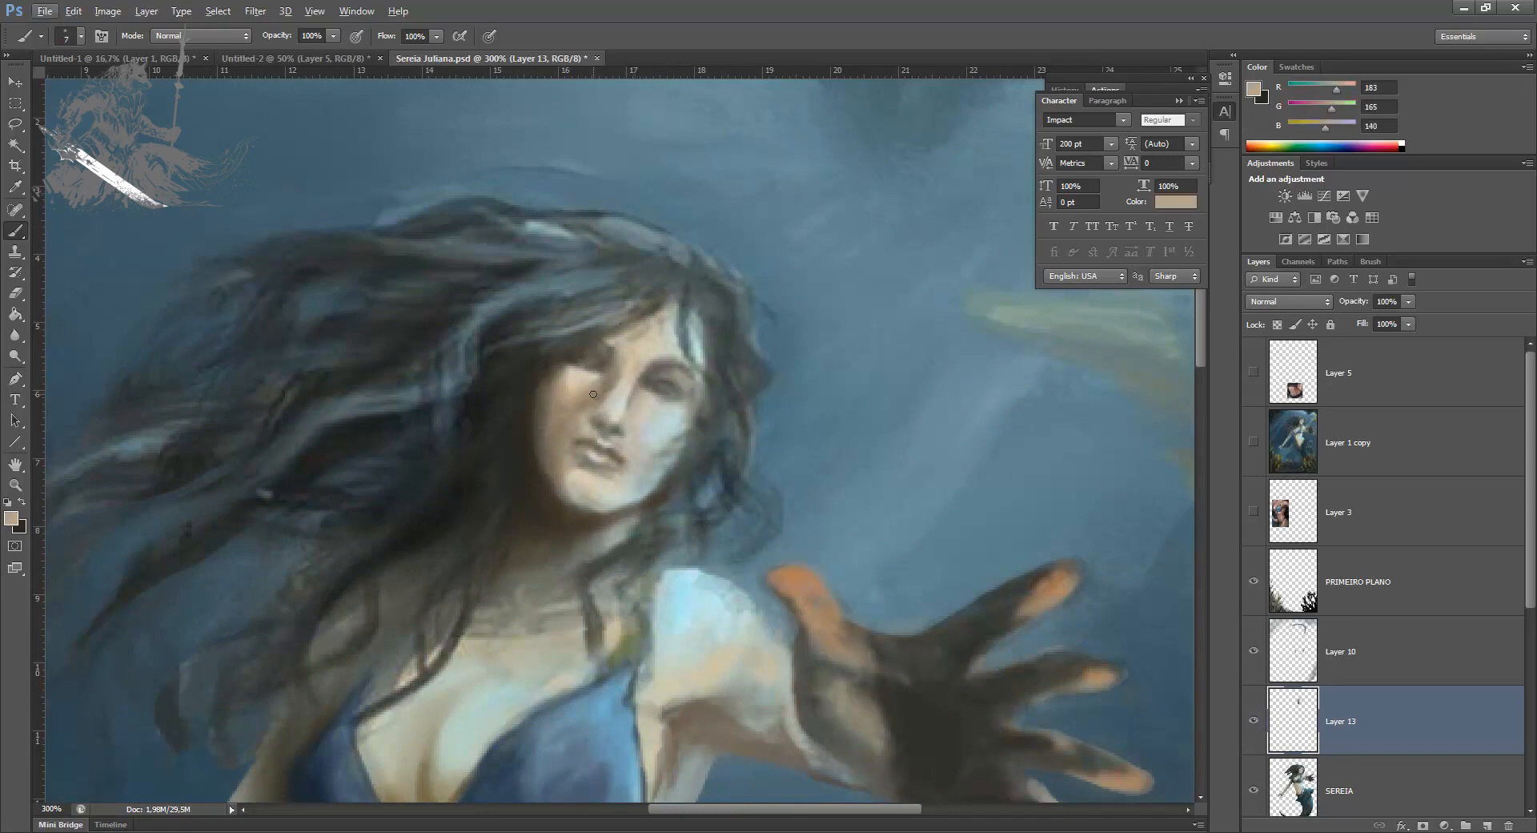
pyautogui.click(11, 518)
pyautogui.click(1009, 478)
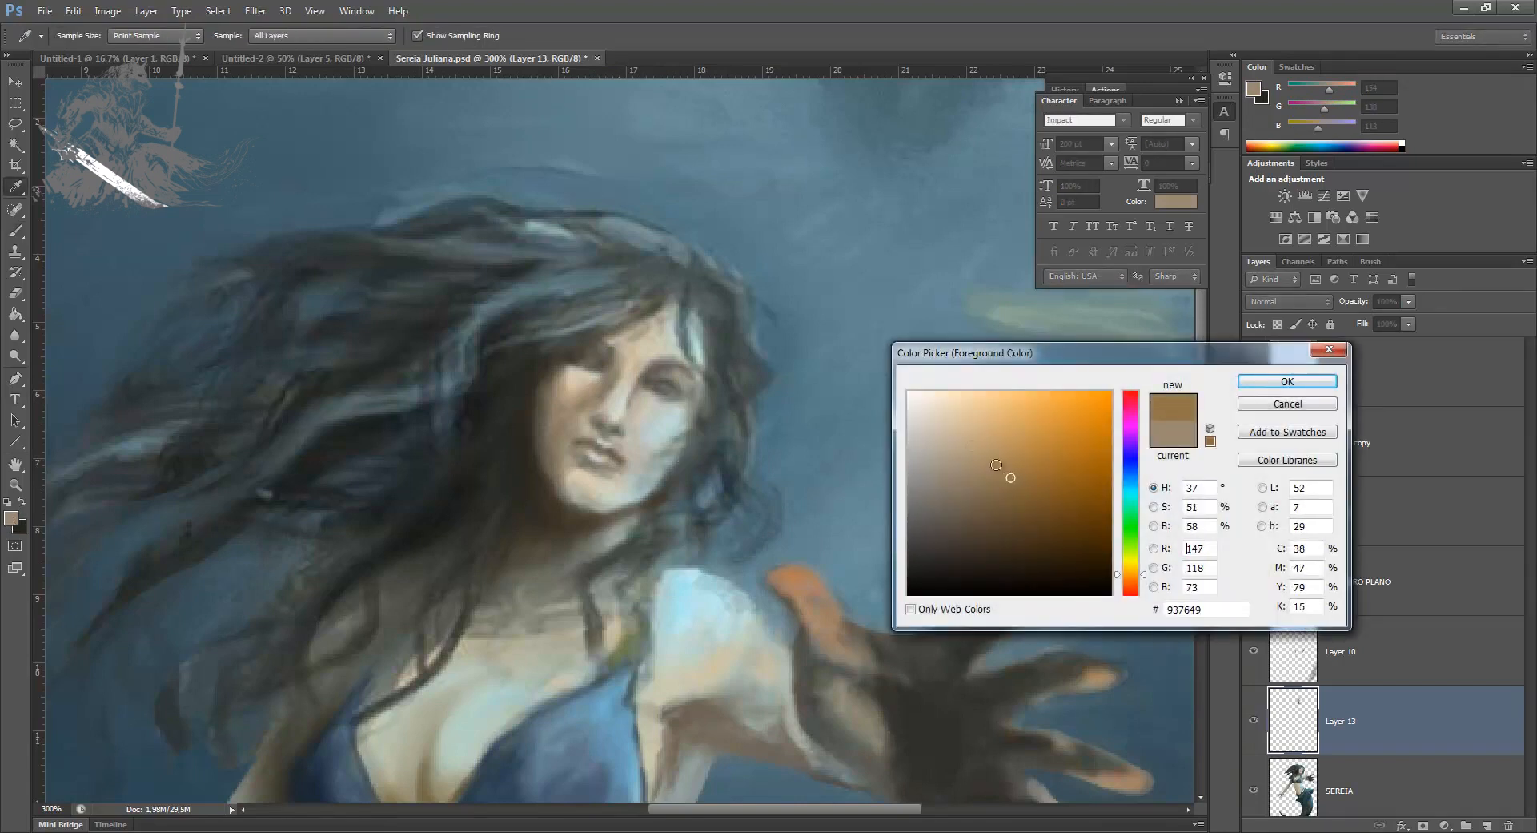
pyautogui.press('Return')
# Step: Add a new layer above Layer 13 and sample a light skin tone of RGB 192, 182, 153 from the forehead
pyautogui.click(1487, 825)
pyautogui.press(']')
pyautogui.keyDown('alt'); pyautogui.click(632, 350); pyautogui.keyUp('alt')
pyautogui.press('[')
pyautogui.press('[')
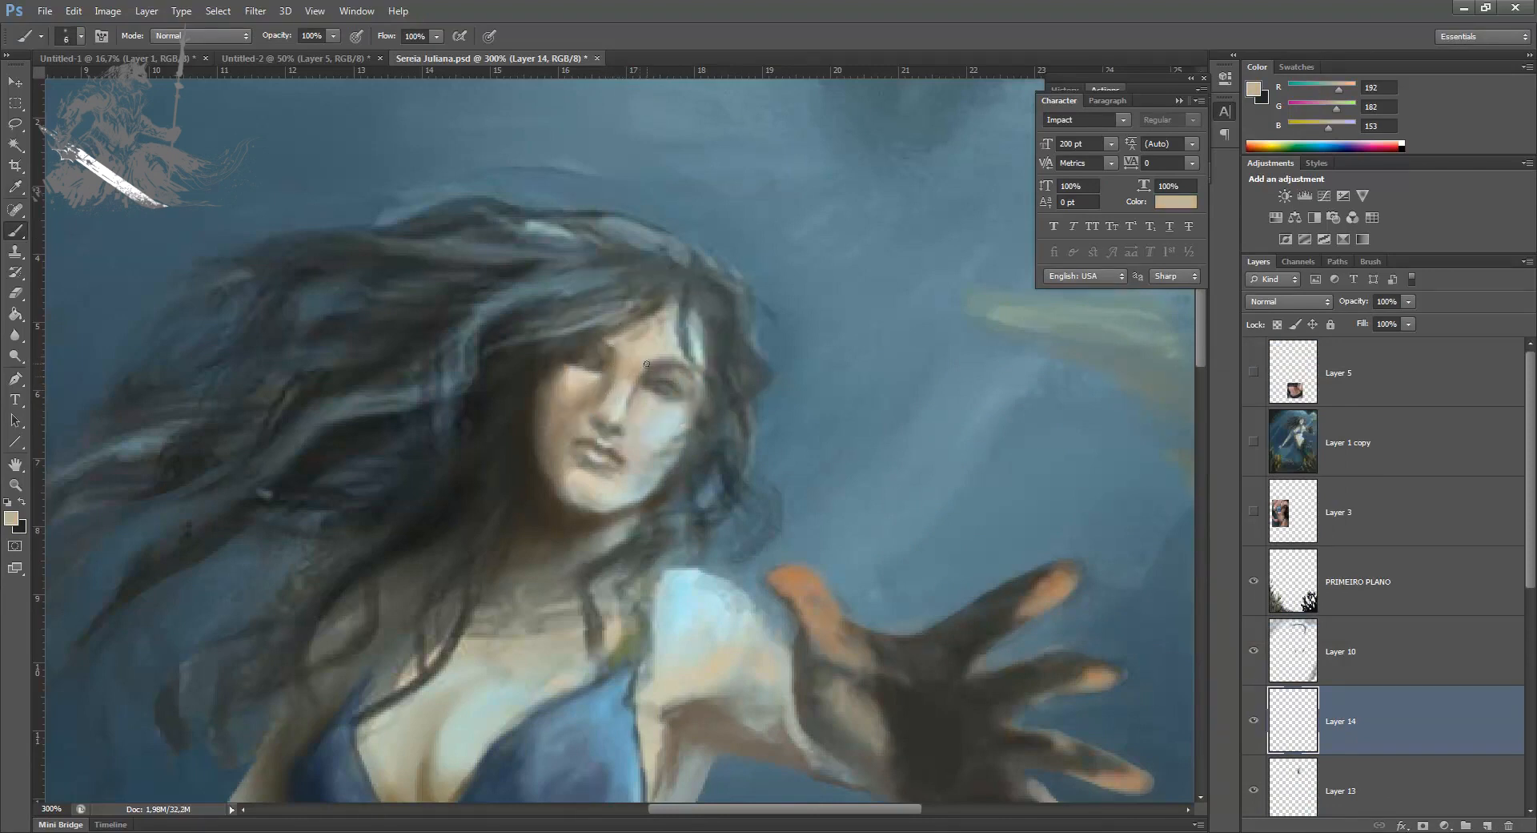
pyautogui.press('alt')
# Step: Try warping a lassoed copy of the nose and mouth area on its own layer, and delete that copy
pyautogui.press('l')
pyautogui.click(639, 431)
pyautogui.moveTo(642, 434)
pyautogui.mouseDown()
pyautogui.moveTo(563, 434)
pyautogui.moveTo(583, 489)
pyautogui.moveTo(641, 448)
pyautogui.mouseUp()
pyautogui.hotkey('ctrl', 'j')
pyautogui.hotkey('ctrl', 't')
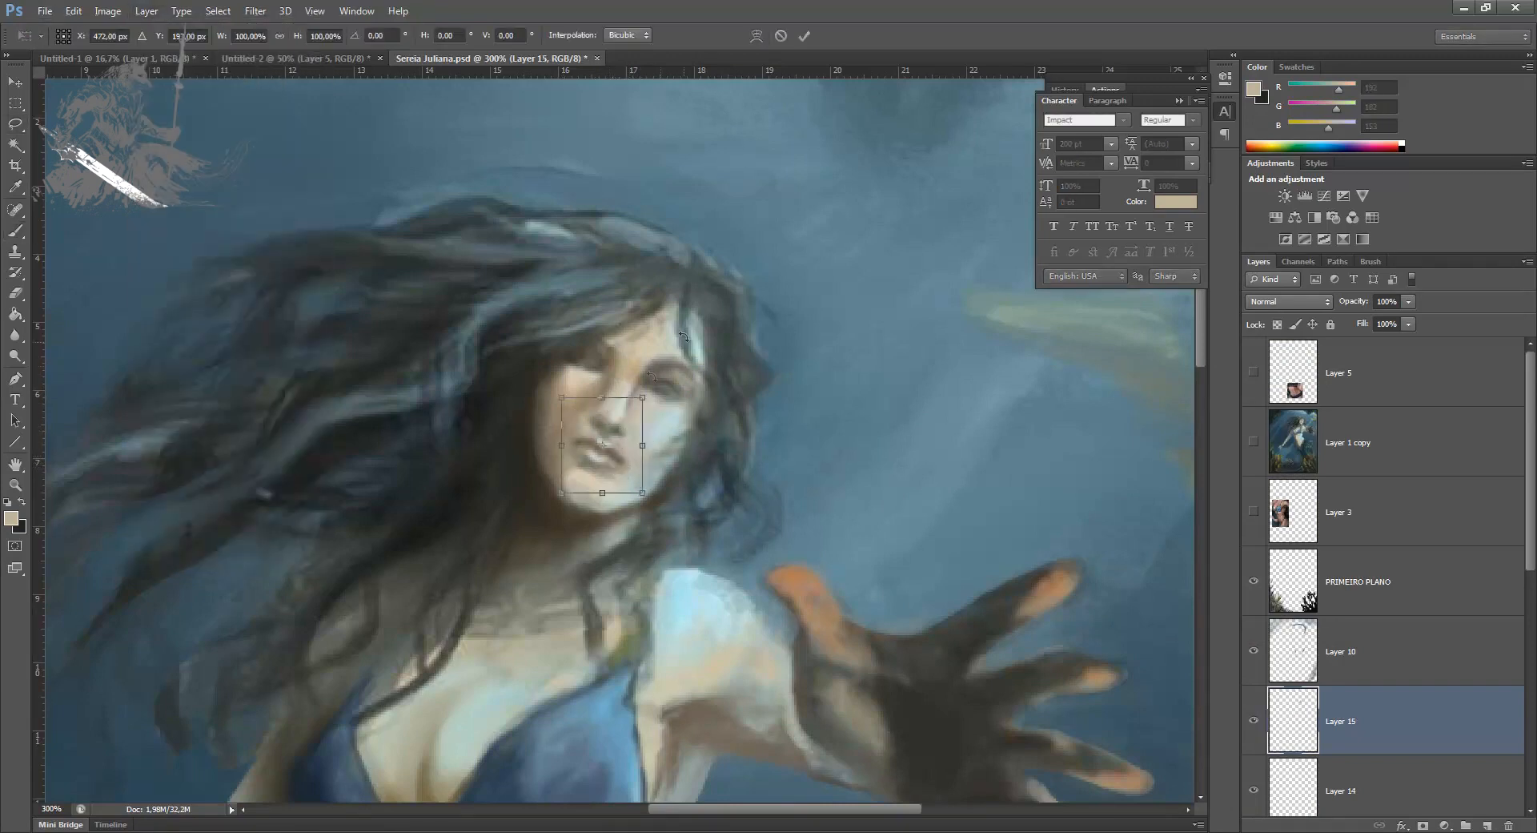
pyautogui.click(756, 35)
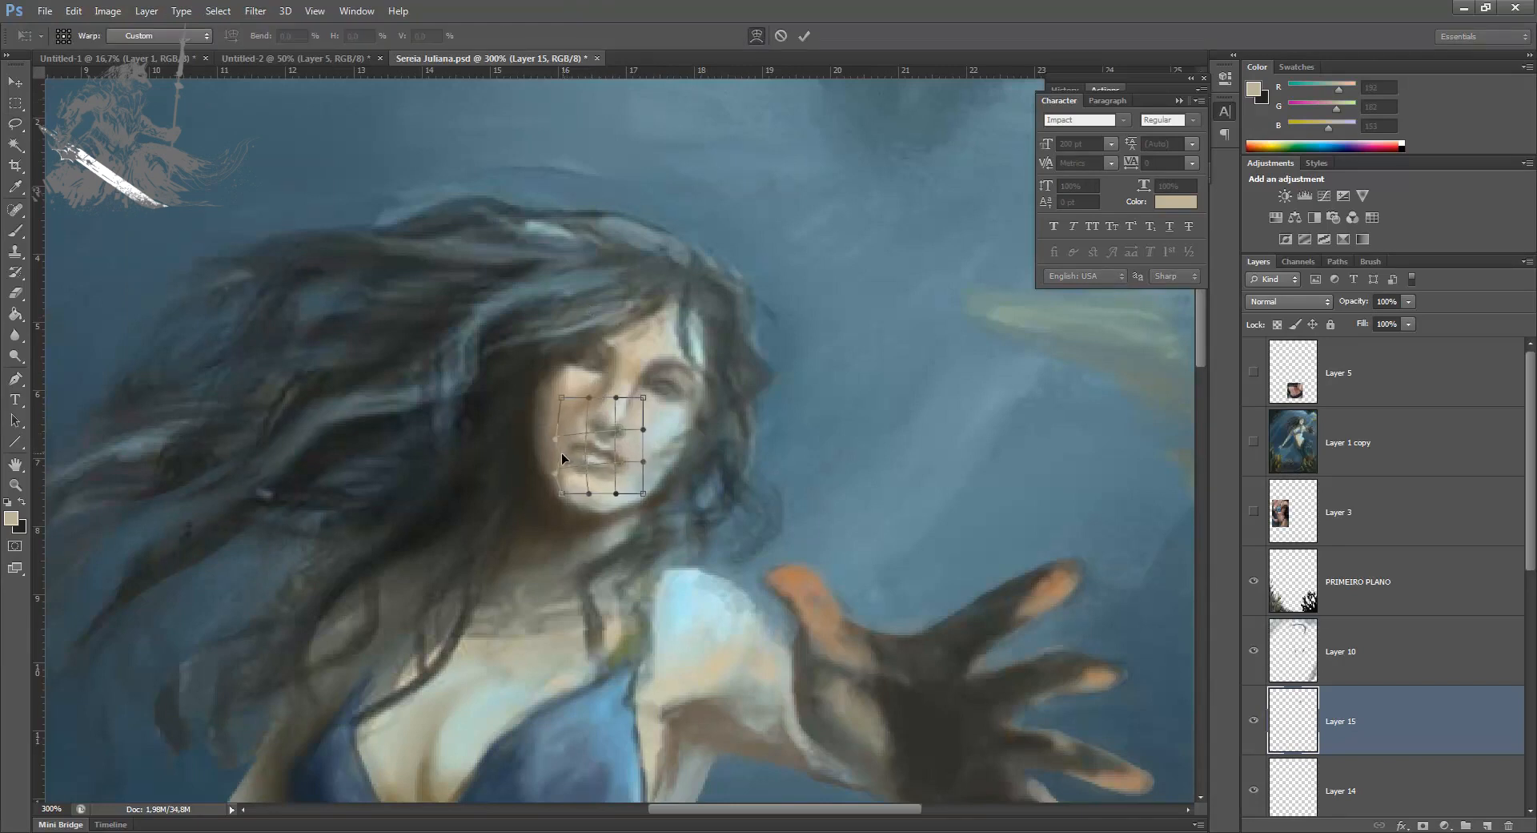
pyautogui.moveTo(560, 453); pyautogui.dragTo(570, 412)
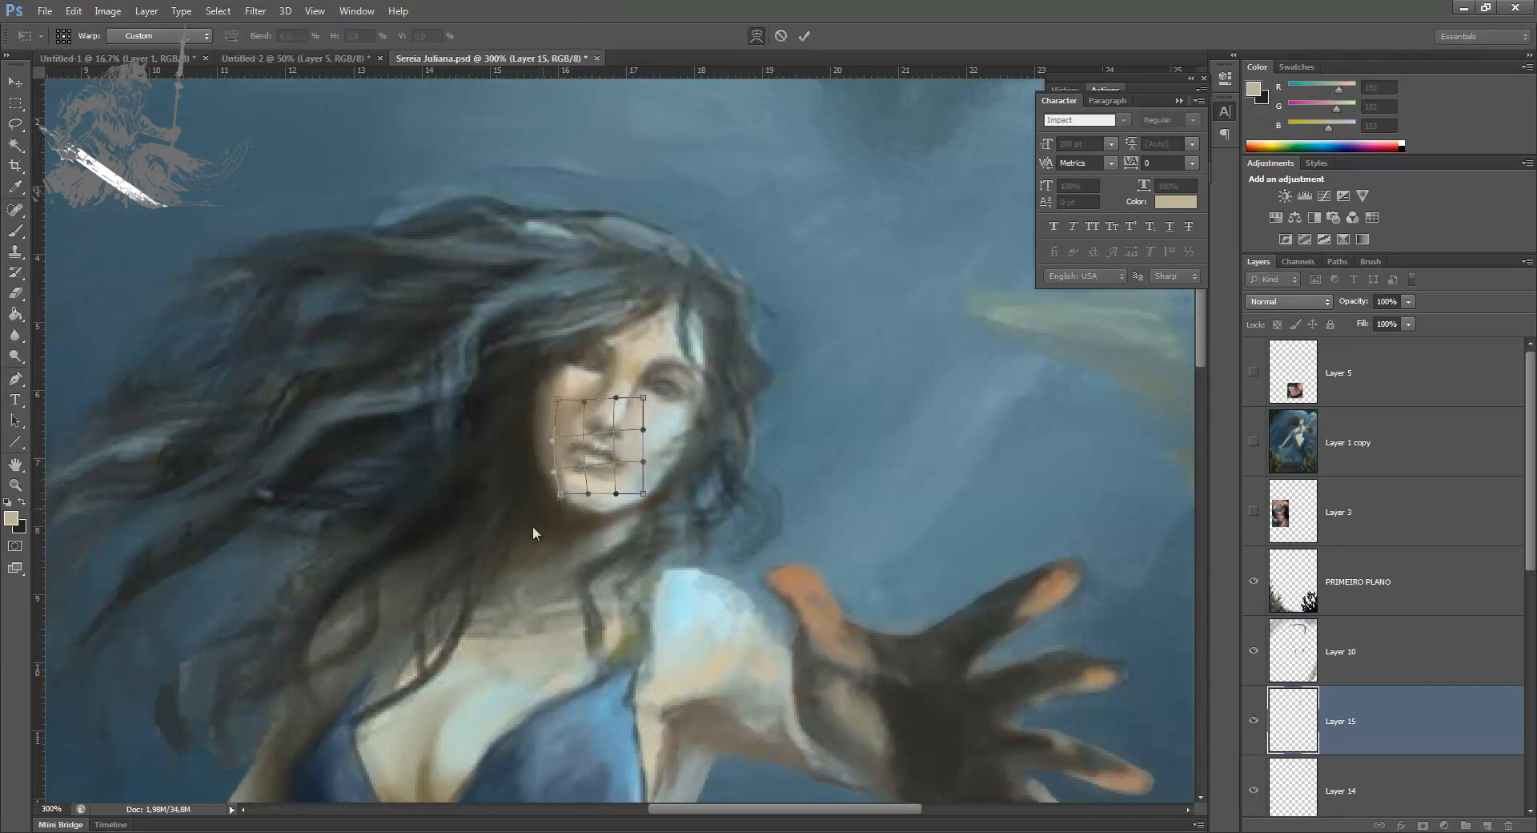
pyautogui.press('Return')
pyautogui.press('b')
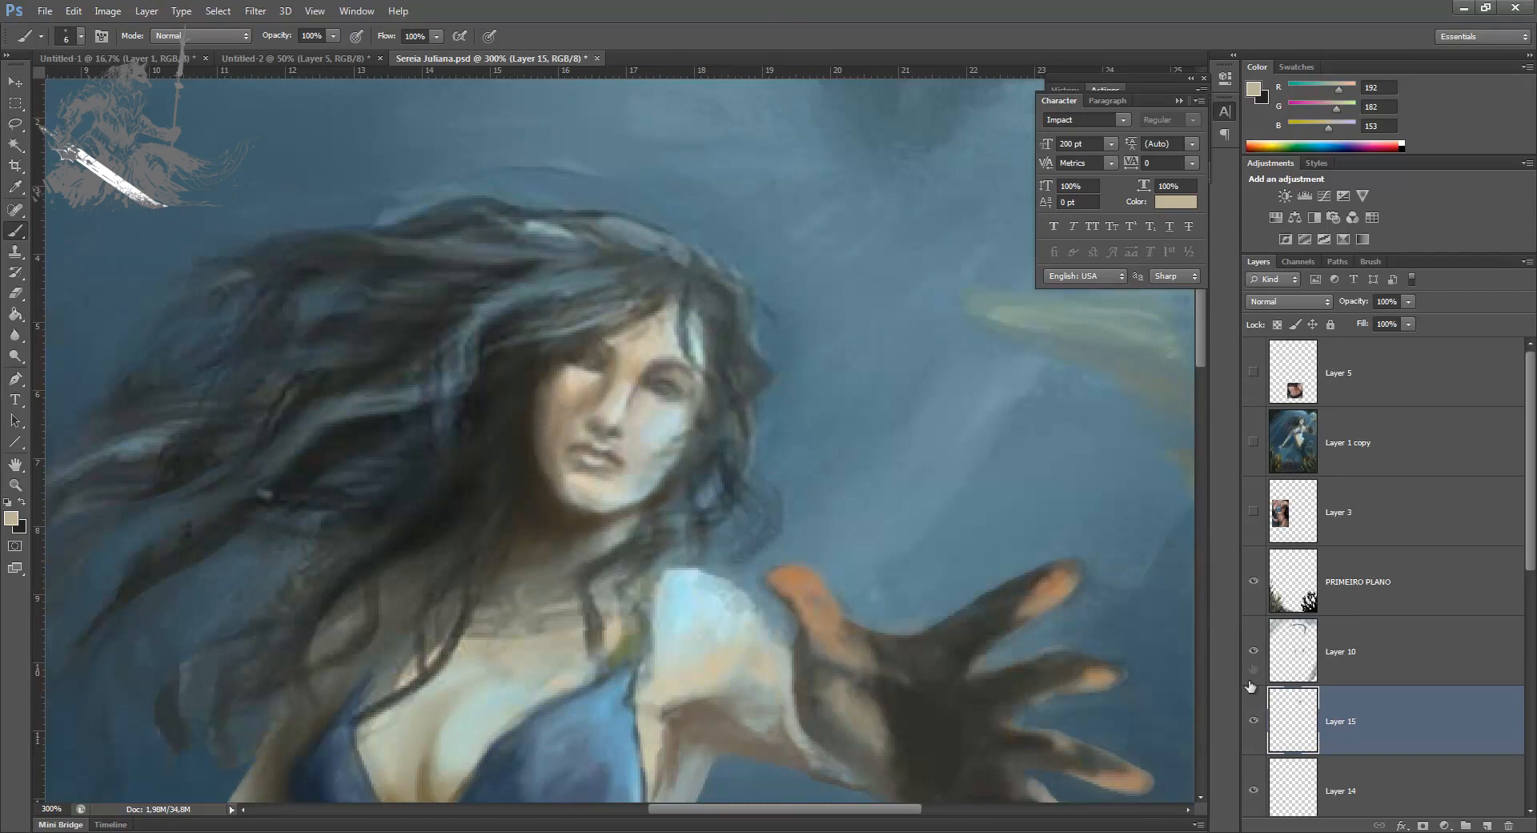
pyautogui.click(1253, 721)
pyautogui.press('Delete')
# Step: Blend the shaded cheek, chin and jaw using sampled skin tones and dark brown
pyautogui.keyDown('alt'); pyautogui.click(564, 420); pyautogui.keyUp('alt')
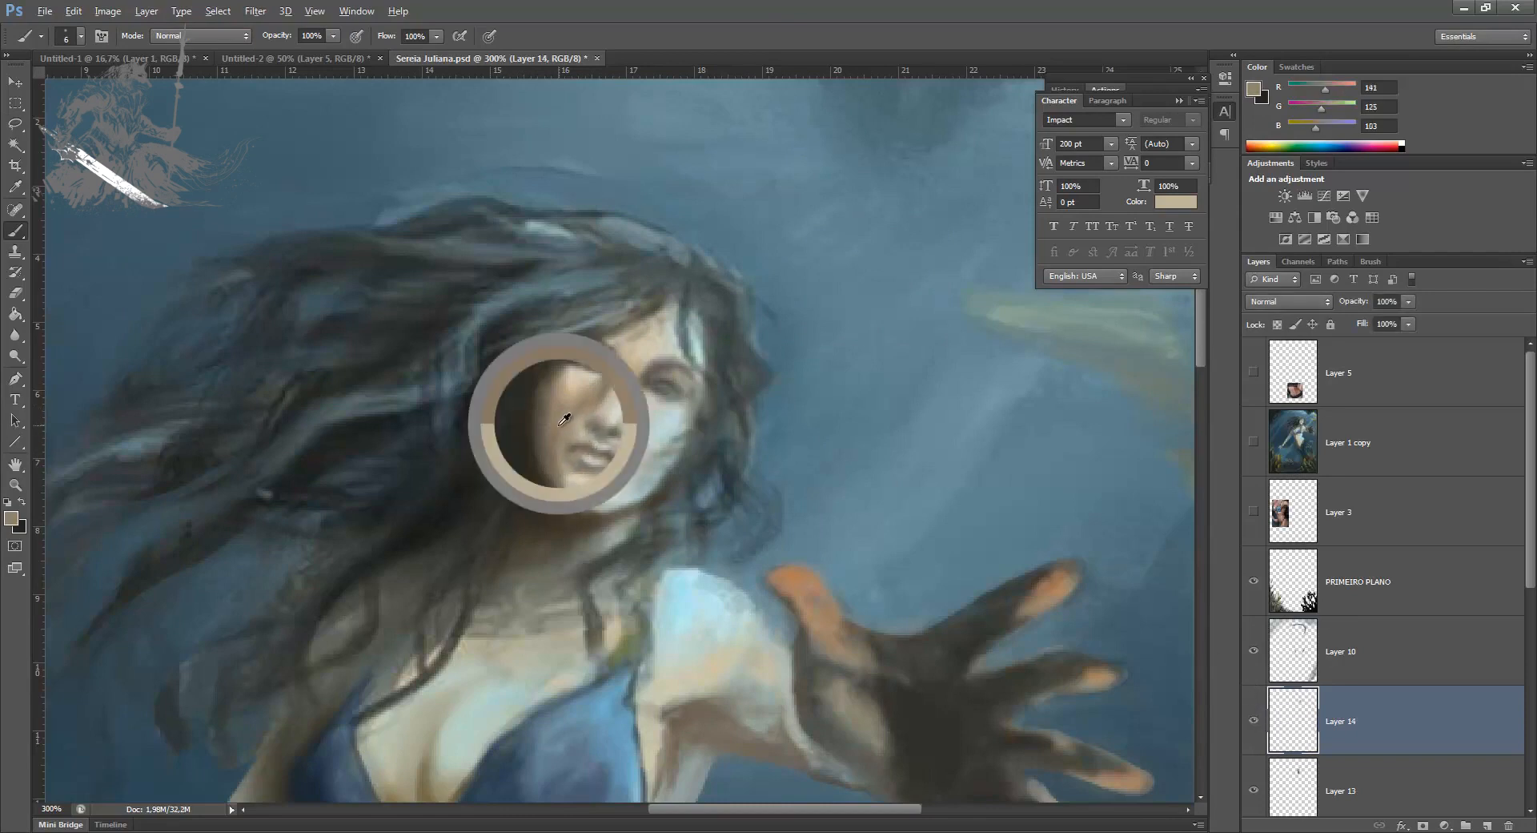
pyautogui.keyDown('alt'); pyautogui.click(580, 406); pyautogui.keyUp('alt')
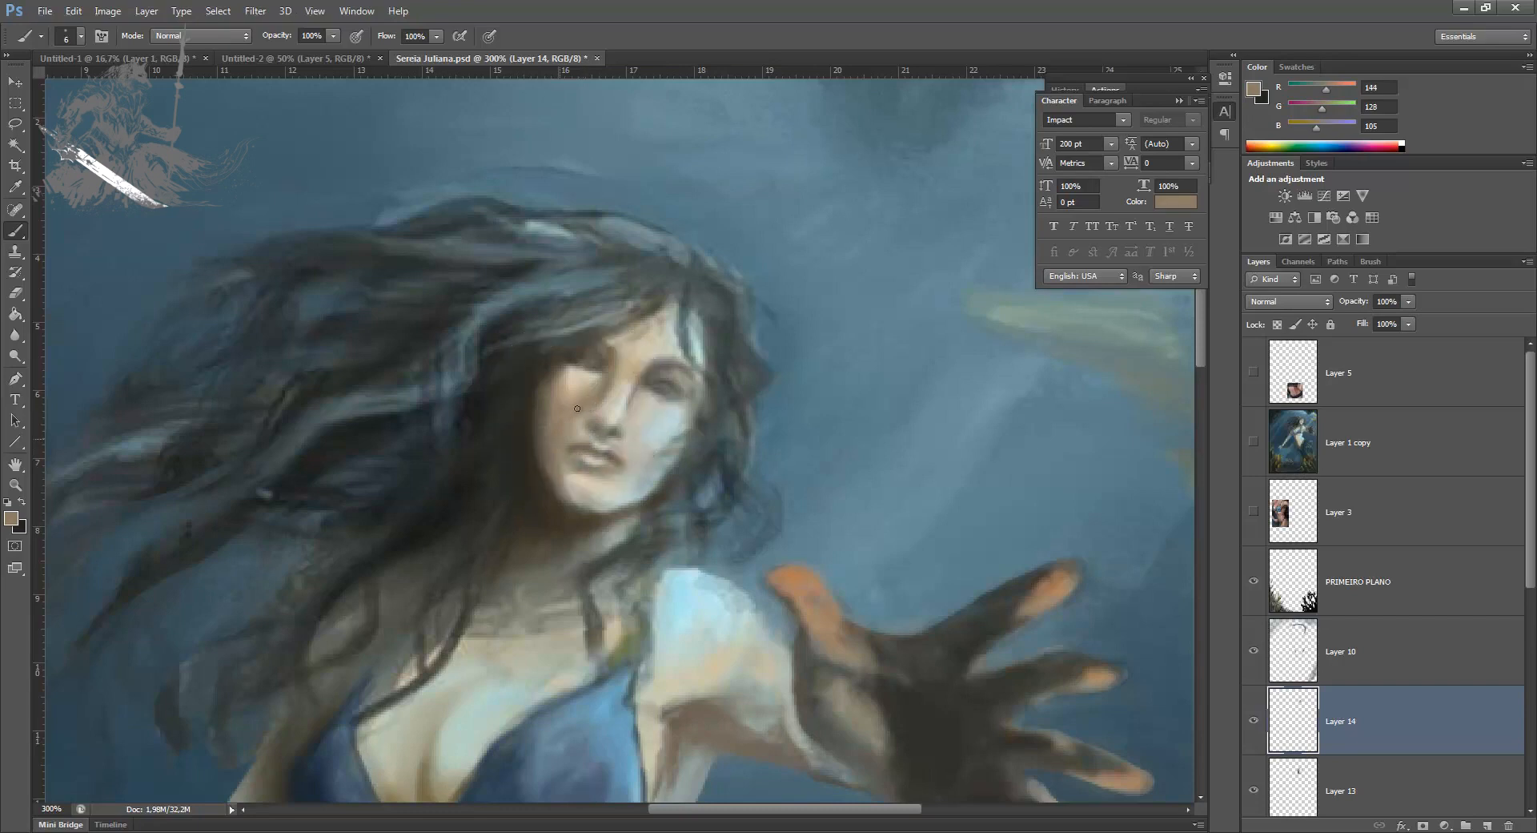
pyautogui.keyDown('alt'); pyautogui.click(563, 469); pyautogui.keyUp('alt')
pyautogui.keyDown('alt'); pyautogui.click(597, 505); pyautogui.keyUp('alt')
pyautogui.keyDown('alt'); pyautogui.click(562, 515); pyautogui.keyUp('alt')
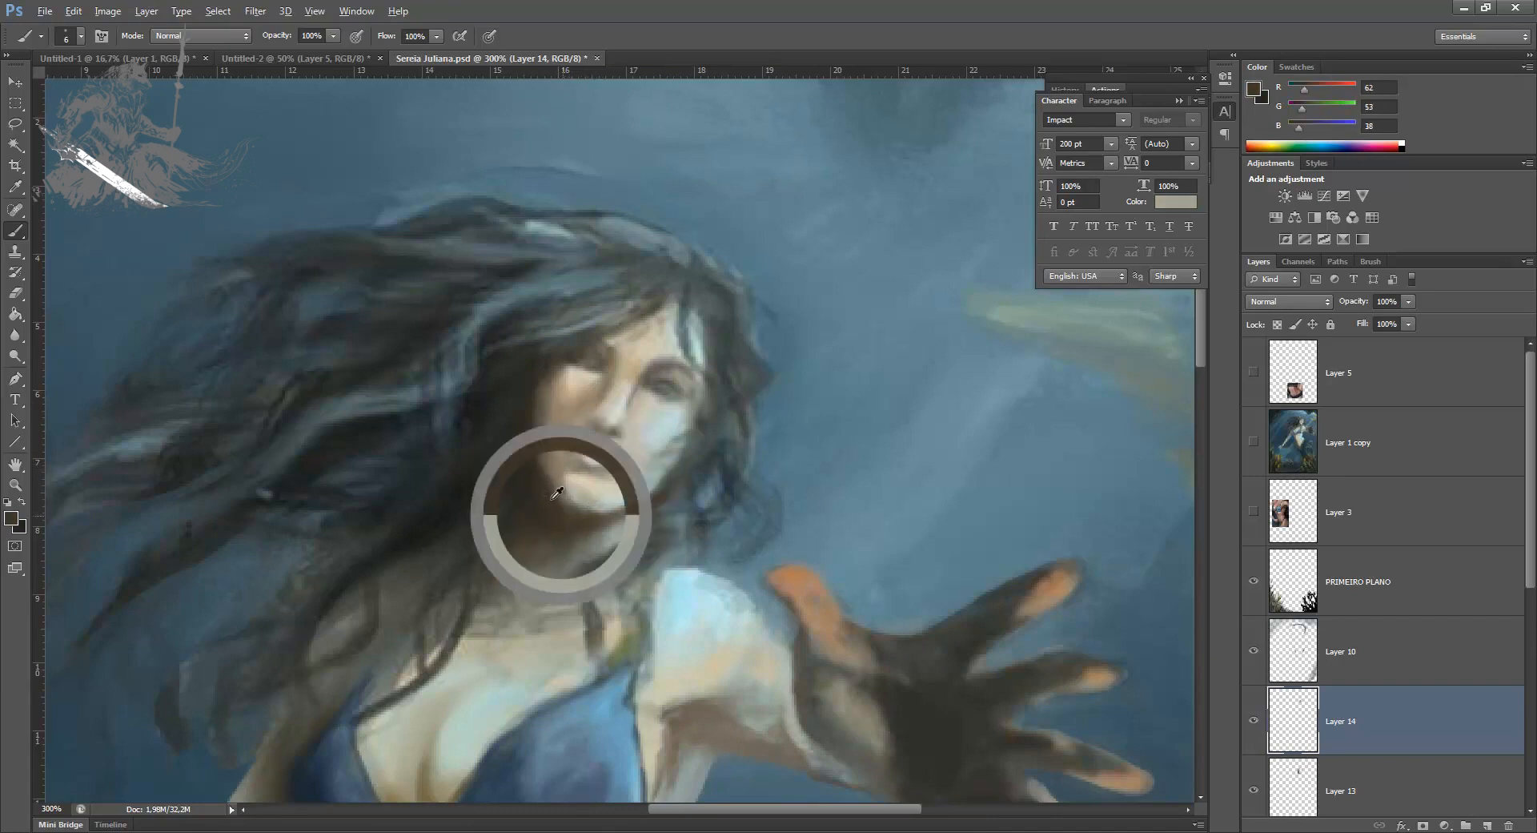
# Step: Refine the shading along the nose and the inner eye corner with sampled grey-browns such as RGB 101, 104, 87
pyautogui.keyDown('alt'); pyautogui.click(607, 388); pyautogui.keyUp('alt')
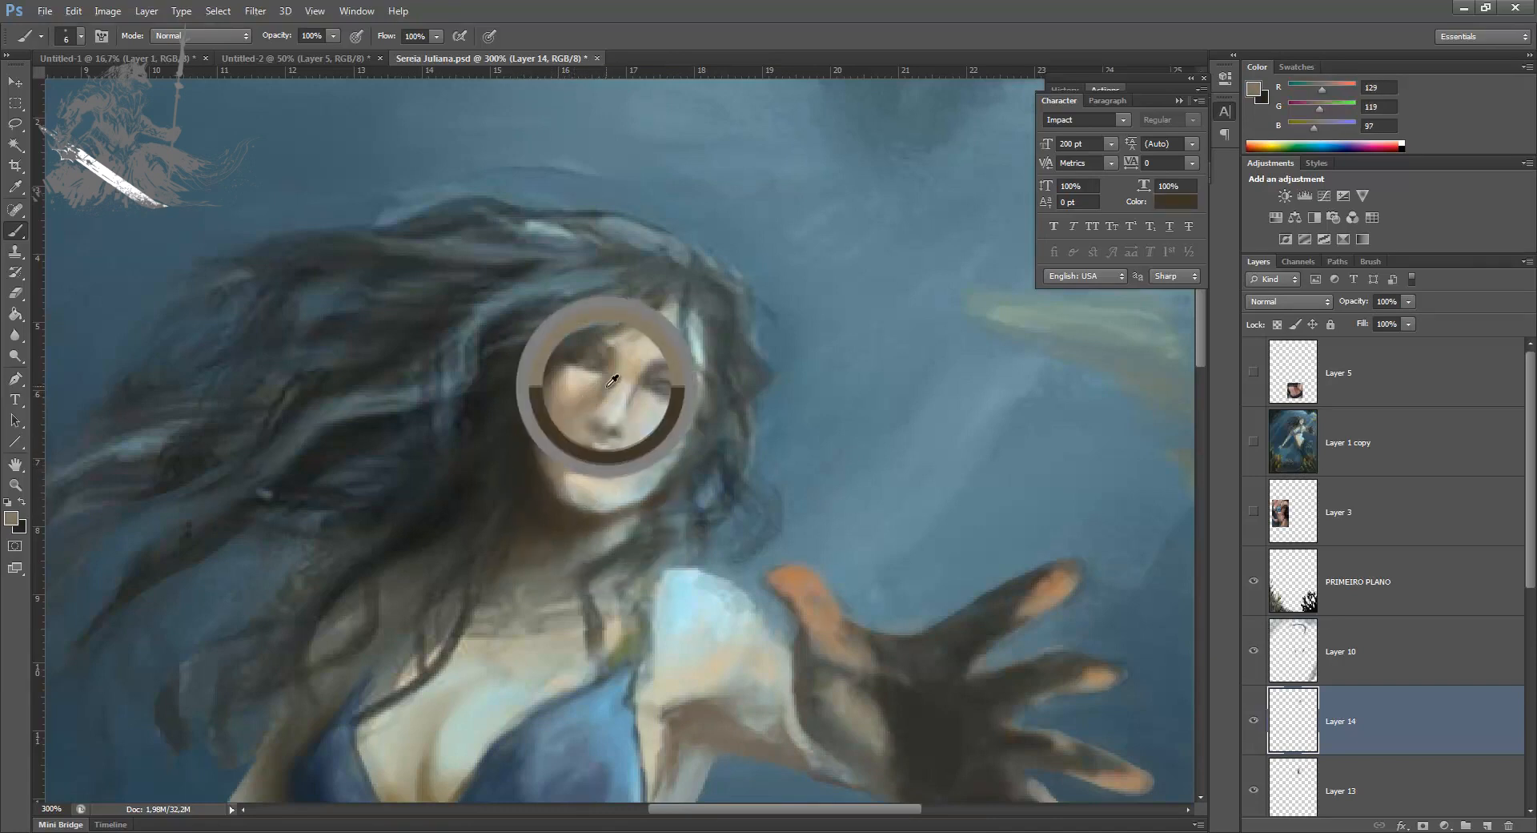
pyautogui.keyDown('alt'); pyautogui.click(611, 432); pyautogui.keyUp('alt')
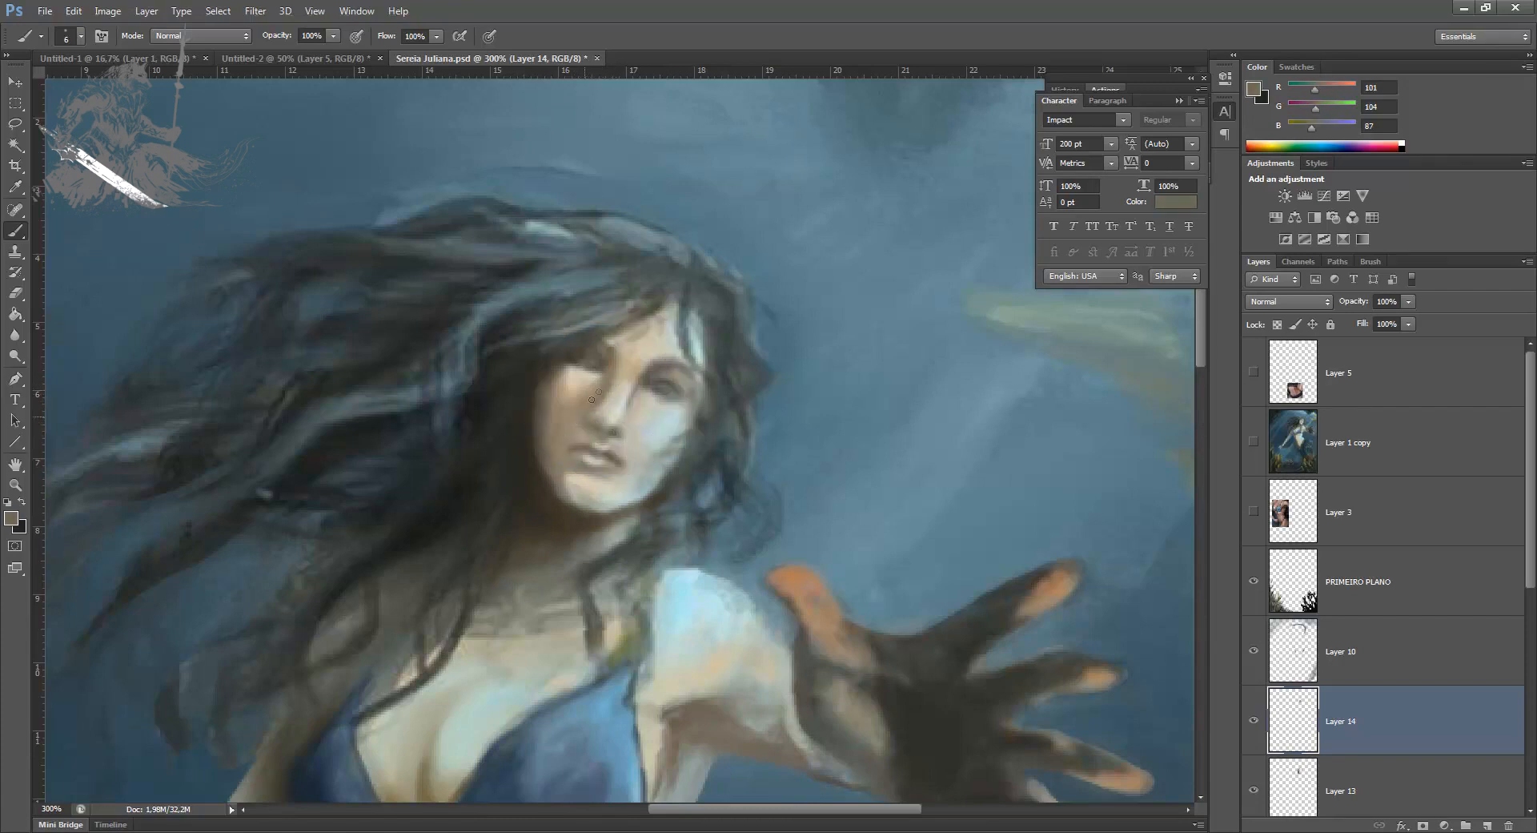
pyautogui.keyDown('alt'); pyautogui.click(599, 364); pyautogui.keyUp('alt')
pyautogui.moveTo(607, 368); pyautogui.dragTo(609, 361)
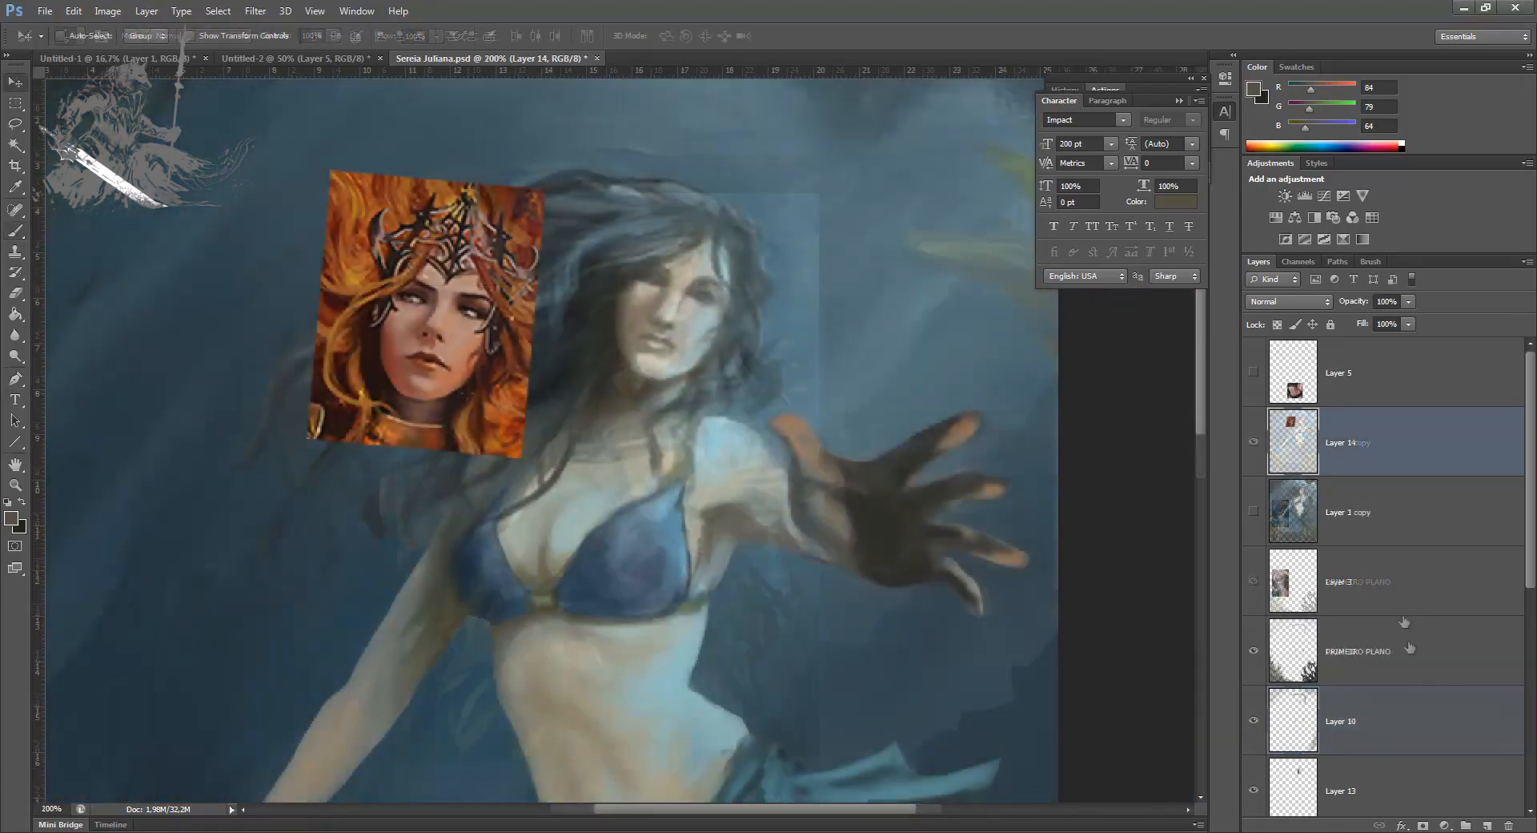
# Step: On a new layer above Layer 10, define the eyes and eyebrows with a 3 px brush in RGB 37, 39, 34, and sample a light tone from the nose
pyautogui.click(1438, 682)
pyautogui.keyDown('ctrl'); pyautogui.click(1483, 824); pyautogui.keyUp('ctrl')
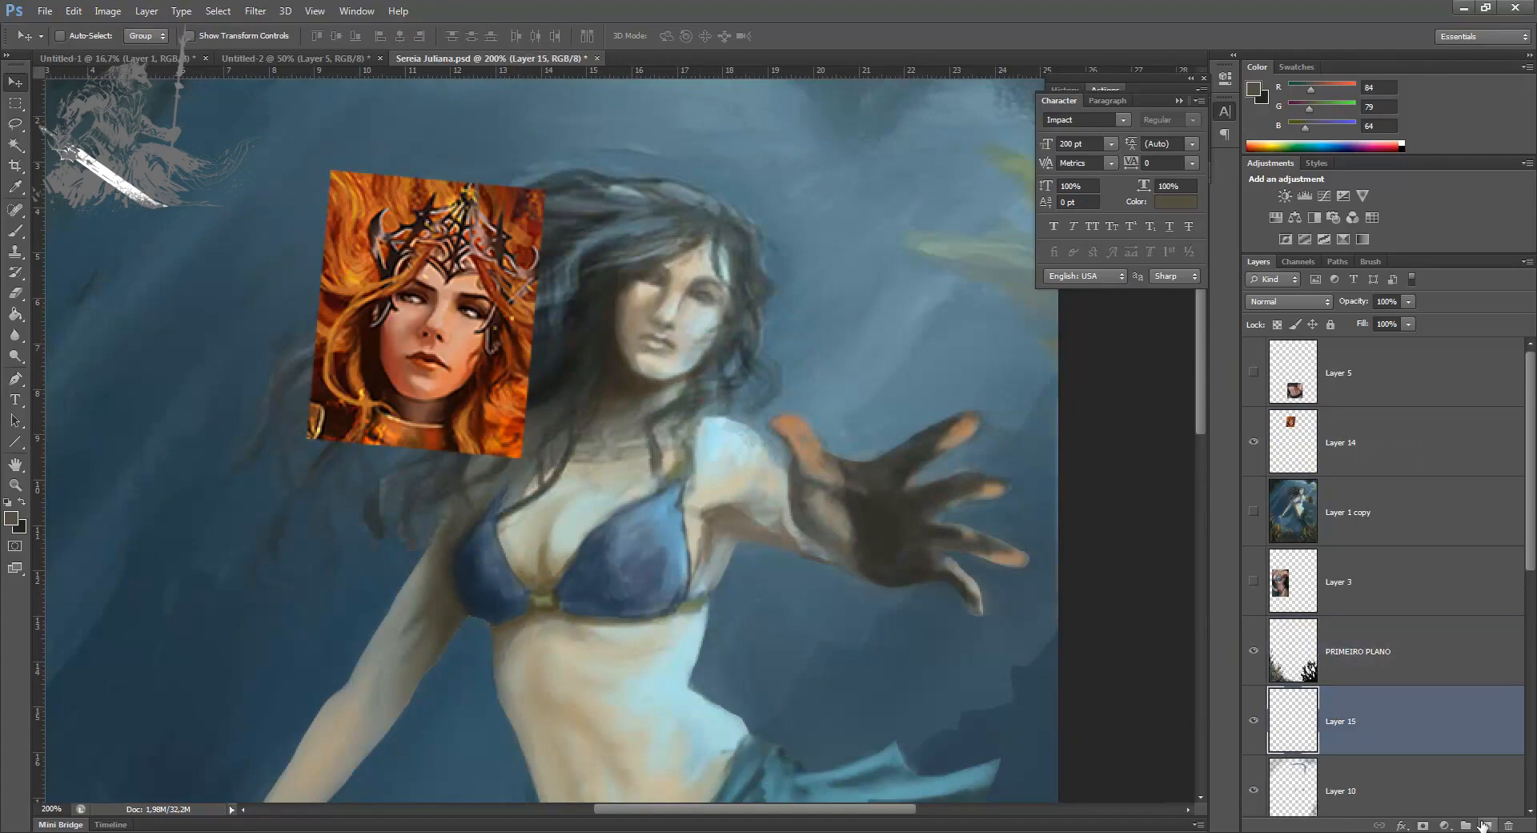
pyautogui.hotkey('ctrl', '+')
pyautogui.moveTo(456, 460); pyautogui.dragTo(452, 588)
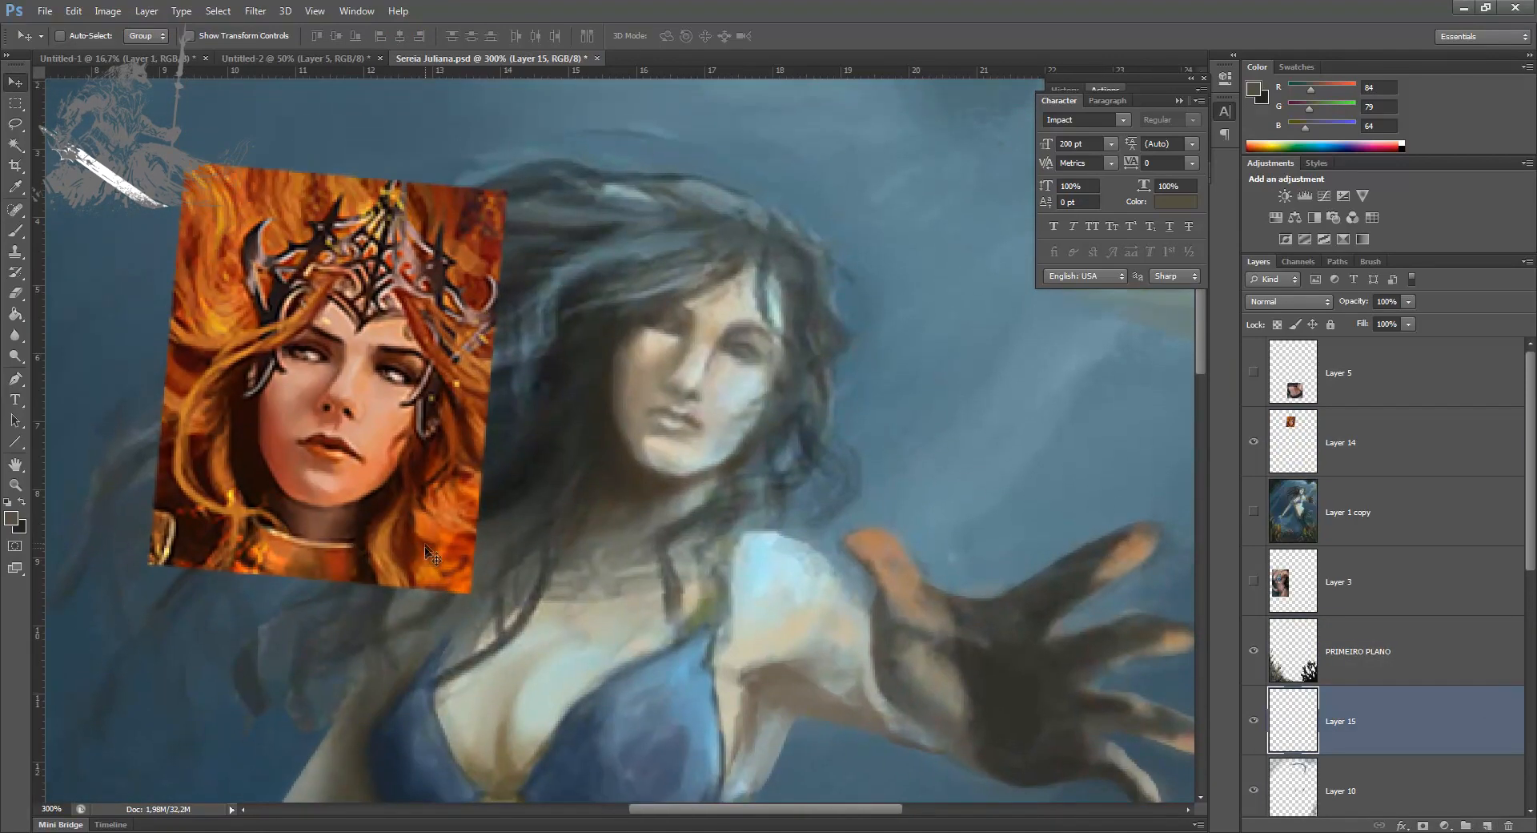
pyautogui.press('b')
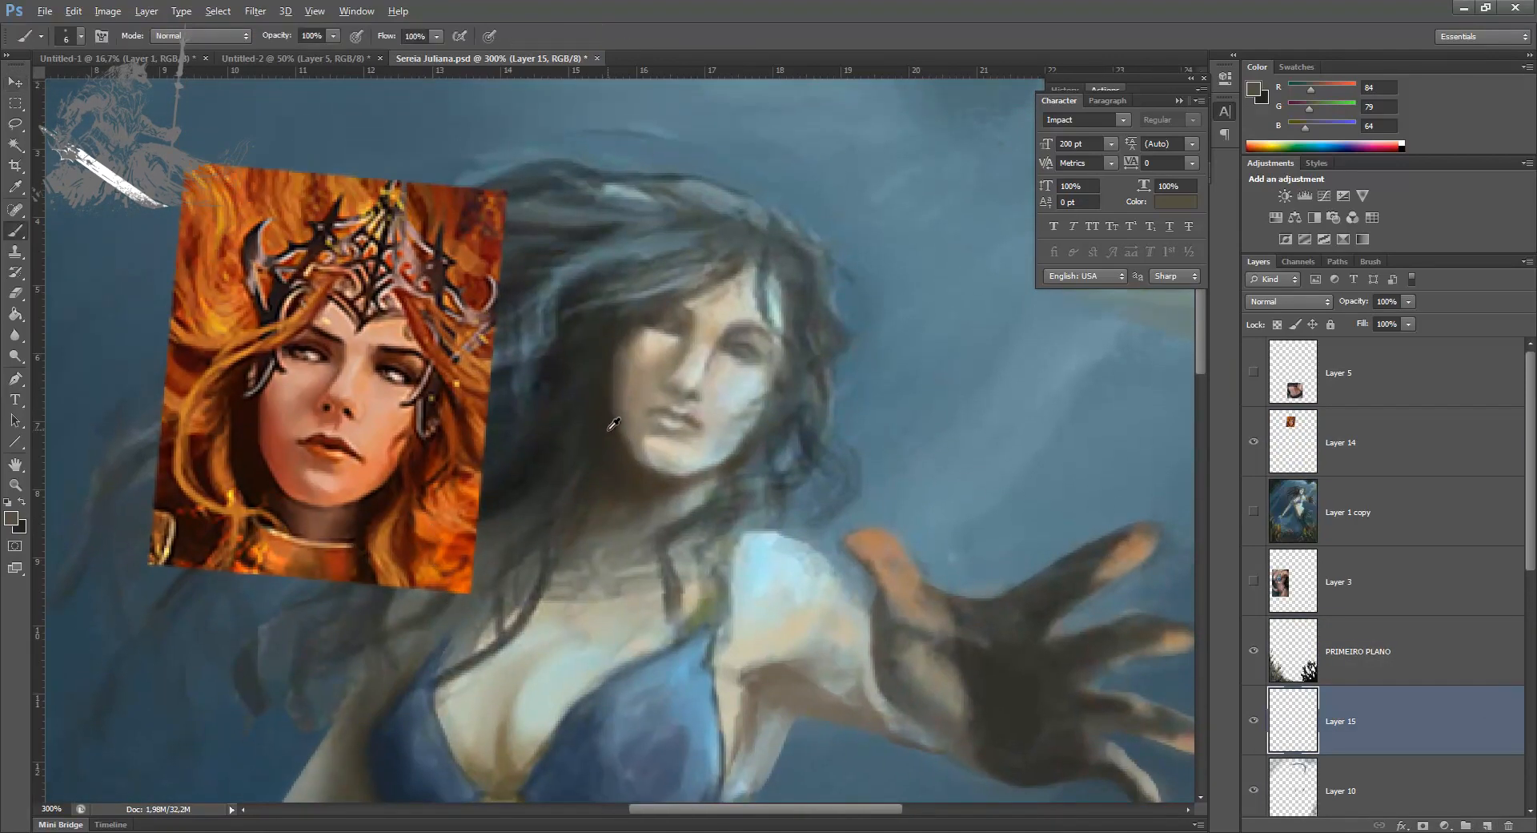
pyautogui.keyDown('alt'); pyautogui.click(561, 415); pyautogui.keyUp('alt')
pyautogui.press('[')
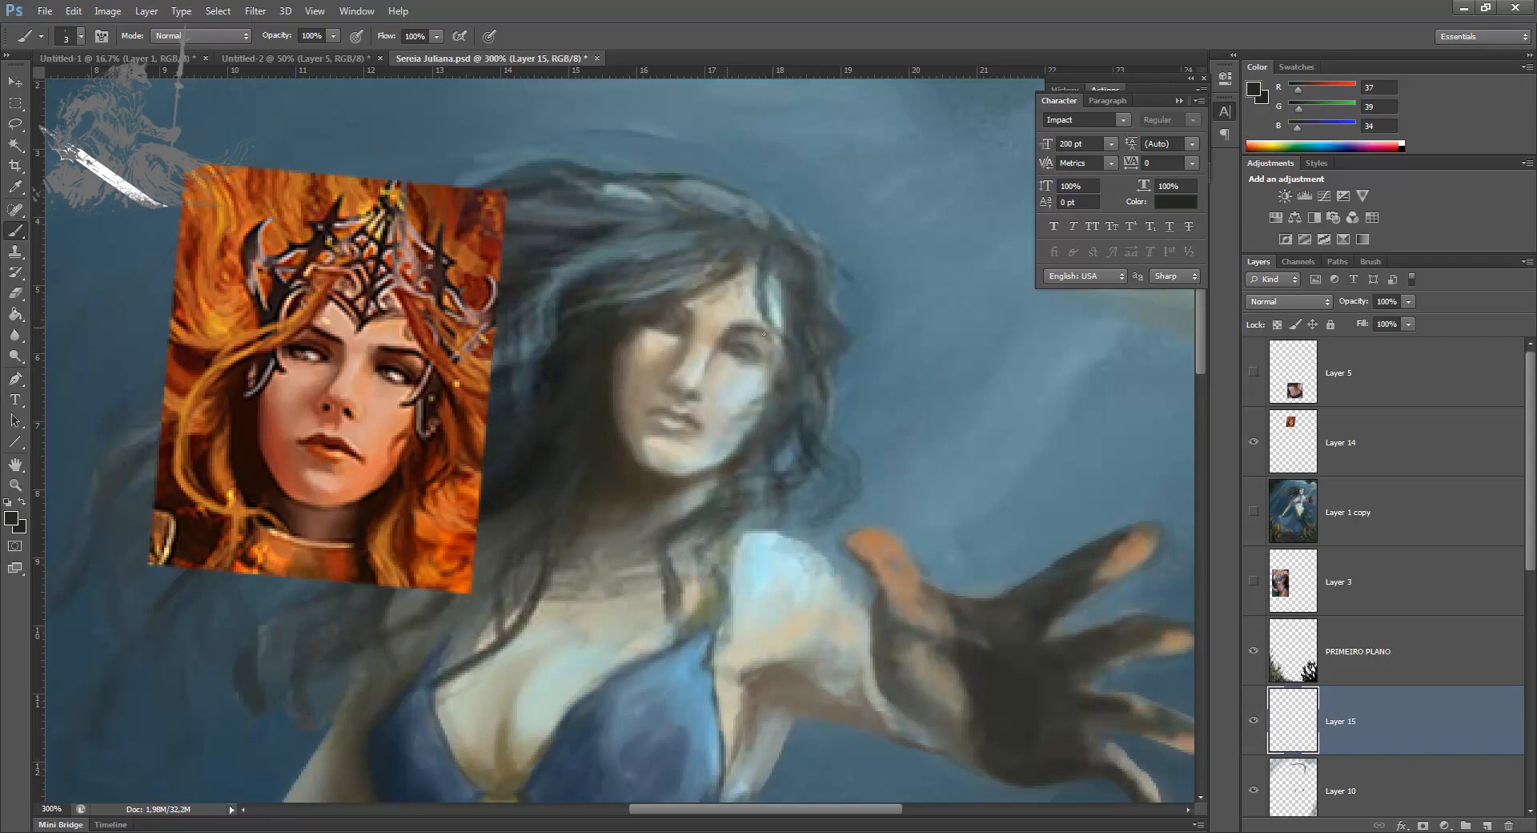
pyautogui.moveTo(727, 327); pyautogui.dragTo(763, 327)
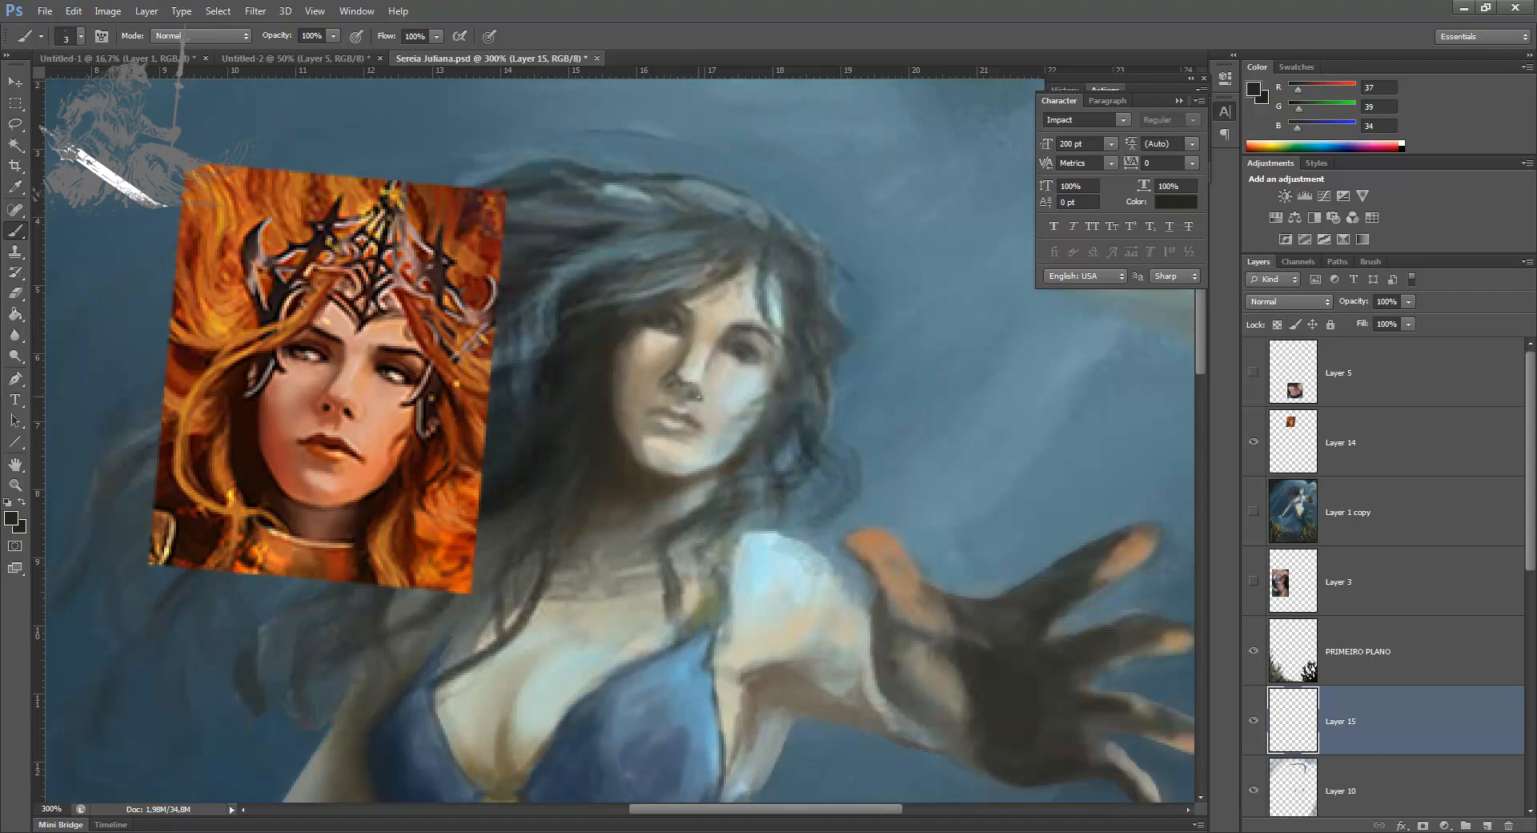
pyautogui.keyDown('alt'); pyautogui.click(703, 390); pyautogui.keyUp('alt')
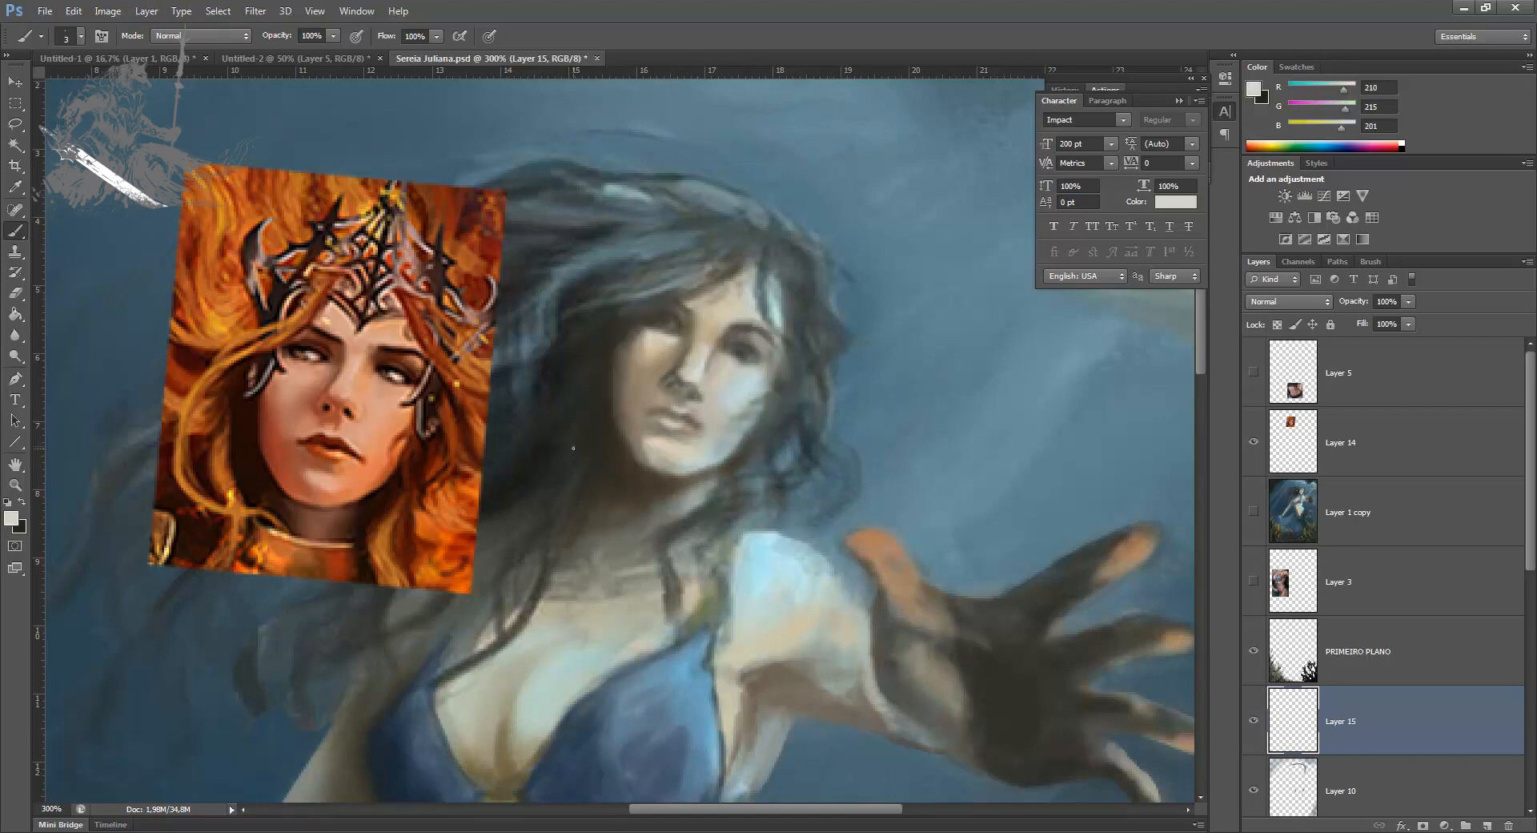
# Step: Resize the whole image to a width of 1100 pixels with proportions constrained
pyautogui.hotkey('ctrl', '-')
pyautogui.hotkey('ctrl', '-')
pyautogui.hotkey('ctrl', '-')
pyautogui.hotkey('ctrl', '-')
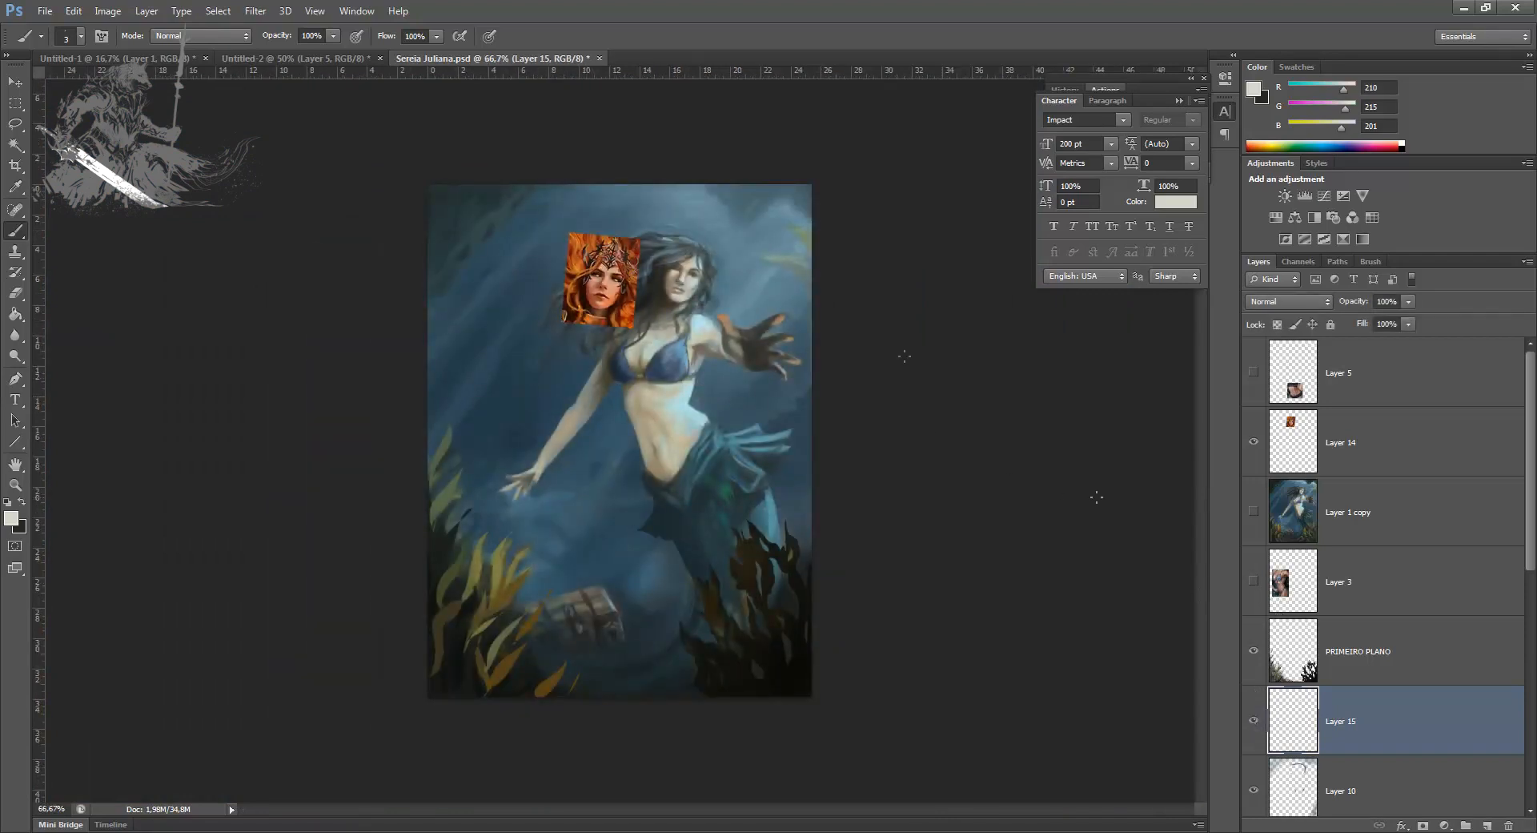
pyautogui.click(147, 11)
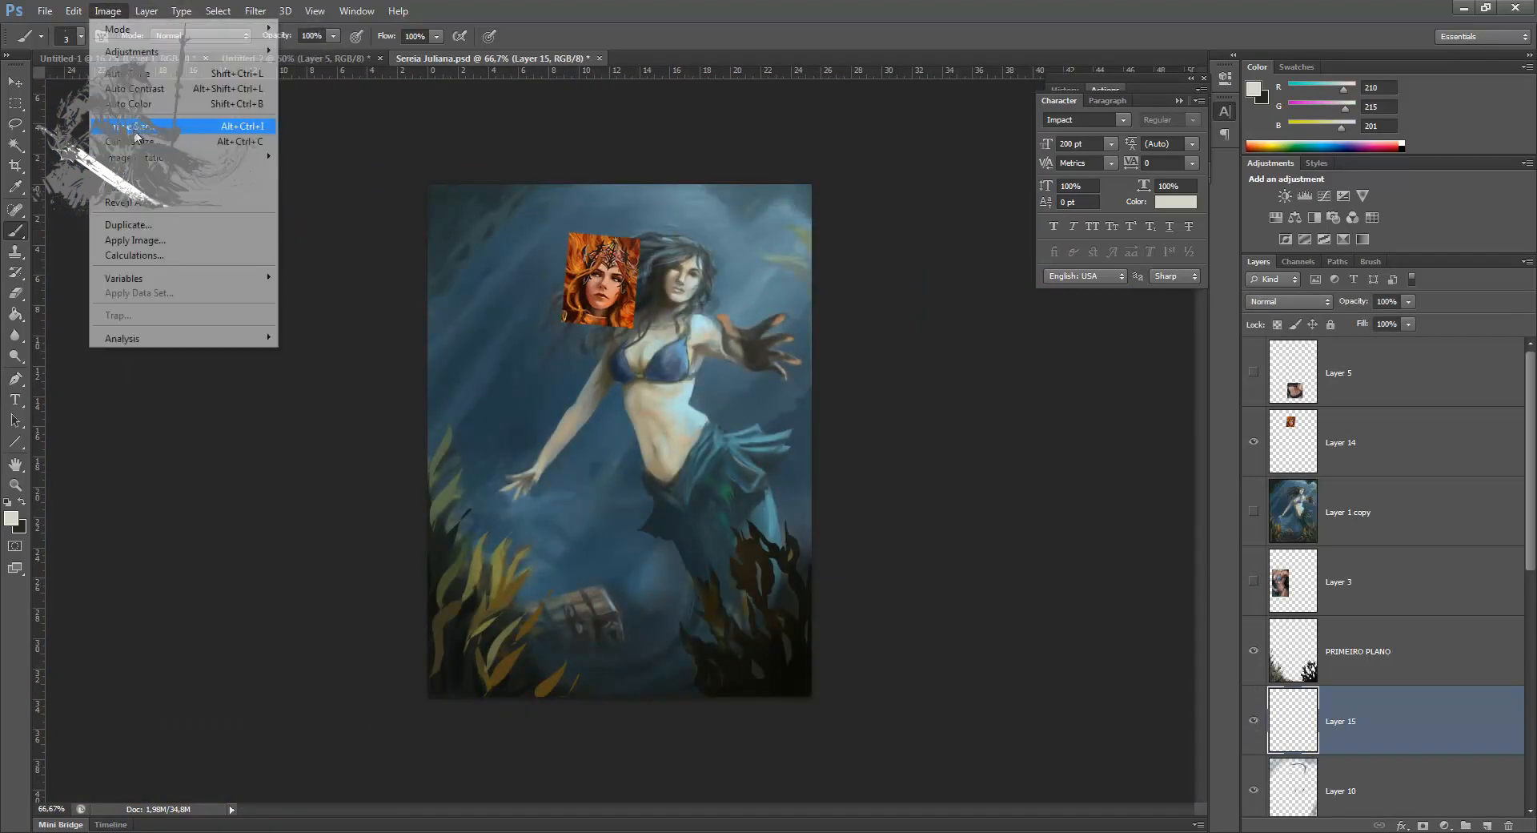
pyautogui.click(184, 126)
pyautogui.write('1')
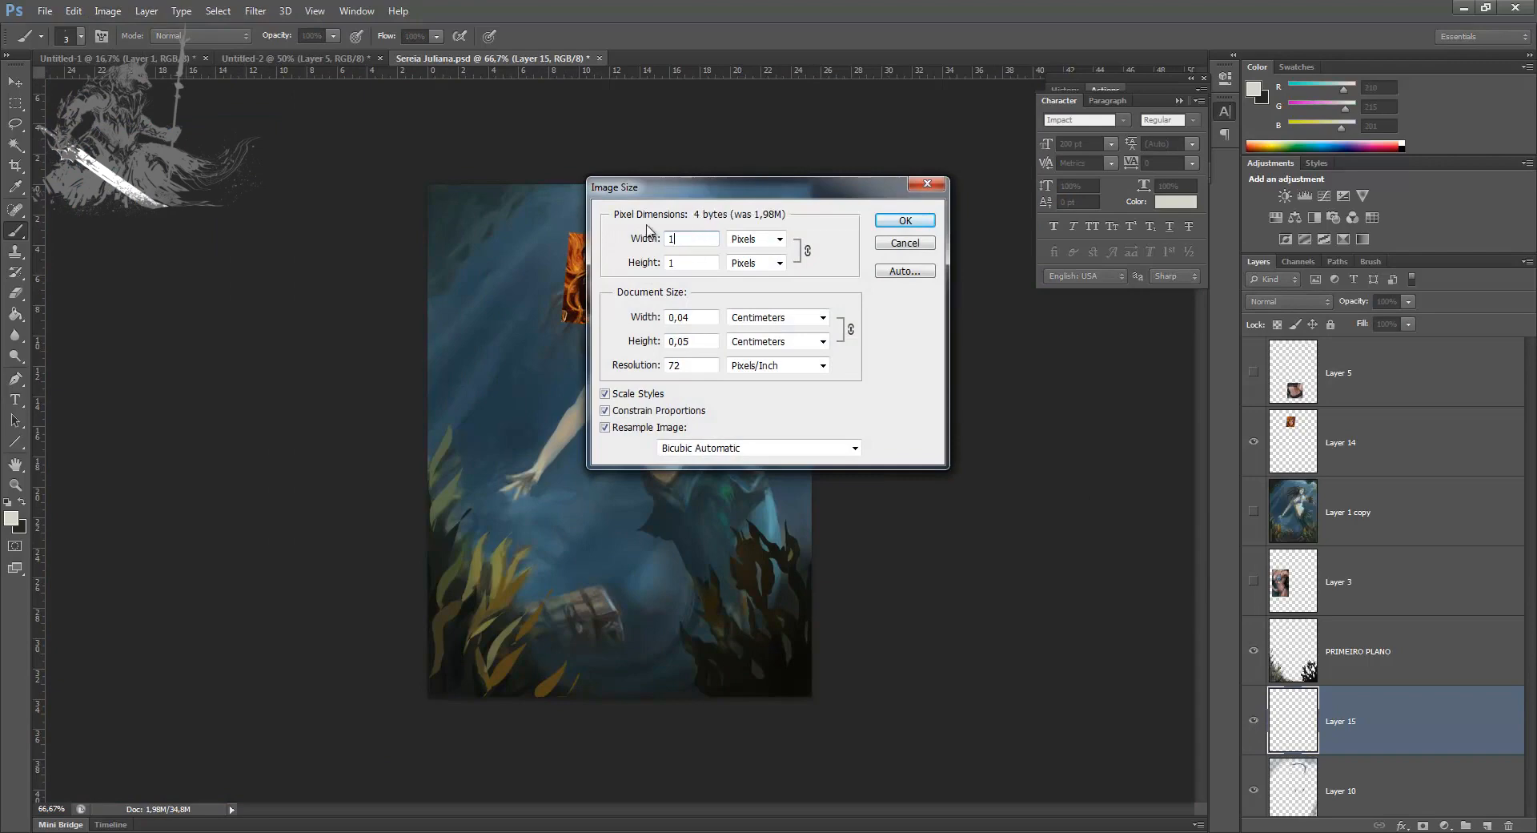
pyautogui.write('100')
pyautogui.press('Return')
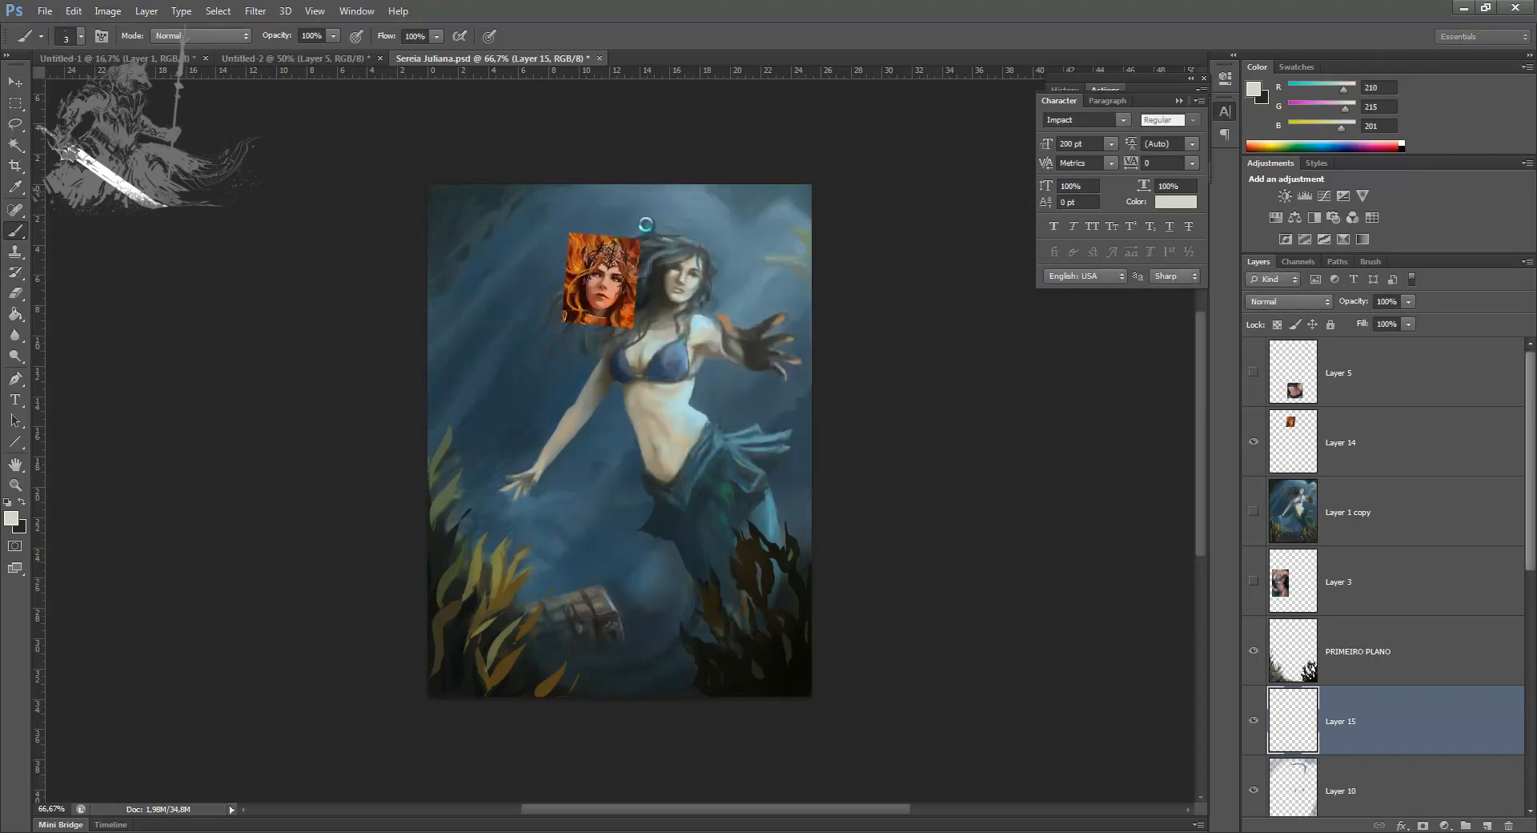
# Step: Darken the nostrils and the underside of the mermaid's nose with RGB 37, 39, 34
pyautogui.hotkey('ctrl', '+')
pyautogui.hotkey('ctrl', '+')
pyautogui.hotkey('ctrl', '+')
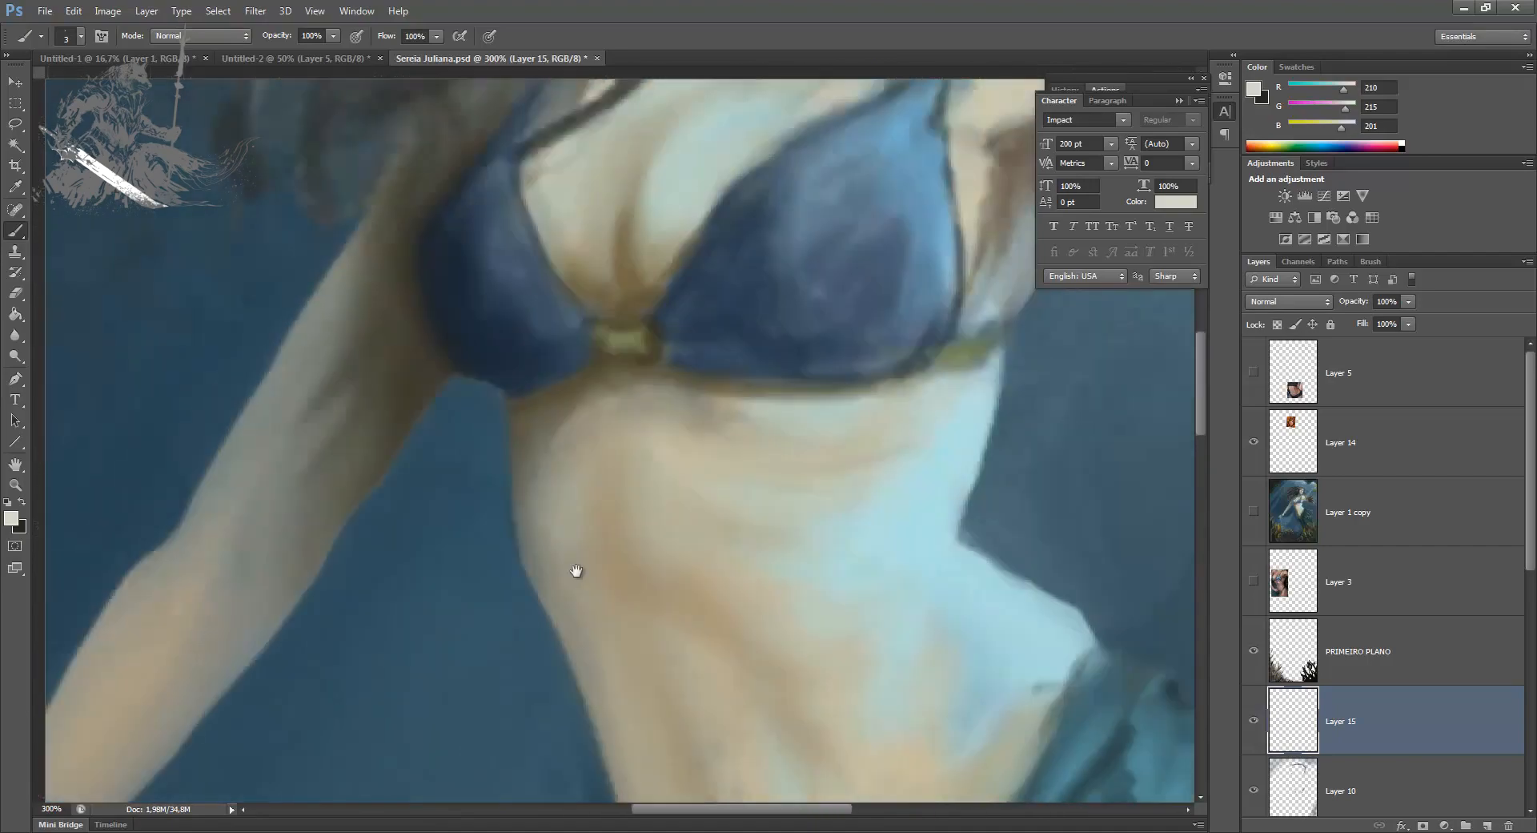
pyautogui.moveTo(690, 224); pyautogui.dragTo(580, 628)
pyautogui.moveTo(573, 408); pyautogui.dragTo(548, 647)
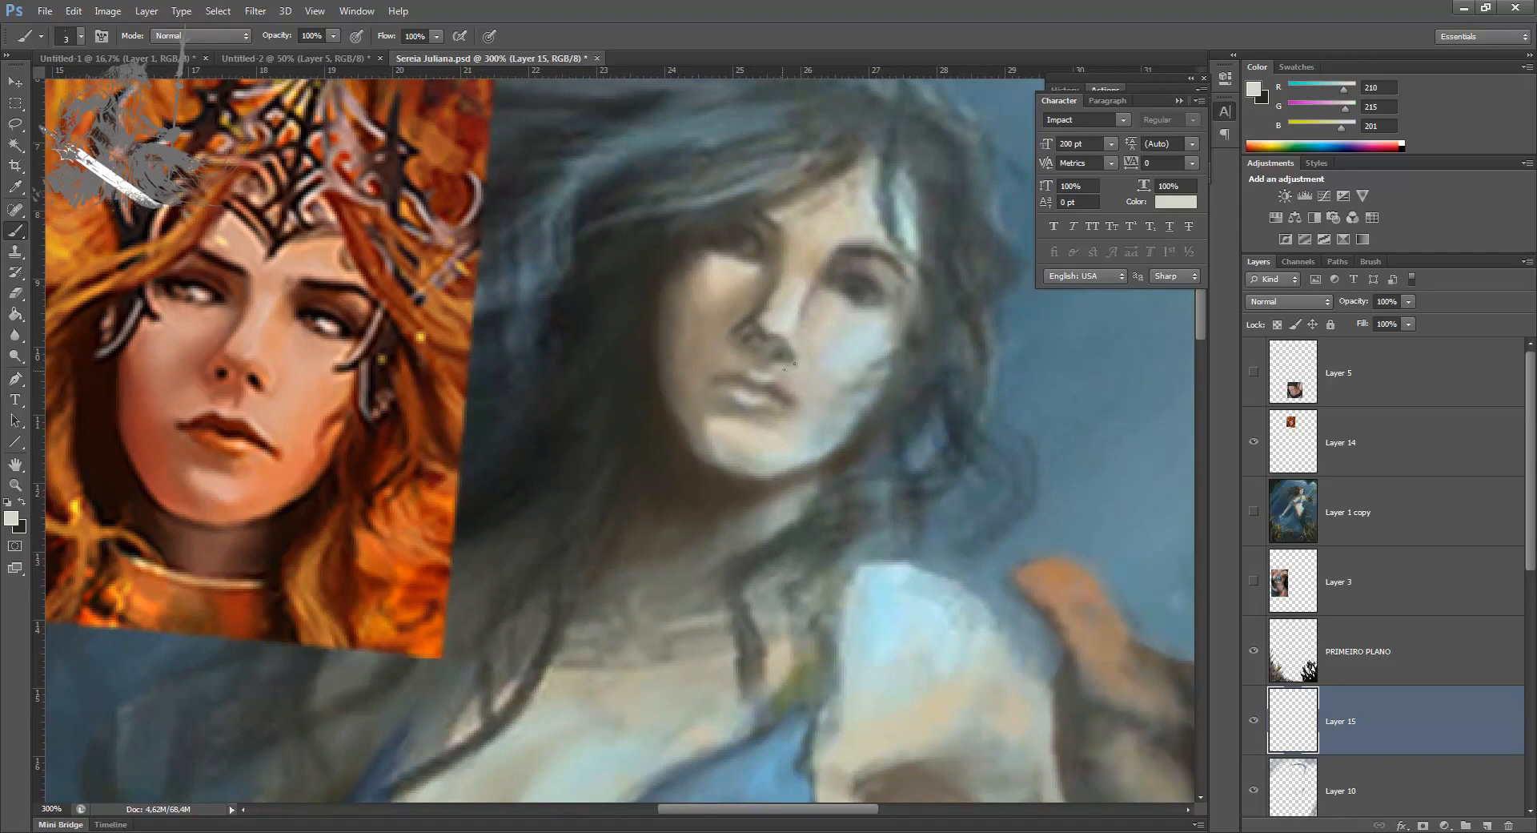
pyautogui.press('x')
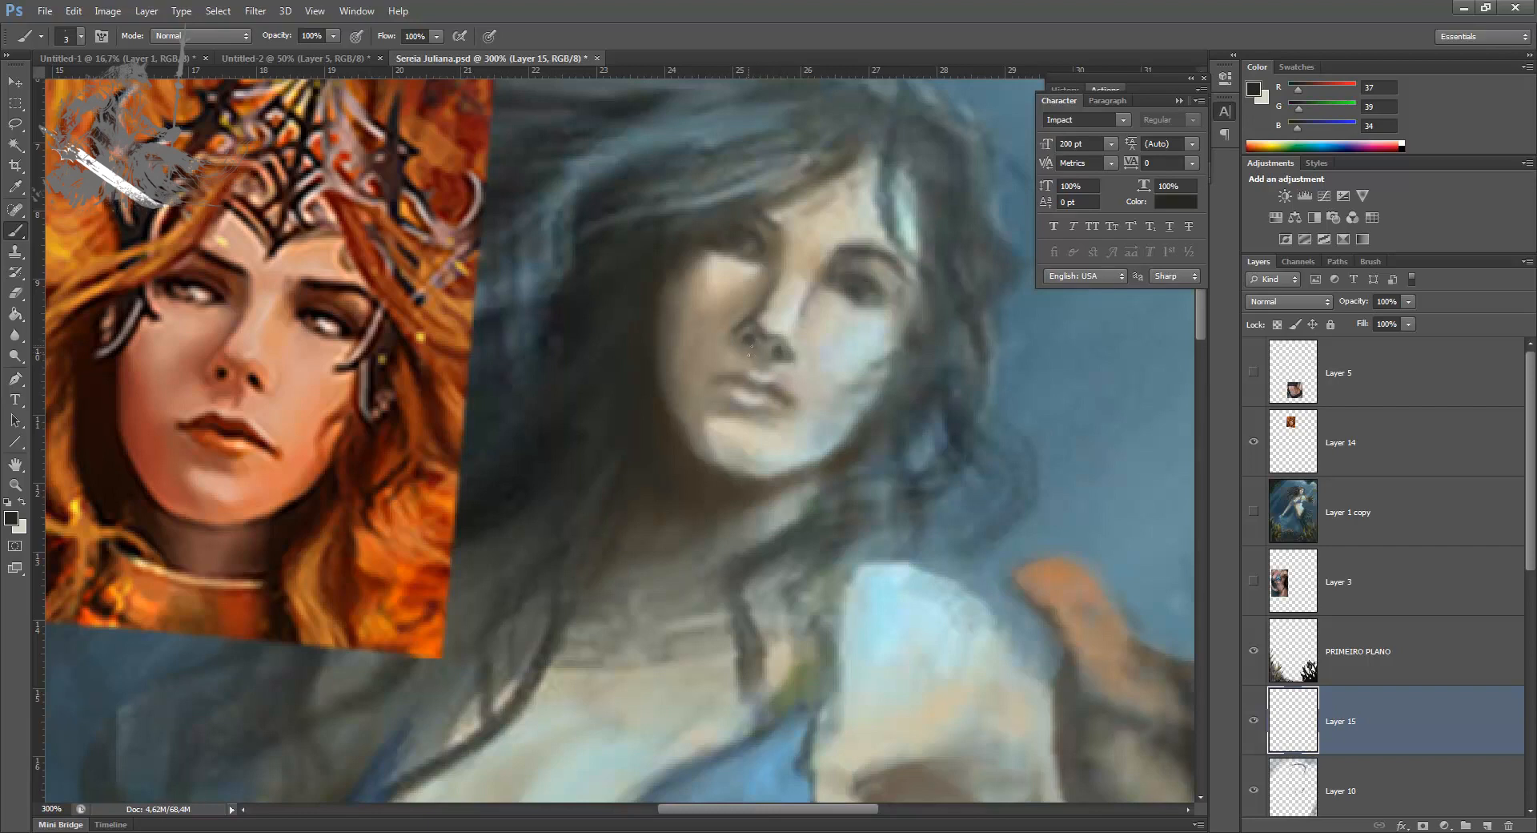
# Step: Define the line between the lips with a 4 px brush in near-black RGB 27, 30, 29
pyautogui.keyDown('alt'); pyautogui.click(759, 340); pyautogui.keyUp('alt')
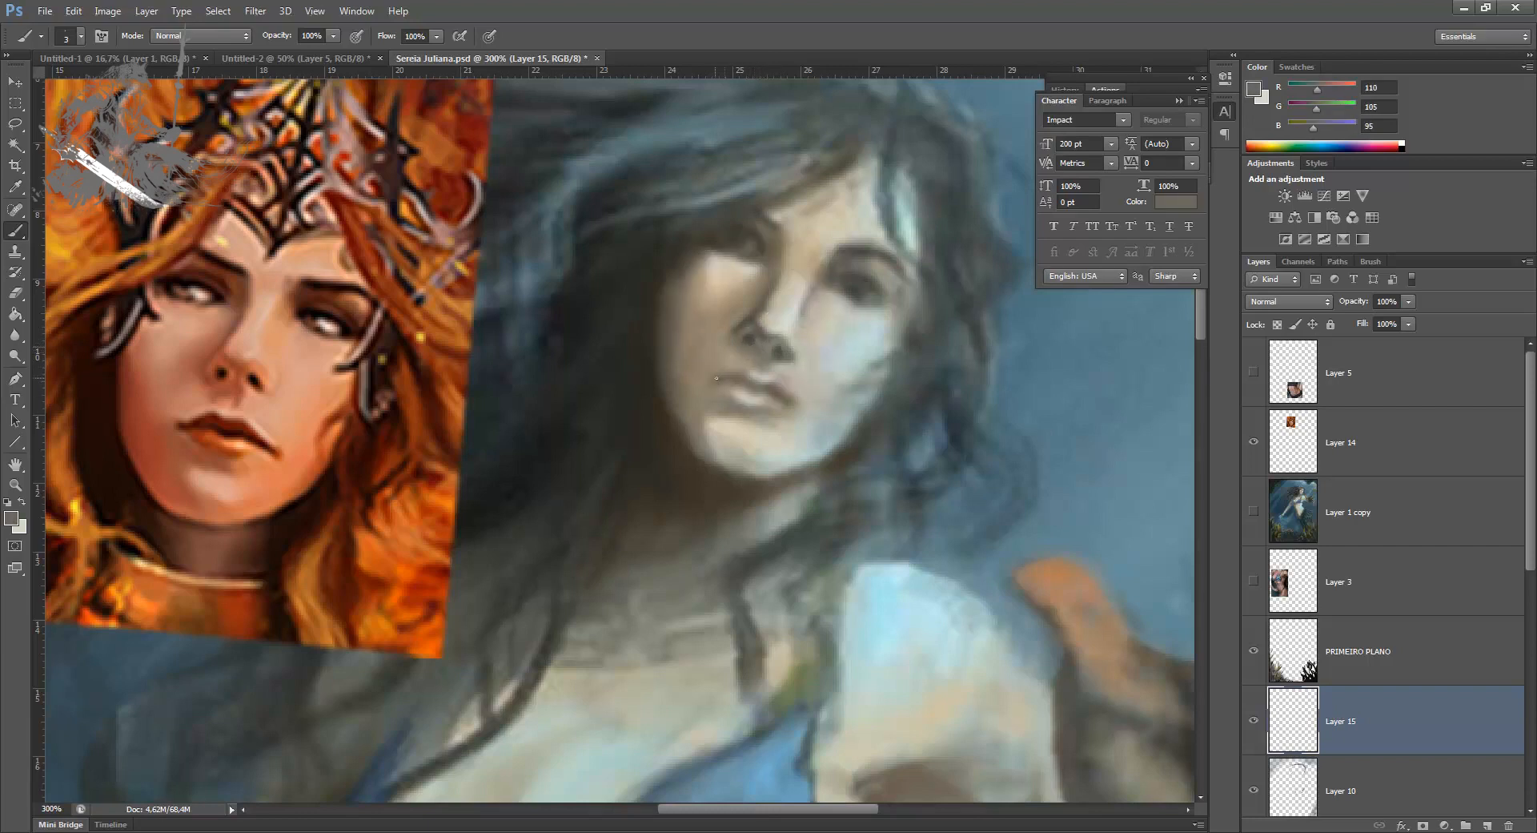
pyautogui.keyDown('alt'); pyautogui.click(775, 384); pyautogui.keyUp('alt')
pyautogui.keyDown('alt'); pyautogui.click(568, 316); pyautogui.keyUp('alt')
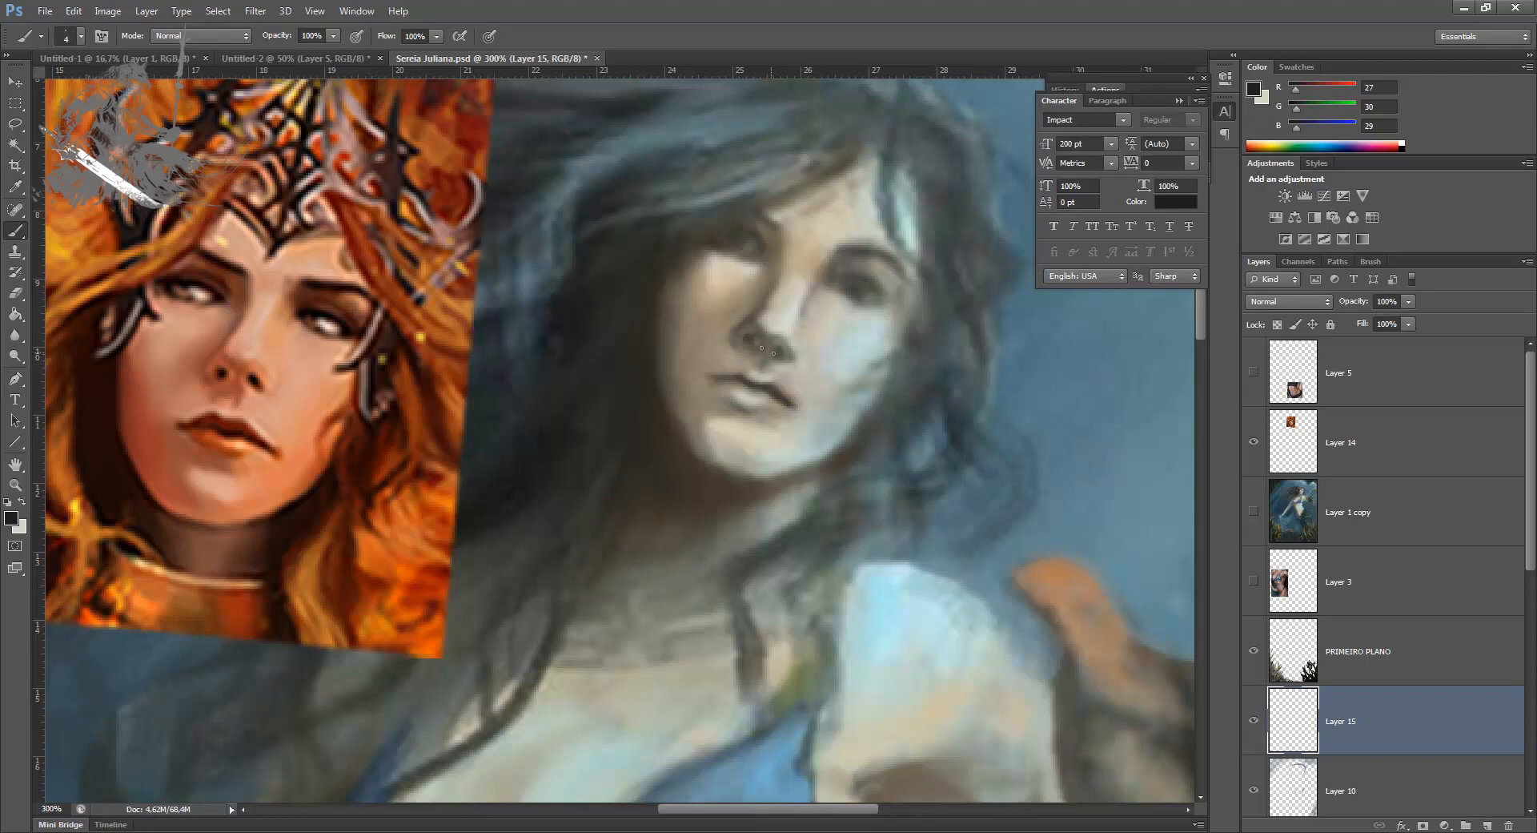
# Step: Raise the saturation of the lassoed face details on Layer 15 to +67, and soften them with a 35 px eraser
pyautogui.press('l')
pyautogui.moveTo(864, 202)
pyautogui.mouseDown()
pyautogui.moveTo(810, 428)
pyautogui.moveTo(832, 200)
pyautogui.mouseUp()
pyautogui.hotkey('ctrl', 'u')
pyautogui.moveTo(1183, 404); pyautogui.dragTo(1233, 407)
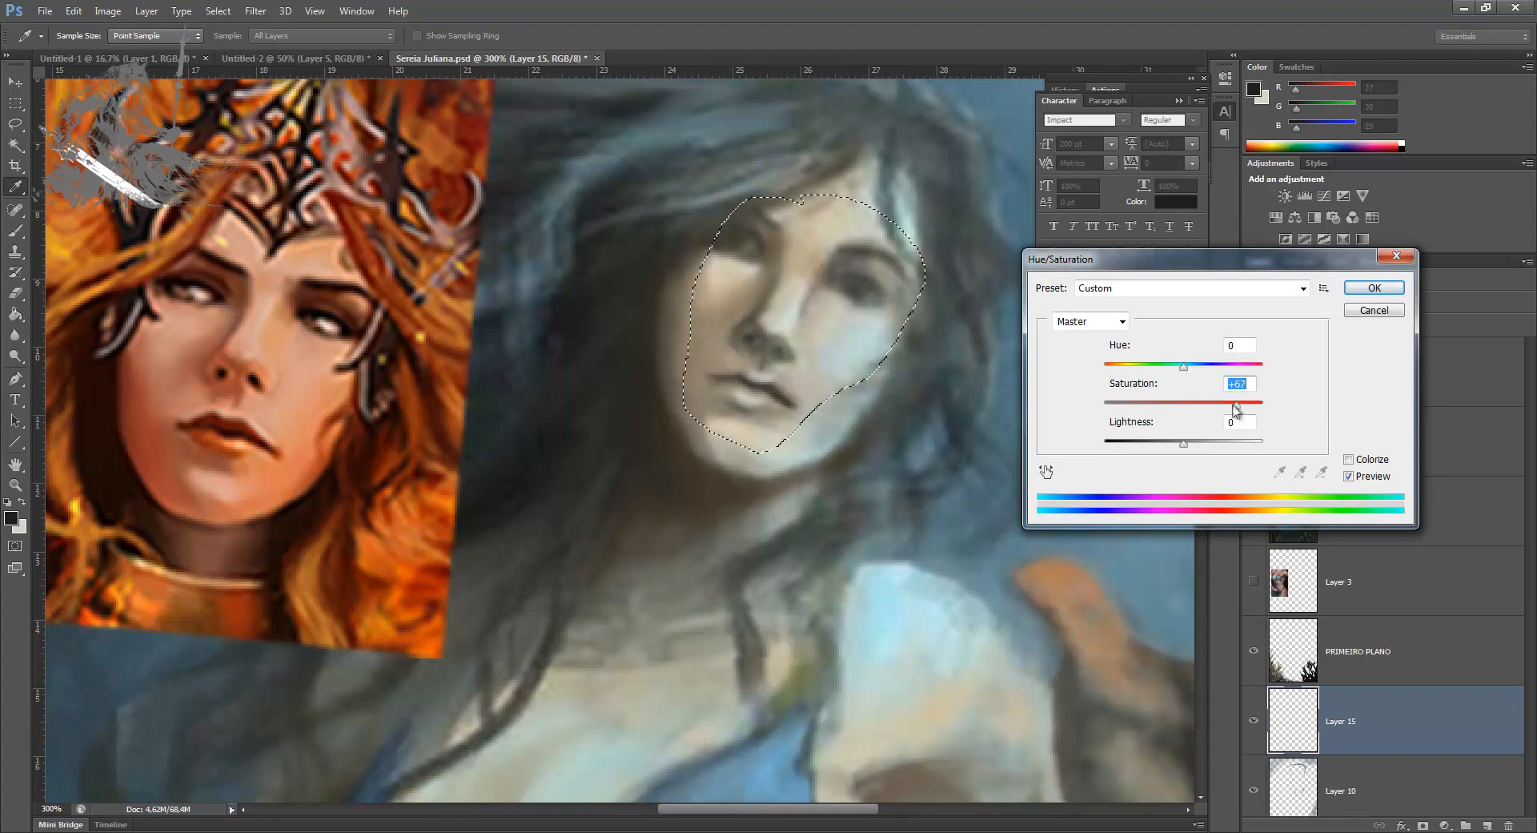
pyautogui.press('Return')
pyautogui.hotkey('ctrl', 'd')
pyautogui.press('e')
pyautogui.moveTo(740, 305)
pyautogui.mouseDown()
pyautogui.moveTo(711, 410)
pyautogui.moveTo(776, 415)
pyautogui.moveTo(735, 401)
pyautogui.mouseUp()
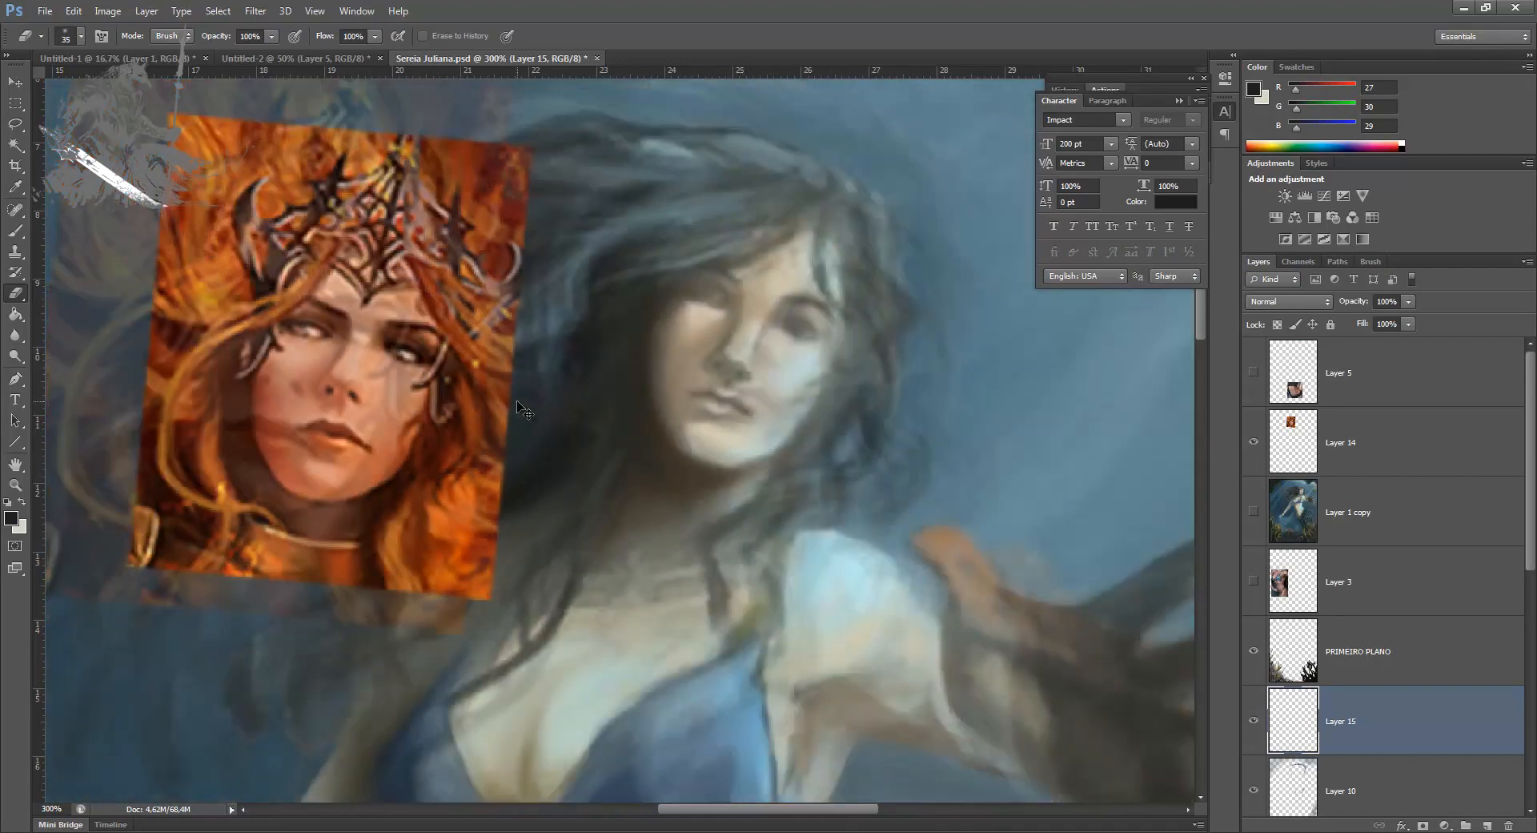
# Step: Compare the whole painting with Layer 15 hidden and shown to judge the facial details
pyautogui.hotkey('ctrl', '-')
pyautogui.hotkey('ctrl', '-')
pyautogui.hotkey('ctrl', '-')
pyautogui.click(1253, 722)
pyautogui.click(1254, 722)
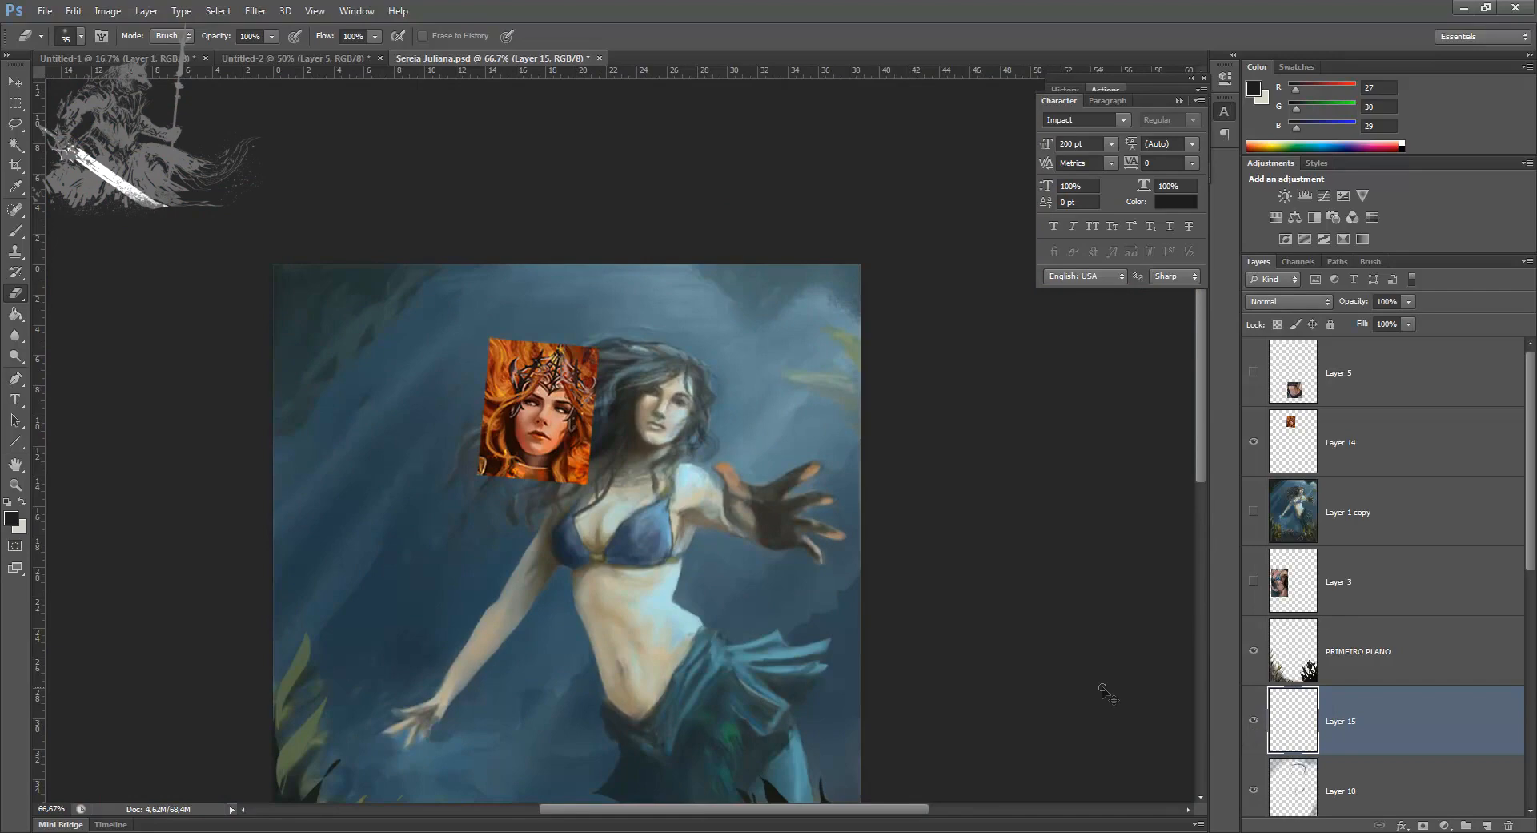
# Step: Merge Layer 15 with the face details into the layer beneath it, and add a new empty layer below PRIMEIRO PLANO
pyautogui.hotkey('ctrl', '+')
pyautogui.hotkey('ctrl', '+')
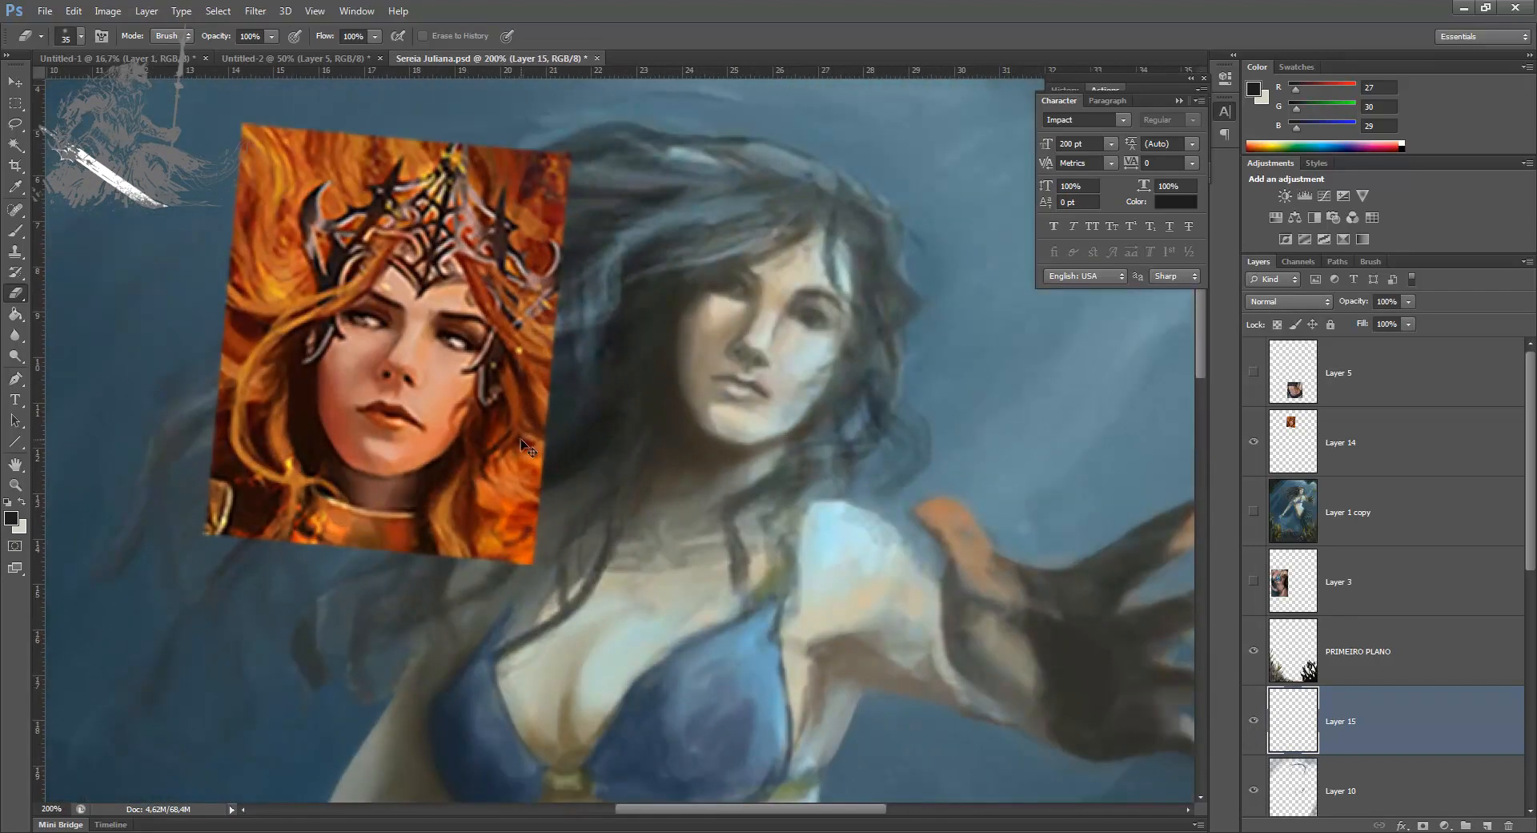
pyautogui.hotkey('ctrl', 'e')
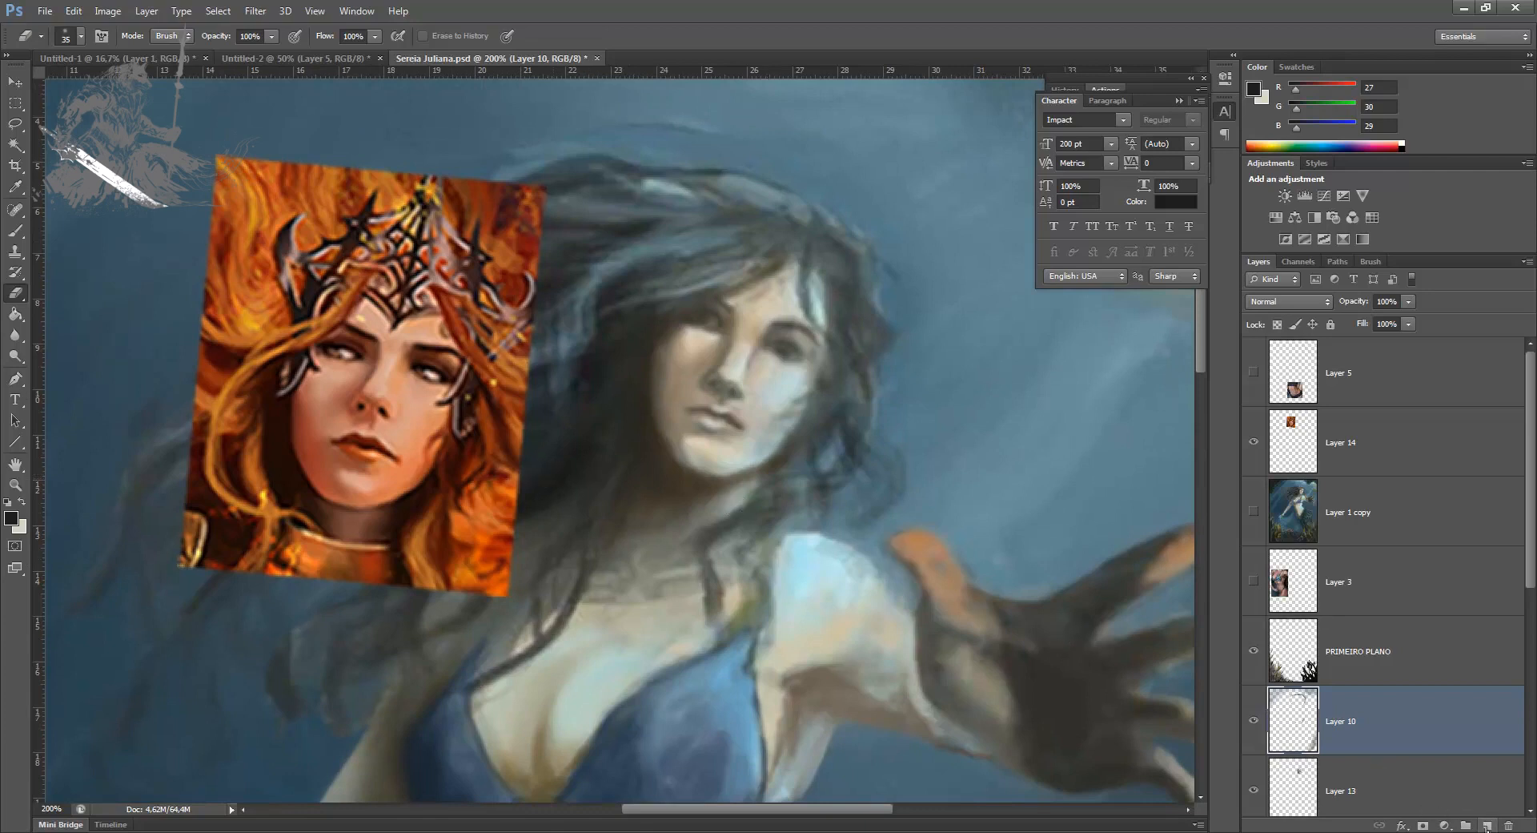
pyautogui.click(1487, 825)
# Step: Shape both of the mermaid's eyebrows with a small brush in sampled light RGB 199, 201, 184 and dark RGB 42, 44, 40
pyautogui.press('b')
pyautogui.keyDown('alt'); pyautogui.click(782, 311); pyautogui.keyUp('alt')
pyautogui.press(']')
pyautogui.moveTo(780, 319); pyautogui.dragTo(802, 324)
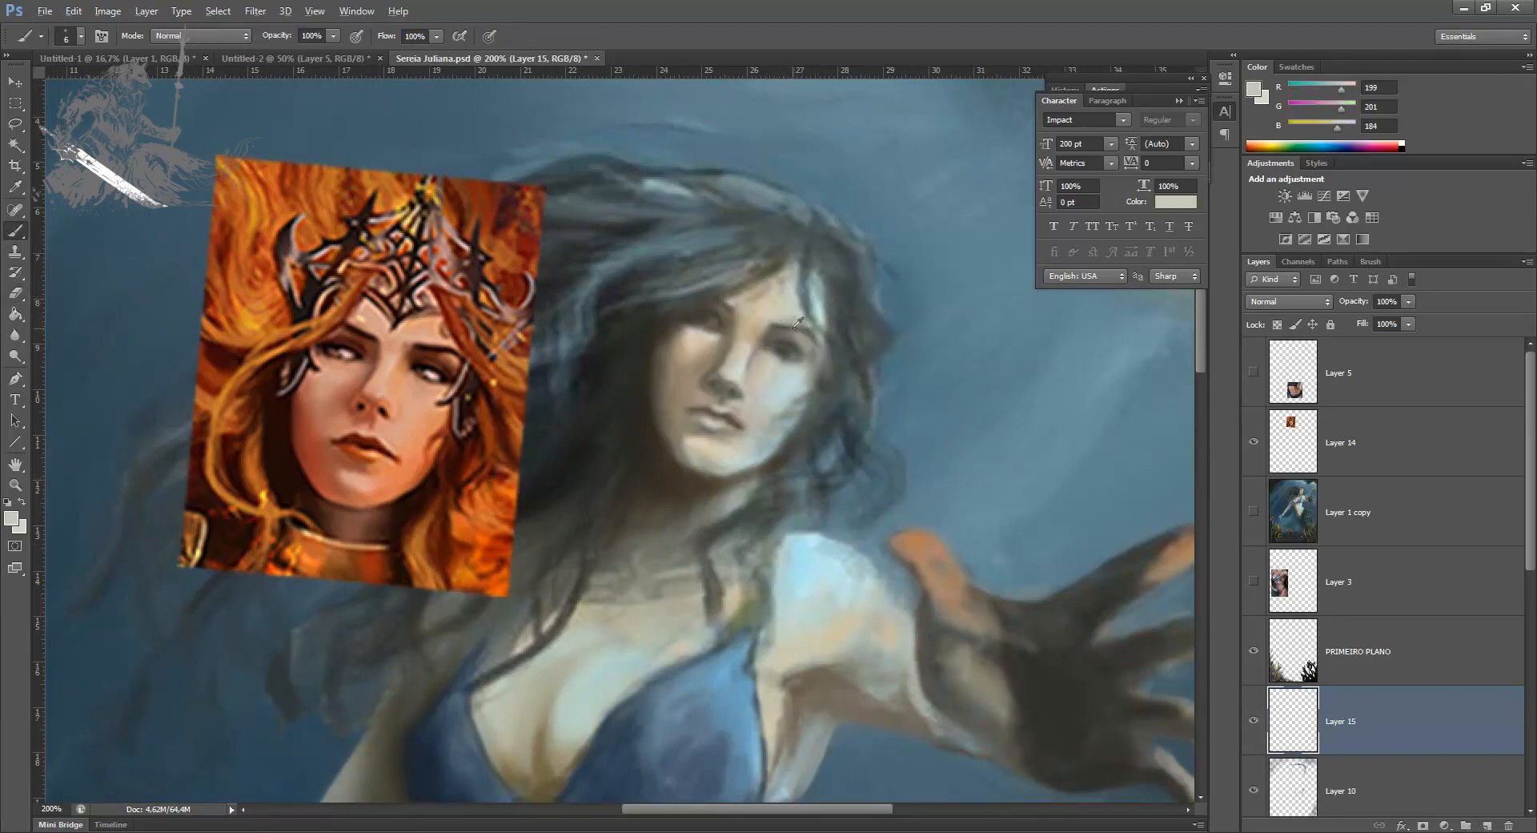
pyautogui.keyDown('alt'); pyautogui.click(783, 349); pyautogui.keyUp('alt')
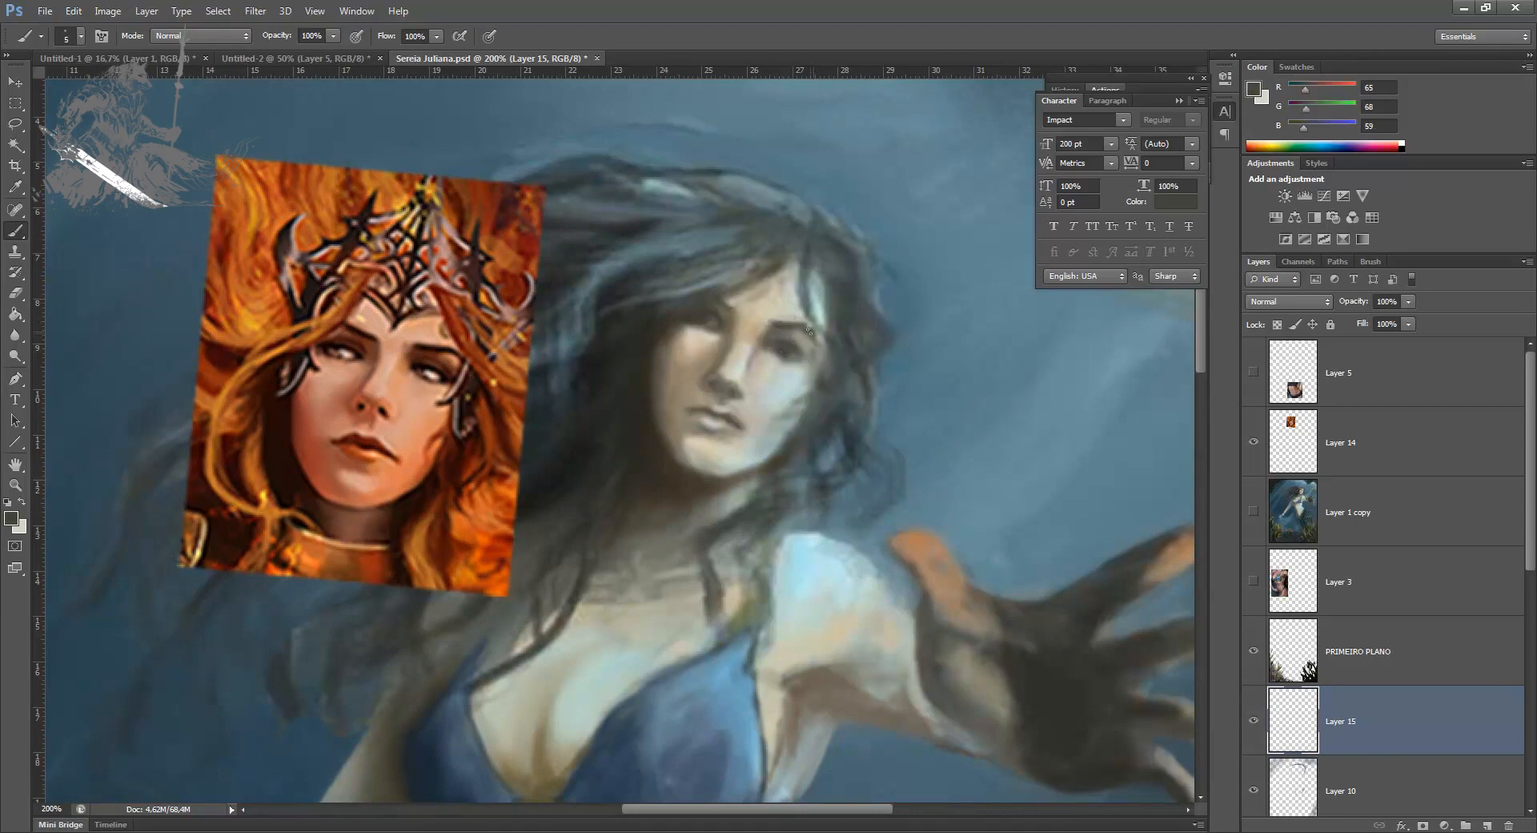
pyautogui.keyDown('alt'); pyautogui.click(731, 298); pyautogui.keyUp('alt')
pyautogui.keyDown('alt'); pyautogui.click(614, 319); pyautogui.keyUp('alt')
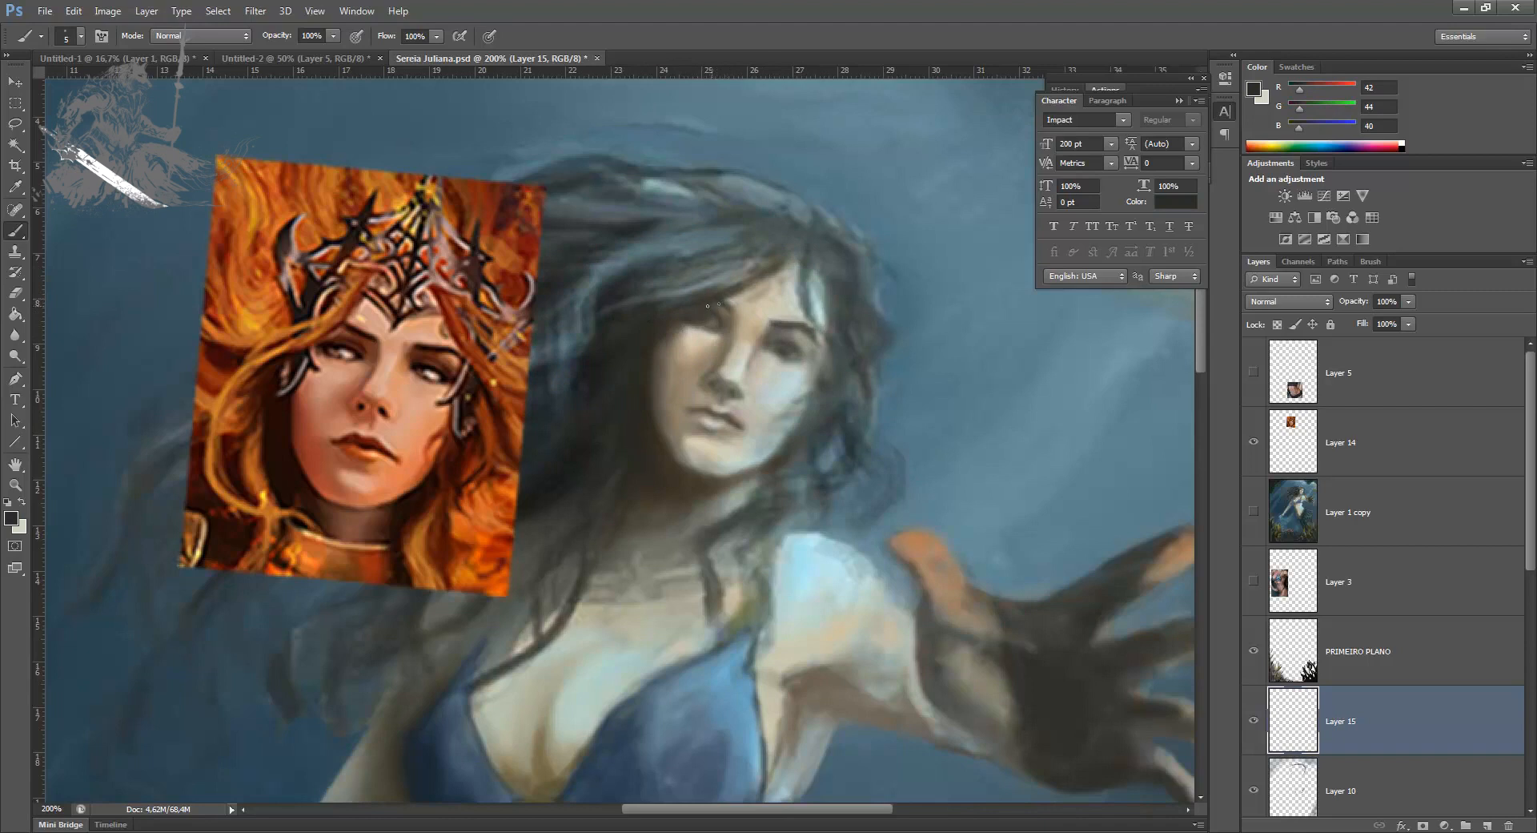
# Step: Refine the edges of the brow above the lit eye with sampled grey RGB 97, 99, 88 and lighter RGB 173, 176, 162
pyautogui.keyDown('alt'); pyautogui.click(789, 319); pyautogui.keyUp('alt')
pyautogui.keyDown('alt'); pyautogui.click(807, 324); pyautogui.keyUp('alt')
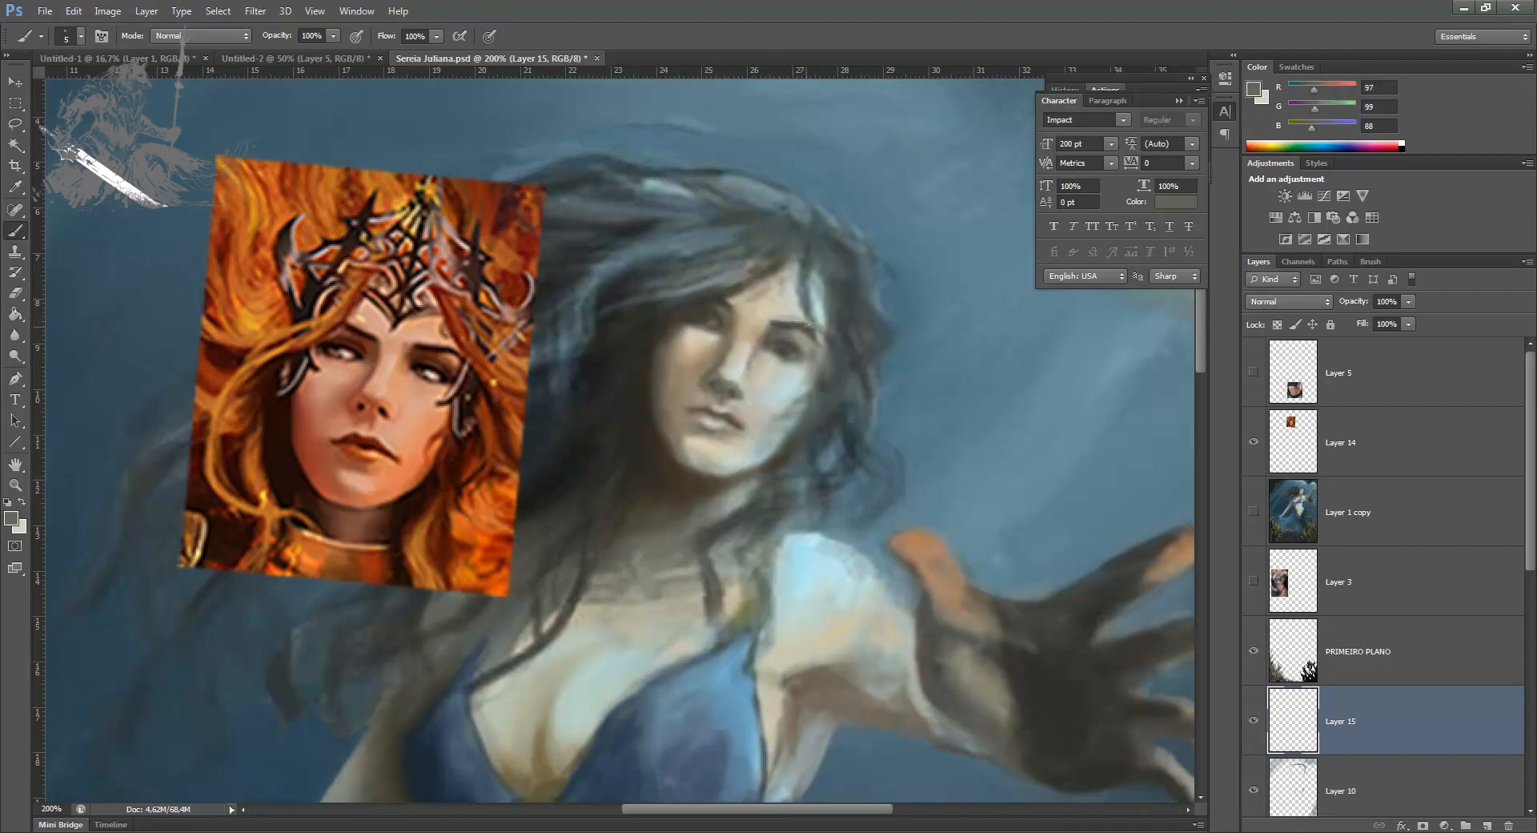
pyautogui.keyDown('alt'); pyautogui.click(809, 327); pyautogui.keyUp('alt')
pyautogui.keyDown('alt'); pyautogui.click(785, 314); pyautogui.keyUp('alt')
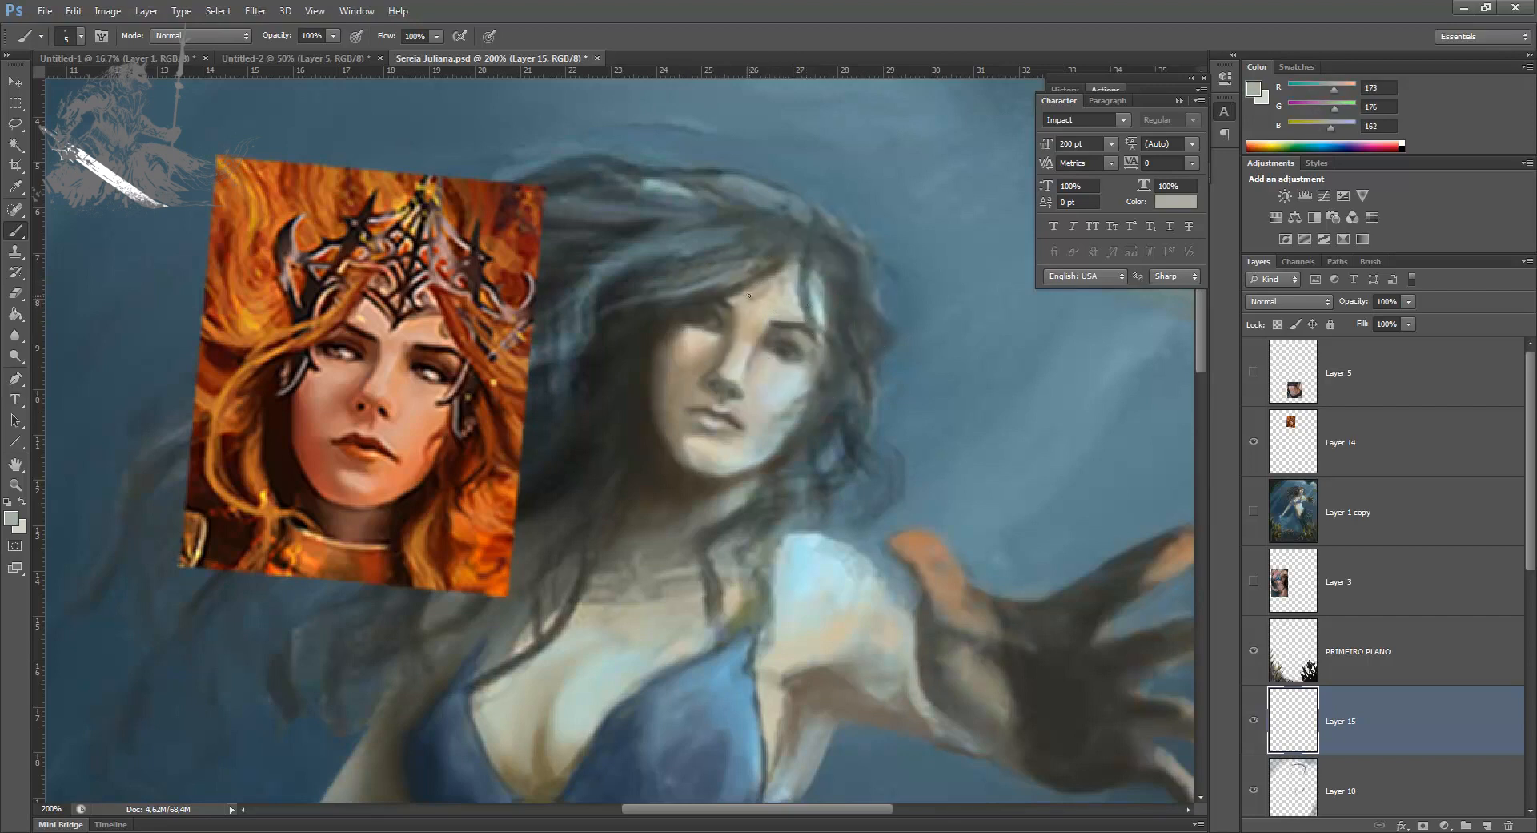
# Step: Copy the lassoed brow above the lit eye onto its own layer and warp it into a sharper angle
pyautogui.press('l')
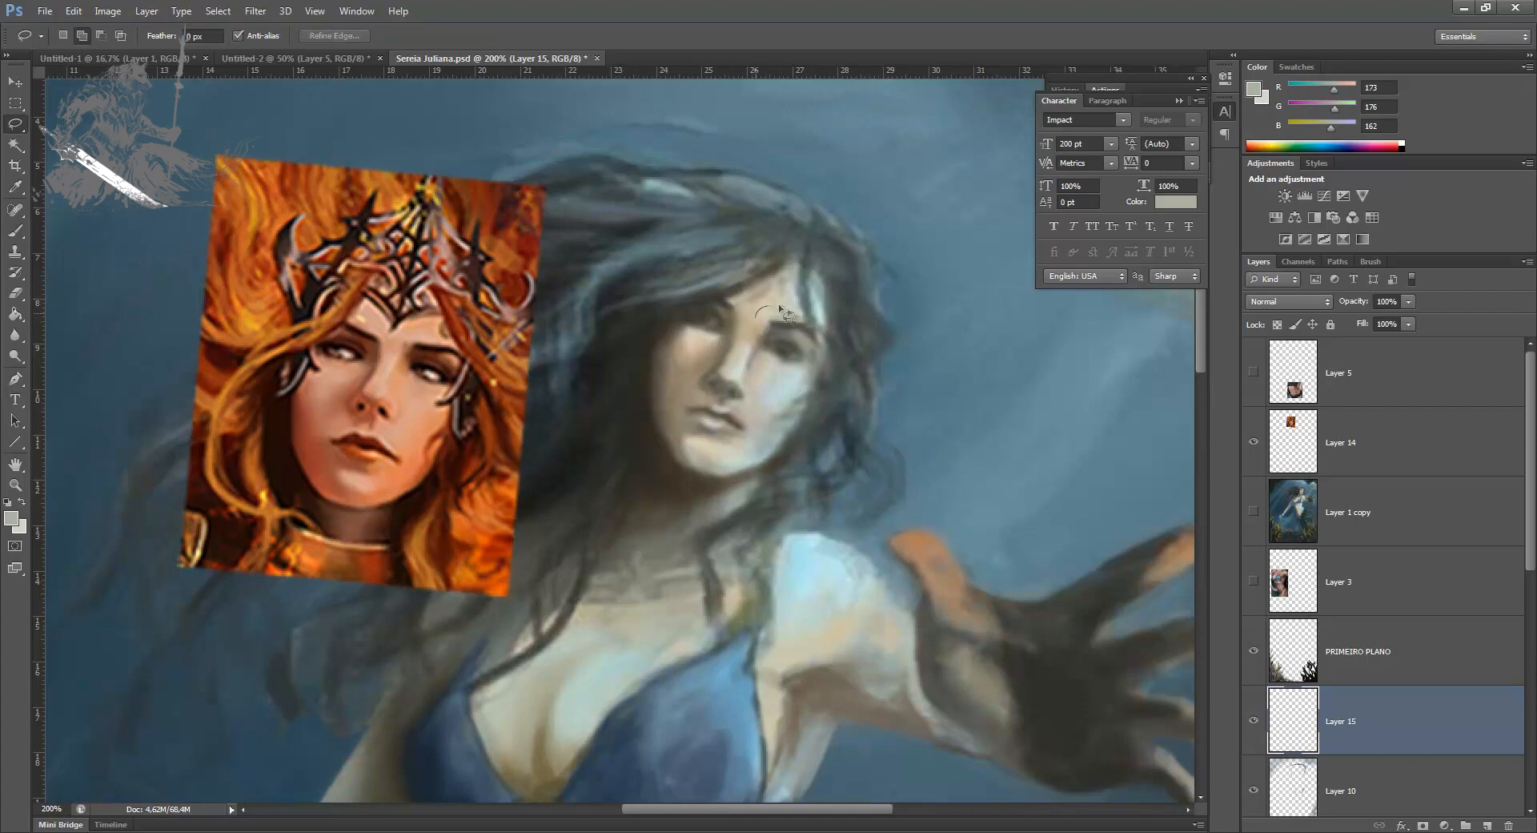
pyautogui.moveTo(792, 336)
pyautogui.mouseDown()
pyautogui.moveTo(752, 336)
pyautogui.moveTo(754, 320)
pyautogui.moveTo(802, 349)
pyautogui.moveTo(782, 344)
pyautogui.mouseUp()
pyautogui.hotkey('ctrl', 'shift', 'x')
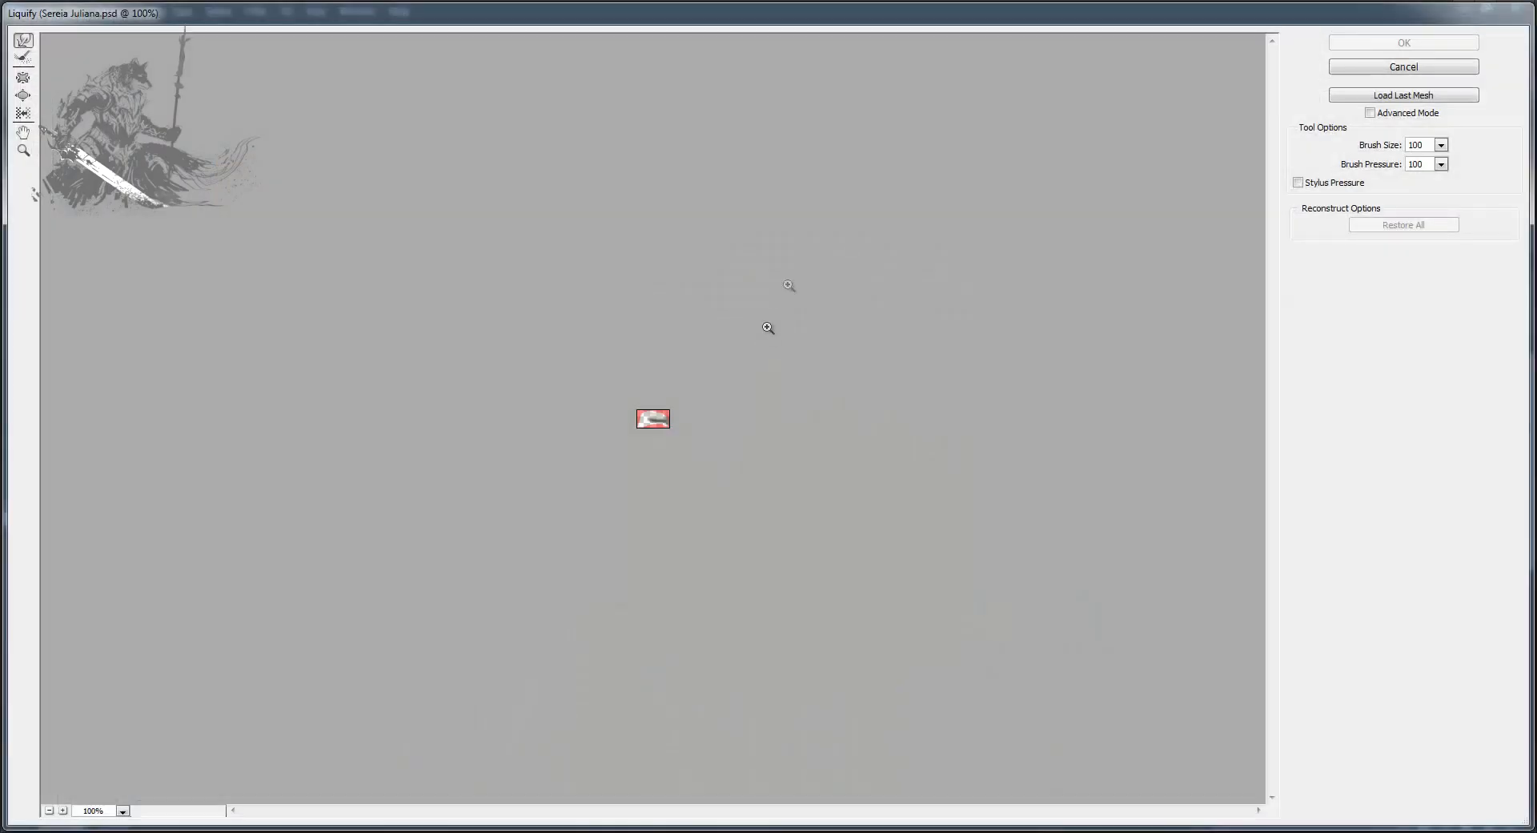
pyautogui.click(1389, 69)
pyautogui.hotkey('ctrl', 'j')
pyautogui.hotkey('ctrl', 't')
pyautogui.click(763, 33)
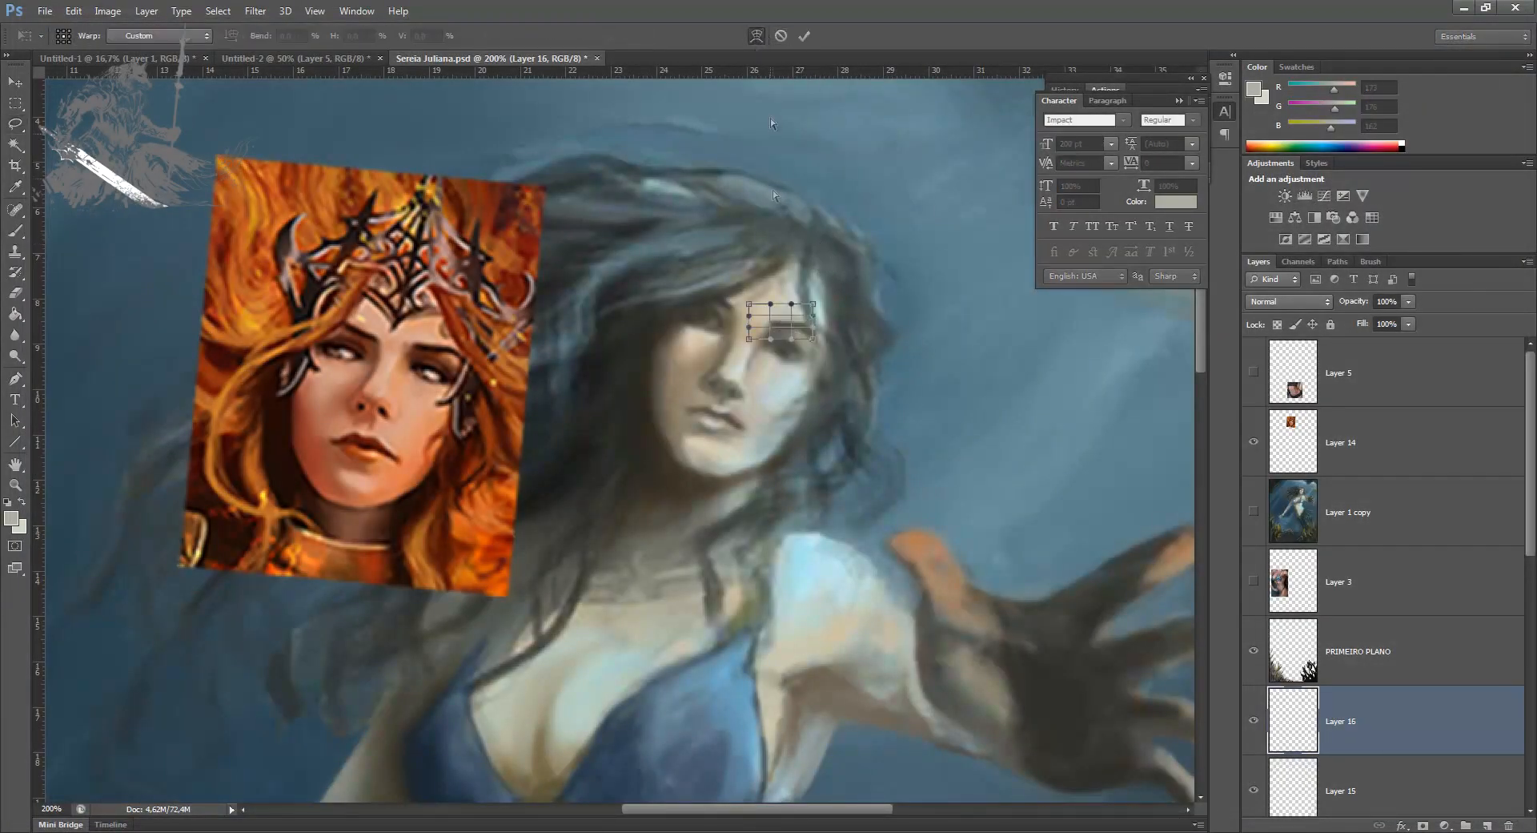
pyautogui.press('Return')
# Step: Copy the lassoed brow area of the shaded eye onto its own layer, and touch it up in beige RGB 197, 189, 162
pyautogui.press('l')
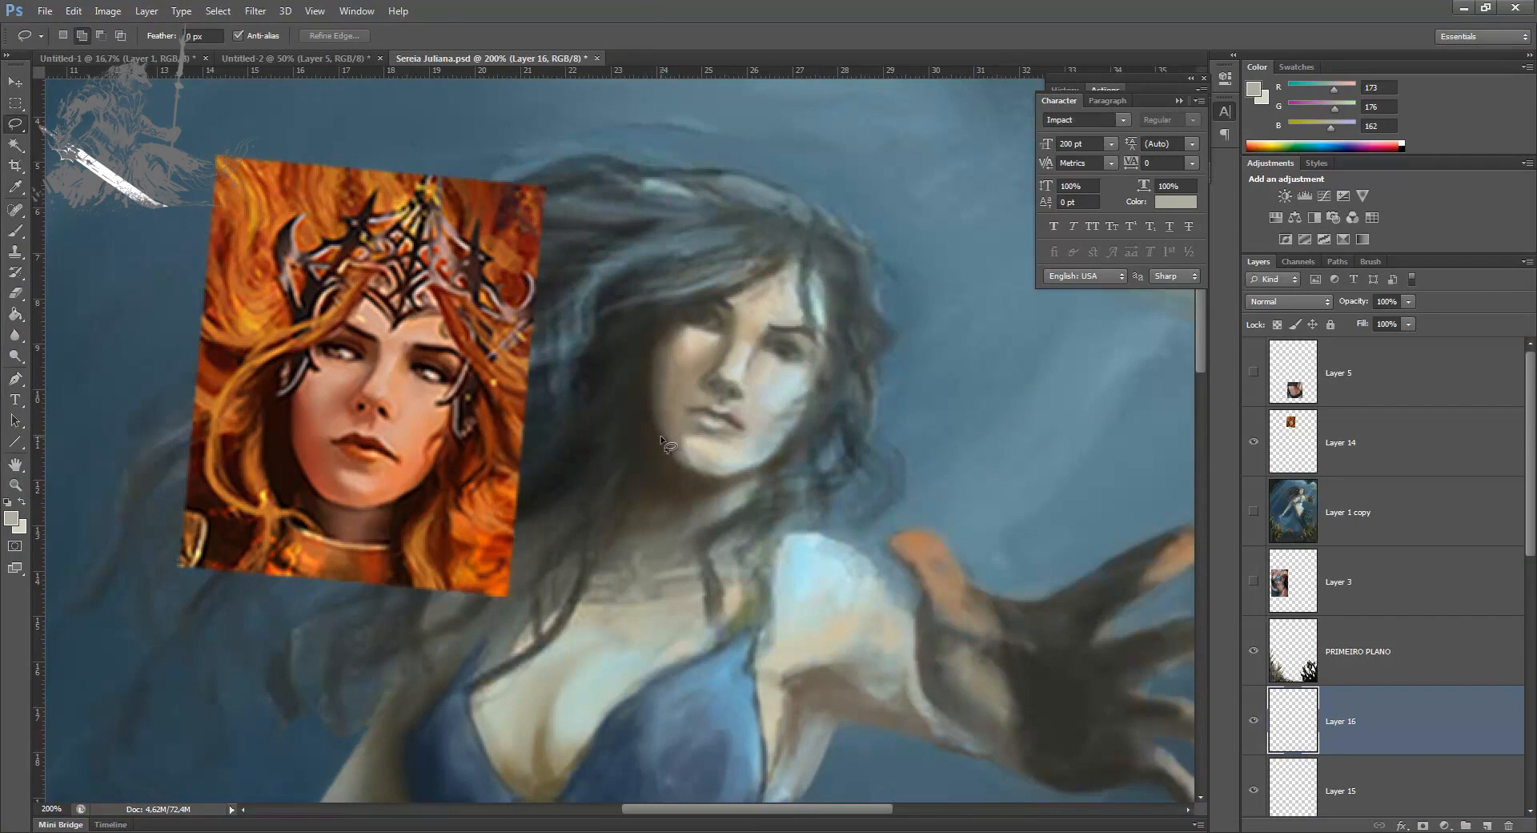
pyautogui.moveTo(746, 295); pyautogui.dragTo(747, 297)
pyautogui.hotkey('ctrl', 'j')
pyautogui.press('v')
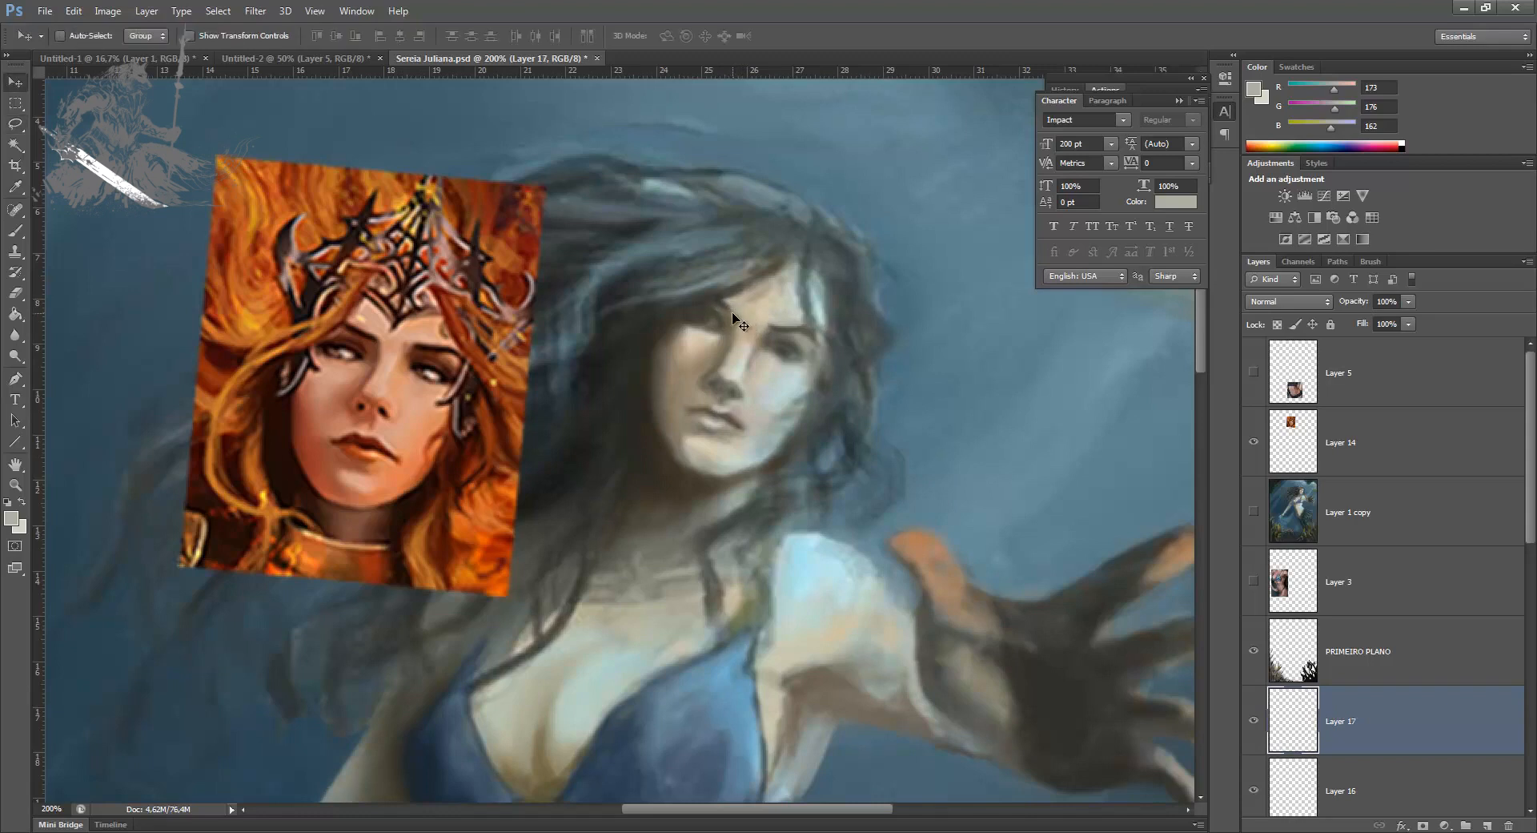
pyautogui.press('b')
pyautogui.keyDown('alt'); pyautogui.click(745, 296); pyautogui.keyUp('alt')
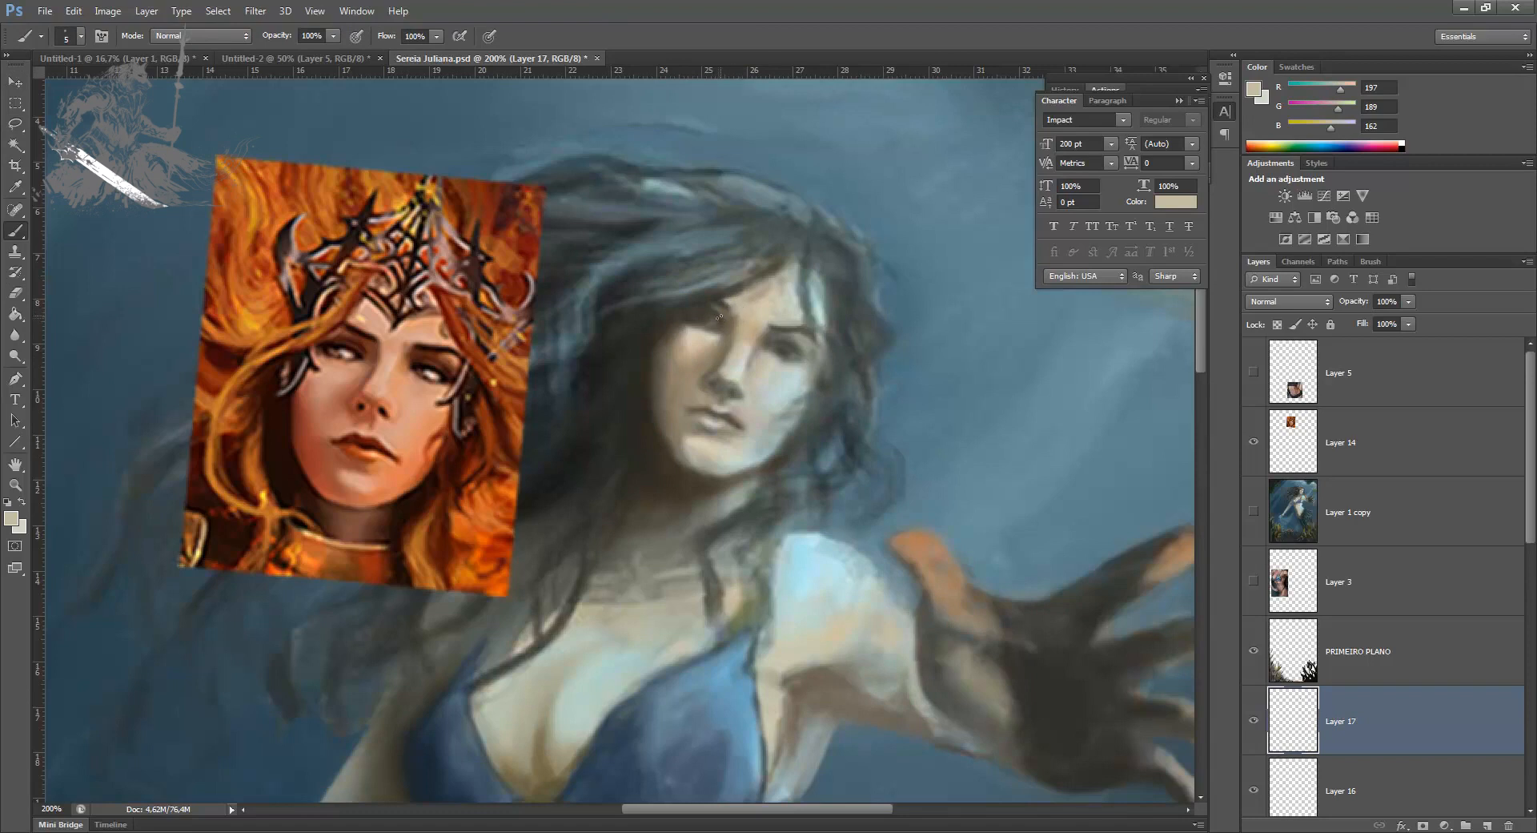
# Step: Lasso the shaded eye and its brow, and create Layer 18 from the selected area
pyautogui.press('l')
pyautogui.moveTo(716, 310)
pyautogui.mouseDown()
pyautogui.moveTo(682, 330)
pyautogui.moveTo(738, 327)
pyautogui.moveTo(707, 309)
pyautogui.mouseUp()
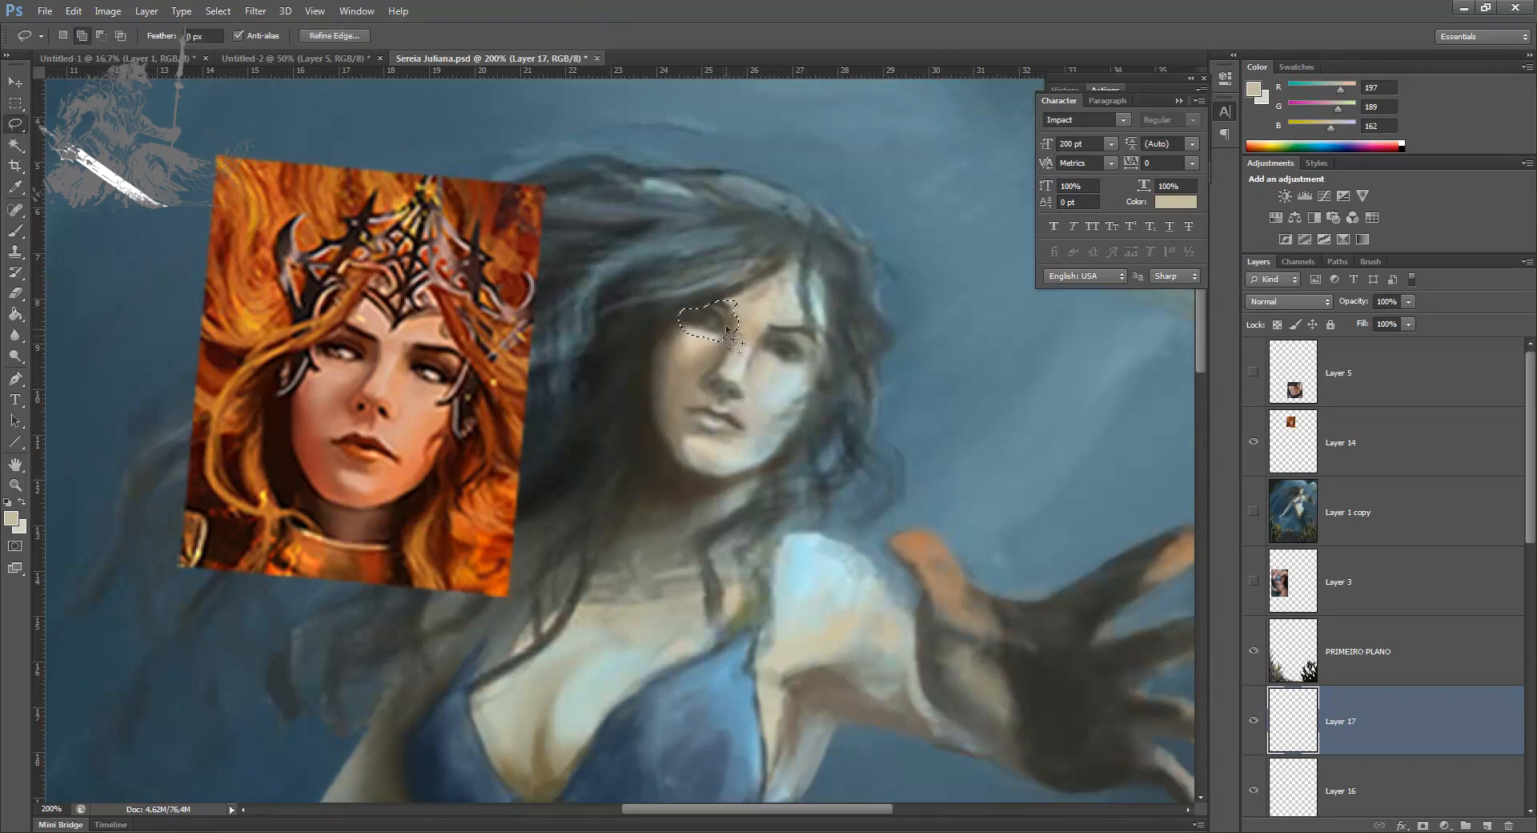
pyautogui.hotkey('ctrl', 'shift', 'alt', 'n')
pyautogui.hotkey('ctrl', 'd')
pyautogui.press('v')
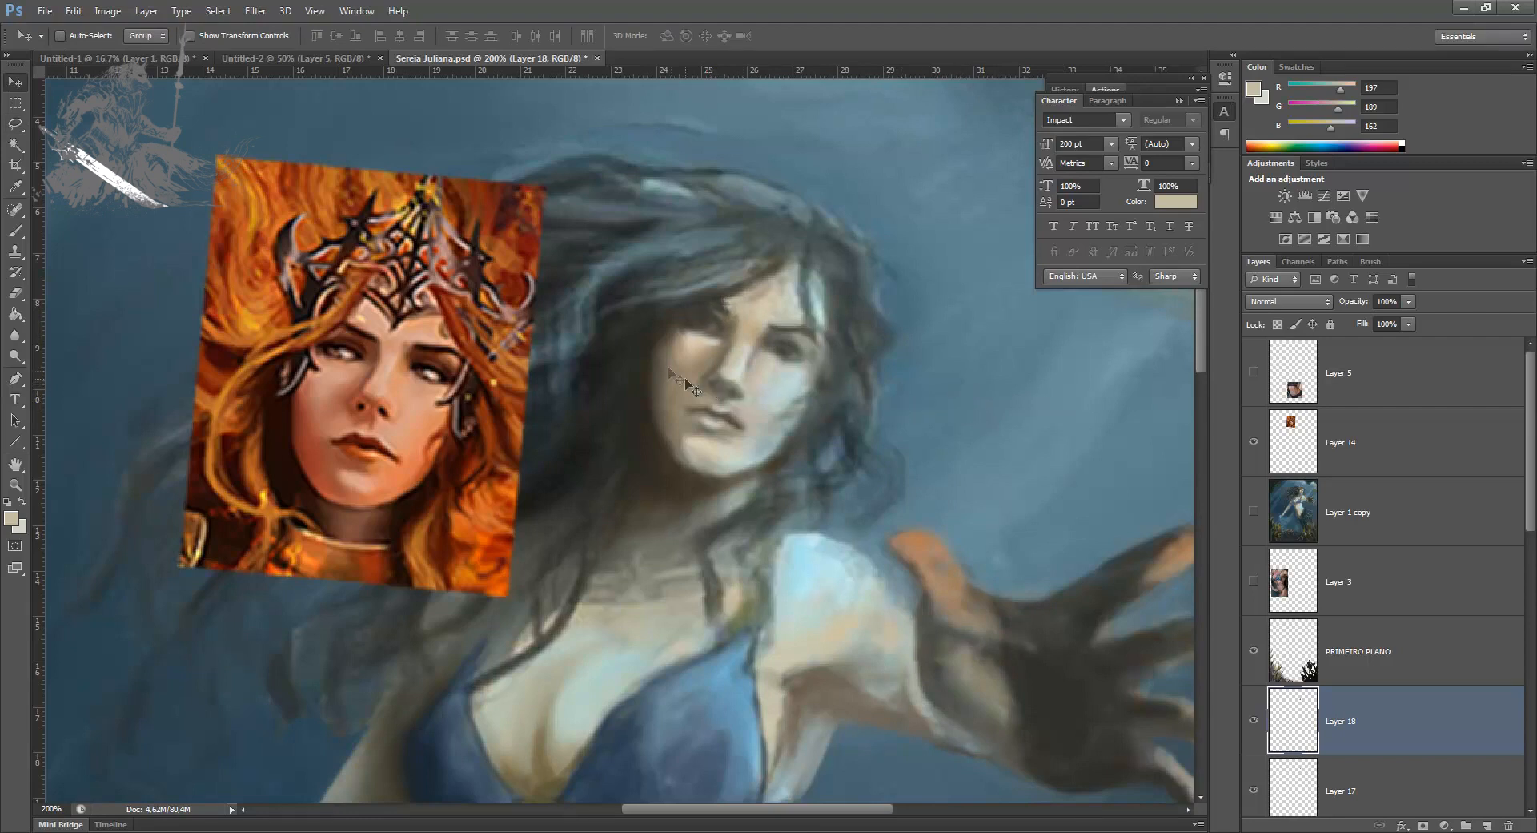
# Step: Shade the area below and beside the shaded eye on Layer 18 with an 8 px brush in sampled brown and skin tones
pyautogui.press('e')
pyautogui.press('b')
pyautogui.keyDown('alt'); pyautogui.click(719, 350); pyautogui.keyUp('alt')
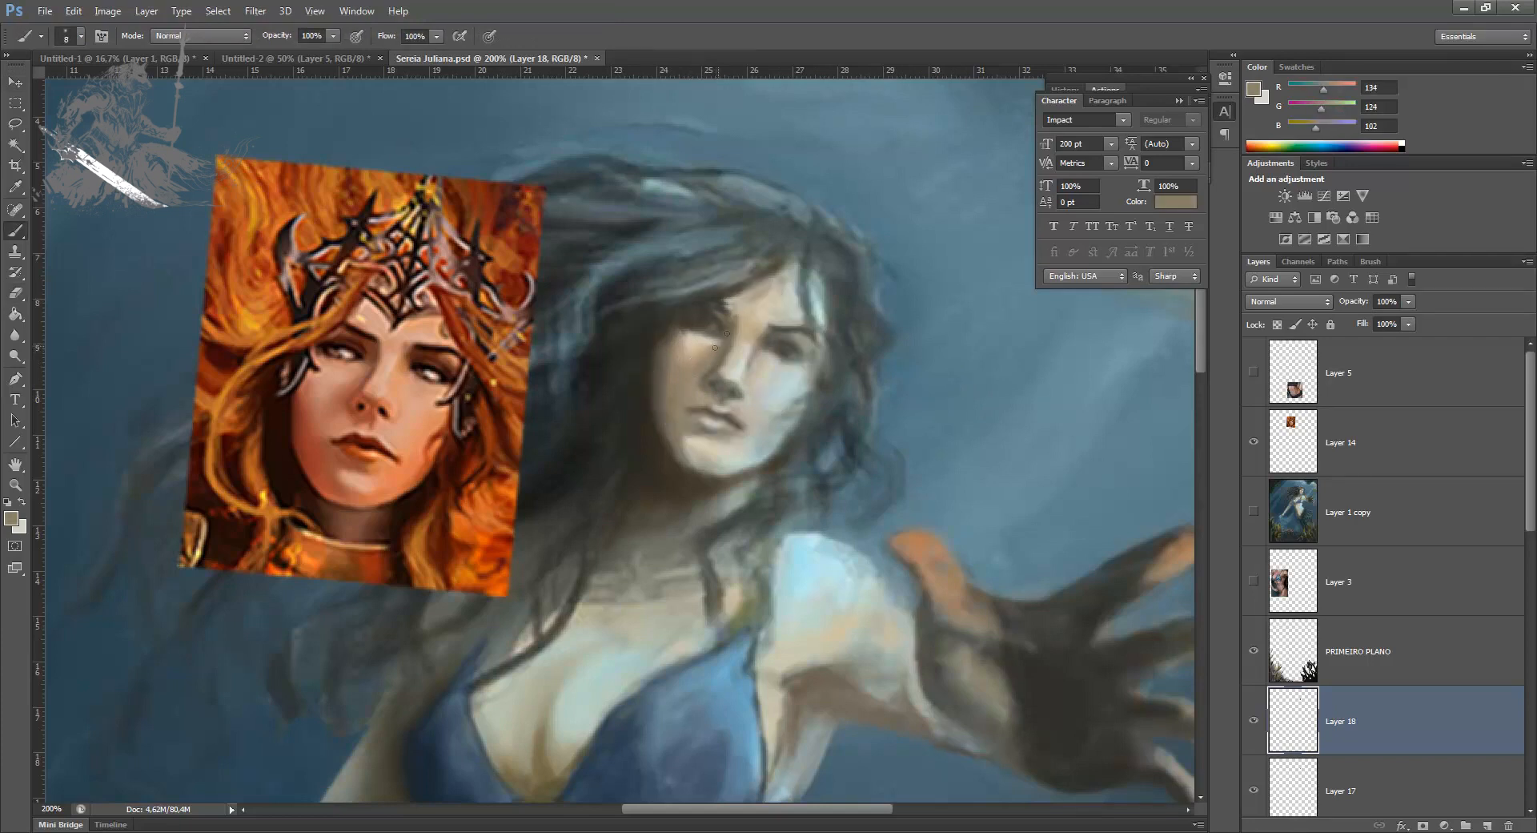
pyautogui.keyDown('alt'); pyautogui.moveTo(701, 341); pyautogui.dragTo(682, 329); pyautogui.keyUp('alt')
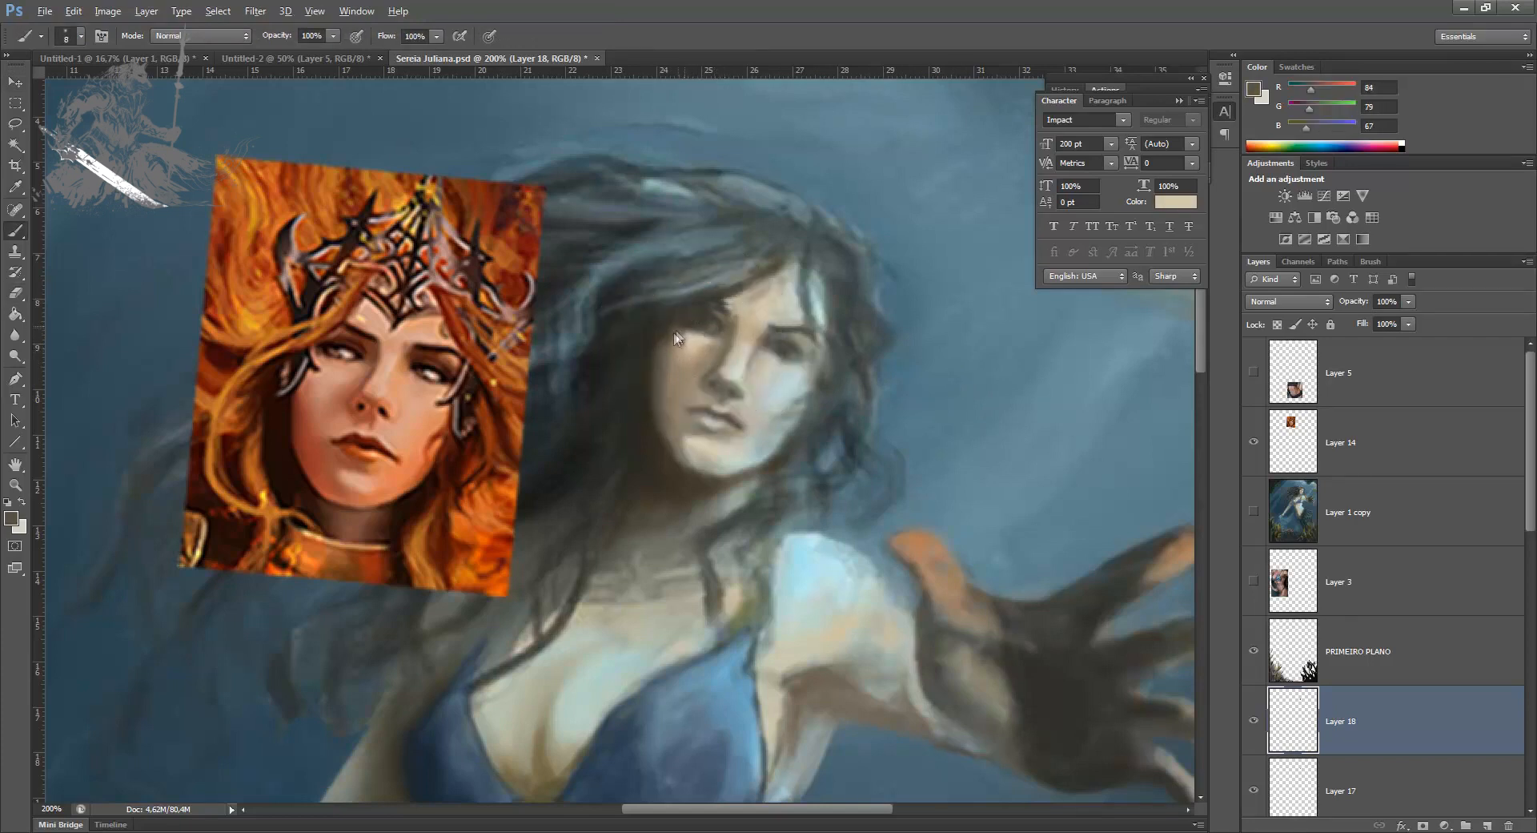
pyautogui.keyDown('alt'); pyautogui.click(674, 343); pyautogui.keyUp('alt')
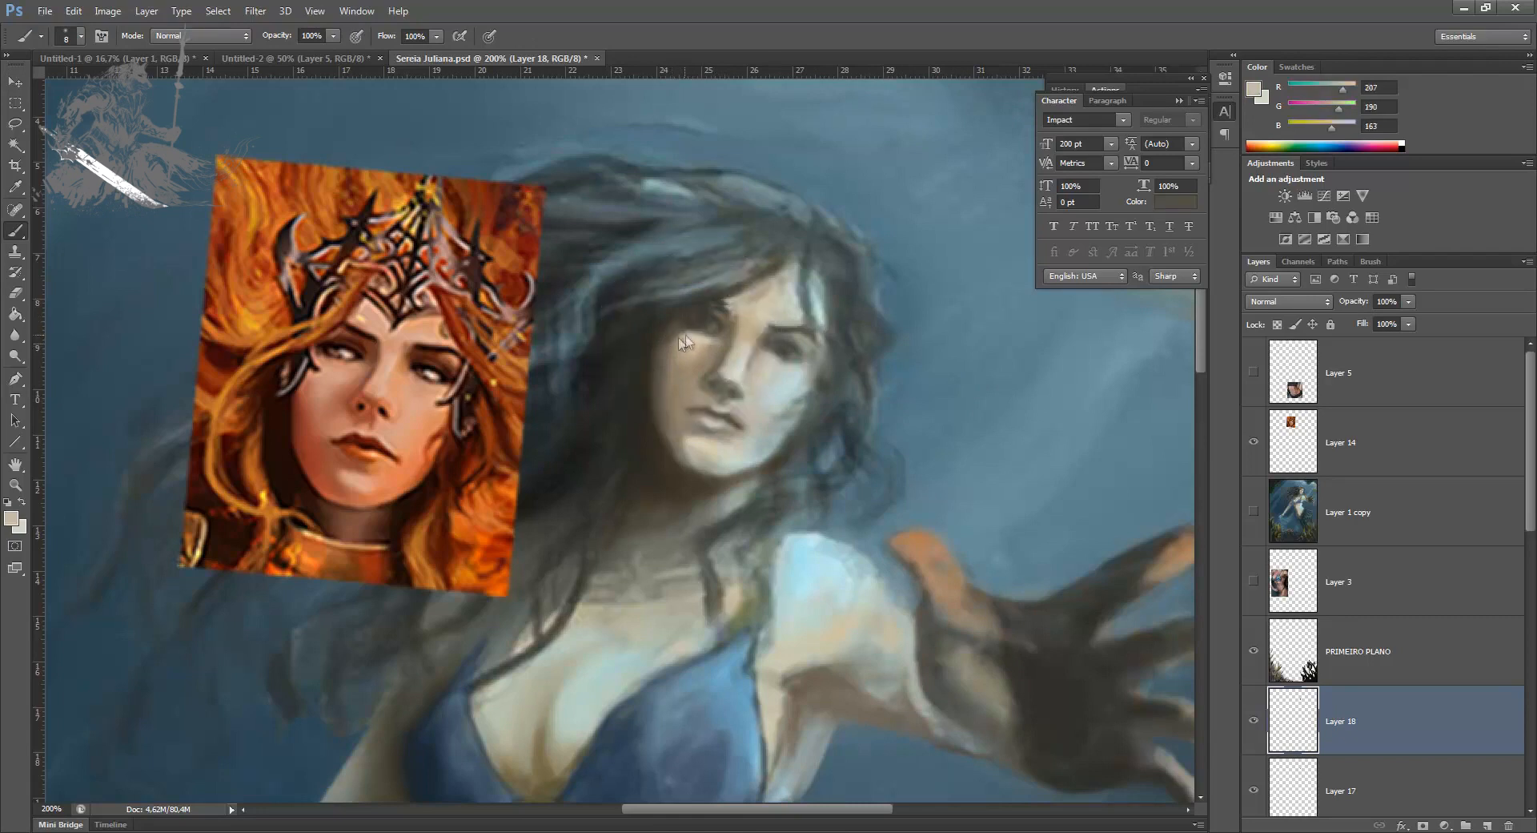
pyautogui.keyDown('alt'); pyautogui.click(675, 333); pyautogui.keyUp('alt')
# Step: Rework the inner end of the shaded eye's brow with sampled dark RGB 72, 71, 62 and skin tone RGB 184, 174, 149
pyautogui.keyDown('alt'); pyautogui.moveTo(743, 302); pyautogui.dragTo(726, 308); pyautogui.keyUp('alt')
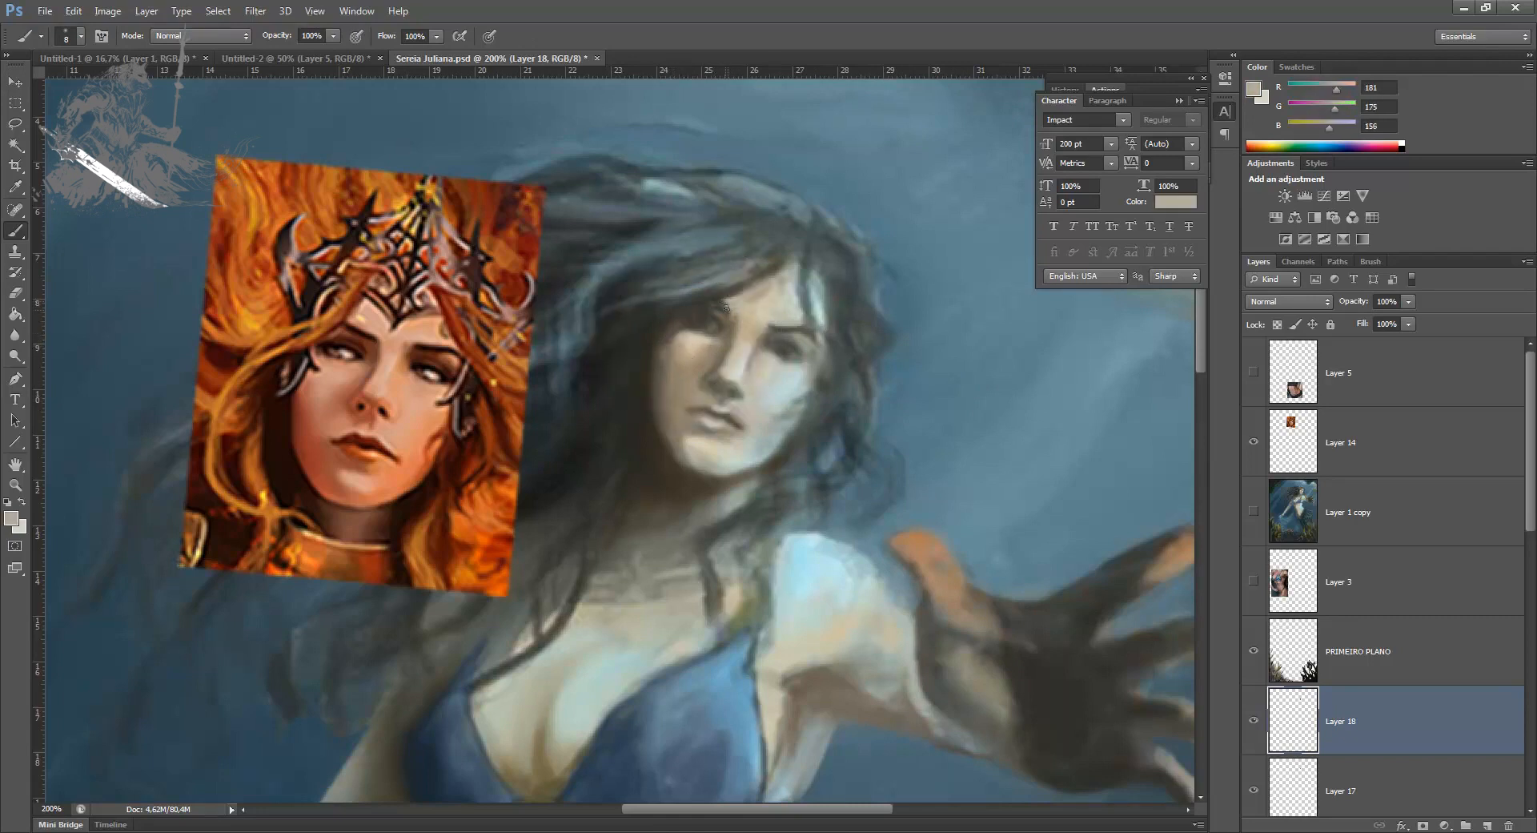
pyautogui.keyDown('alt'); pyautogui.click(720, 301); pyautogui.keyUp('alt')
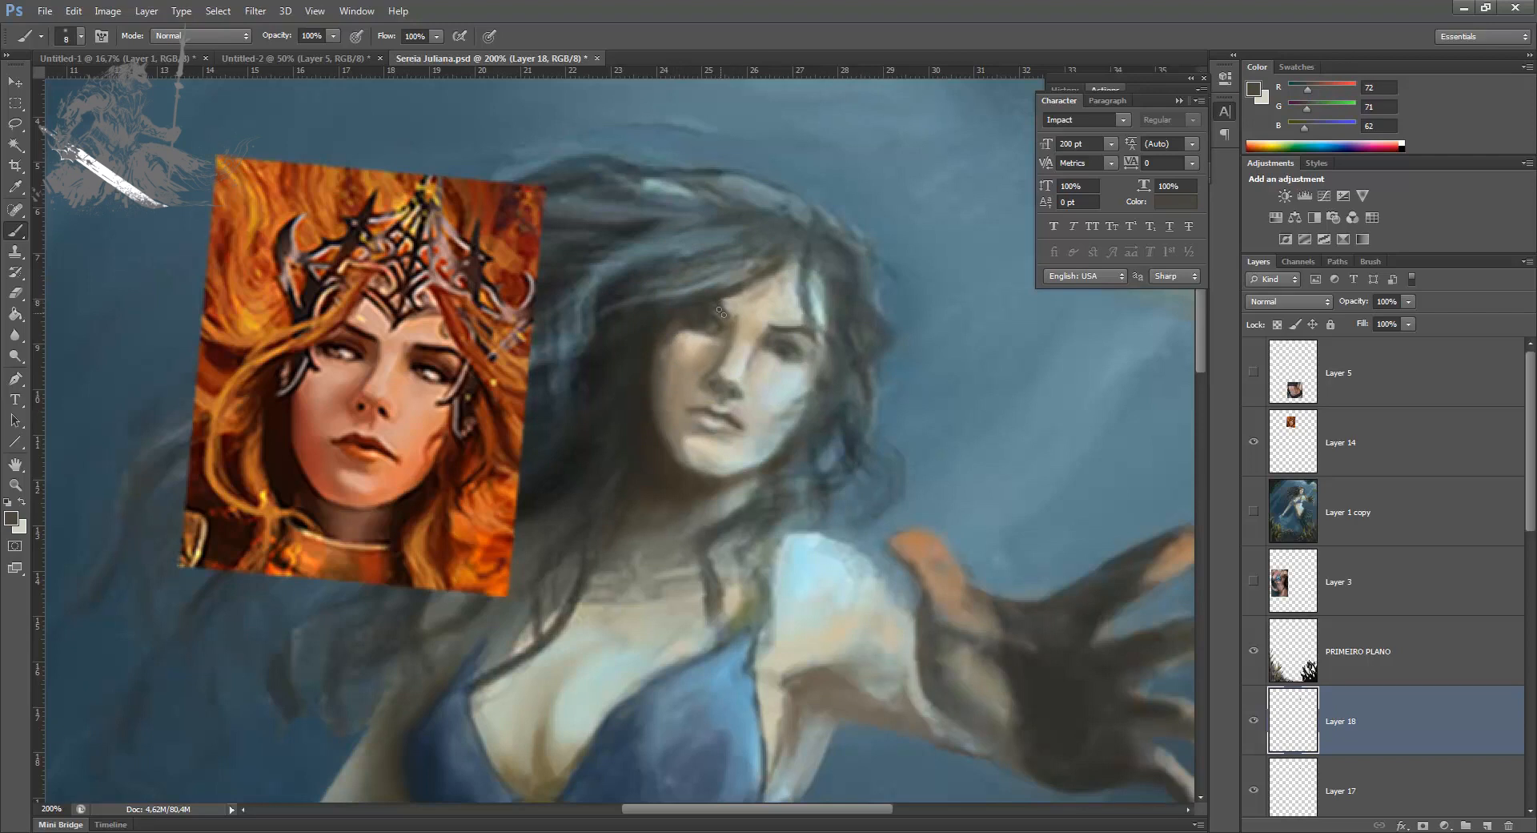
pyautogui.keyDown('alt'); pyautogui.click(743, 304); pyautogui.keyUp('alt')
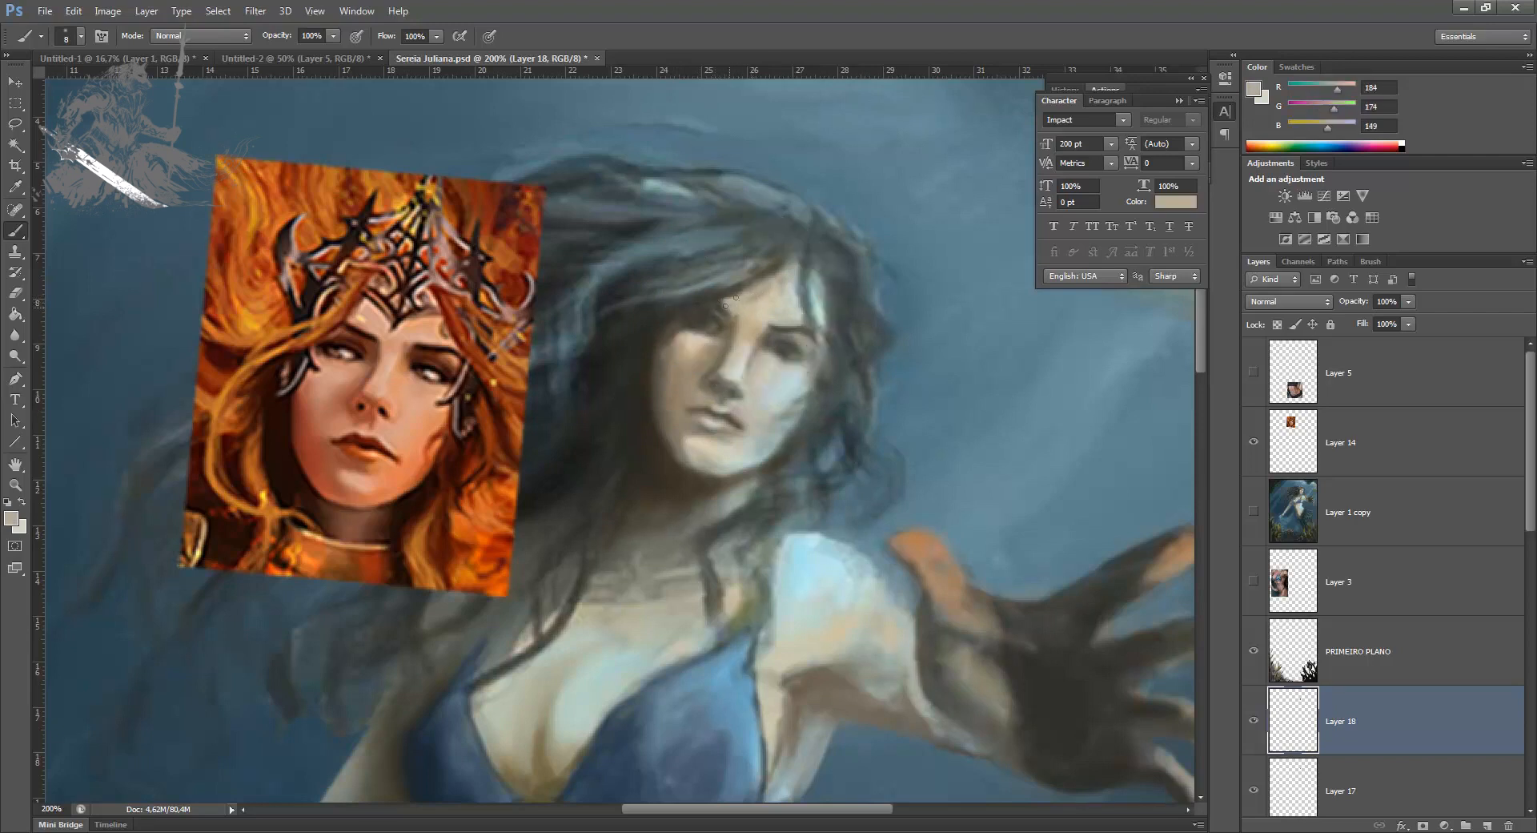
pyautogui.keyDown('alt'); pyautogui.click(730, 321); pyautogui.keyUp('alt')
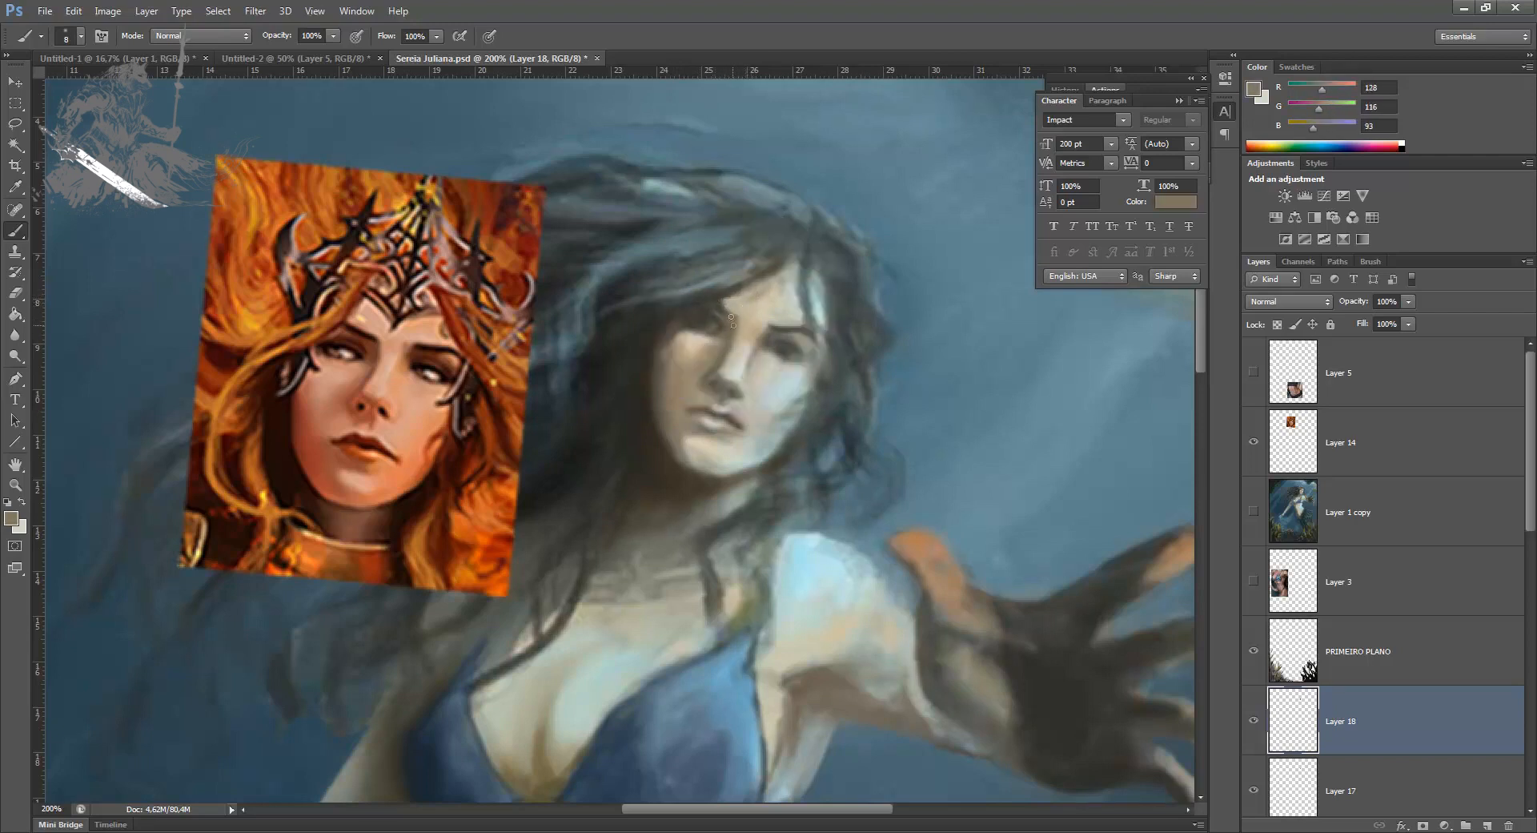
# Step: Delete Layer 18 with the reworked shaded eye
pyautogui.hotkey('ctrl', '-')
pyautogui.hotkey('ctrl', '-')
pyautogui.hotkey('ctrl', '-')
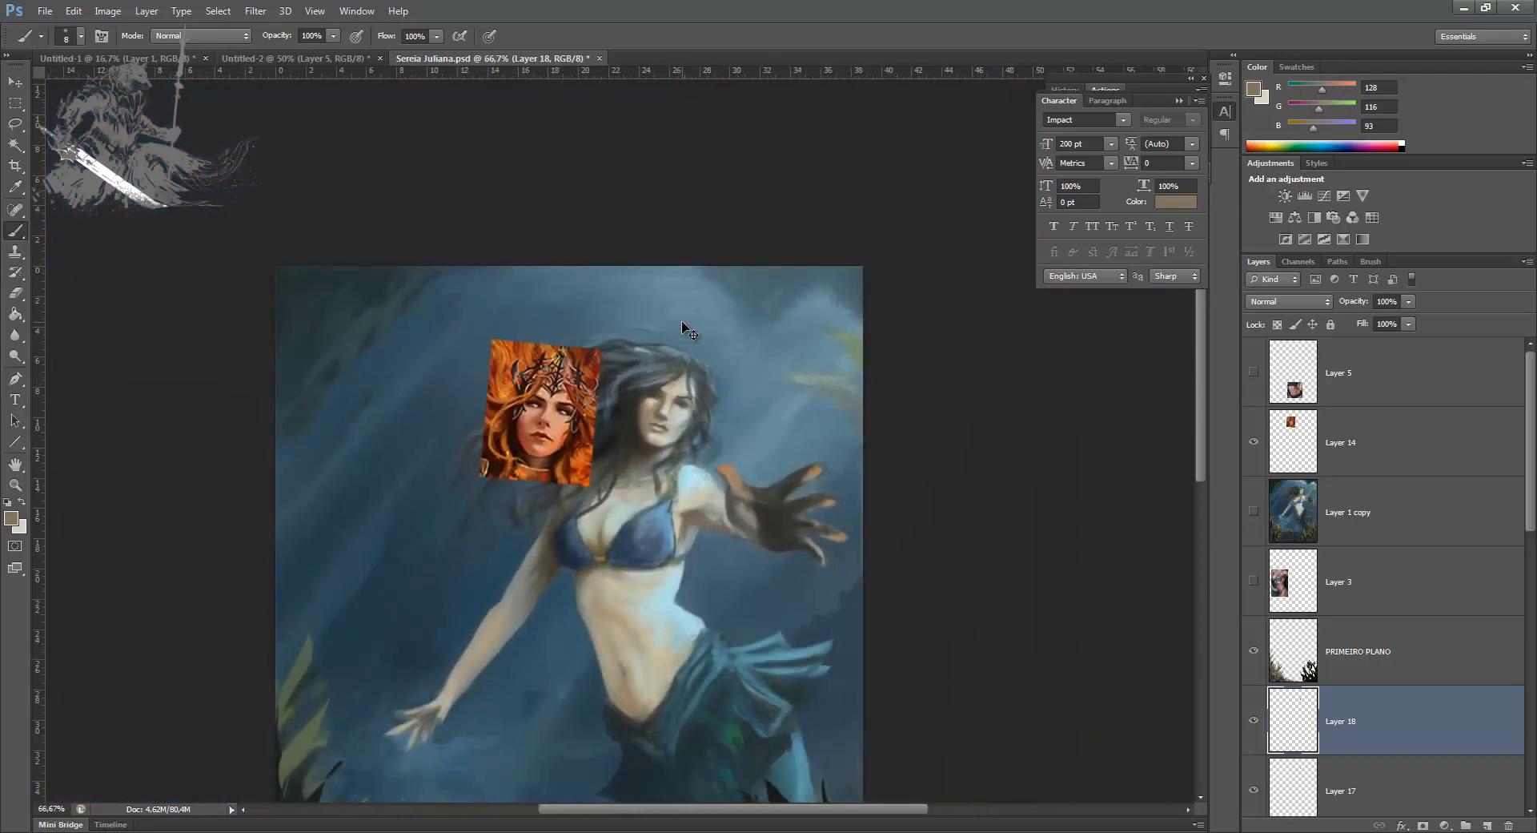
pyautogui.press('Delete')
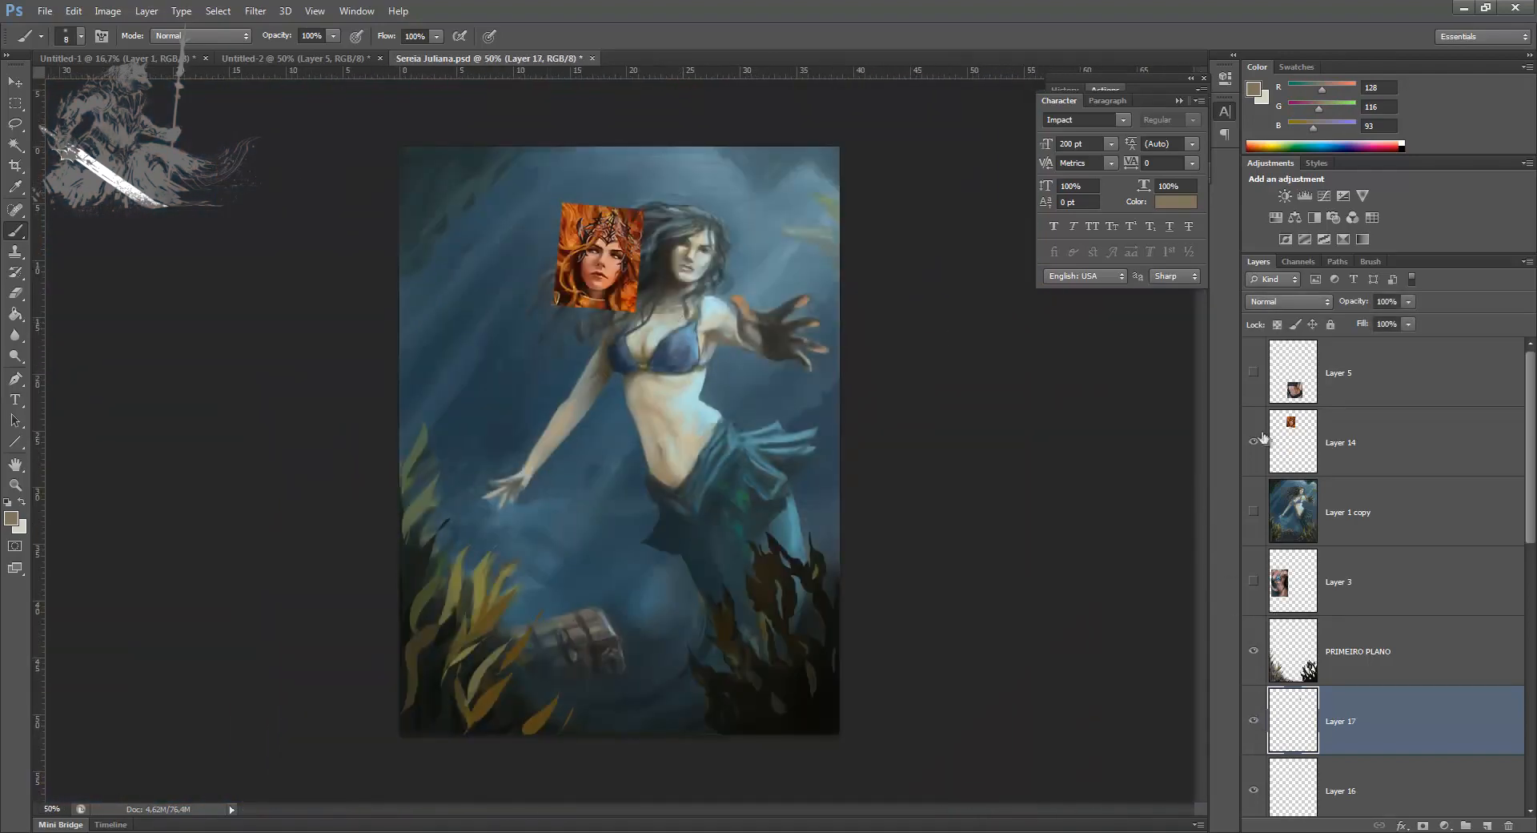
# Step: Hide the reference portrait on Layer 14, compare the painting against the earlier version on Layer 1 copy, and save the document
pyautogui.click(1253, 441)
pyautogui.click(1253, 511)
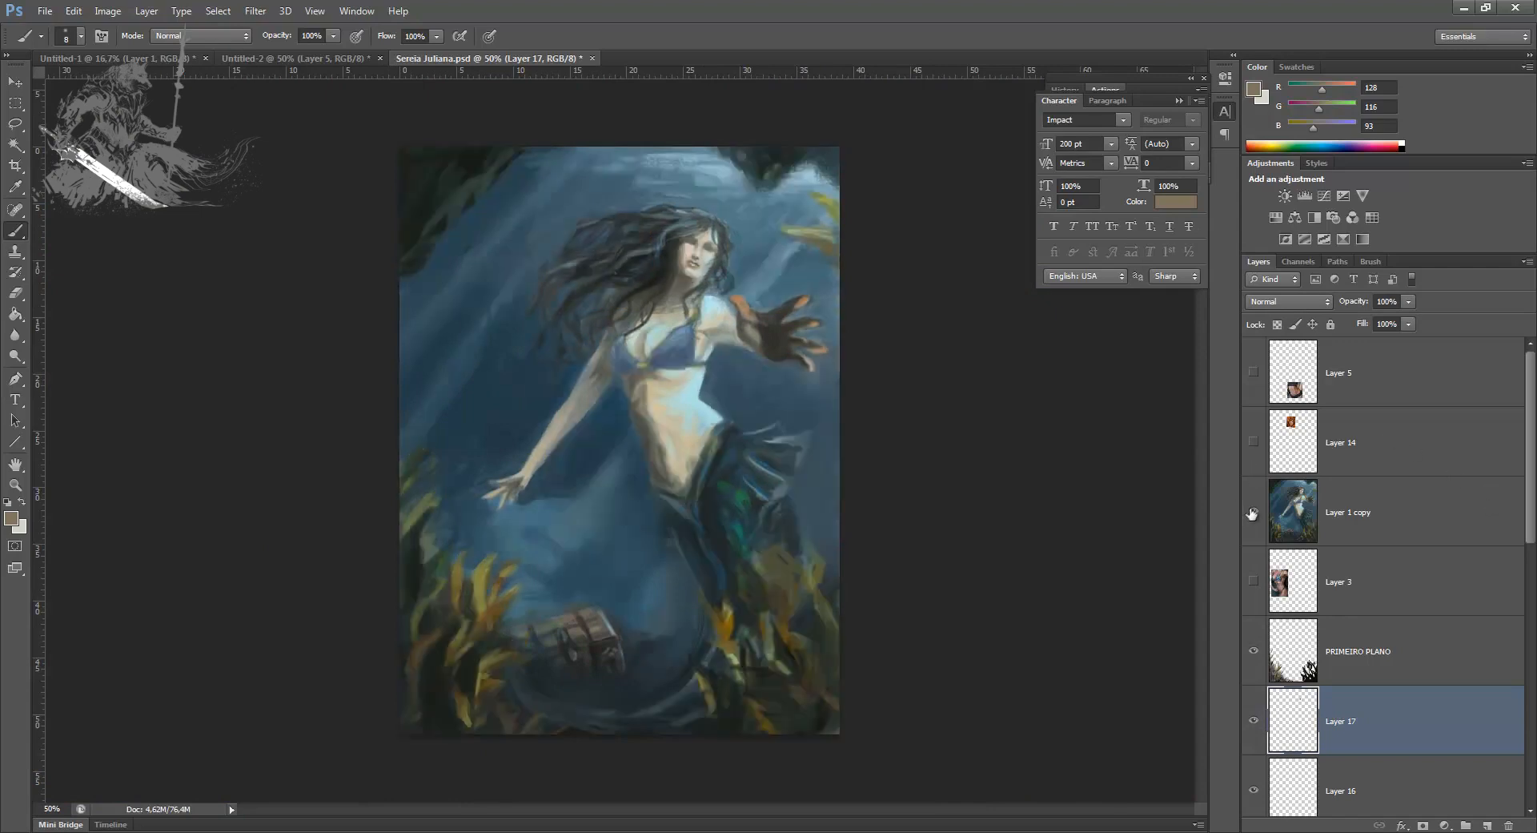
pyautogui.click(1253, 512)
pyautogui.click(1253, 513)
pyautogui.click(1254, 515)
pyautogui.hotkey('ctrl', 's')
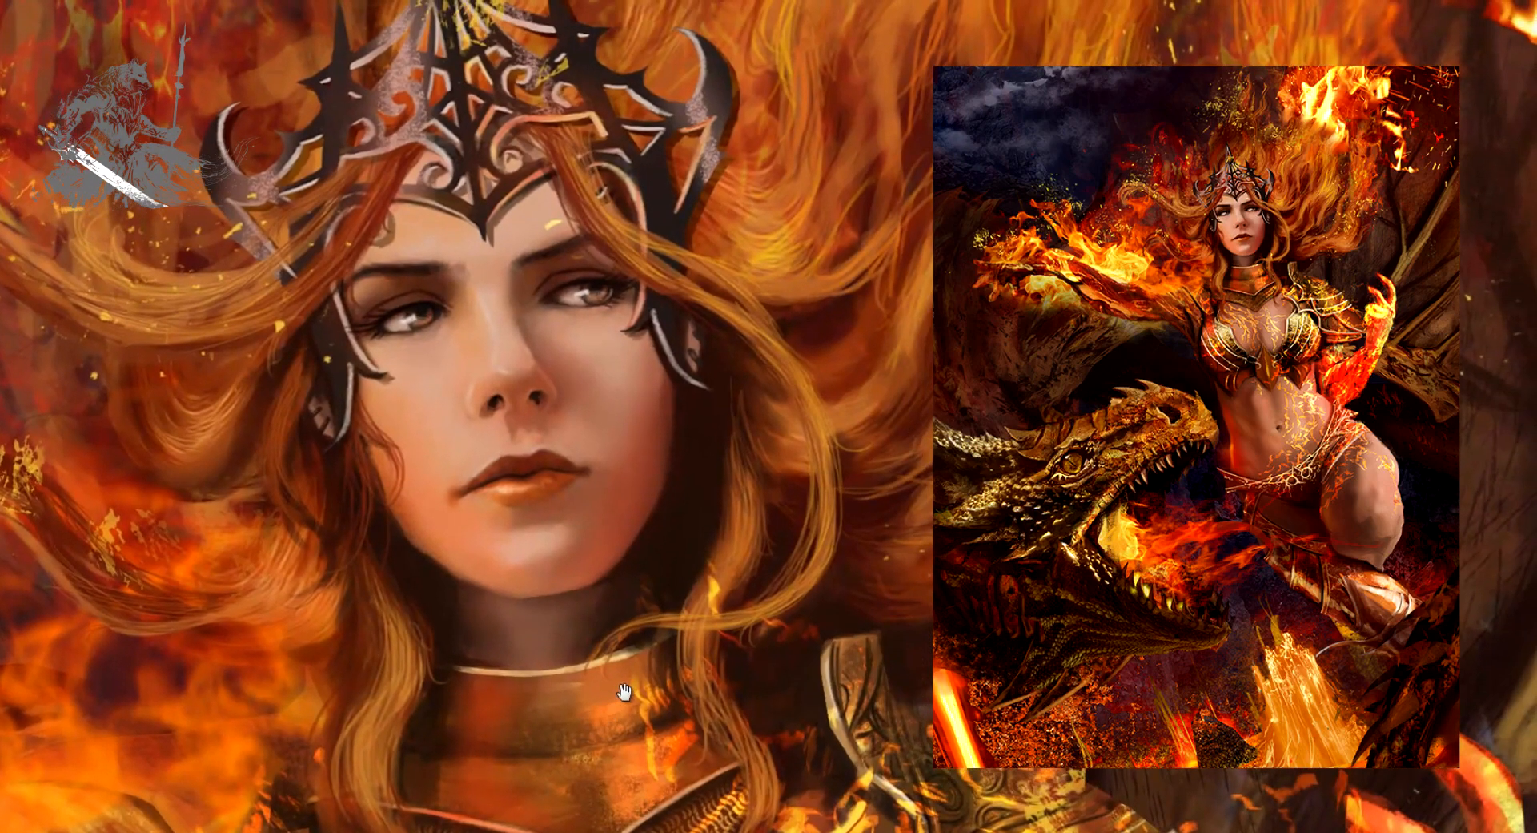
pyautogui.moveTo(624, 695); pyautogui.dragTo(638, 704)
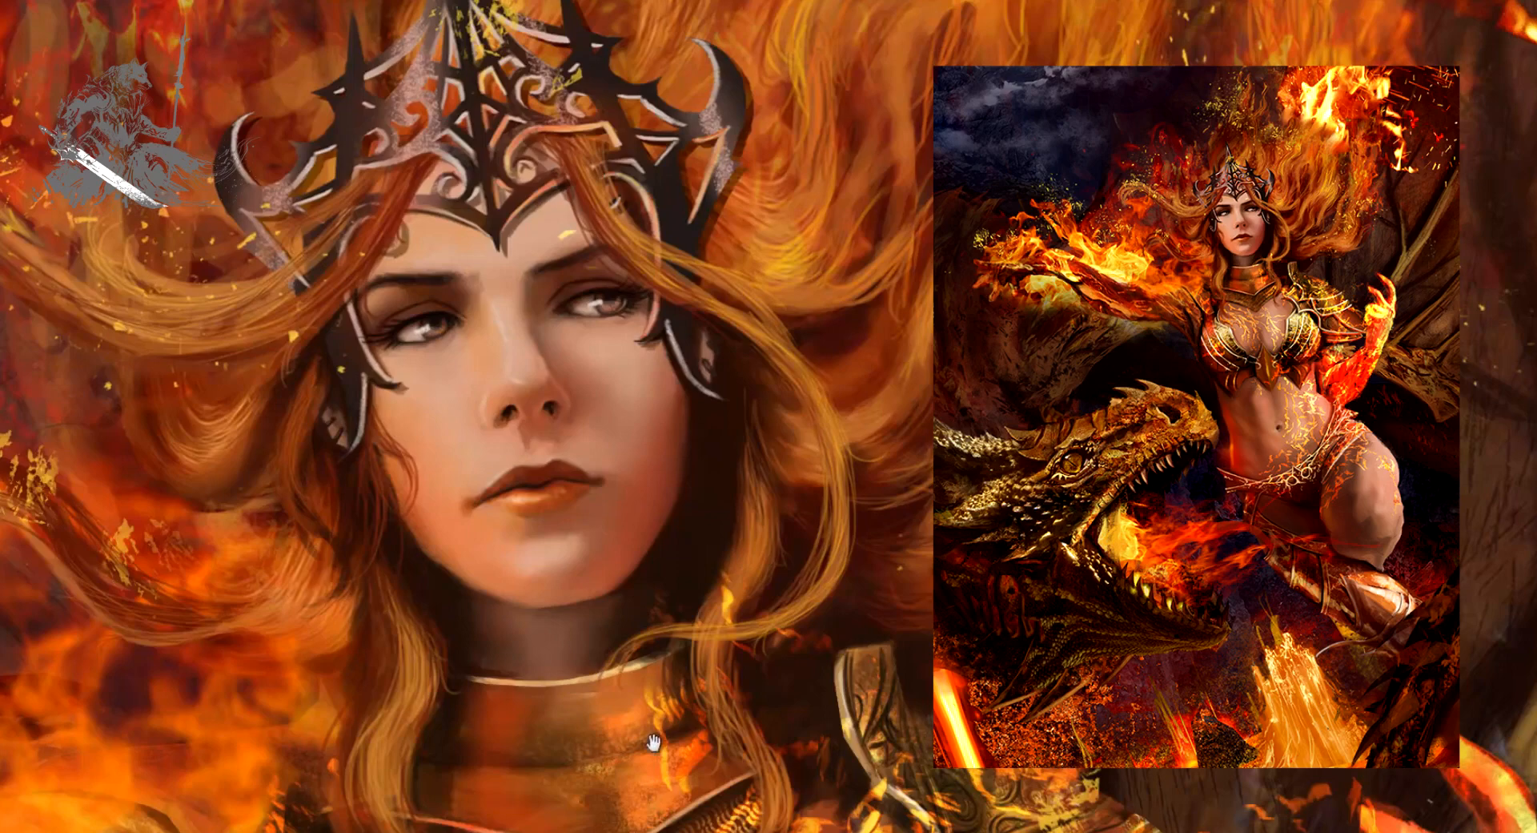
pyautogui.moveTo(655, 746); pyautogui.dragTo(636, 753)
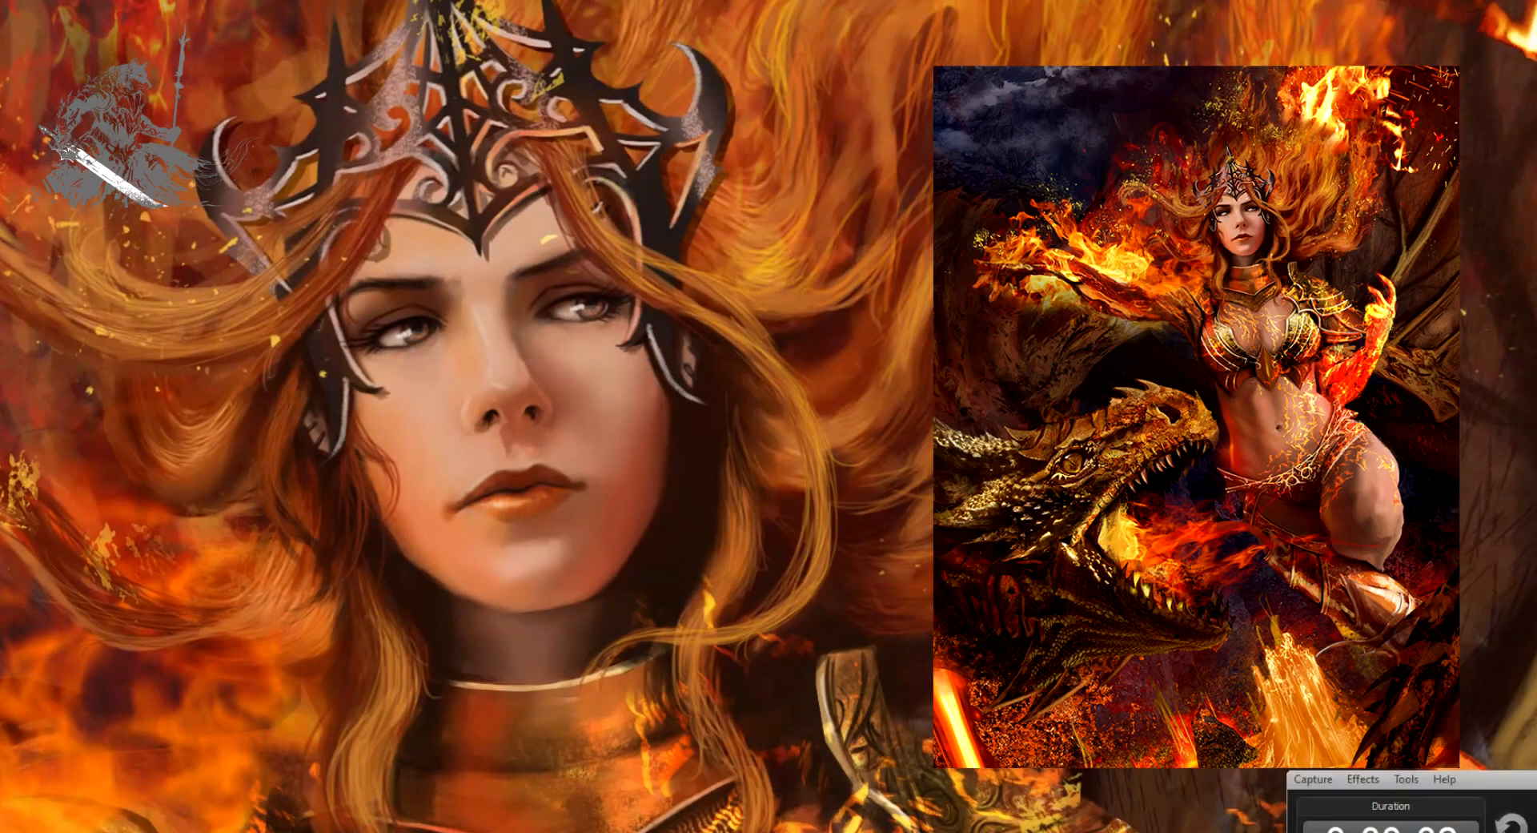